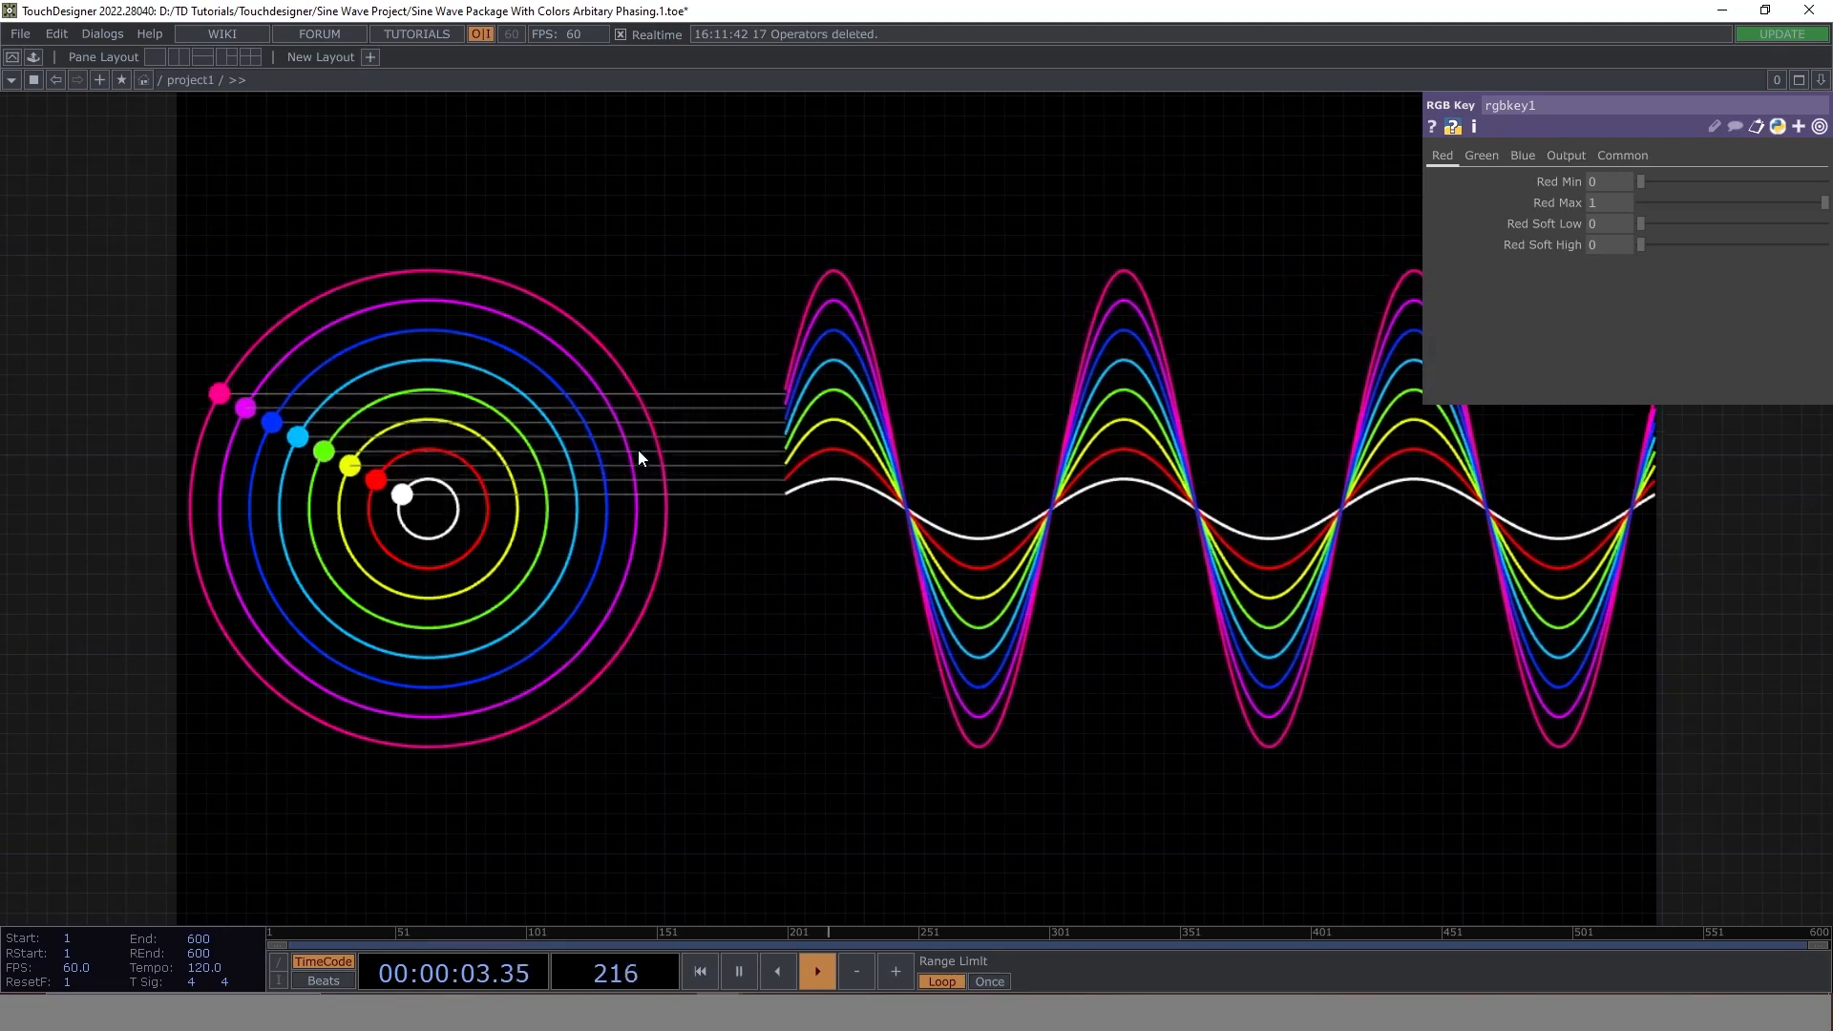
# - Examine the finished sine wave project's operator network and its coloured circle-and-wave output
pyautogui.moveTo(250, 409); pyautogui.dragTo(826, 455)
pyautogui.moveTo(742, 508); pyautogui.dragTo(1017, 502)
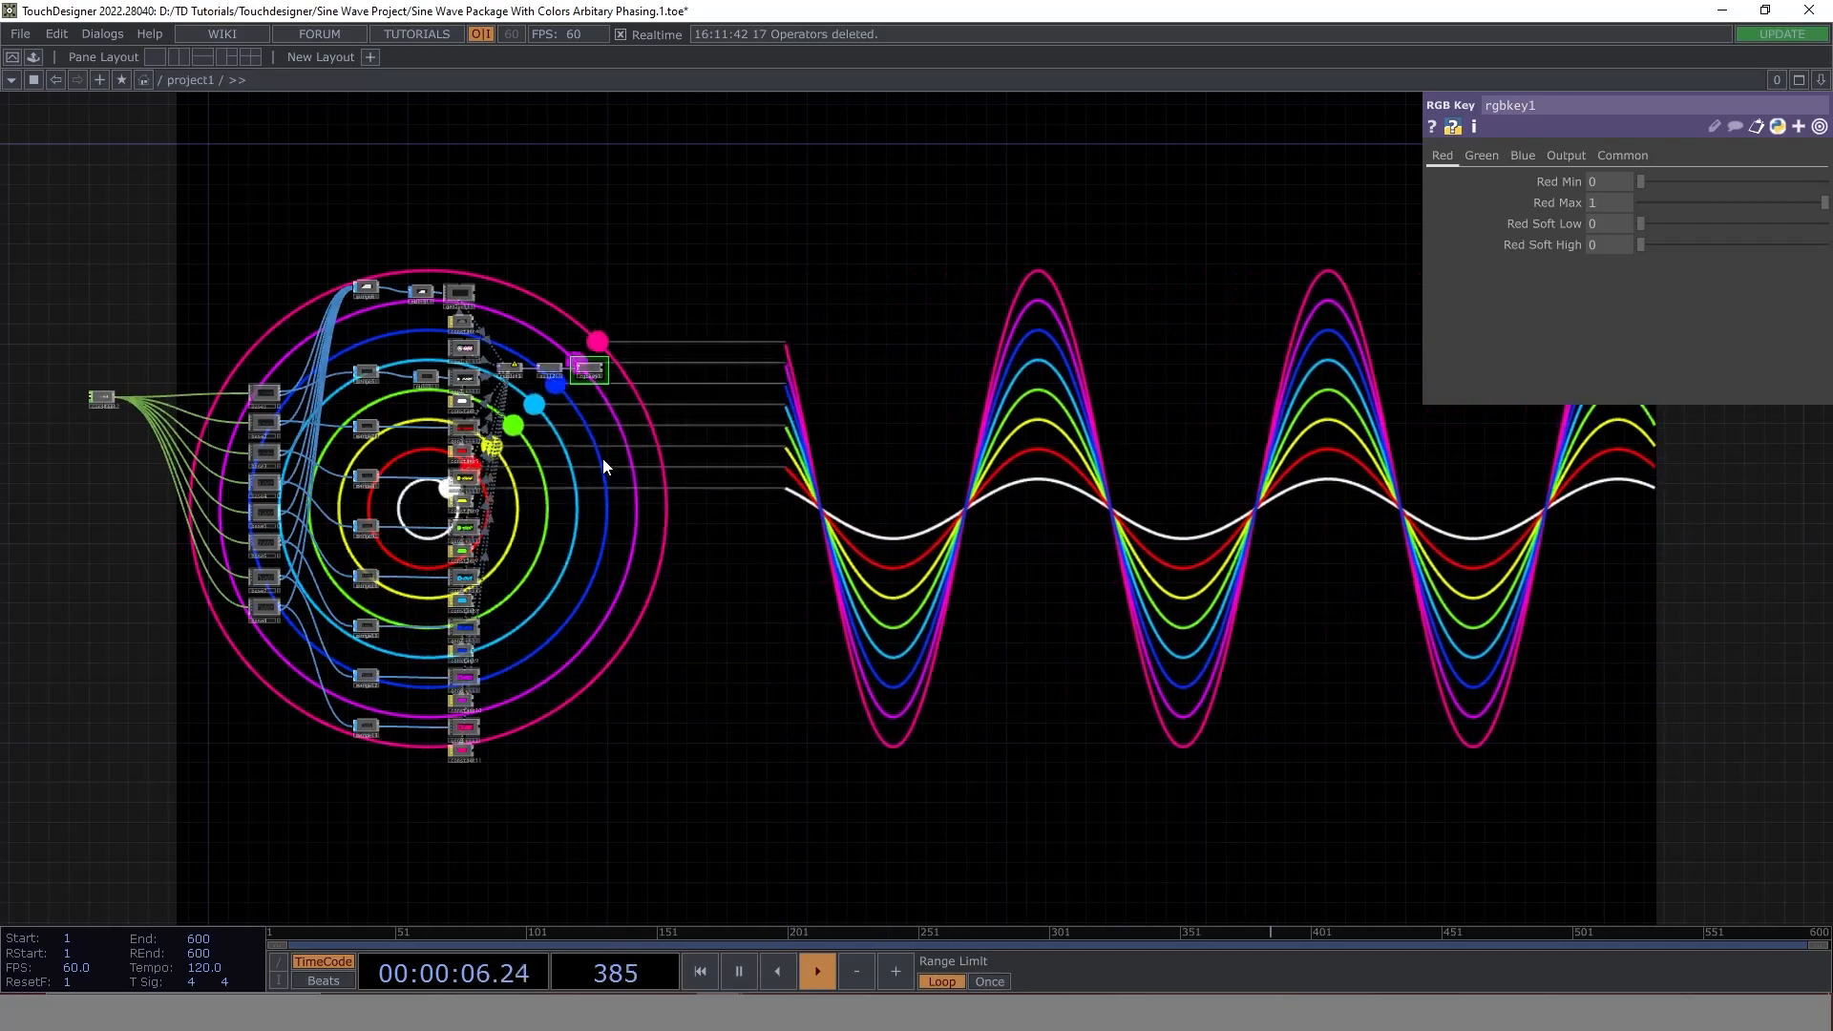
pyautogui.moveTo(917, 603); pyautogui.dragTo(450, 457)
pyautogui.moveTo(720, 519); pyautogui.dragTo(619, 537)
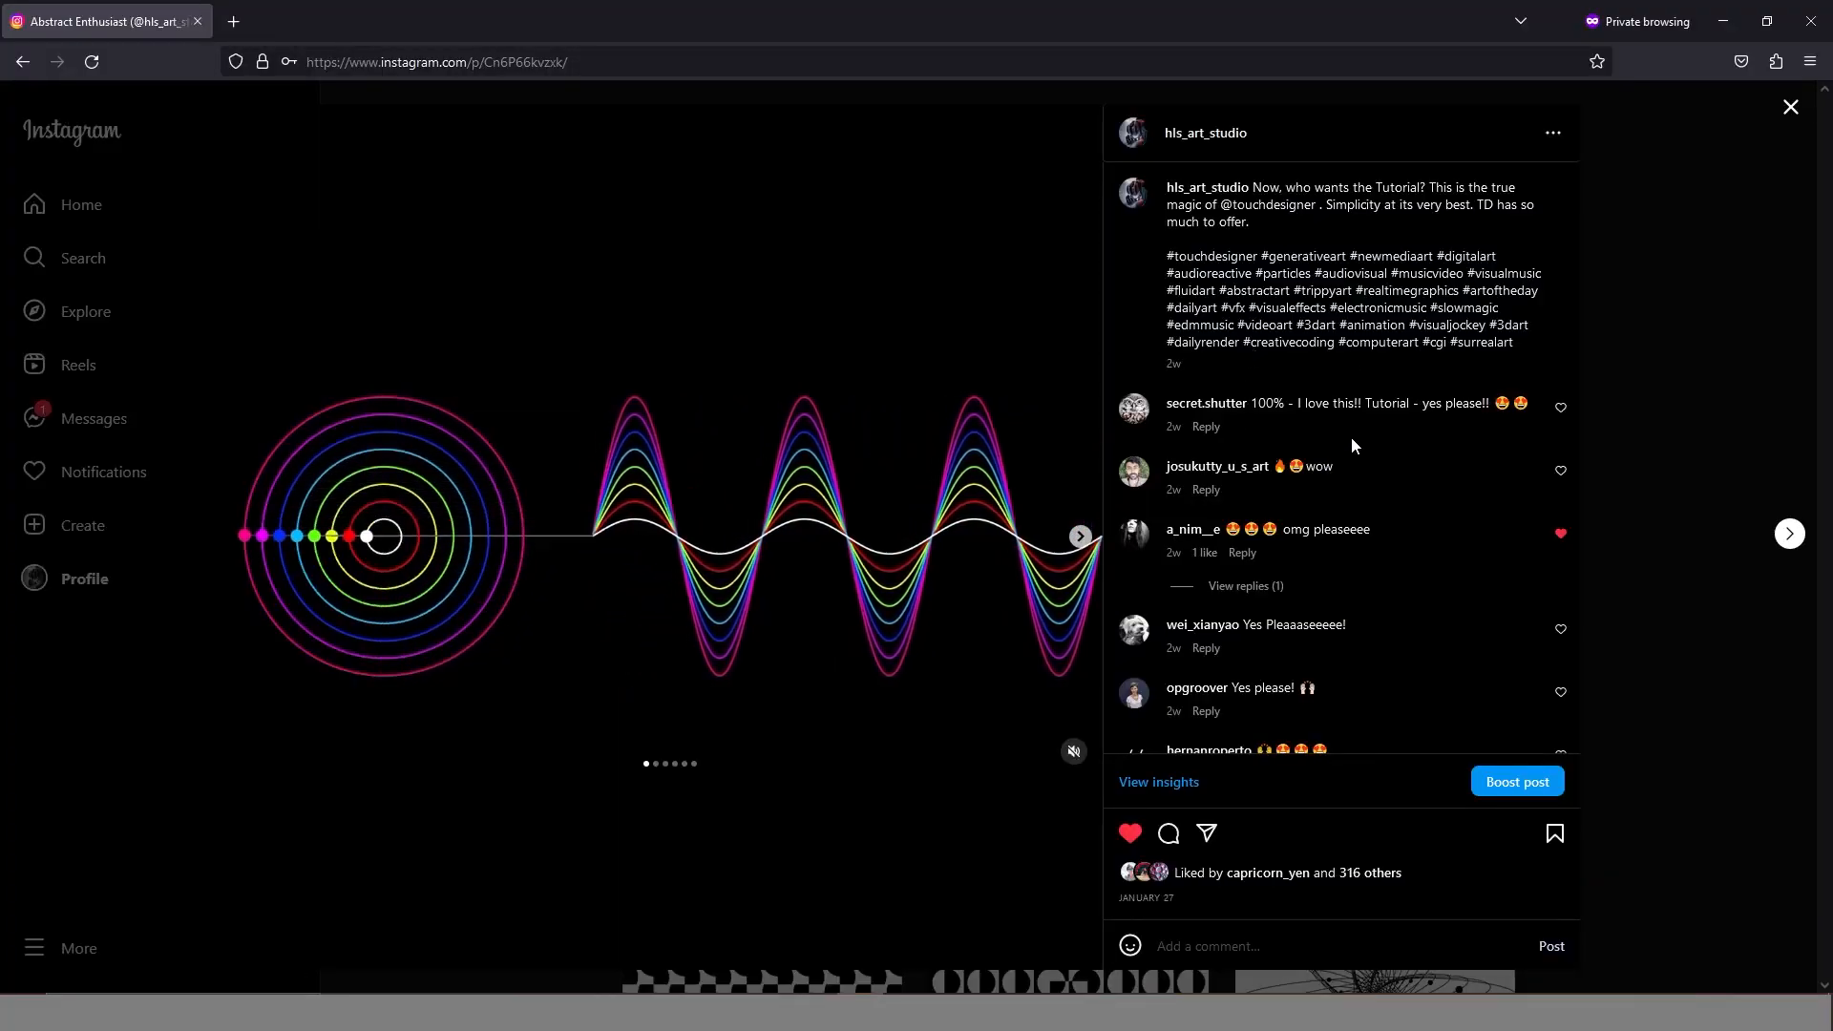
# - Switch to the browser and read through the comments on the Instagram post of the sine wave animation
pyautogui.scroll(-1, 1350, 437)
pyautogui.scroll(-2, 1352, 442)
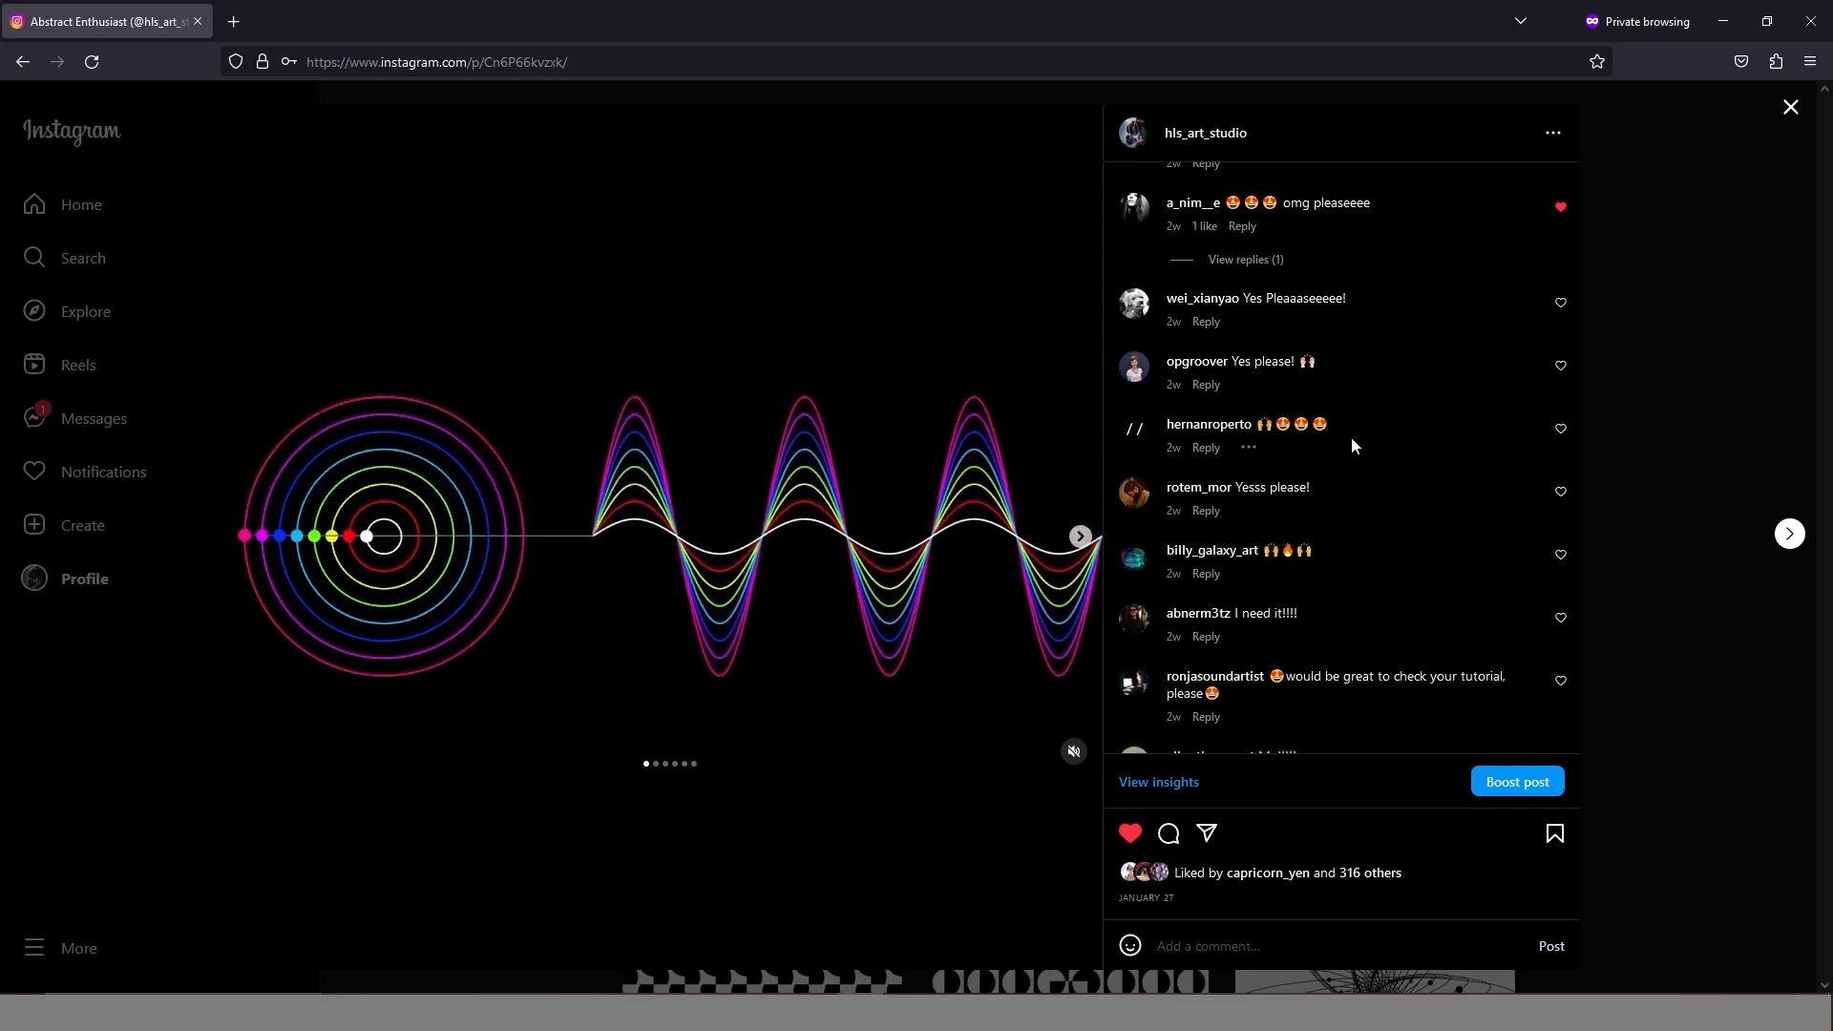
pyautogui.scroll(-1, 1352, 445)
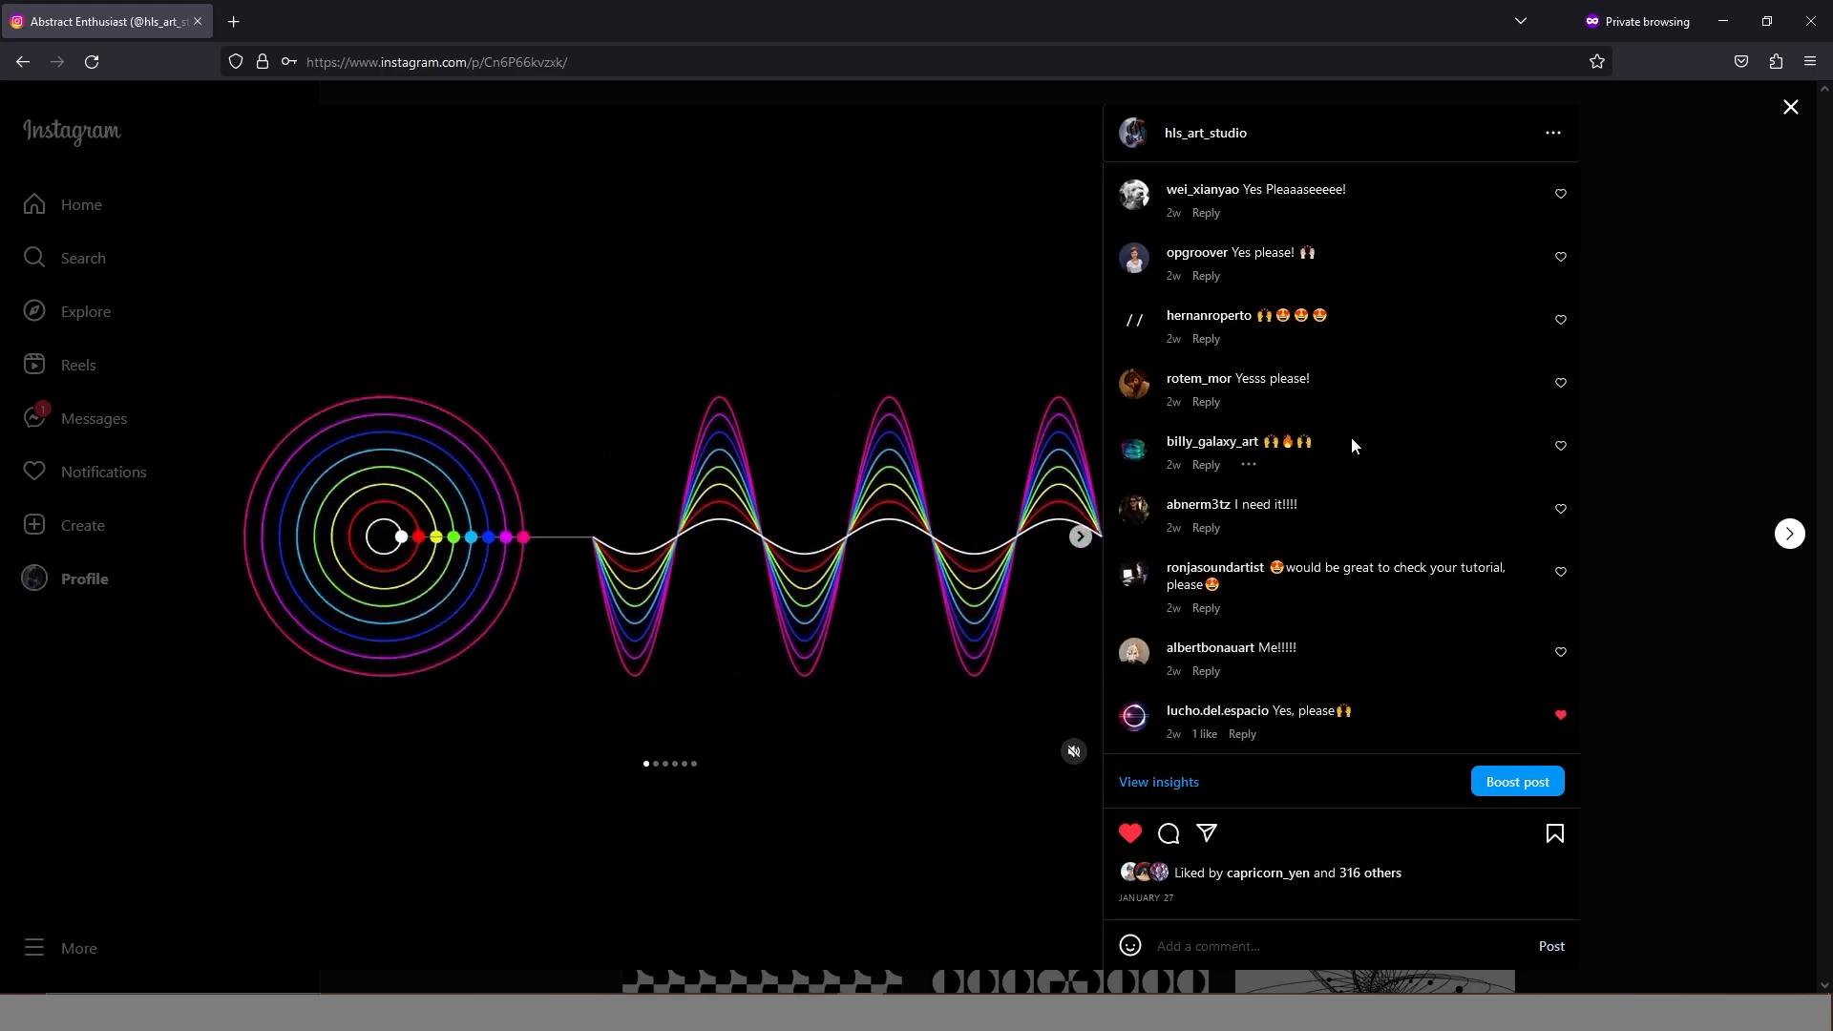
pyautogui.scroll(4, 1350, 437)
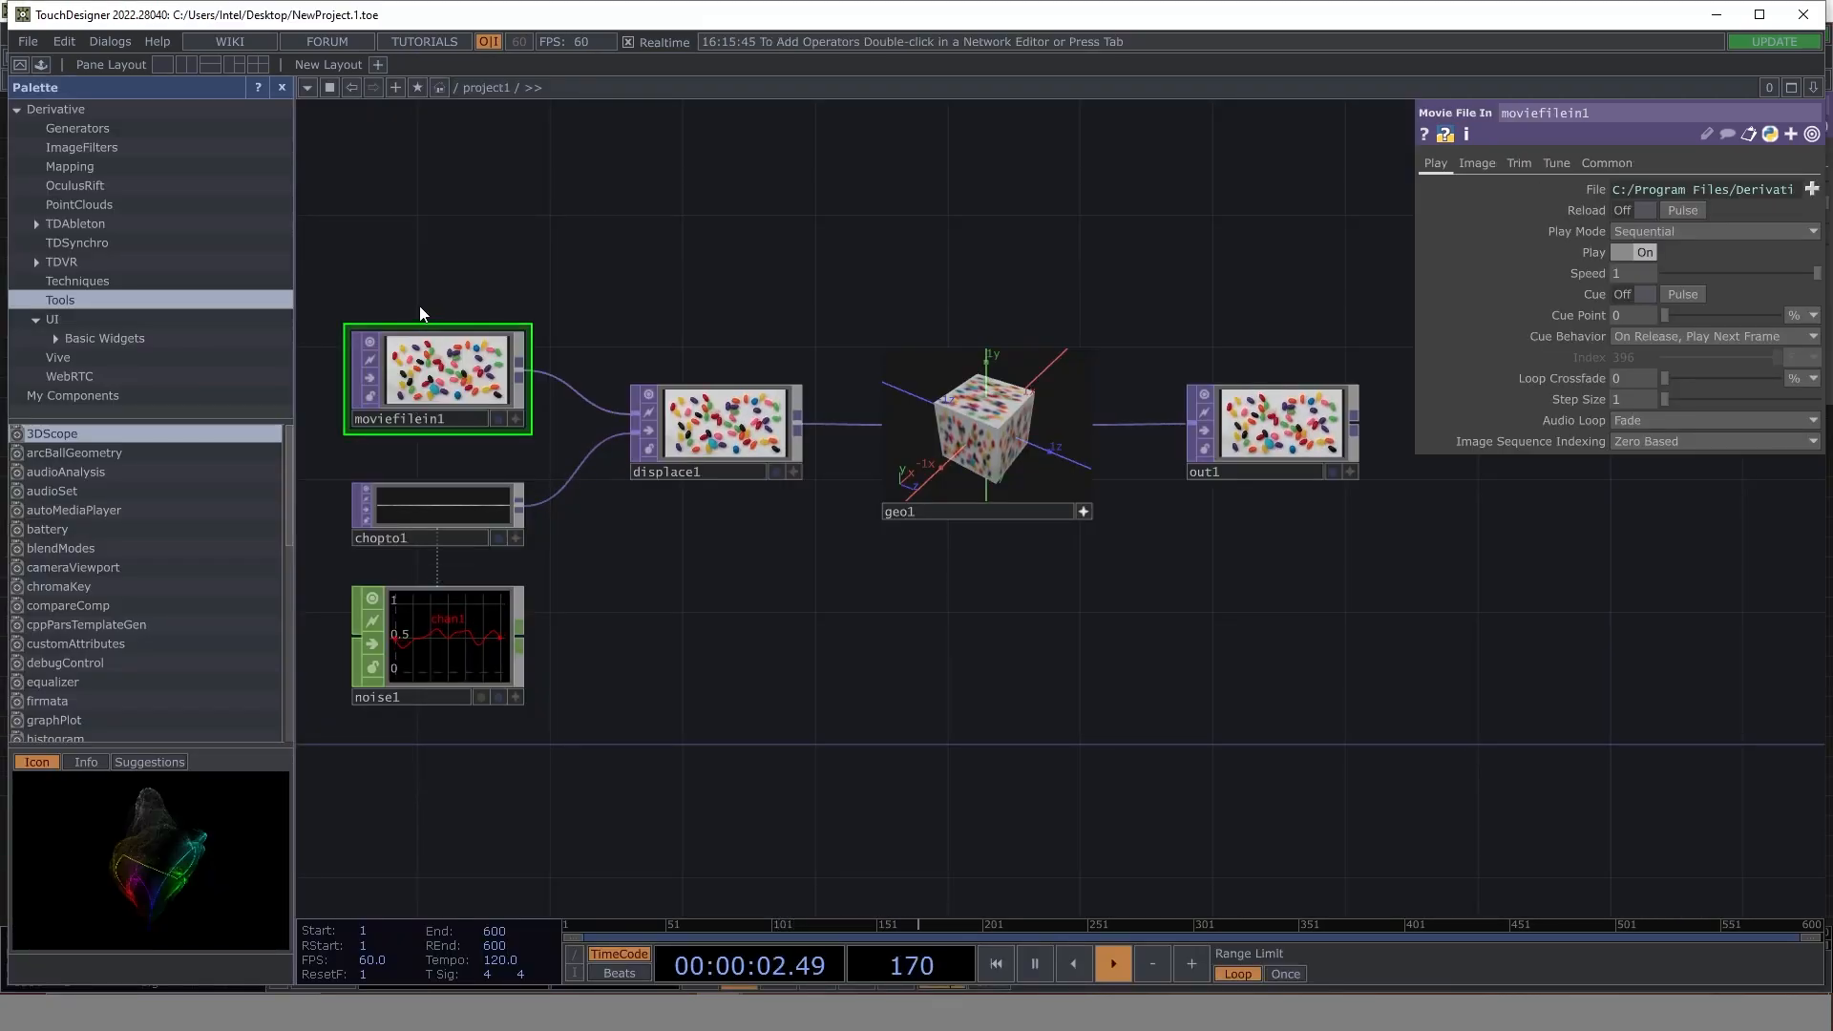
# - In TouchDesigner's new project, delete all default operators, close the Palette and maximize the window
pyautogui.moveTo(422, 255); pyautogui.dragTo(1297, 728)
pyautogui.press('Delete')
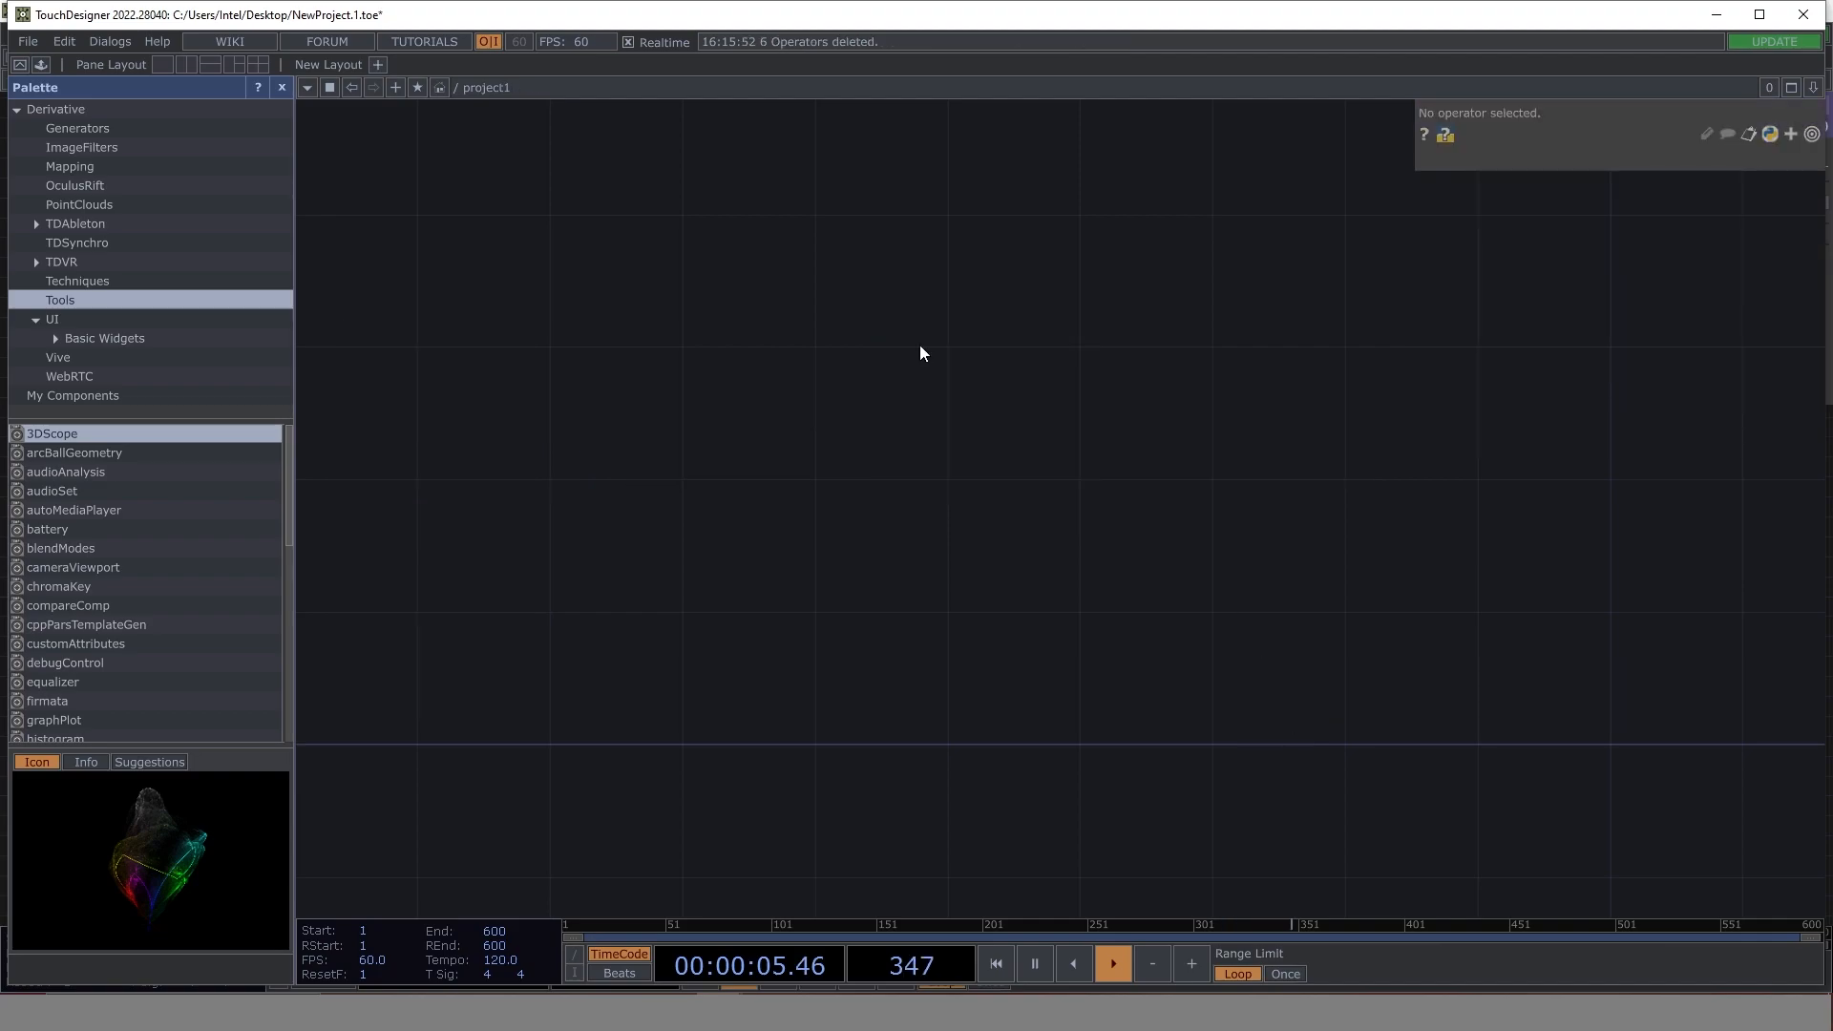
pyautogui.click(282, 87)
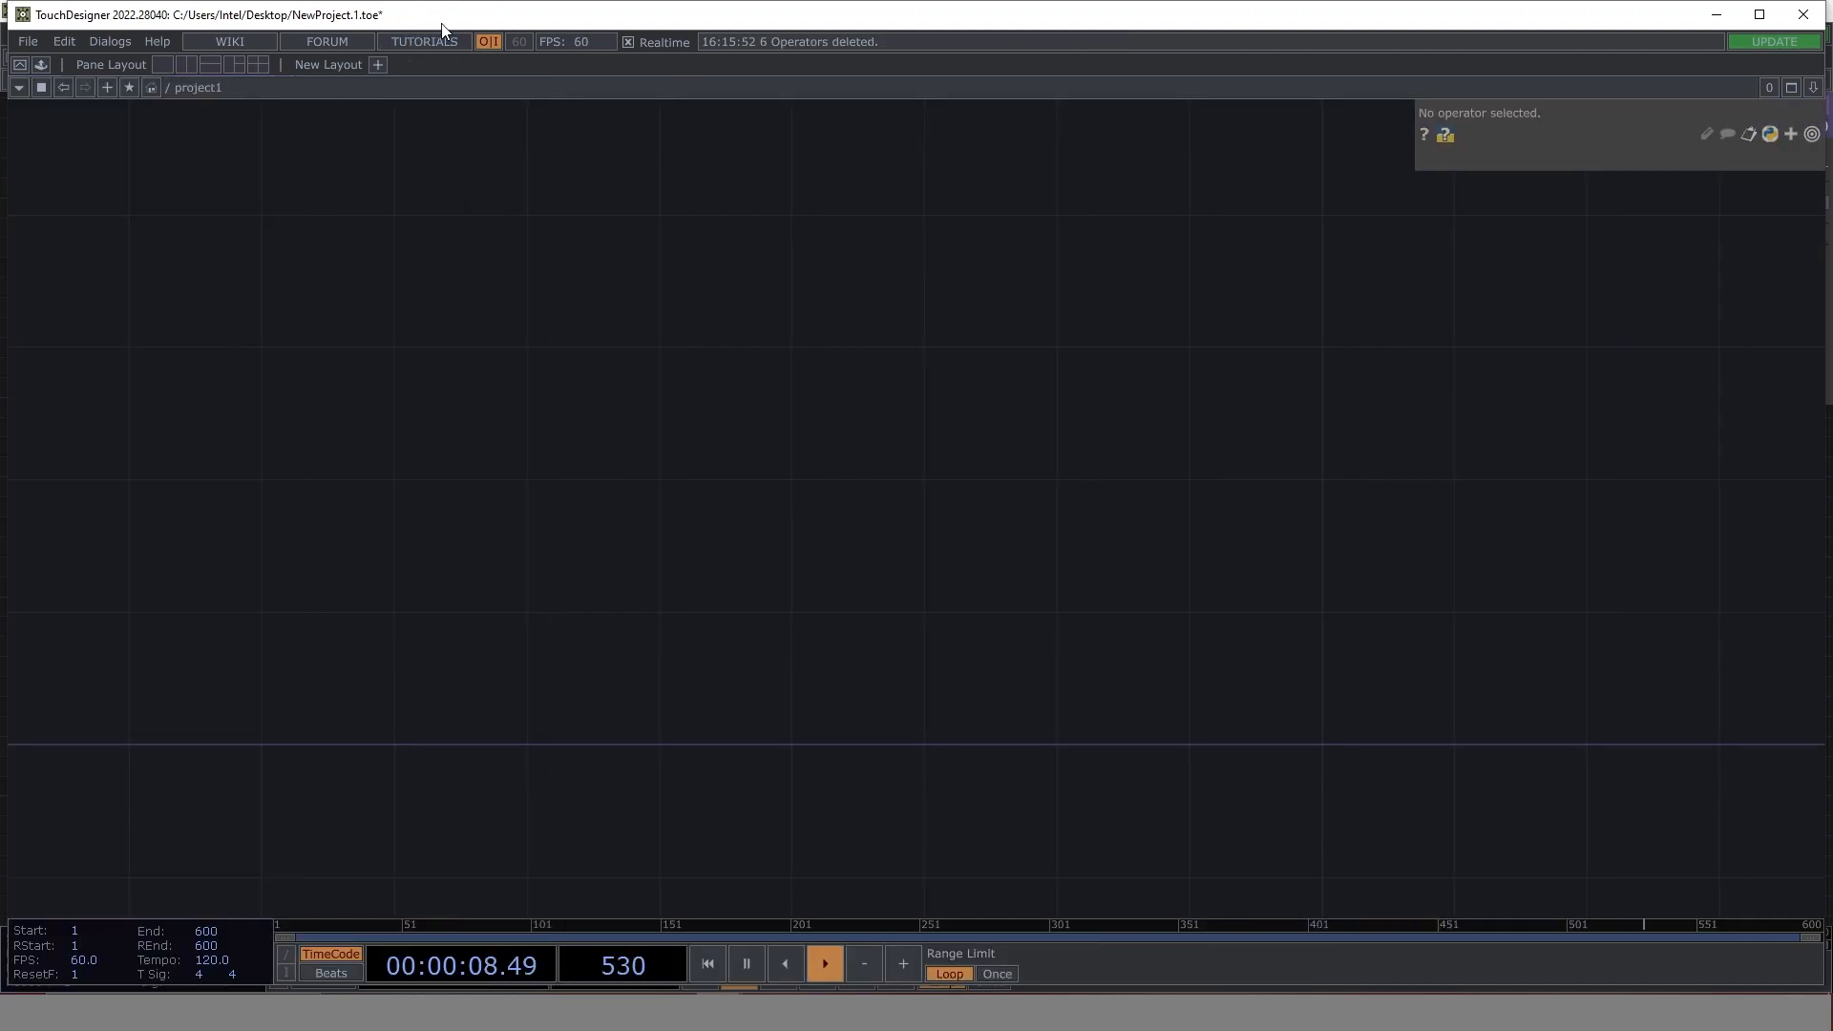
pyautogui.doubleClick(635, 8)
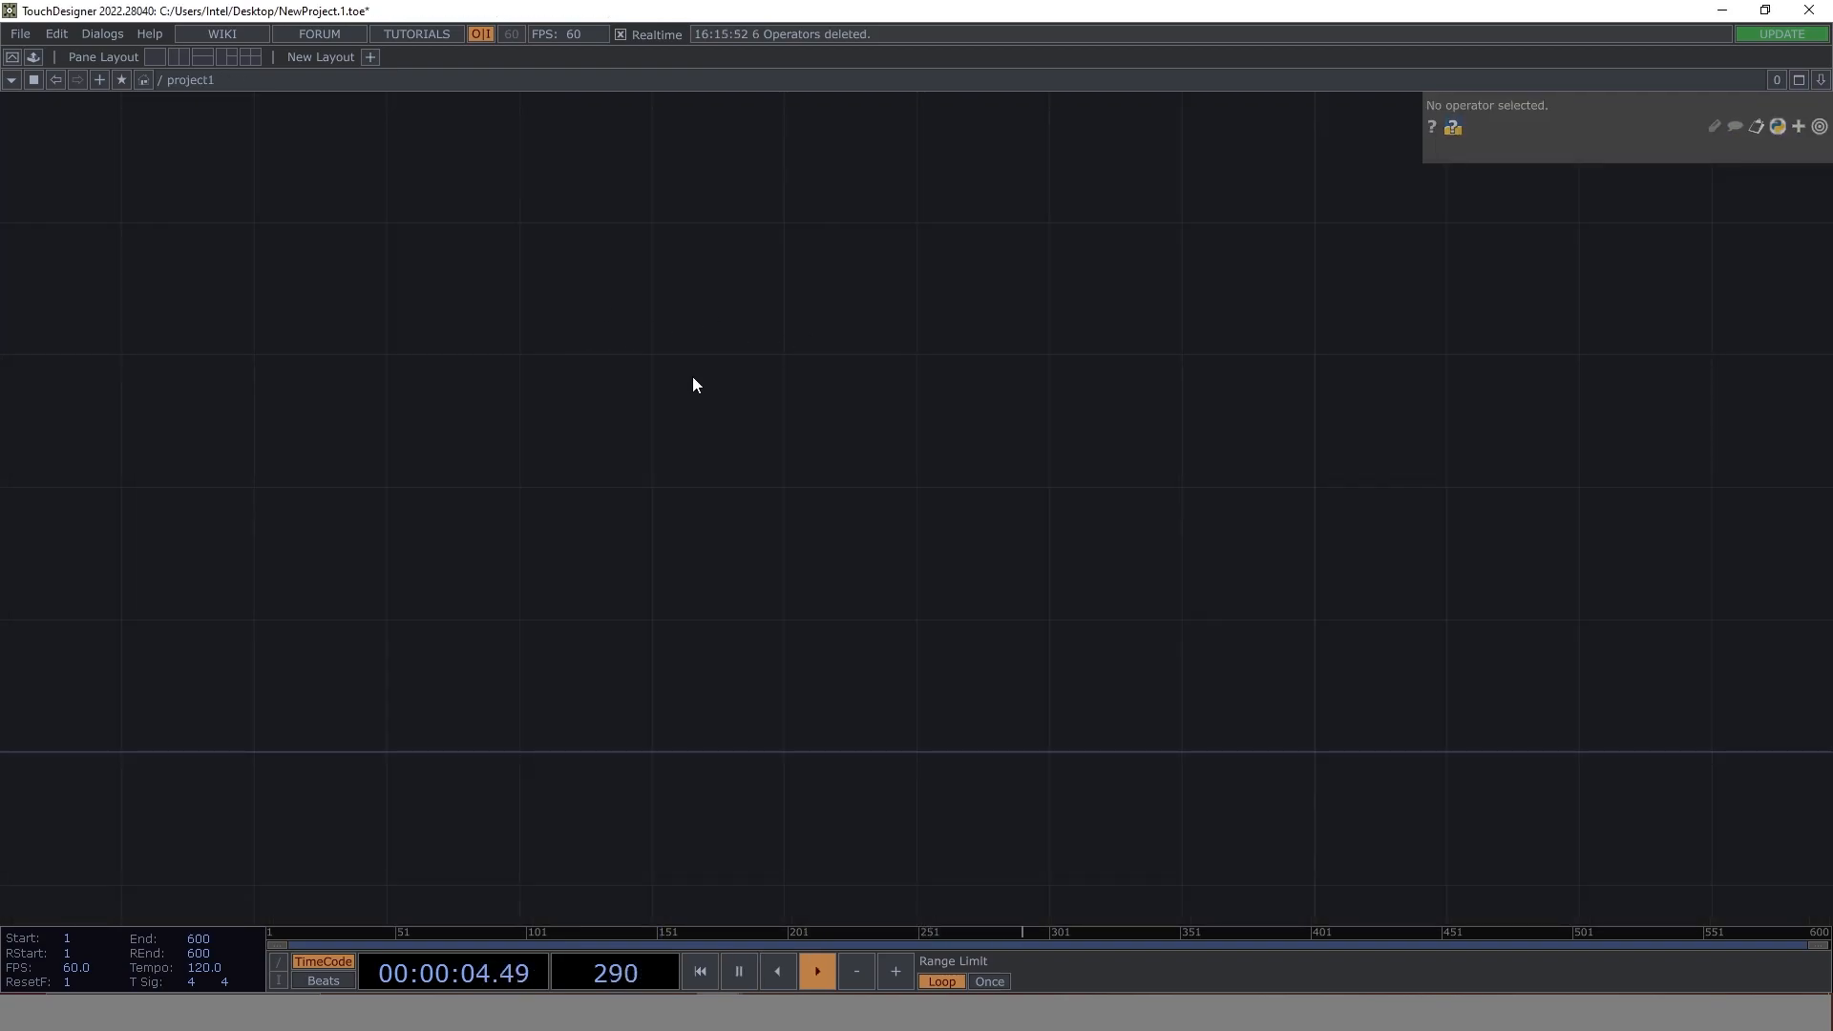
# - Add a Constant CHOP to the empty project1 network
pyautogui.press('Tab')
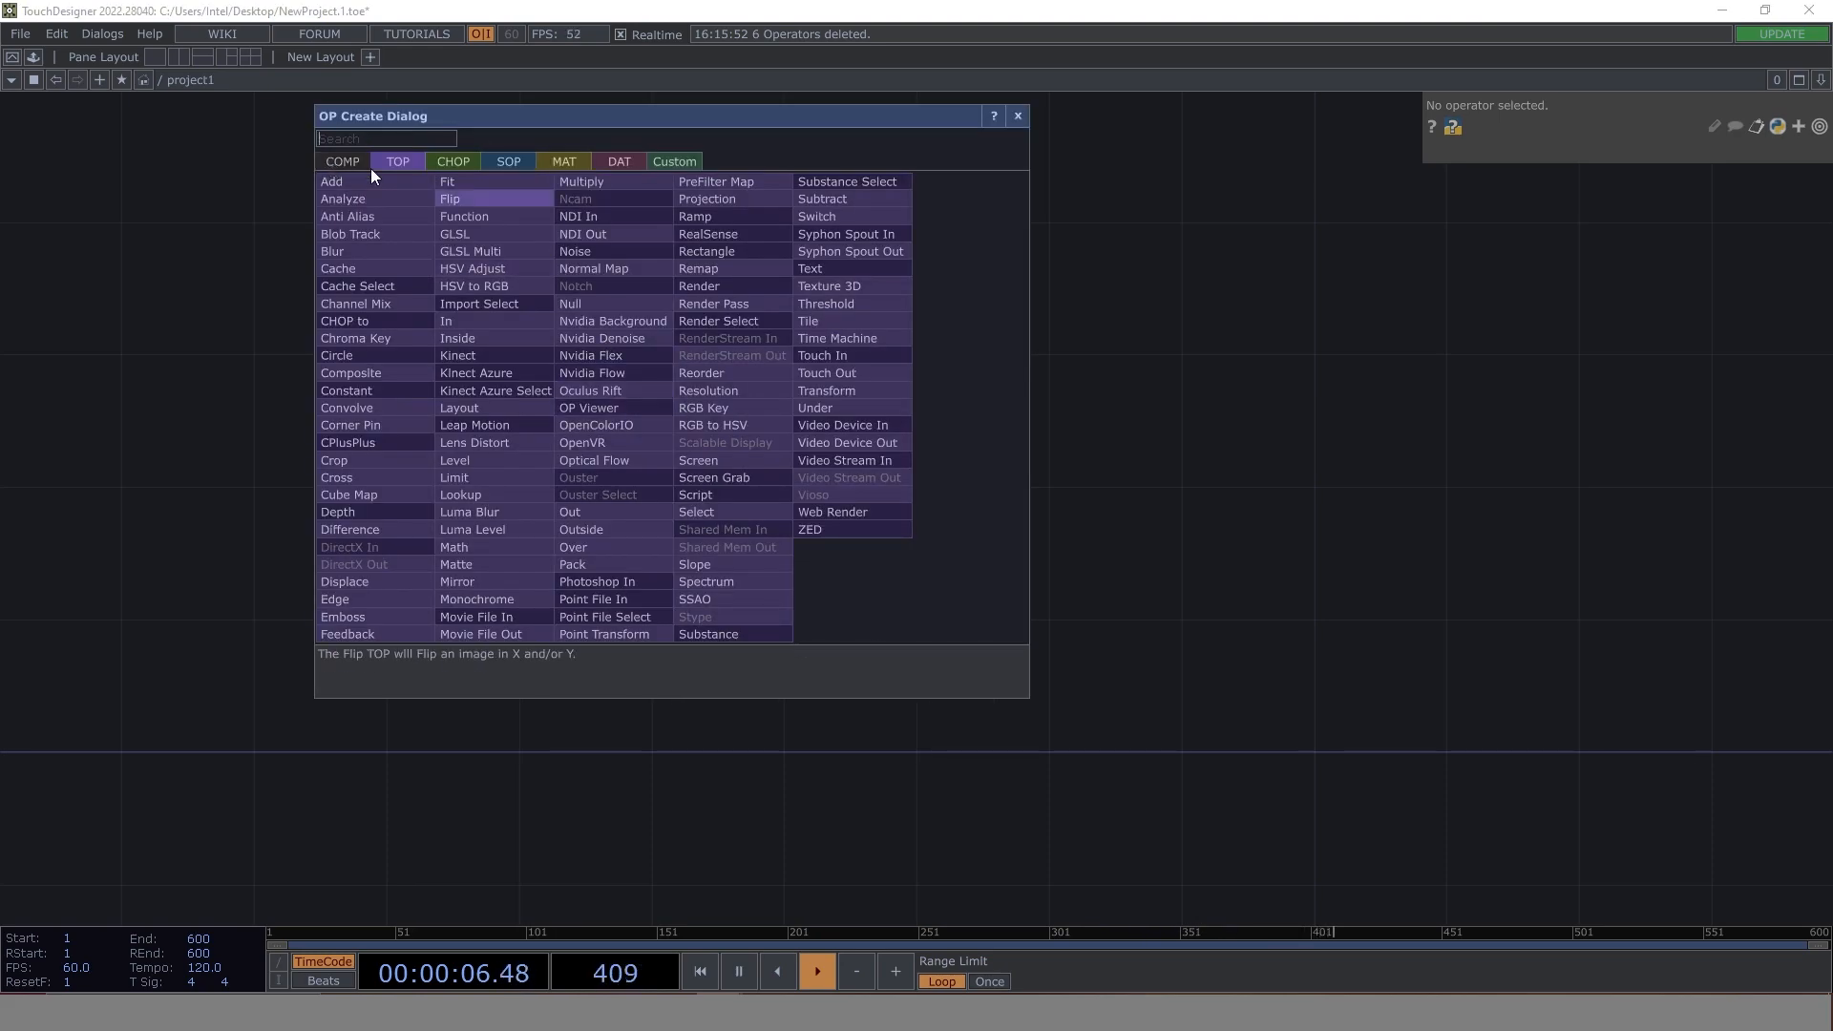
pyautogui.click(473, 164)
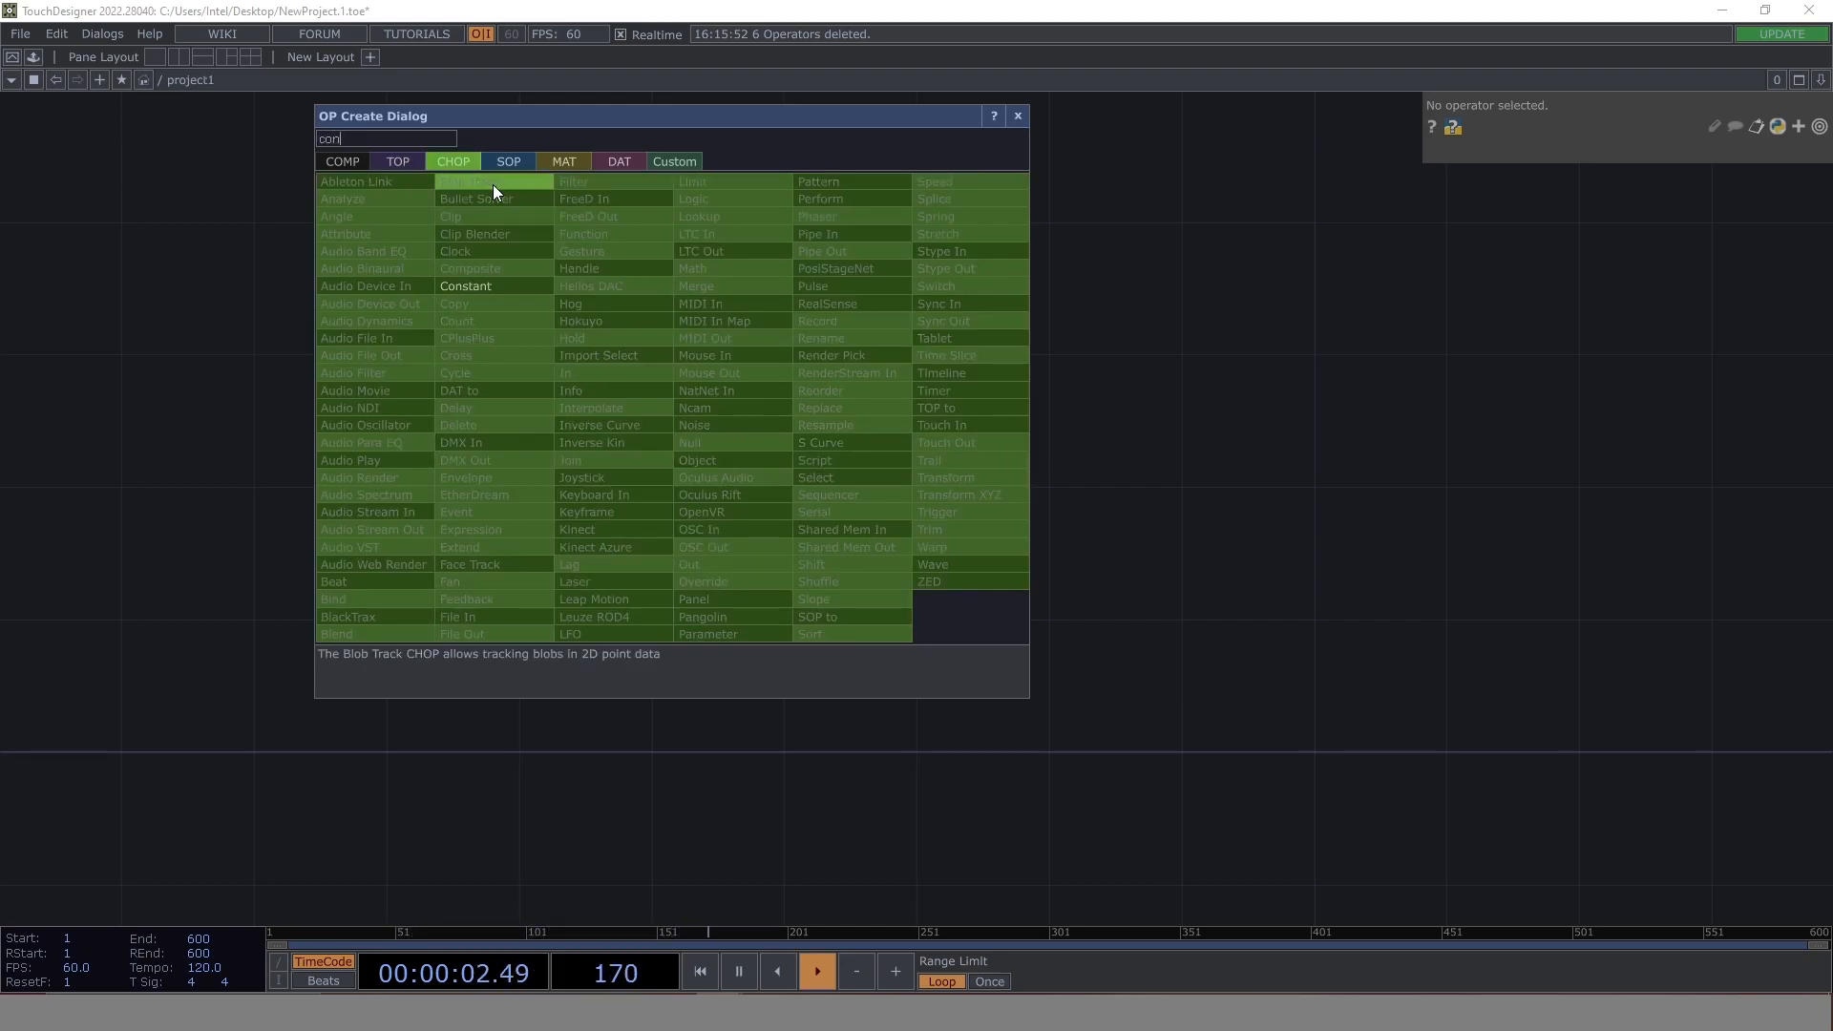
pyautogui.click(531, 302)
pyautogui.click(597, 425)
pyautogui.scroll(3, 564, 429)
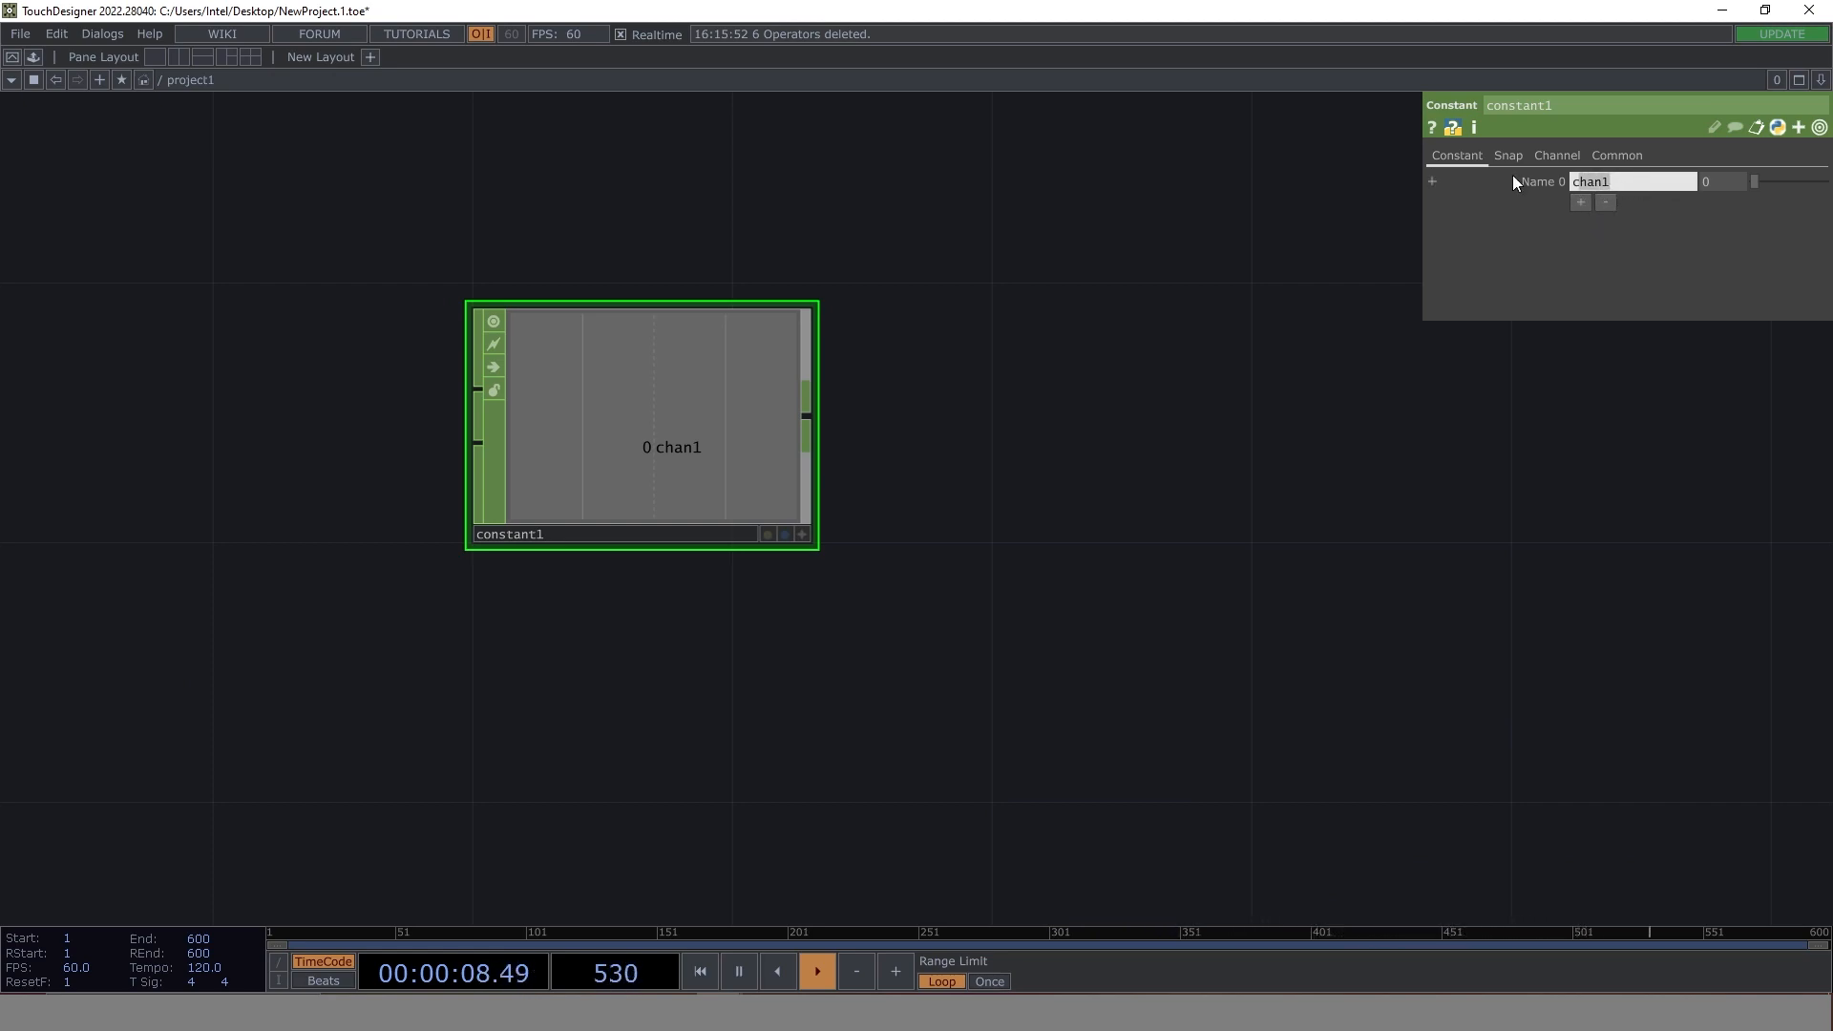
# - Give the Constant CHOP three channels named speed, cycle and length
pyautogui.hotkey('ctrl', 'a')
pyautogui.write('speed')
pyautogui.click(1582, 203)
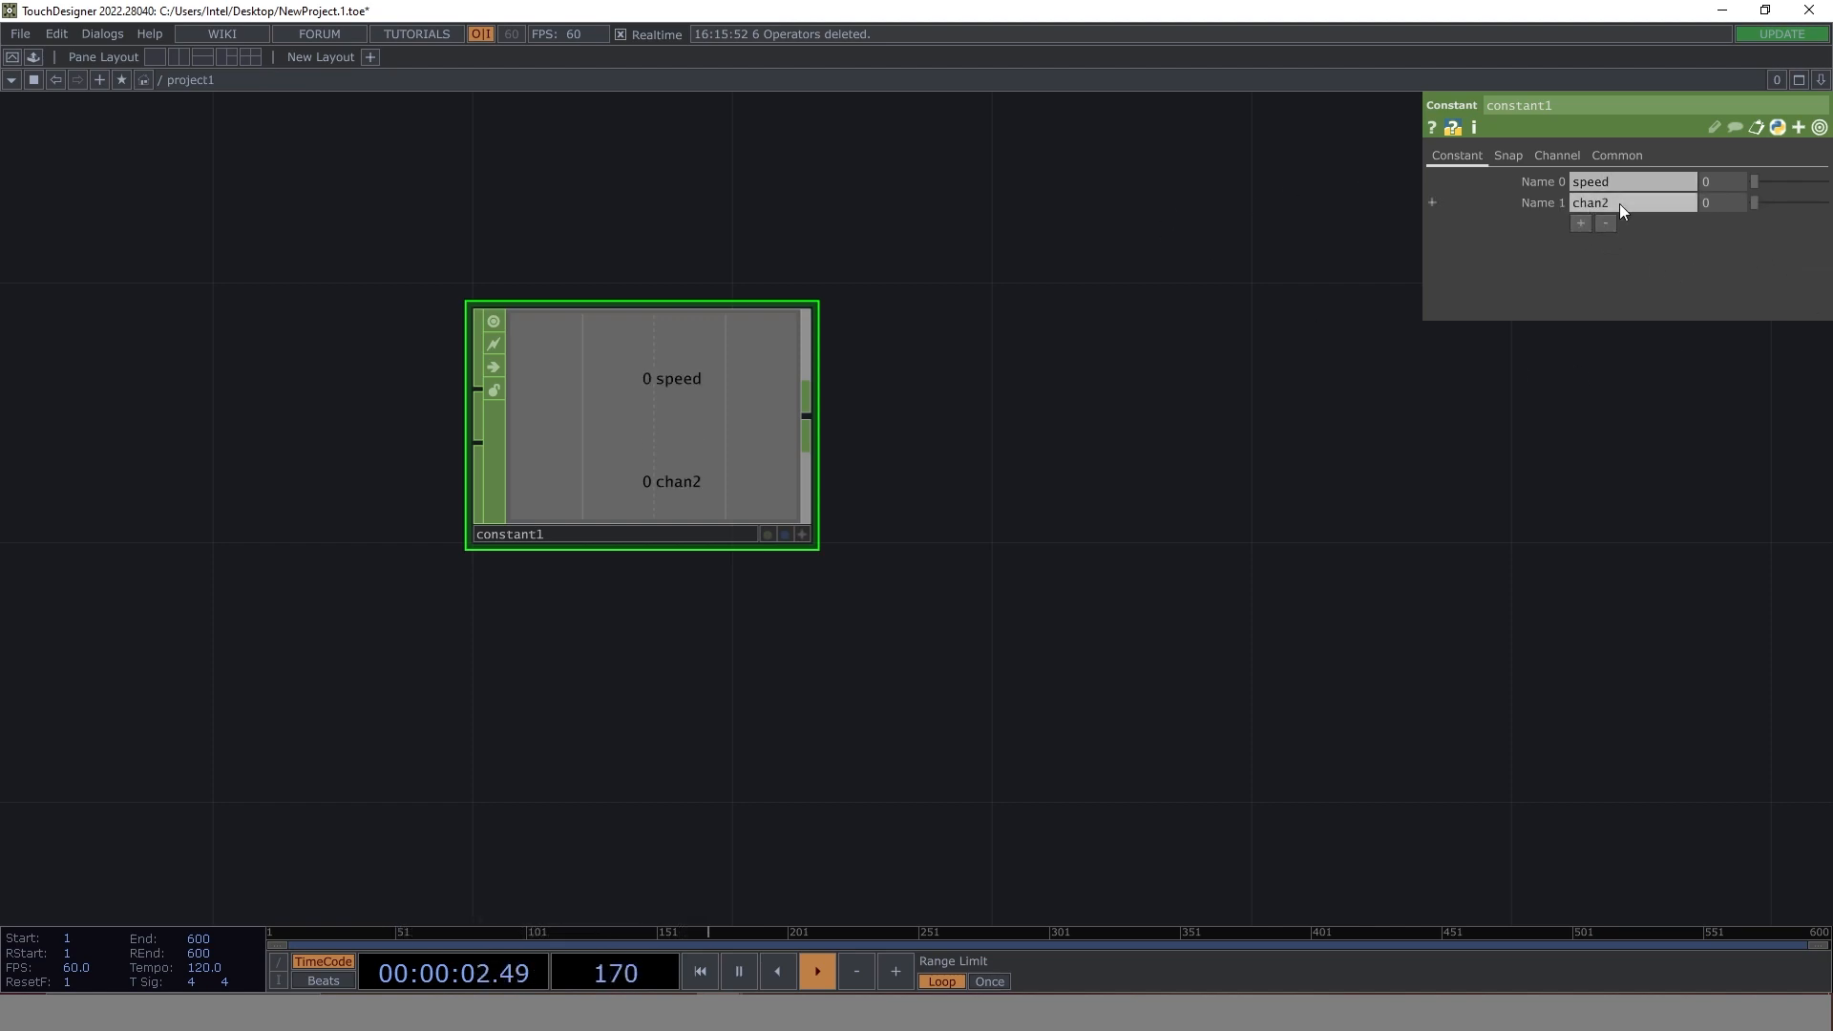
pyautogui.write('cycle')
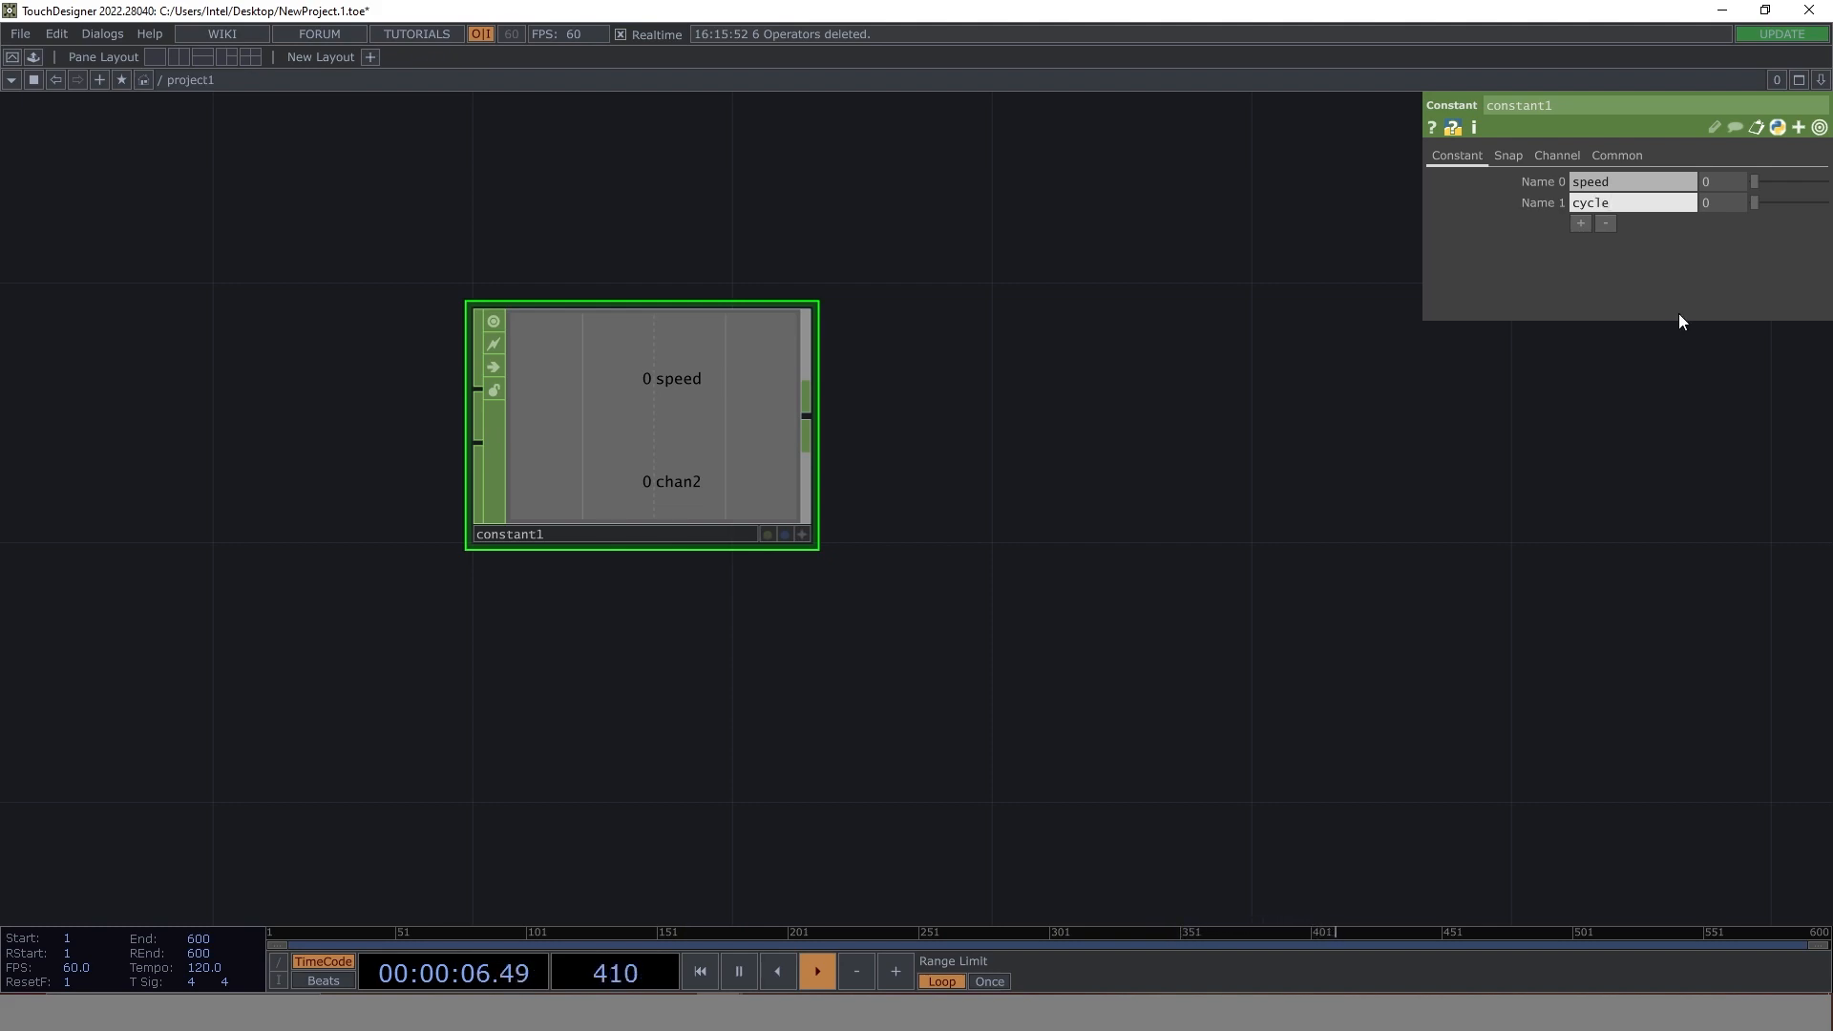
pyautogui.click(1581, 223)
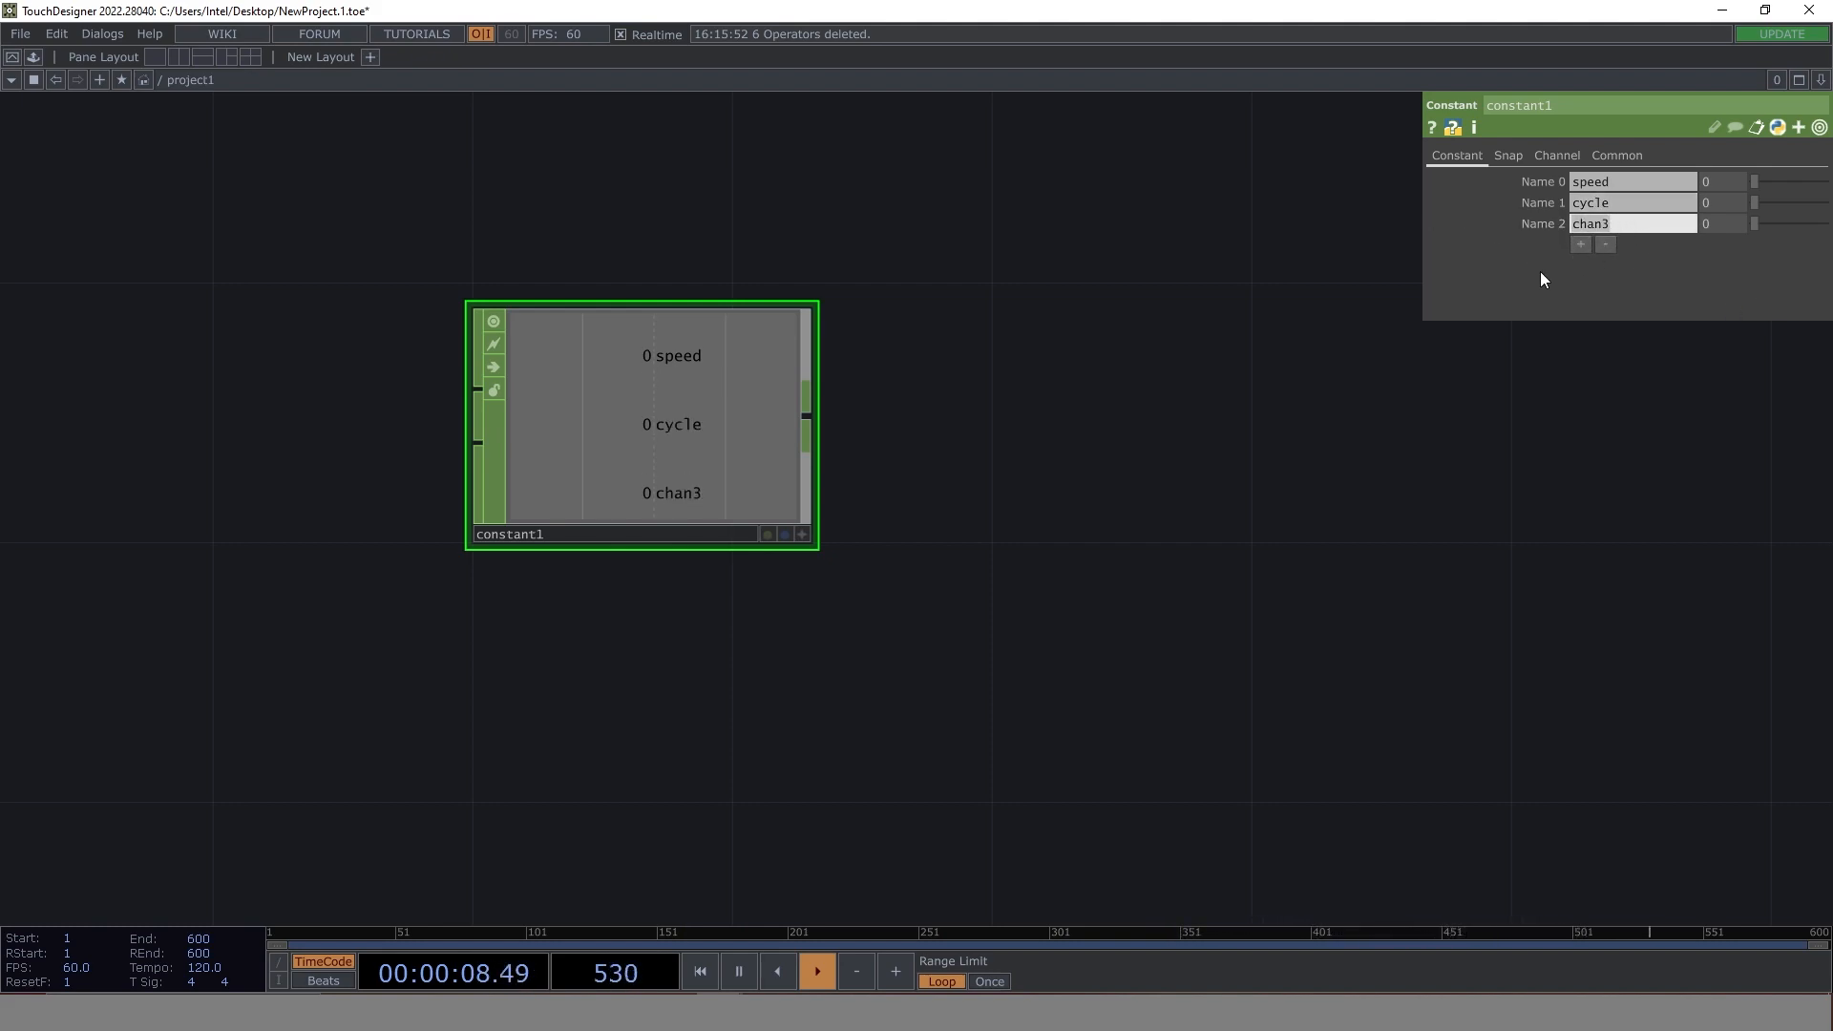
pyautogui.write('length')
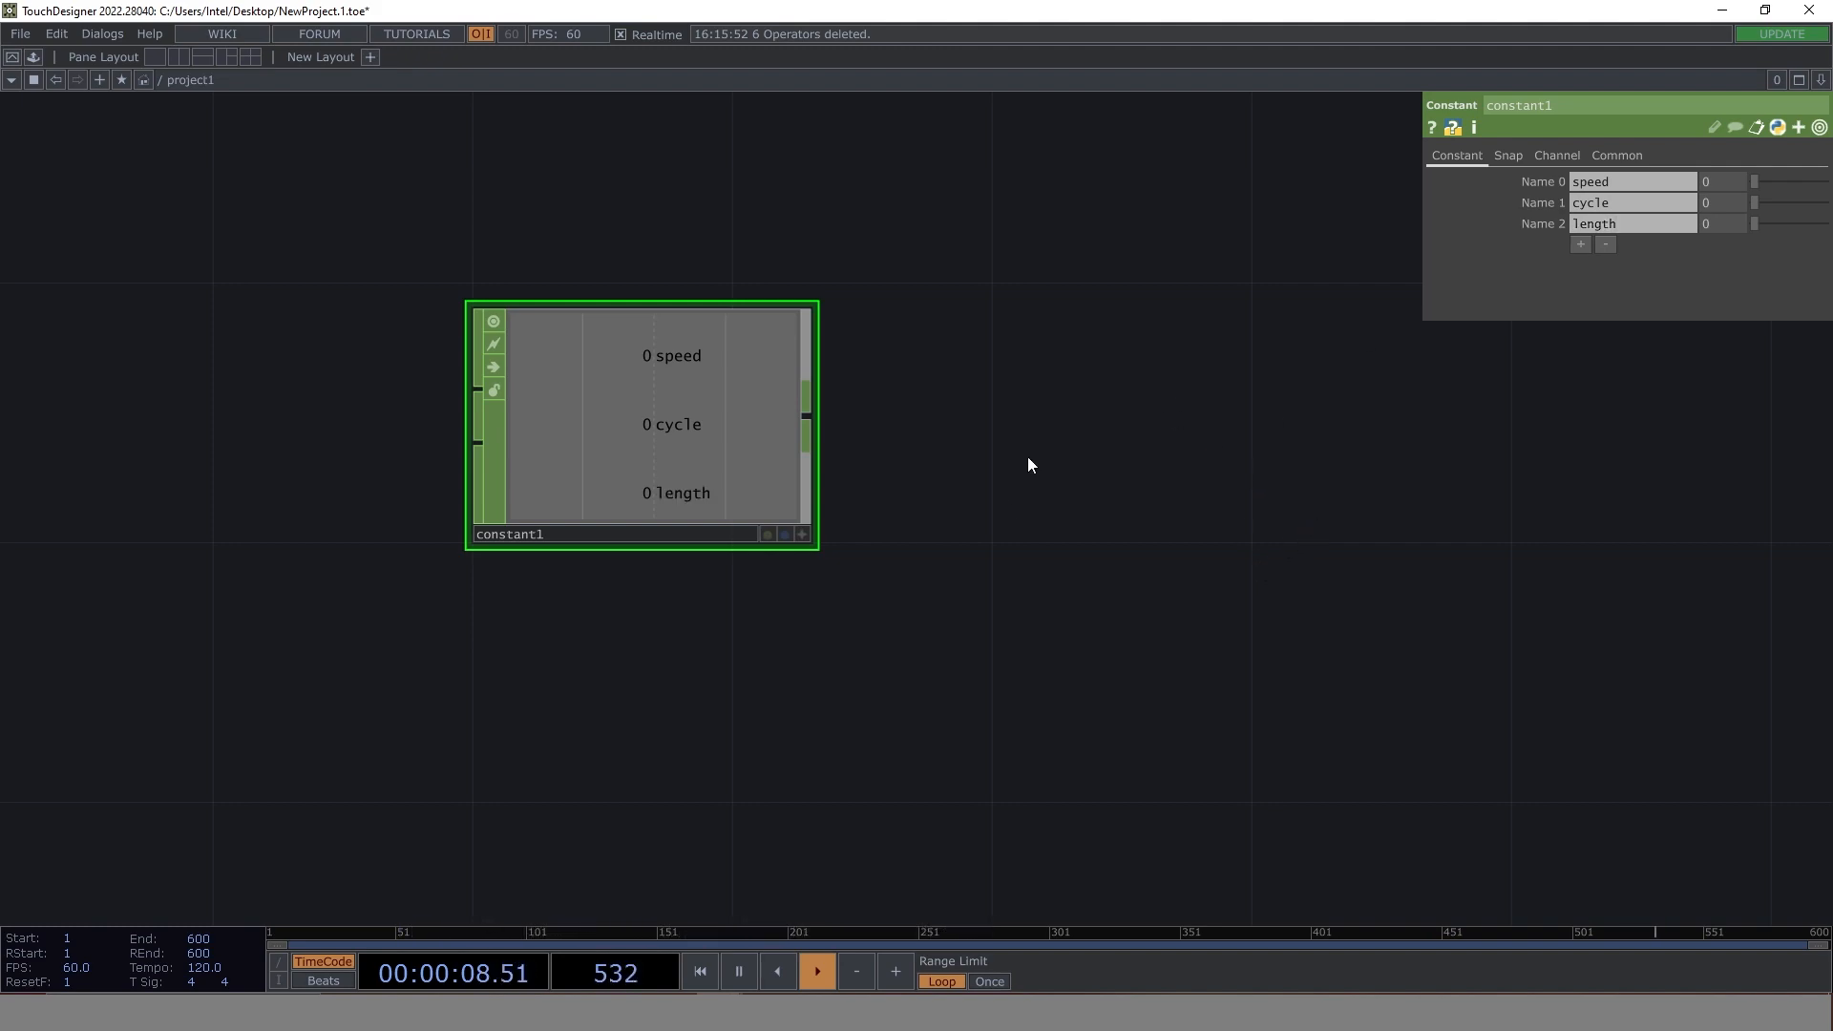
# - Check the finished sine wave project's base operators and output for reference, and return to the new project
pyautogui.moveTo(985, 448); pyautogui.dragTo(821, 476)
pyautogui.scroll(-5, 818, 483)
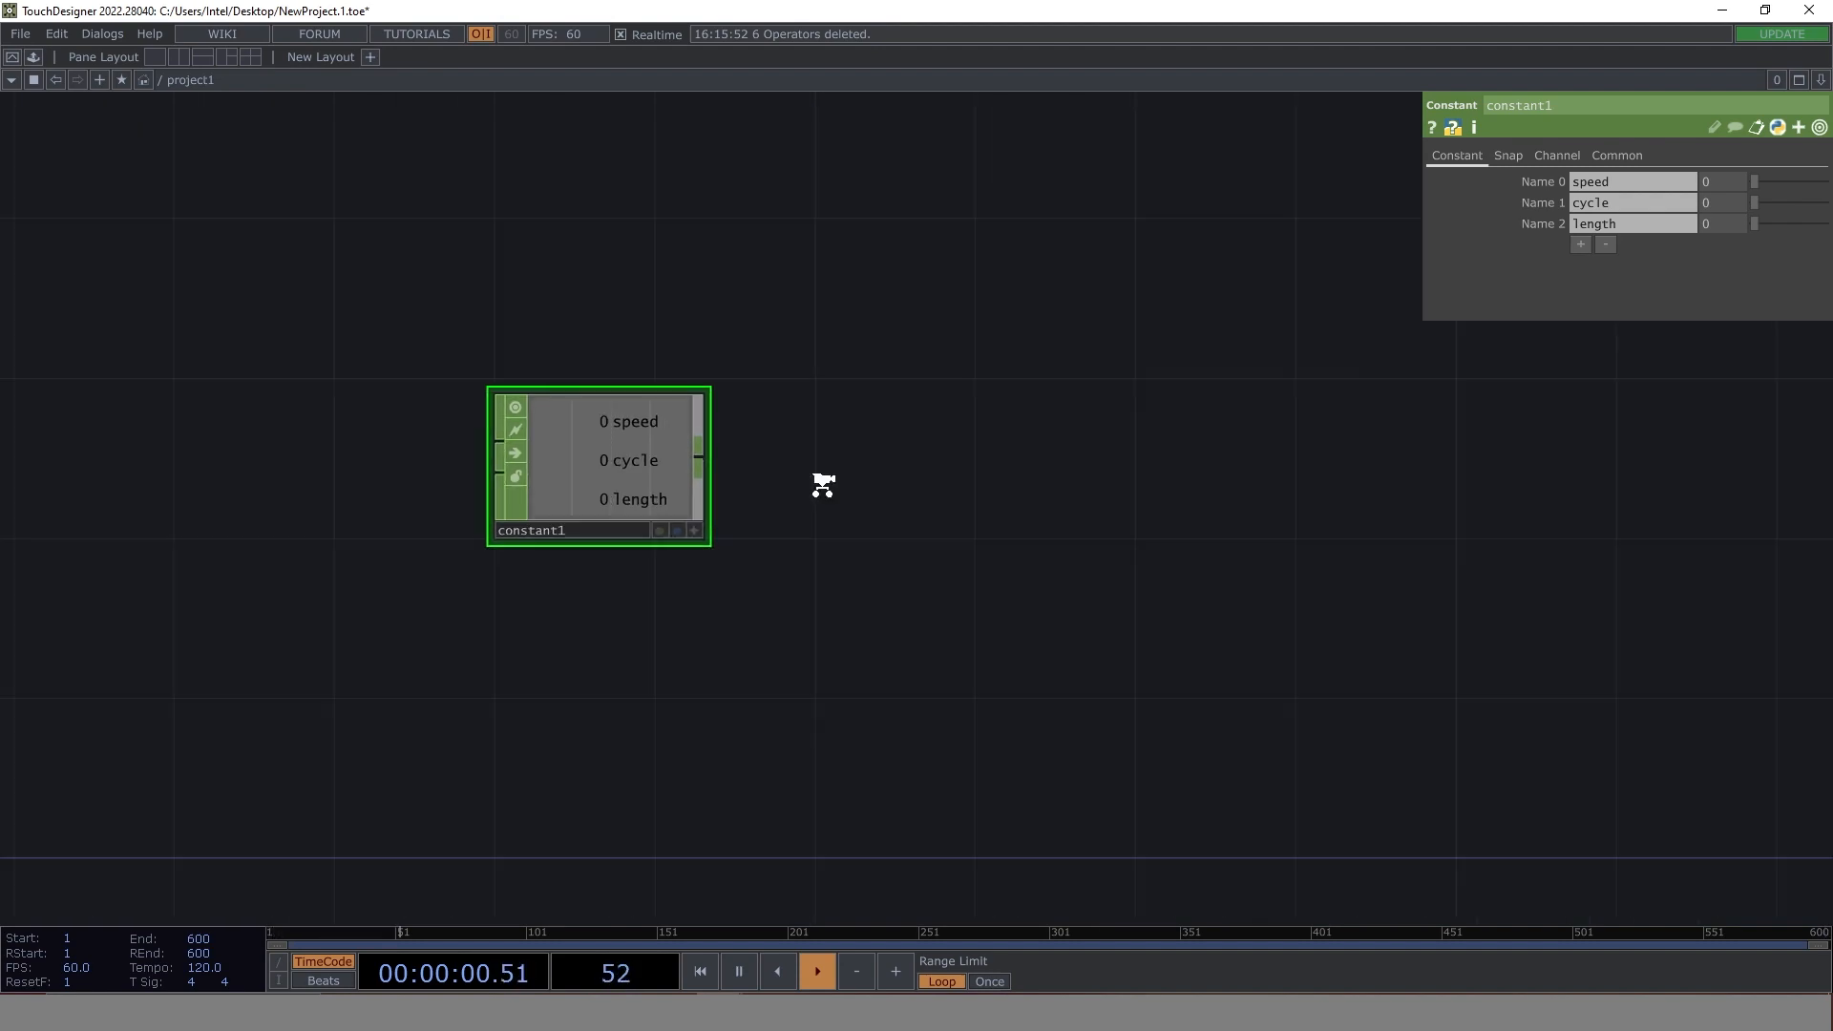
pyautogui.moveTo(931, 495); pyautogui.dragTo(667, 482)
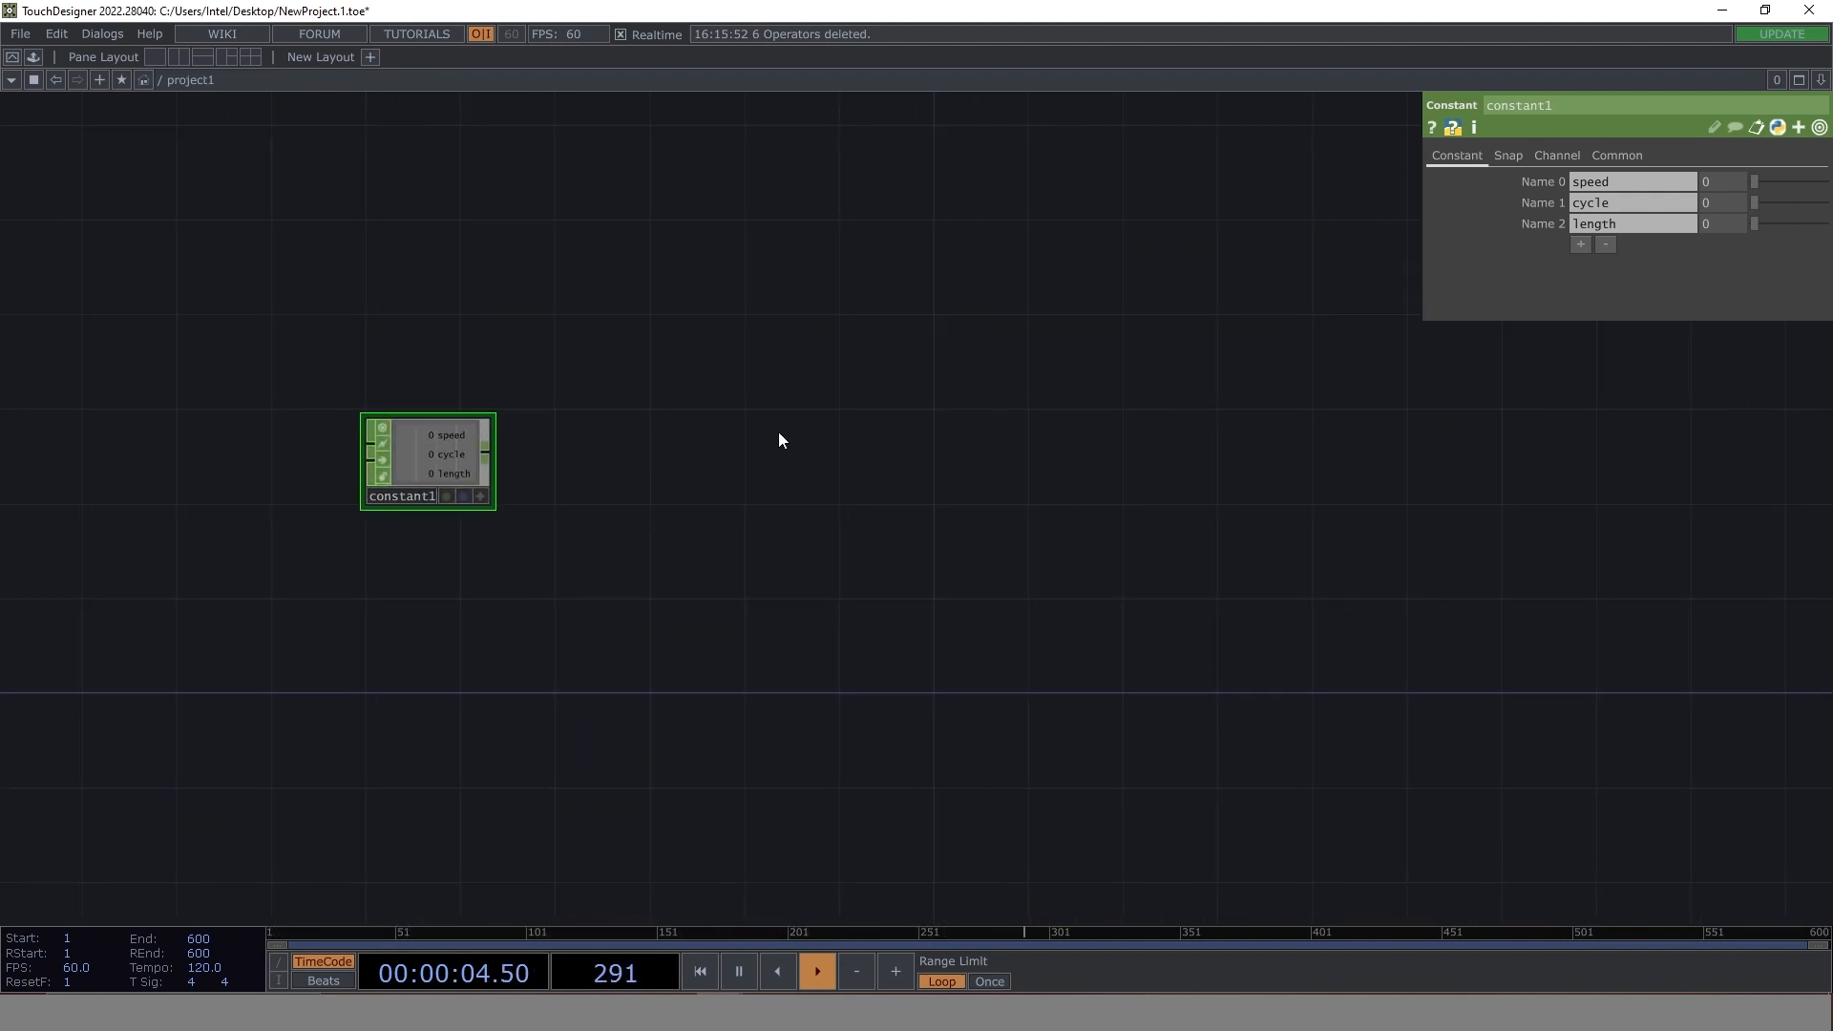
pyautogui.hotkey('alt', 'Tab')
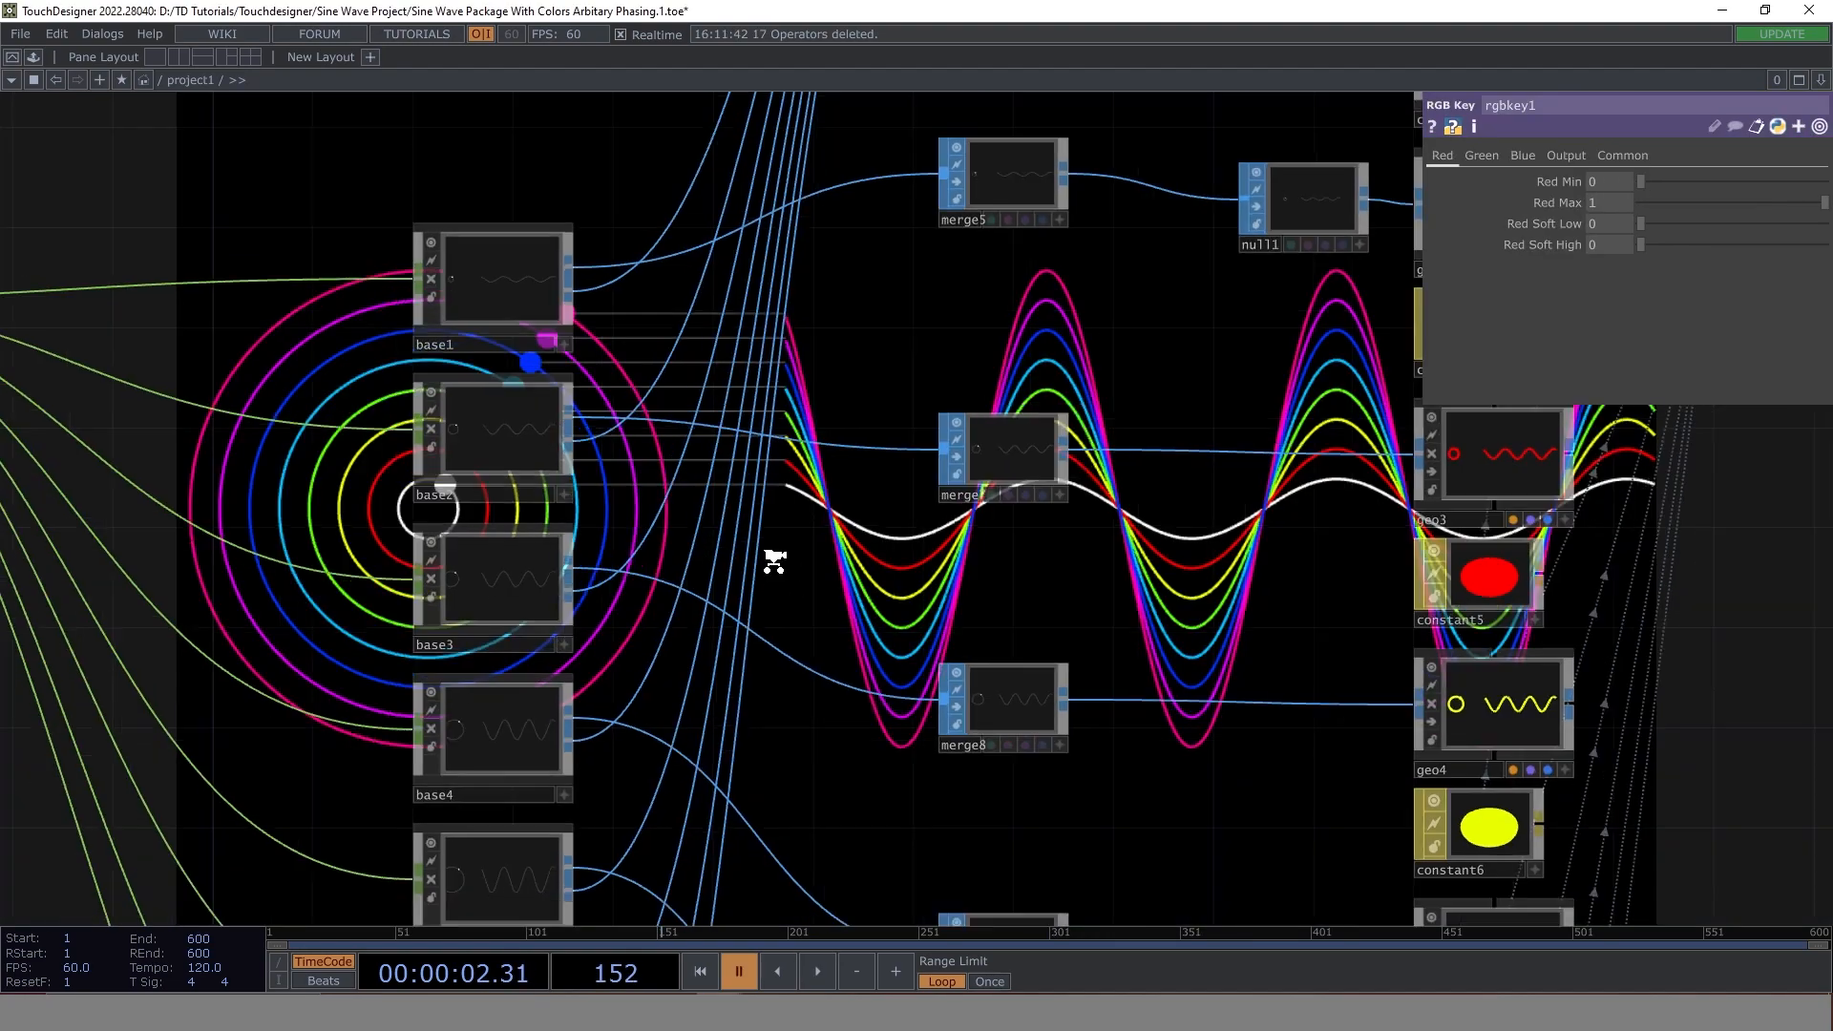
pyautogui.moveTo(1440, 647); pyautogui.dragTo(204, 466)
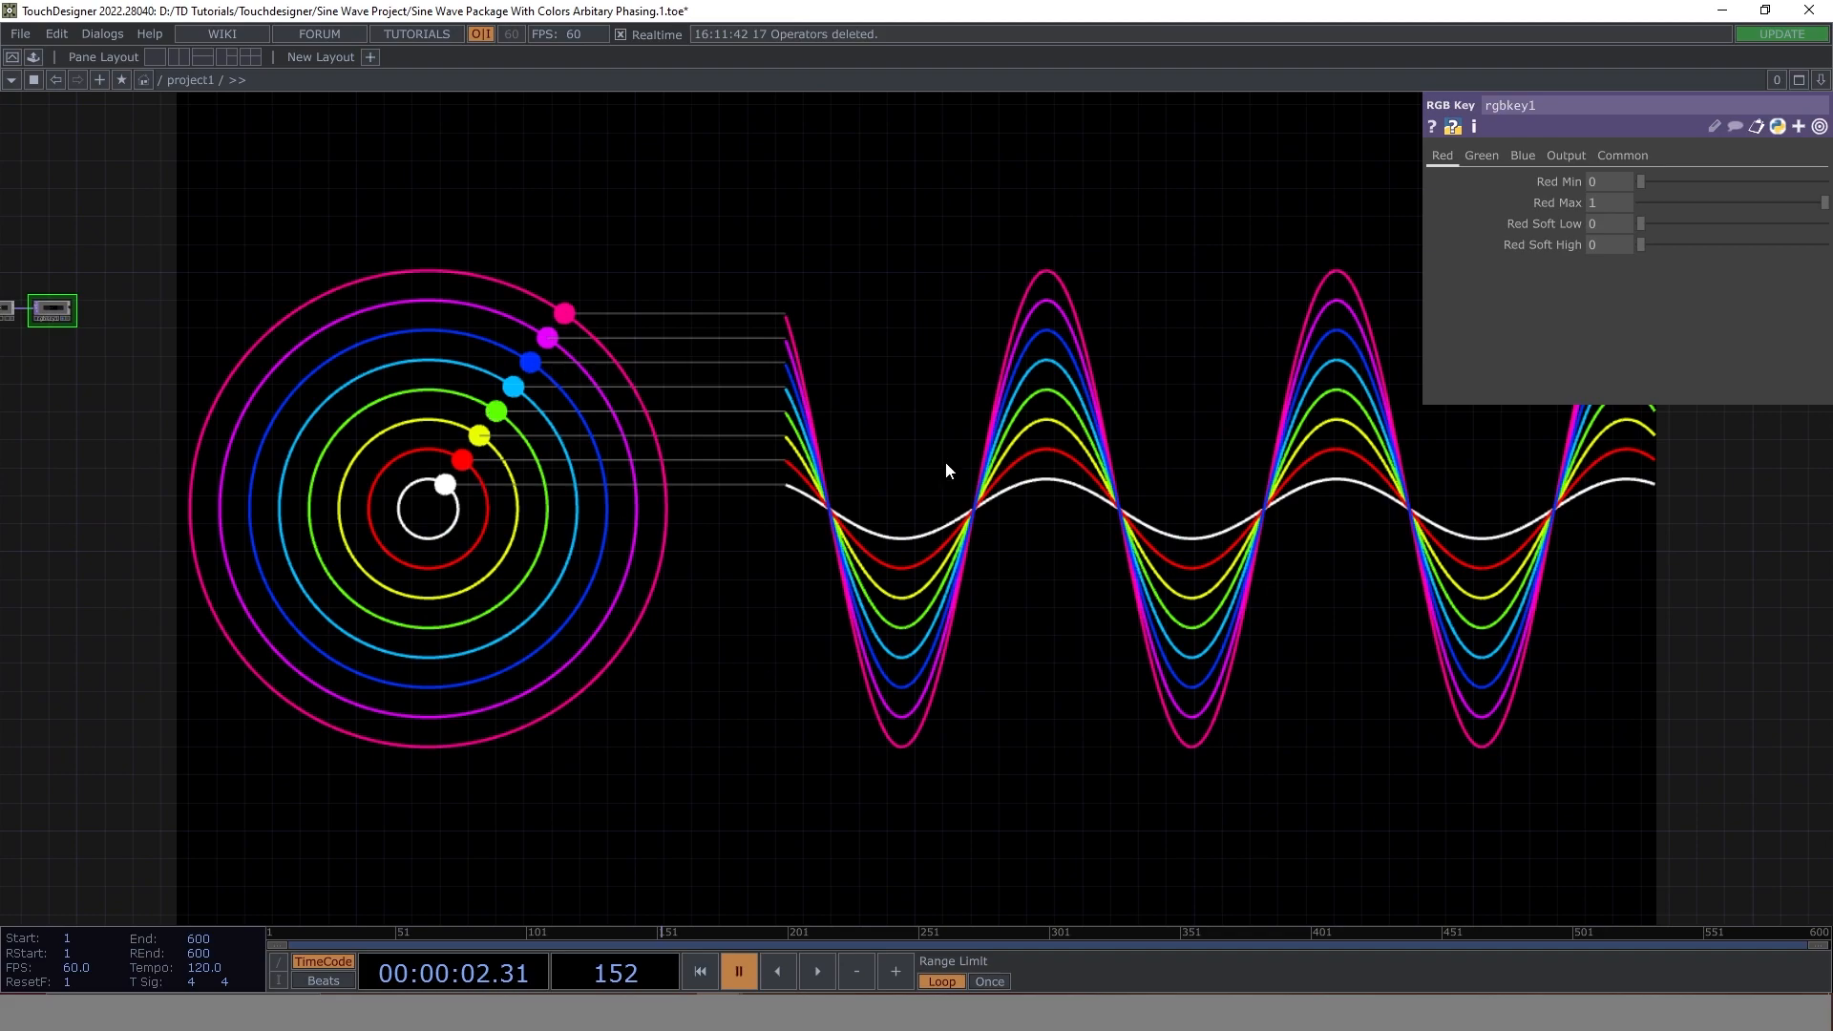
pyautogui.hotkey('alt', 'Tab')
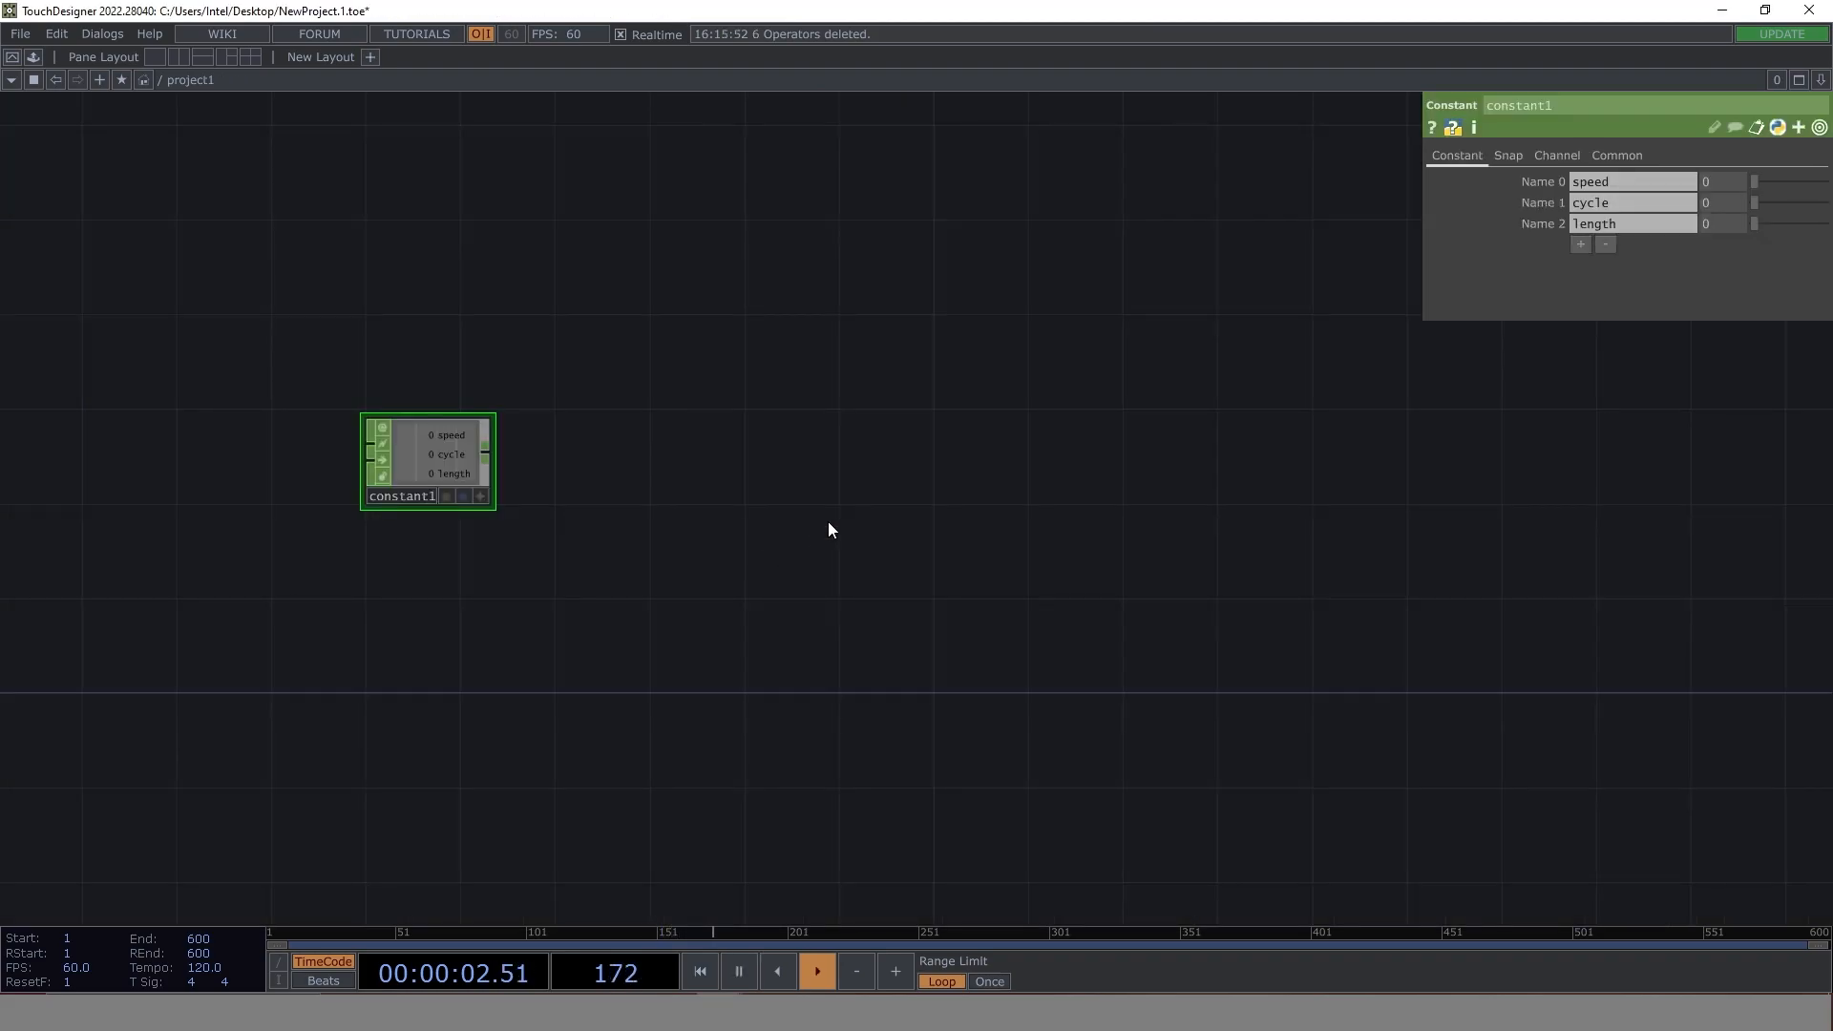
# - Add a Base COMP beside constant1 in the project1 network
pyautogui.press('Tab')
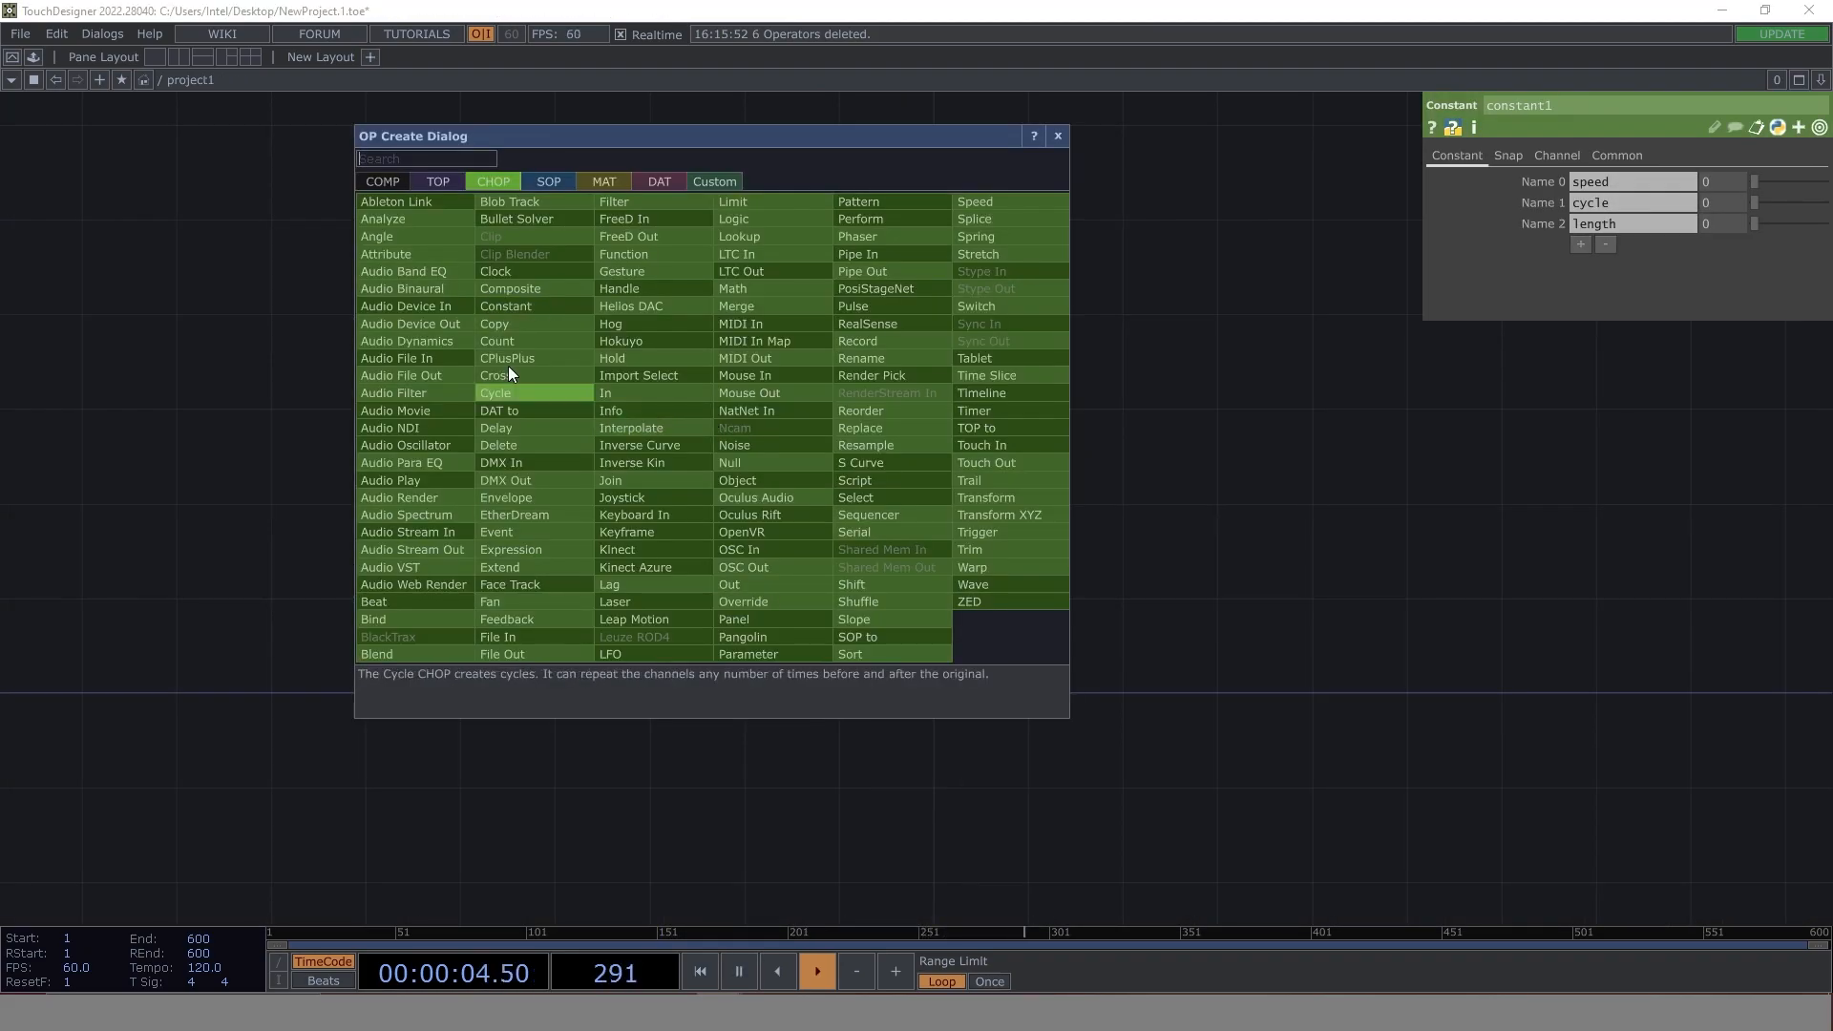
pyautogui.click(385, 181)
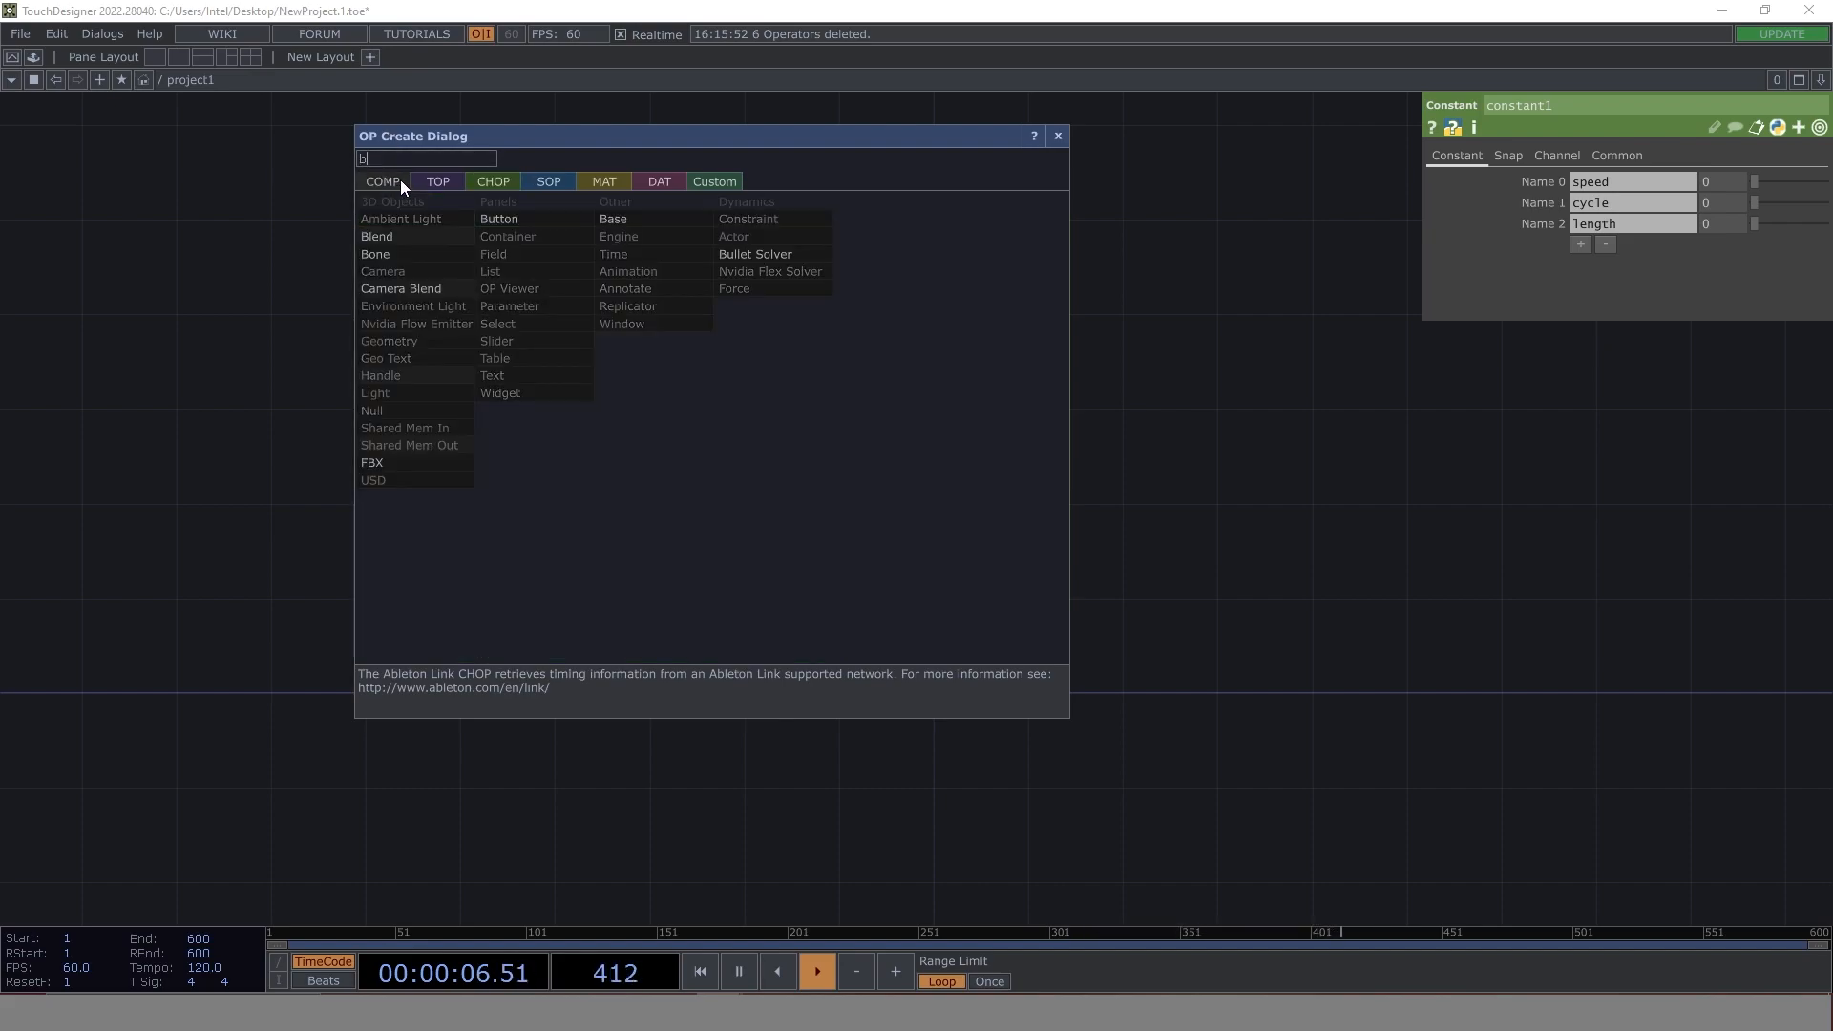
pyautogui.click(661, 223)
pyautogui.click(869, 428)
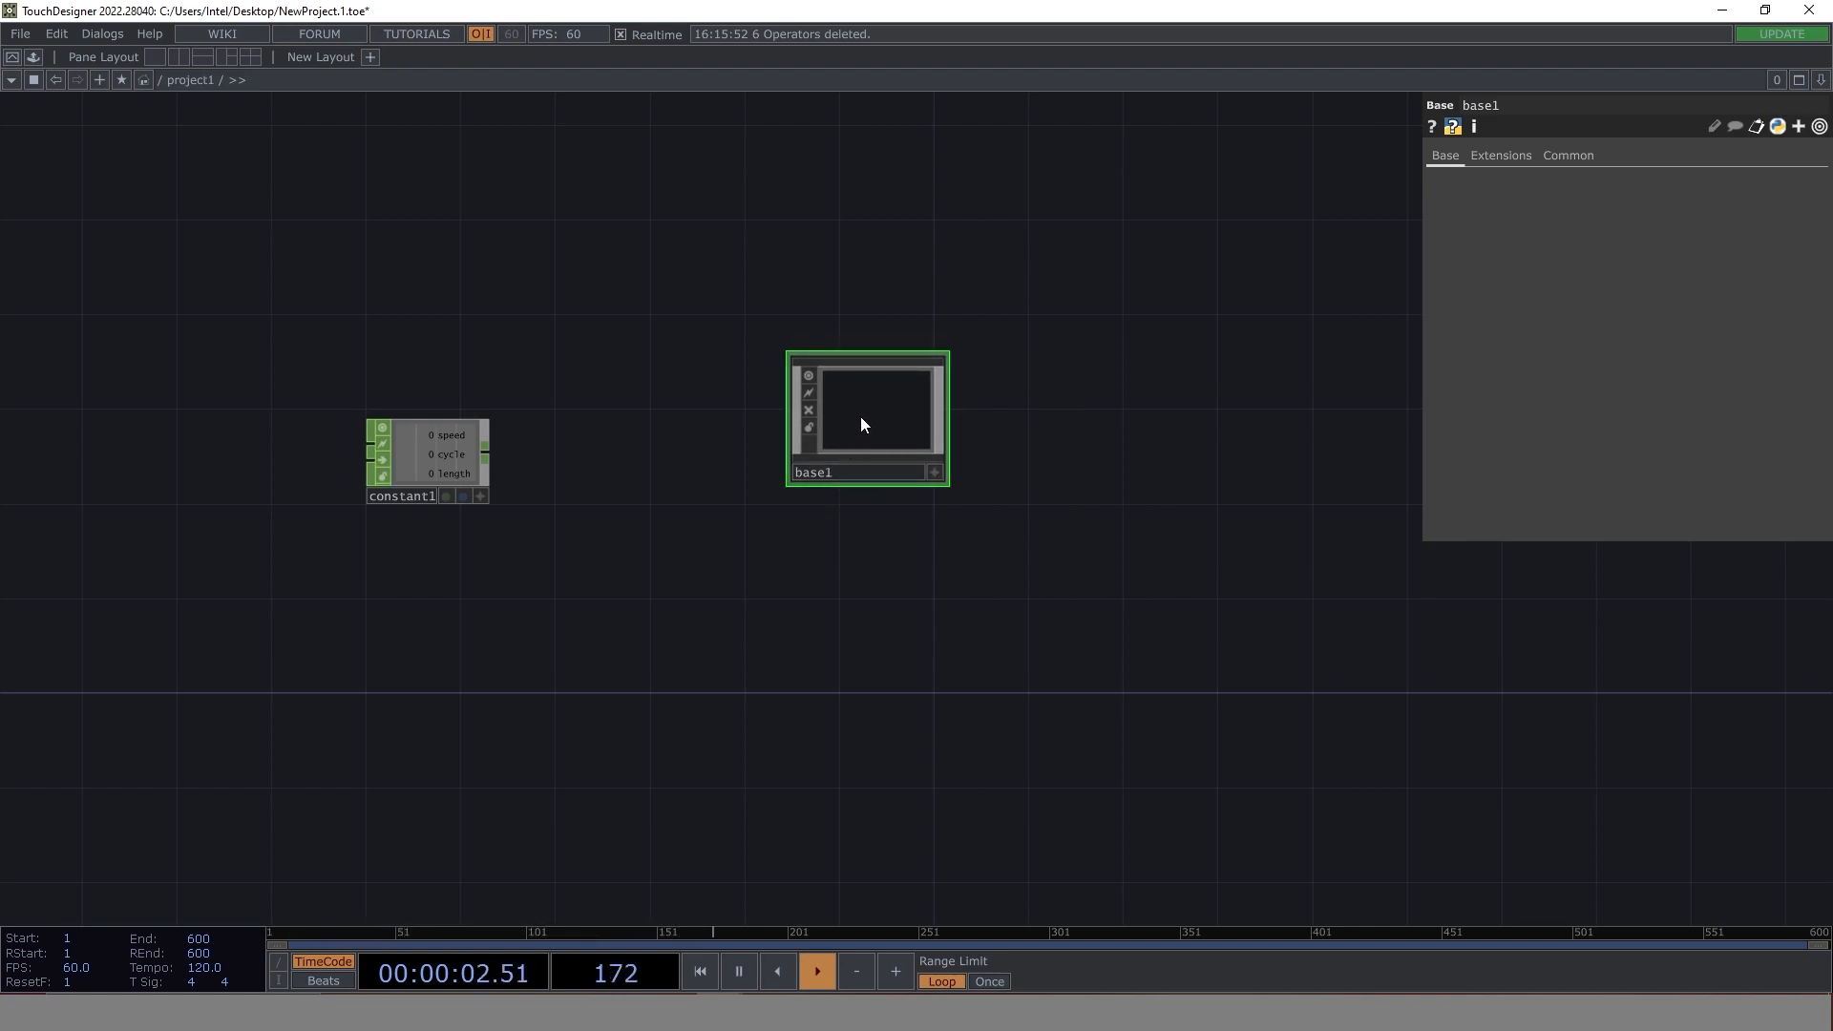
# - Enter base1 and add an In CHOP to its network
pyautogui.doubleClick(861, 424)
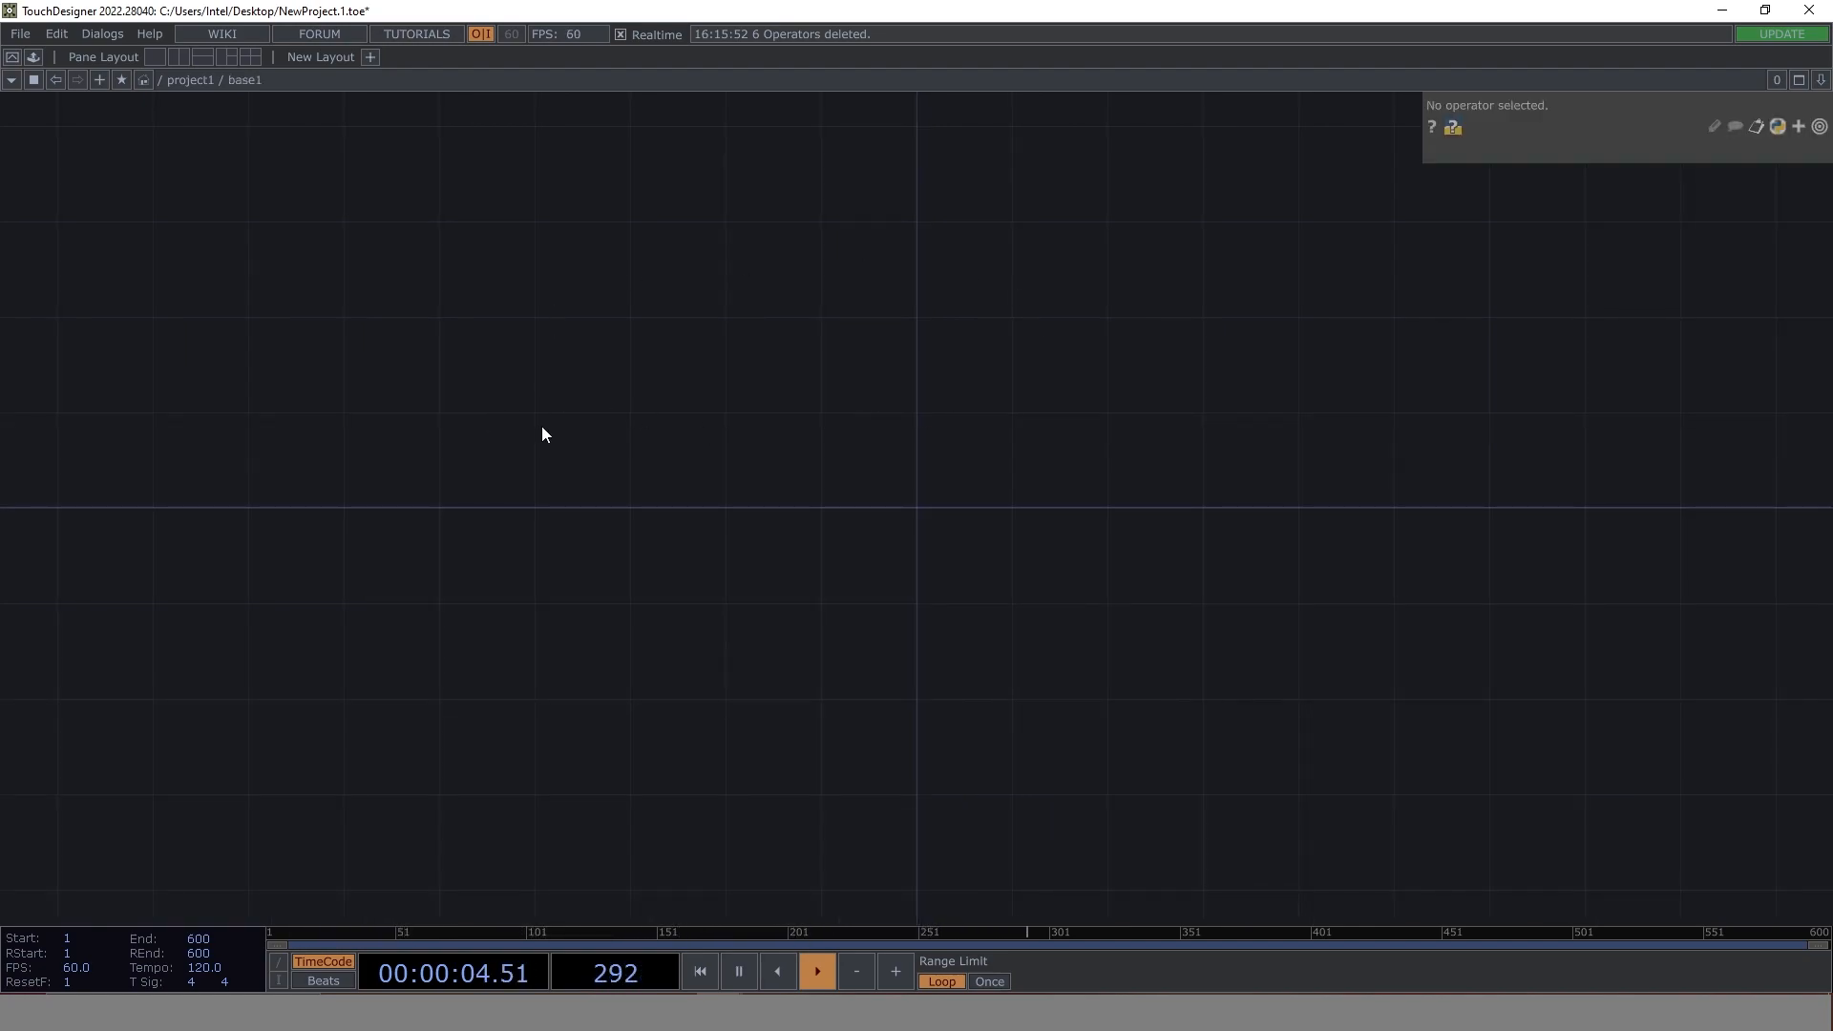
pyautogui.press('Tab')
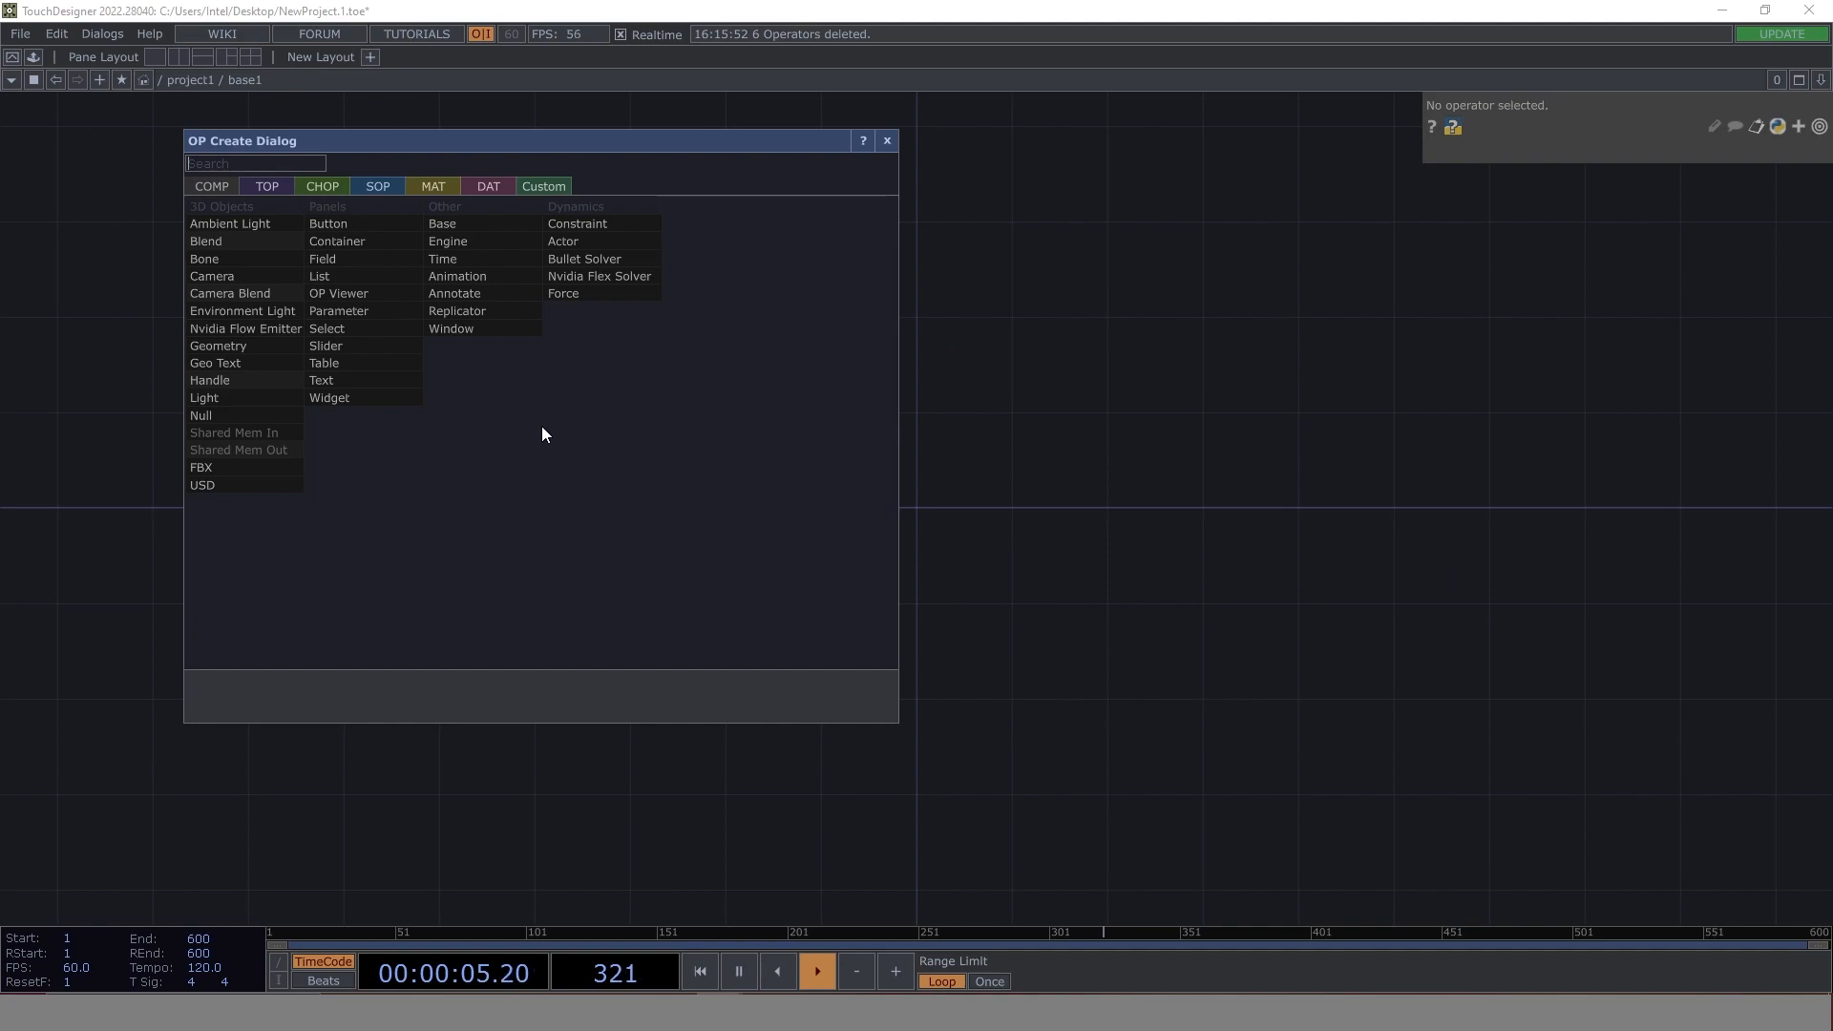
pyautogui.click(325, 187)
pyautogui.write('in')
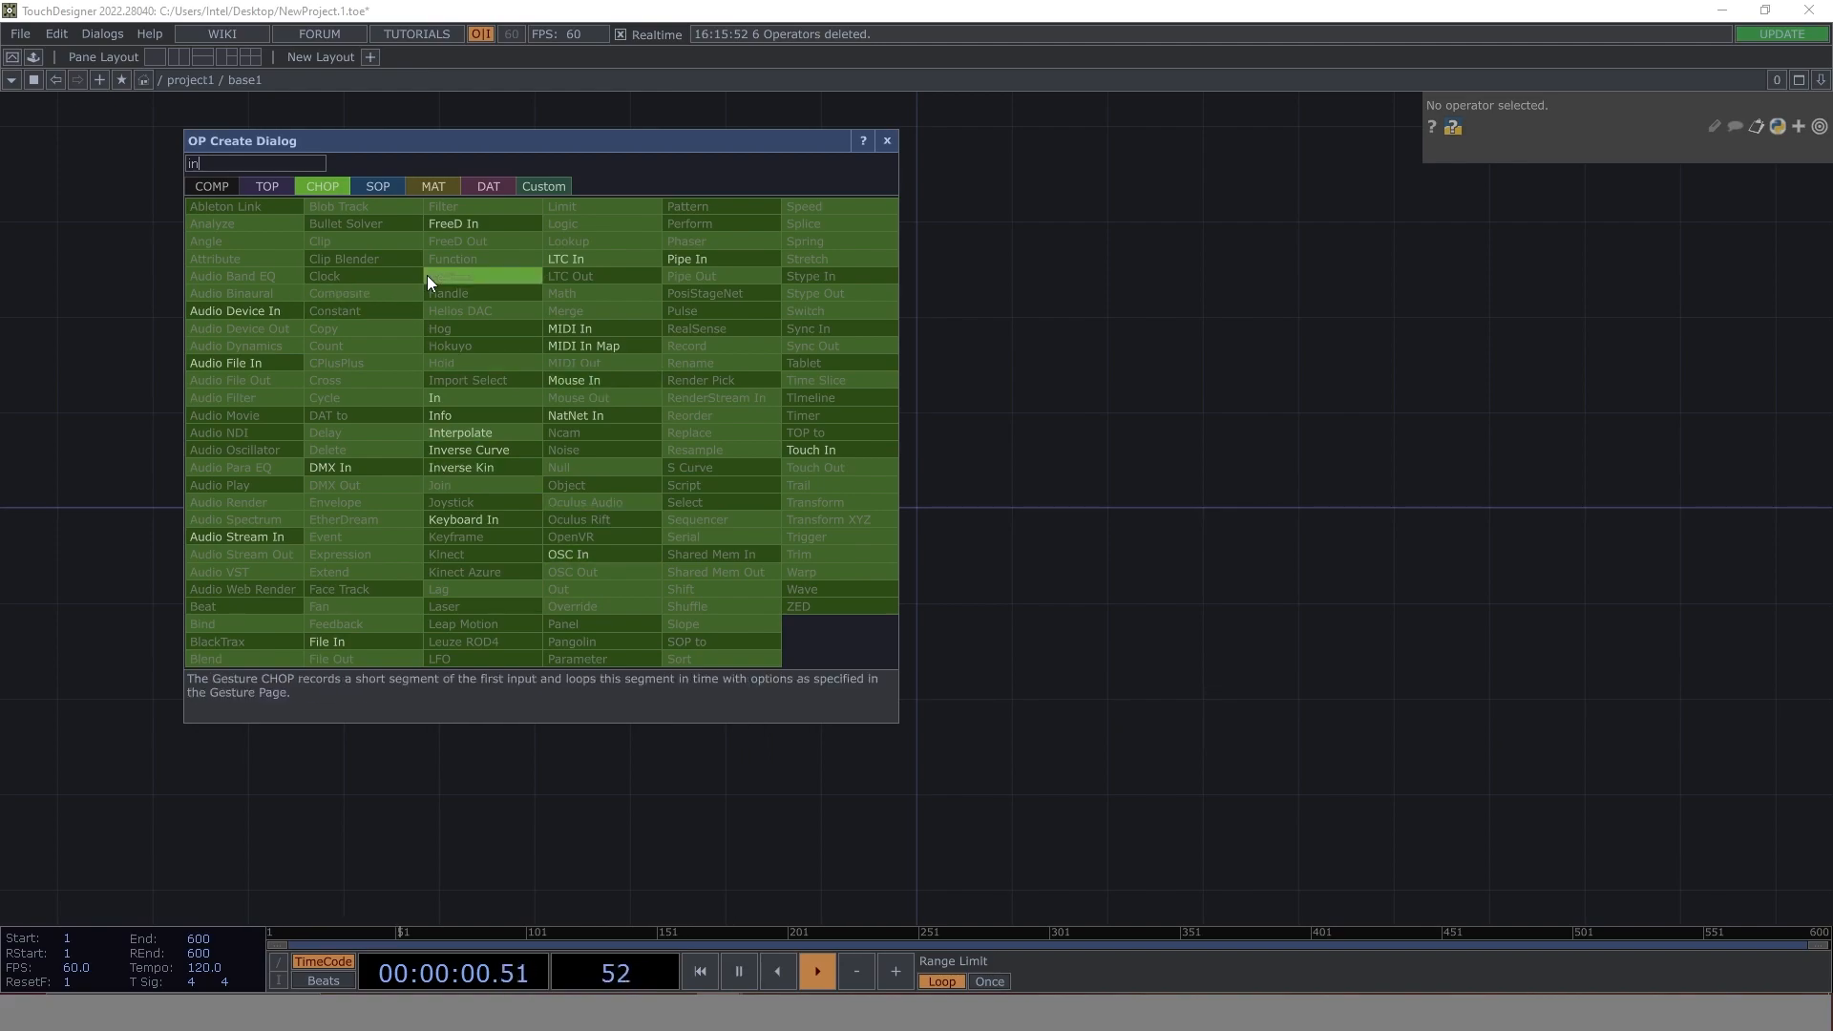
pyautogui.click(437, 398)
pyautogui.click(526, 584)
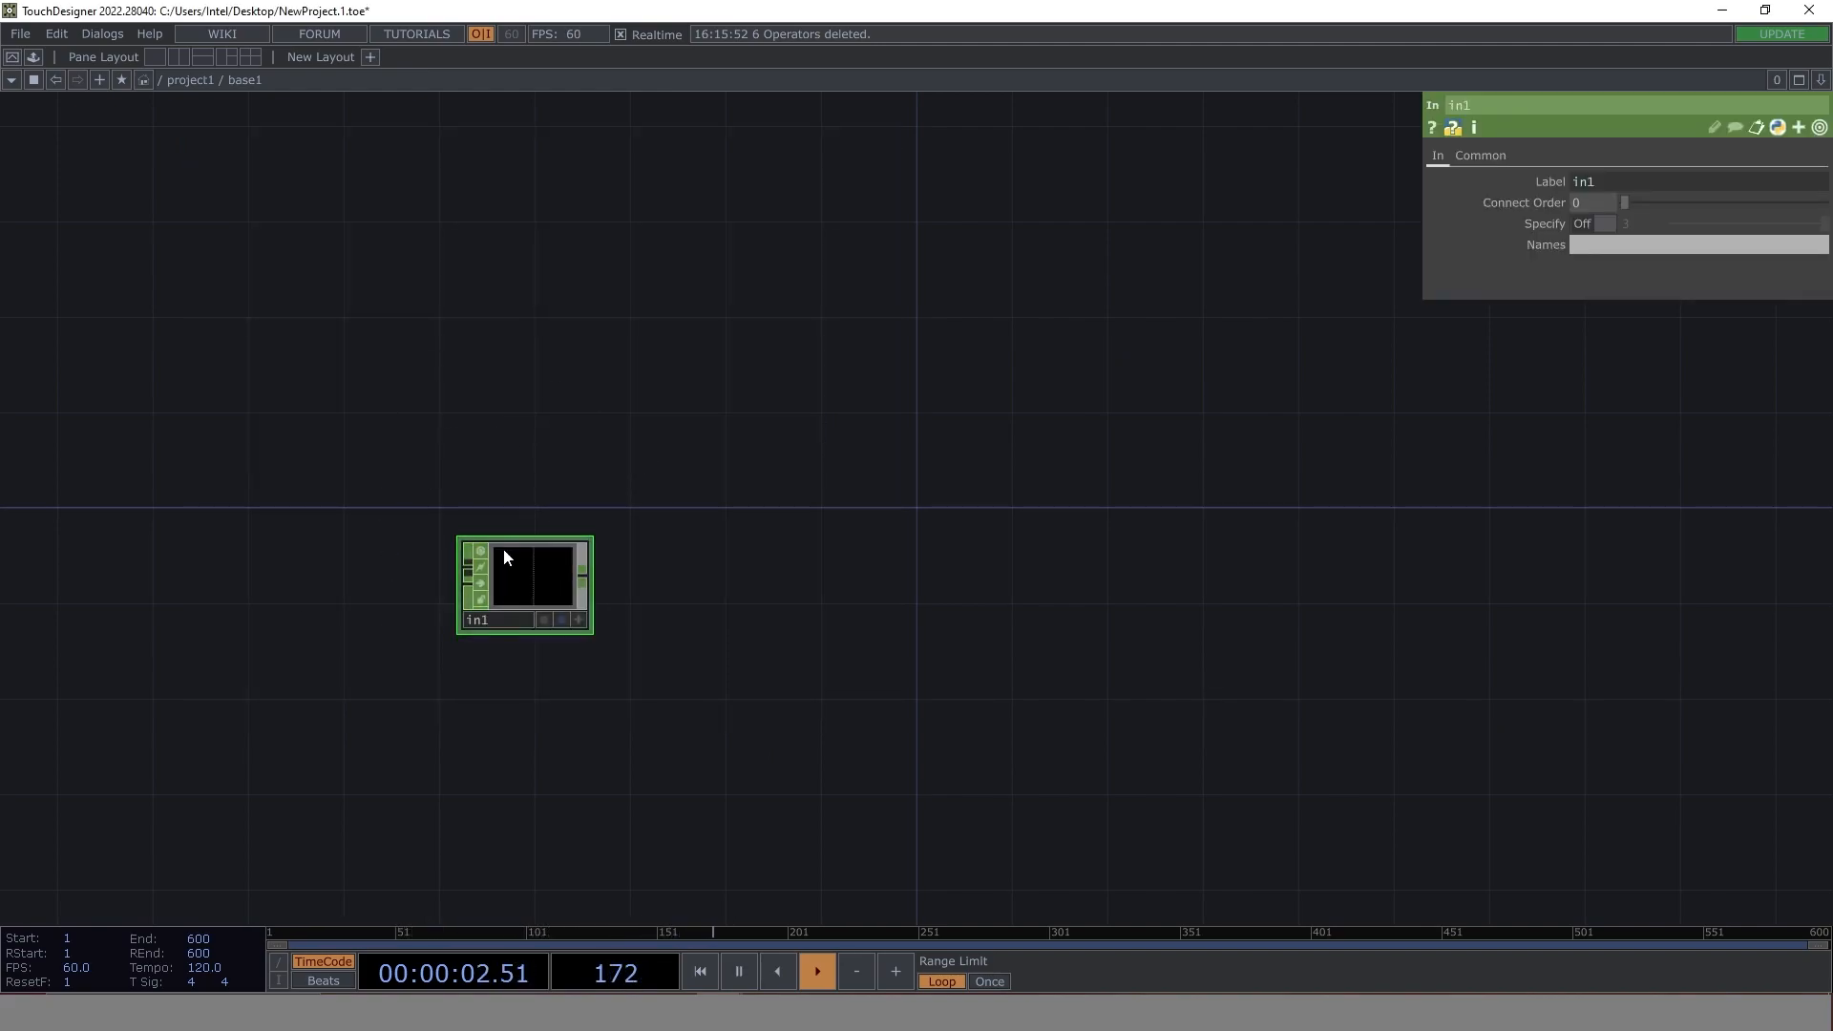
# - Return to project1, connect constant1's output to base1's input and go back inside base1
pyautogui.click(199, 79)
pyautogui.scroll(5, 561, 424)
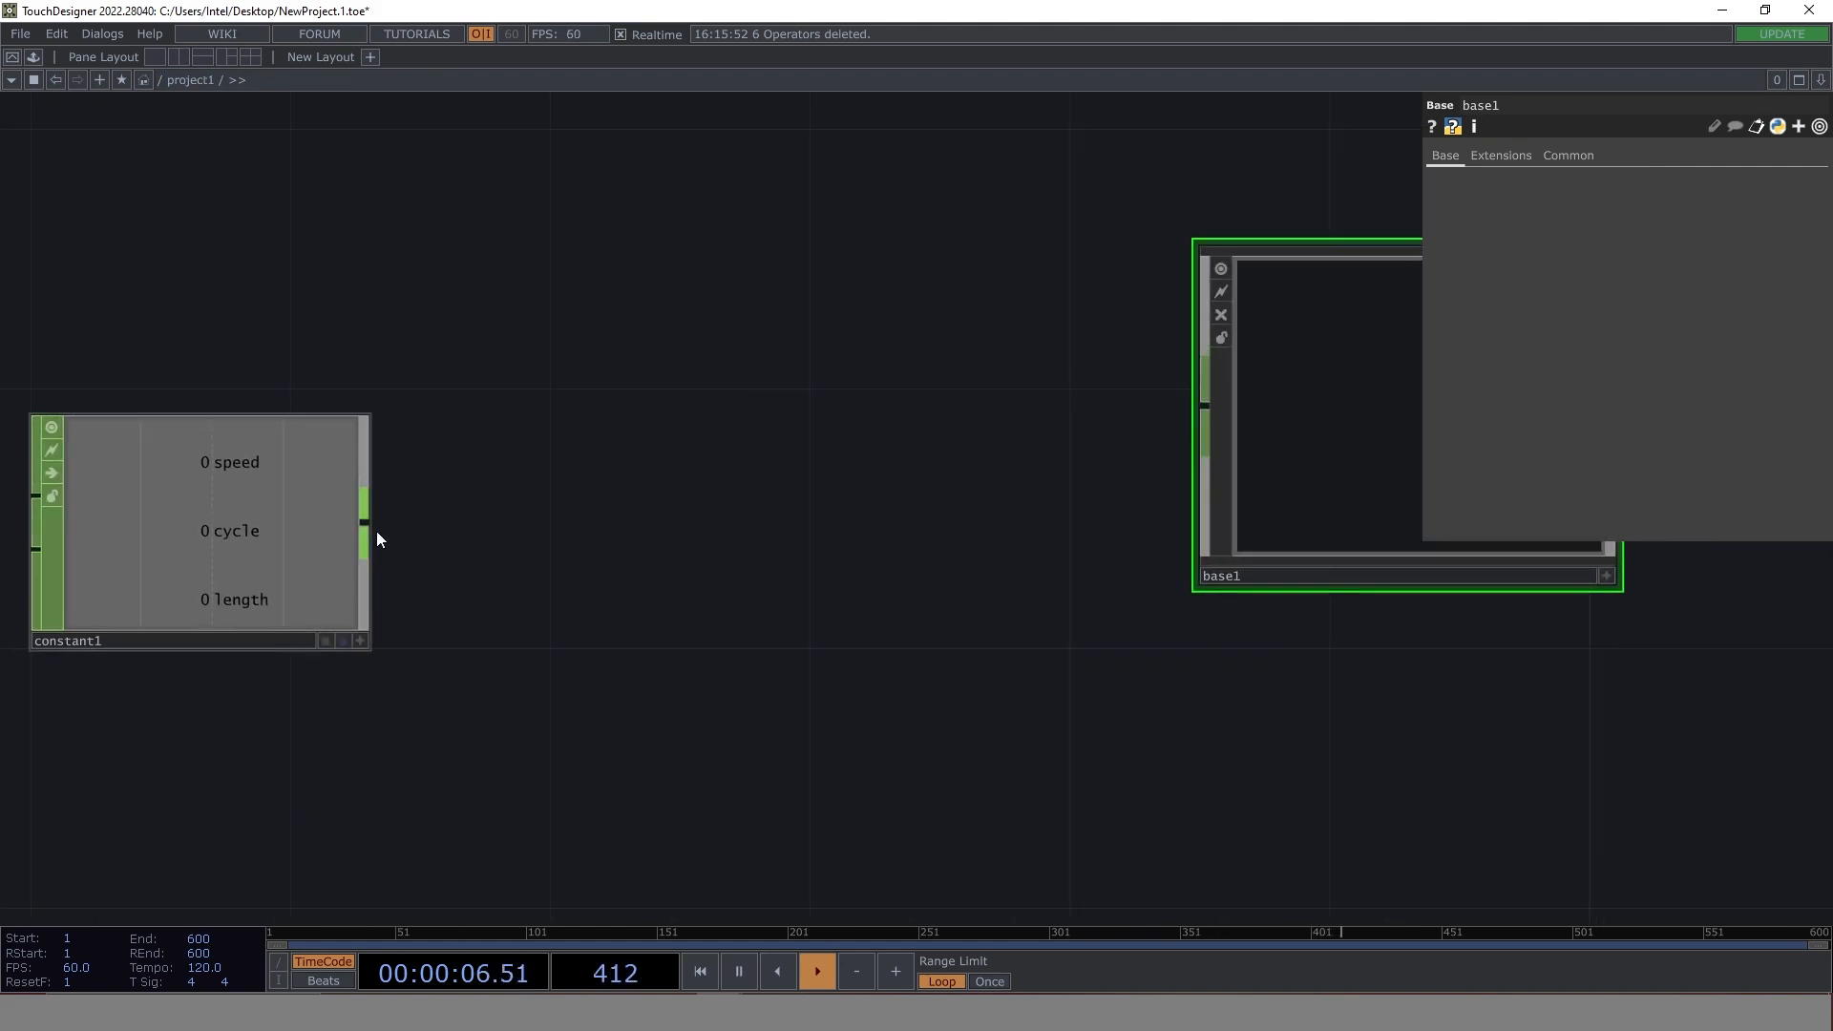
pyautogui.moveTo(368, 524); pyautogui.dragTo(1180, 418)
pyautogui.moveTo(1244, 776); pyautogui.dragTo(606, 748)
pyautogui.press('i')
pyautogui.scroll(6, 538, 614)
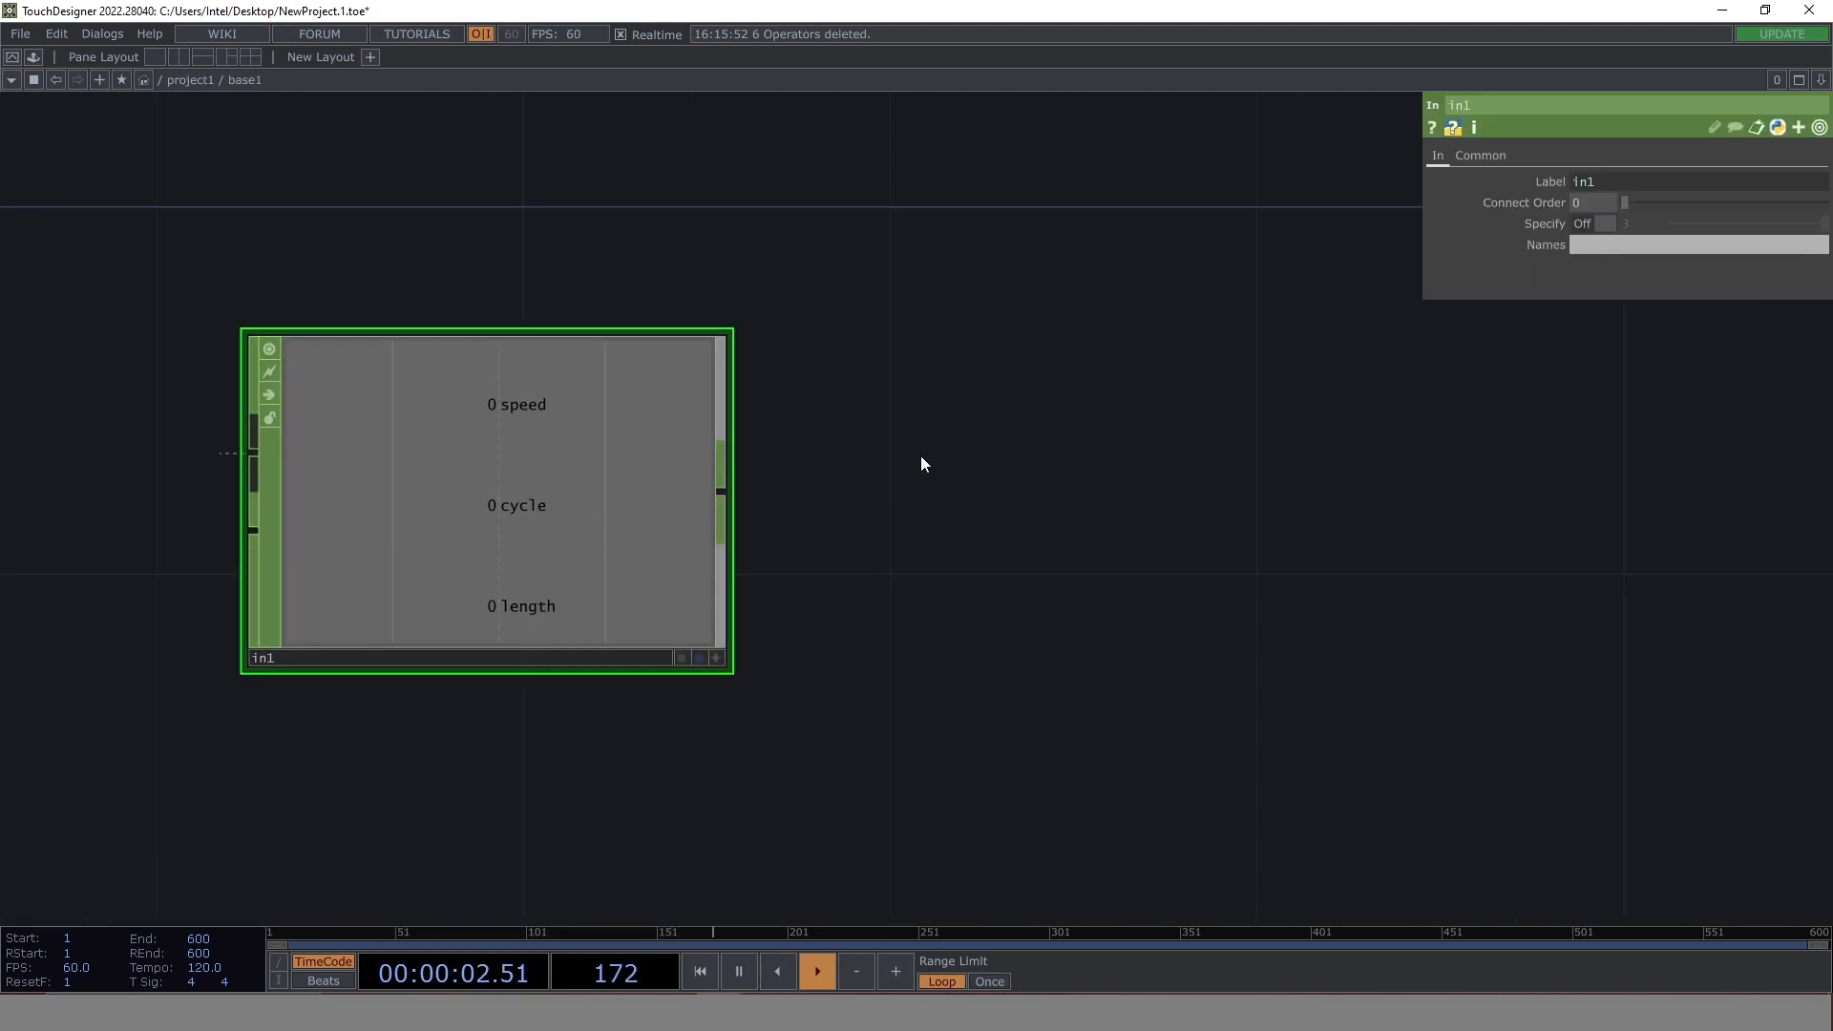
pyautogui.moveTo(896, 445); pyautogui.dragTo(882, 660)
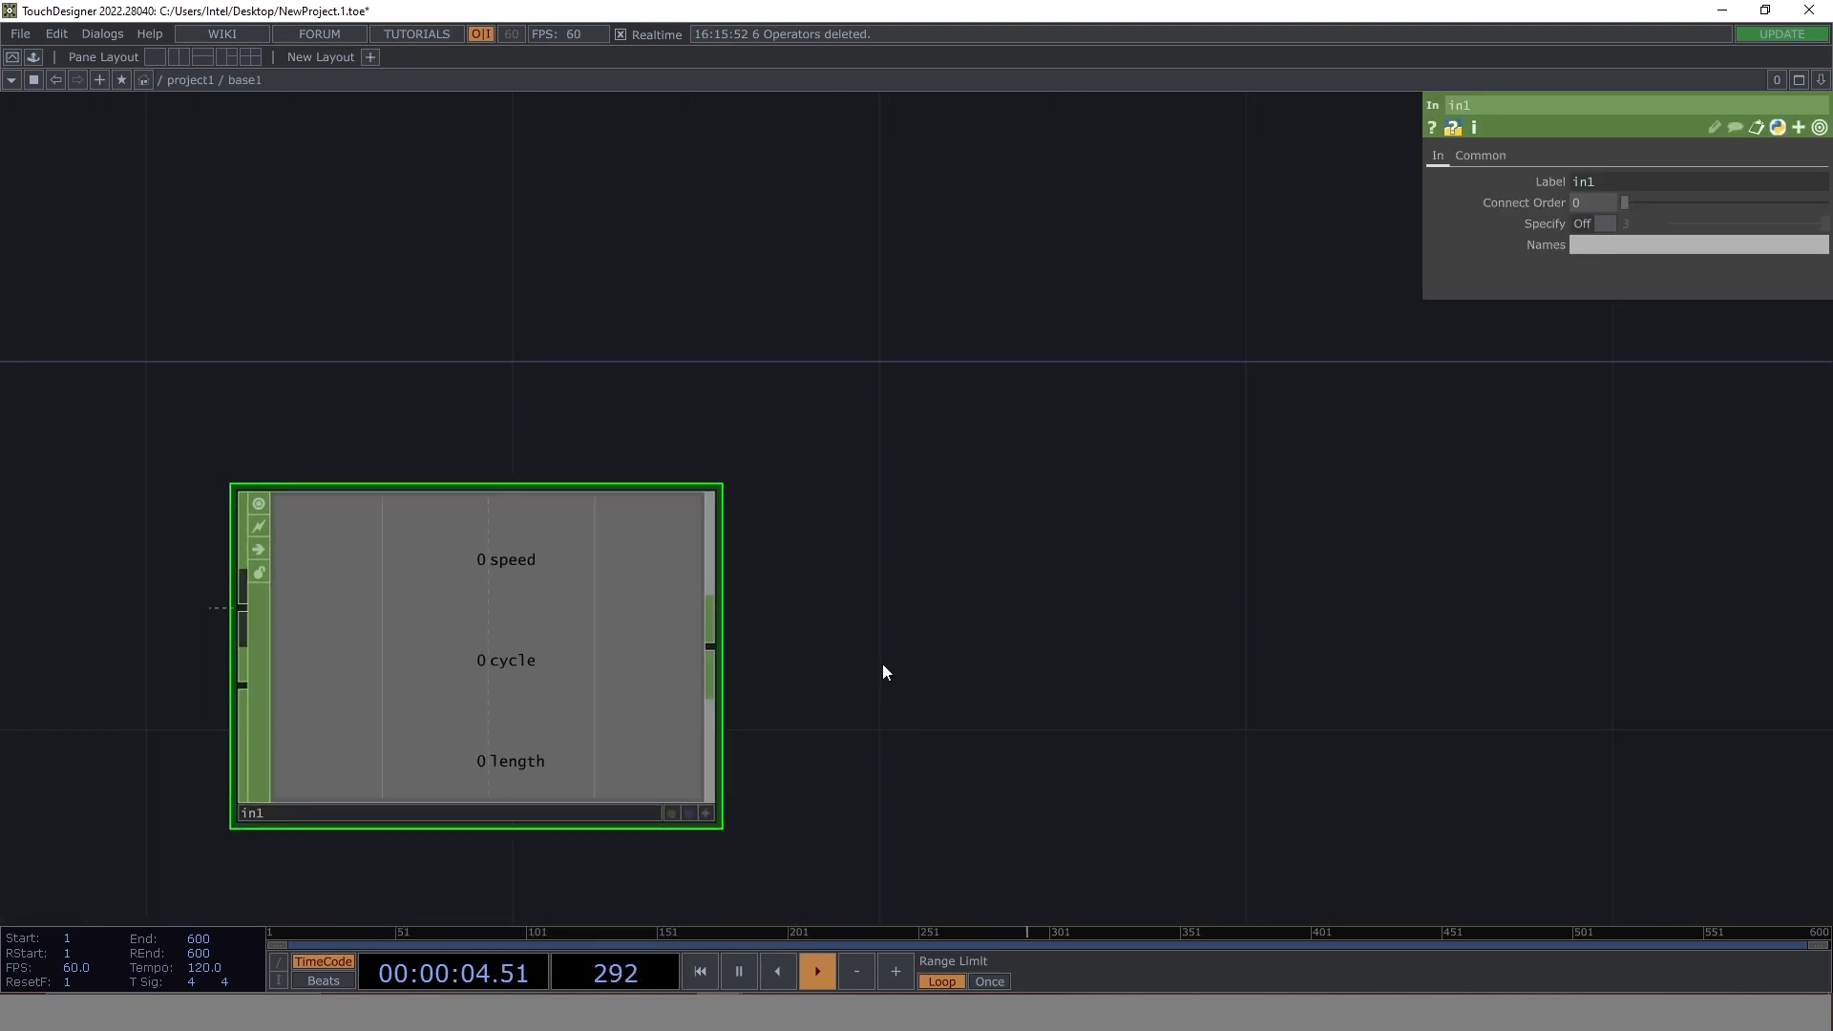
pyautogui.scroll(-3, 817, 626)
pyautogui.moveTo(895, 593)
pyautogui.mouseDown()
pyautogui.moveTo(890, 666)
pyautogui.moveTo(880, 622)
pyautogui.mouseUp()
pyautogui.press('u')
pyautogui.press('i')
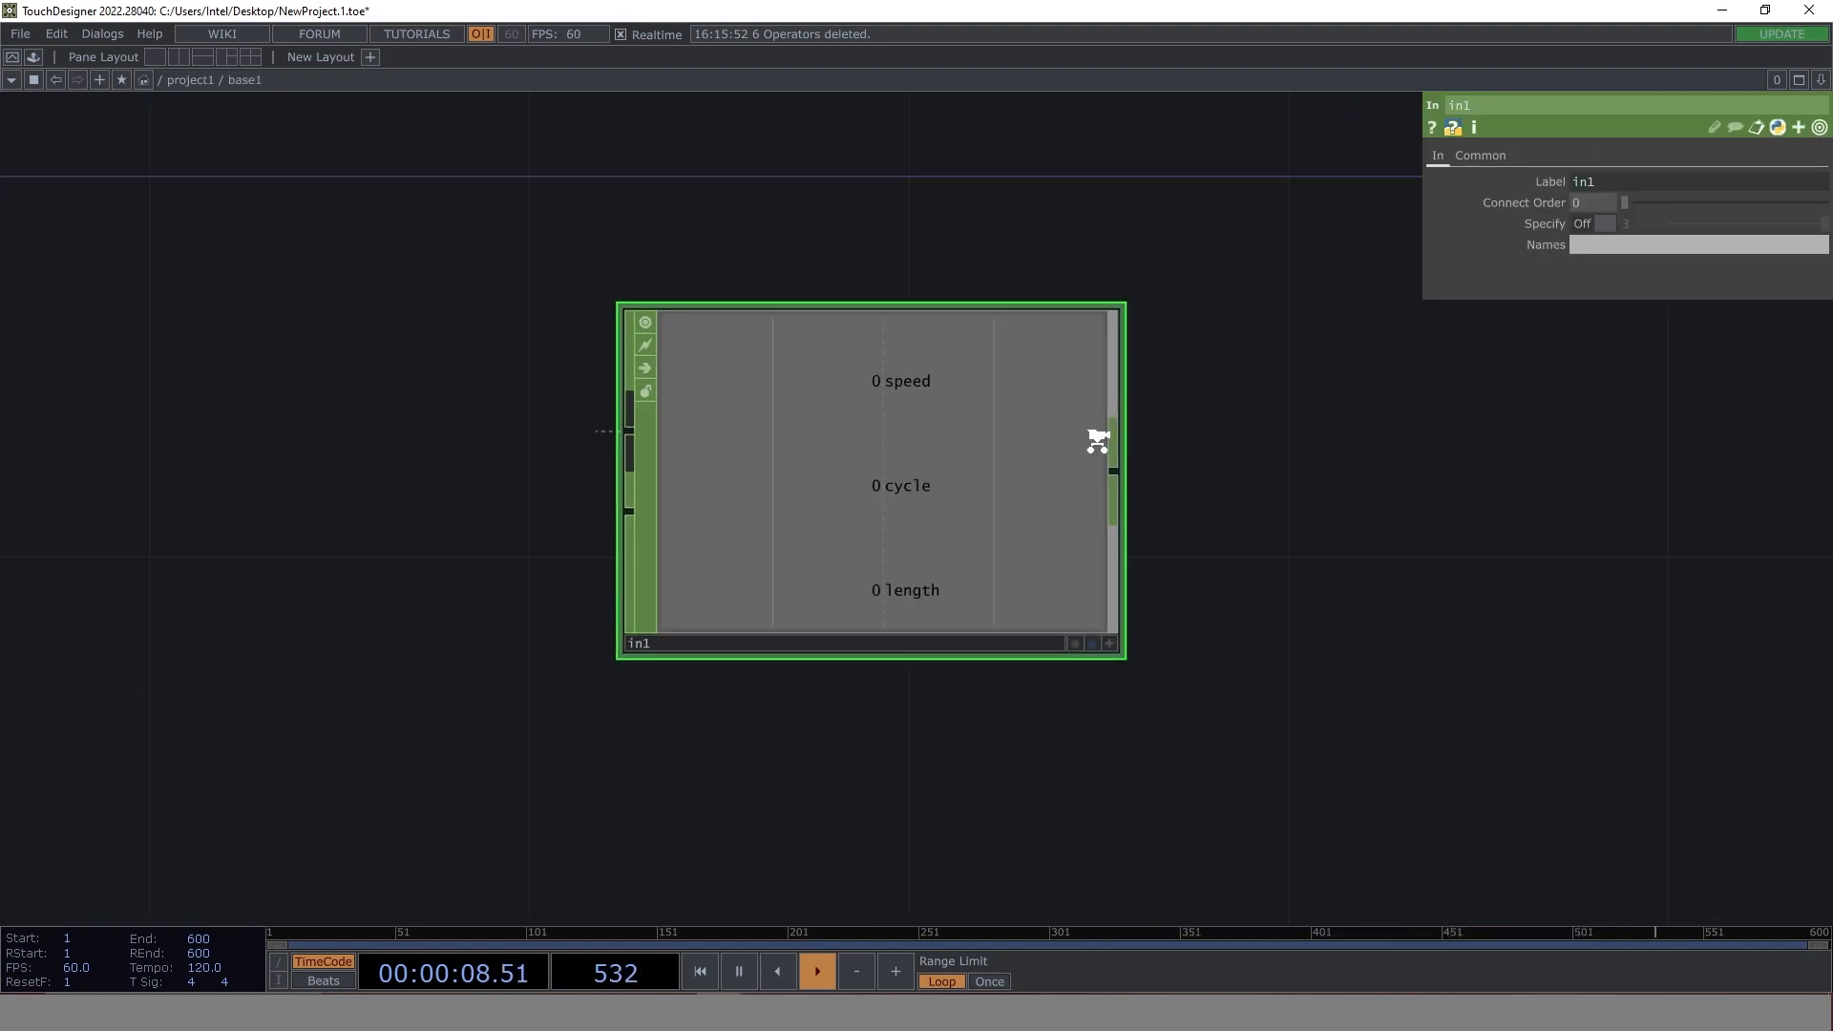
# - Add a Constant CHOP above in1 inside base1
pyautogui.moveTo(1064, 769); pyautogui.dragTo(803, 883)
pyautogui.scroll(-3, 922, 511)
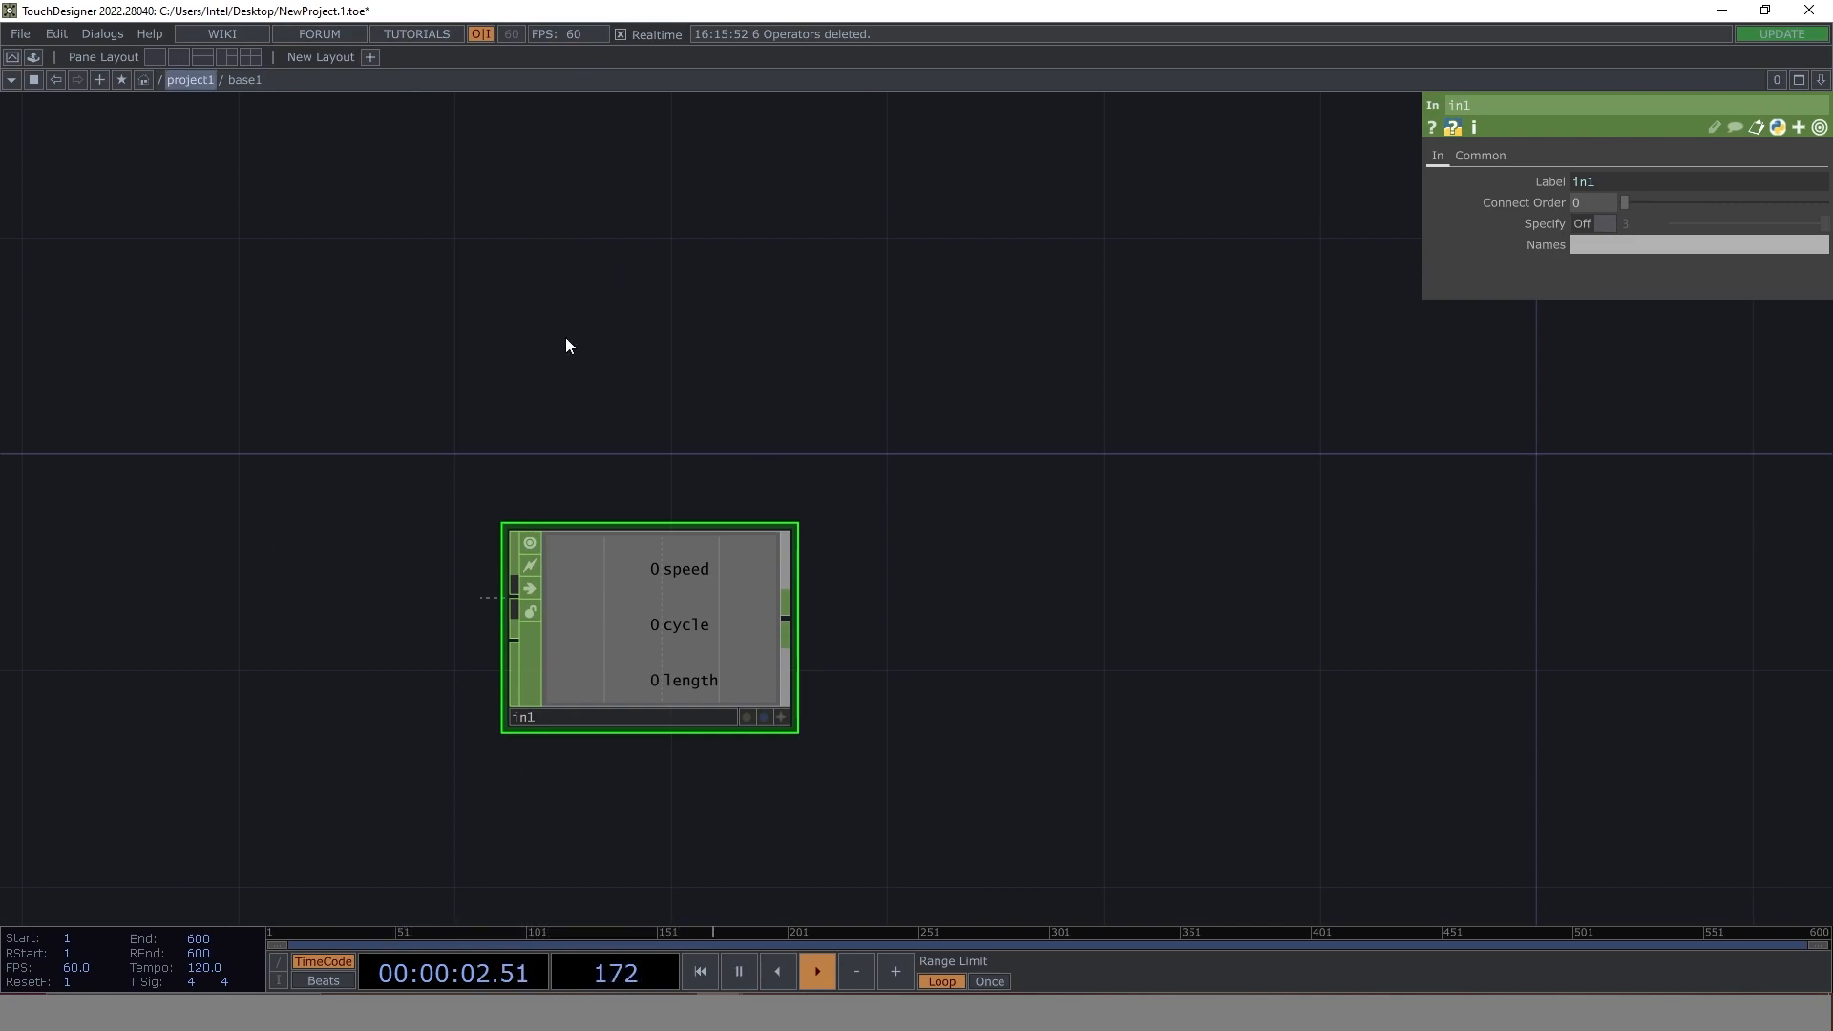
pyautogui.press('Tab')
pyautogui.write('con')
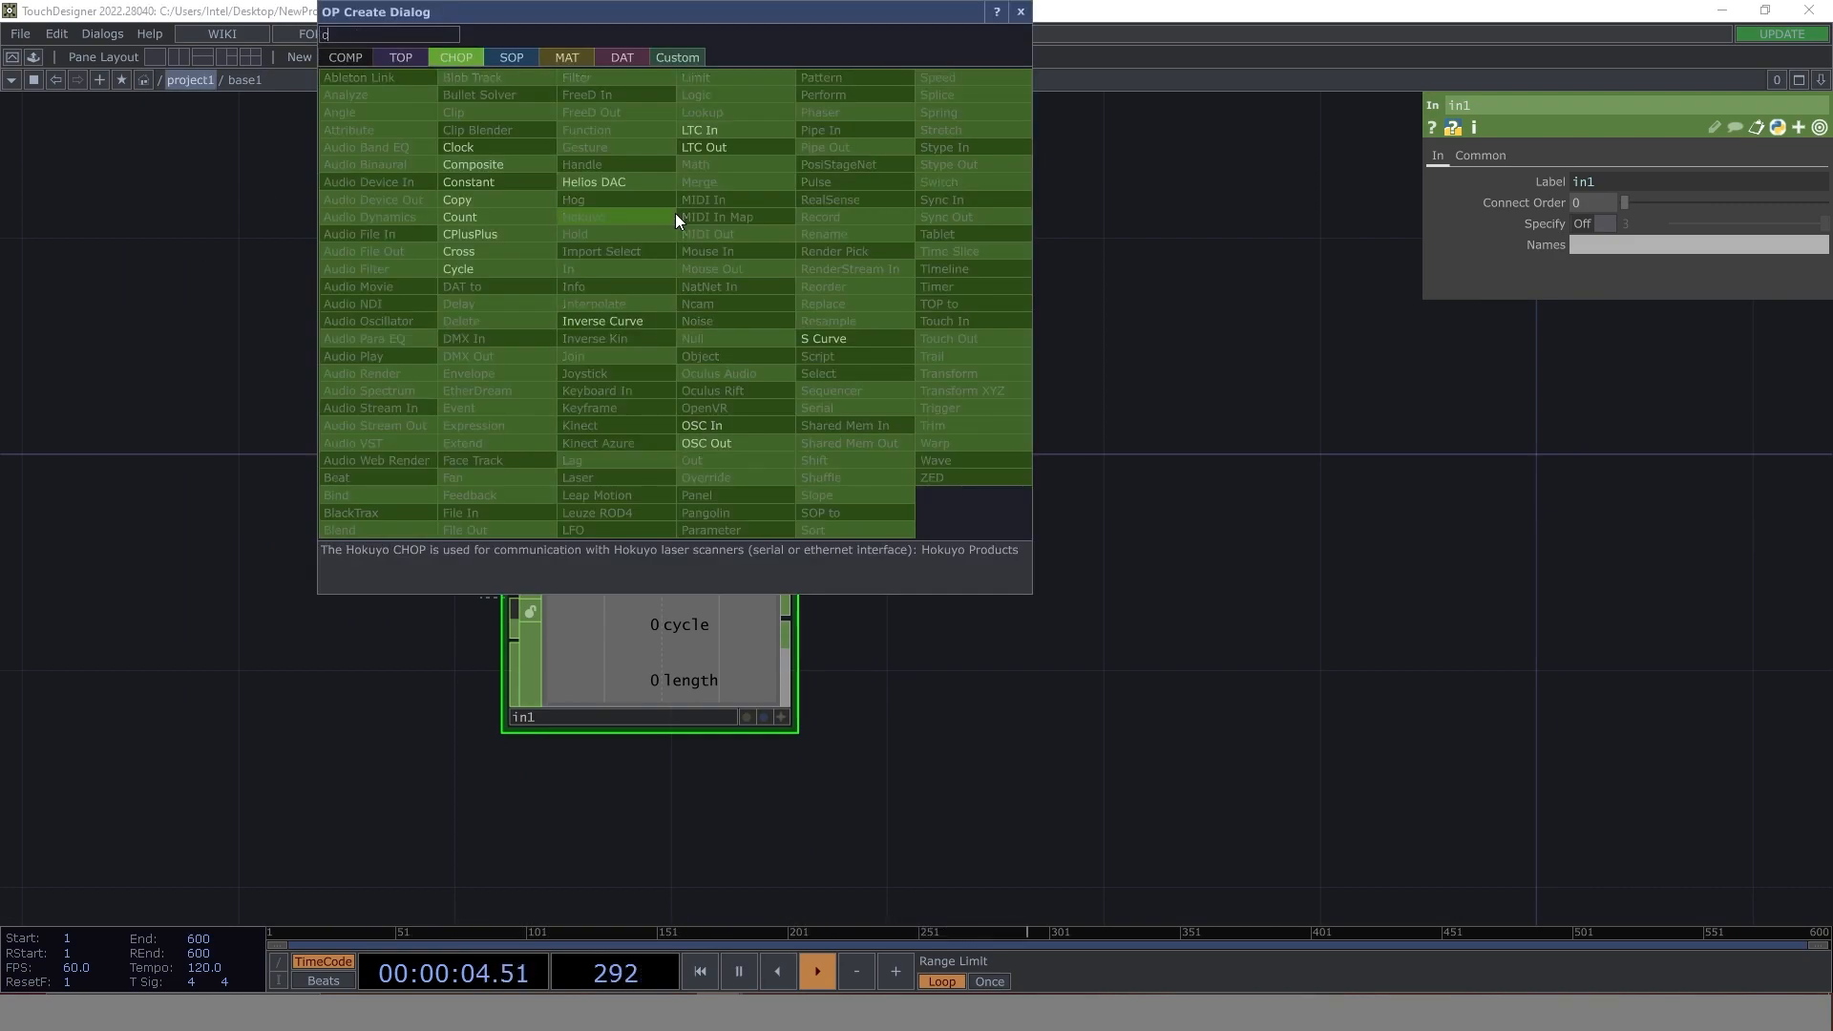
pyautogui.click(470, 180)
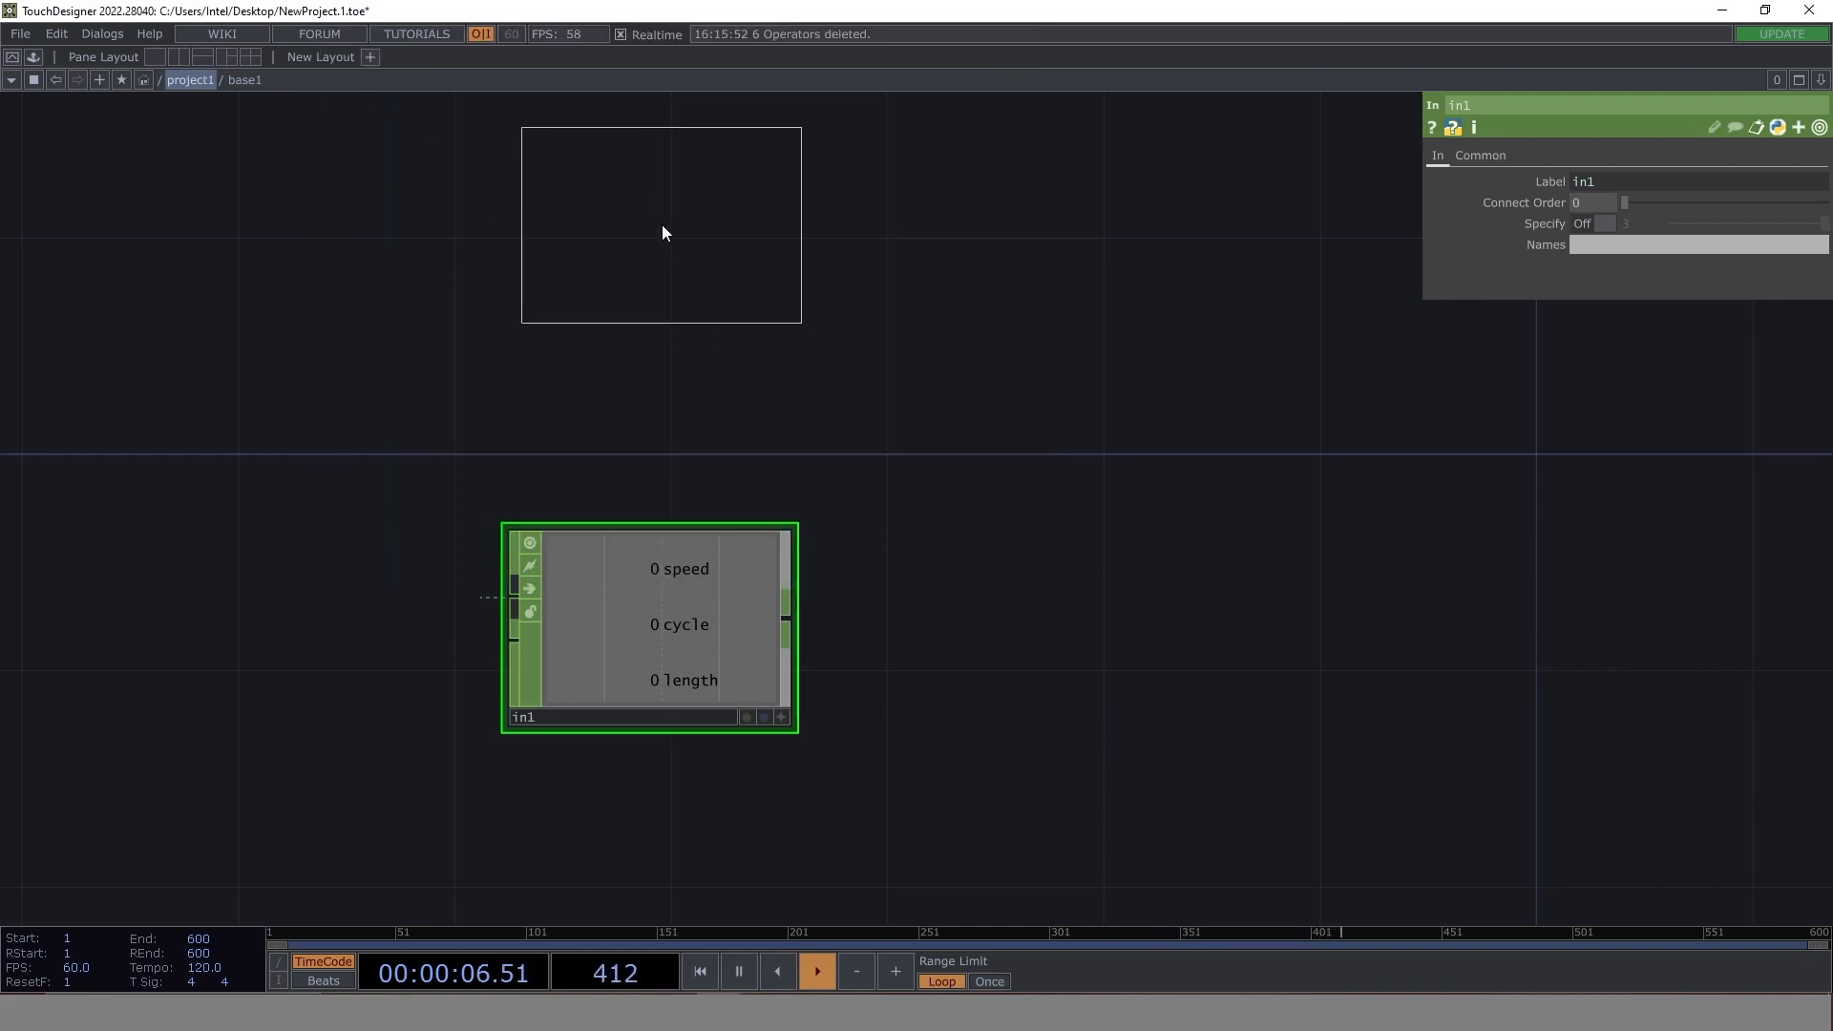
pyautogui.click(657, 238)
pyautogui.moveTo(979, 250); pyautogui.dragTo(941, 481)
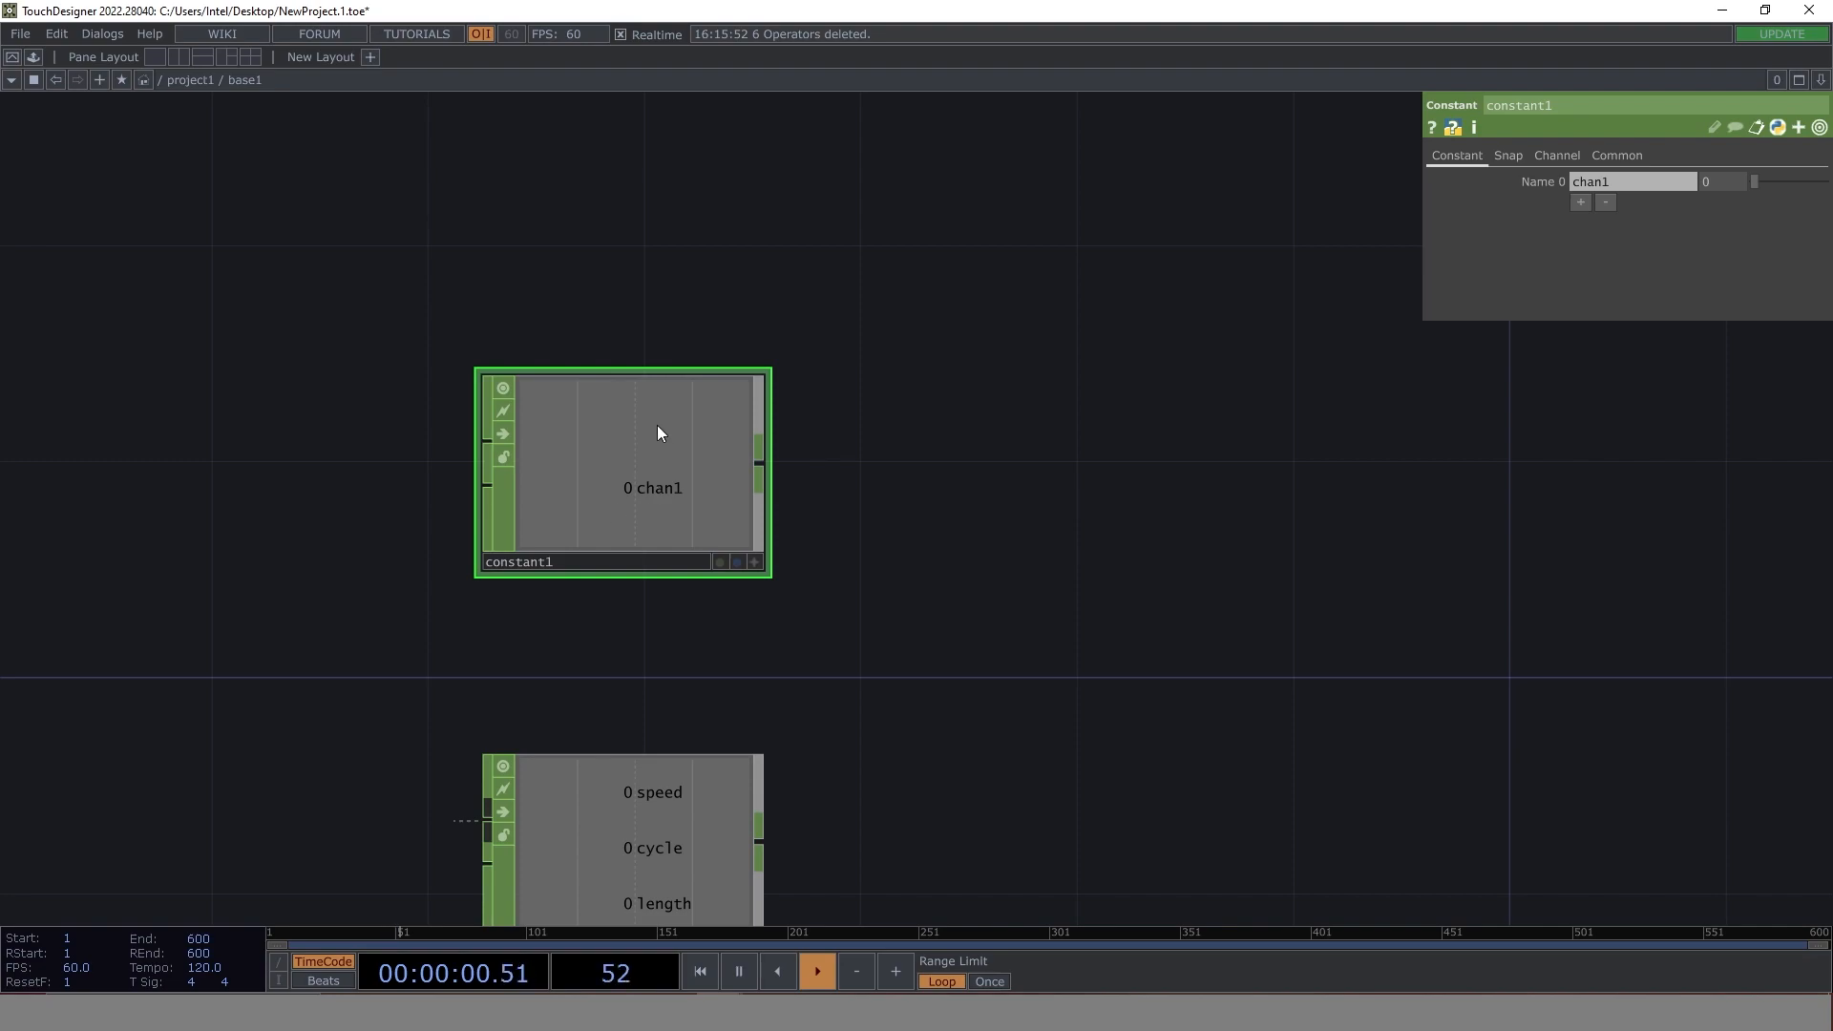
pyautogui.click(191, 79)
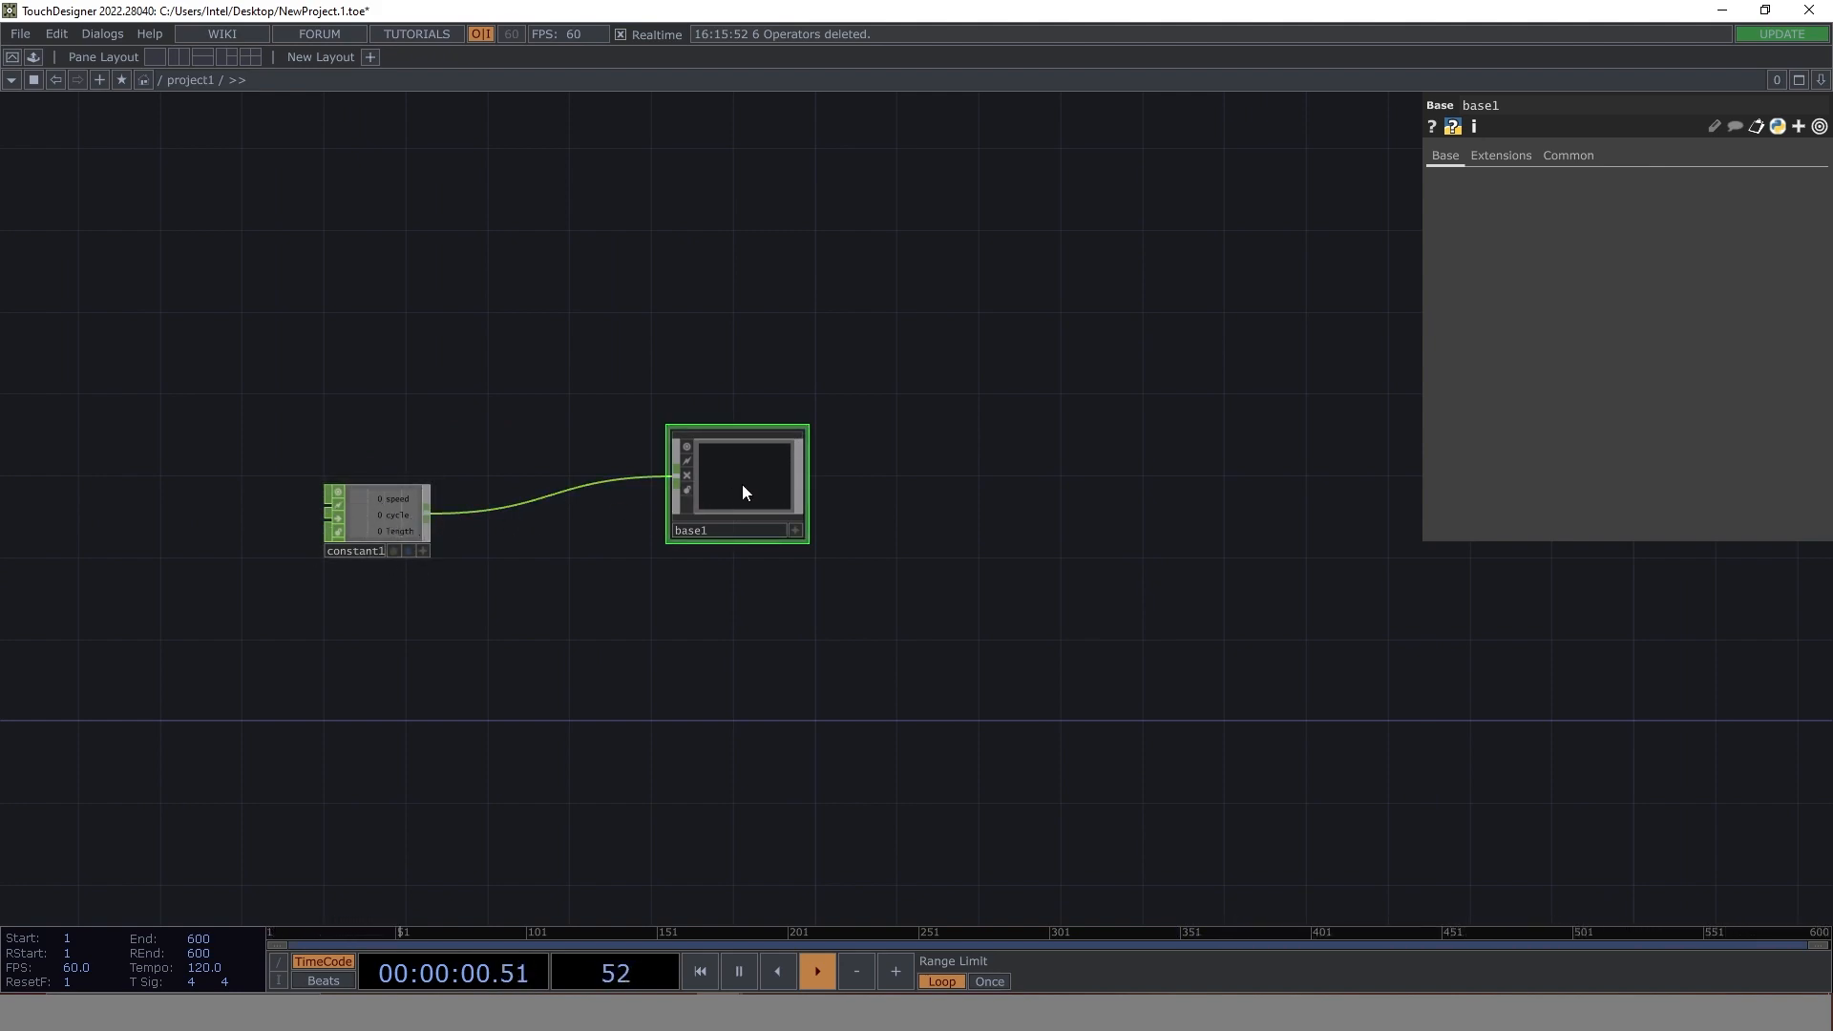
pyautogui.press('i')
pyautogui.moveTo(914, 586); pyautogui.dragTo(870, 471)
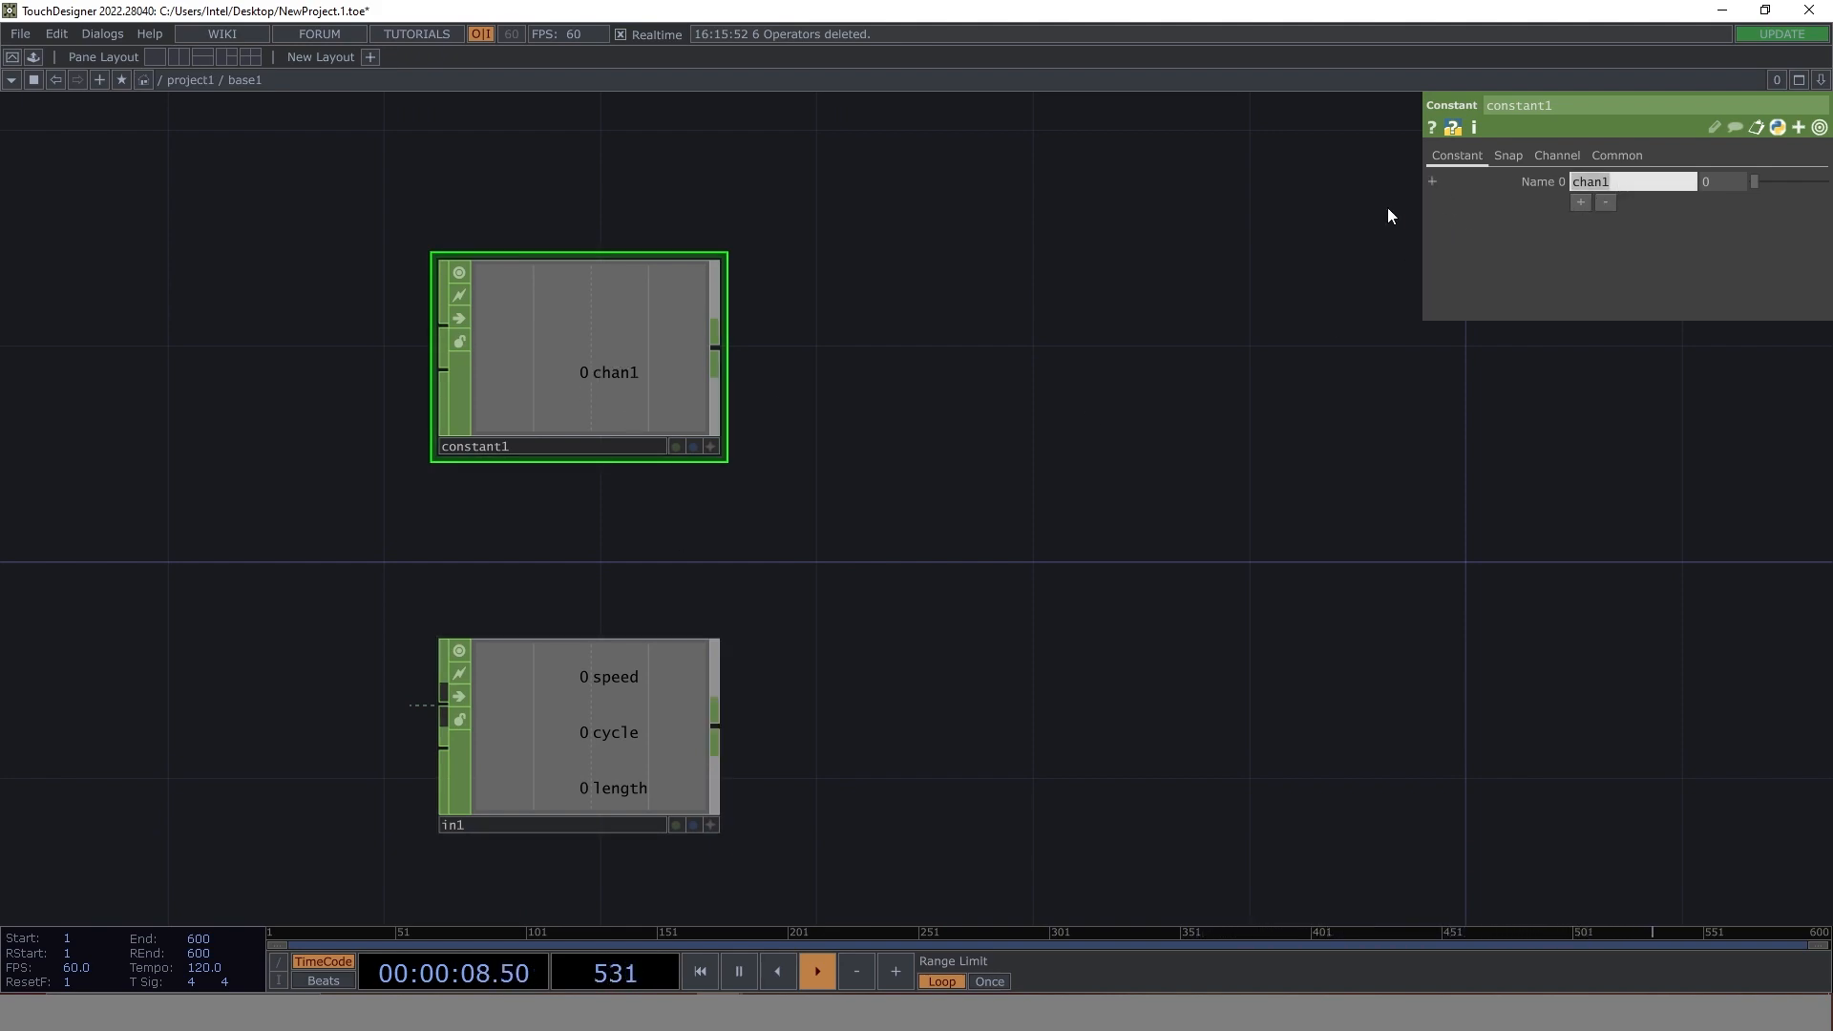
# - Name the first channel of base1's constant1 speed and link its value to in1's speed channel by CHOP reference
pyautogui.write('speed')
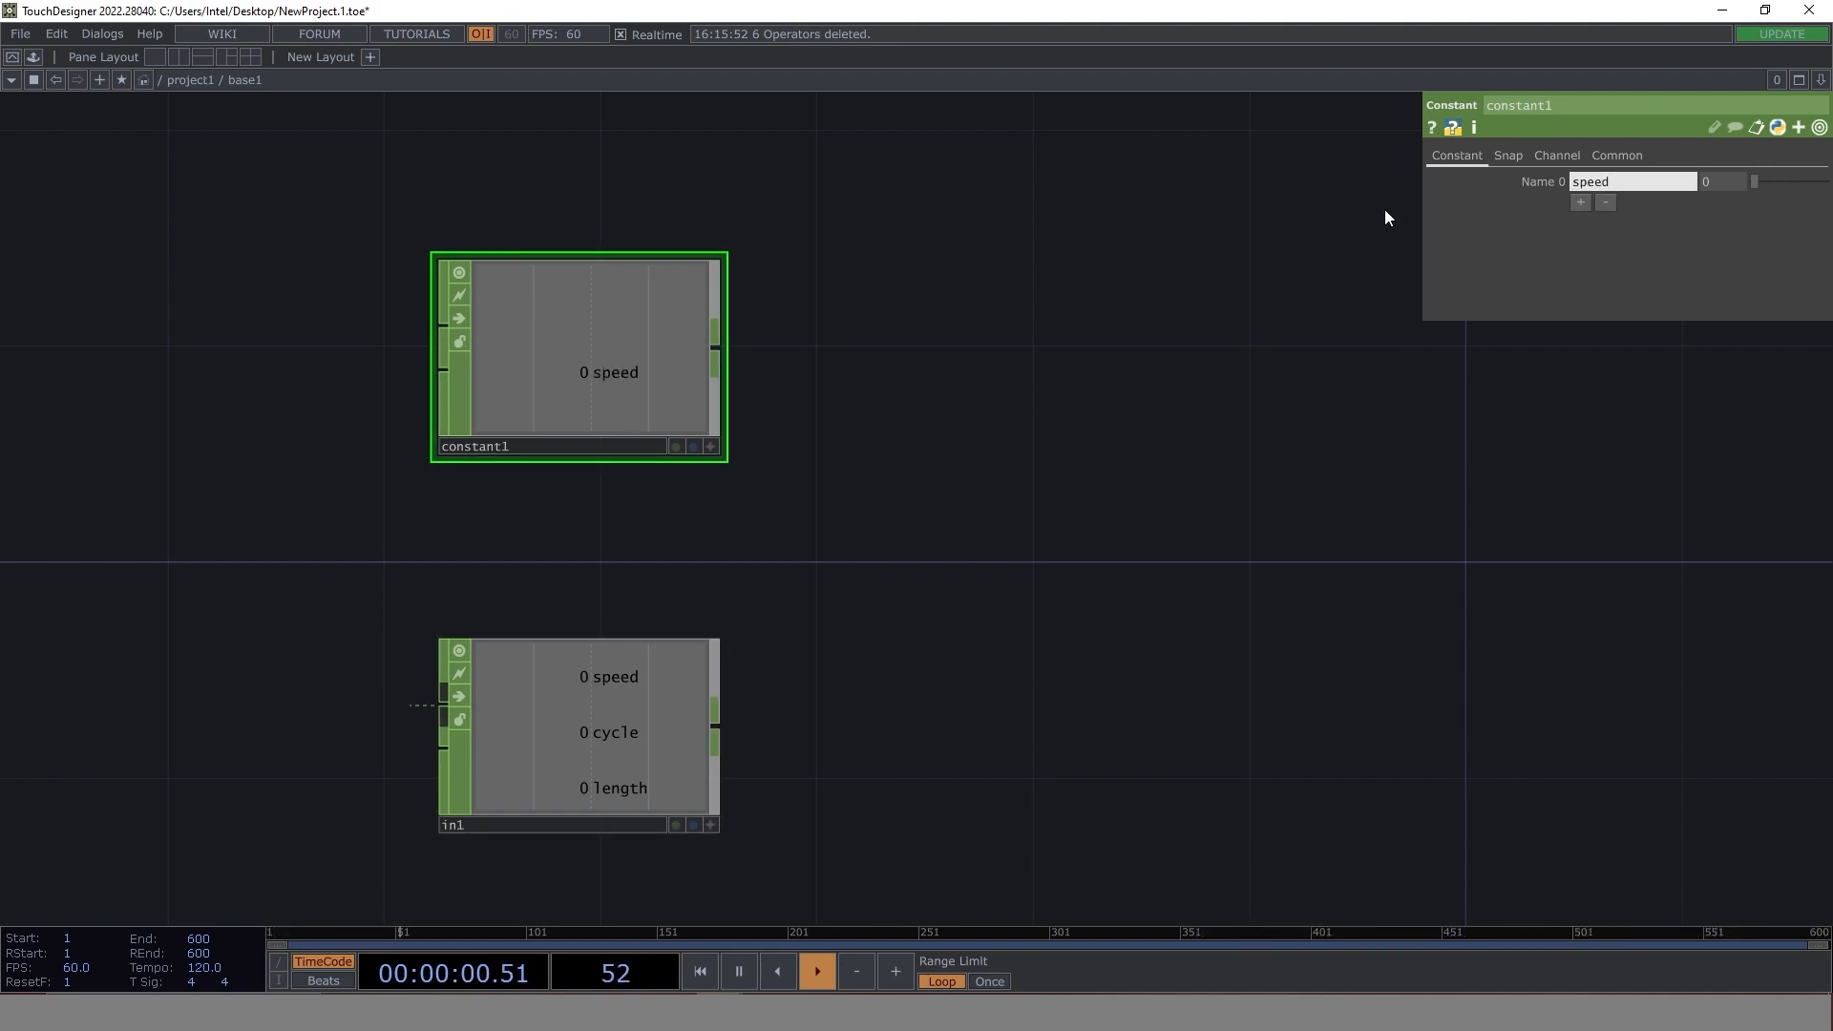
pyautogui.click(711, 827)
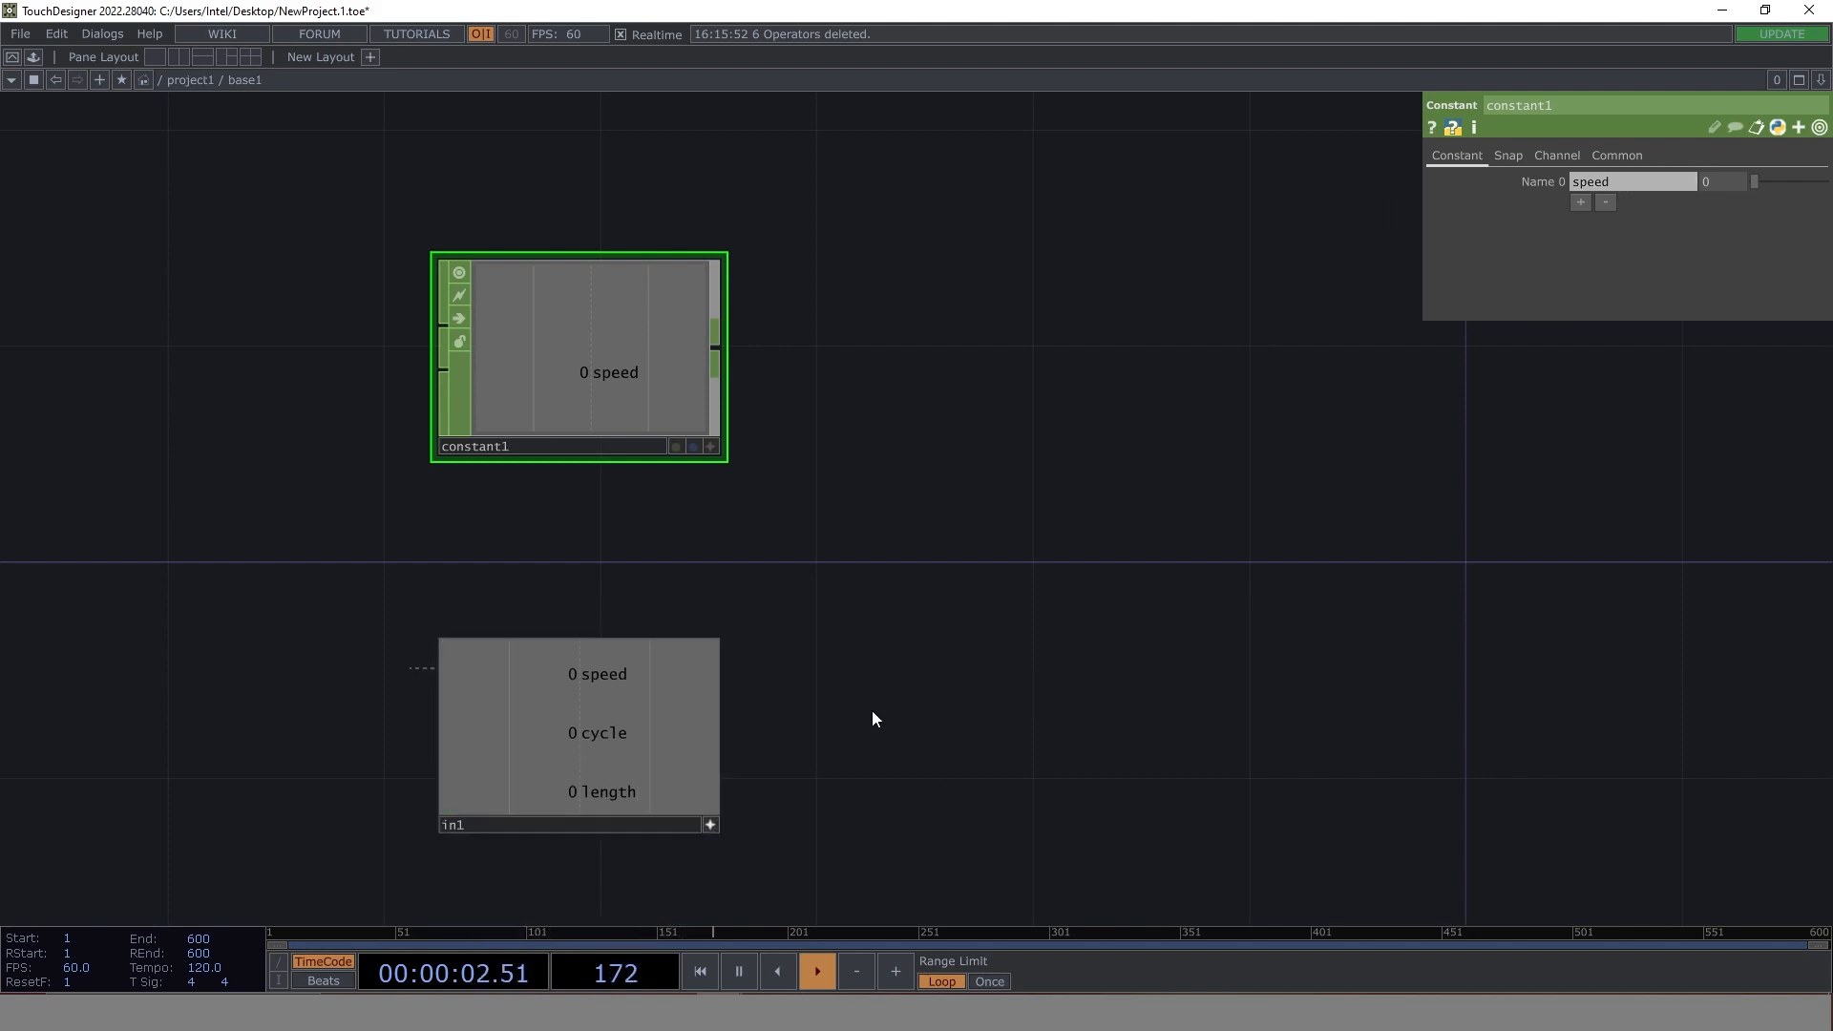
pyautogui.moveTo(634, 667); pyautogui.dragTo(1719, 183)
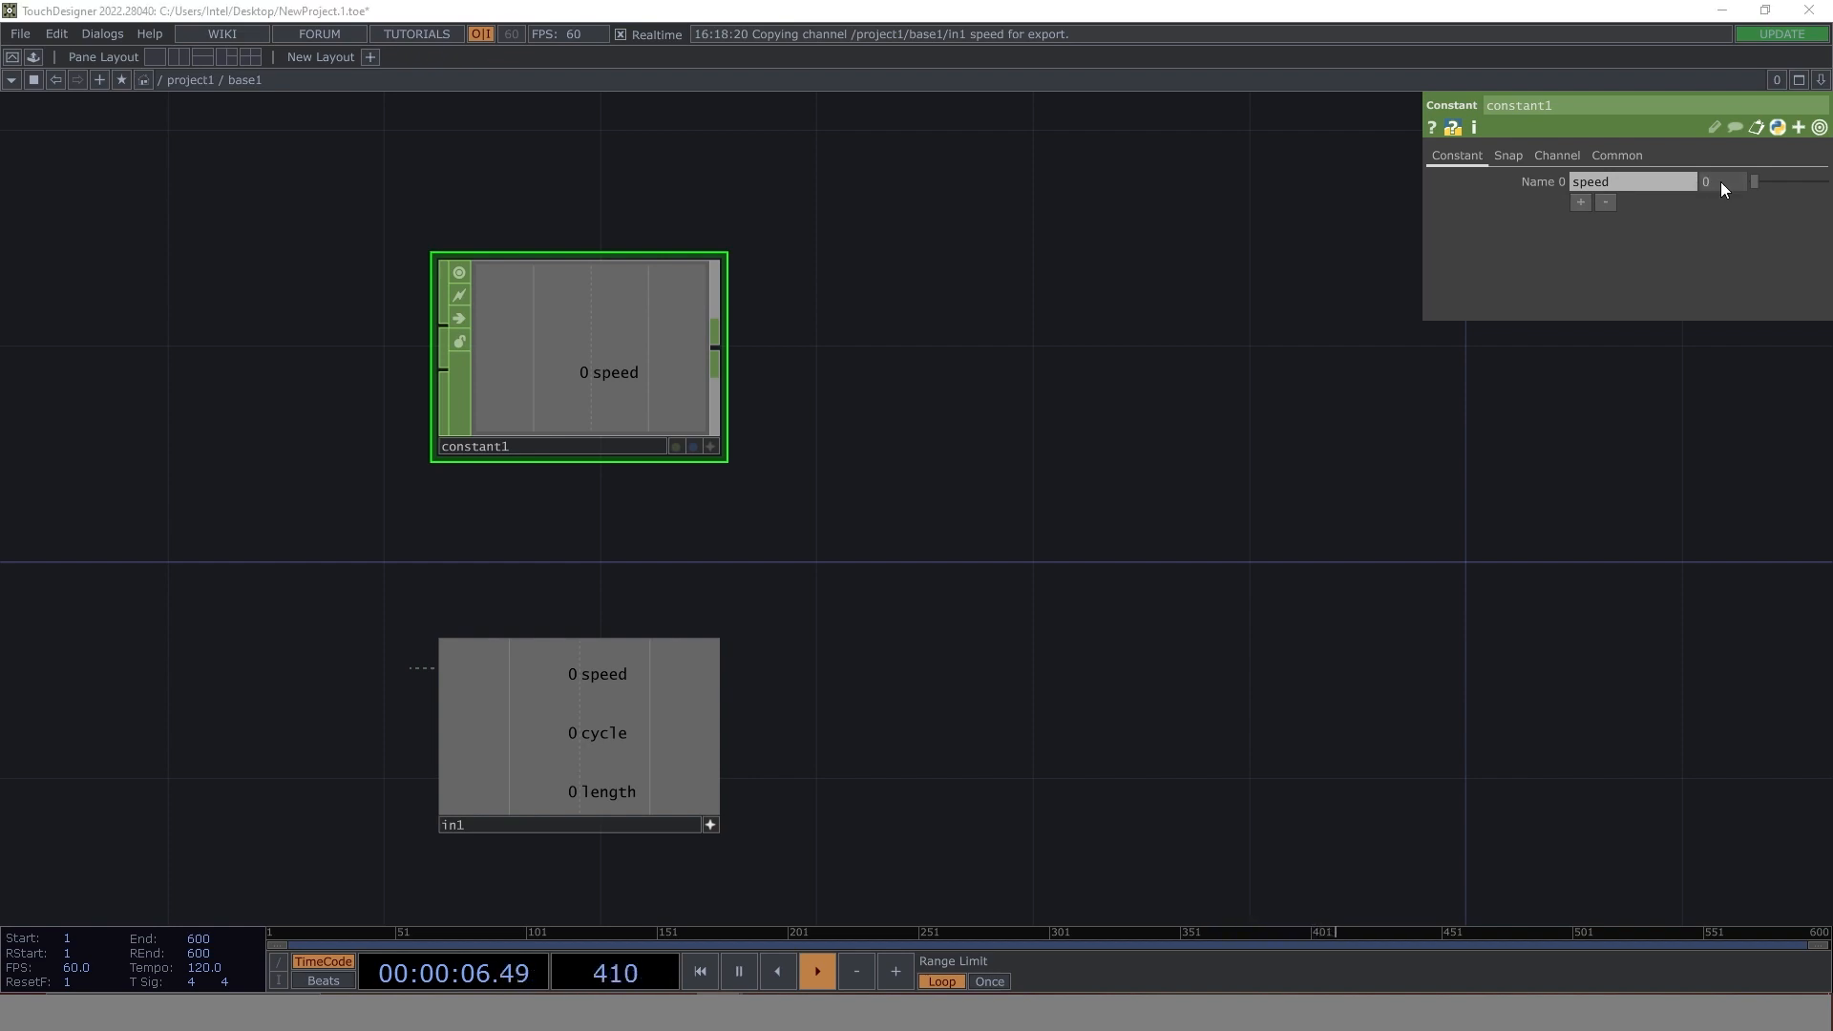
pyautogui.click(1742, 173)
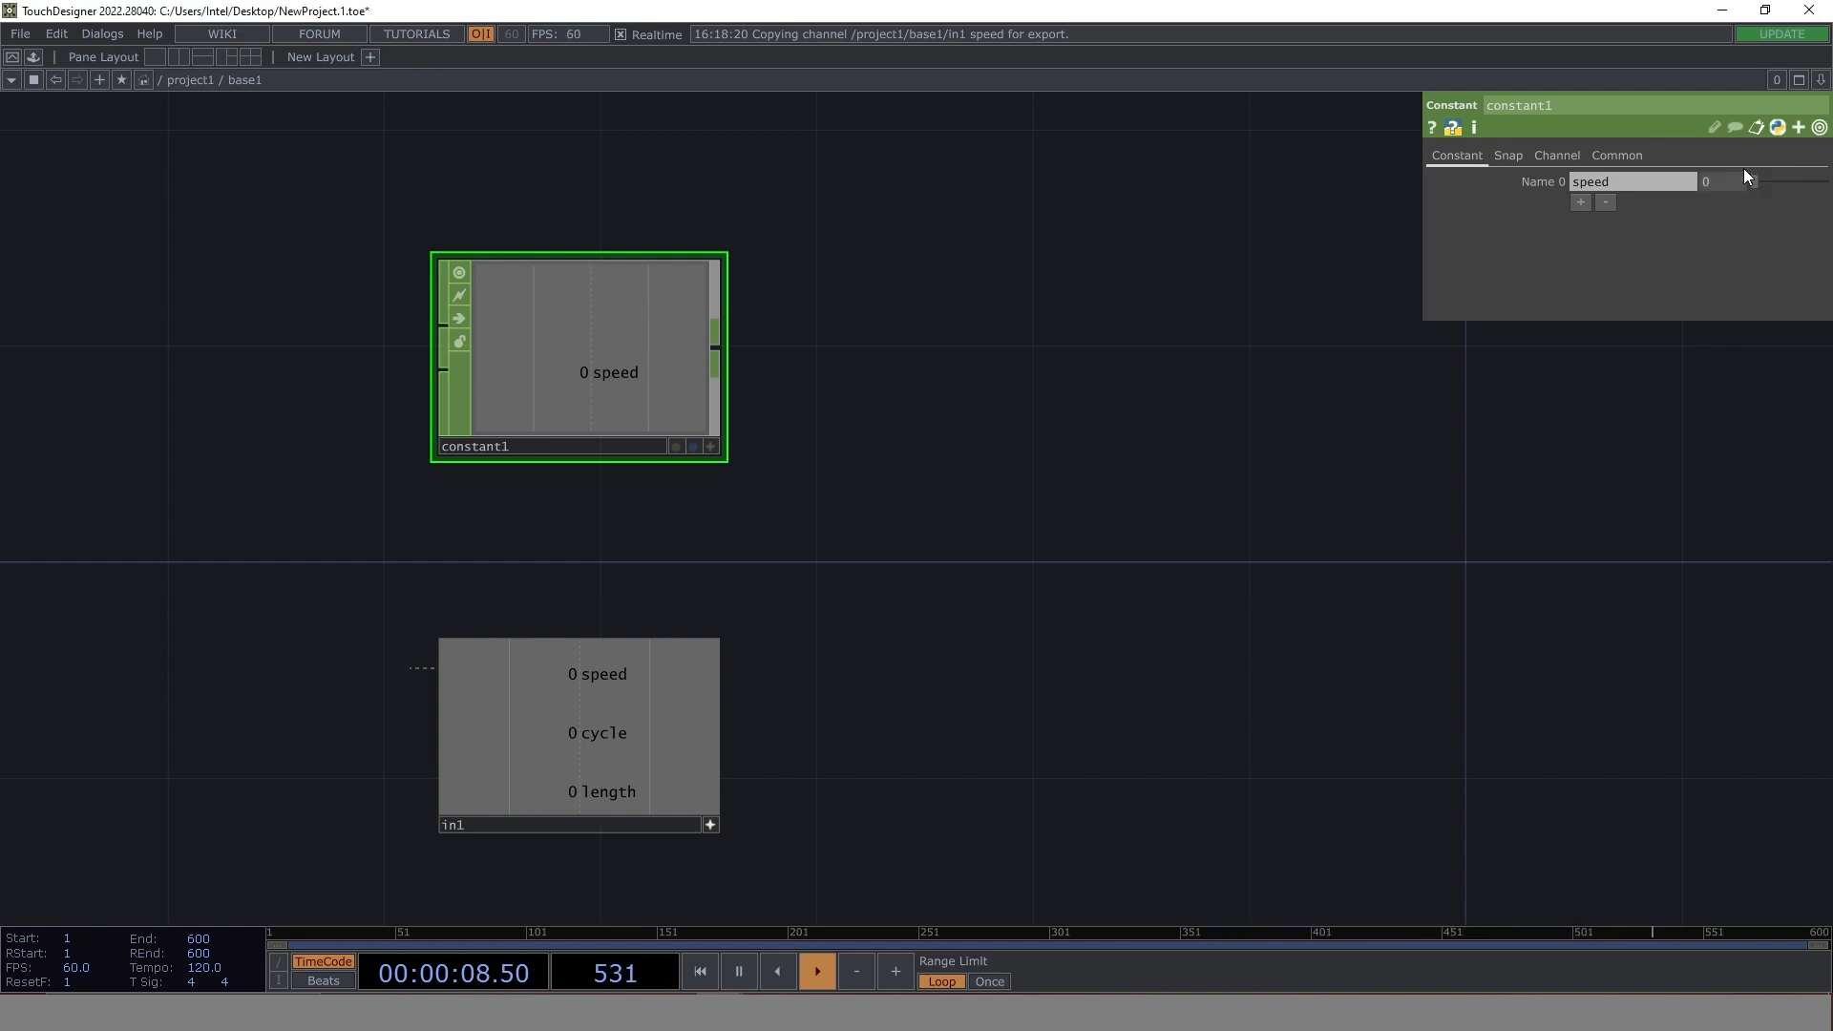
# - Add a second channel named cycle to constant1 and link its value to in1's cycle channel by CHOP reference
pyautogui.click(1581, 202)
pyautogui.click(1623, 205)
pyautogui.write('cycle')
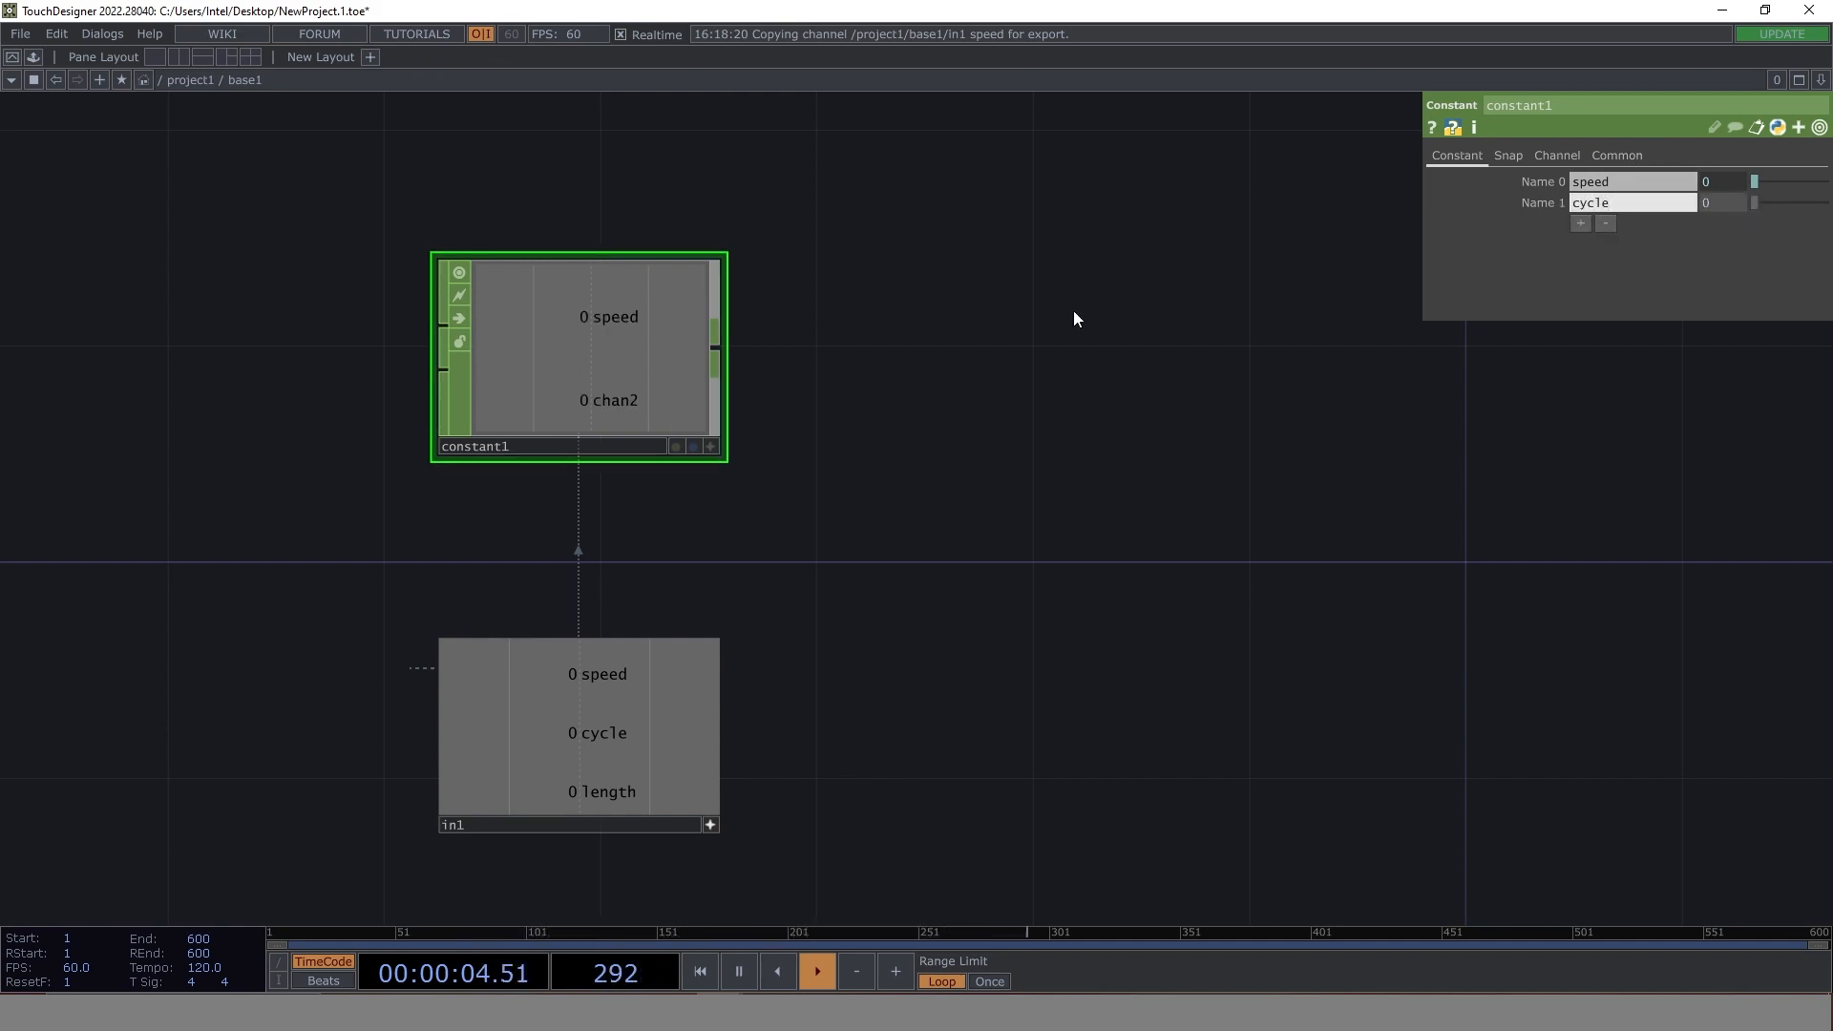
pyautogui.press('Return')
pyautogui.moveTo(661, 736); pyautogui.dragTo(1715, 203)
pyautogui.click(1738, 199)
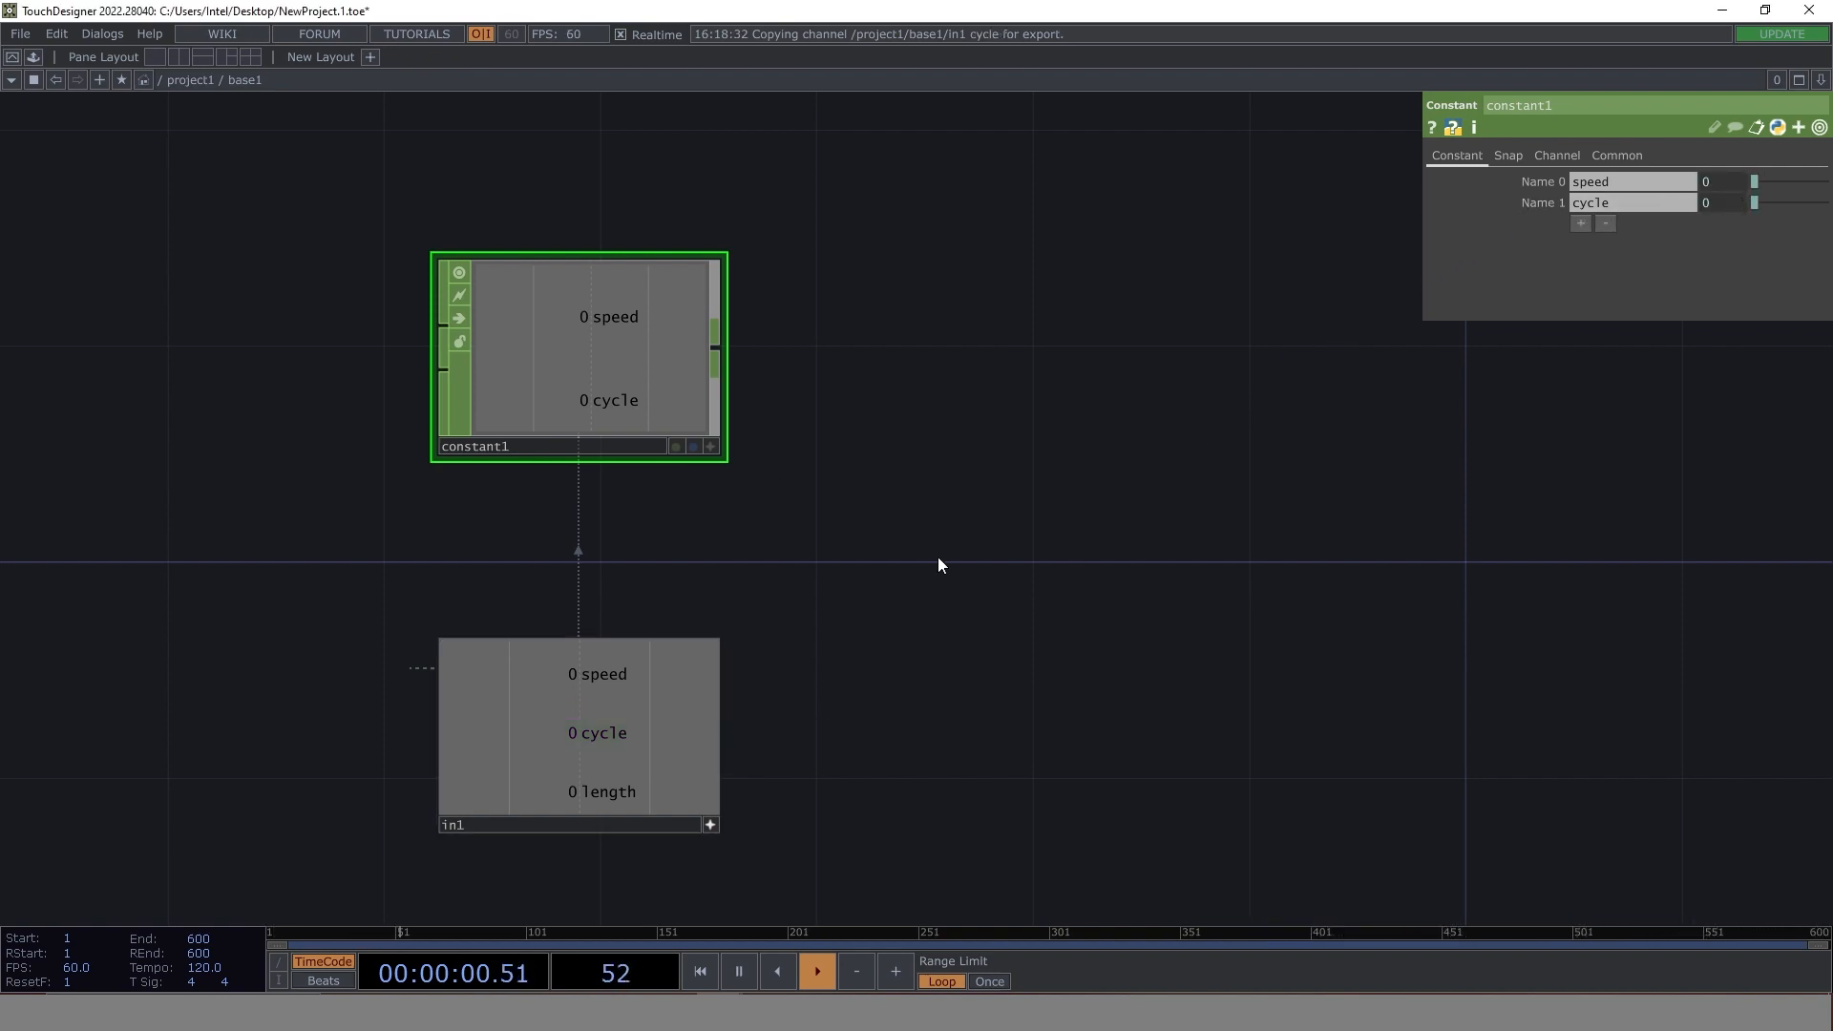
# - Add a third channel named amplitude to constant1 inside base1
pyautogui.click(1582, 223)
pyautogui.write('ap1')
pyautogui.press('BackSpace')
pyautogui.press('BackSpace')
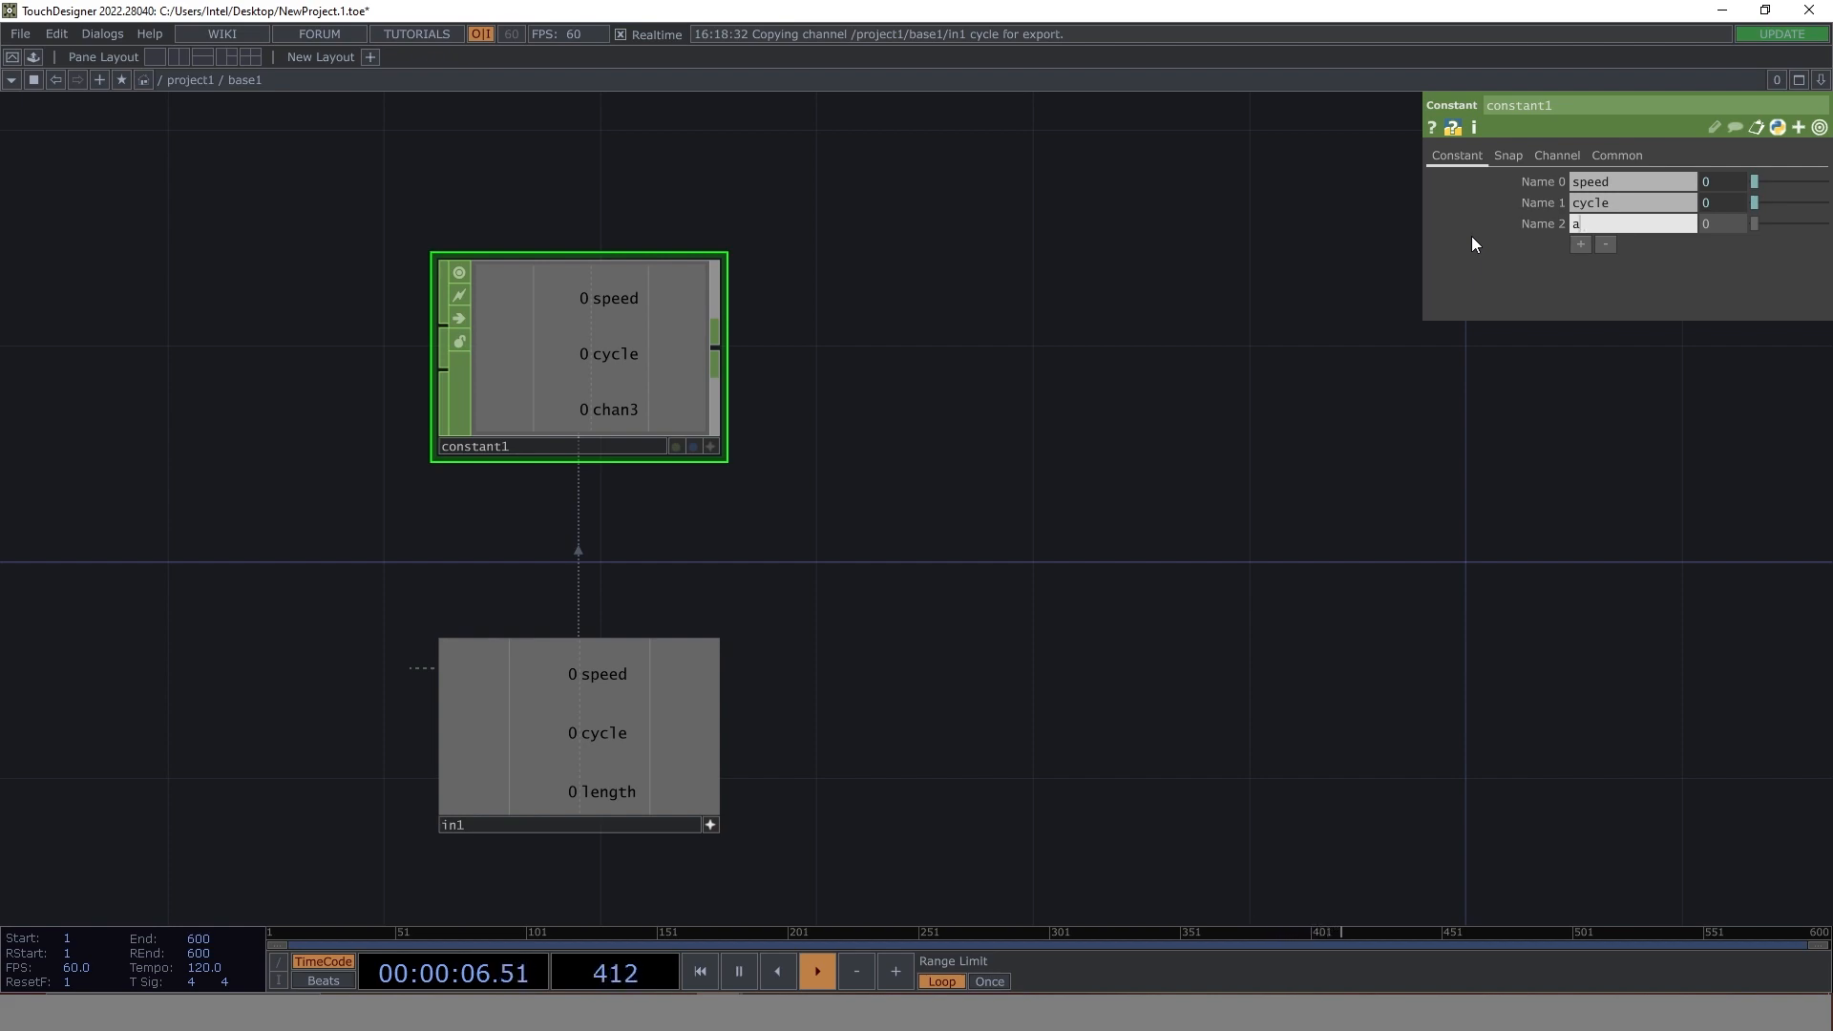
pyautogui.write('mplitude')
pyautogui.click(1627, 278)
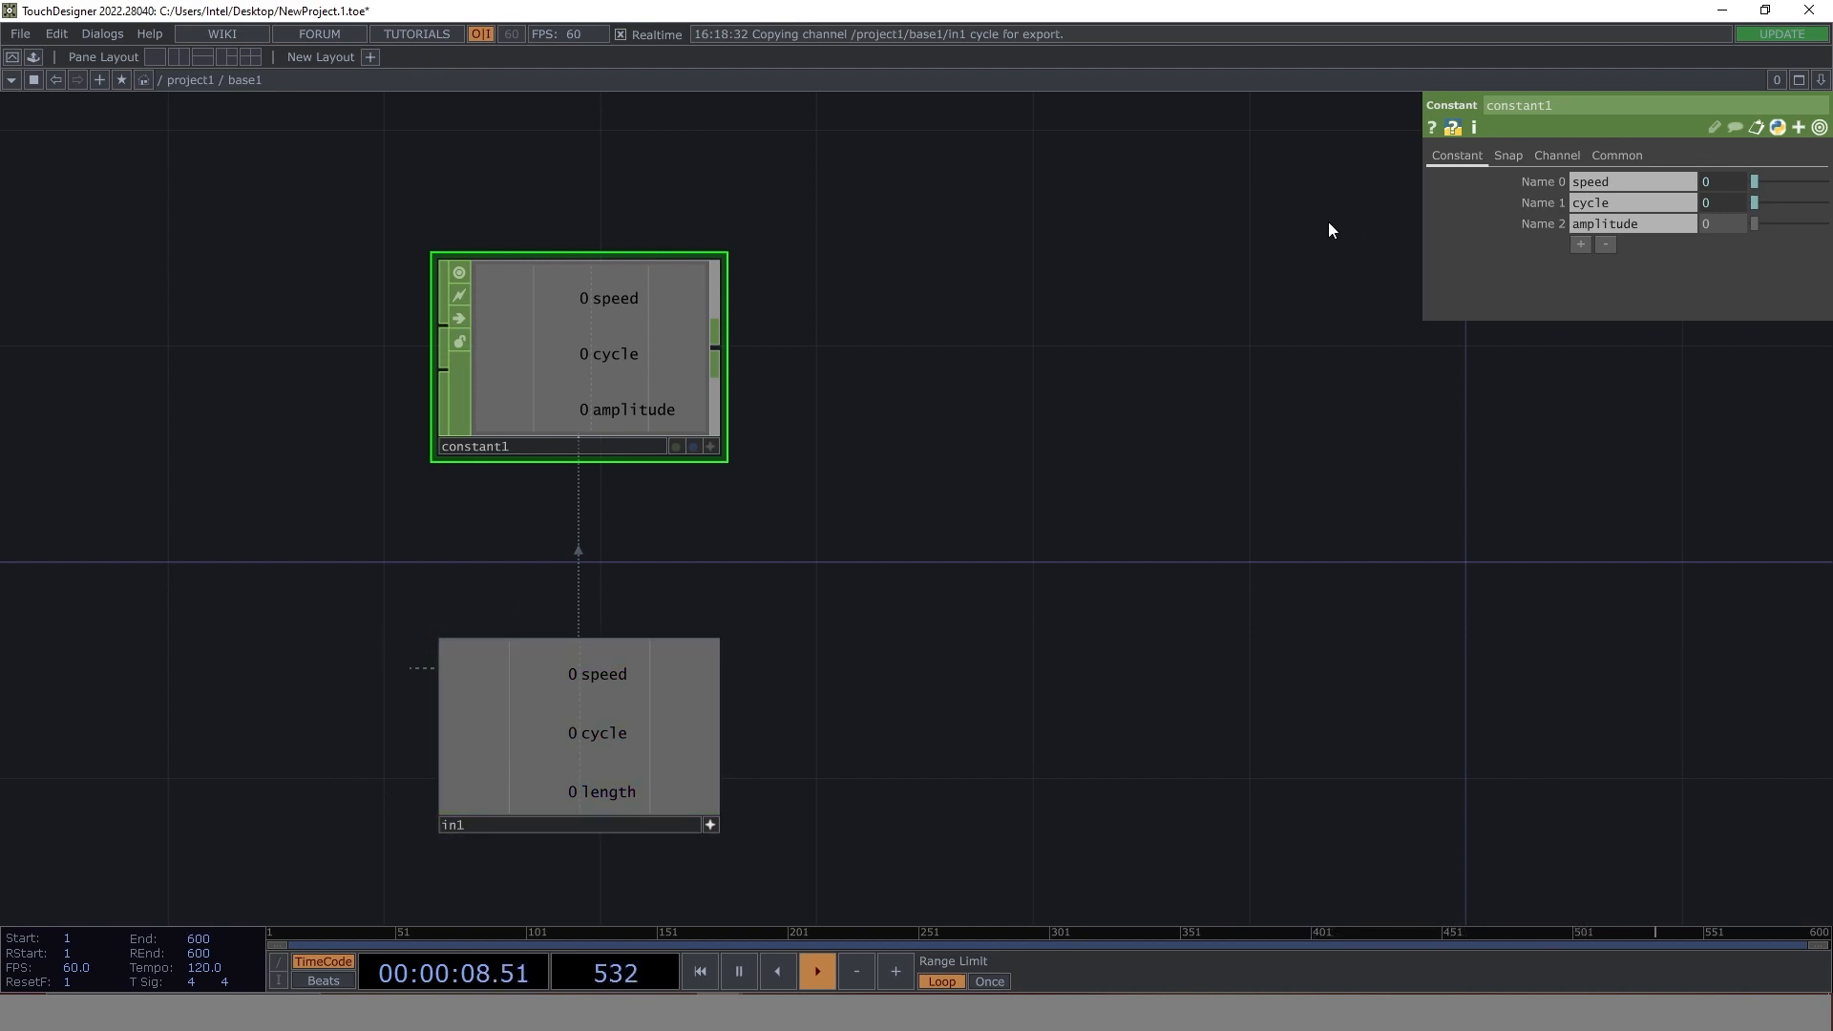
# - Add a fourth channel named length to constant1 and link its value to in1's length channel by CHOP reference
pyautogui.click(1580, 245)
pyautogui.click(1585, 244)
pyautogui.write('len')
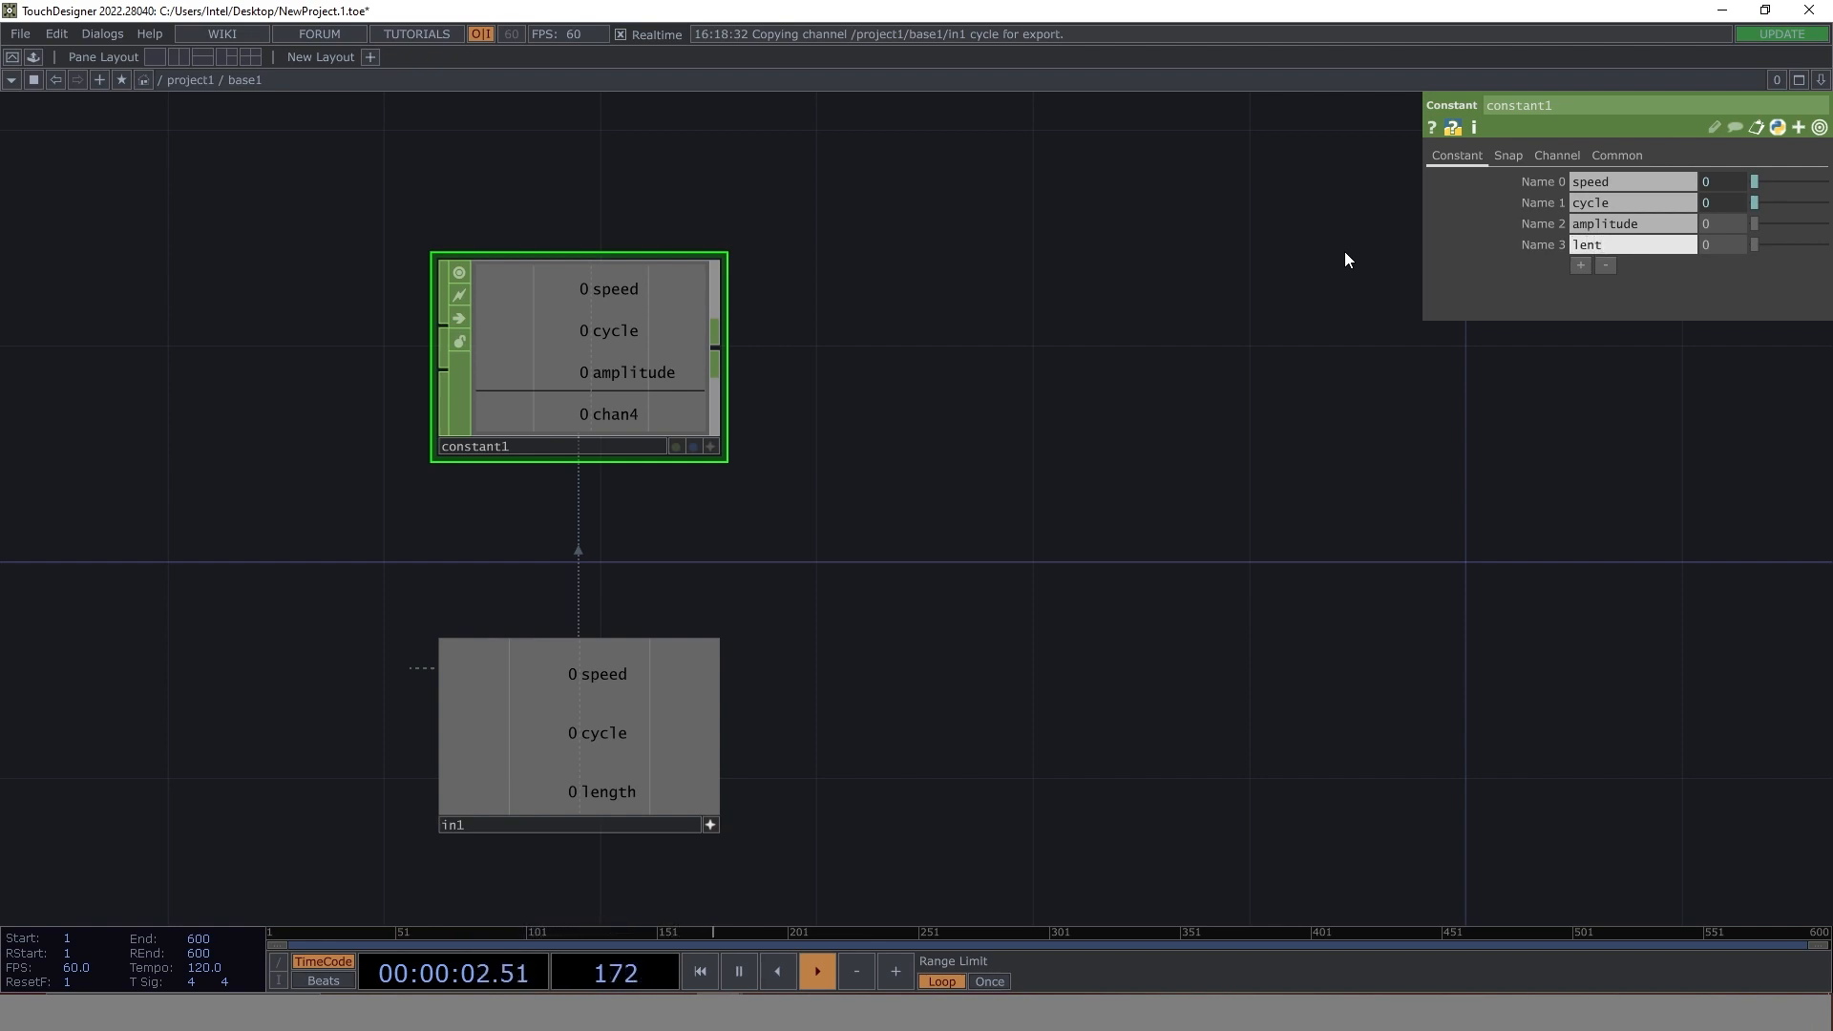
pyautogui.write('gth')
pyautogui.press('Tab')
pyautogui.moveTo(611, 794); pyautogui.dragTo(1715, 248)
pyautogui.click(1764, 240)
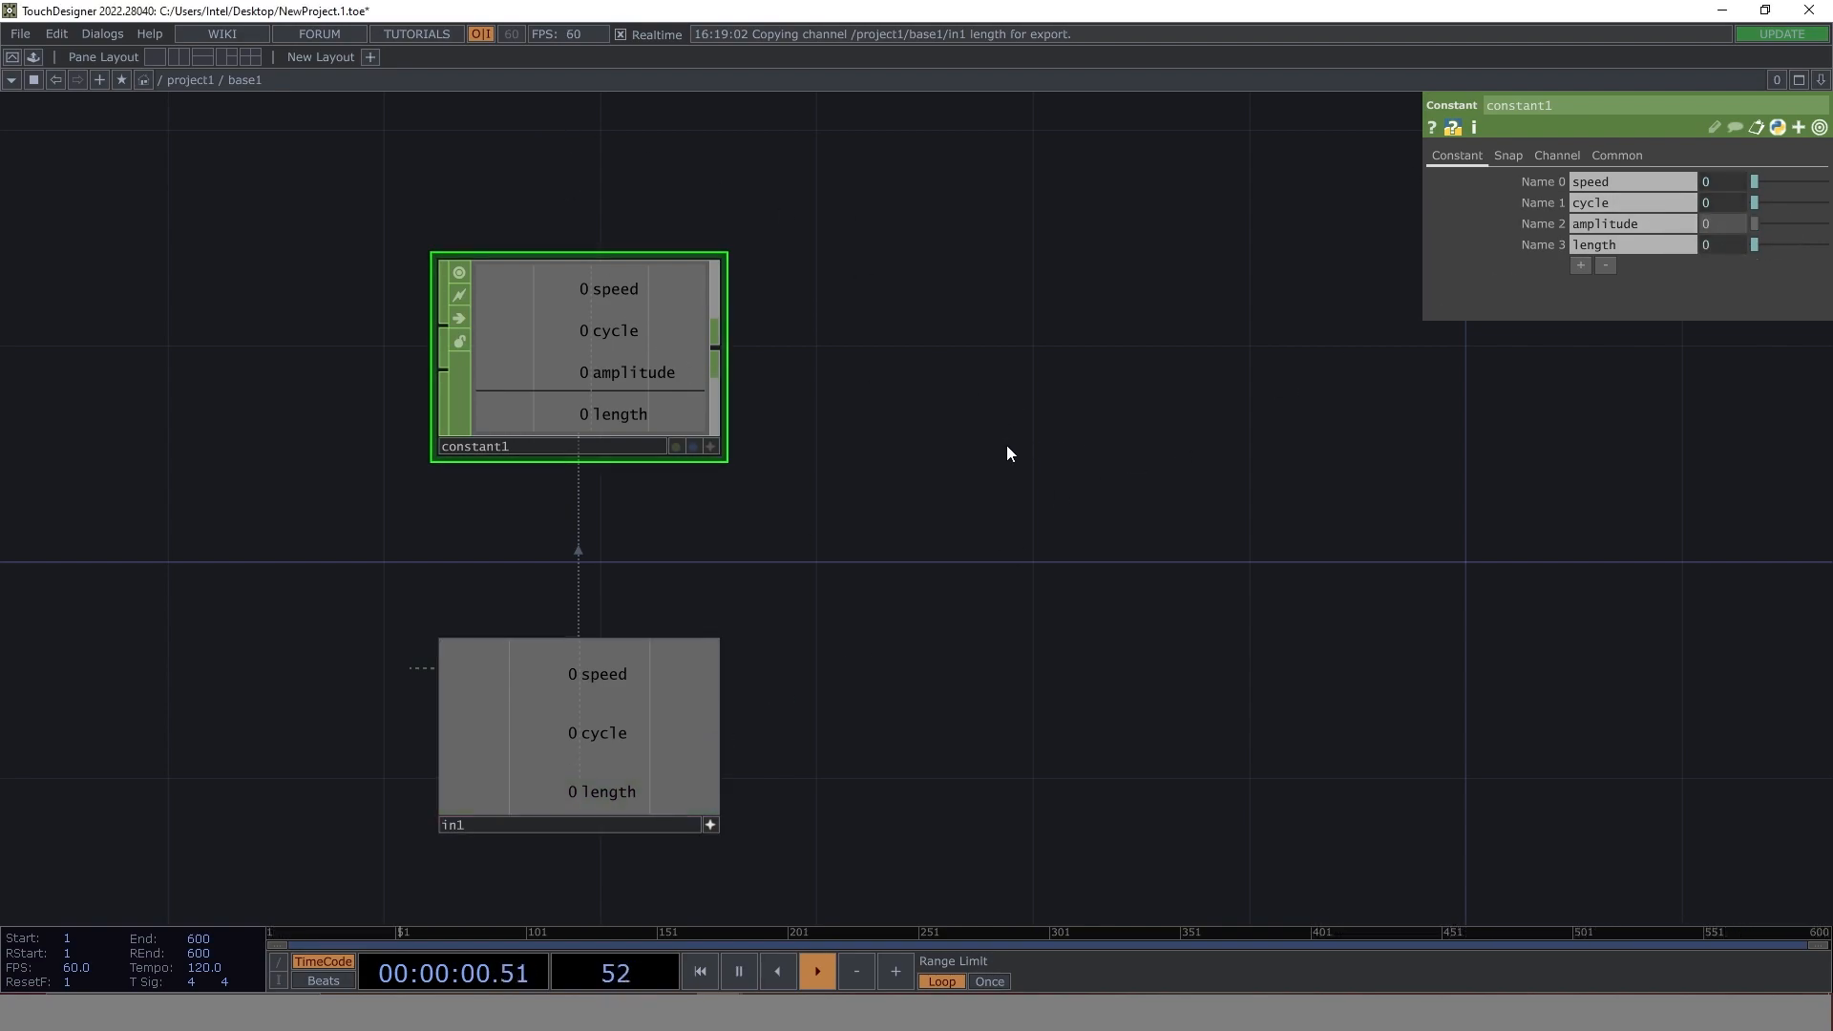
# - Return to project1 and set the speed value of its constant1 to the expression absTime.seconds * .25
pyautogui.moveTo(1097, 557); pyautogui.dragTo(922, 497)
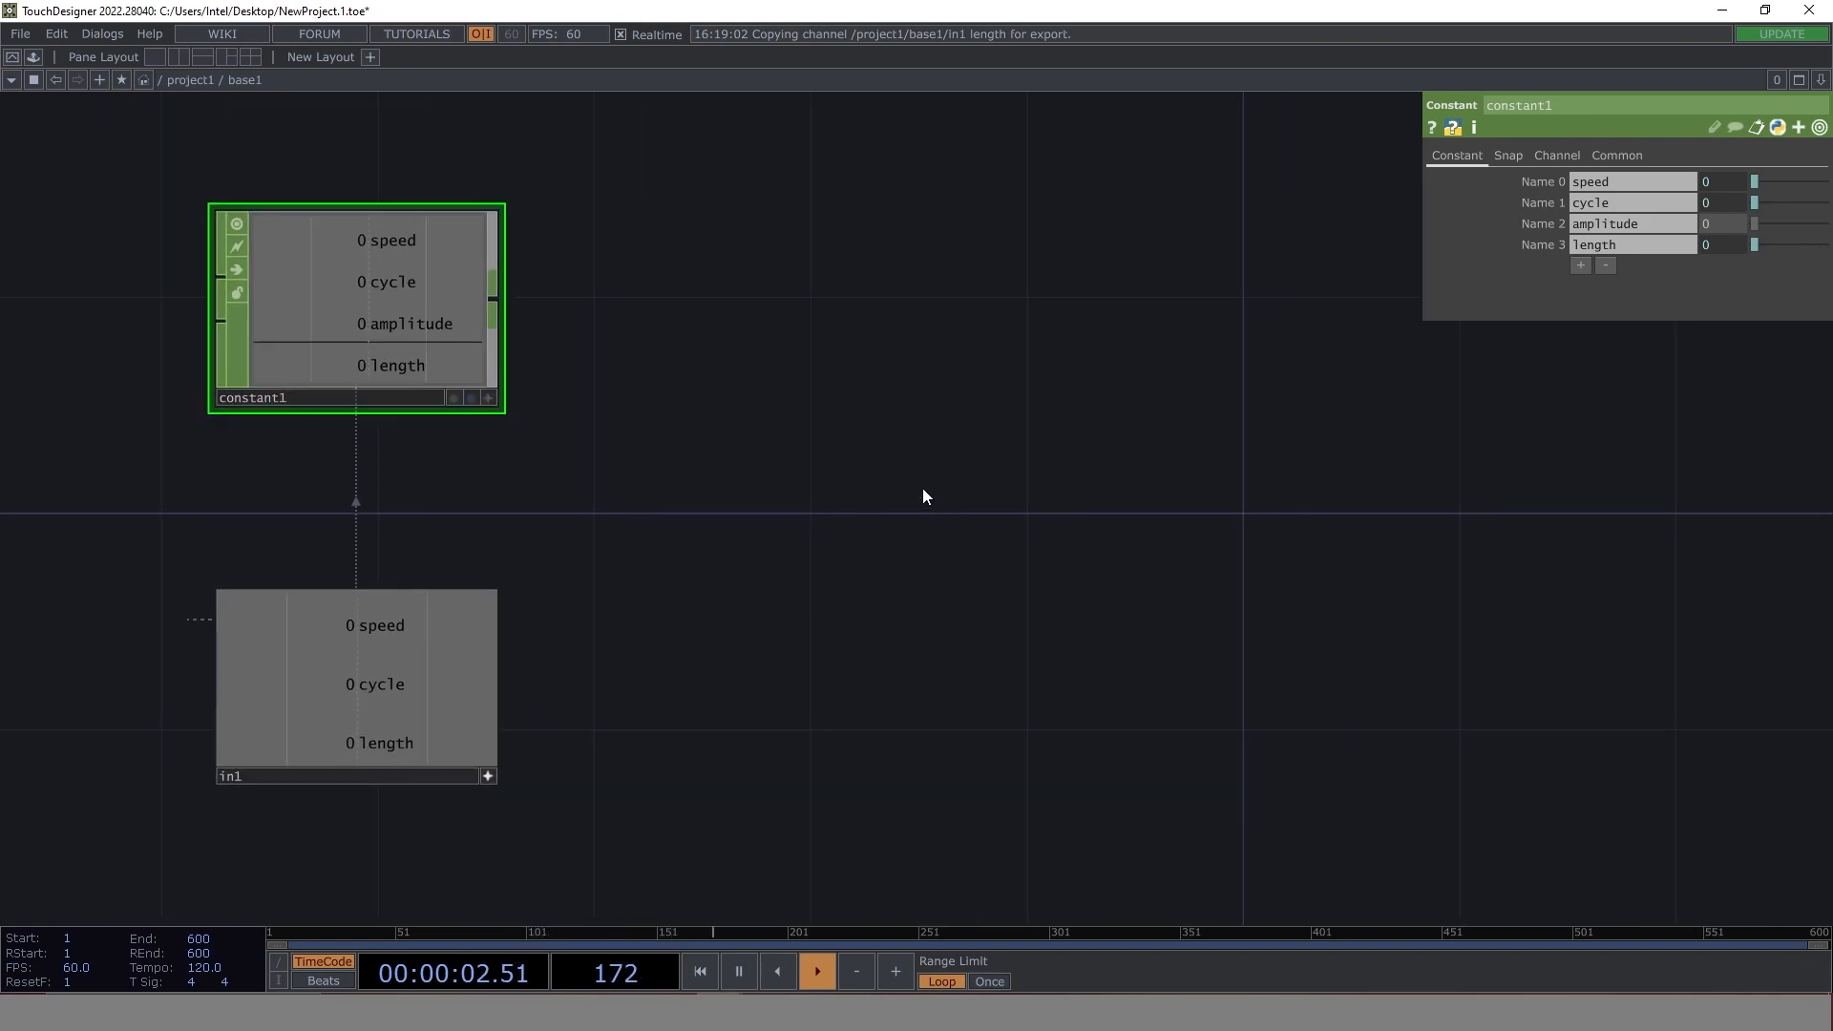
pyautogui.moveTo(692, 569); pyautogui.dragTo(993, 552)
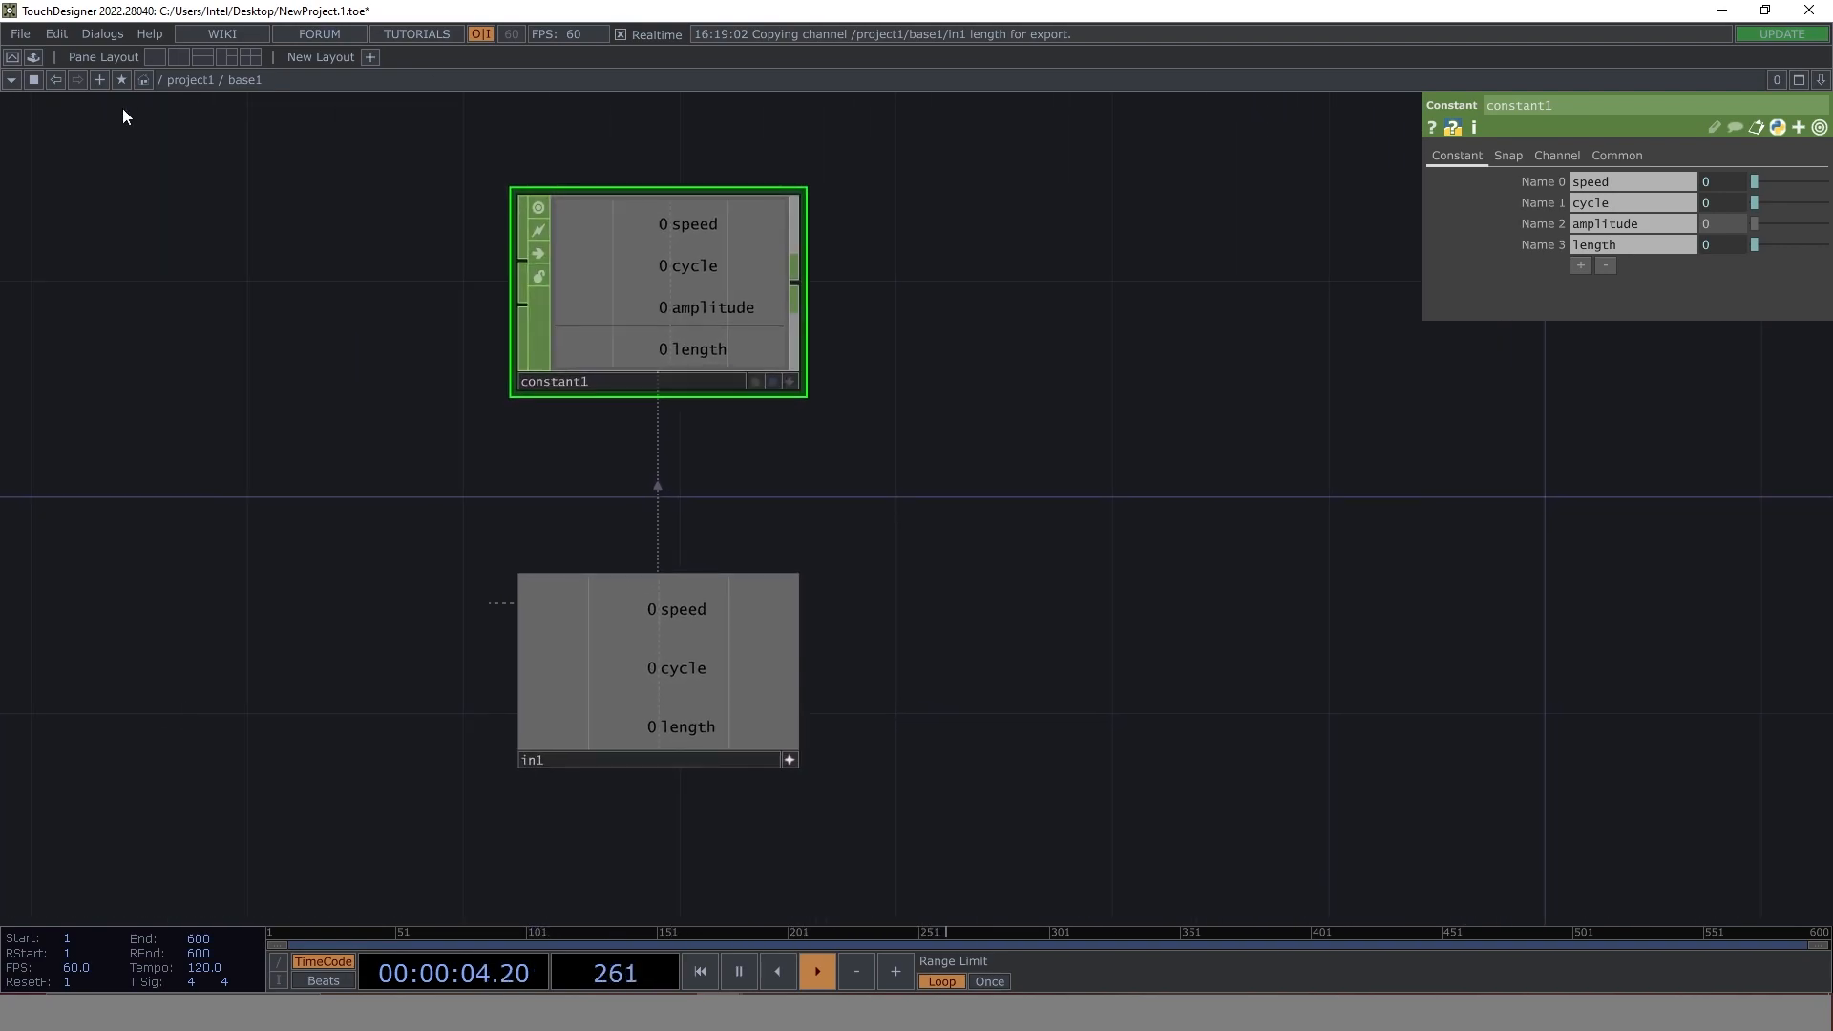
pyautogui.click(176, 82)
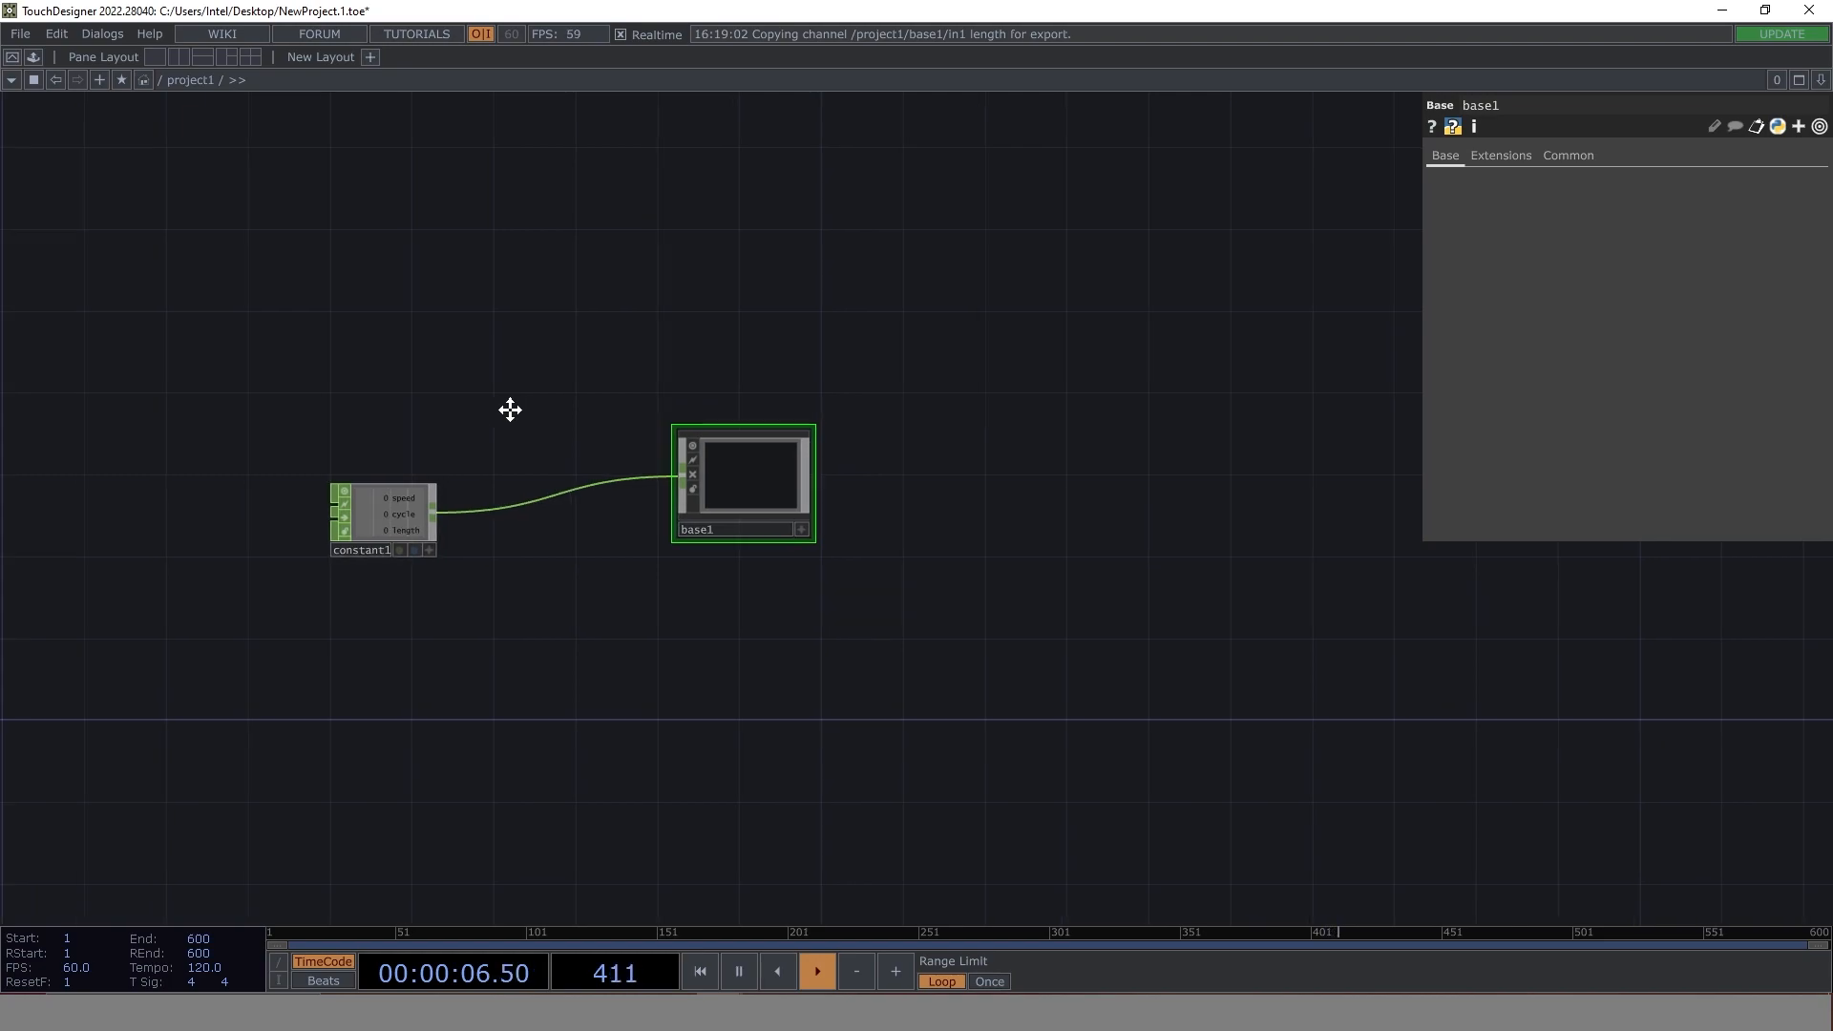
pyautogui.moveTo(376, 527); pyautogui.dragTo(507, 520)
pyautogui.scroll(5, 507, 520)
pyautogui.scroll(1, 583, 504)
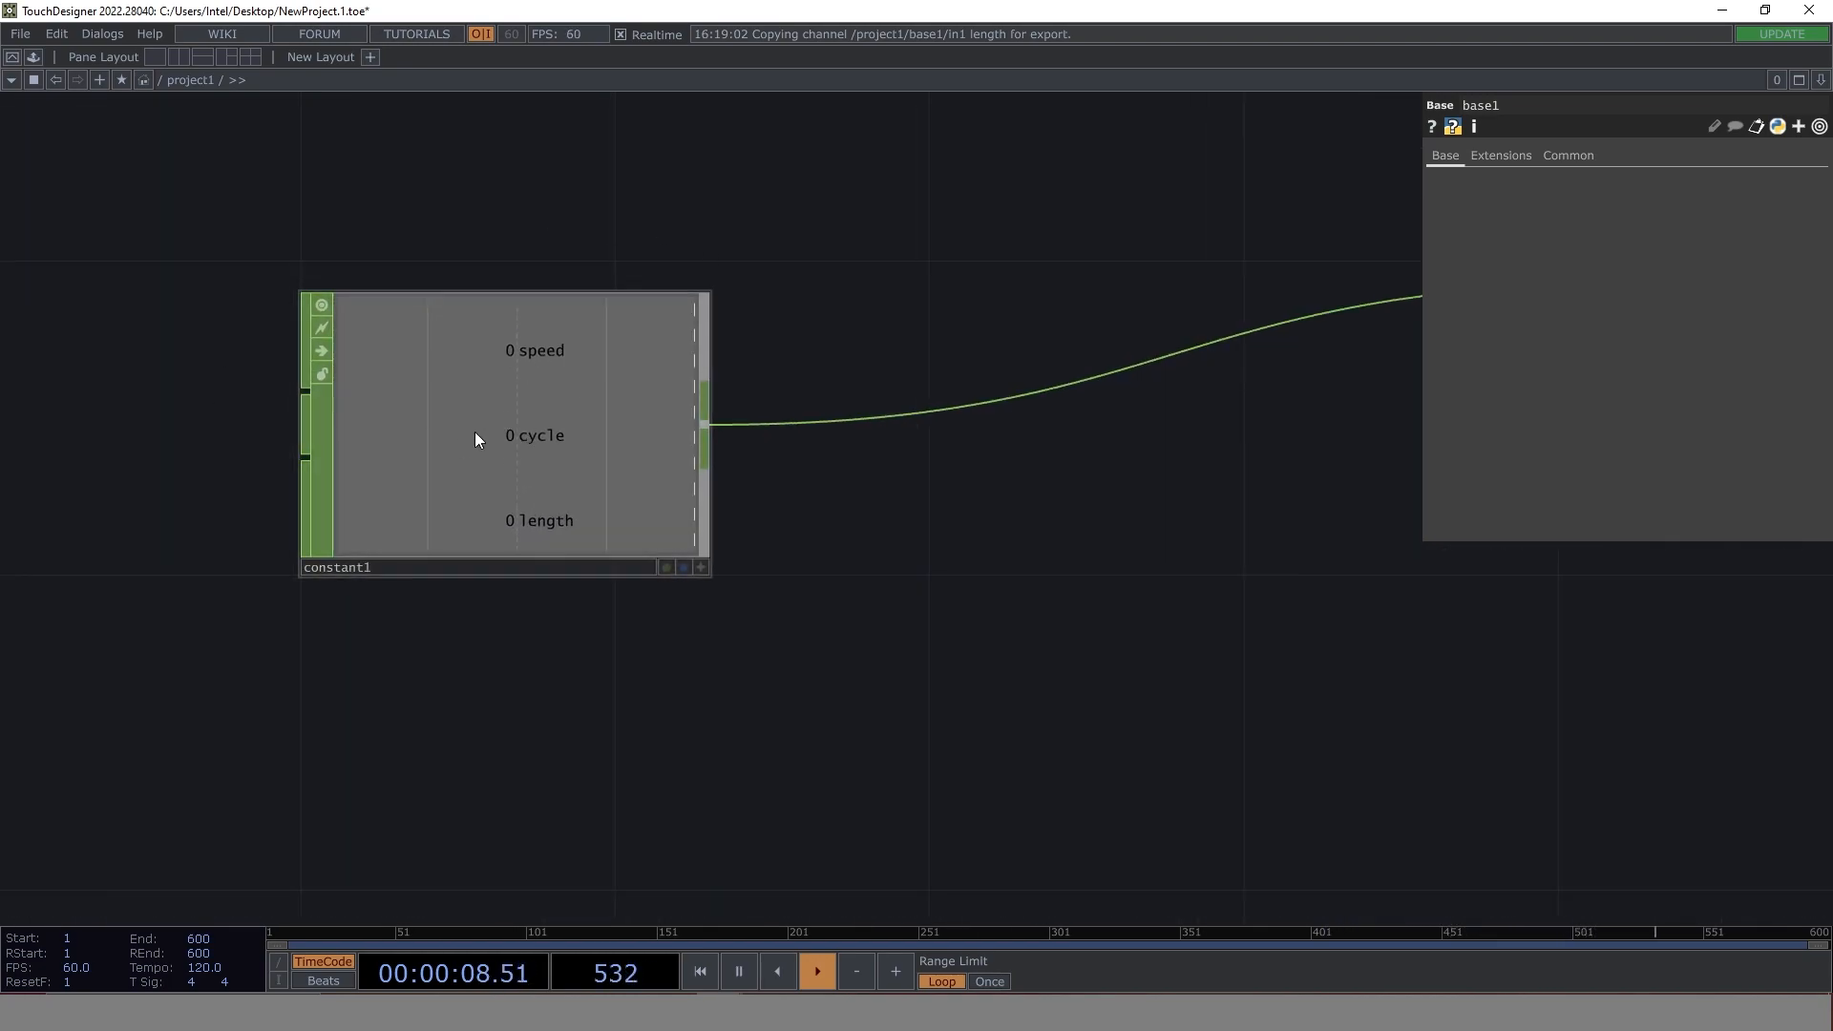
pyautogui.click(538, 437)
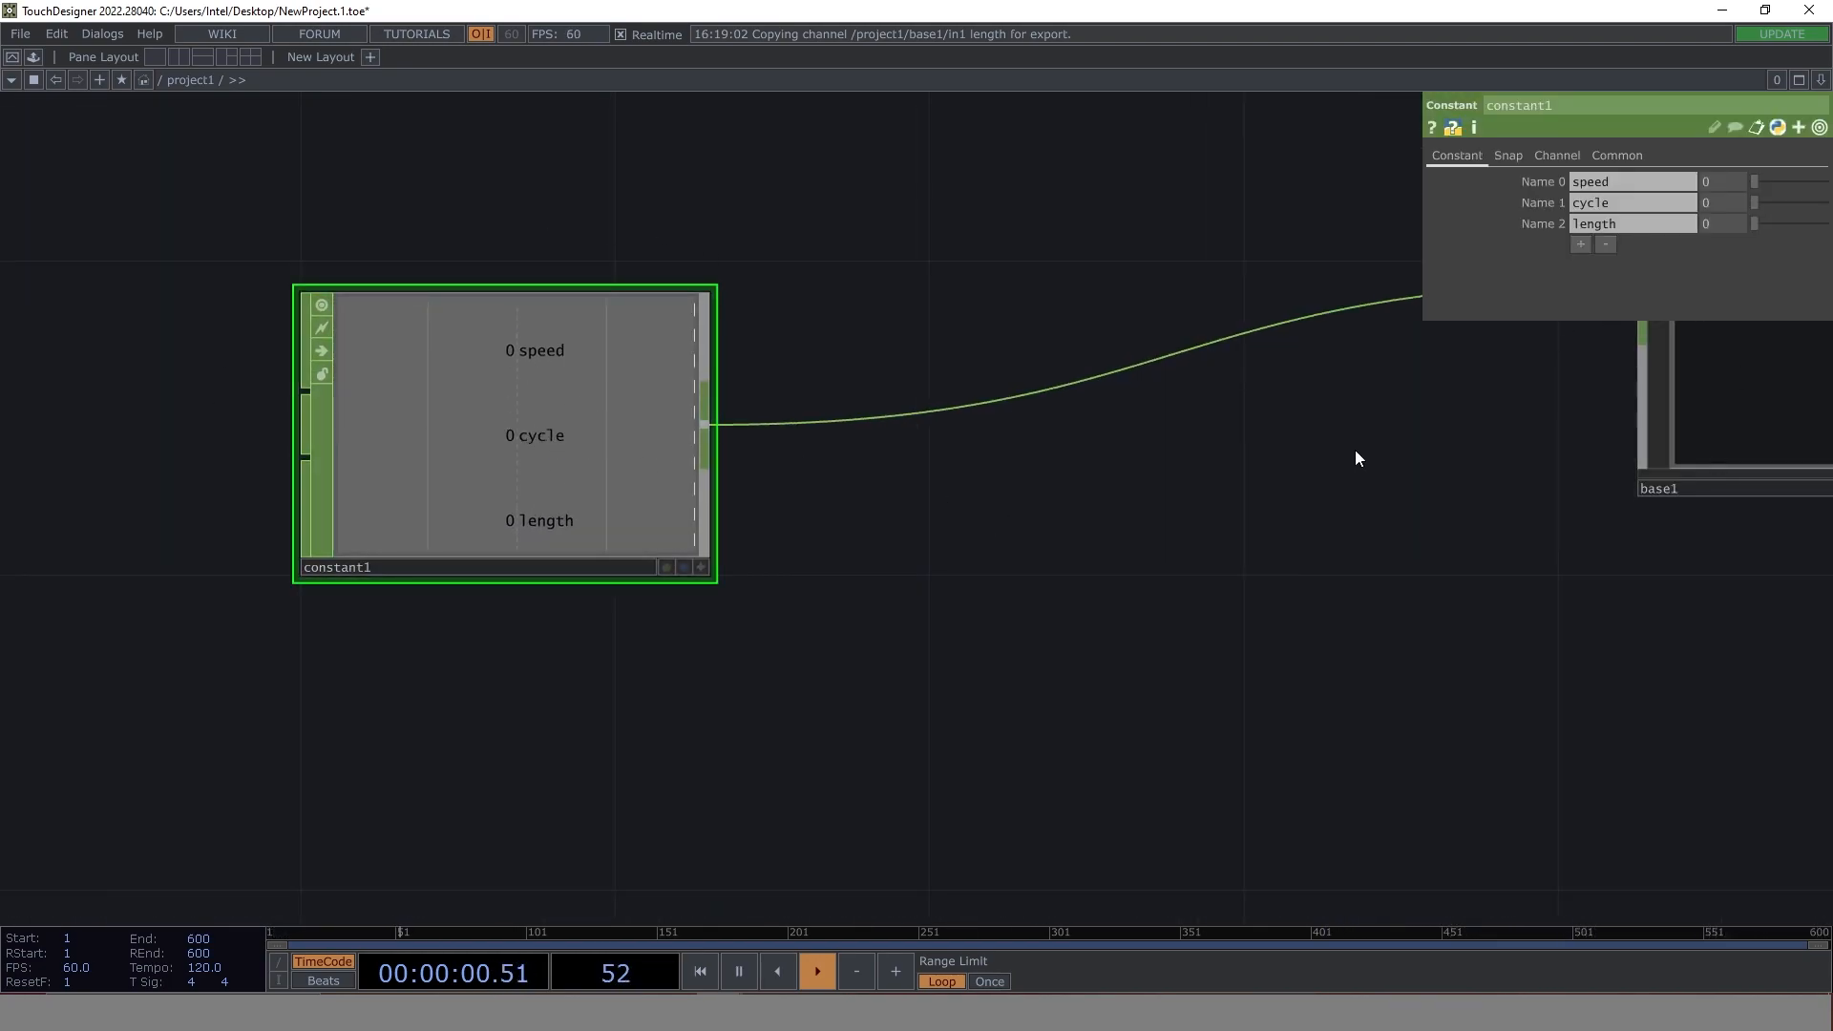
pyautogui.click(1530, 181)
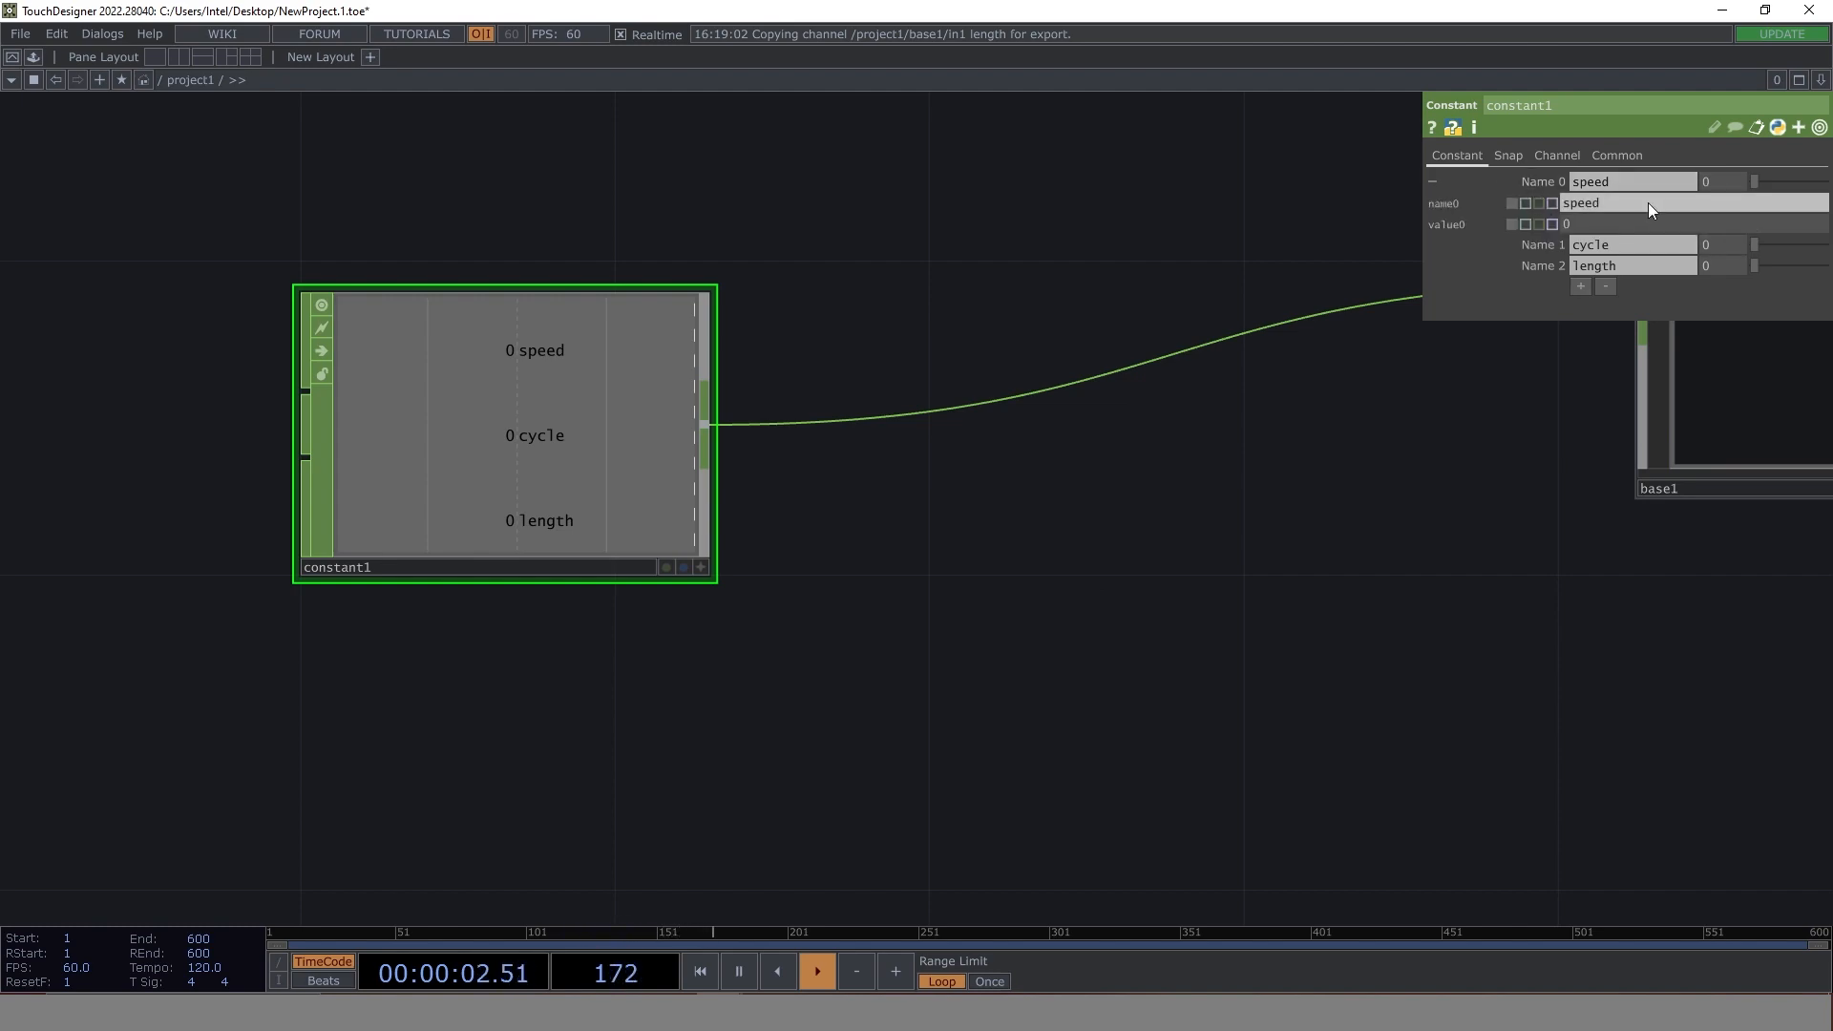
pyautogui.click(1562, 224)
pyautogui.write('abs')
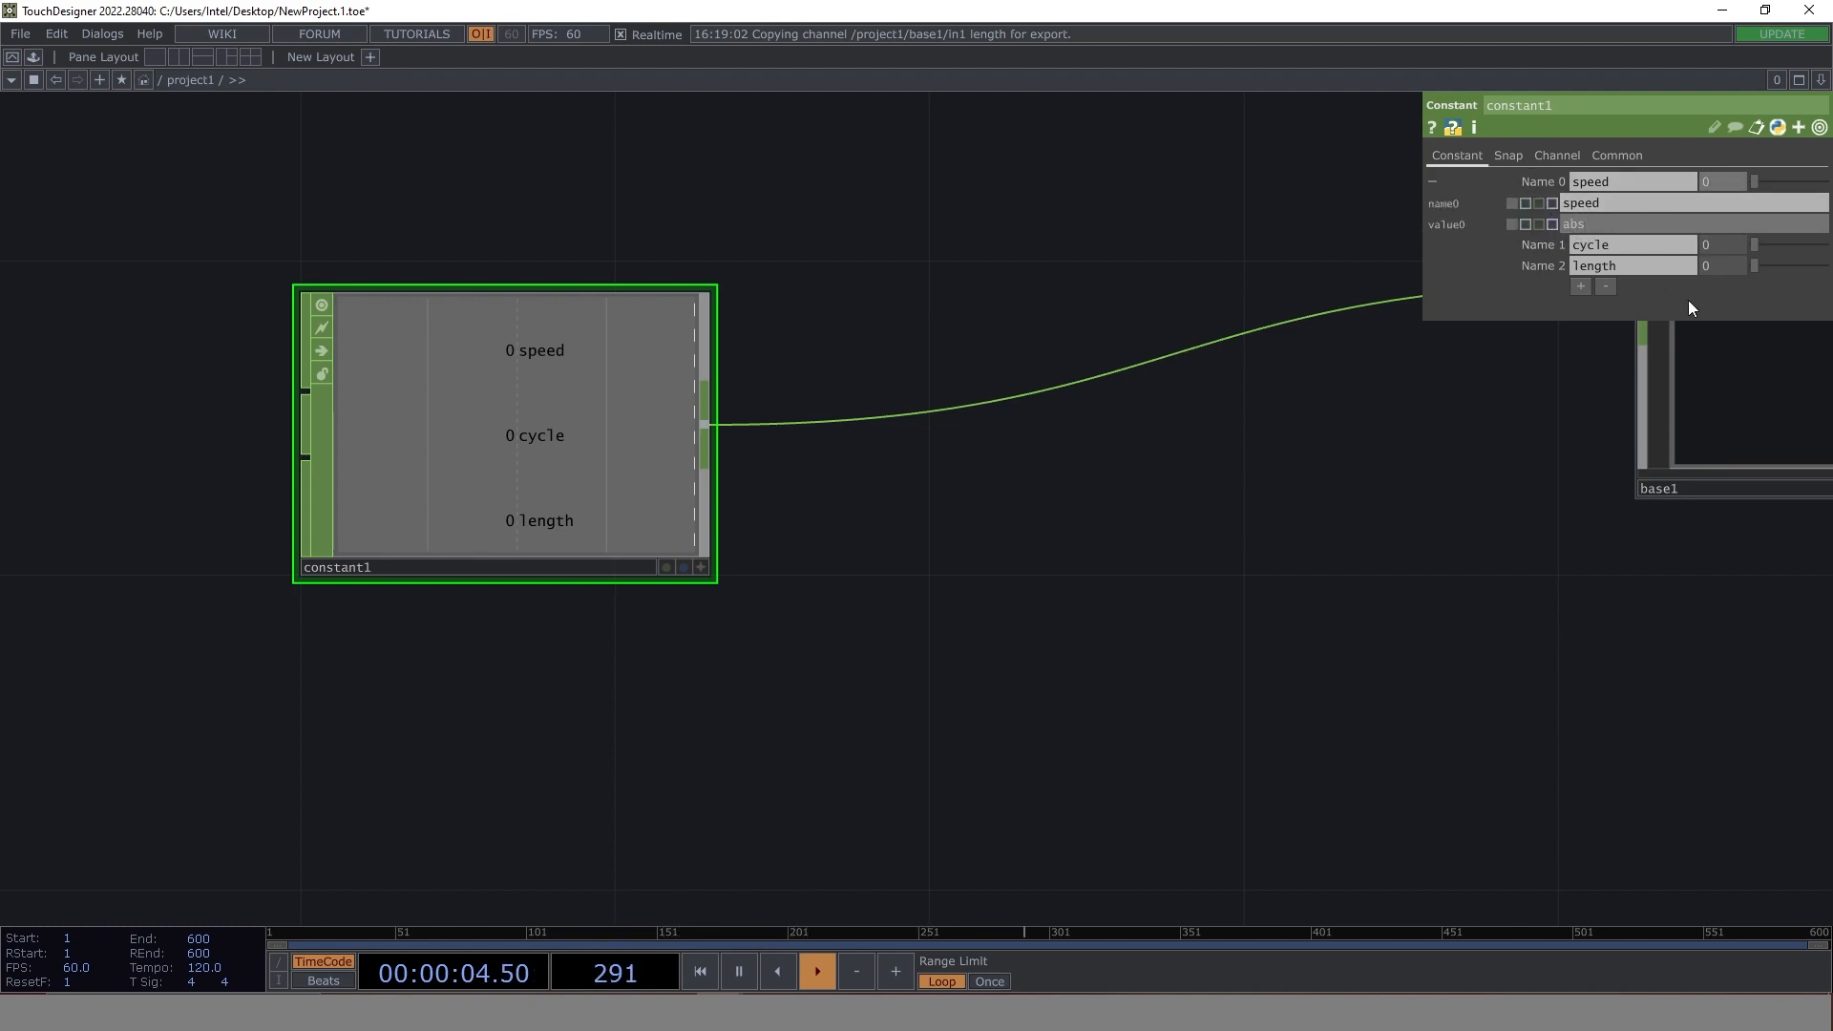
pyautogui.write('Time.seconds * .25')
pyautogui.press('Return')
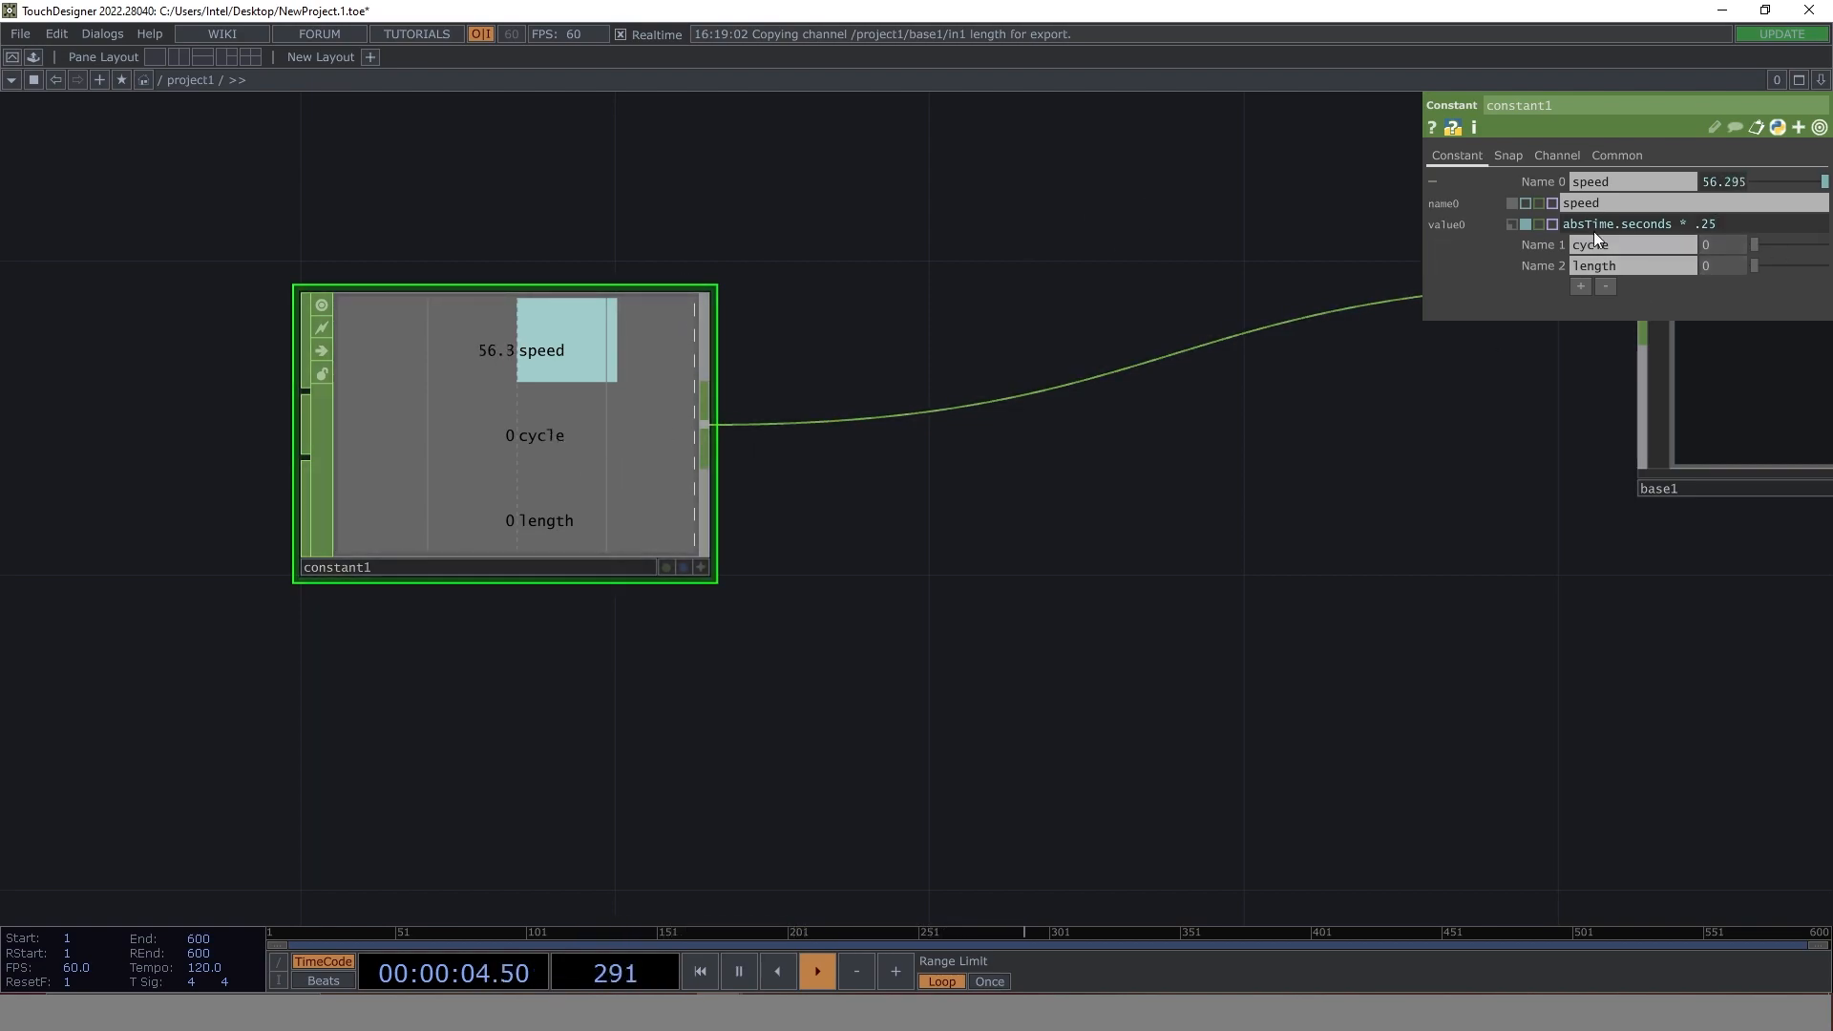
# - Set project1's constant1 cycle value to 3 and its length value to 7.5
pyautogui.click(1542, 245)
pyautogui.write('3')
pyautogui.press('Return')
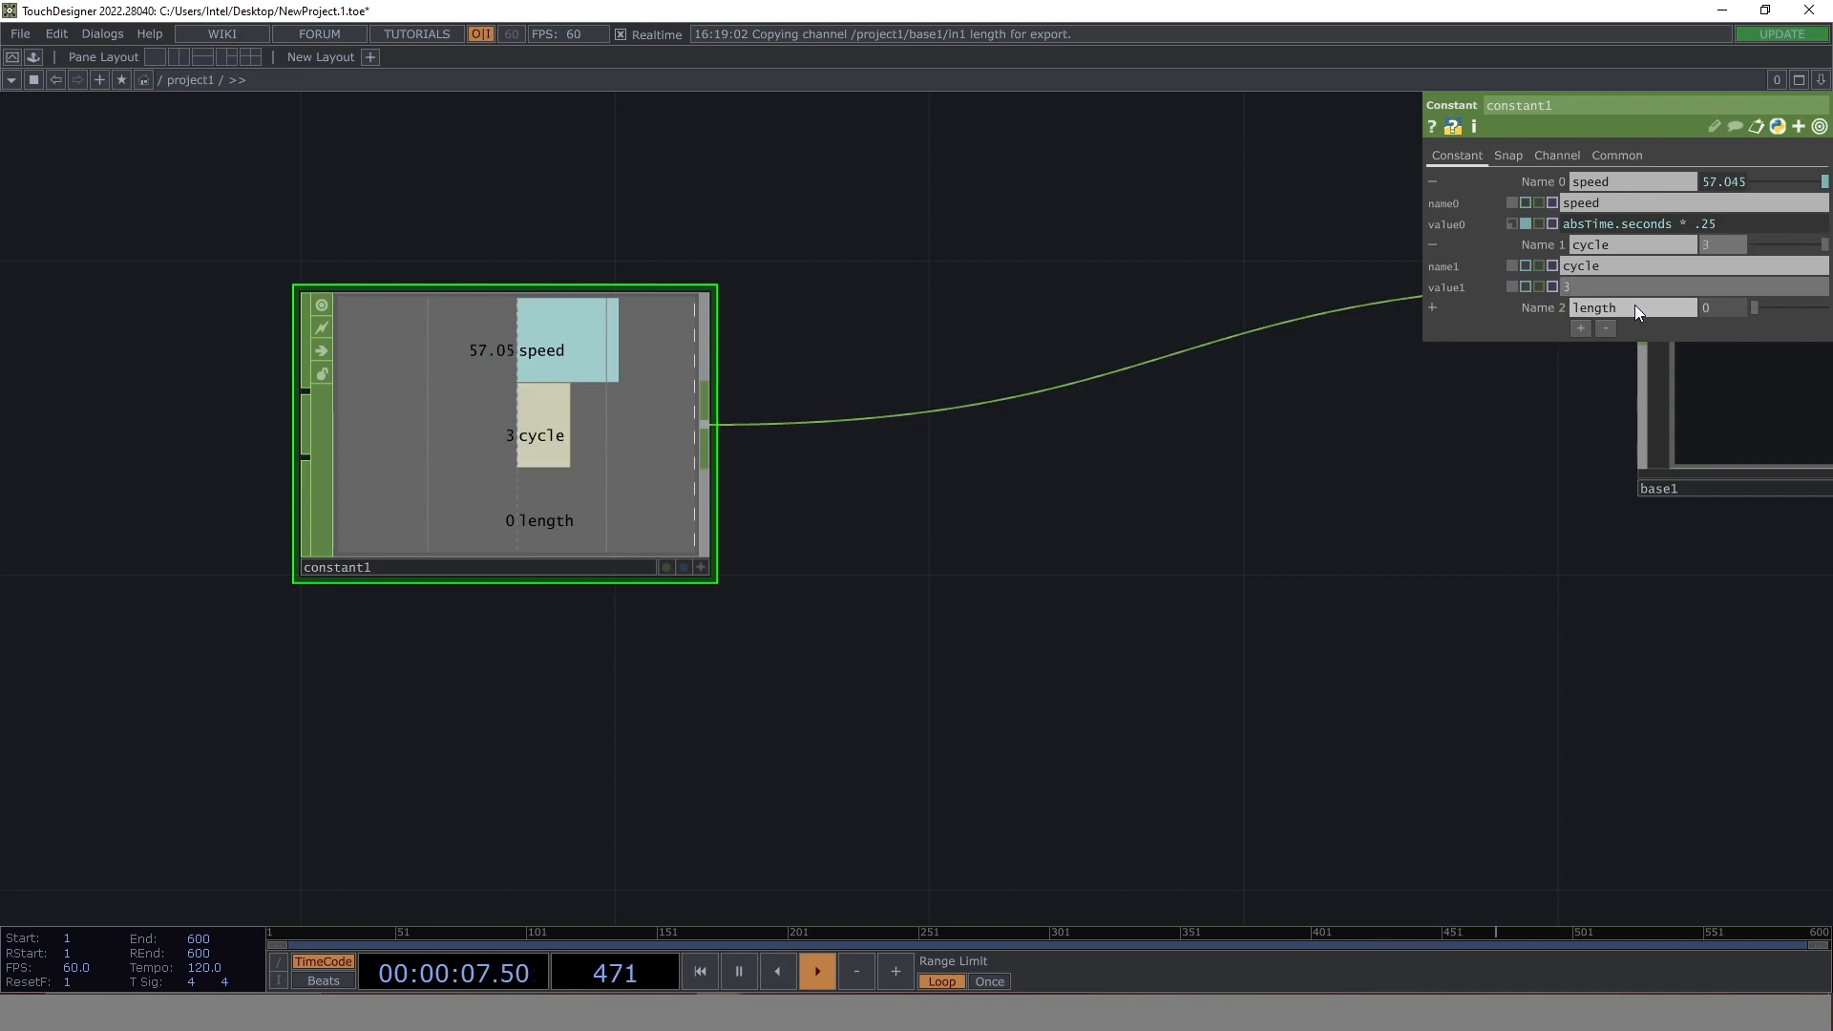
pyautogui.click(1557, 307)
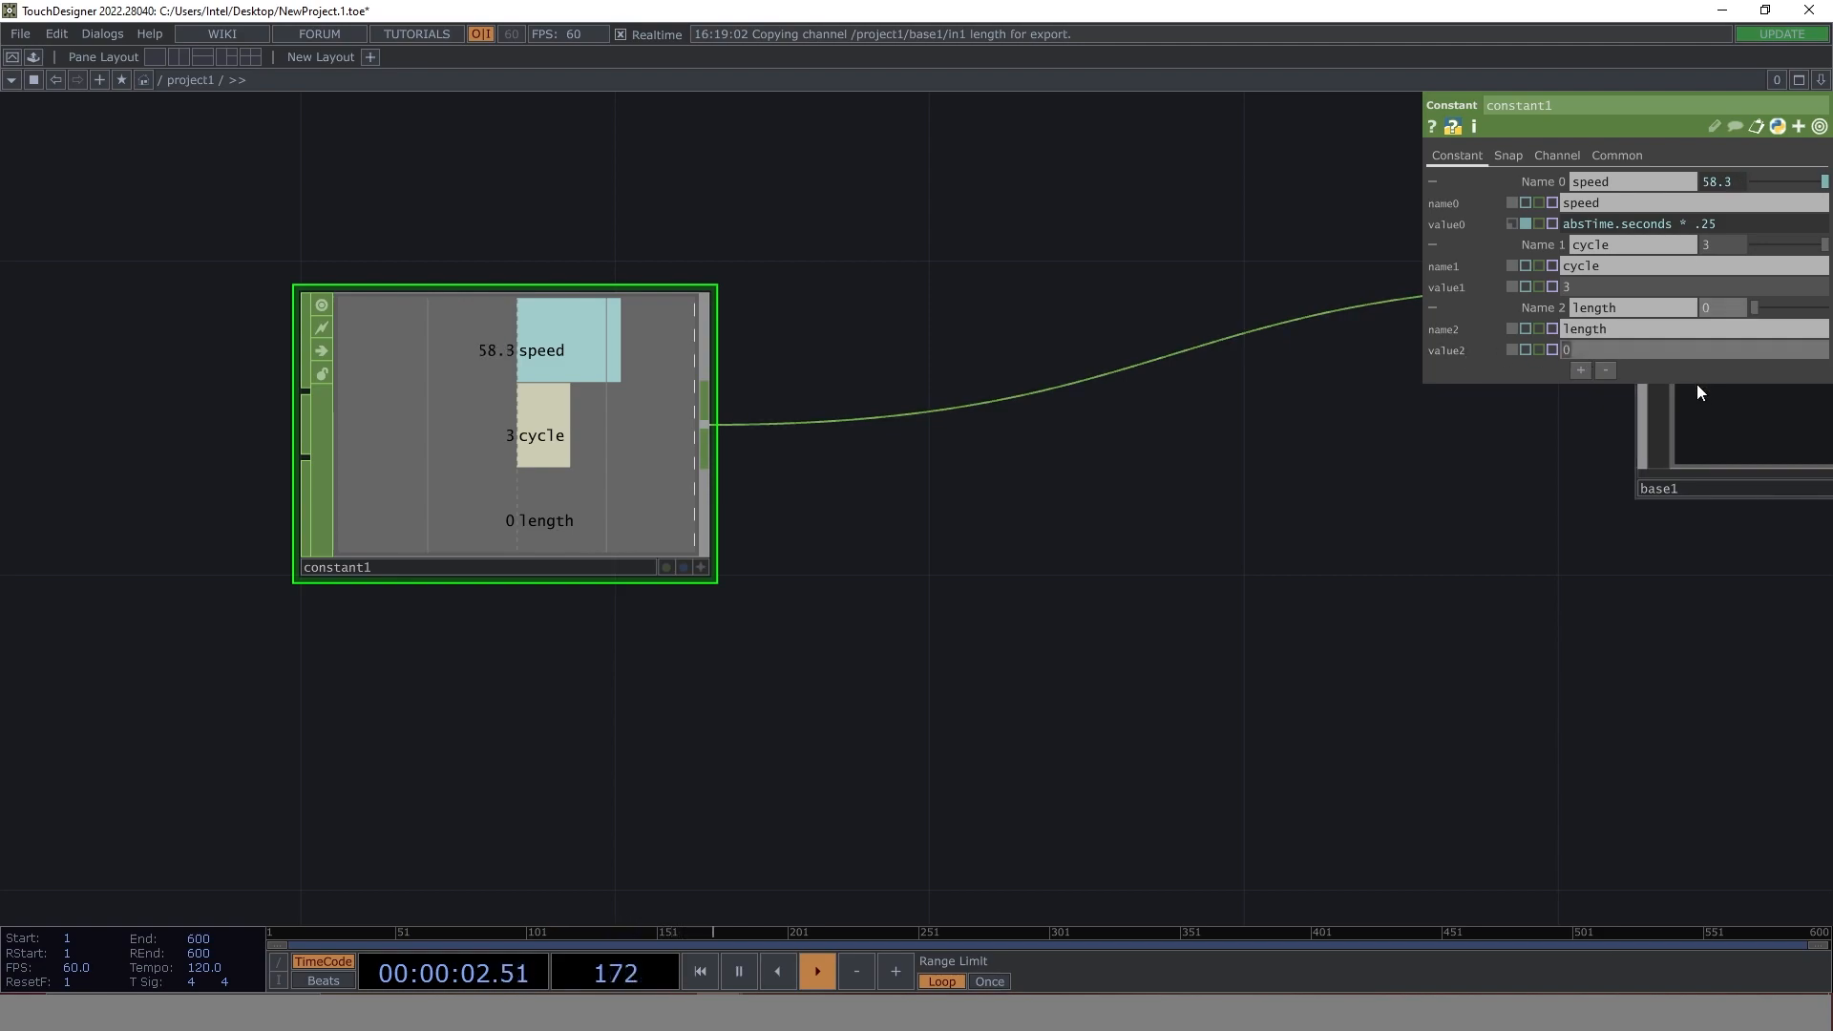
pyautogui.write('7.5')
pyautogui.press('Return')
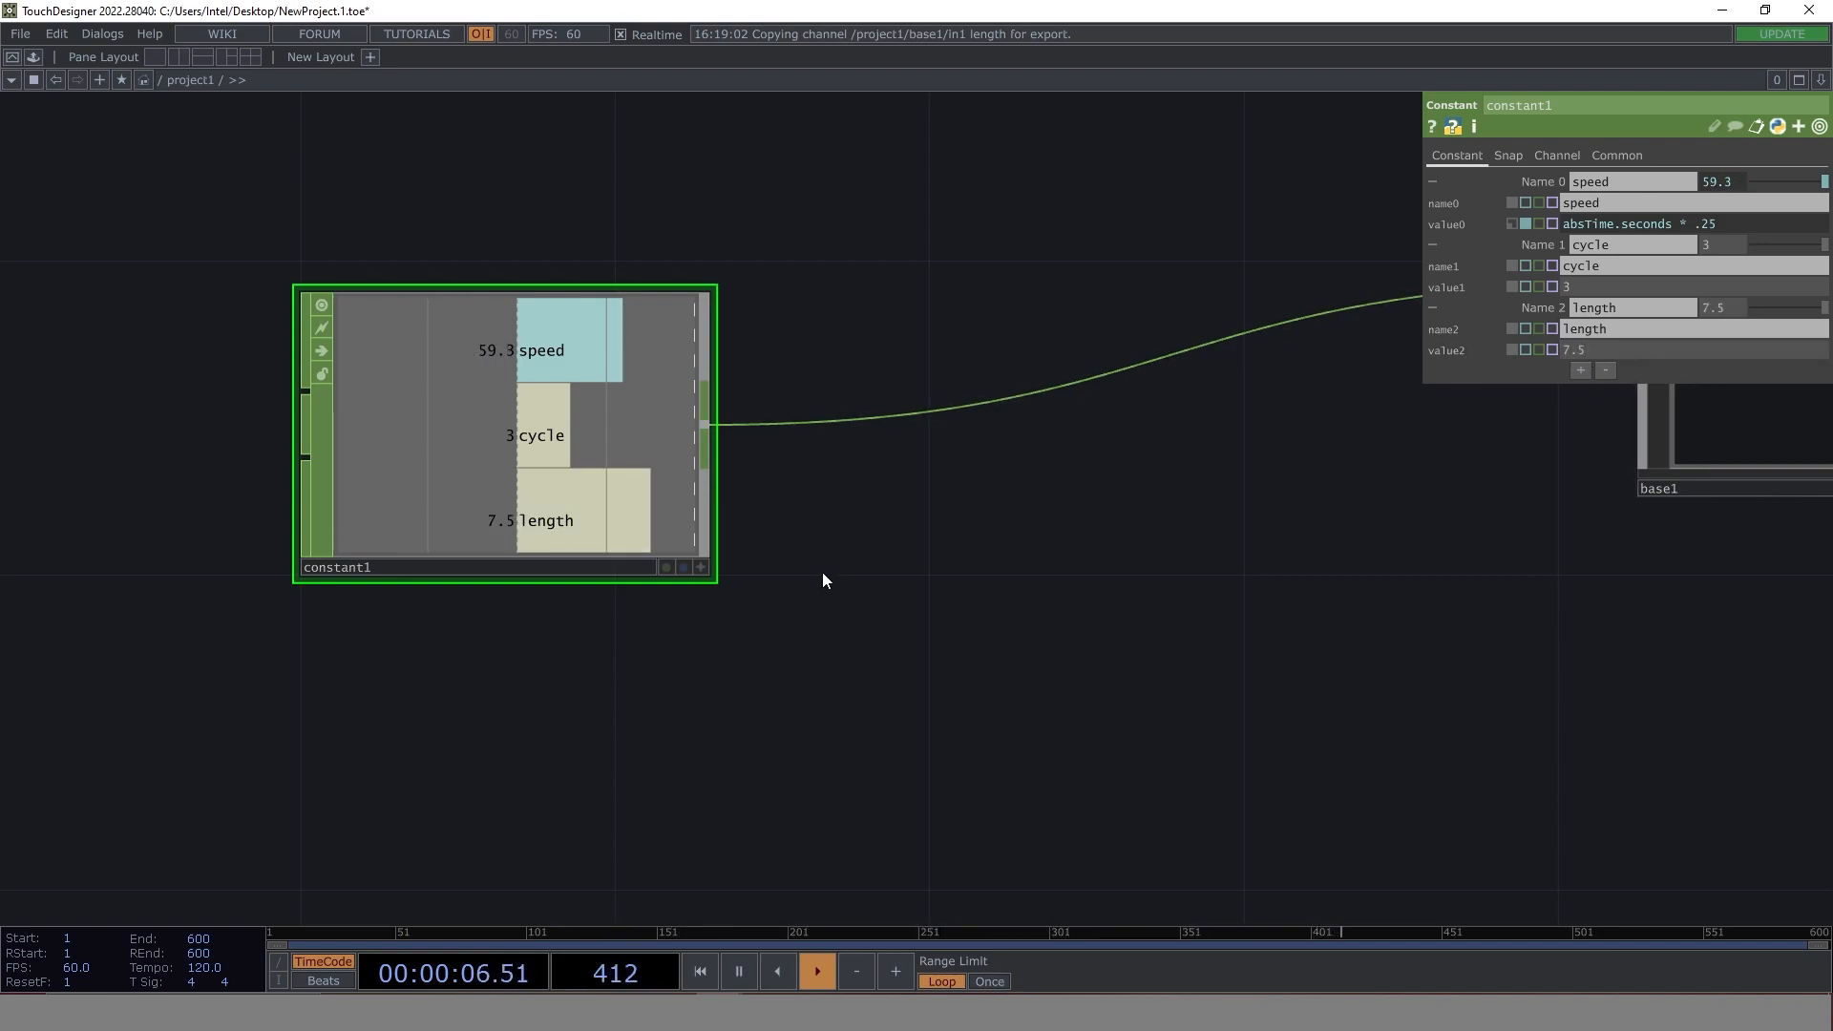
# - Enter base1 and add a Pattern CHOP to the right of constant1
pyautogui.moveTo(884, 564); pyautogui.dragTo(696, 602)
pyautogui.scroll(-4, 832, 606)
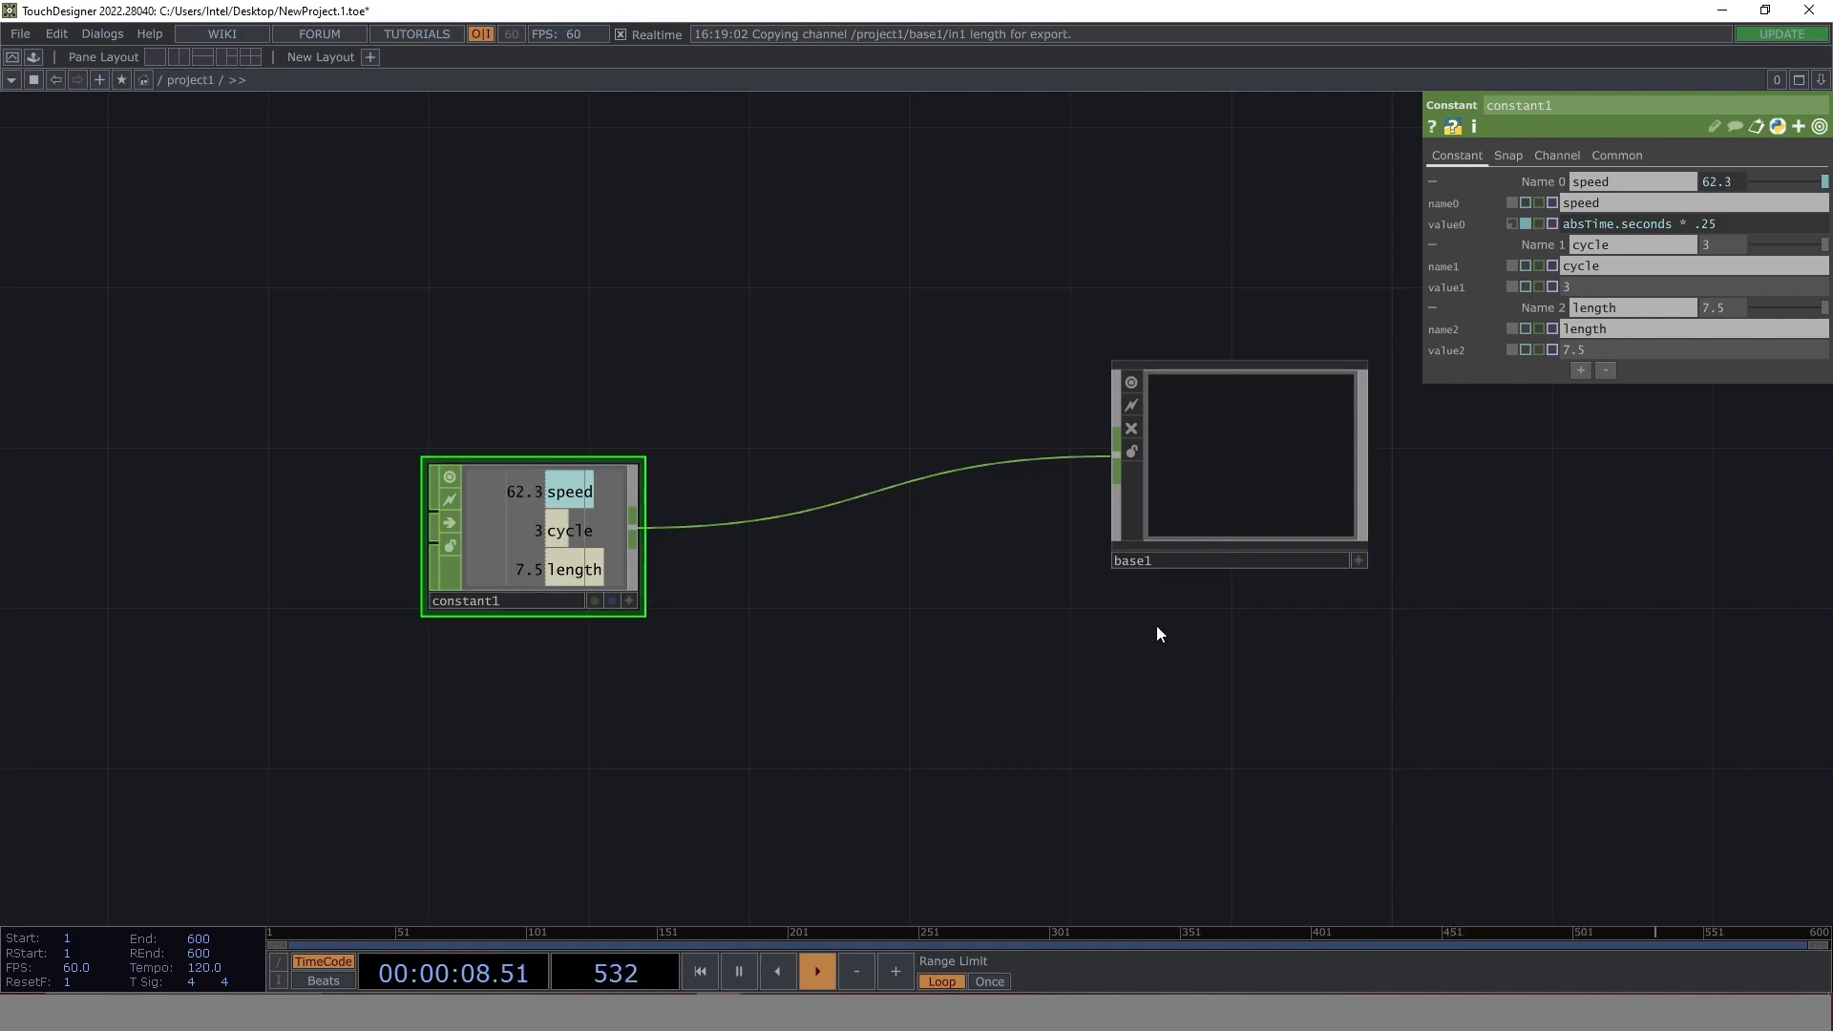
pyautogui.click(1230, 439)
pyautogui.press('i')
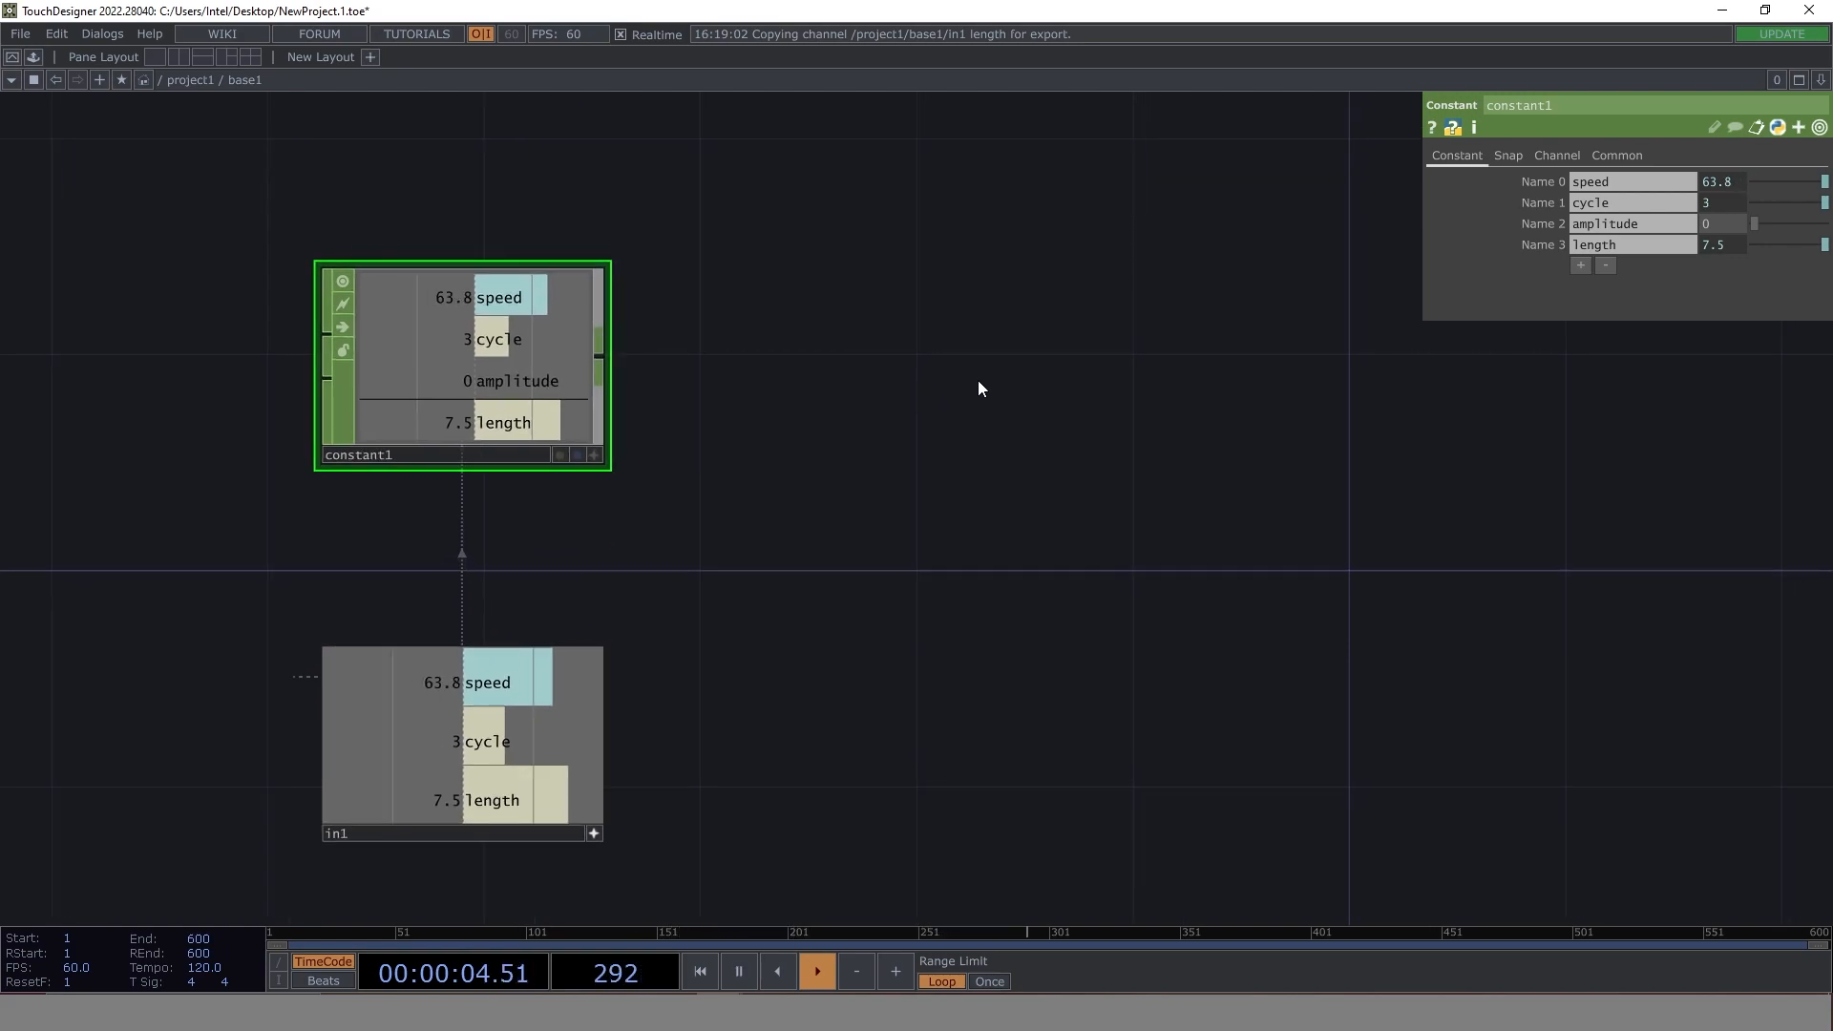
pyautogui.press('Tab')
pyautogui.write('pat')
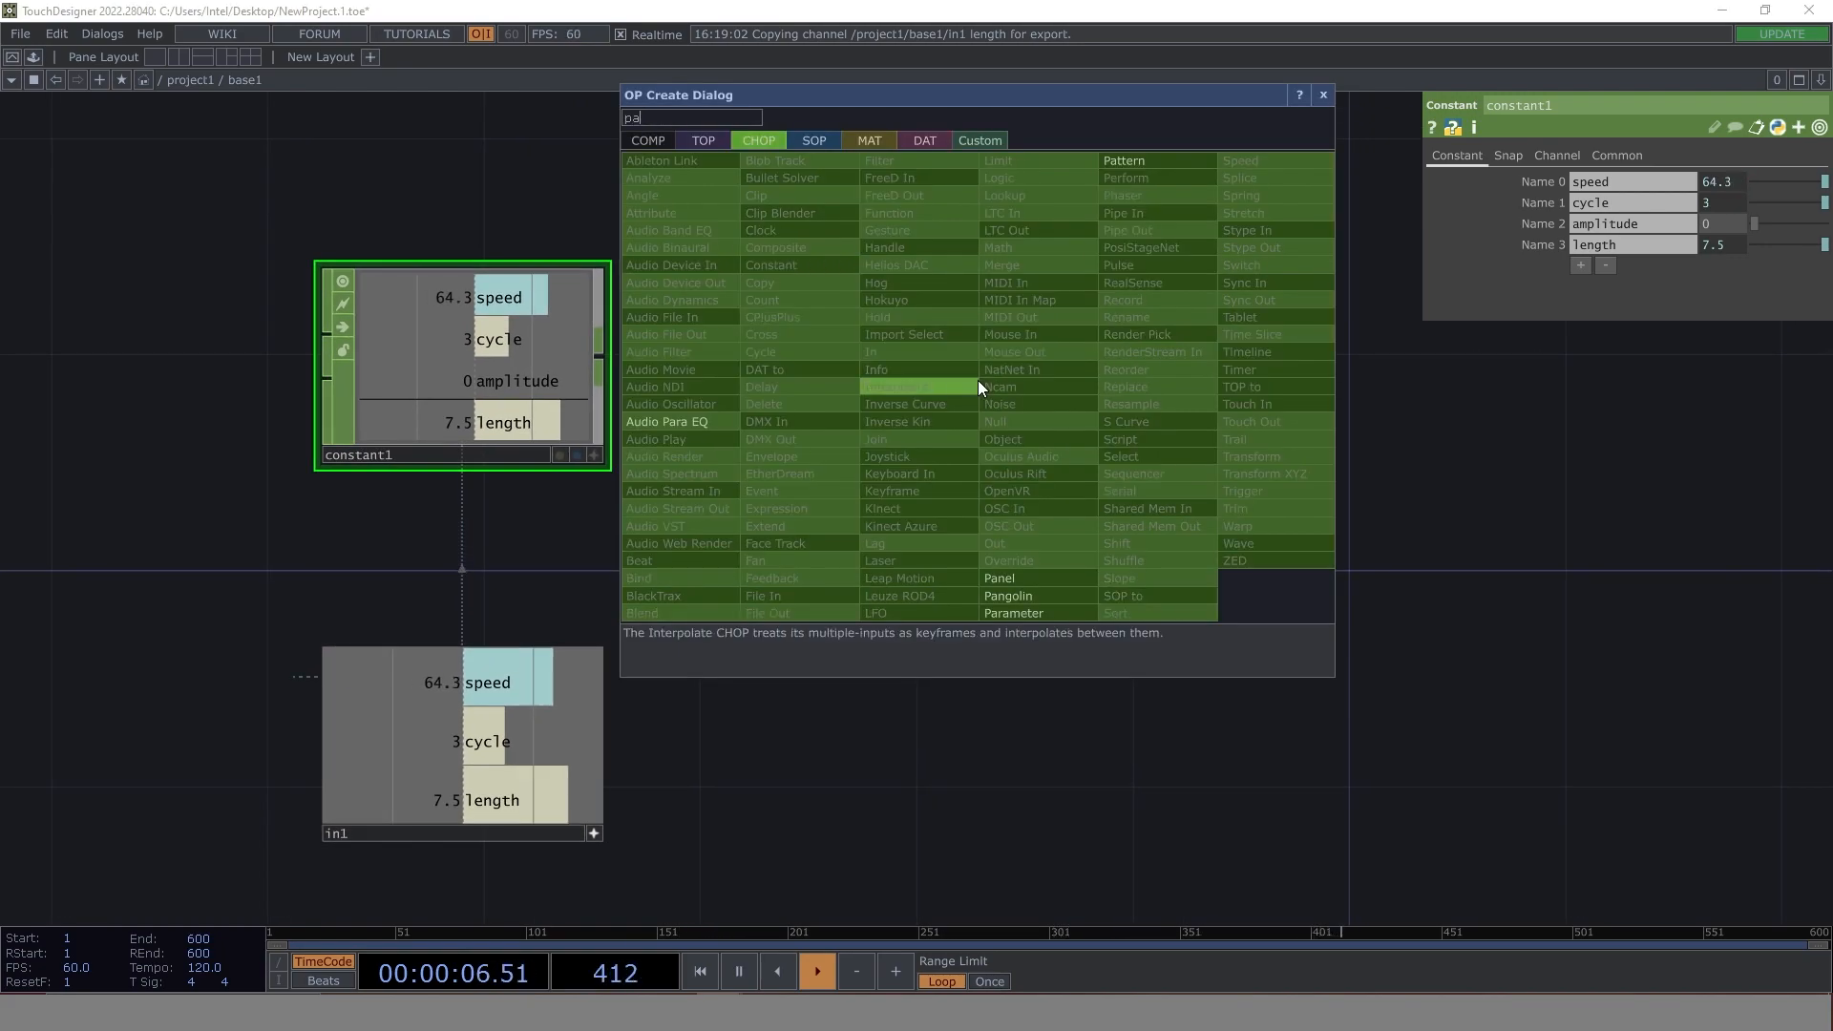
pyautogui.click(1123, 161)
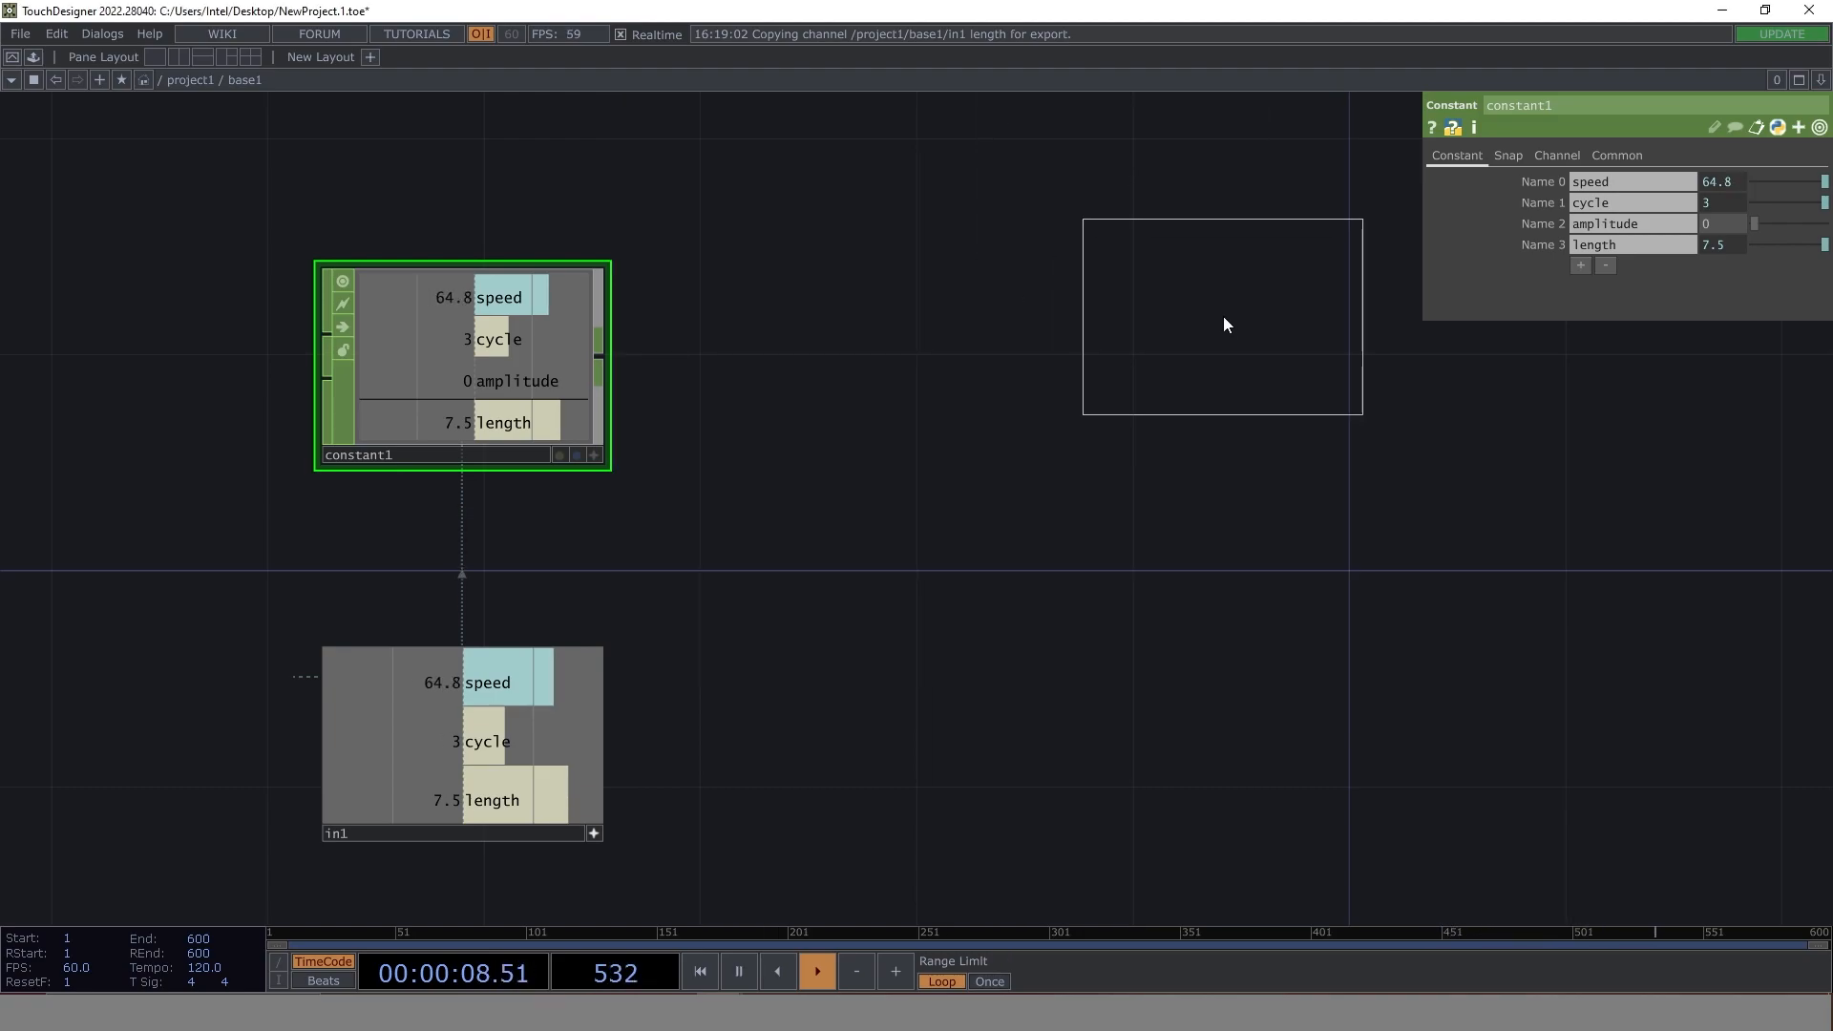
pyautogui.click(1222, 315)
pyautogui.moveTo(1285, 602); pyautogui.dragTo(838, 613)
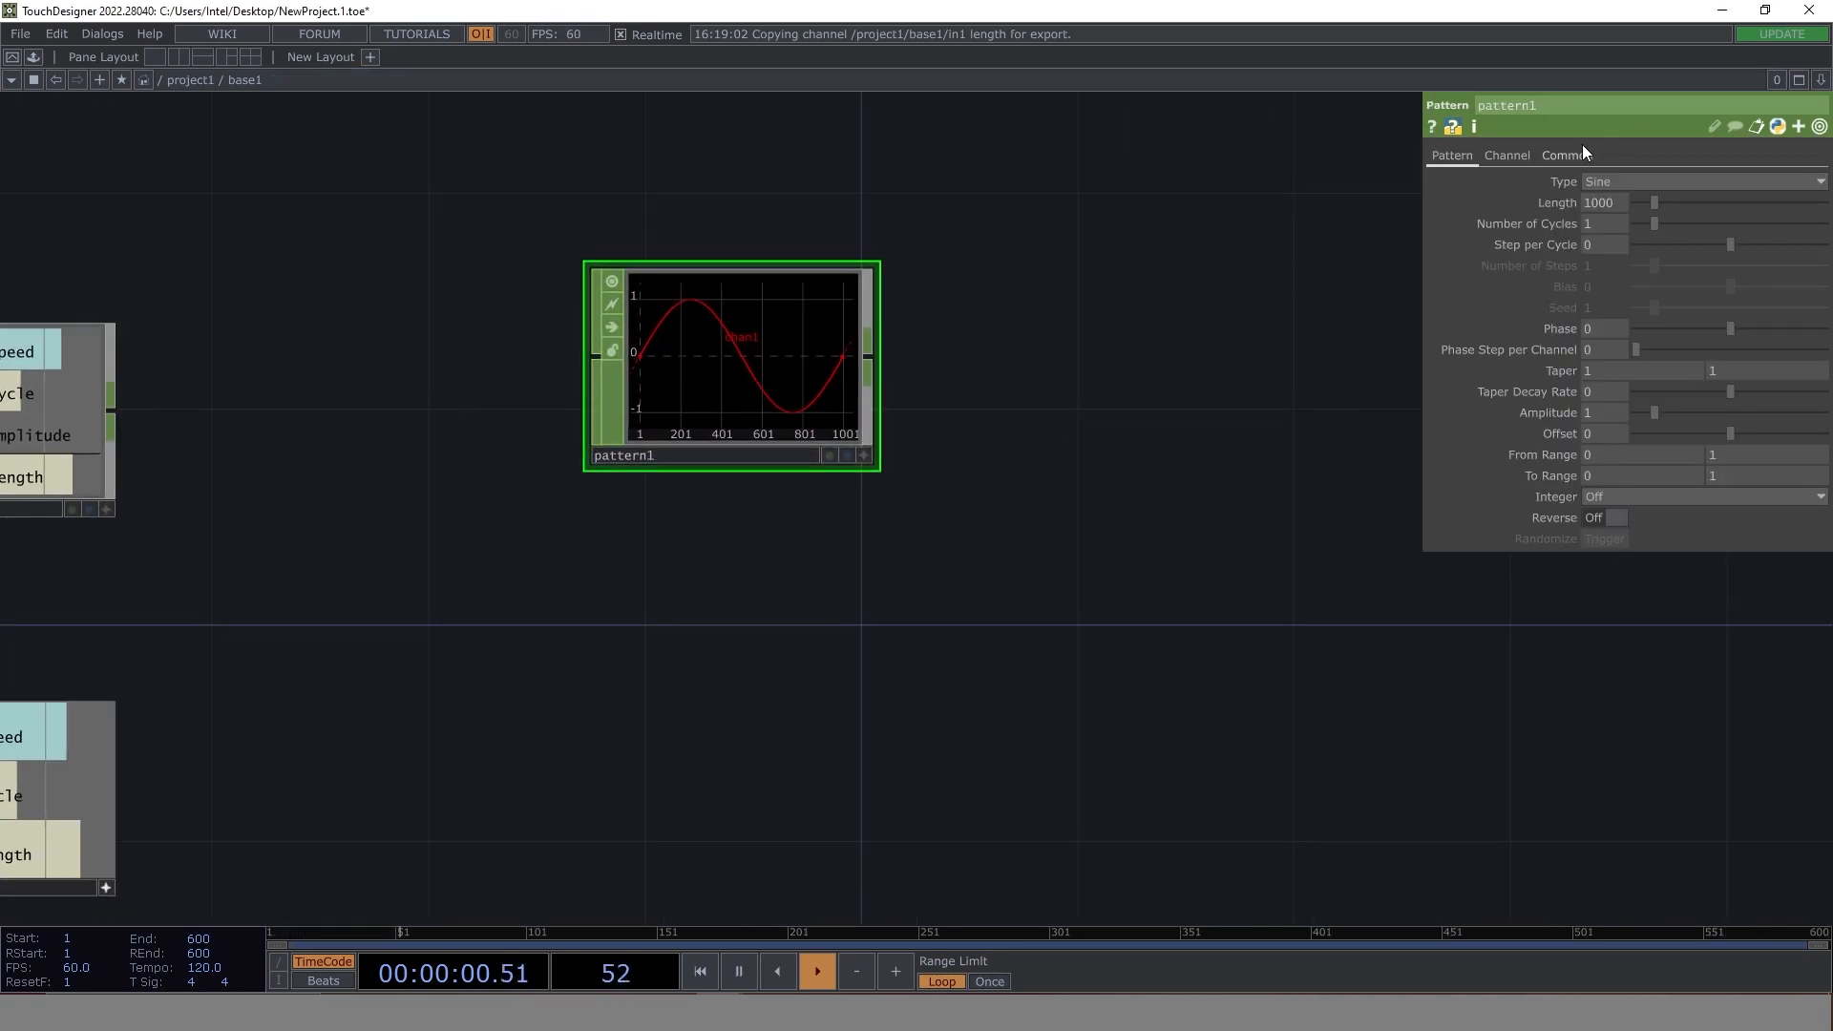
# - Set the Pattern CHOP's channel name to tx
pyautogui.click(1511, 155)
pyautogui.click(1625, 180)
pyautogui.write('tx')
pyautogui.press('Return')
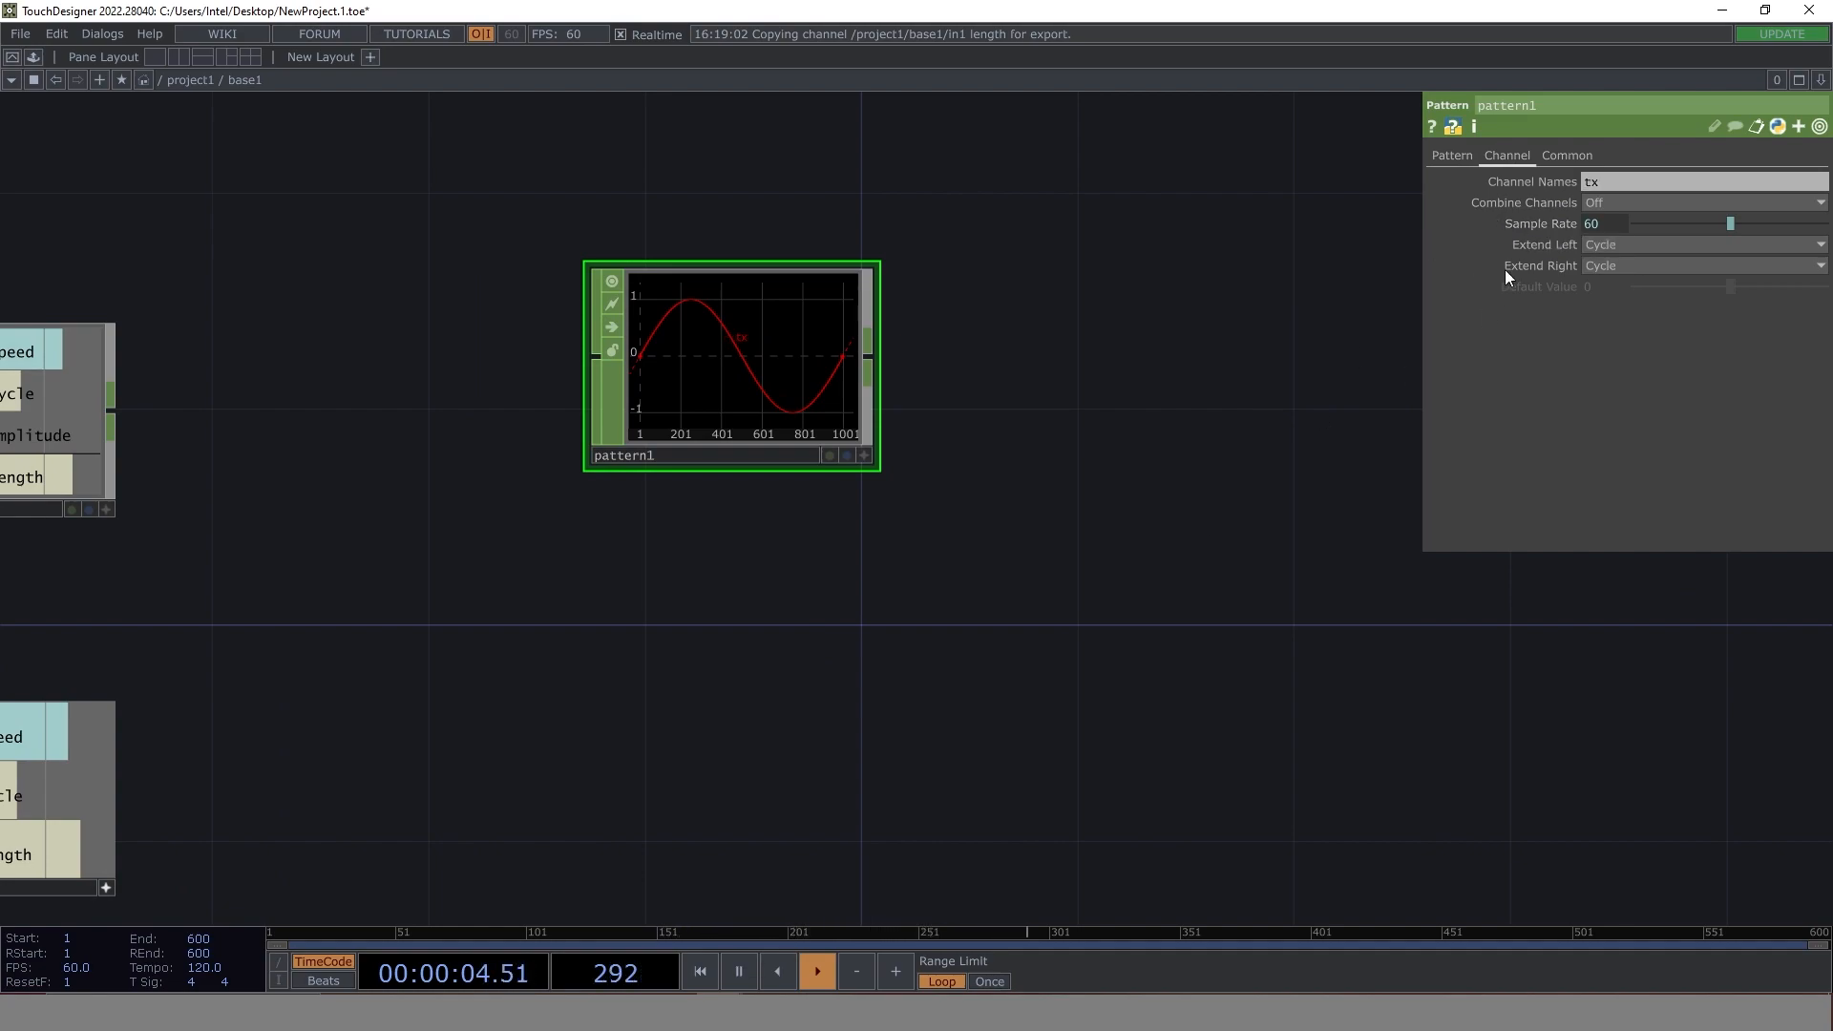
# - Link pattern1's Number of Cycles to constant1's cycle channel and its Phase to the speed channel by CHOP reference
pyautogui.click(1455, 154)
pyautogui.moveTo(1344, 517); pyautogui.dragTo(1580, 494)
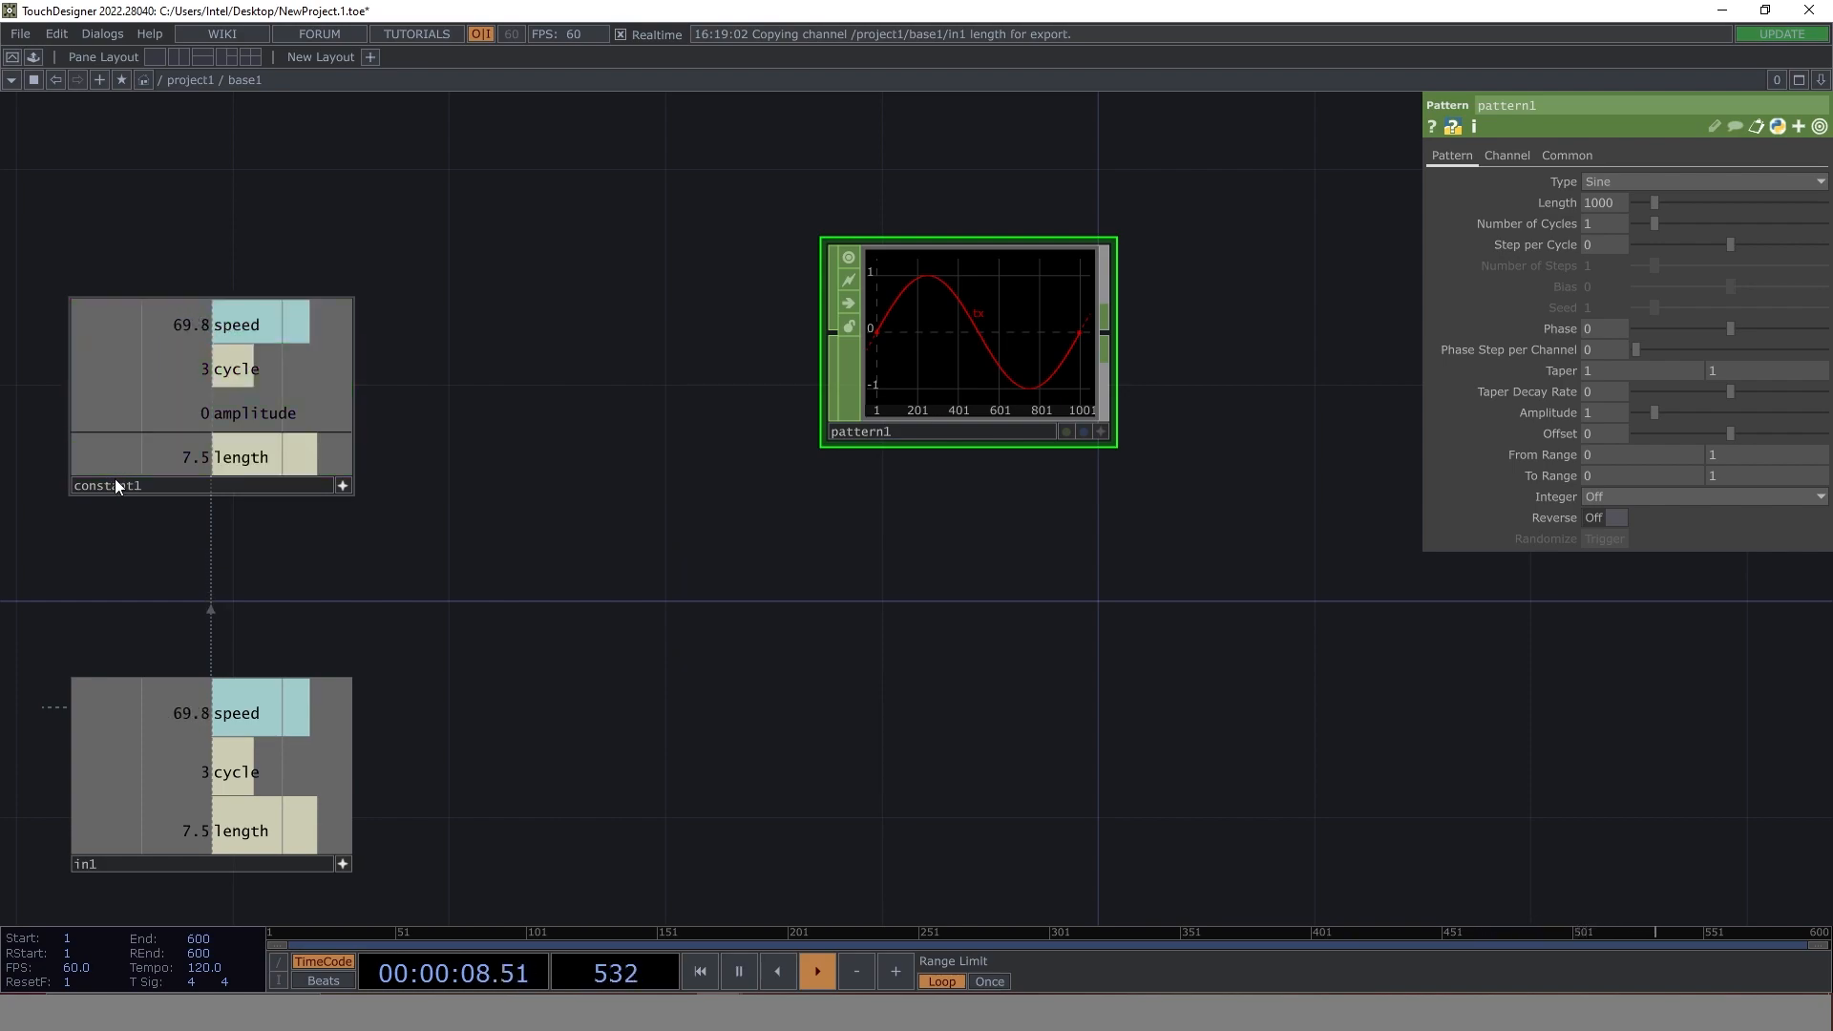
pyautogui.moveTo(340, 358); pyautogui.dragTo(1618, 229)
pyautogui.click(1619, 227)
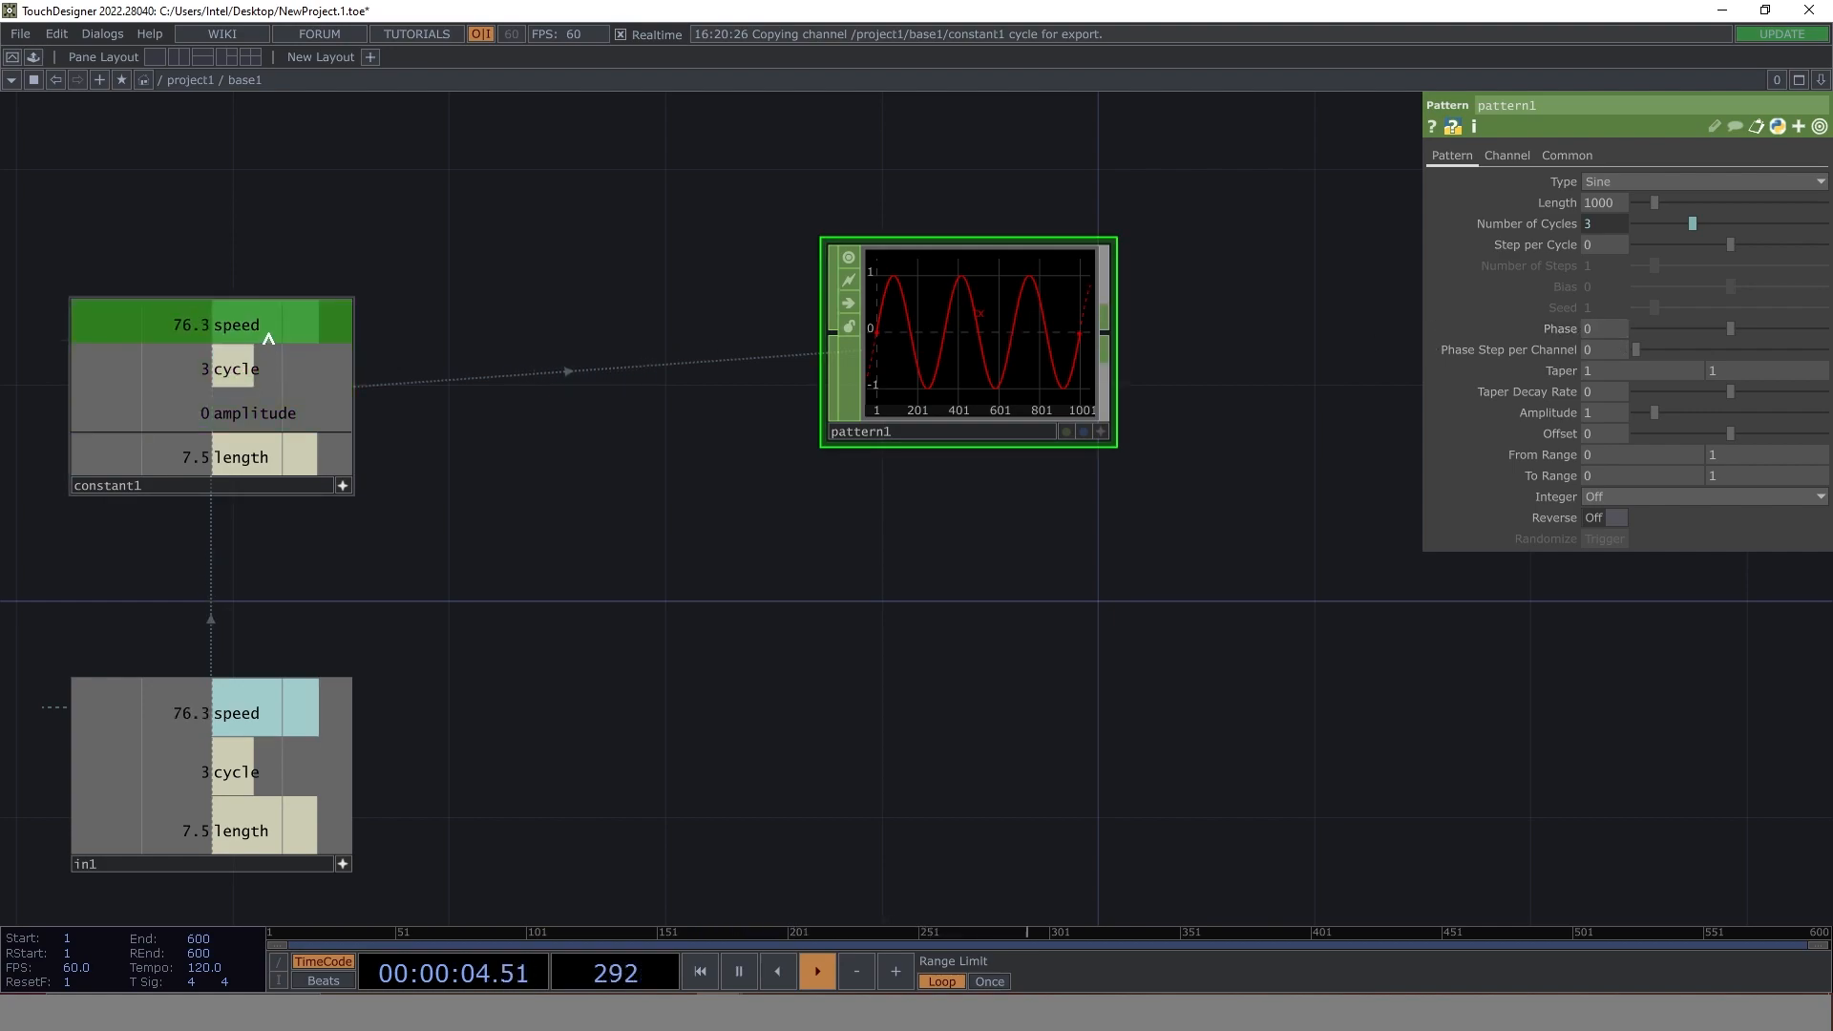
pyautogui.moveTo(293, 327); pyautogui.dragTo(1637, 321)
pyautogui.click(1636, 319)
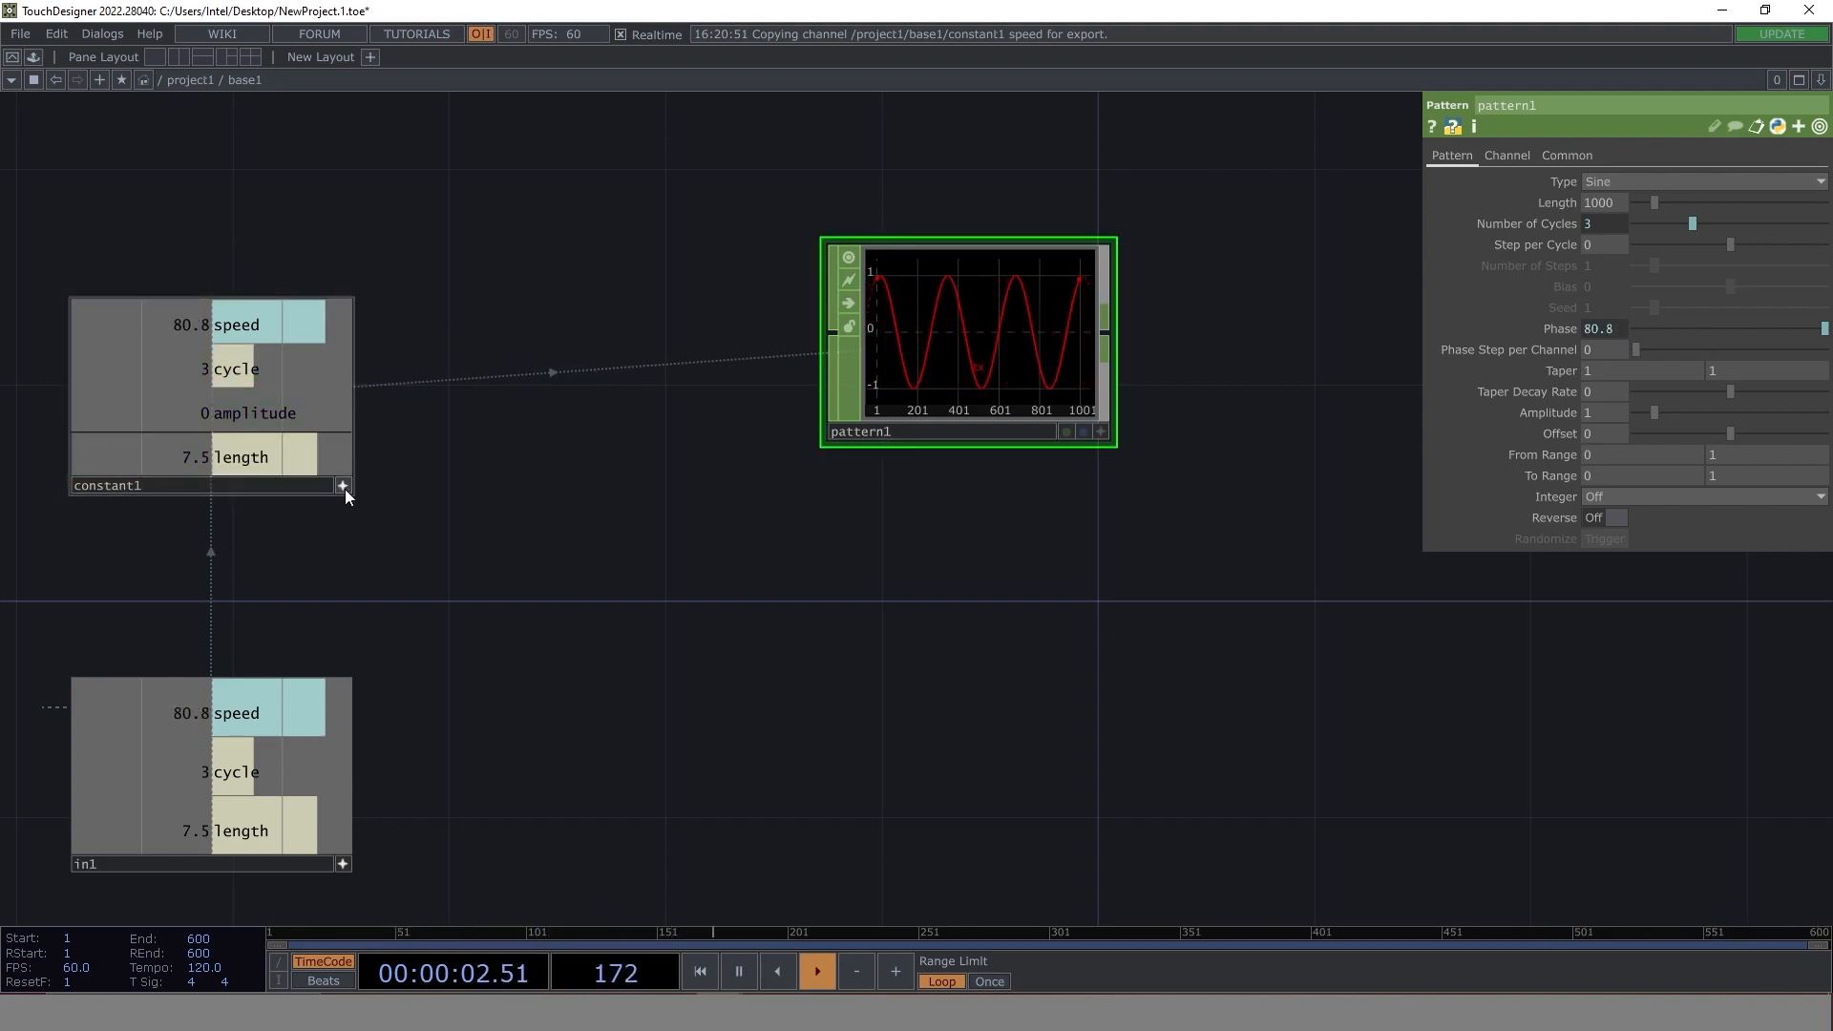
# - Set the amplitude channel of constant1 inside base1 to 1
pyautogui.click(224, 410)
pyautogui.click(1709, 223)
pyautogui.write('1')
pyautogui.press('Return')
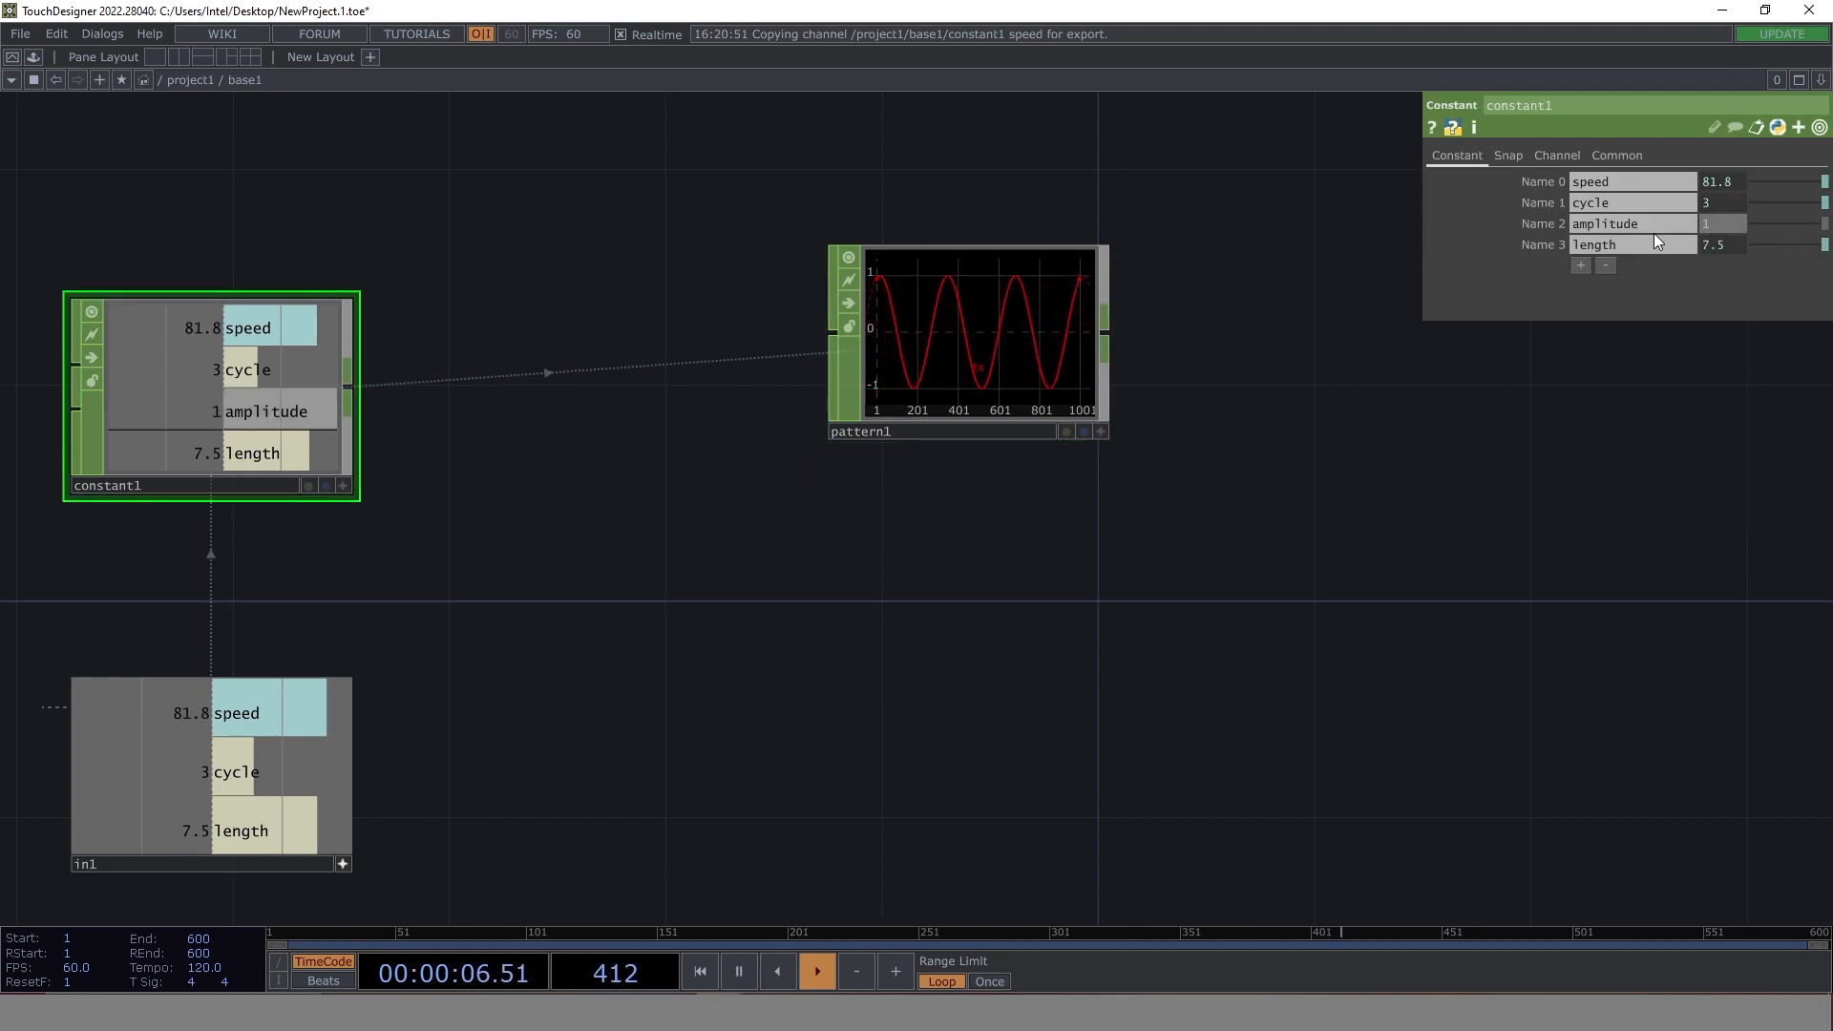
# - Link pattern1's Amplitude to constant1's amplitude channel by CHOP reference
pyautogui.click(951, 328)
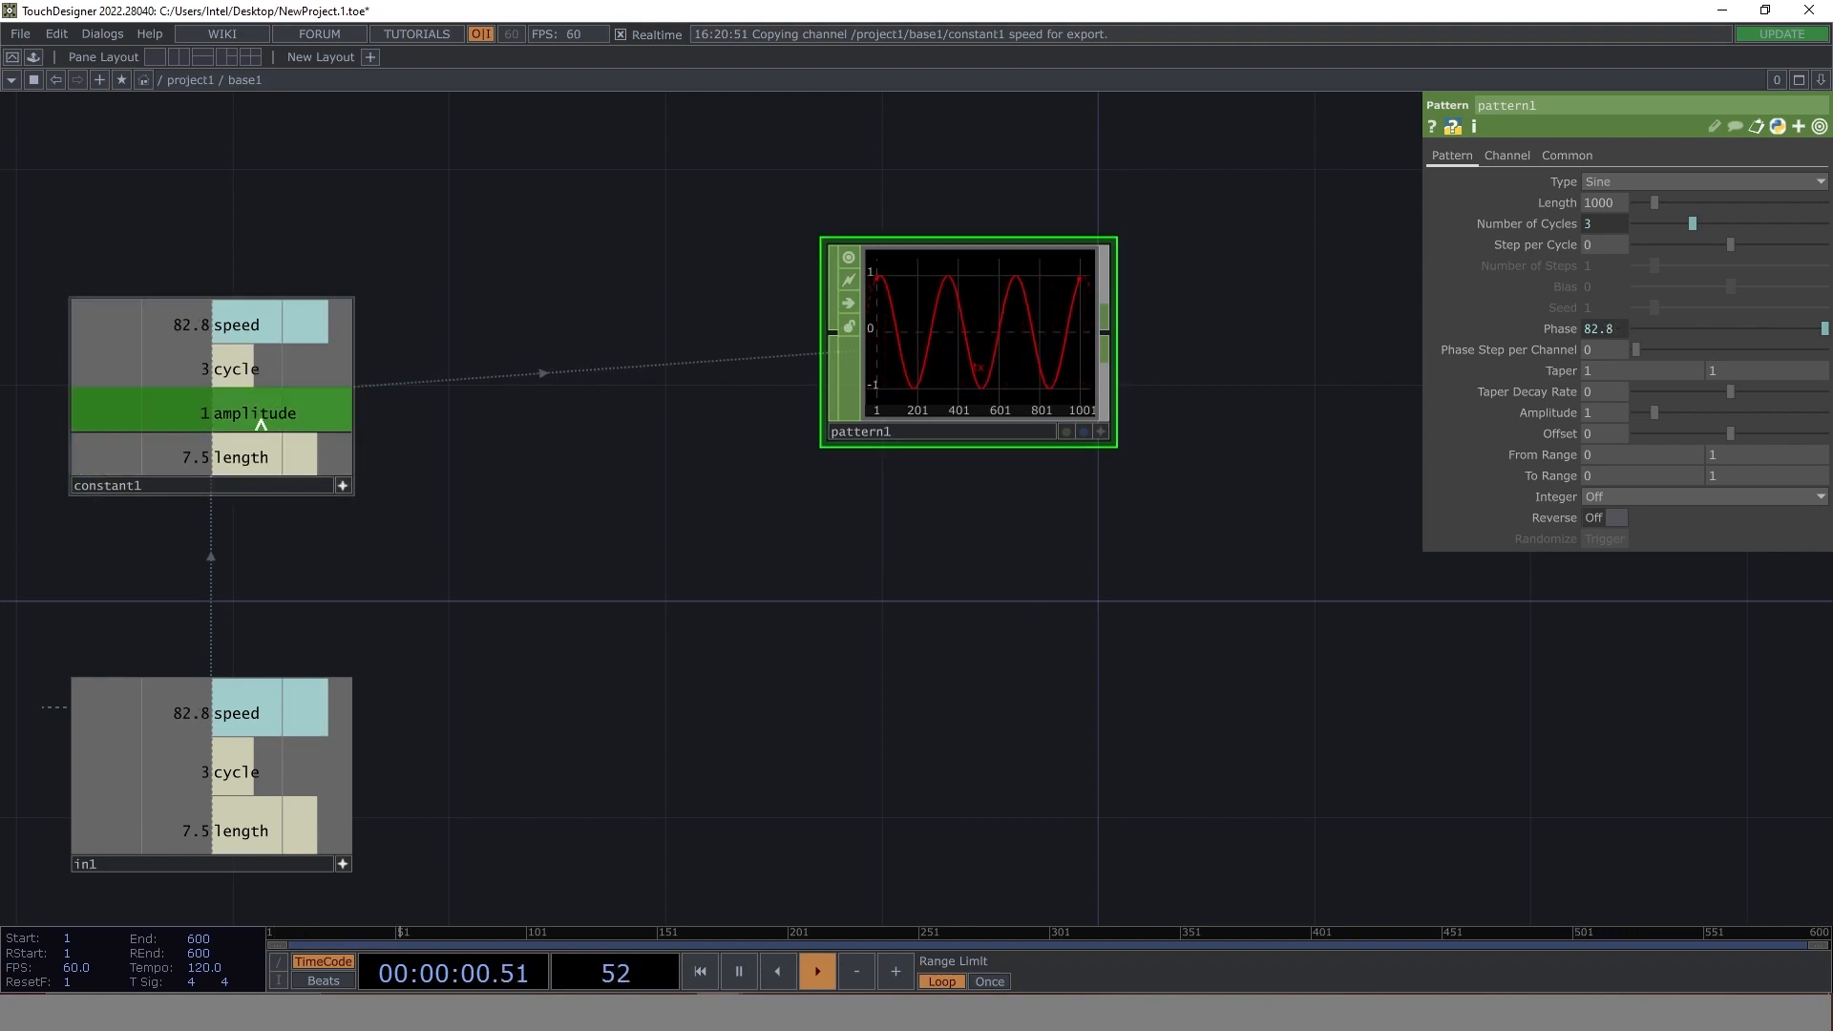
pyautogui.moveTo(260, 423); pyautogui.dragTo(1585, 420)
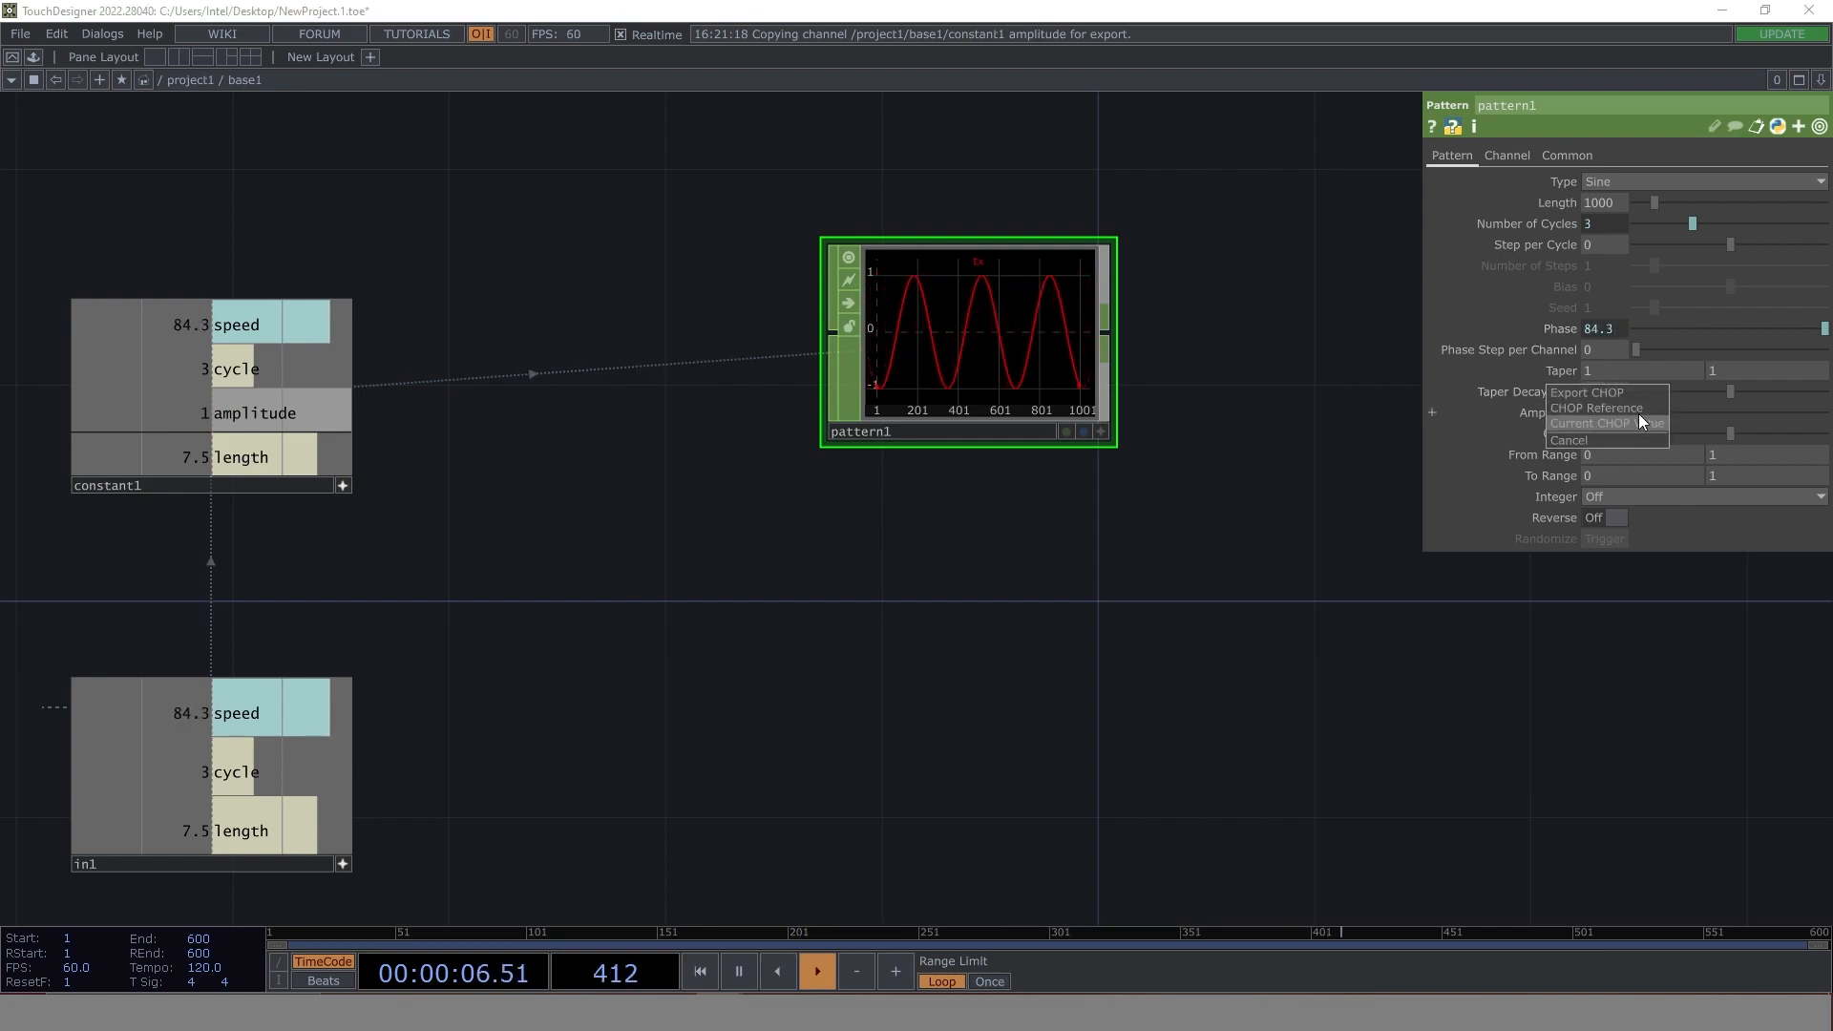
pyautogui.click(1636, 409)
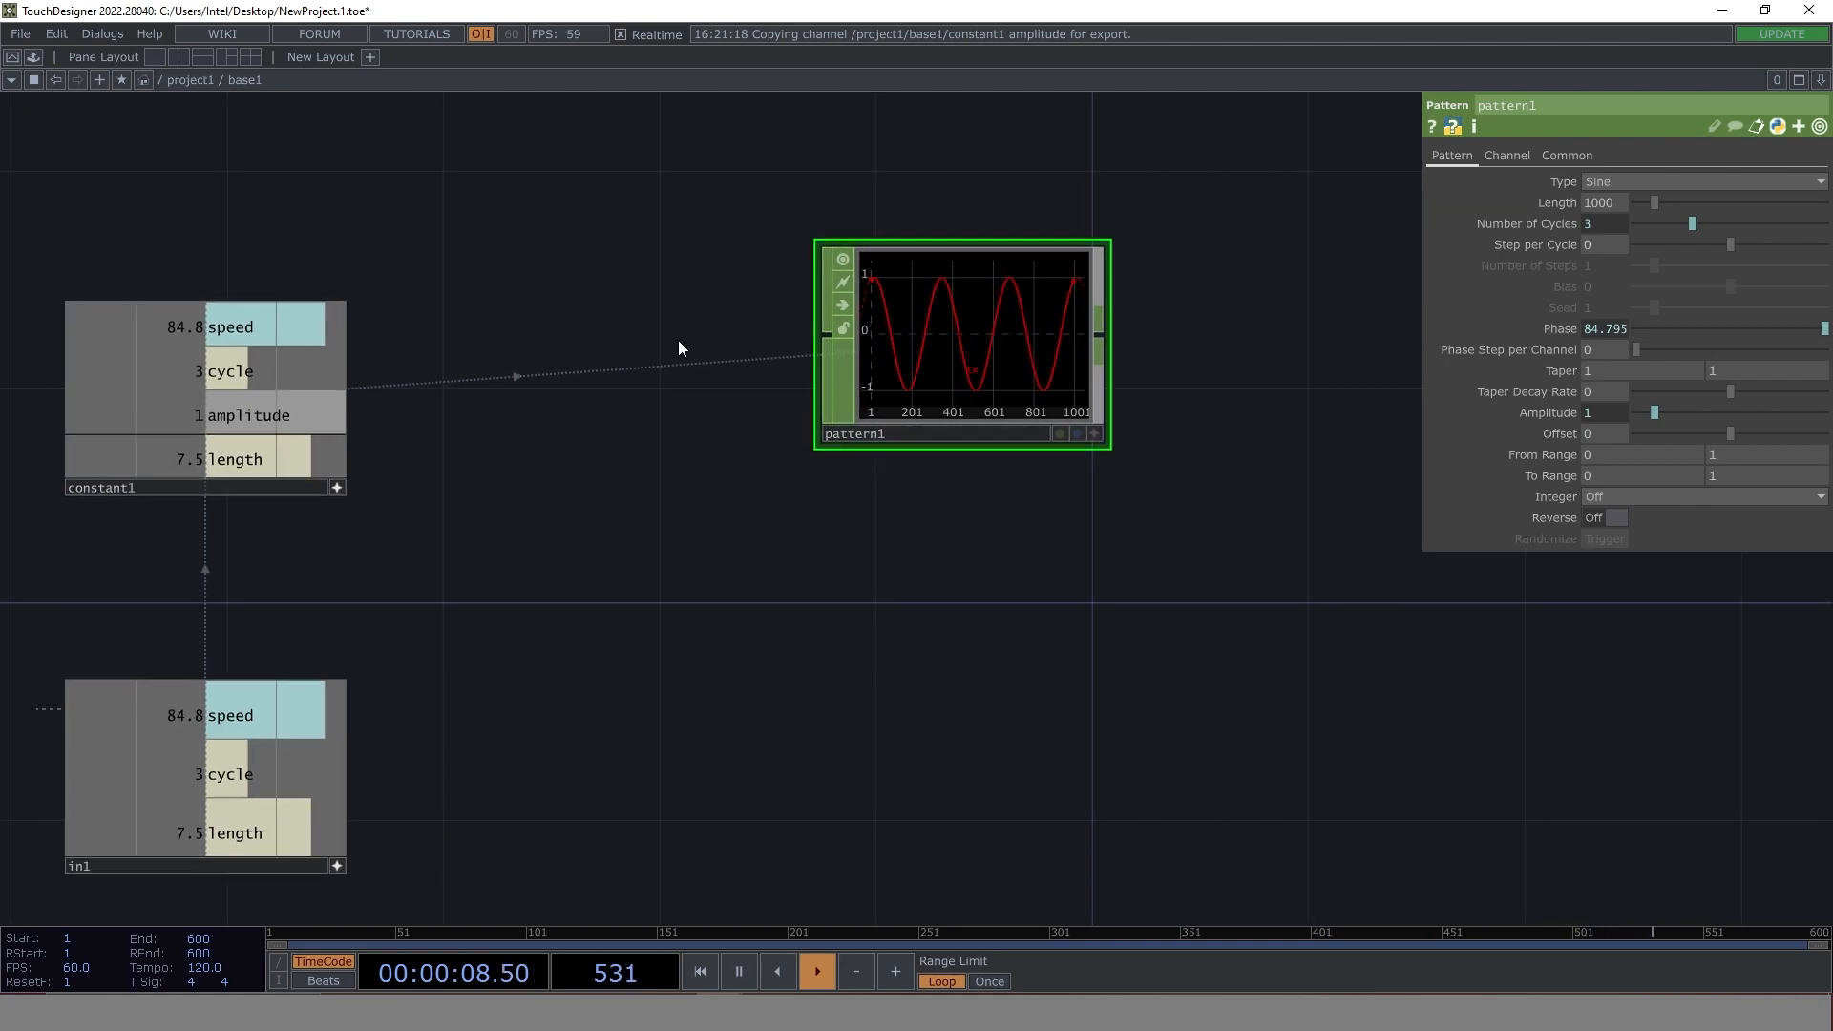
# - Duplicate pattern1 below itself and set the copy's channel name to ty
pyautogui.moveTo(1114, 600); pyautogui.dragTo(900, 597)
pyautogui.hotkey('ctrl', 'c')
pyautogui.hotkey('ctrl', 'v')
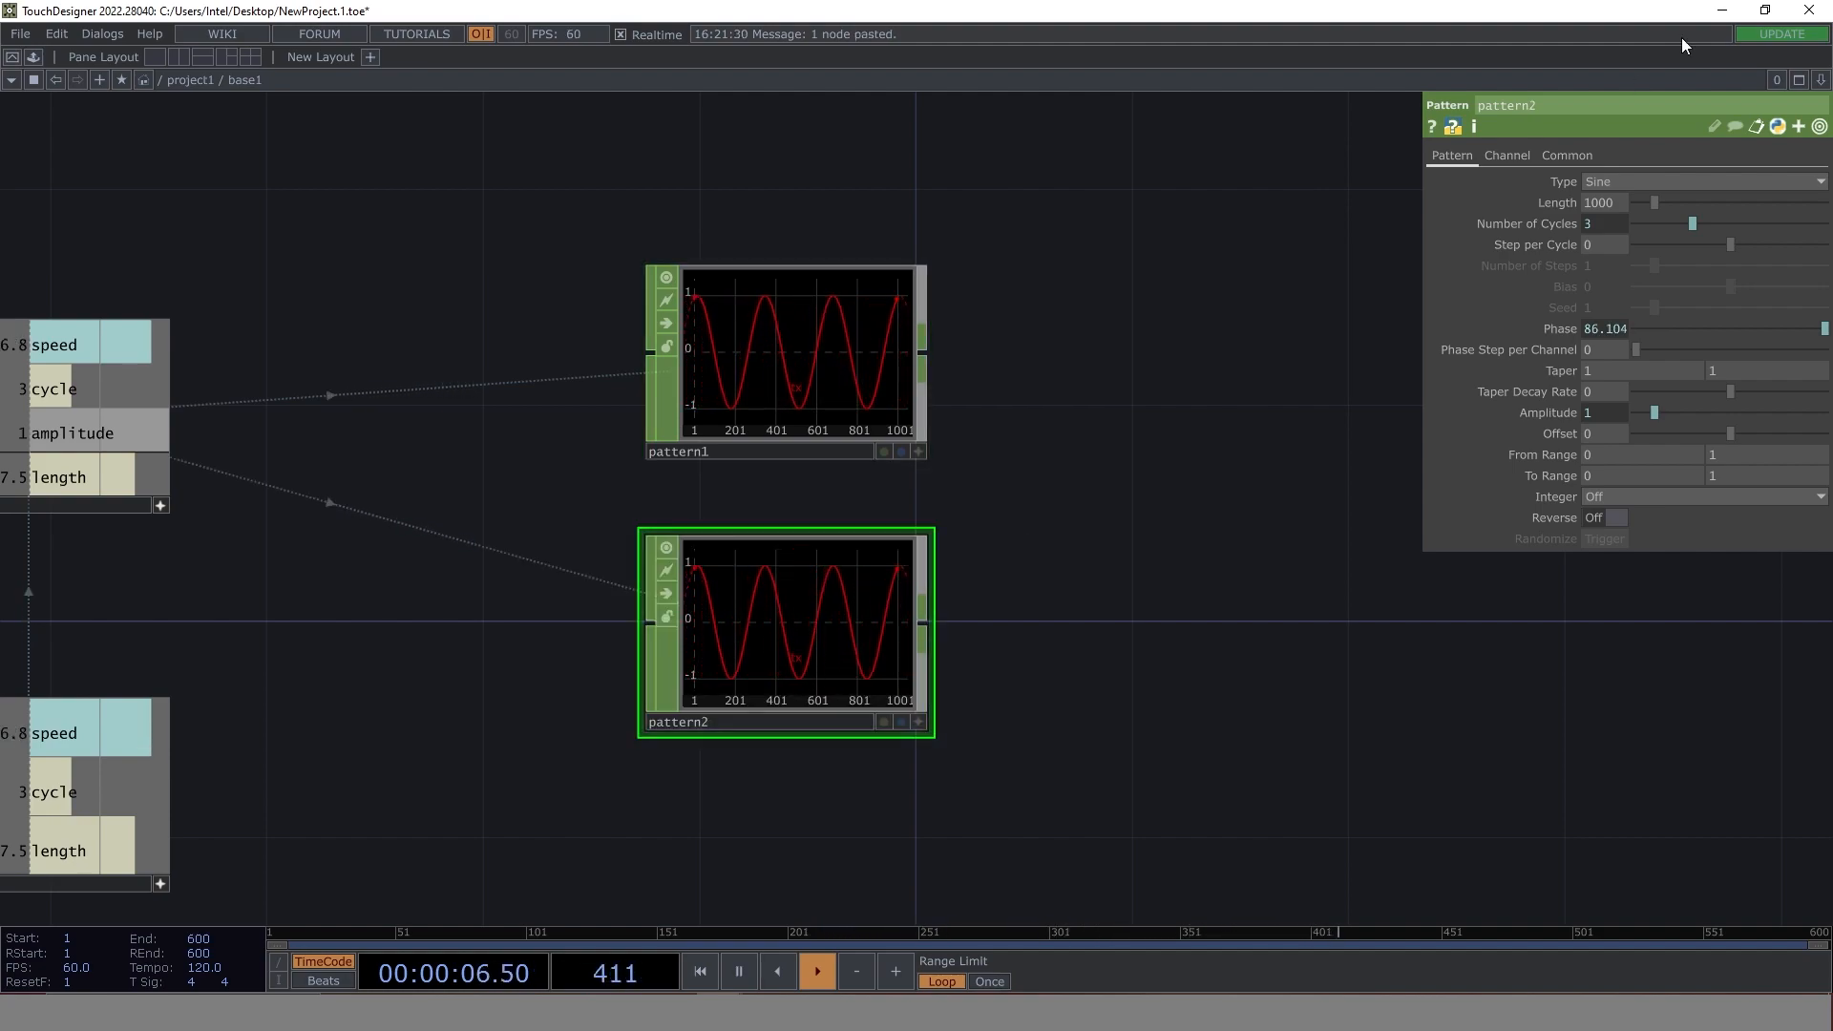
pyautogui.click(1507, 155)
pyautogui.write('ty')
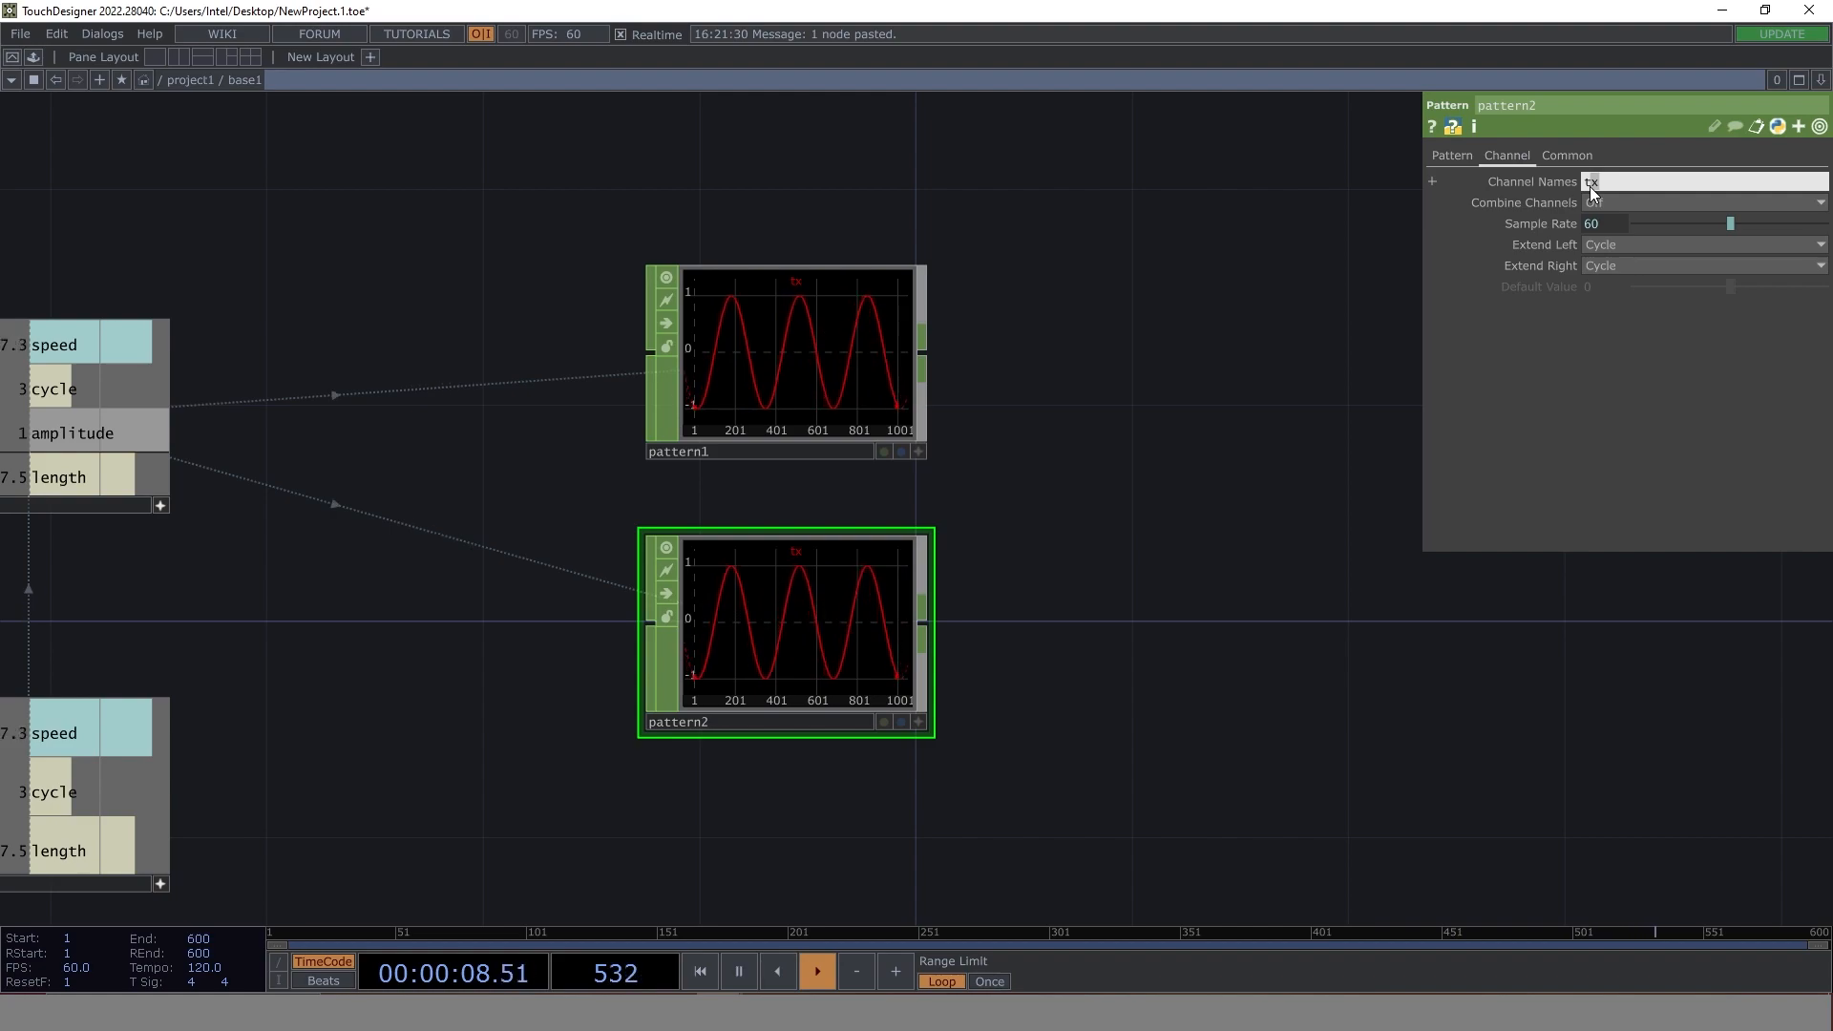
pyautogui.press('Return')
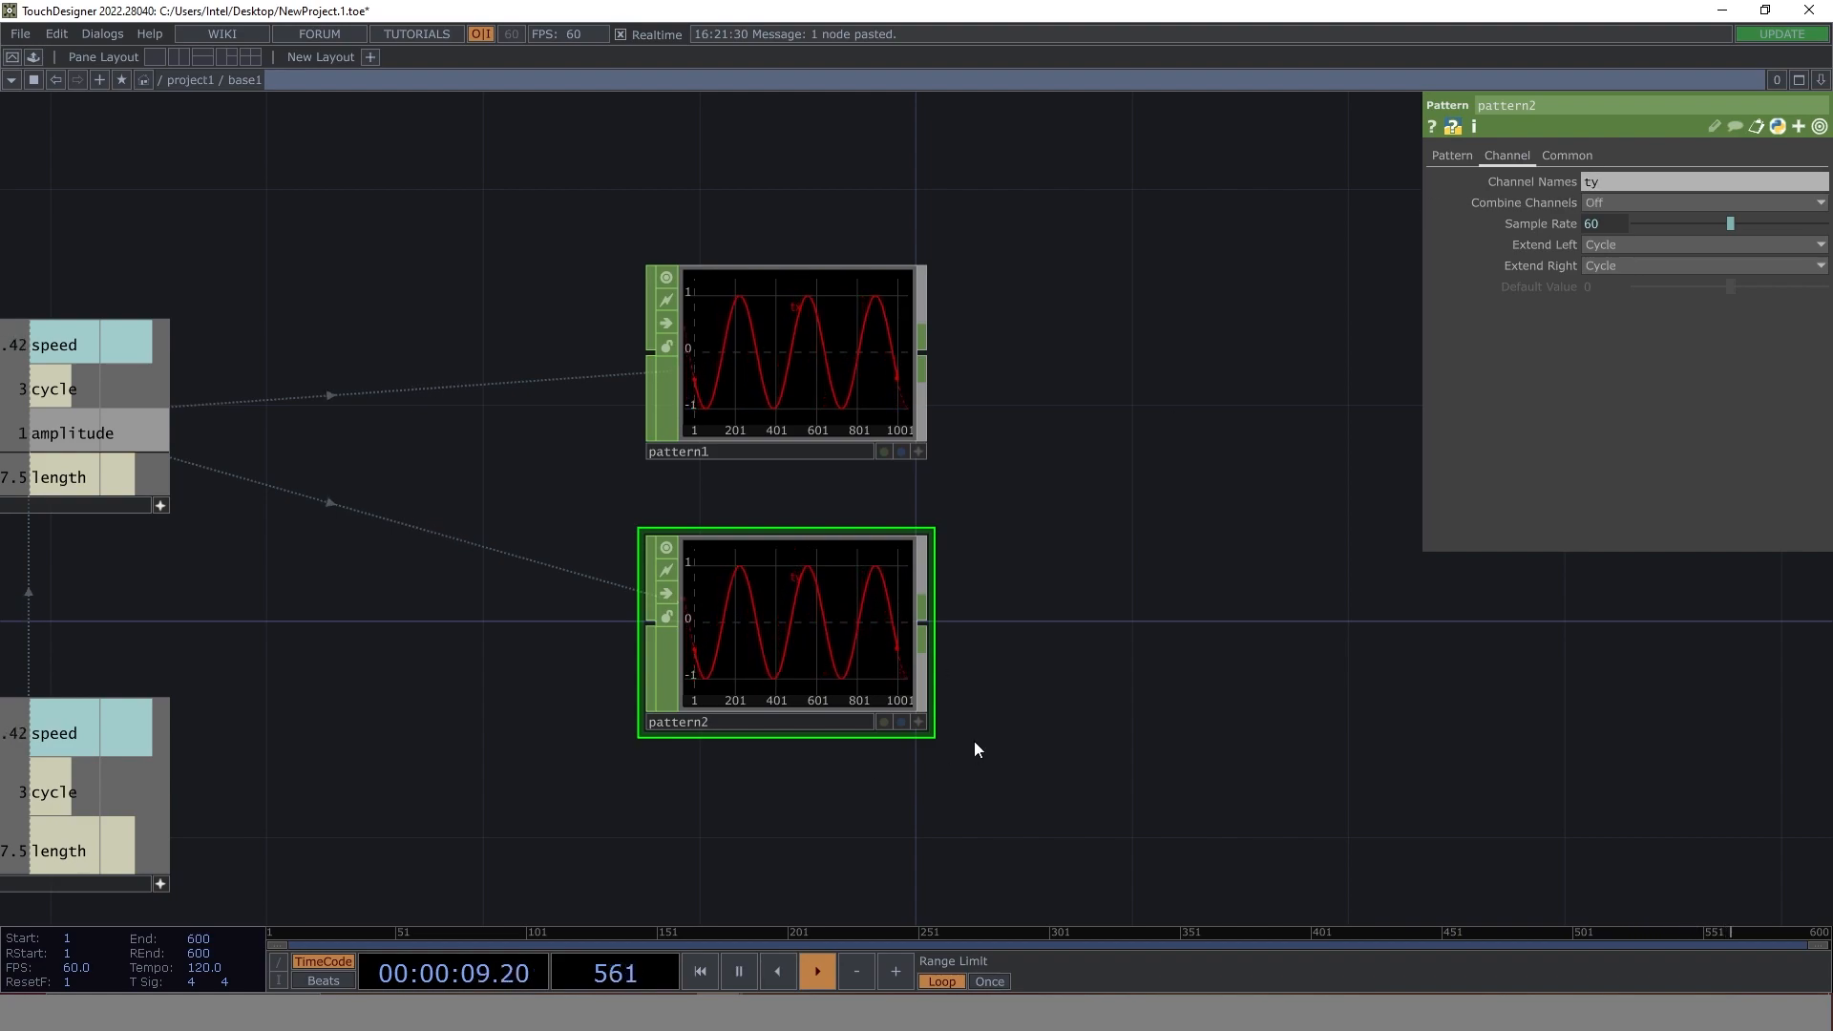
# - Set pattern2's waveform type to Cosine
pyautogui.click(1452, 152)
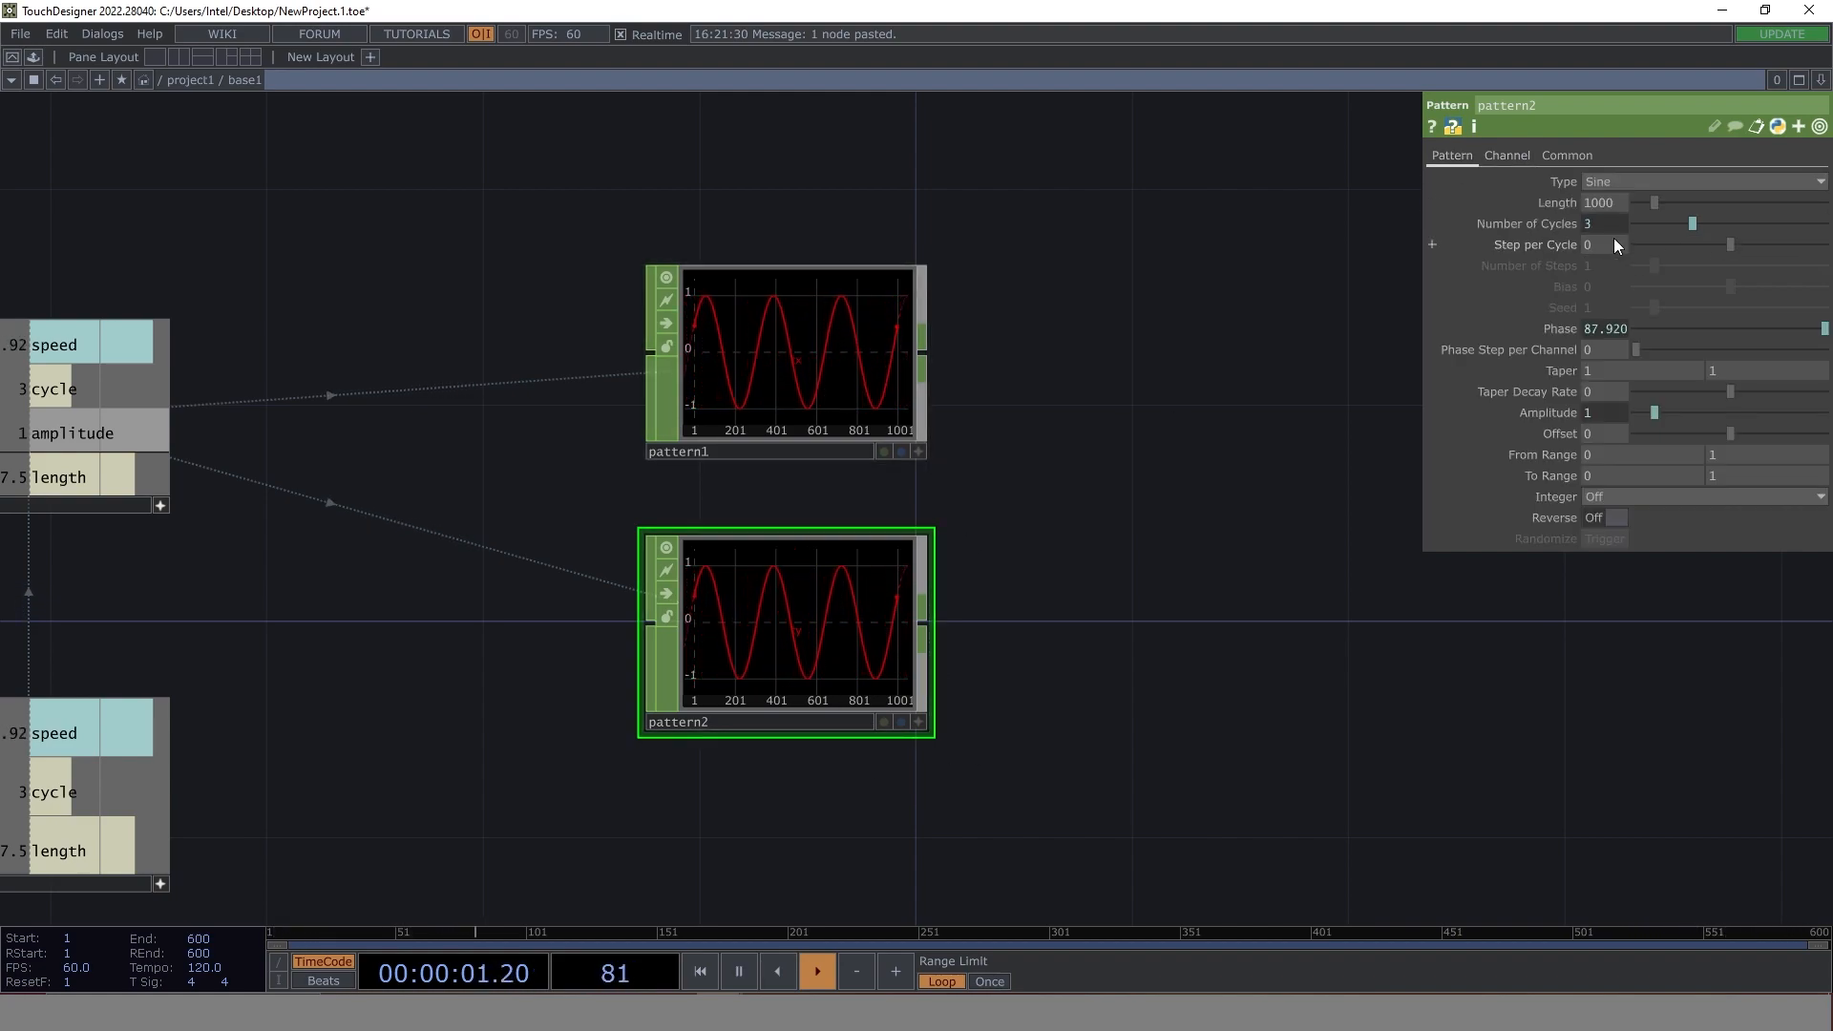
pyautogui.click(1627, 181)
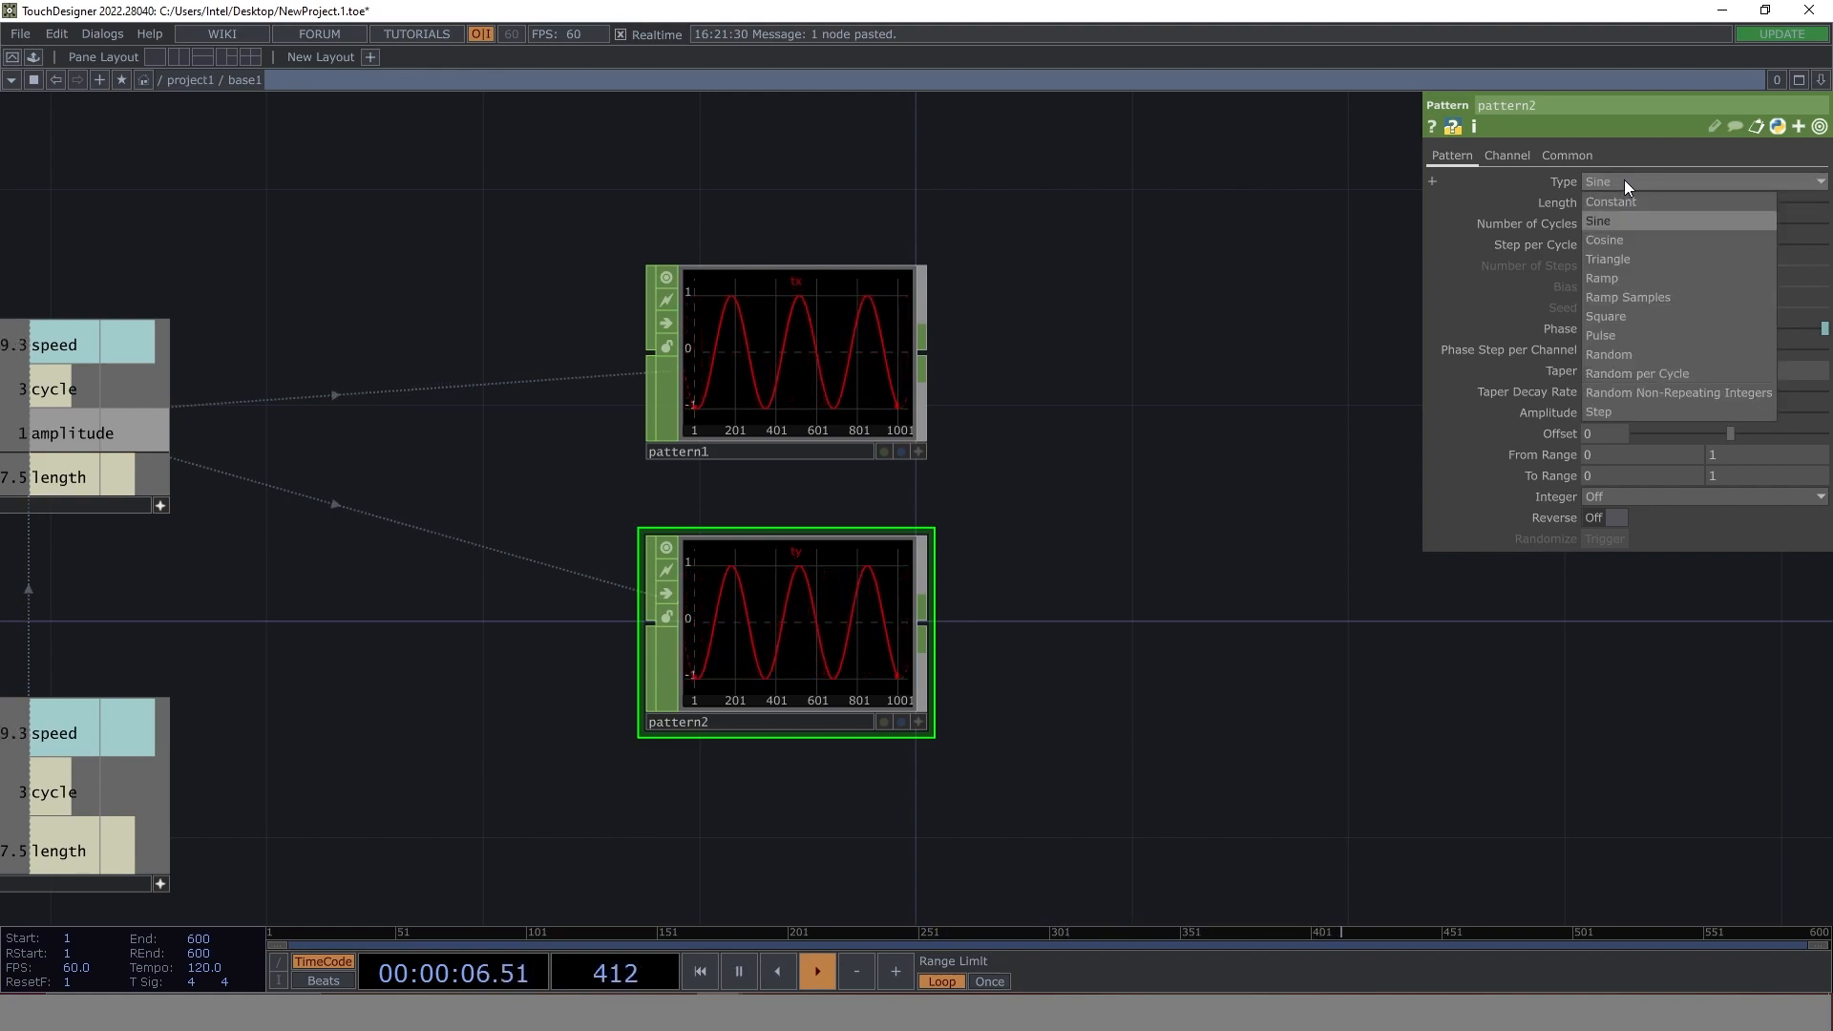
pyautogui.click(1623, 241)
# - Add a Merge CHOP after the two Pattern CHOPs and wire pattern1 and pattern2 into it
pyautogui.moveTo(1092, 551); pyautogui.dragTo(942, 479)
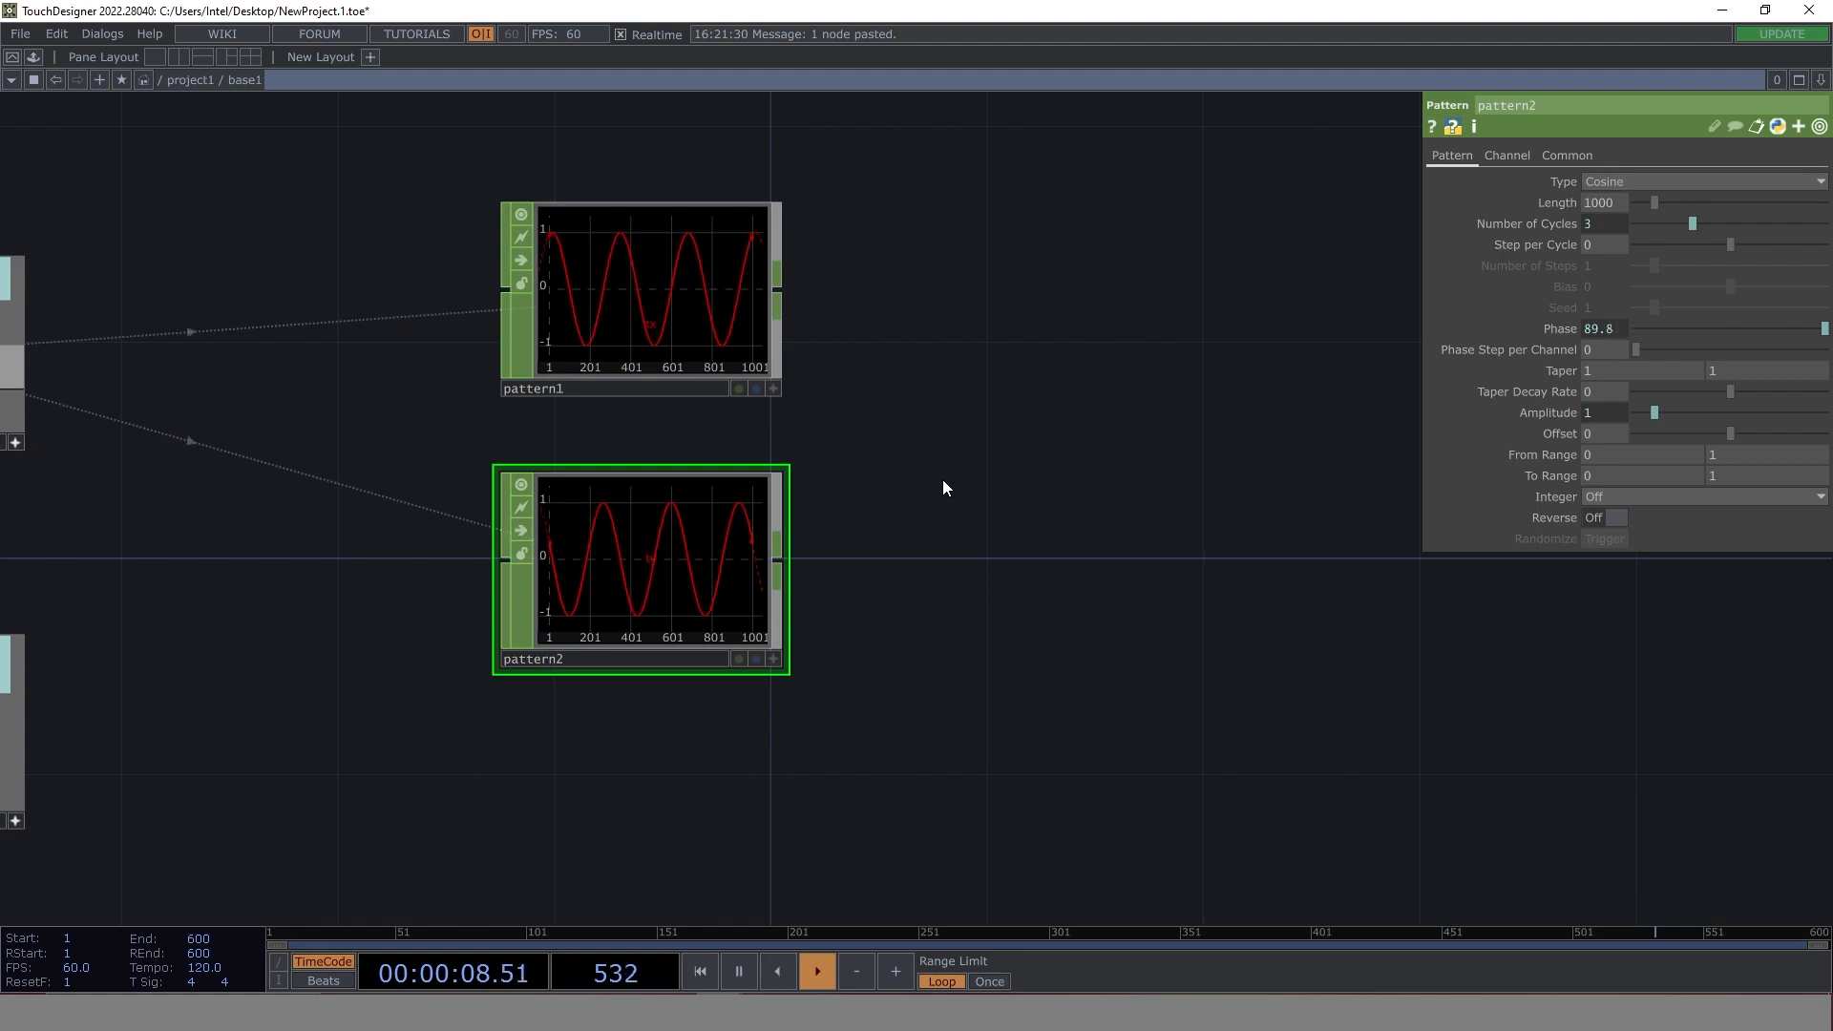
pyautogui.press('Tab')
pyautogui.write('mer')
pyautogui.click(1014, 291)
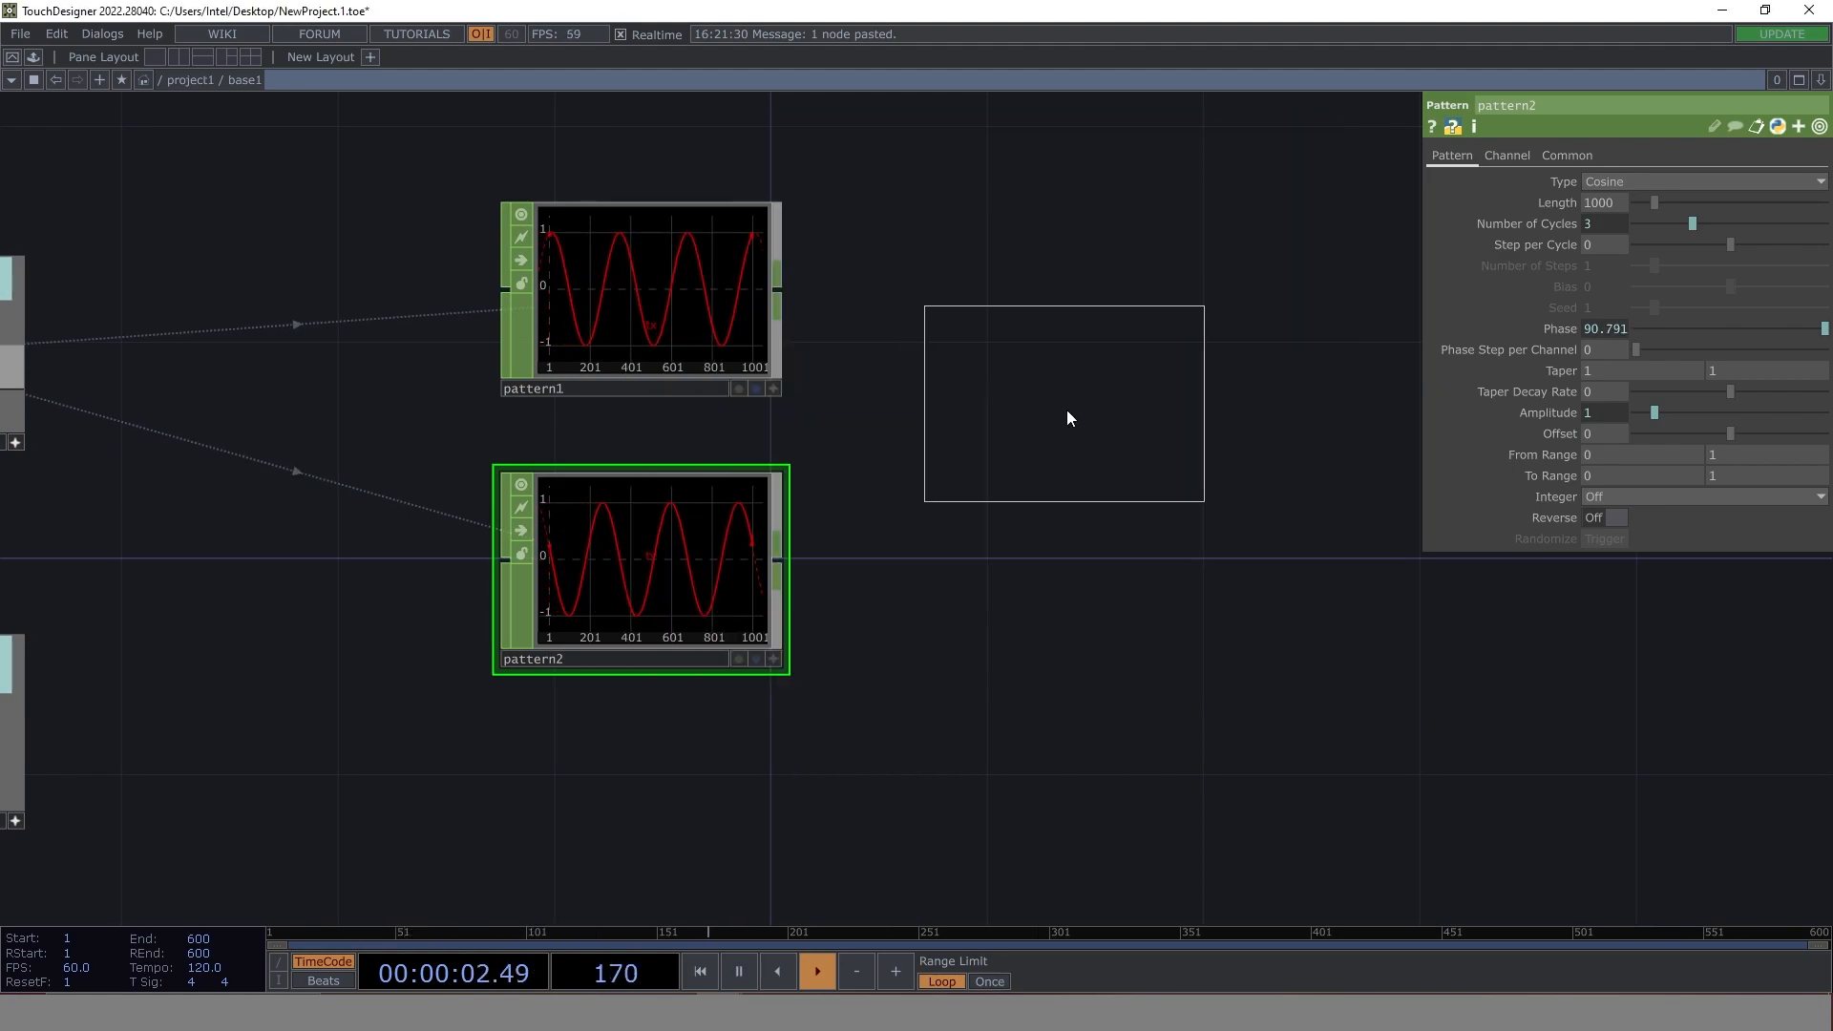
pyautogui.click(1127, 463)
pyautogui.click(778, 289)
pyautogui.click(993, 448)
pyautogui.click(777, 559)
pyautogui.click(992, 468)
# - Add a second Constant CHOP above merge1 with two channels named tx and ty
pyautogui.moveTo(1307, 373); pyautogui.dragTo(1089, 427)
pyautogui.scroll(-3, 1088, 428)
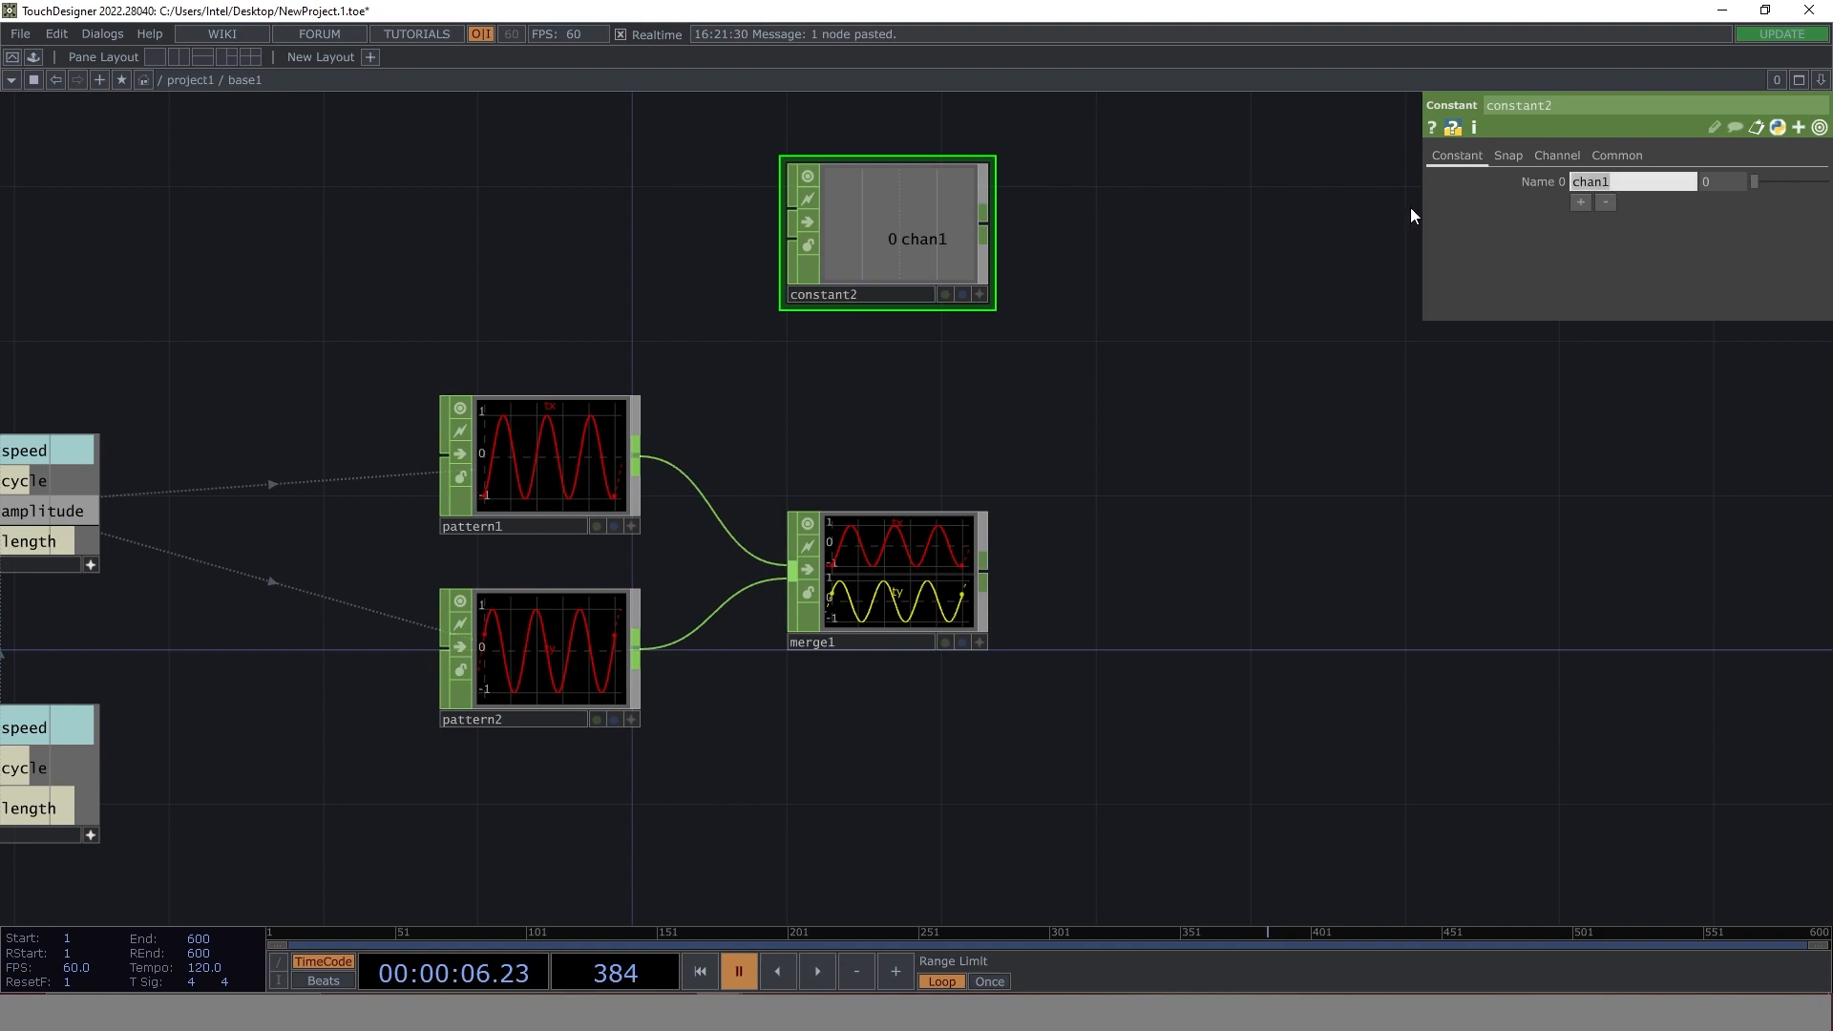
pyautogui.write('tx')
pyautogui.press('Return')
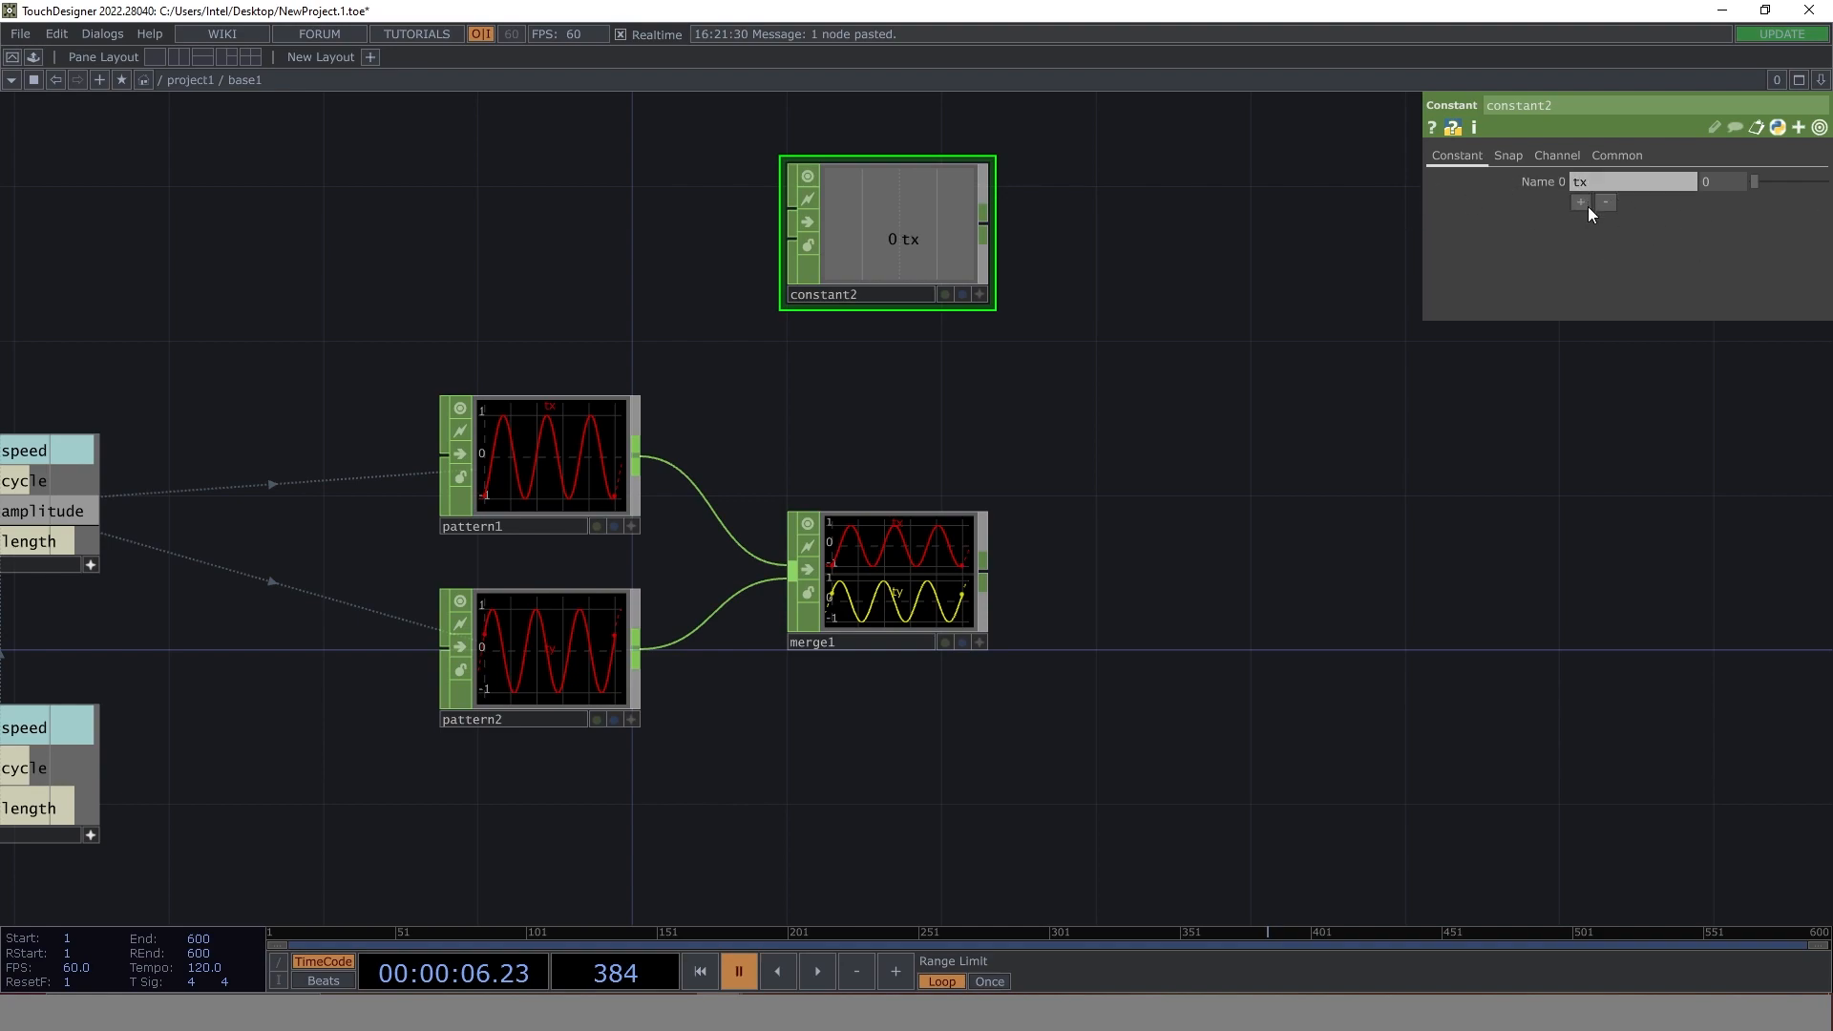
pyautogui.click(1581, 202)
pyautogui.click(1622, 203)
pyautogui.write('ty')
pyautogui.press('Return')
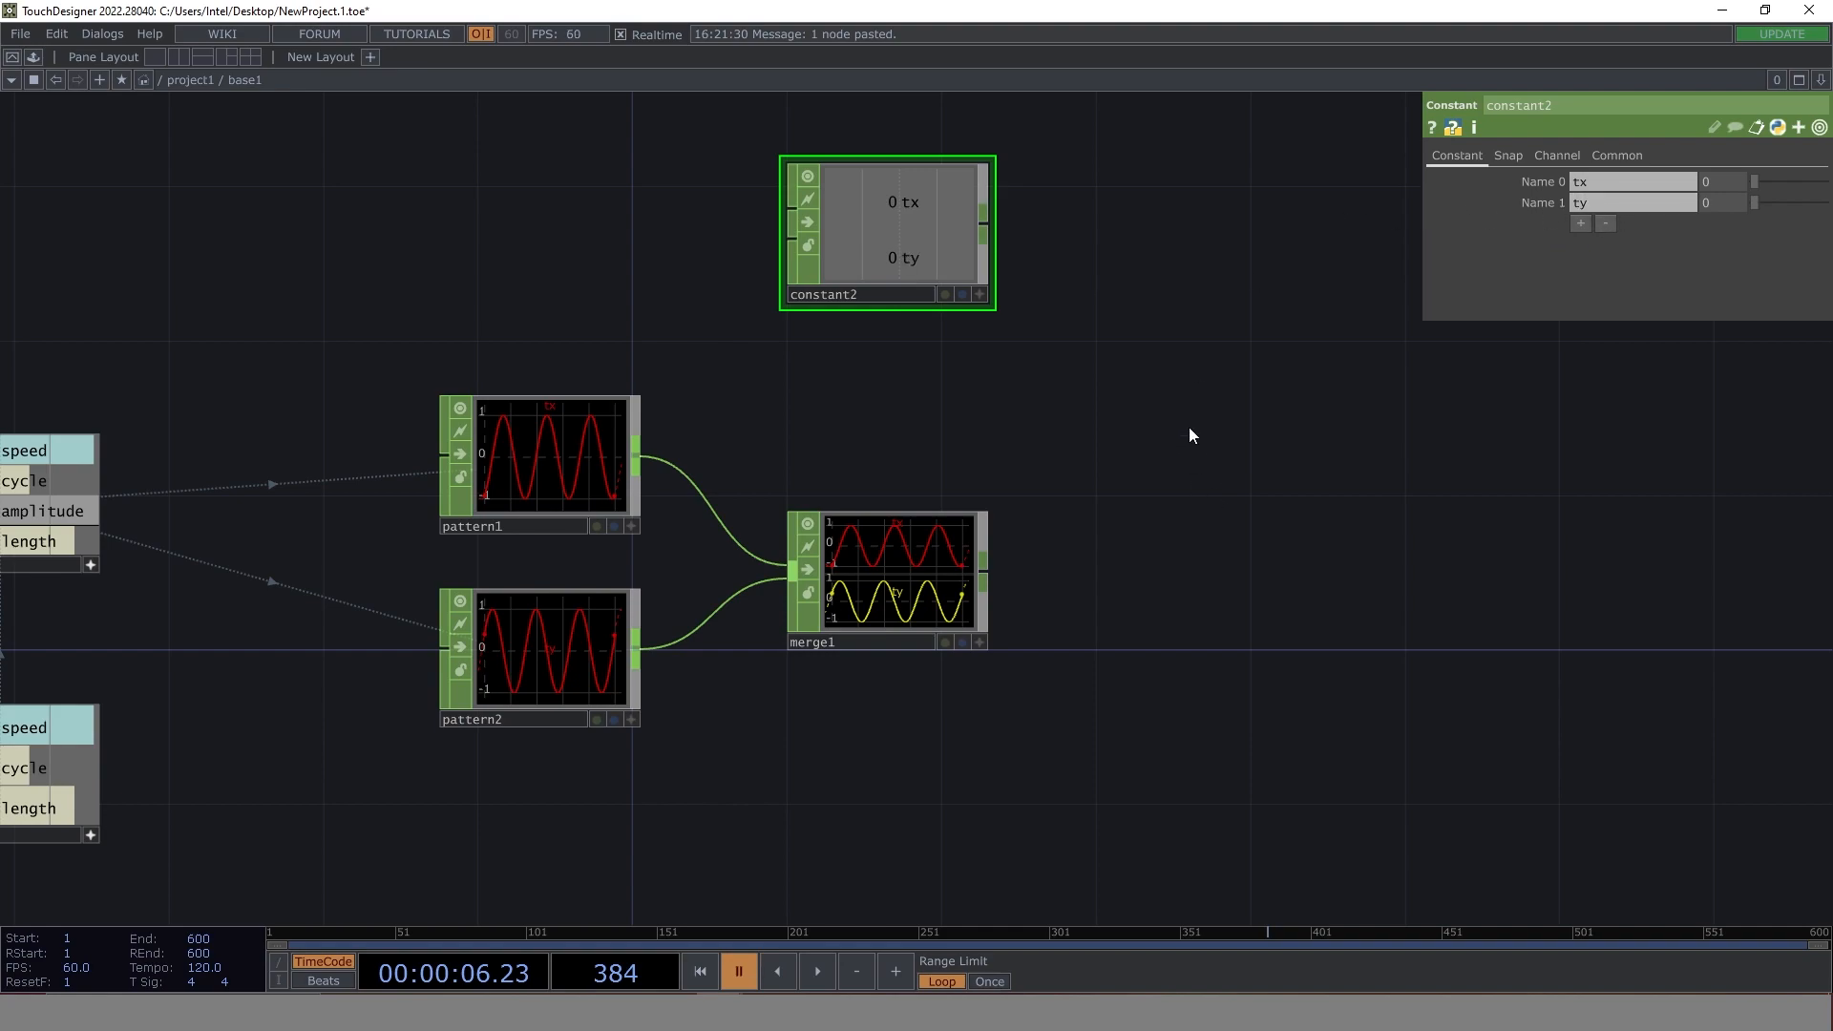
# - Add a Bind CHOP, wire constant2 and merge1 into it, and resume timeline playback
pyautogui.press('Tab')
pyautogui.write('bin')
pyautogui.click(942, 624)
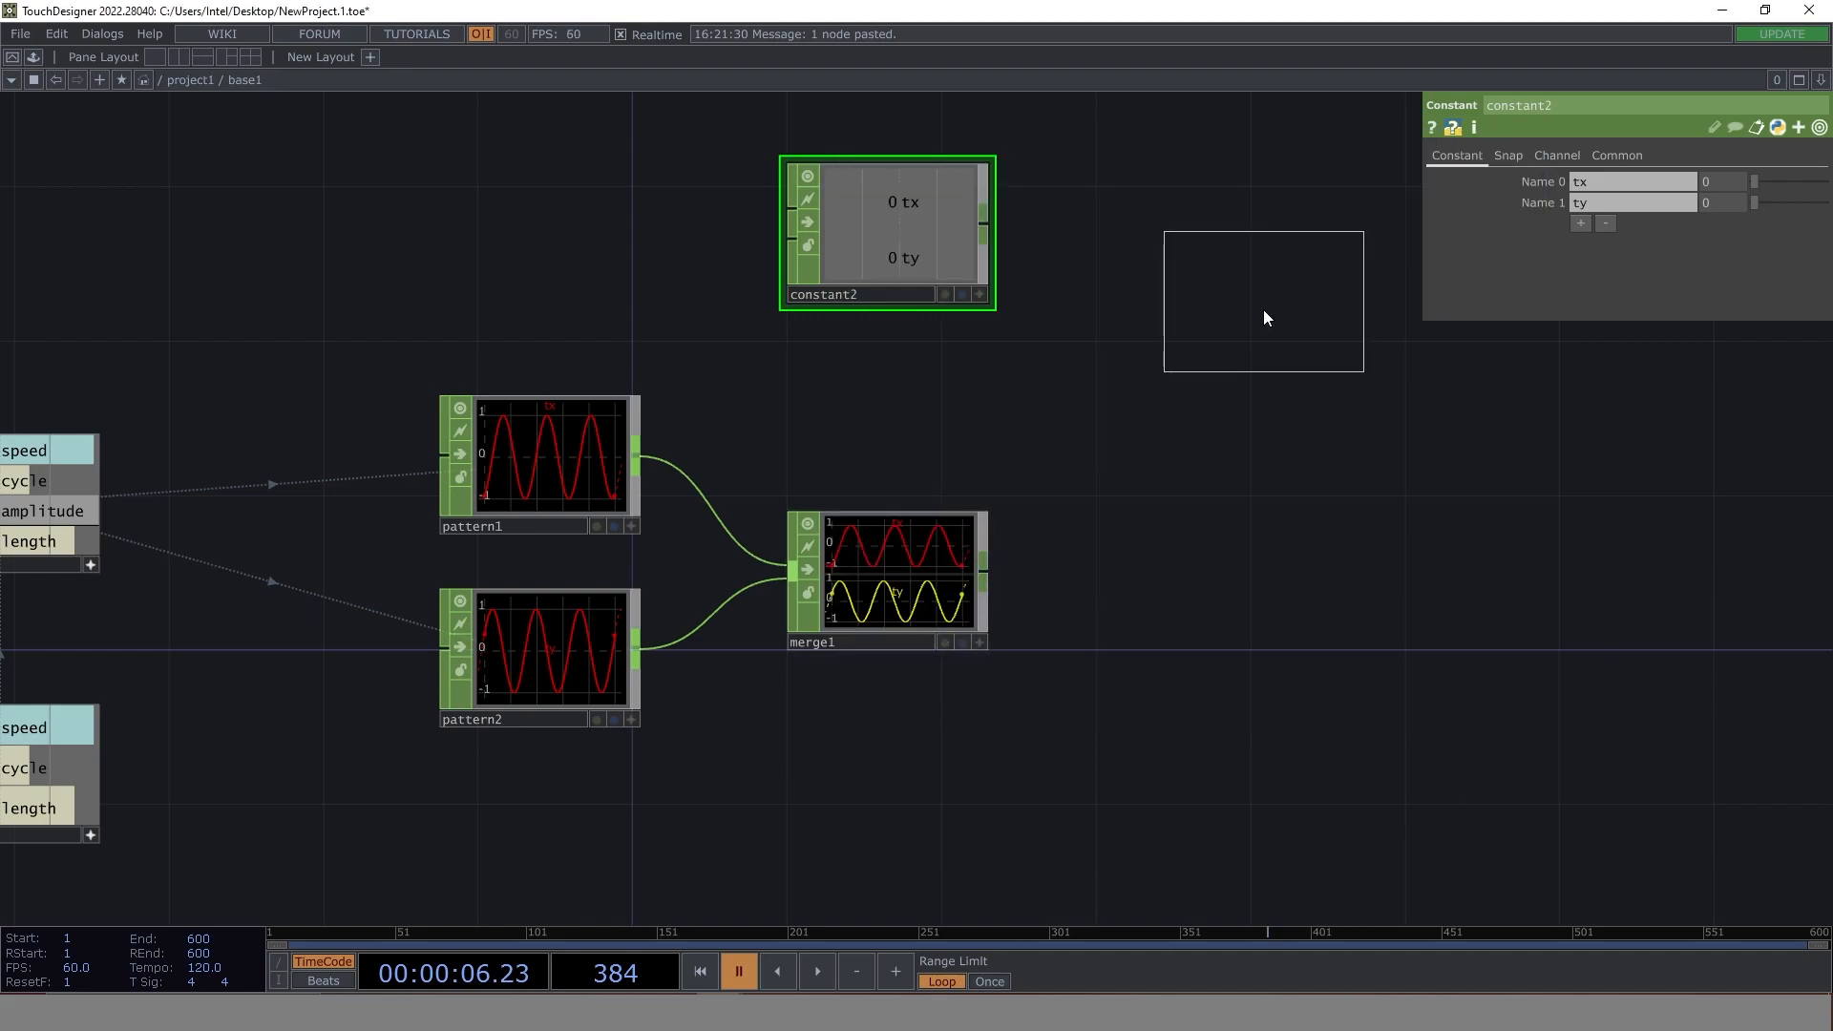
pyautogui.click(1234, 458)
pyautogui.moveTo(987, 223); pyautogui.dragTo(1139, 454)
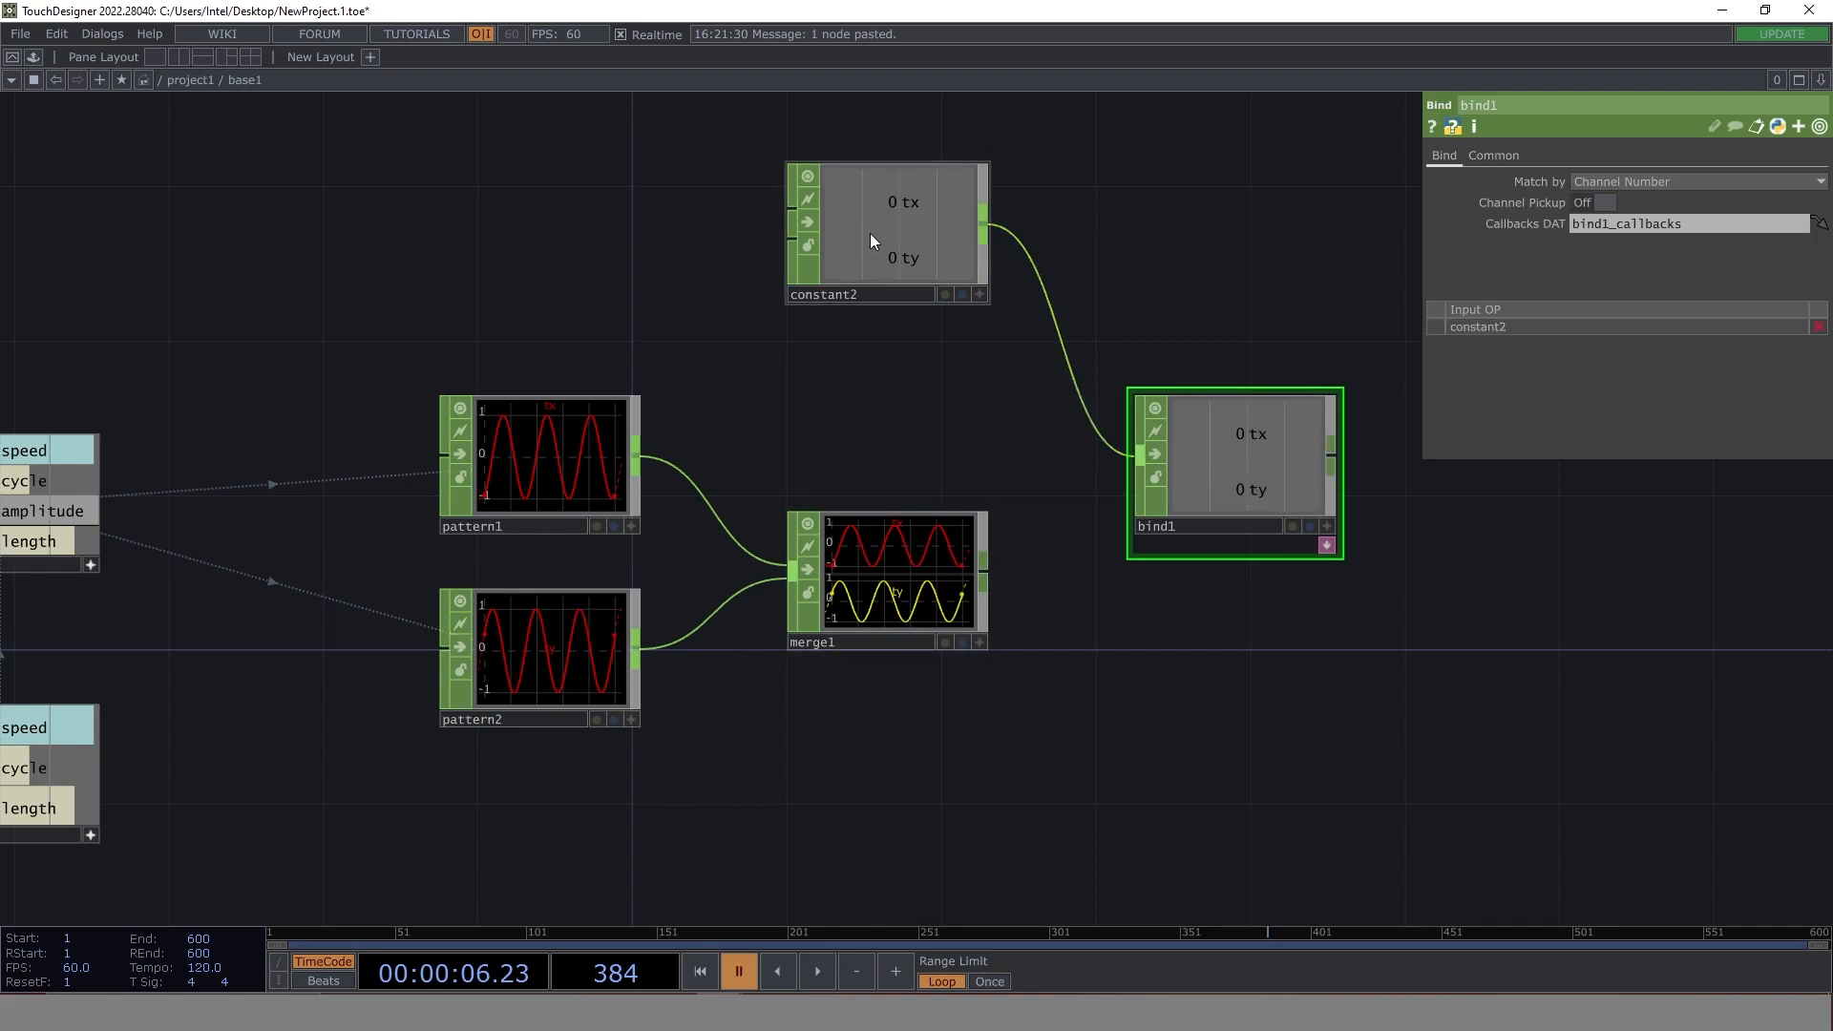
pyautogui.moveTo(986, 571); pyautogui.dragTo(1142, 462)
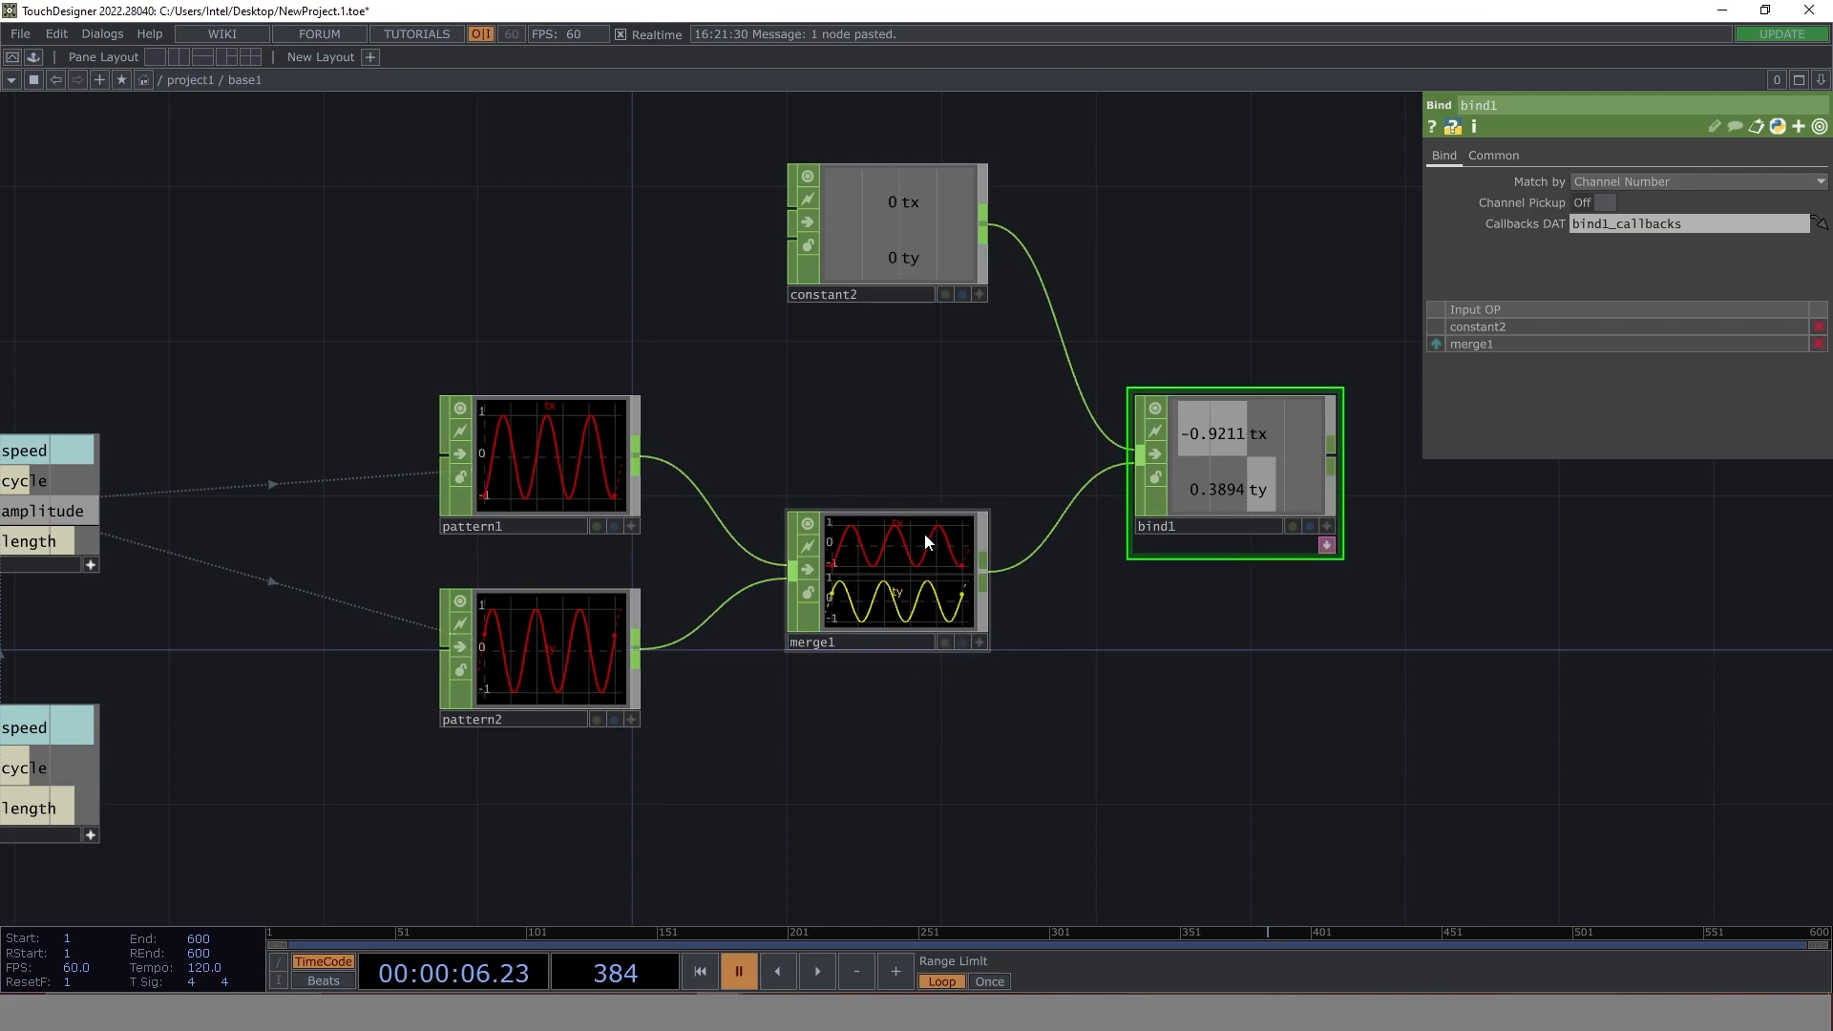
pyautogui.click(820, 971)
# - Add a Null CHOP connected to bind1's output
pyautogui.moveTo(1348, 700); pyautogui.dragTo(1124, 676)
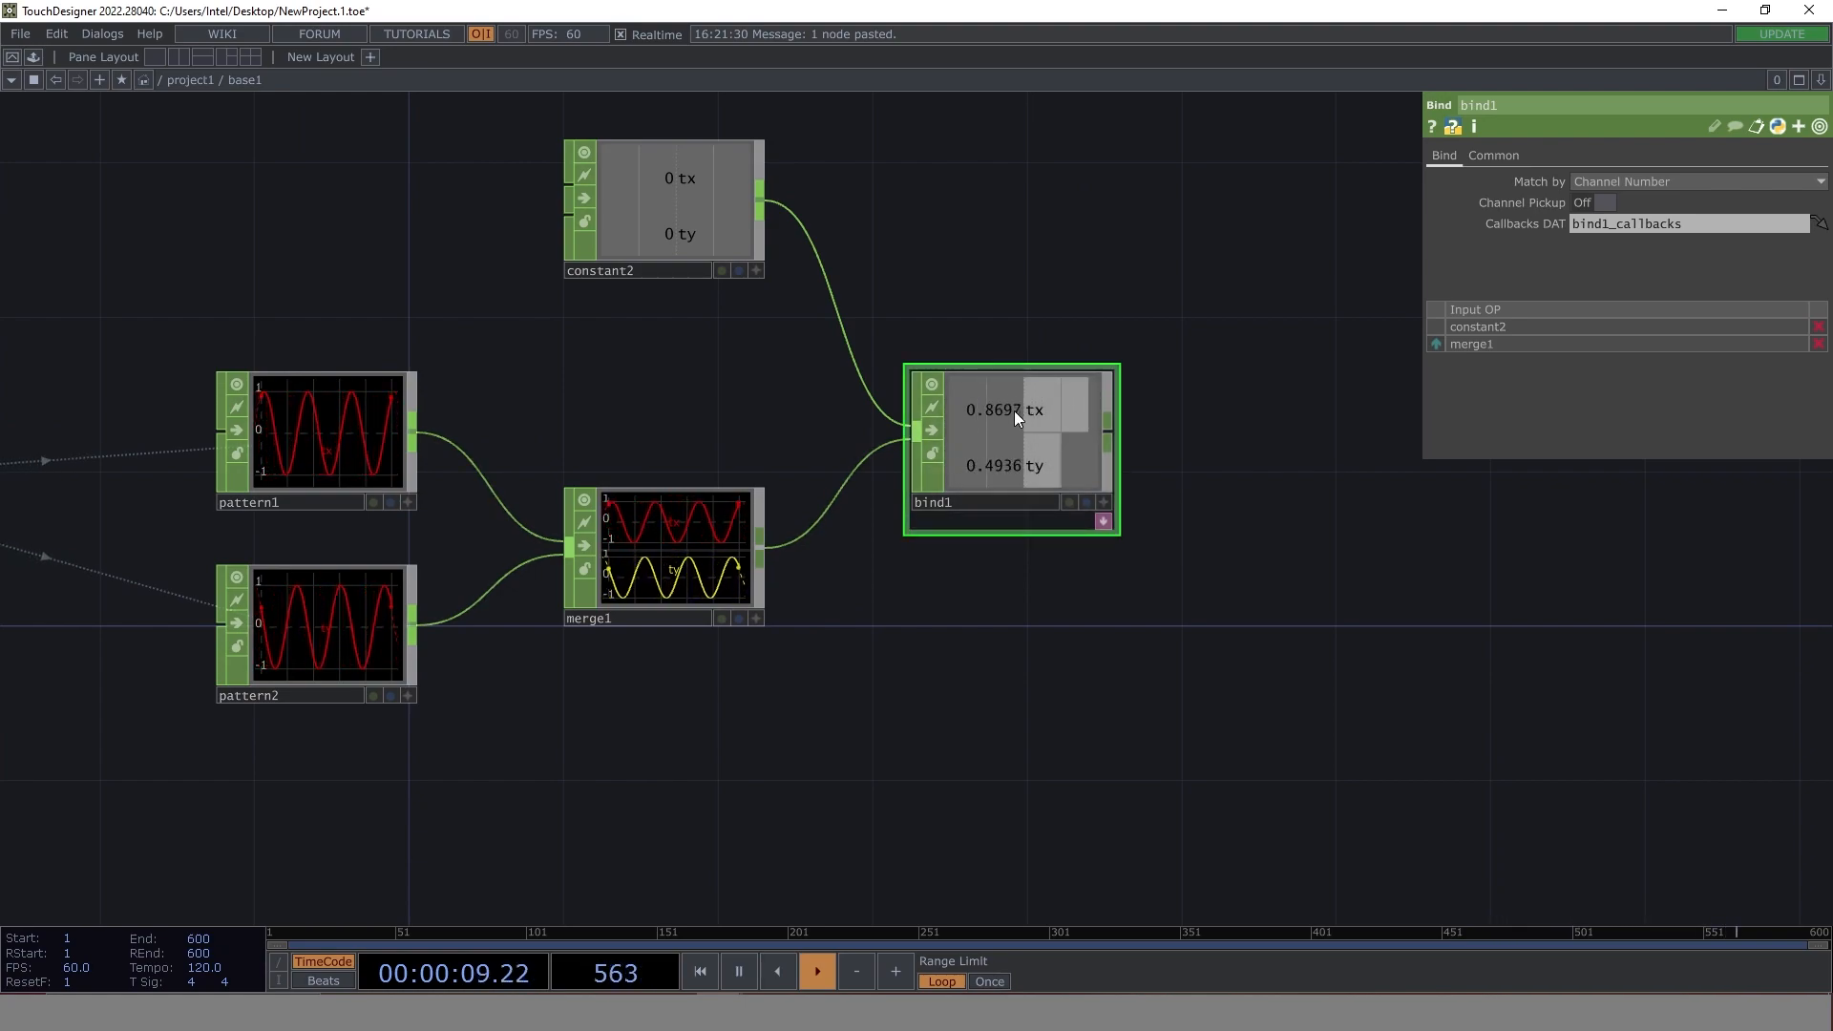
pyautogui.moveTo(1075, 349); pyautogui.dragTo(771, 387)
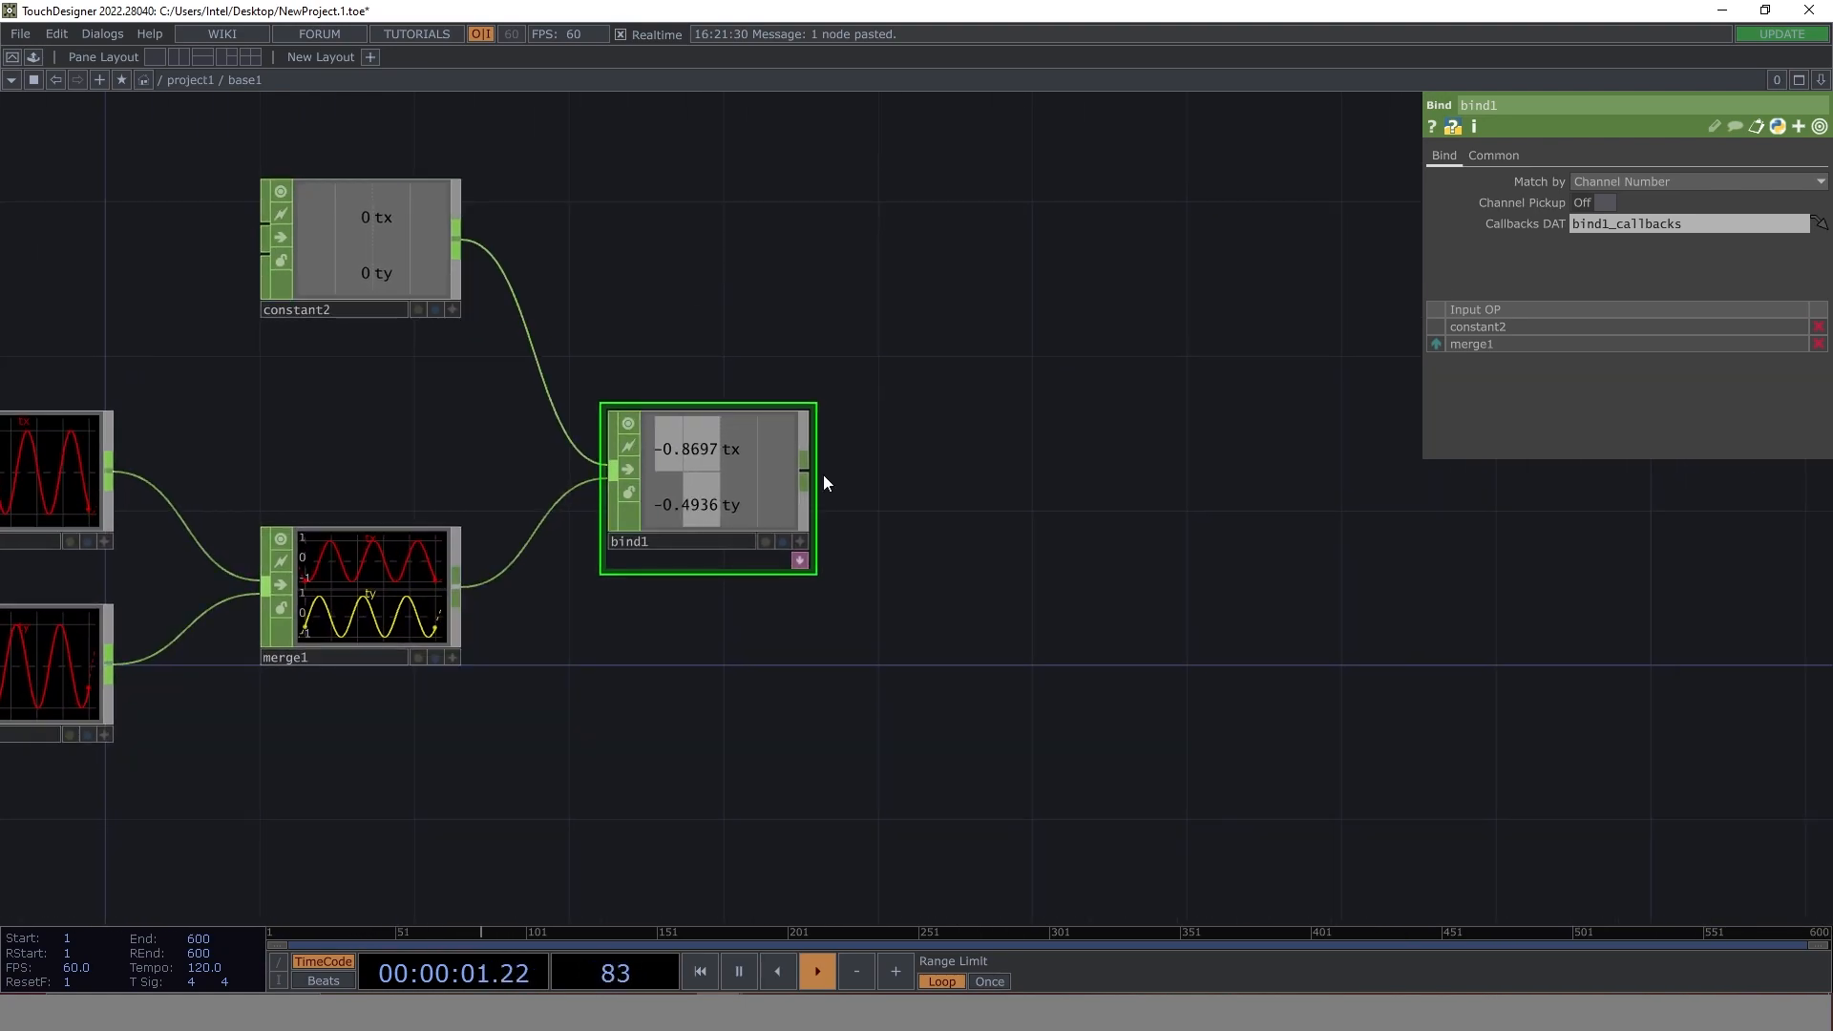
pyautogui.press('Tab')
pyautogui.write('n')
pyautogui.click(843, 516)
pyautogui.click(998, 519)
# - Add a Circle SOP above and beyond null1 with both radius values at 0.05
pyautogui.moveTo(1153, 562); pyautogui.dragTo(878, 575)
pyautogui.press('Tab')
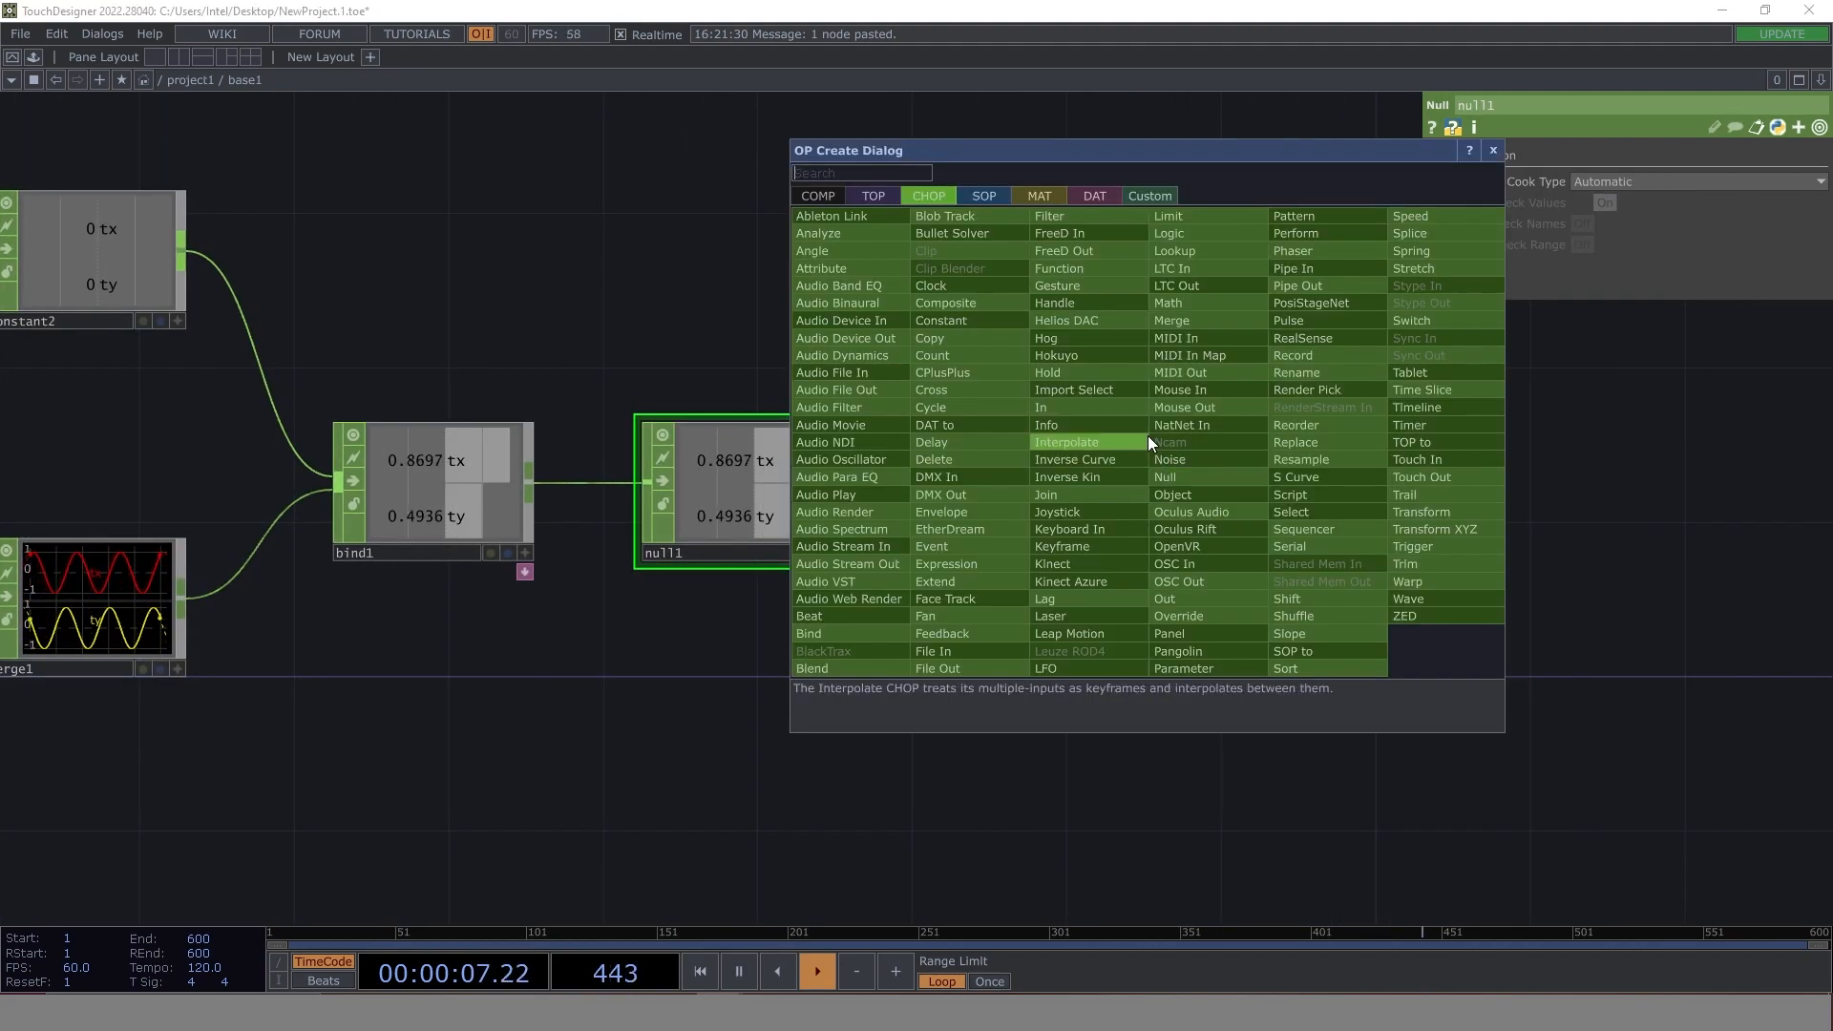
pyautogui.click(982, 197)
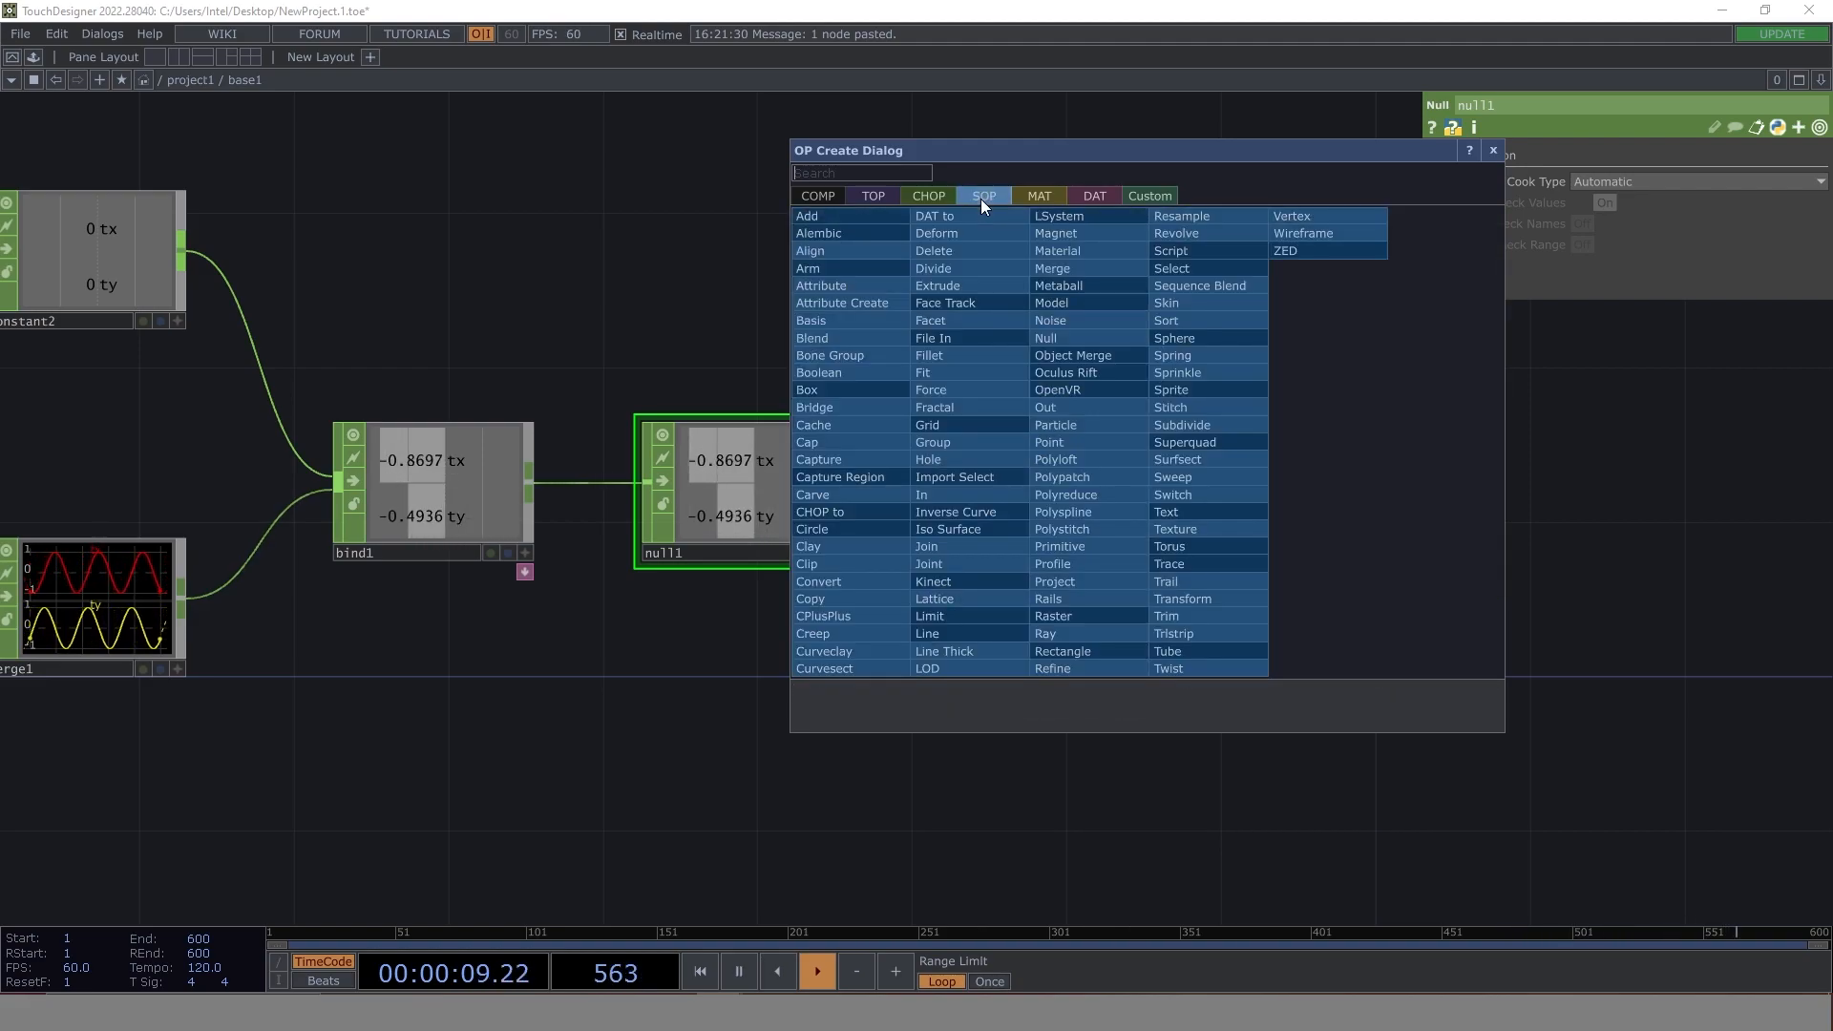
pyautogui.write('ci')
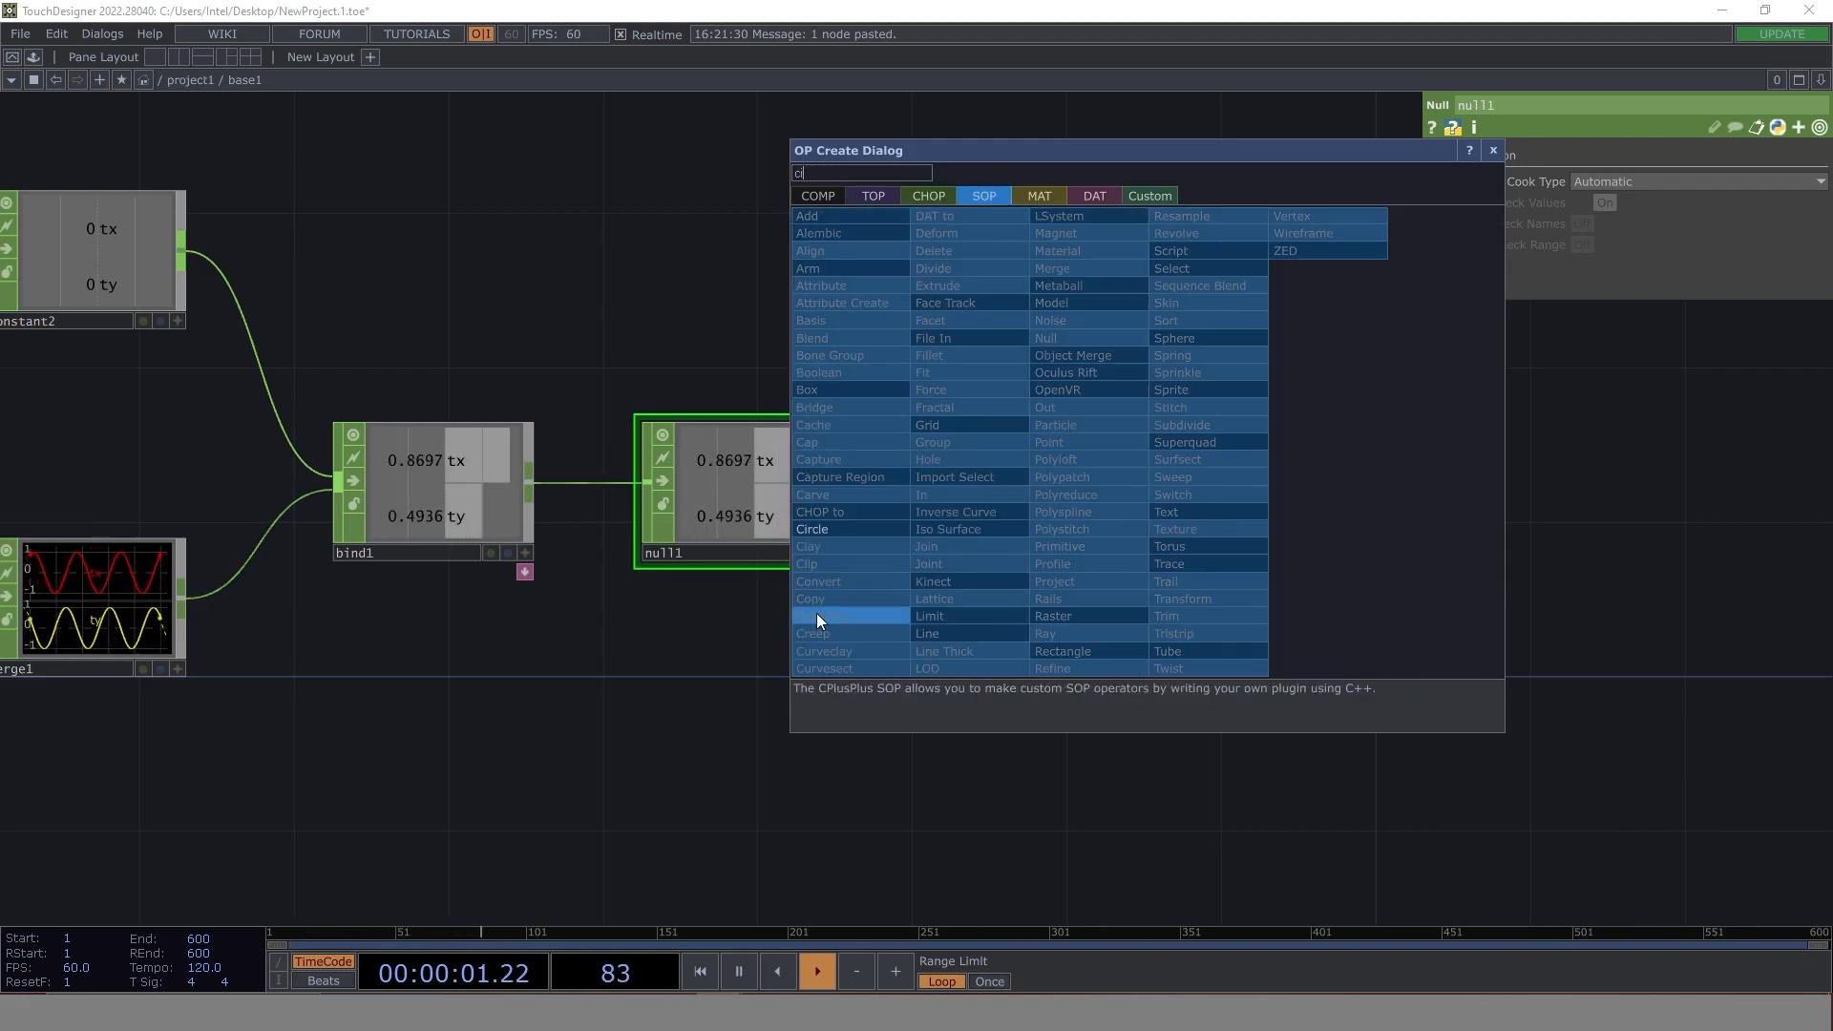
pyautogui.click(839, 529)
pyautogui.click(1046, 300)
pyautogui.moveTo(1084, 462); pyautogui.dragTo(923, 581)
pyautogui.moveTo(1550, 245)
pyautogui.mouseDown(button='middle')
pyautogui.moveTo(1544, 208)
pyautogui.moveTo(1544, 260)
pyautogui.moveTo(1528, 226)
pyautogui.mouseUp(button='middle')
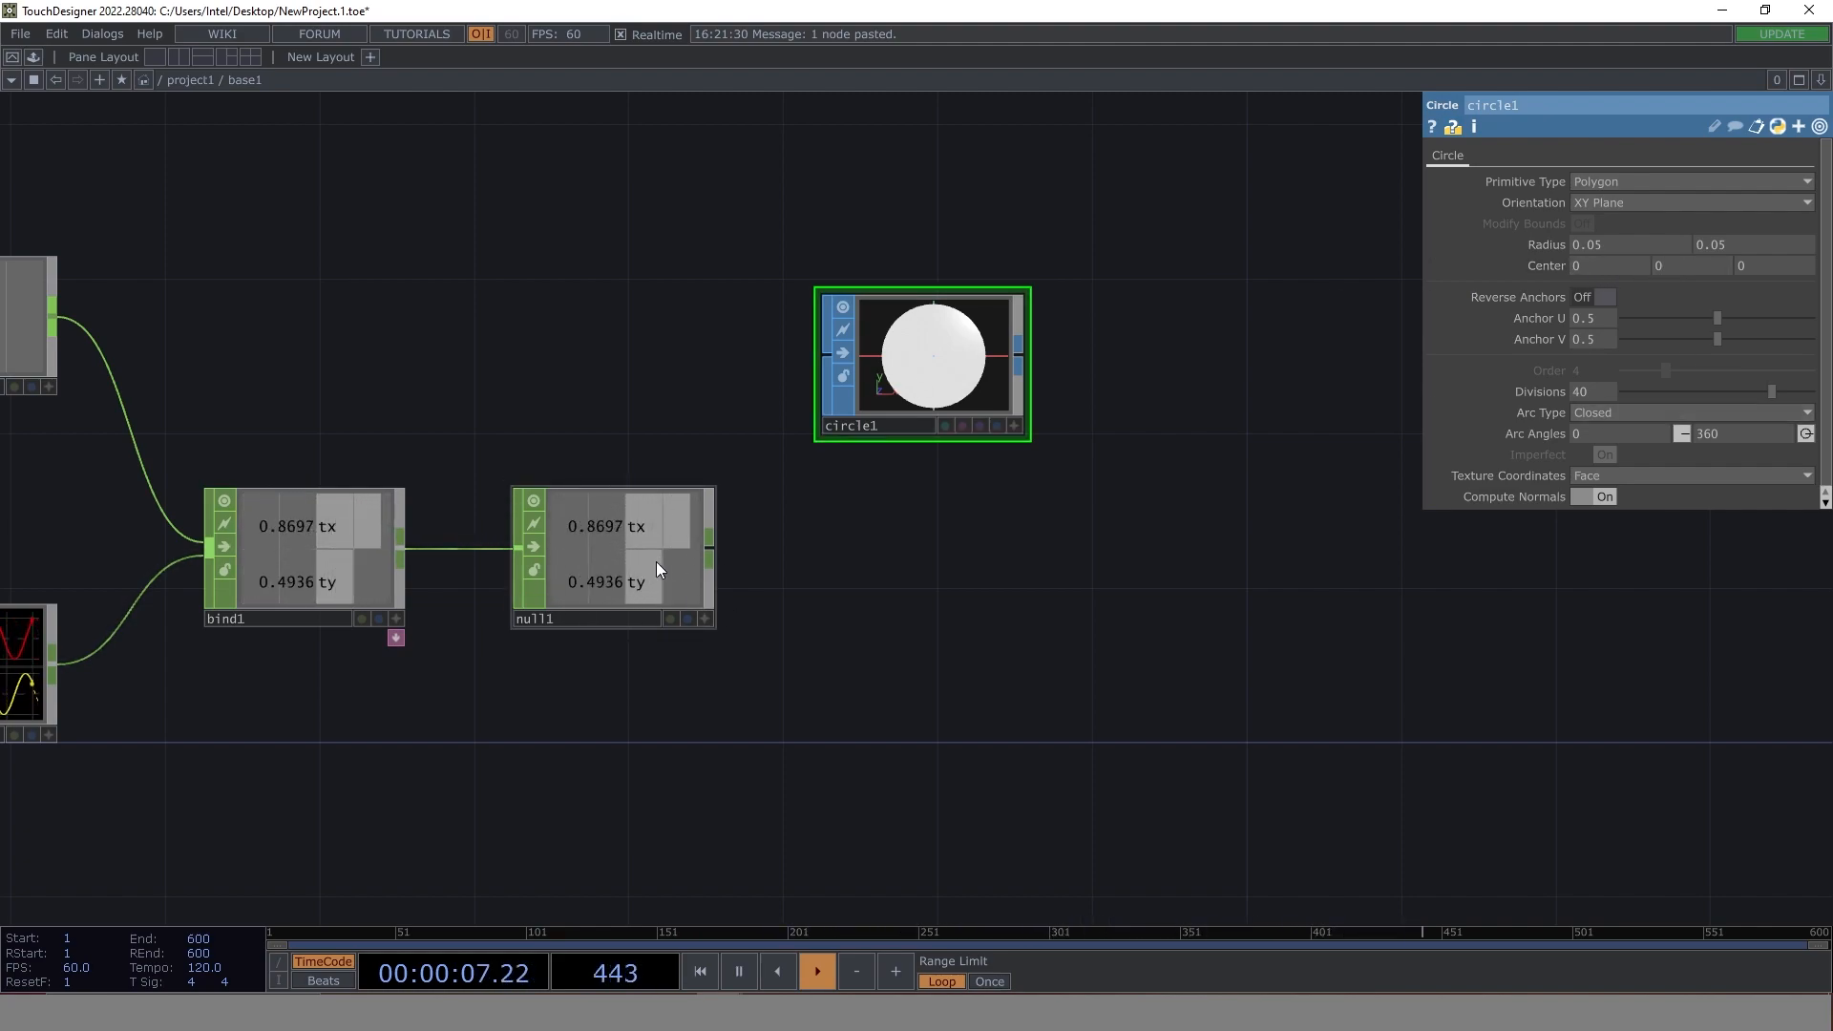
# - Make null1's viewer active and link circle1's Center X and Y to its tx and ty channels by CHOP reference
pyautogui.click(706, 619)
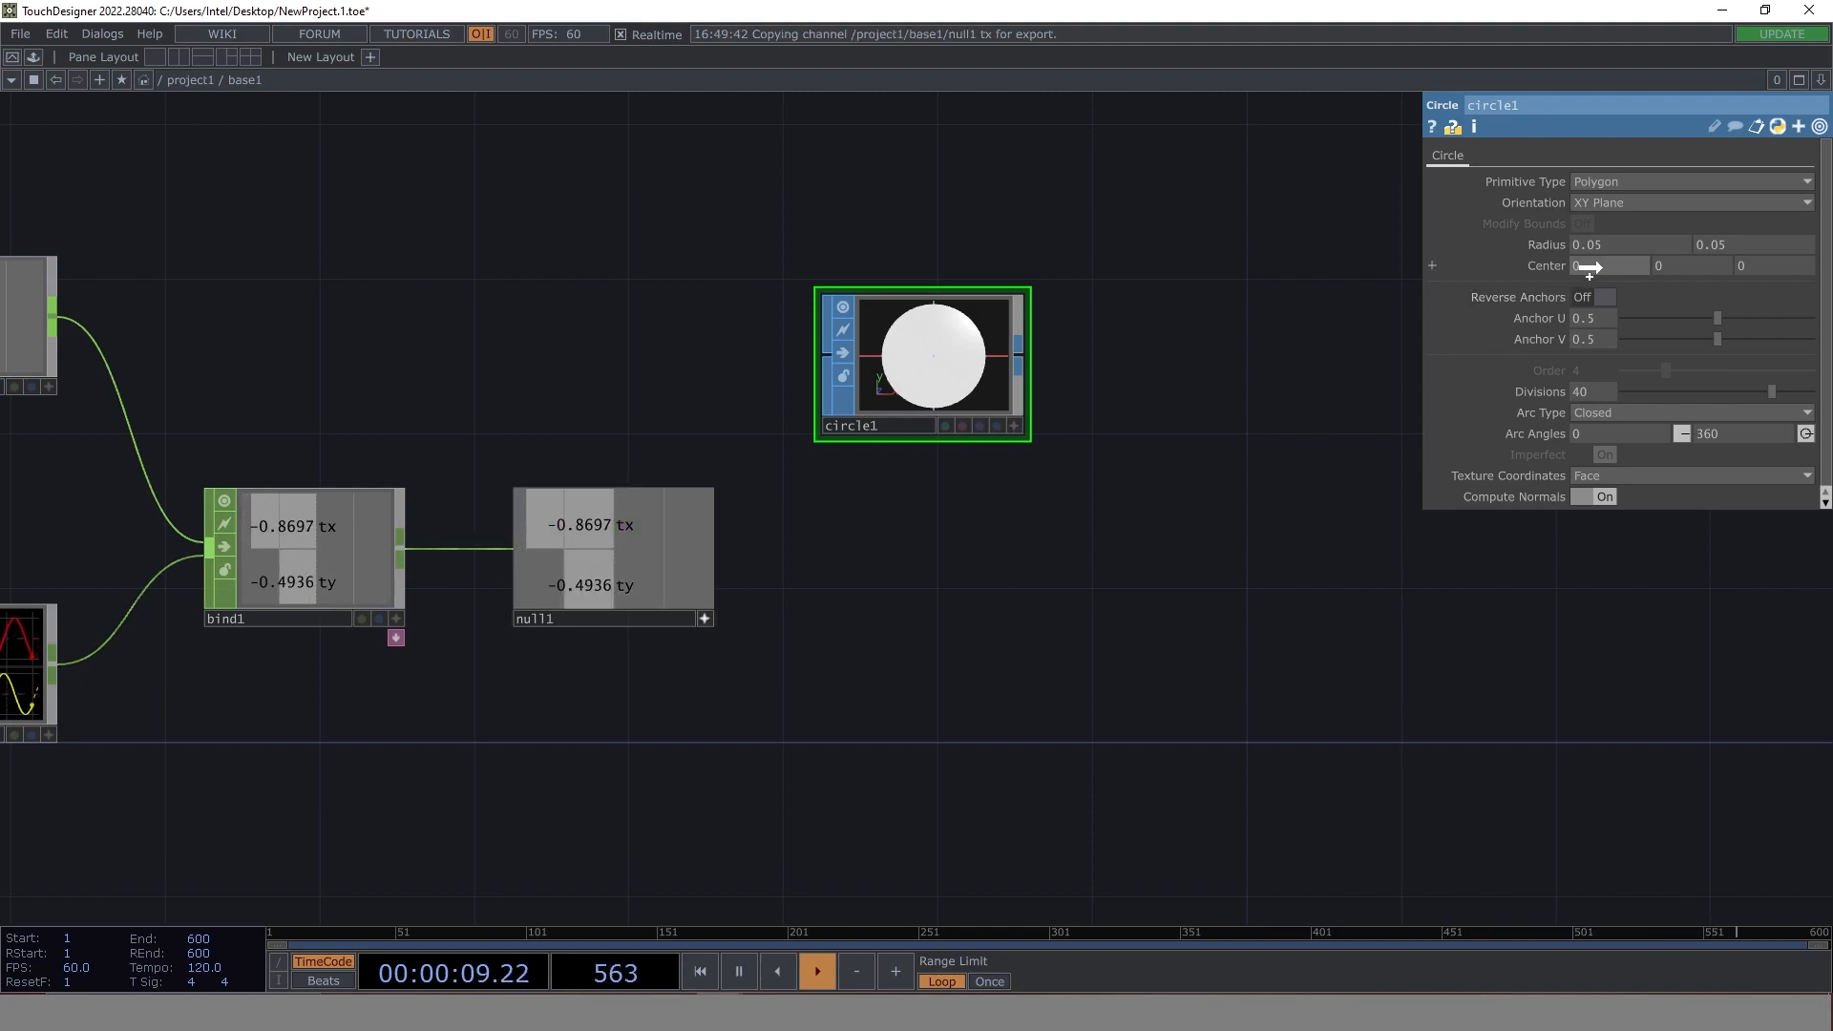
pyautogui.moveTo(592, 525); pyautogui.dragTo(1633, 261)
pyautogui.click(1631, 260)
pyautogui.moveTo(674, 582); pyautogui.dragTo(1667, 268)
pyautogui.click(1669, 270)
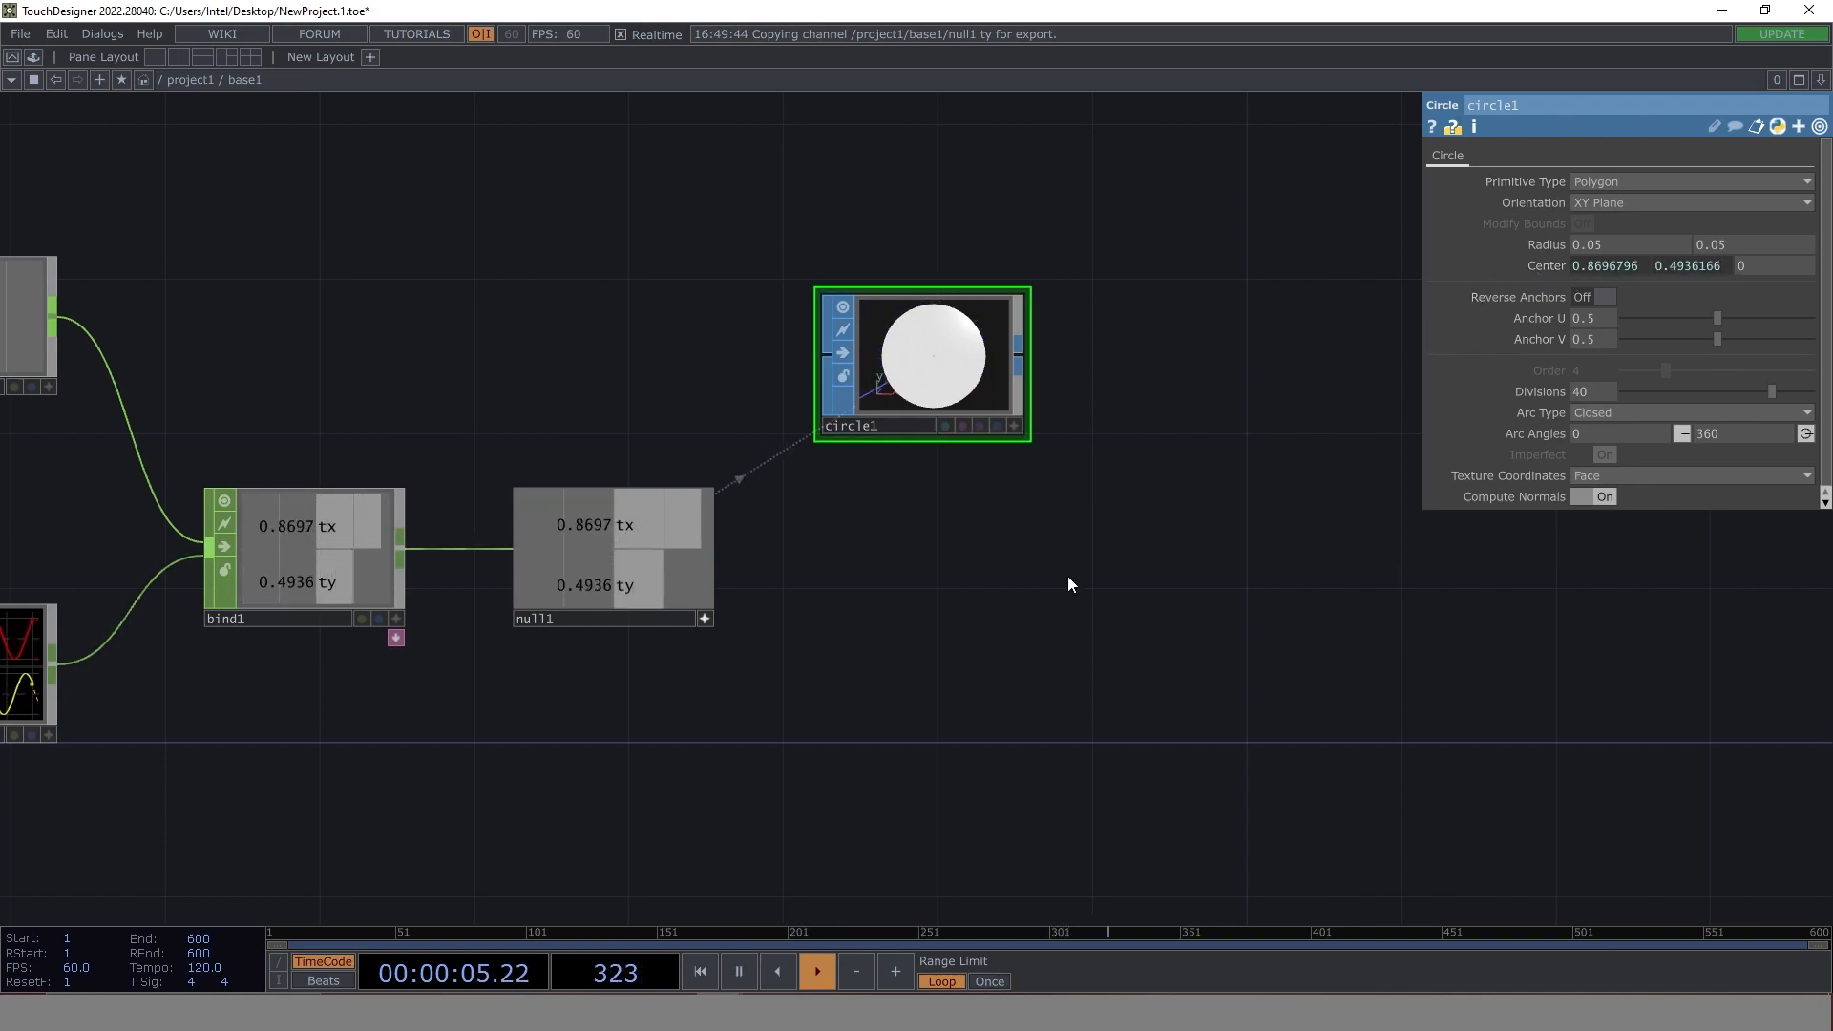
# - Reposition circle1 so that it sits in line with null1, directly after it
pyautogui.moveTo(897, 320); pyautogui.dragTo(919, 227)
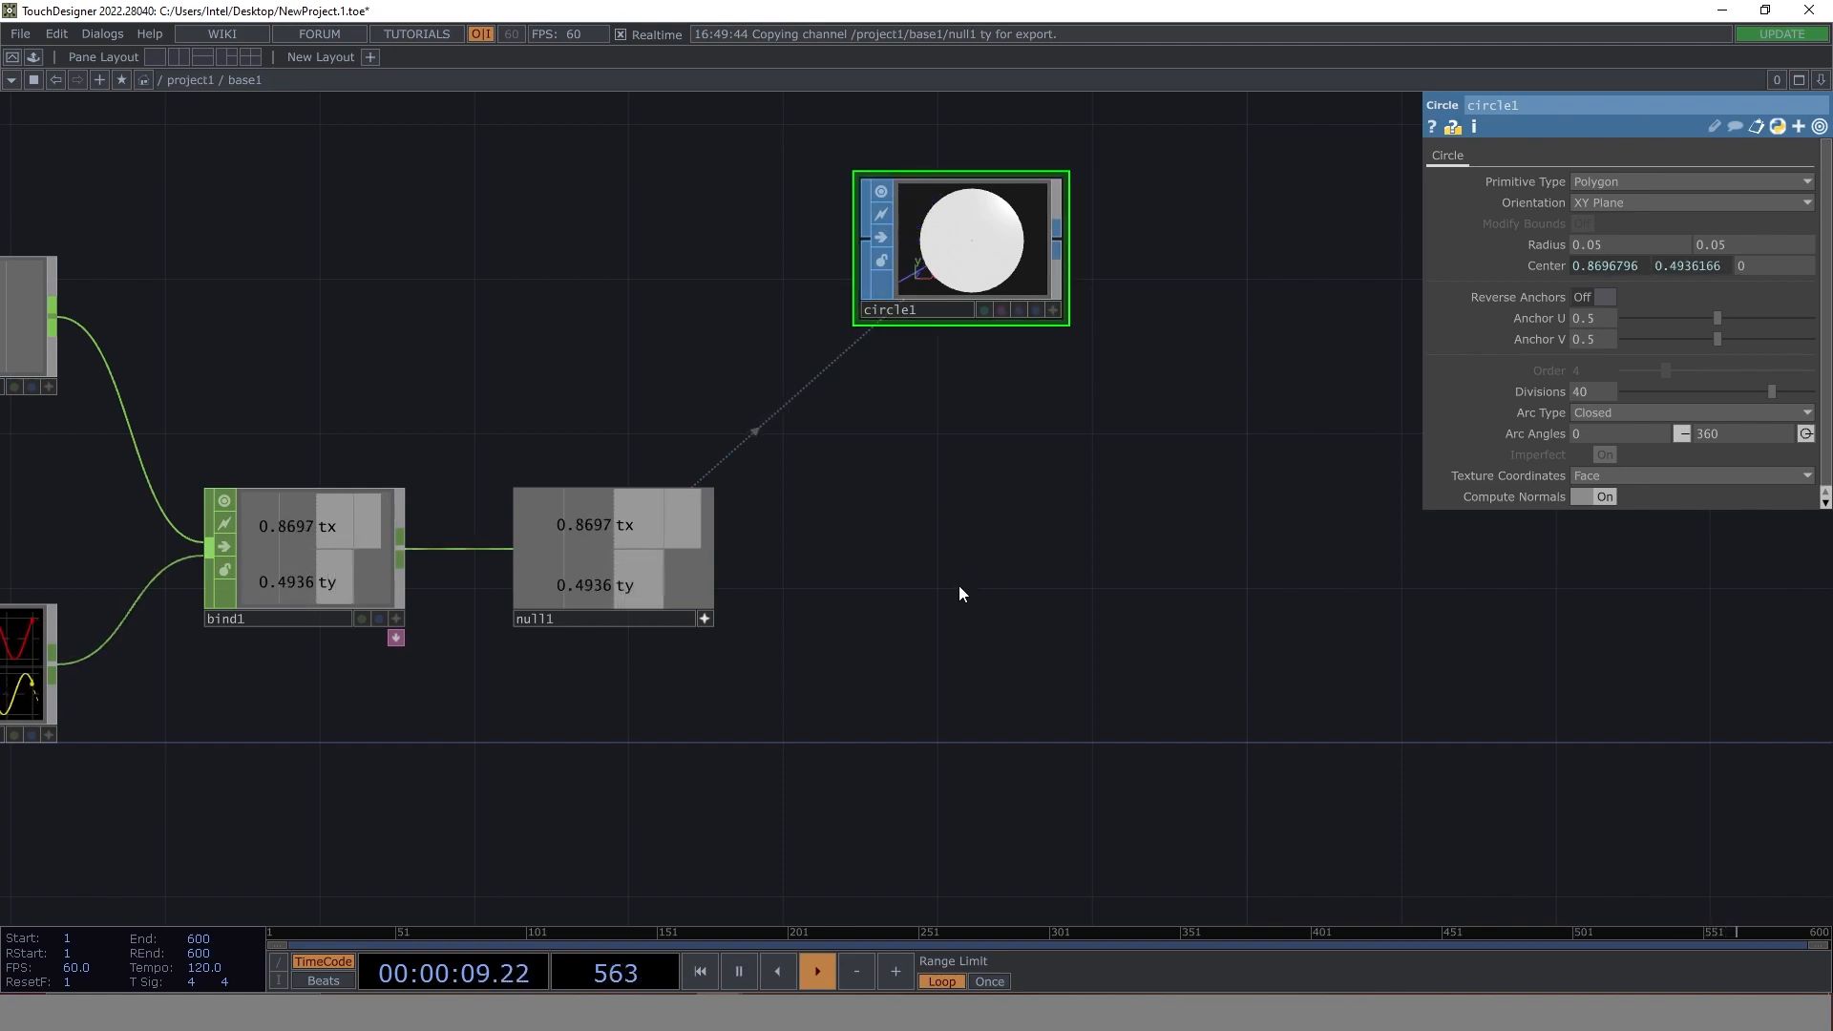
pyautogui.moveTo(931, 715); pyautogui.dragTo(926, 460)
pyautogui.moveTo(962, 432); pyautogui.dragTo(962, 599)
pyautogui.moveTo(930, 142); pyautogui.dragTo(930, 451)
pyautogui.moveTo(945, 681); pyautogui.dragTo(987, 570)
pyautogui.moveTo(987, 570); pyautogui.dragTo(865, 674, button='middle')
pyautogui.moveTo(865, 674); pyautogui.dragTo(857, 675)
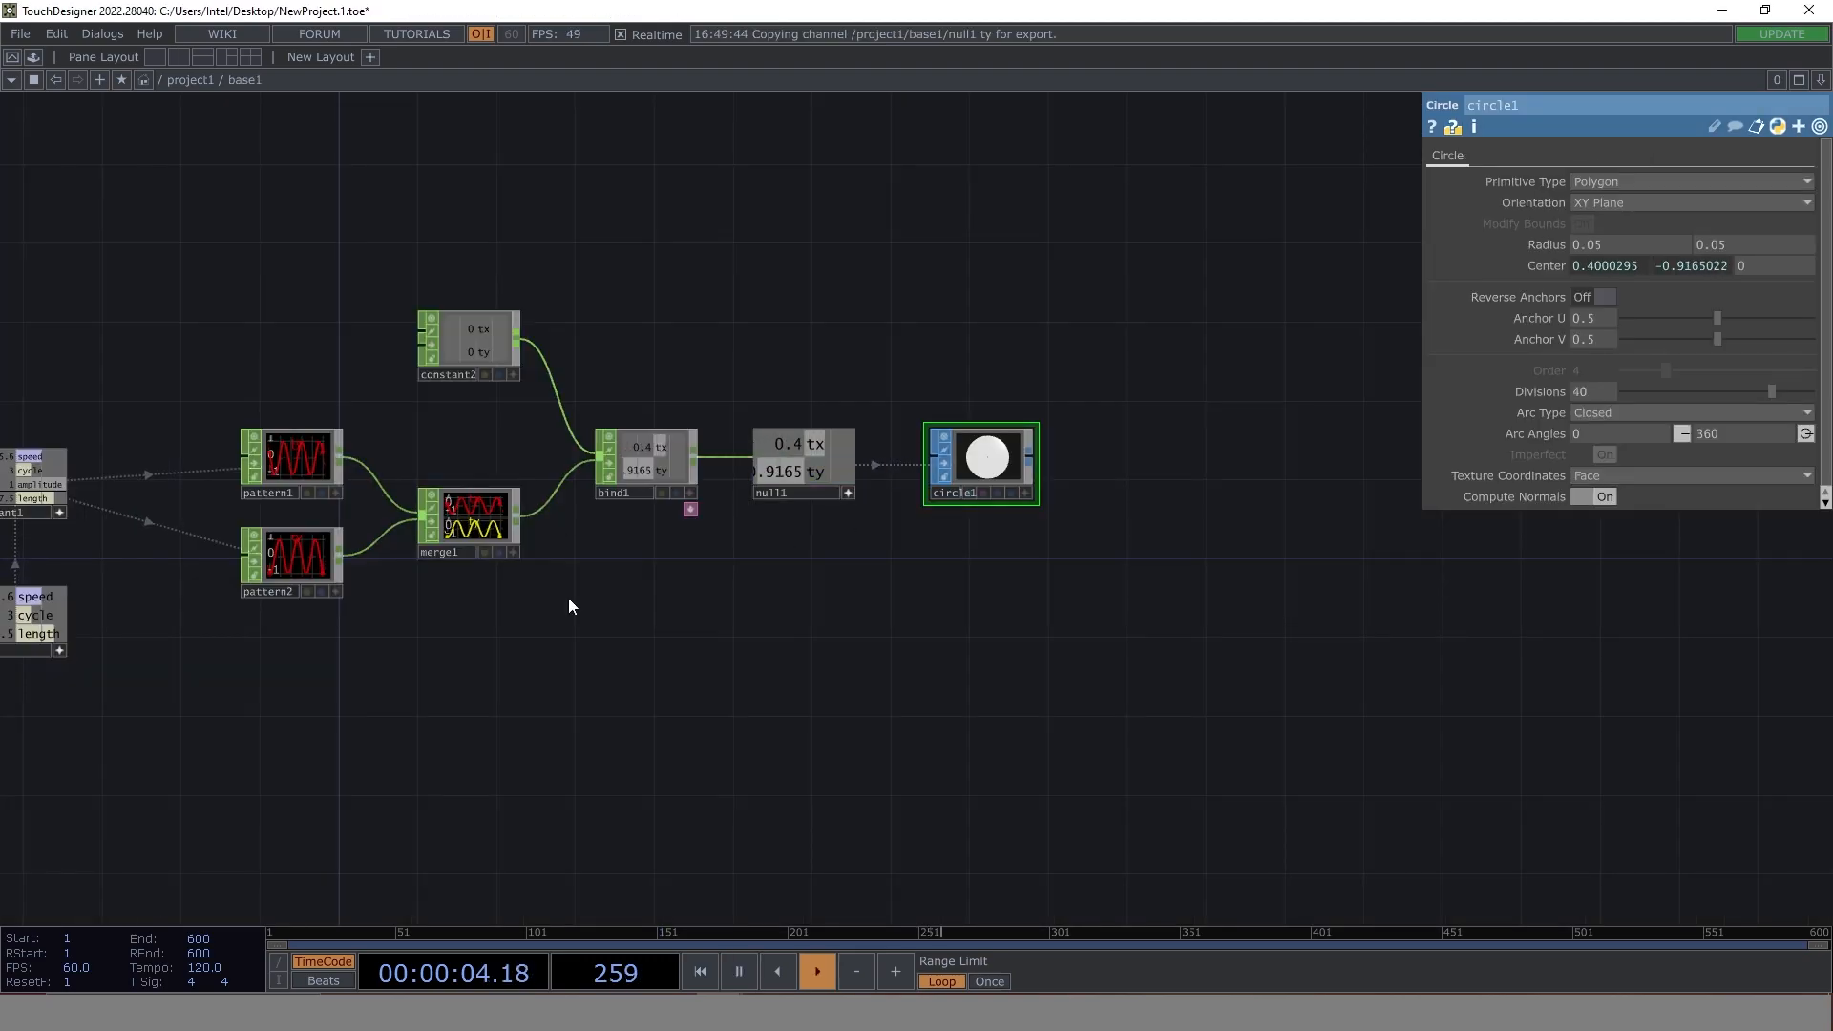
# - Add a second Null CHOP below null1 and wire merge1's output into it
pyautogui.scroll(2, 690, 560)
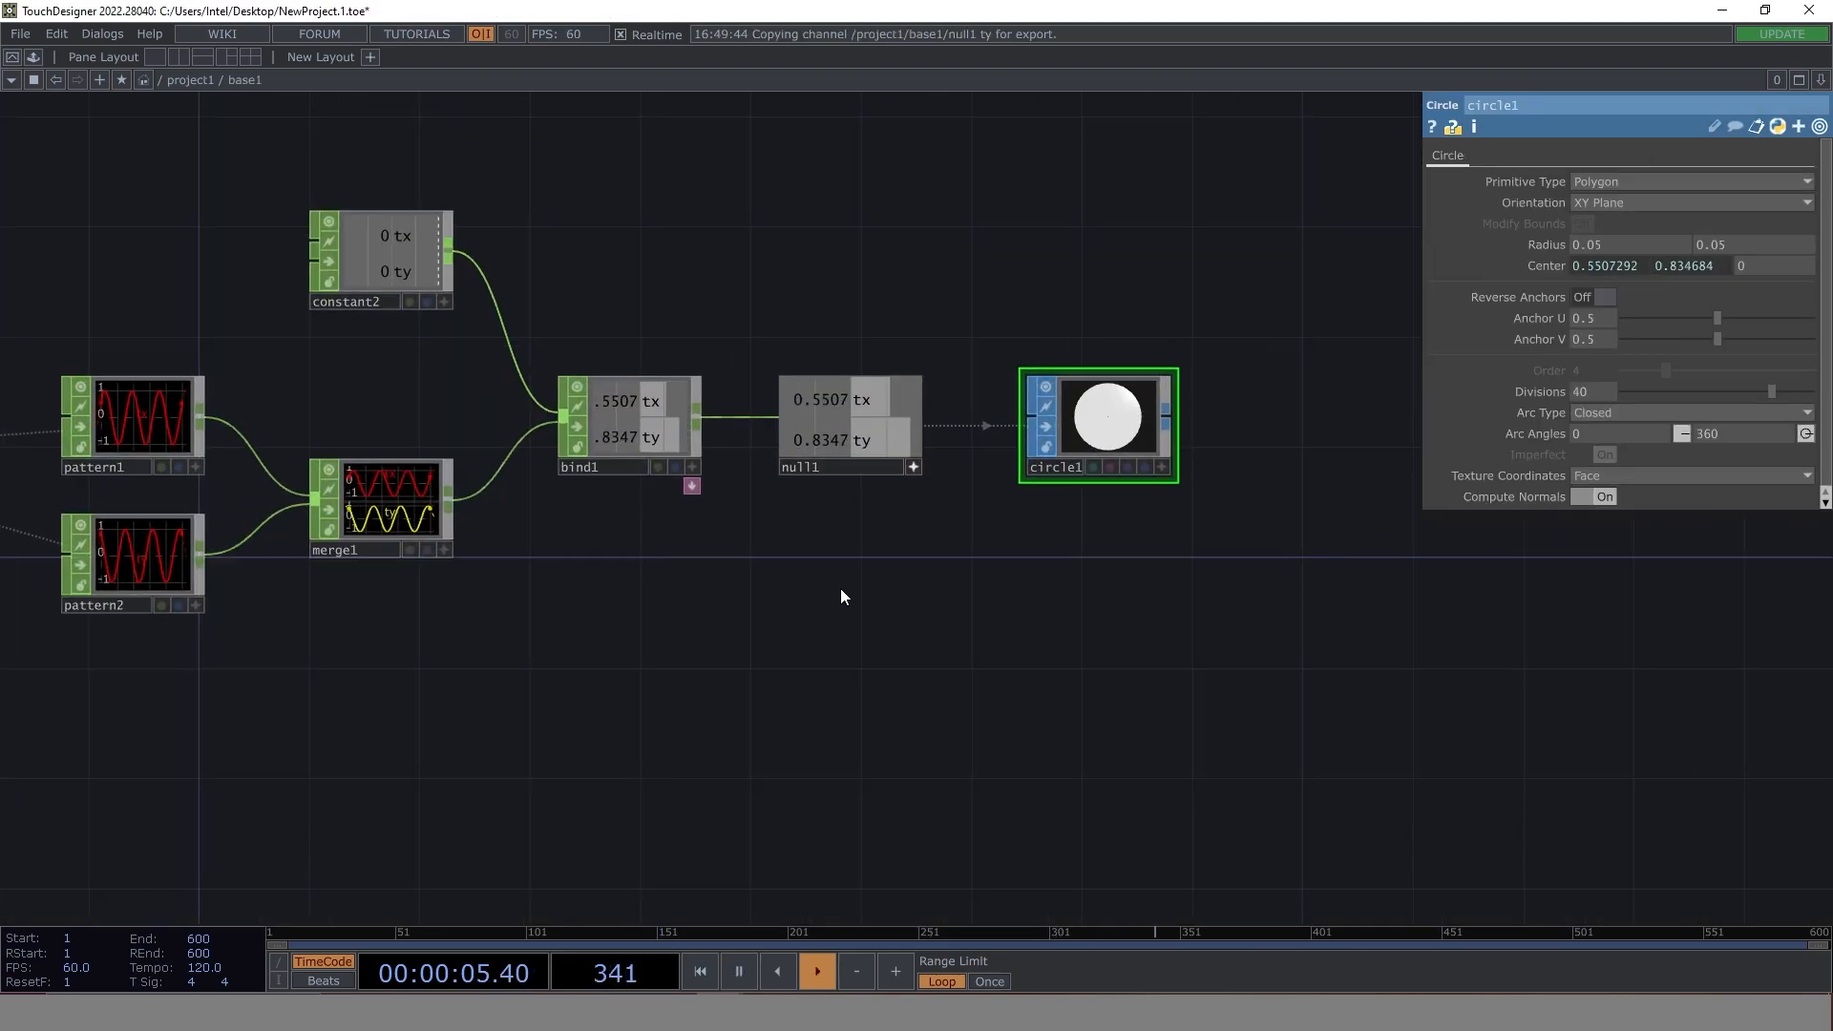
pyautogui.press('Tab')
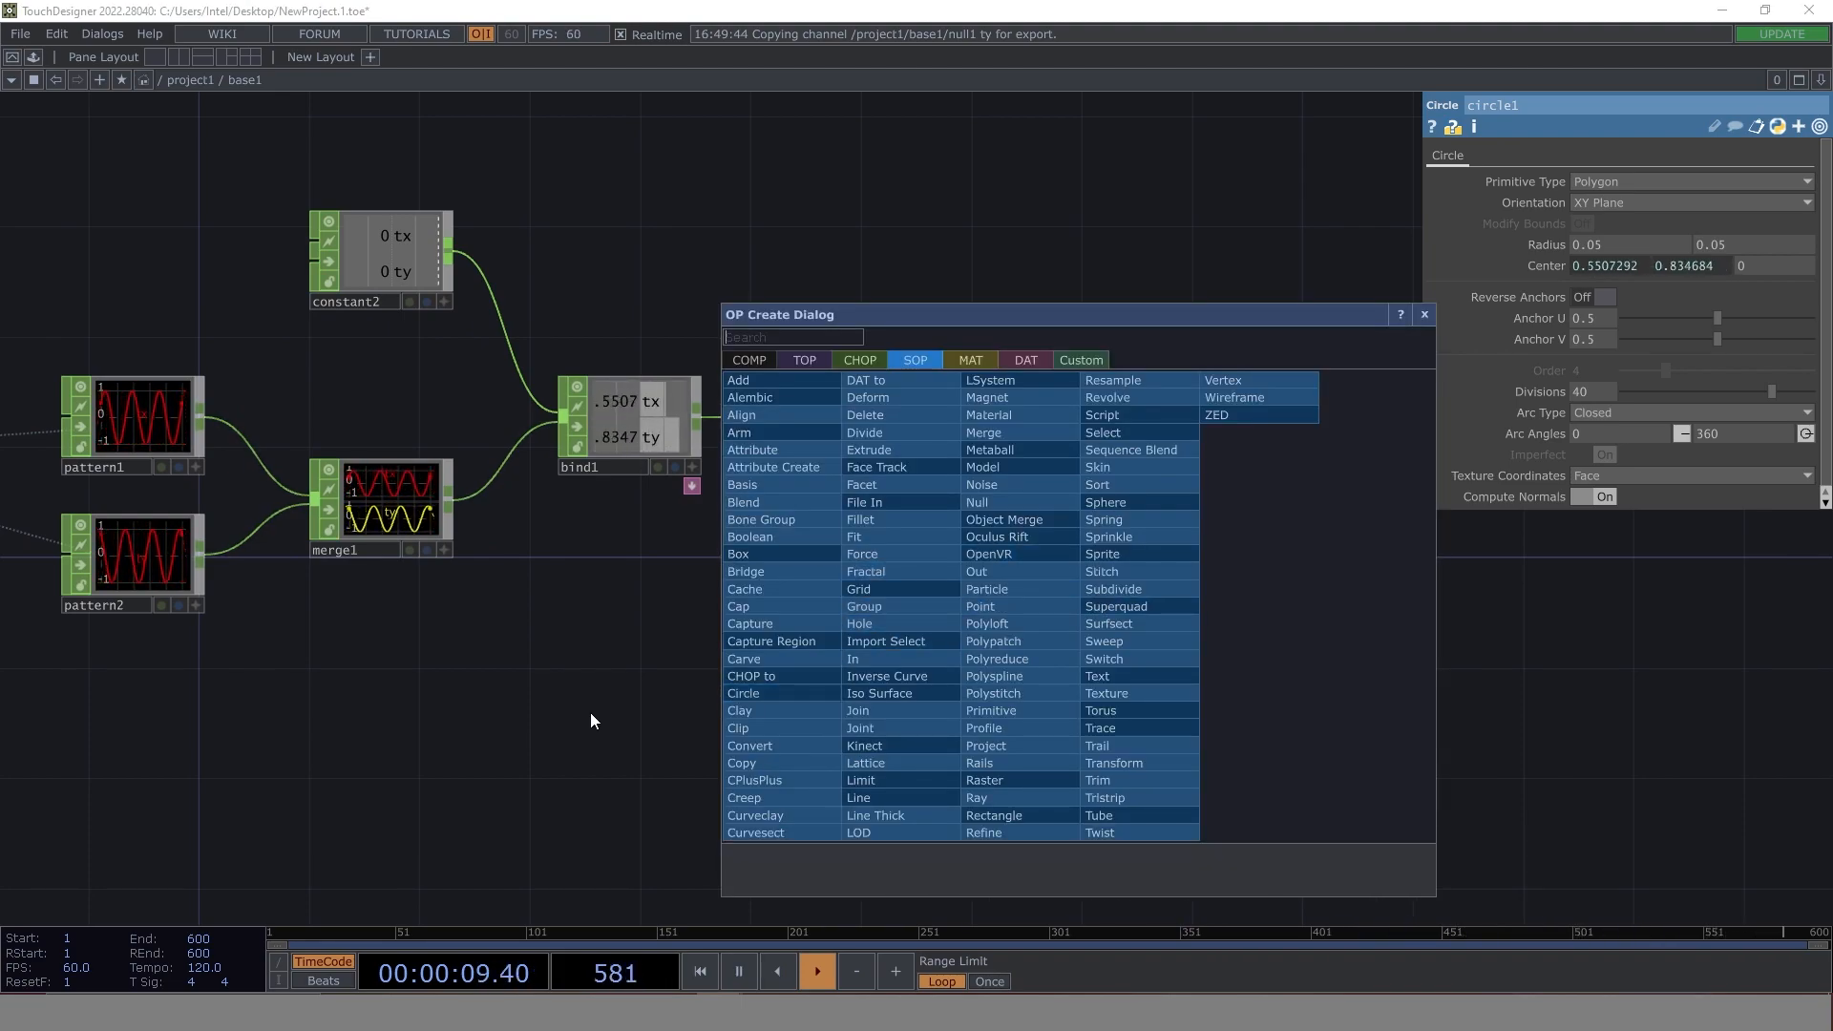
pyautogui.click(489, 708)
pyautogui.moveTo(627, 697); pyautogui.dragTo(746, 691)
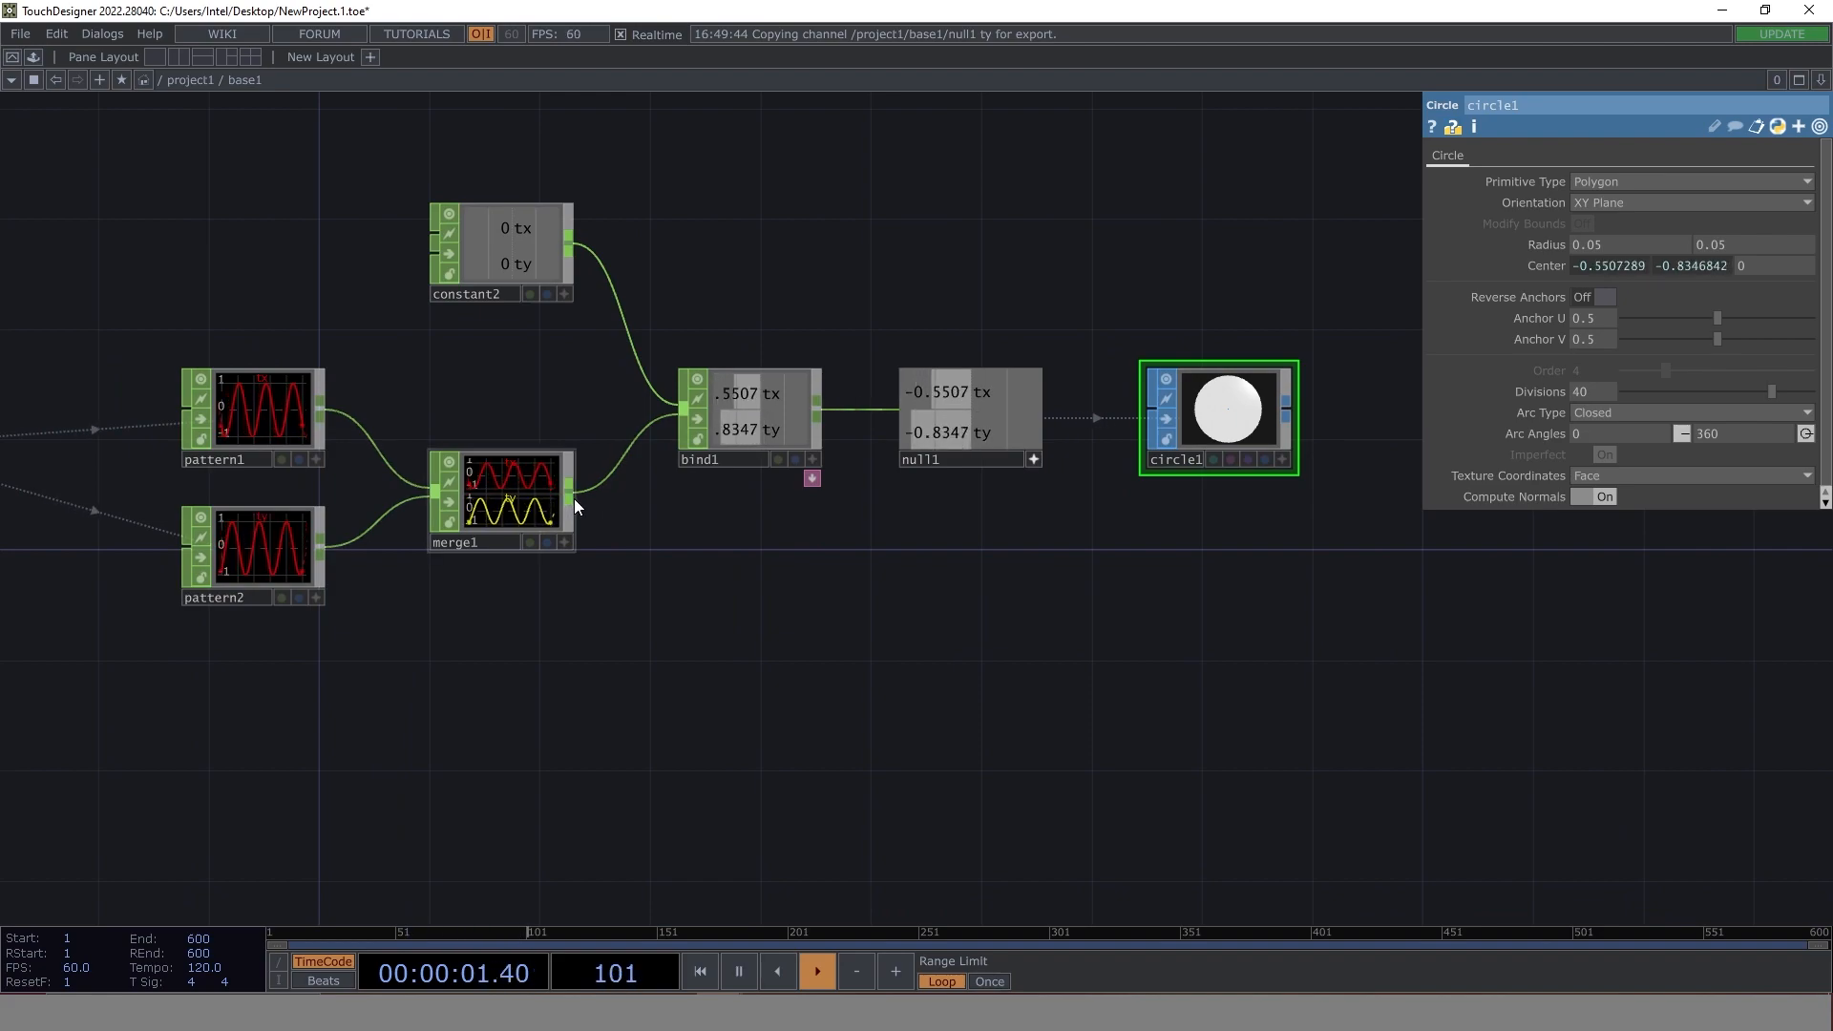
pyautogui.press('Tab')
pyautogui.write('nul')
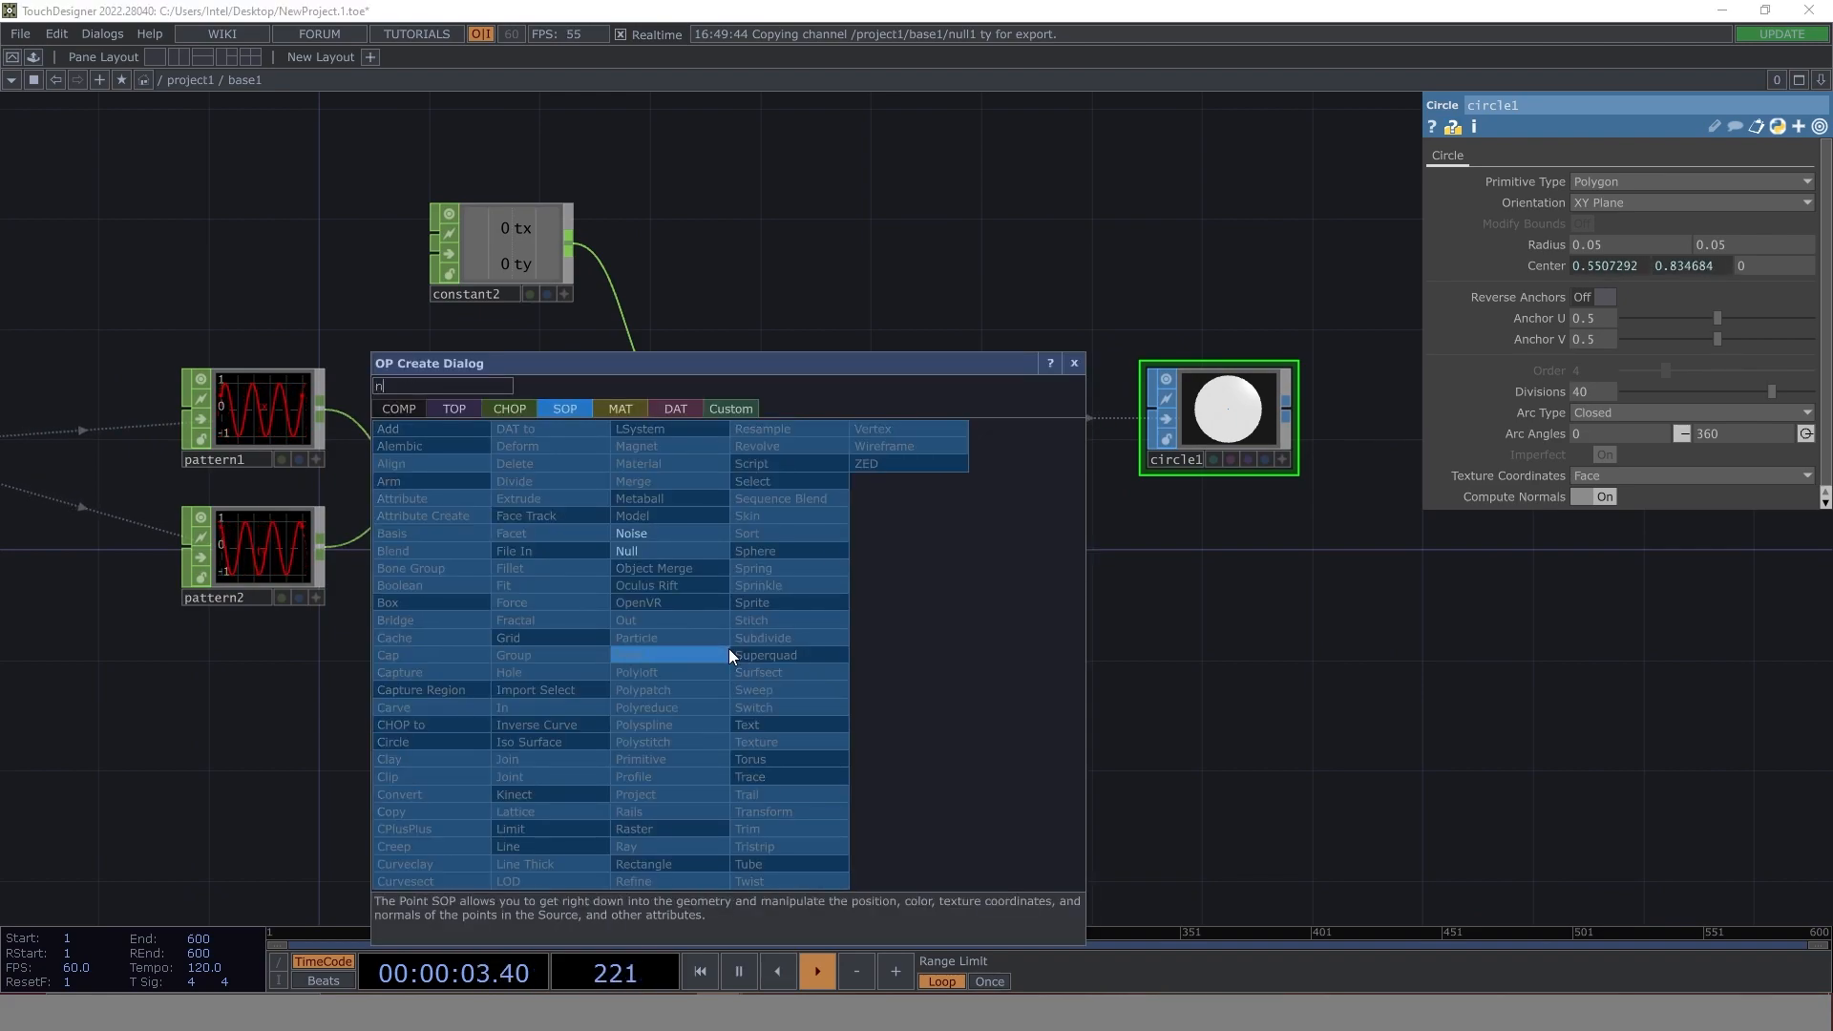
pyautogui.click(504, 411)
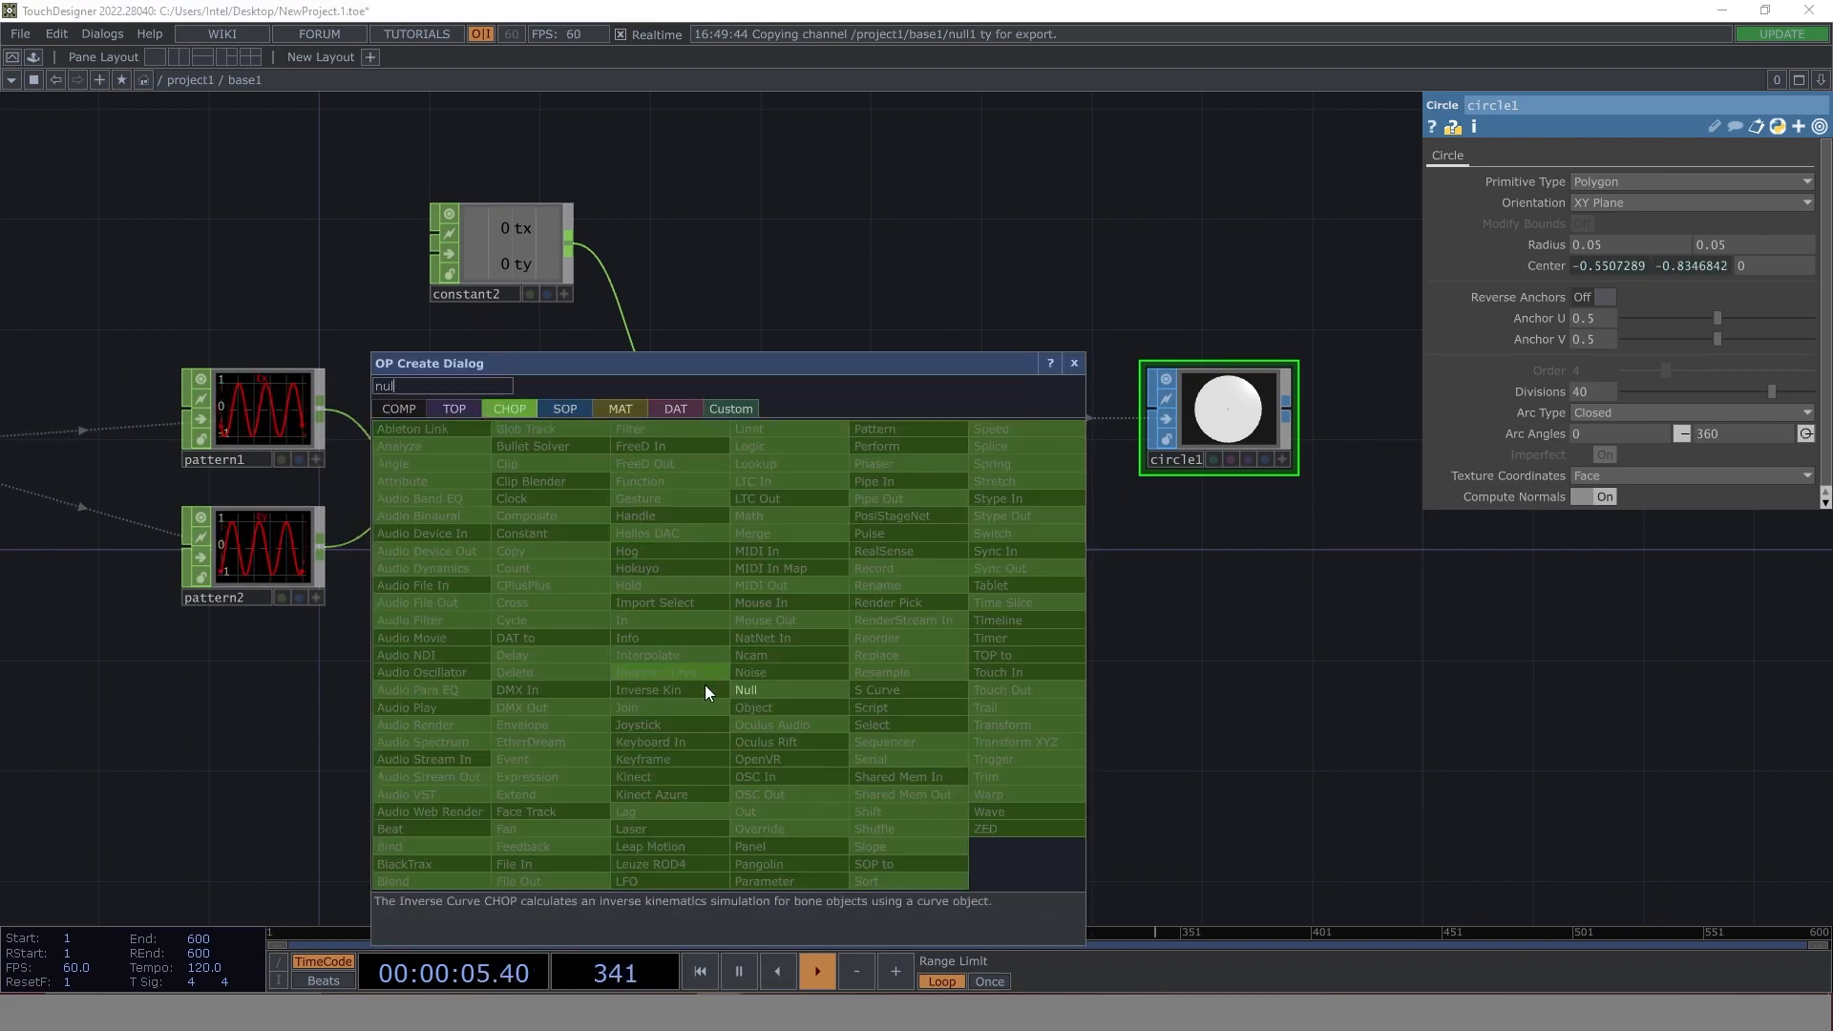
pyautogui.click(680, 654)
pyautogui.click(793, 633)
pyautogui.moveTo(570, 494); pyautogui.dragTo(997, 623)
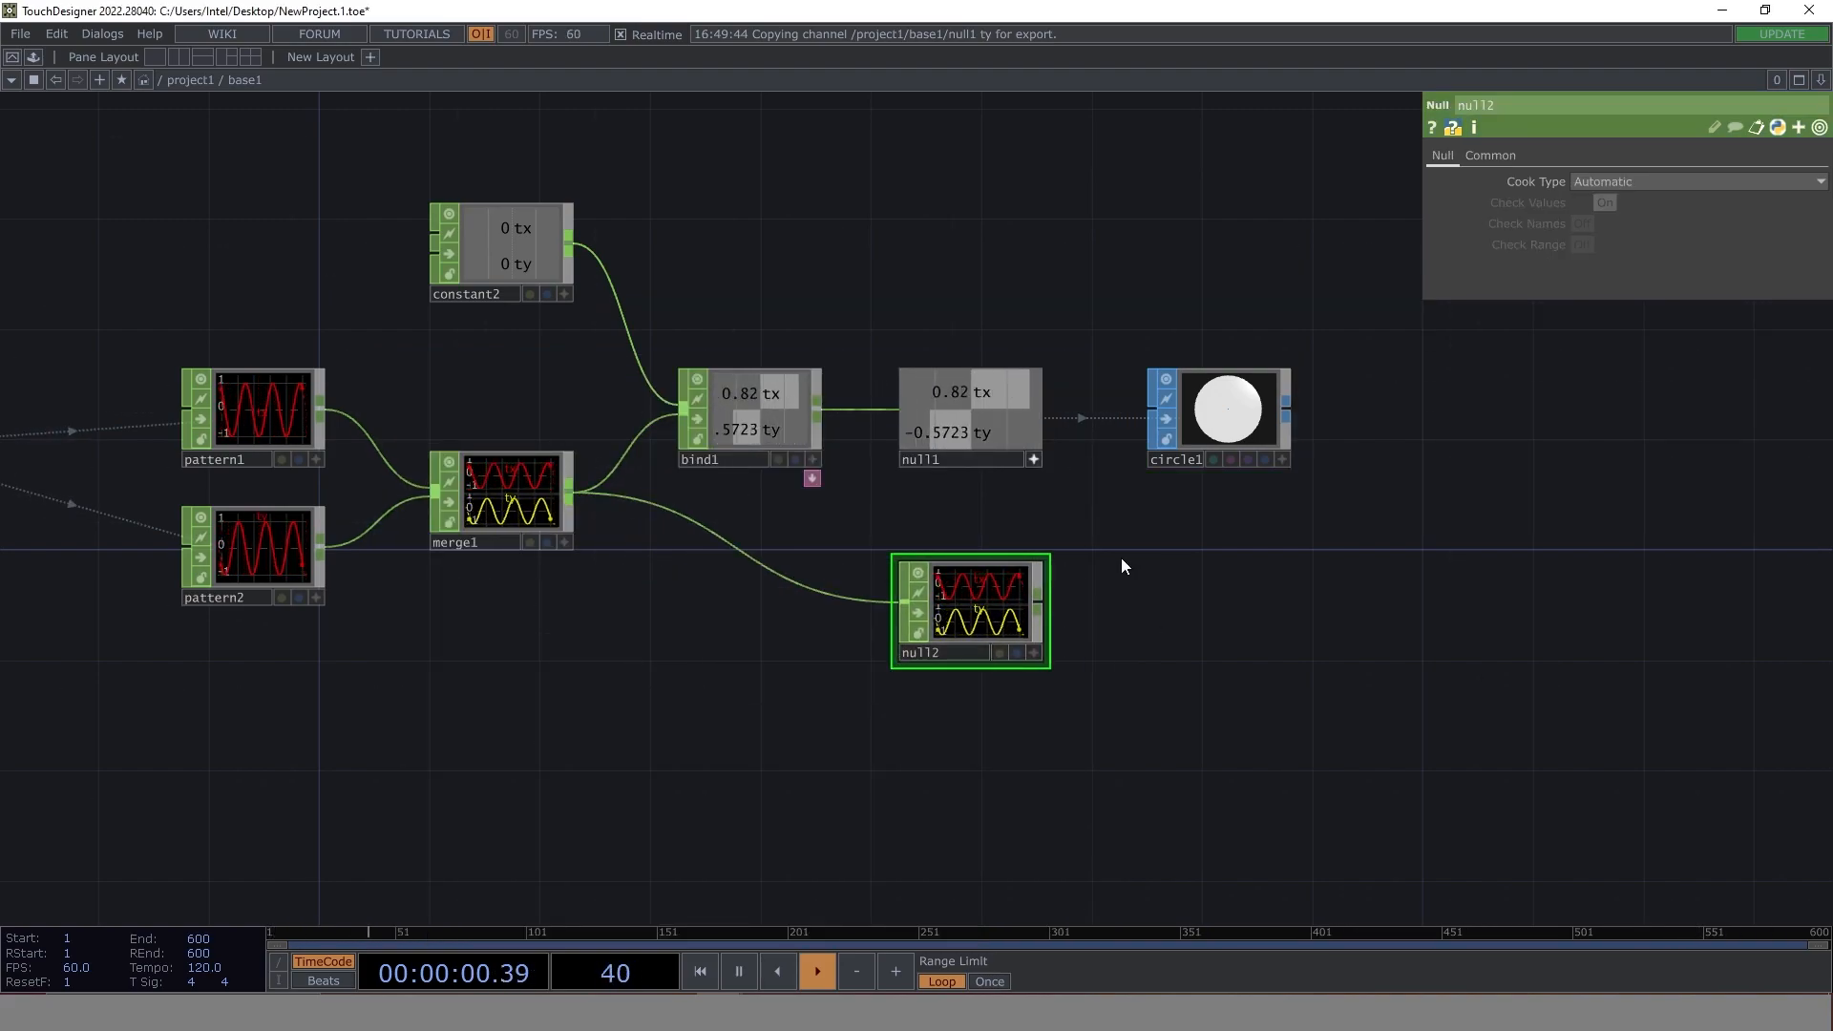
pyautogui.click(1040, 601)
pyautogui.click(890, 360)
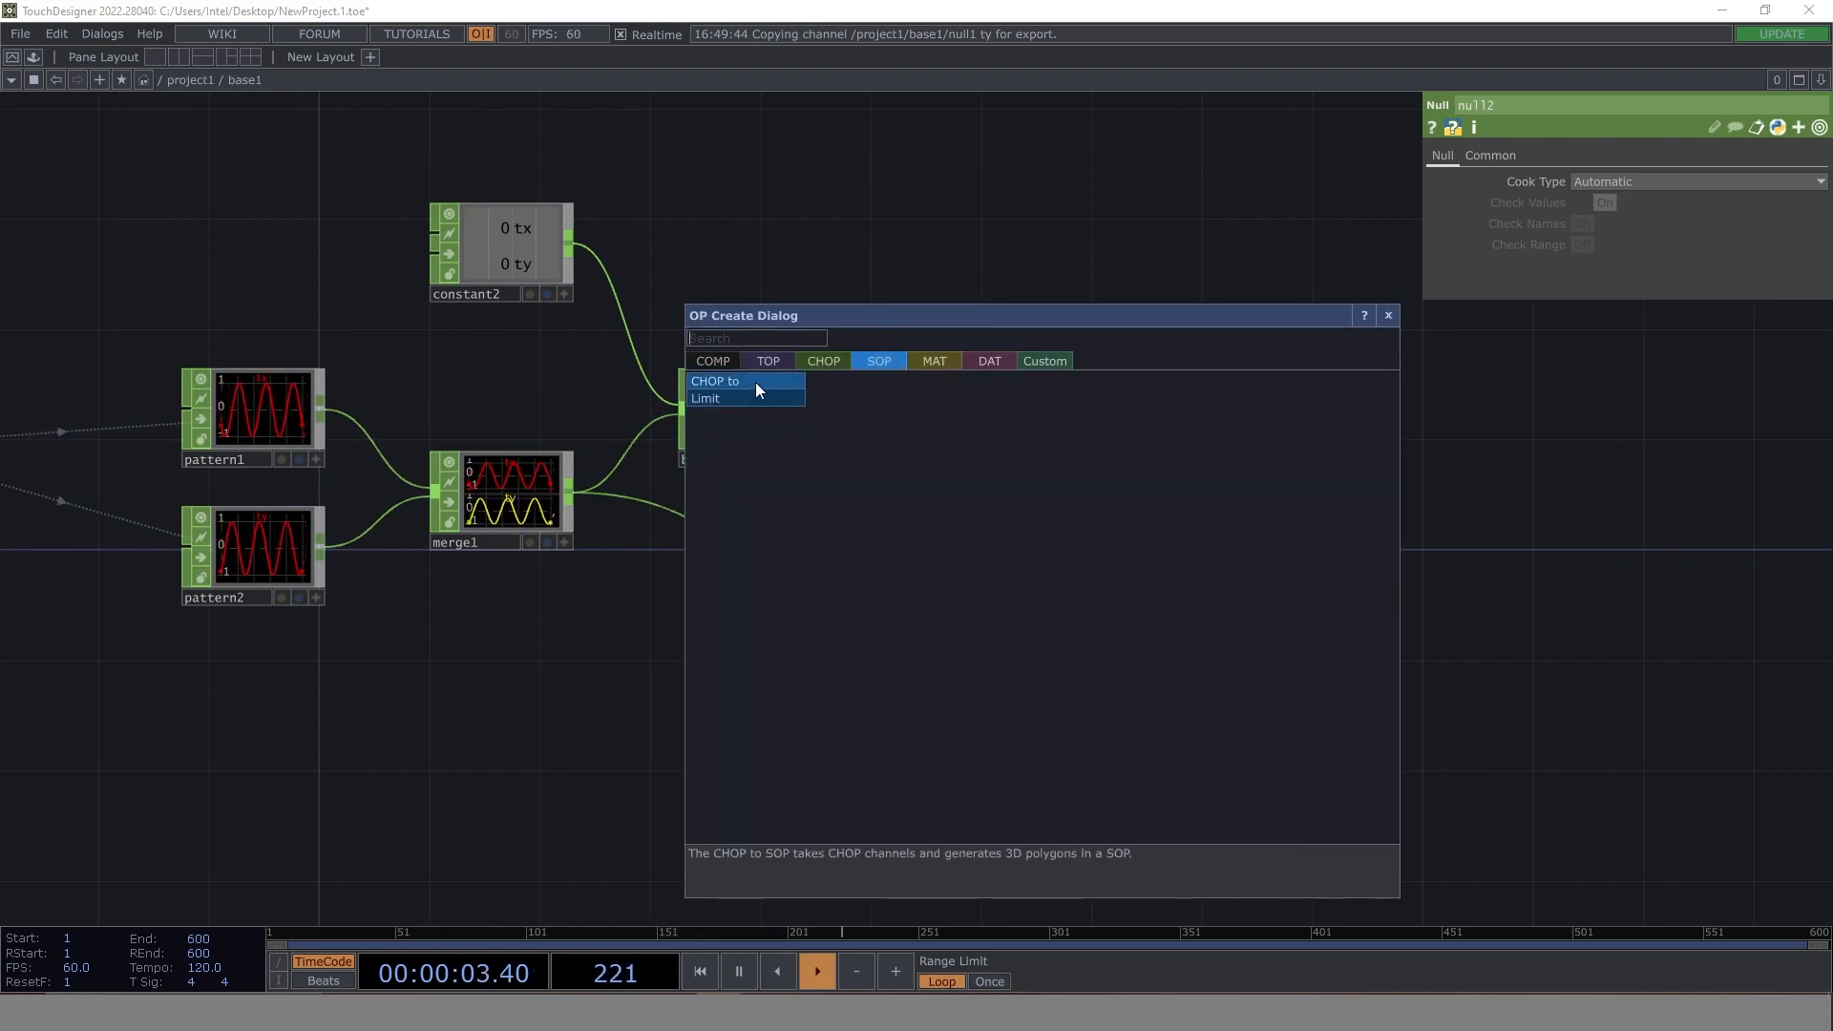
pyautogui.click(758, 383)
pyautogui.press('Escape')
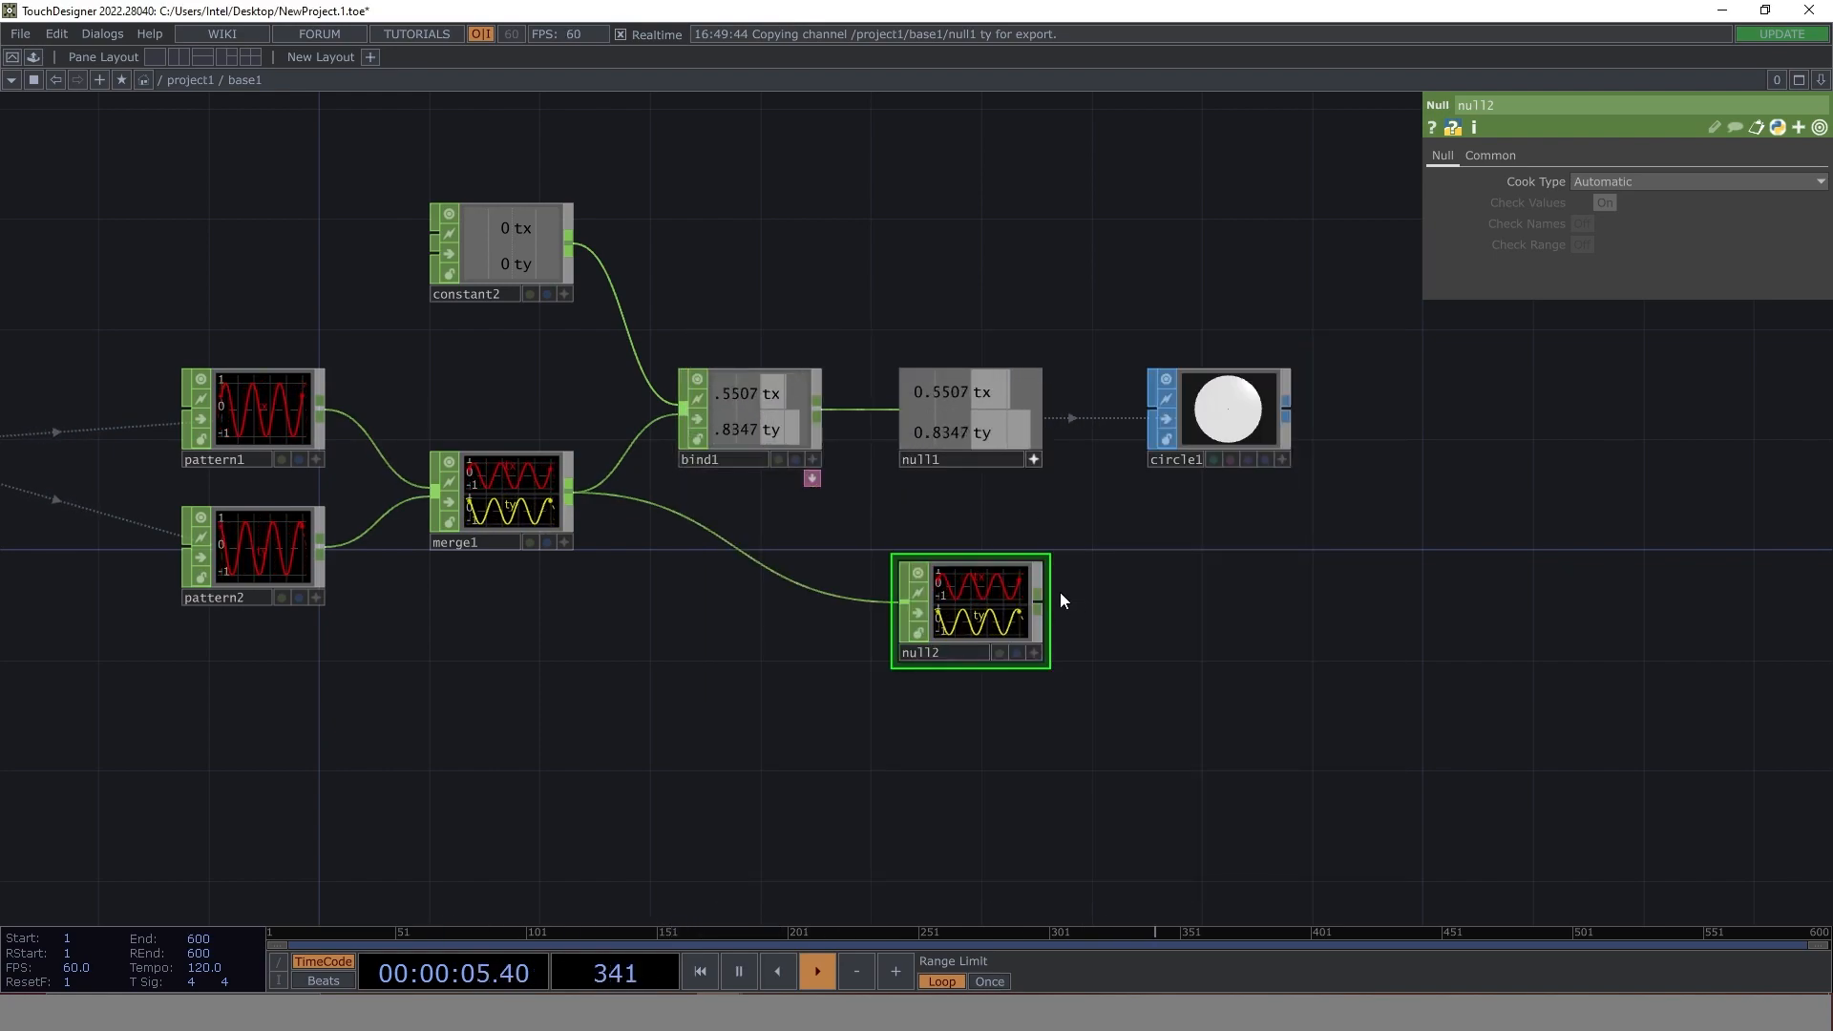
# - Add a CHOP to SOP fed by null2 beside it, and shift both nodes so the SOP lines up under circle1
pyautogui.click(1041, 601)
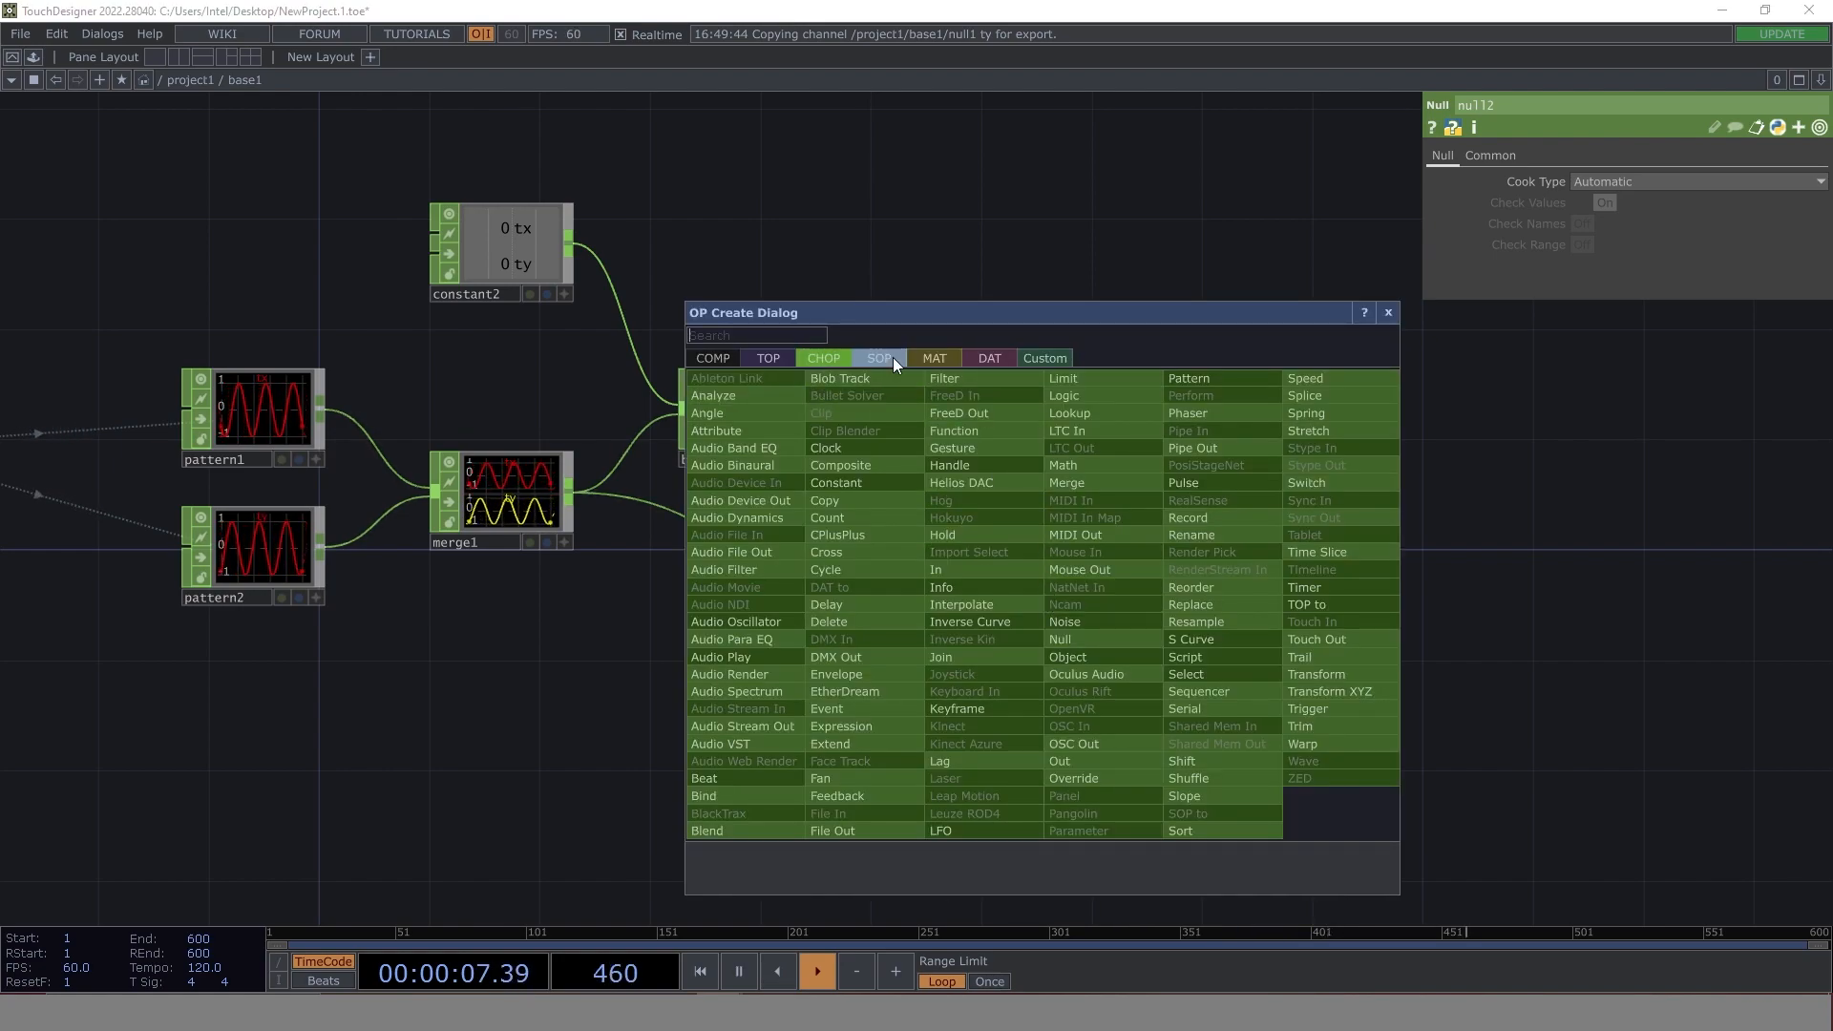
pyautogui.click(890, 358)
pyautogui.click(770, 375)
pyautogui.click(1337, 632)
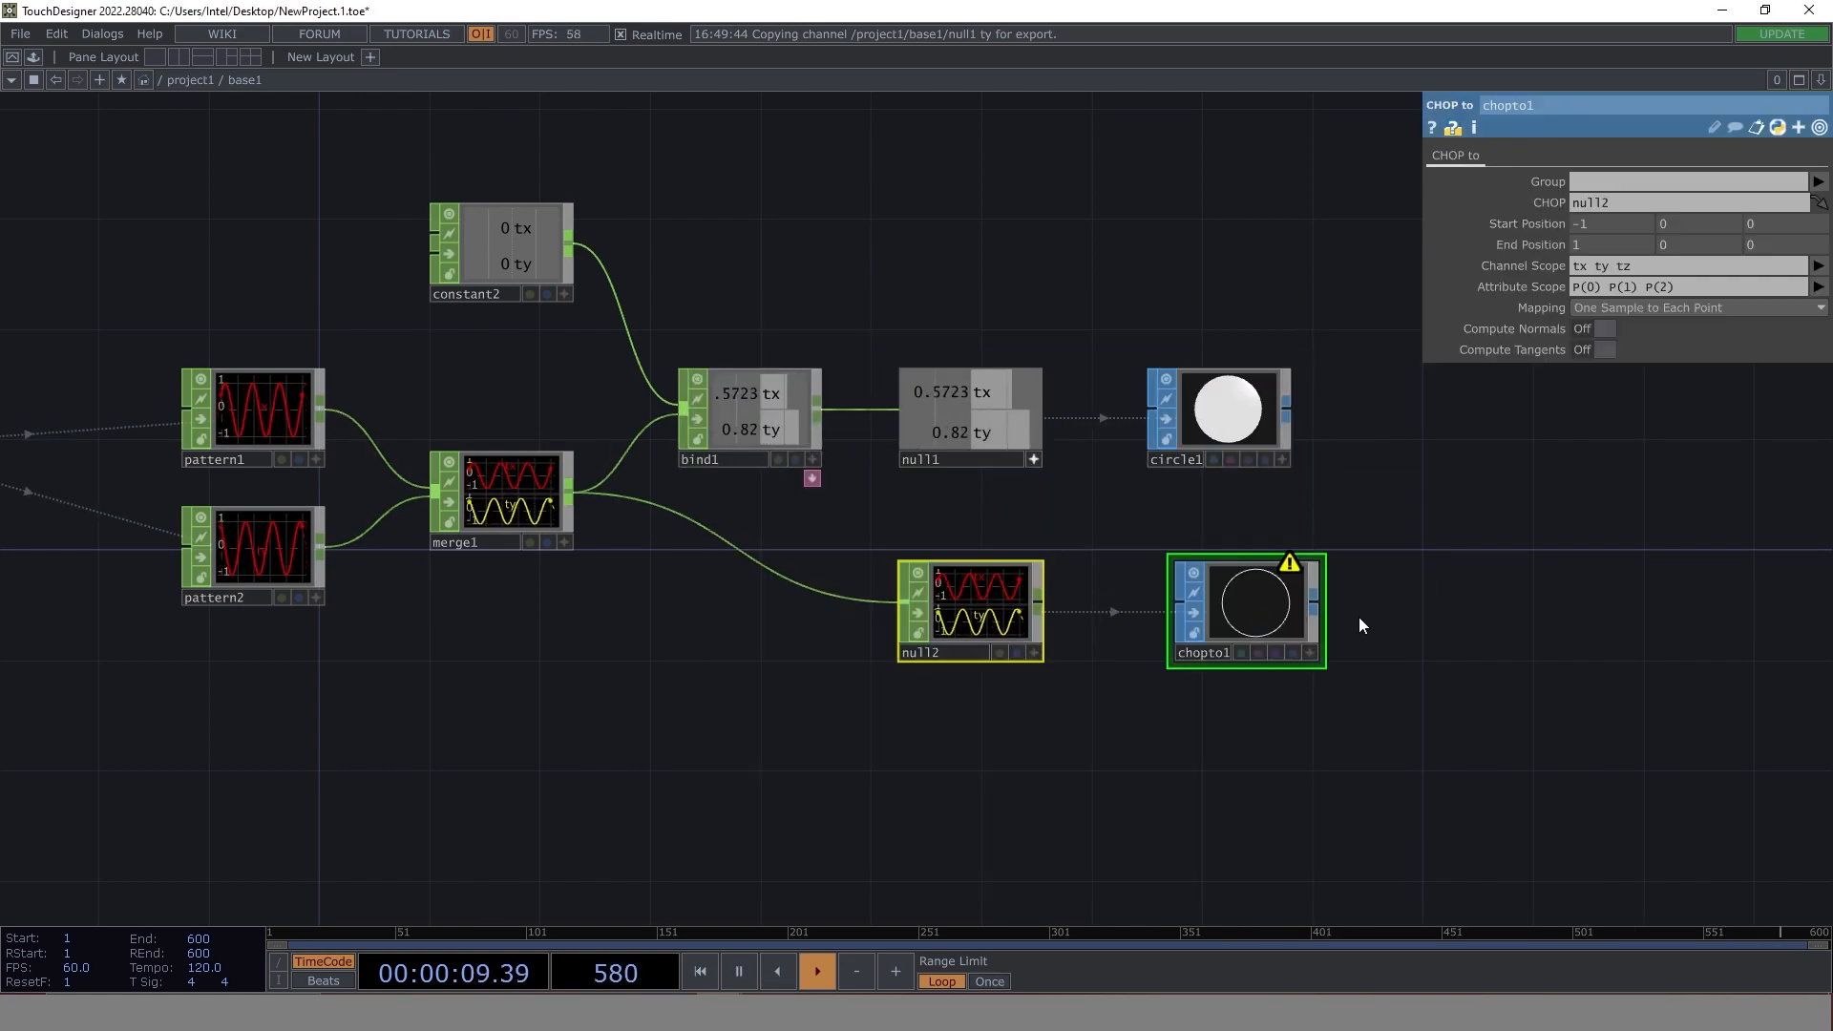
pyautogui.moveTo(1241, 613); pyautogui.dragTo(1213, 612)
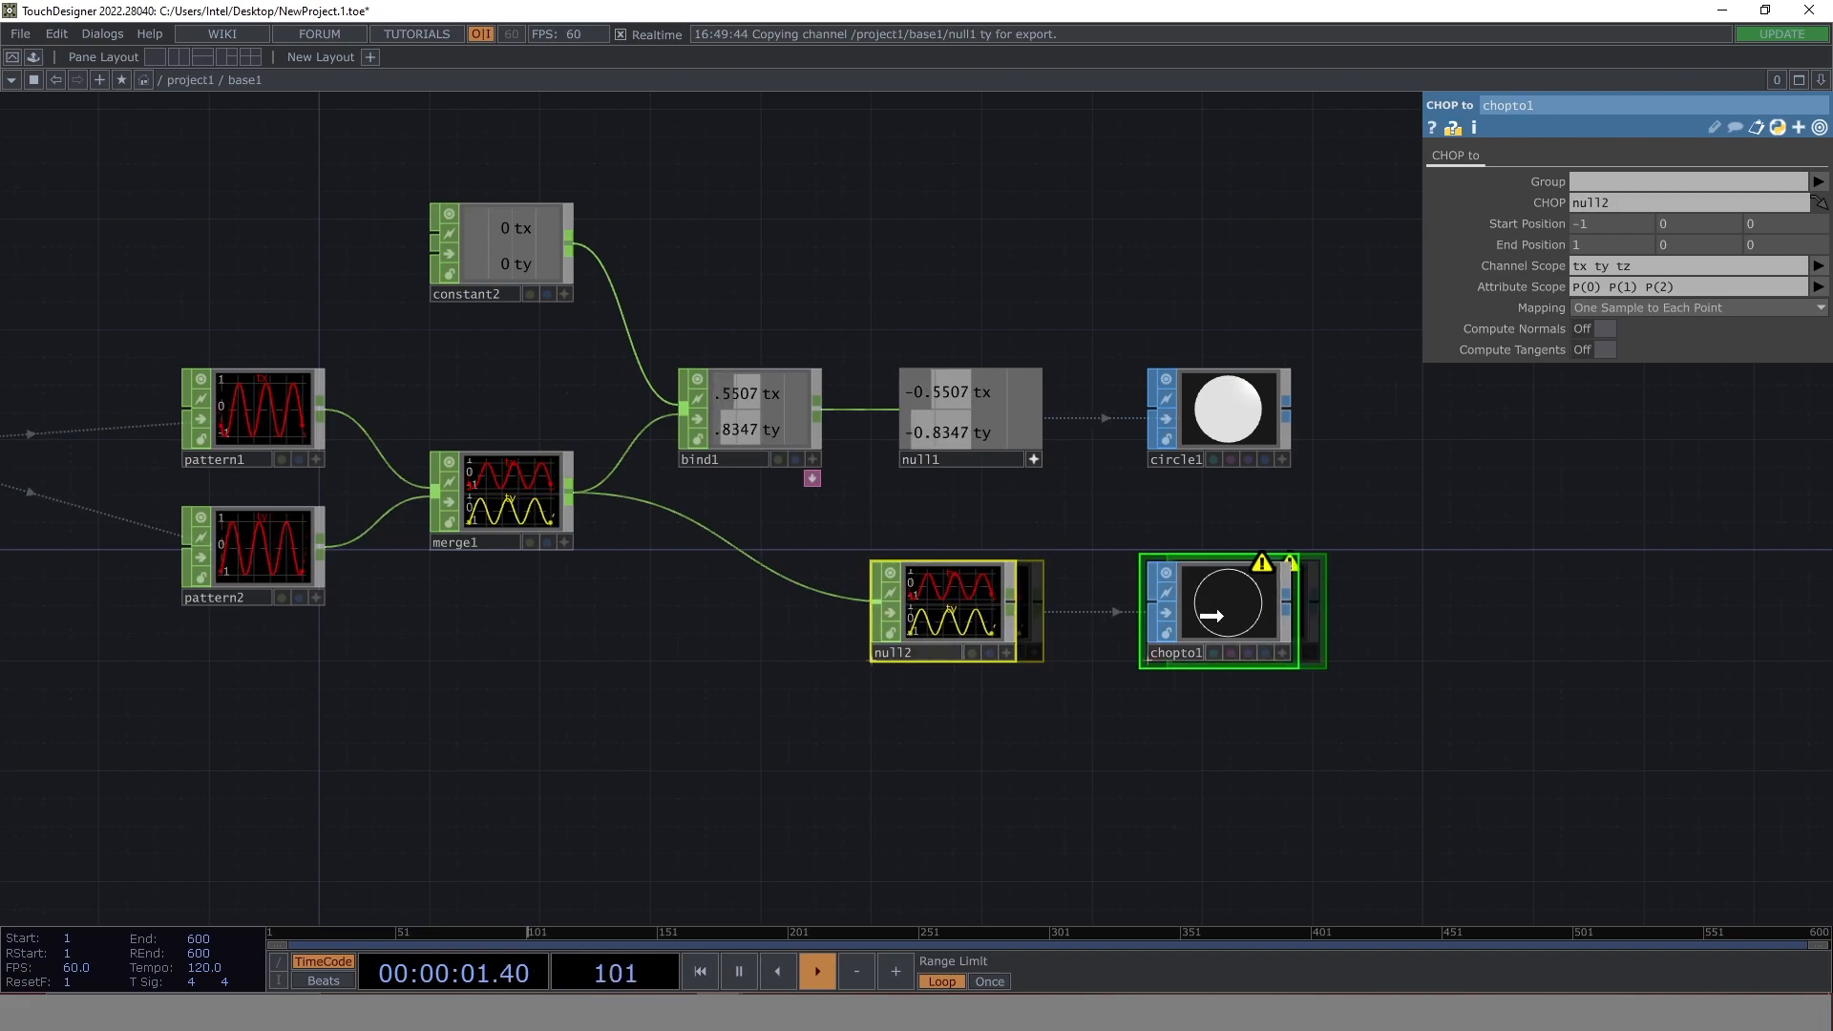
pyautogui.click(1403, 632)
# - Add a Merge SOP beyond circle1 and chopto1 and wire both of their outputs into it
pyautogui.moveTo(1395, 711); pyautogui.dragTo(939, 715)
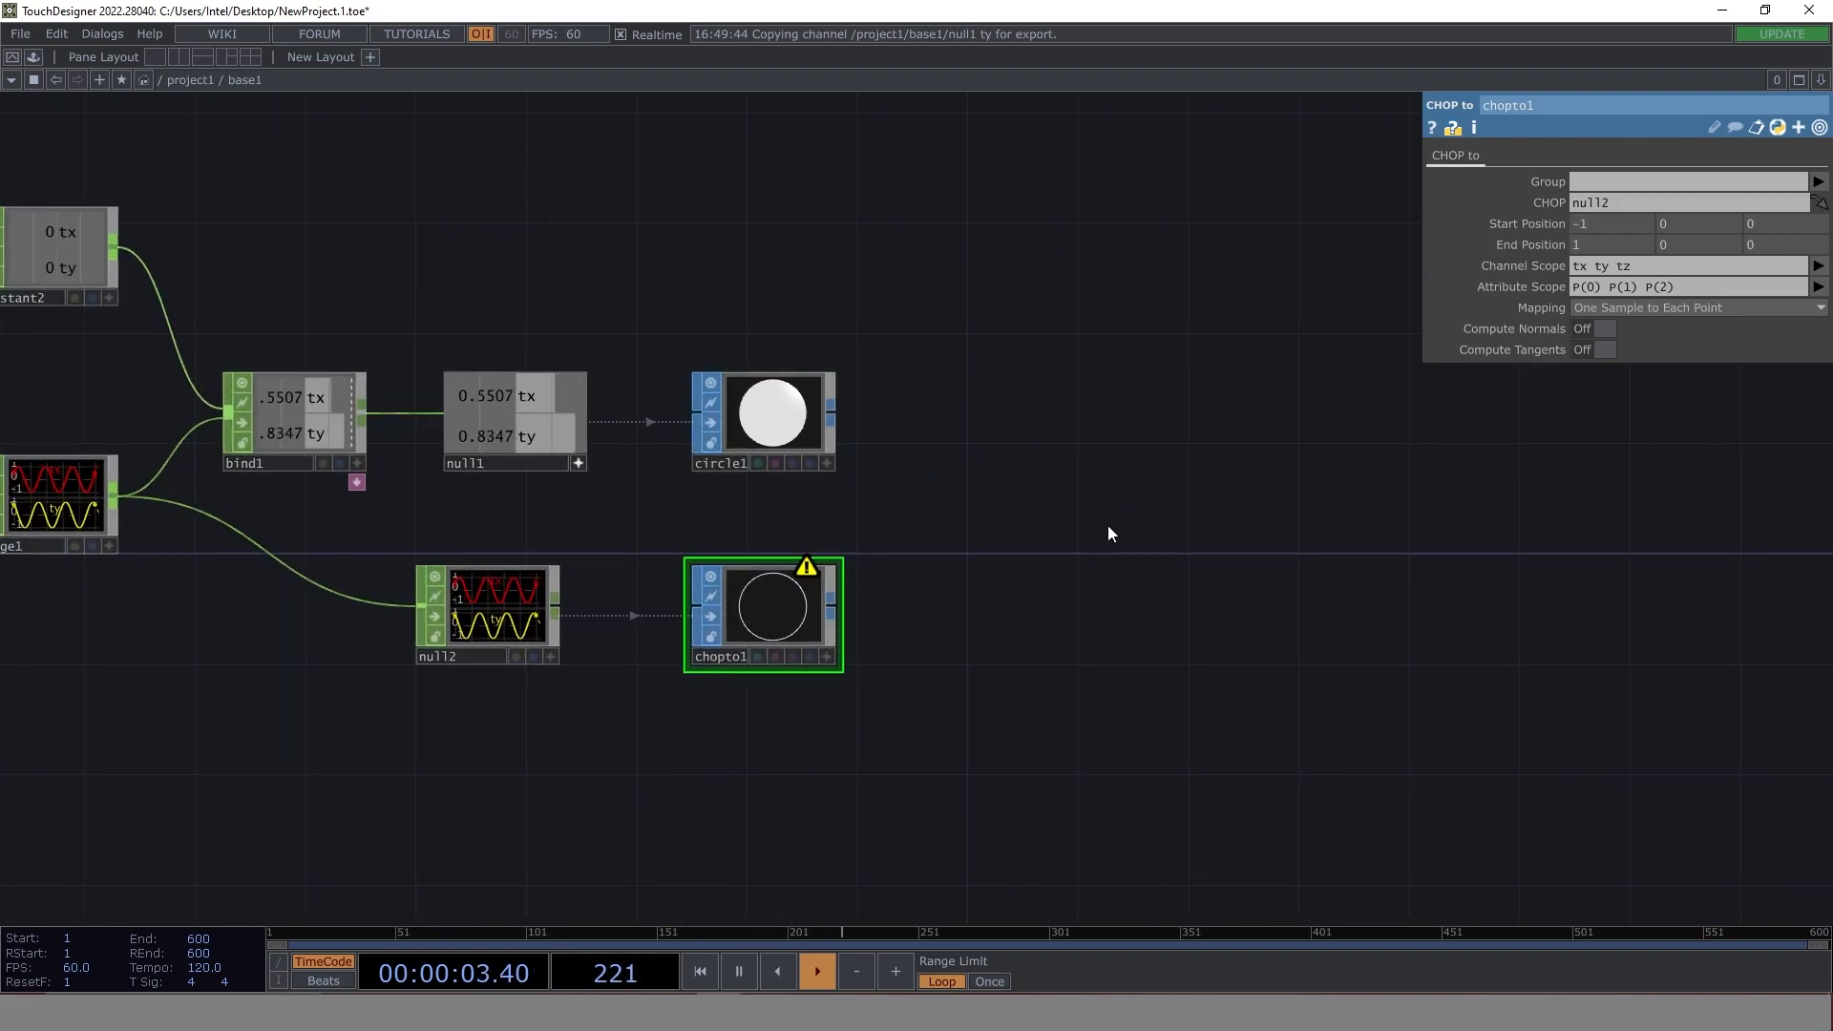
pyautogui.press('Tab')
pyautogui.write('mer')
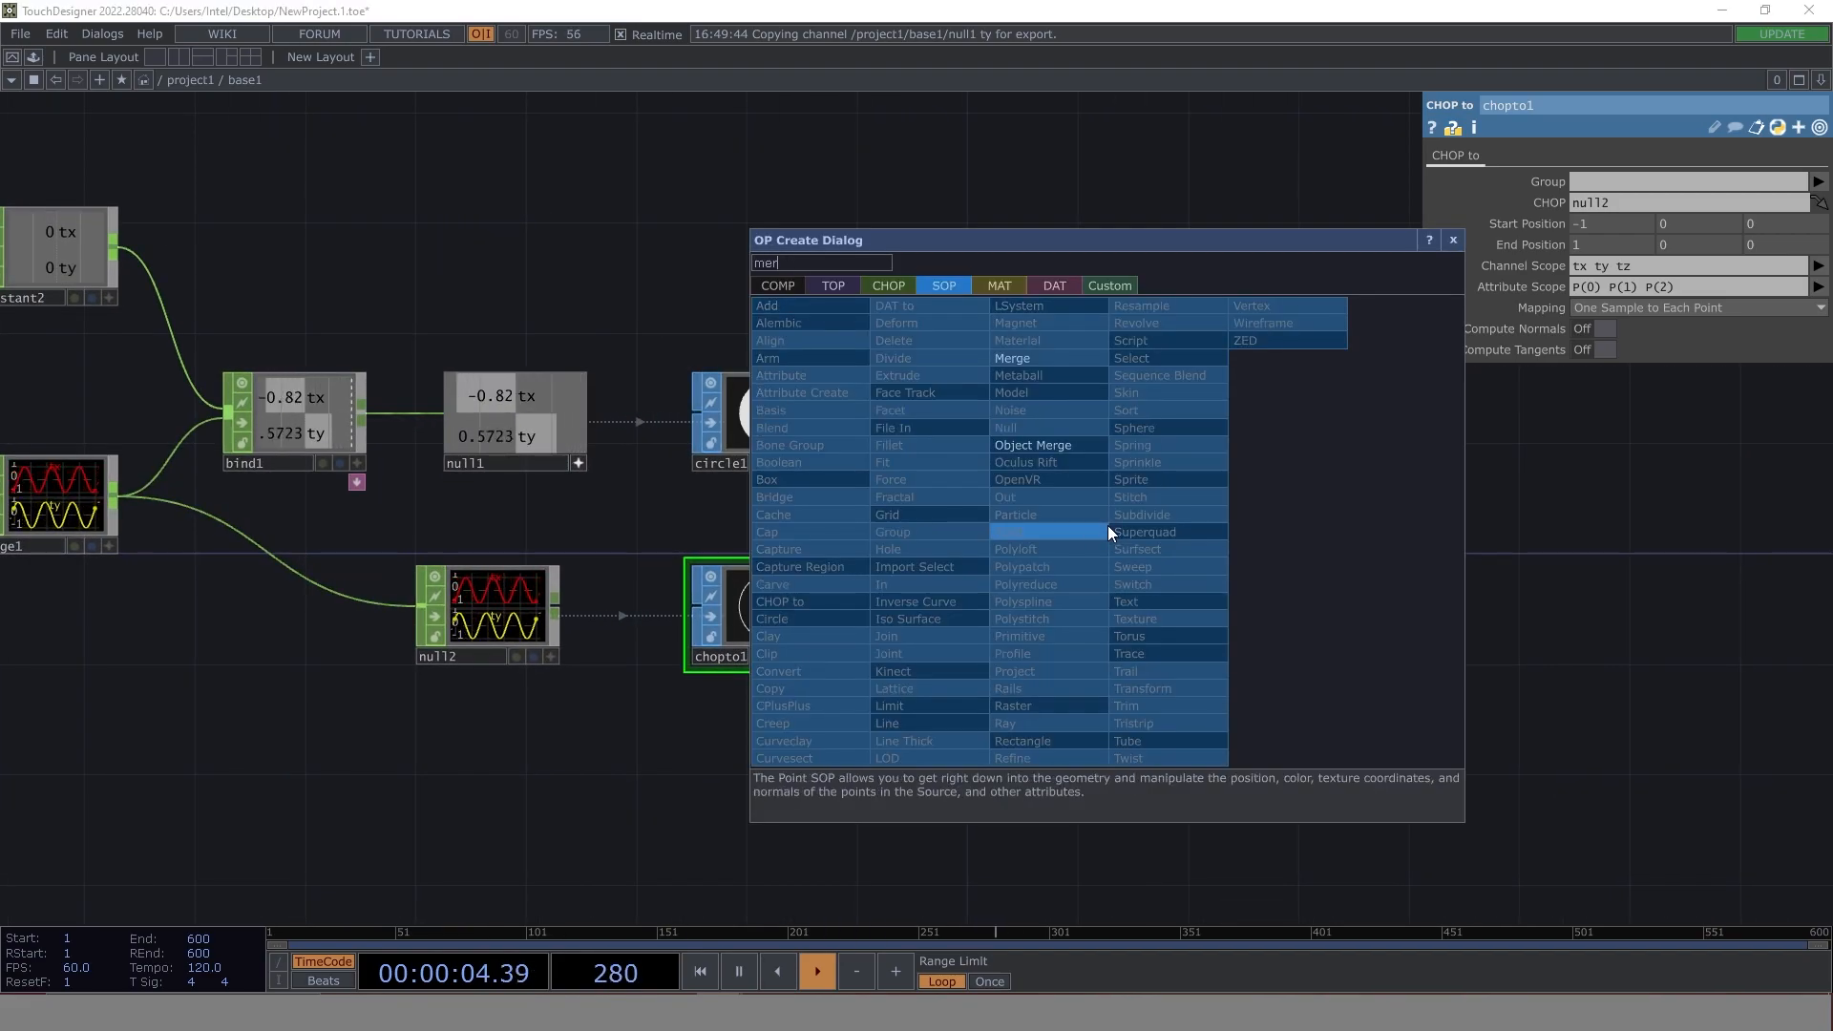
pyautogui.click(1012, 356)
pyautogui.click(1048, 521)
pyautogui.moveTo(829, 410); pyautogui.dragTo(972, 524)
pyautogui.moveTo(825, 600); pyautogui.dragTo(974, 526)
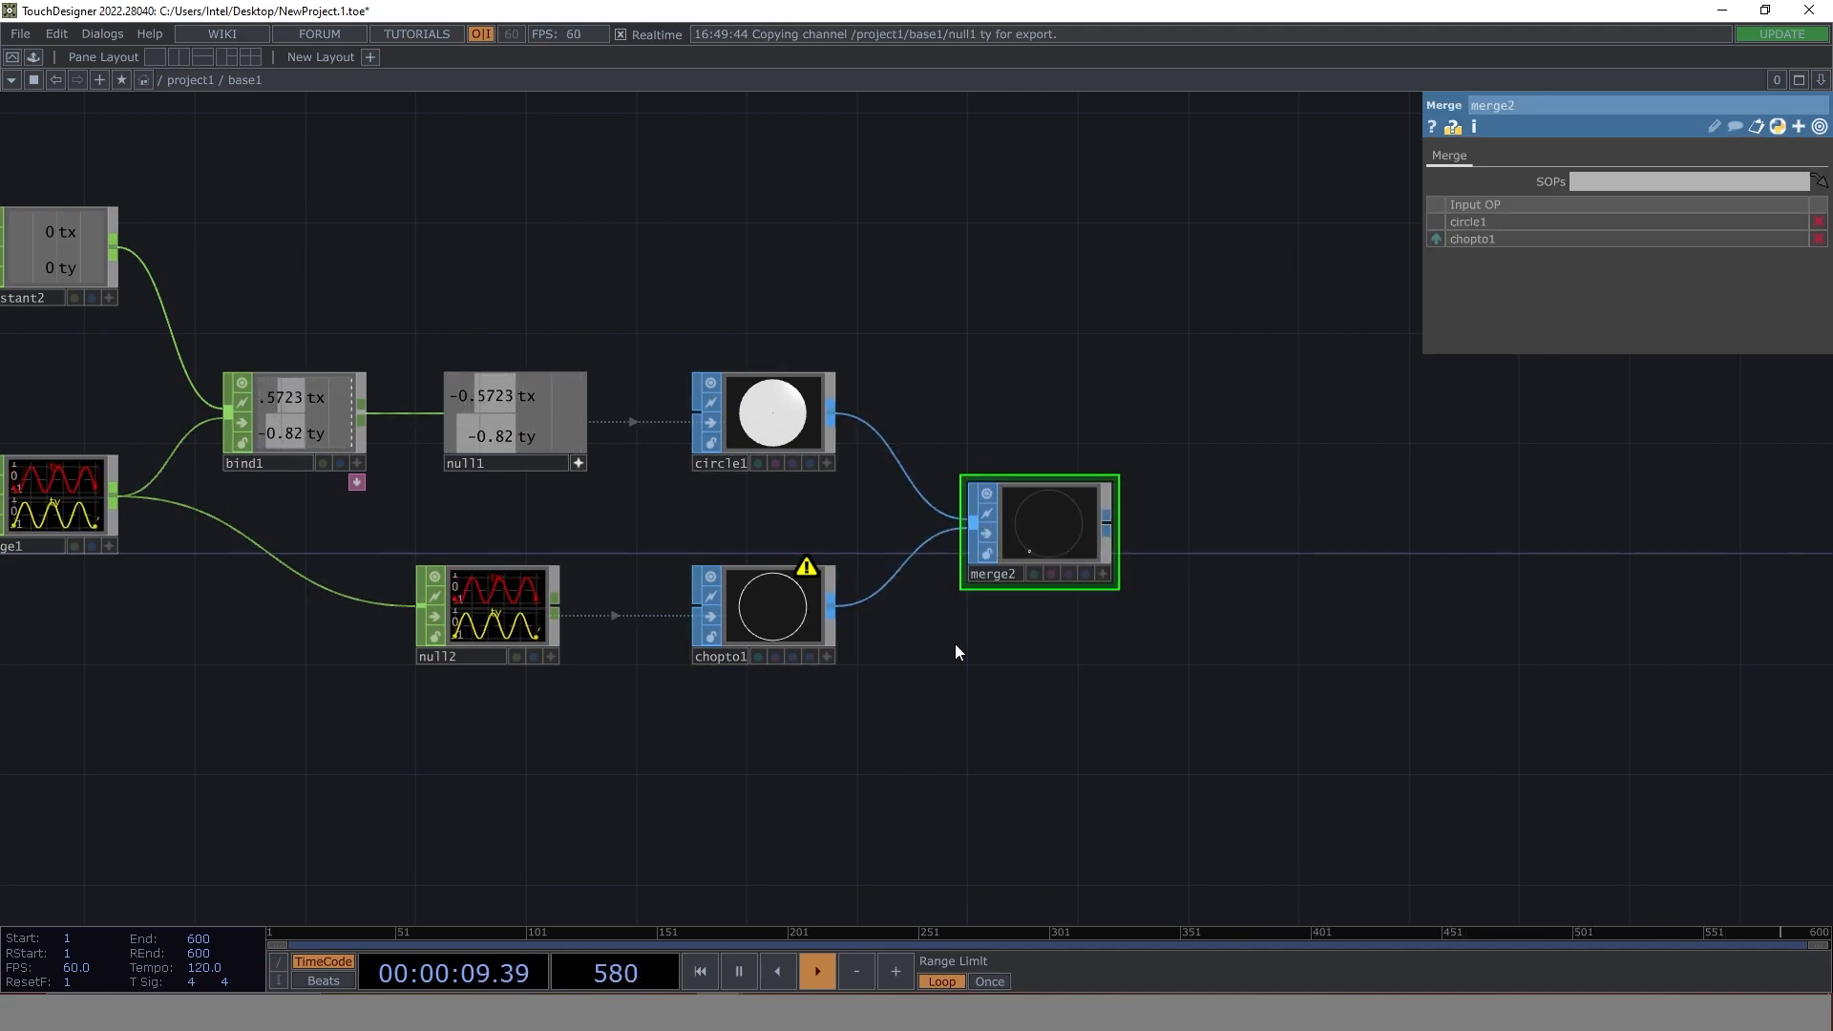
# - Inspect merge2's result up close and move chopto1 ahead of circle1 in its input order
pyautogui.scroll(10, 1085, 519)
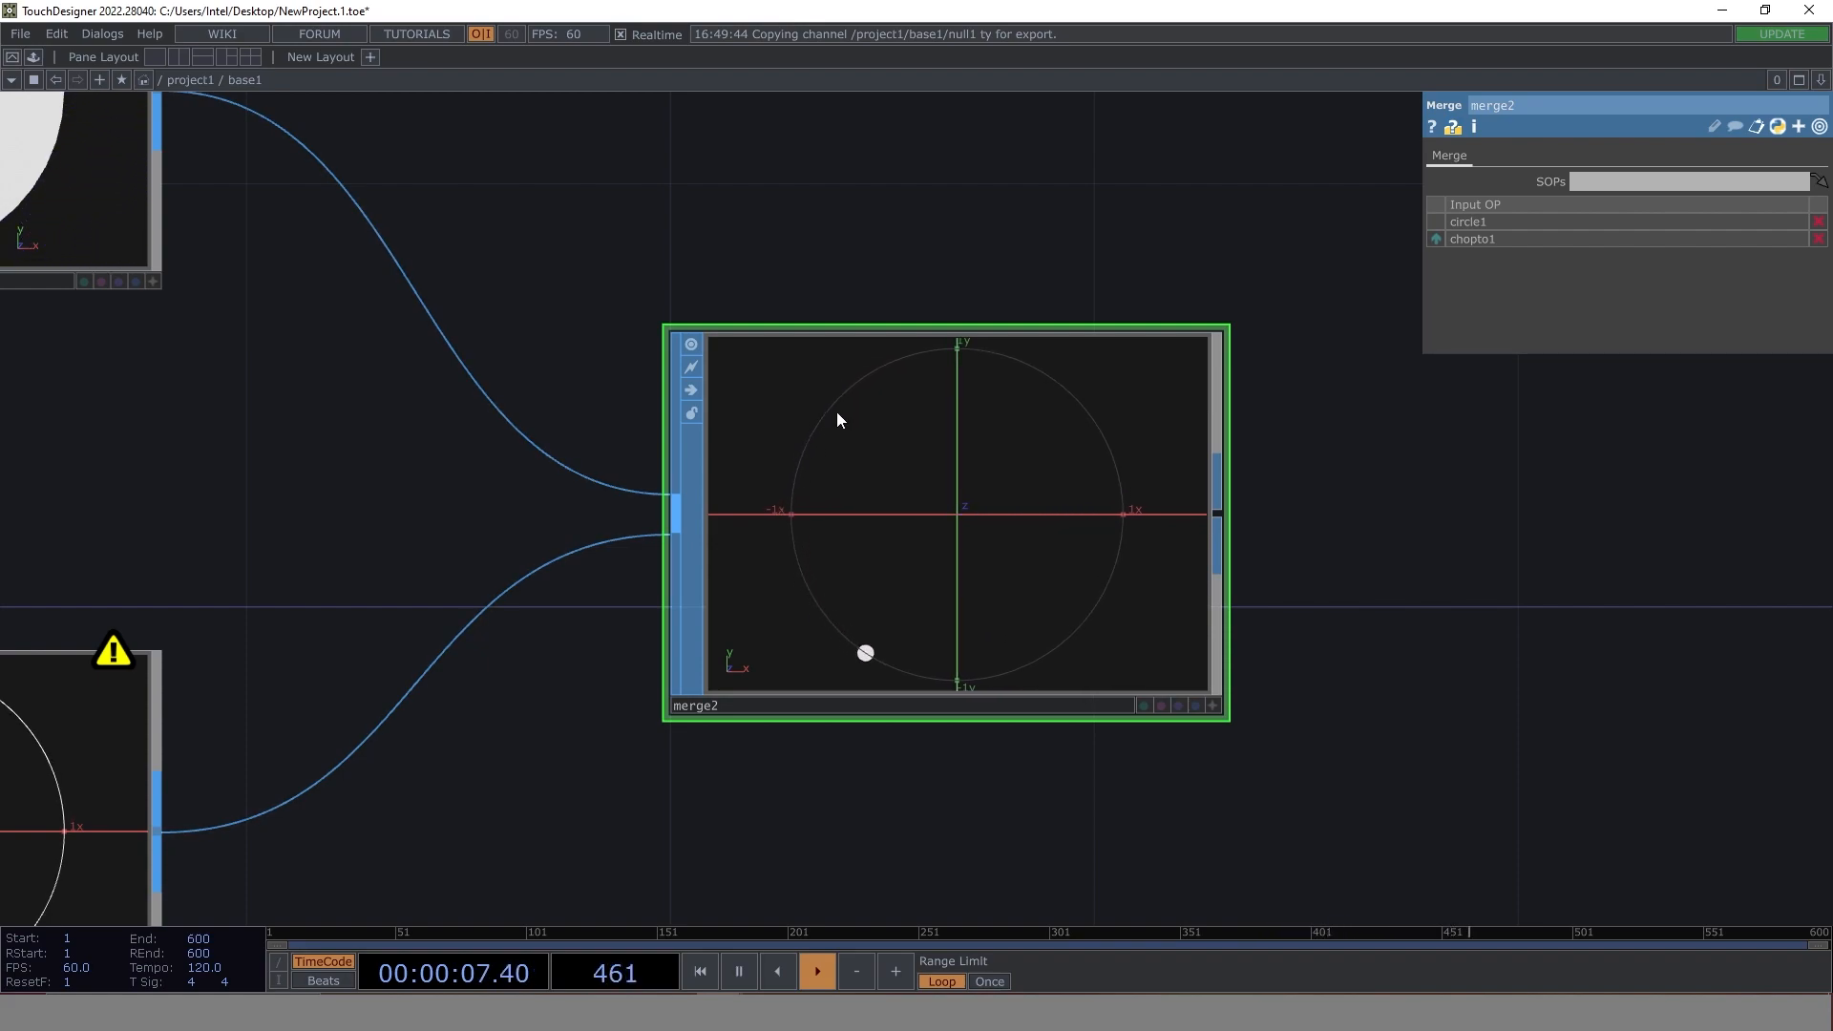
pyautogui.scroll(3, 838, 408)
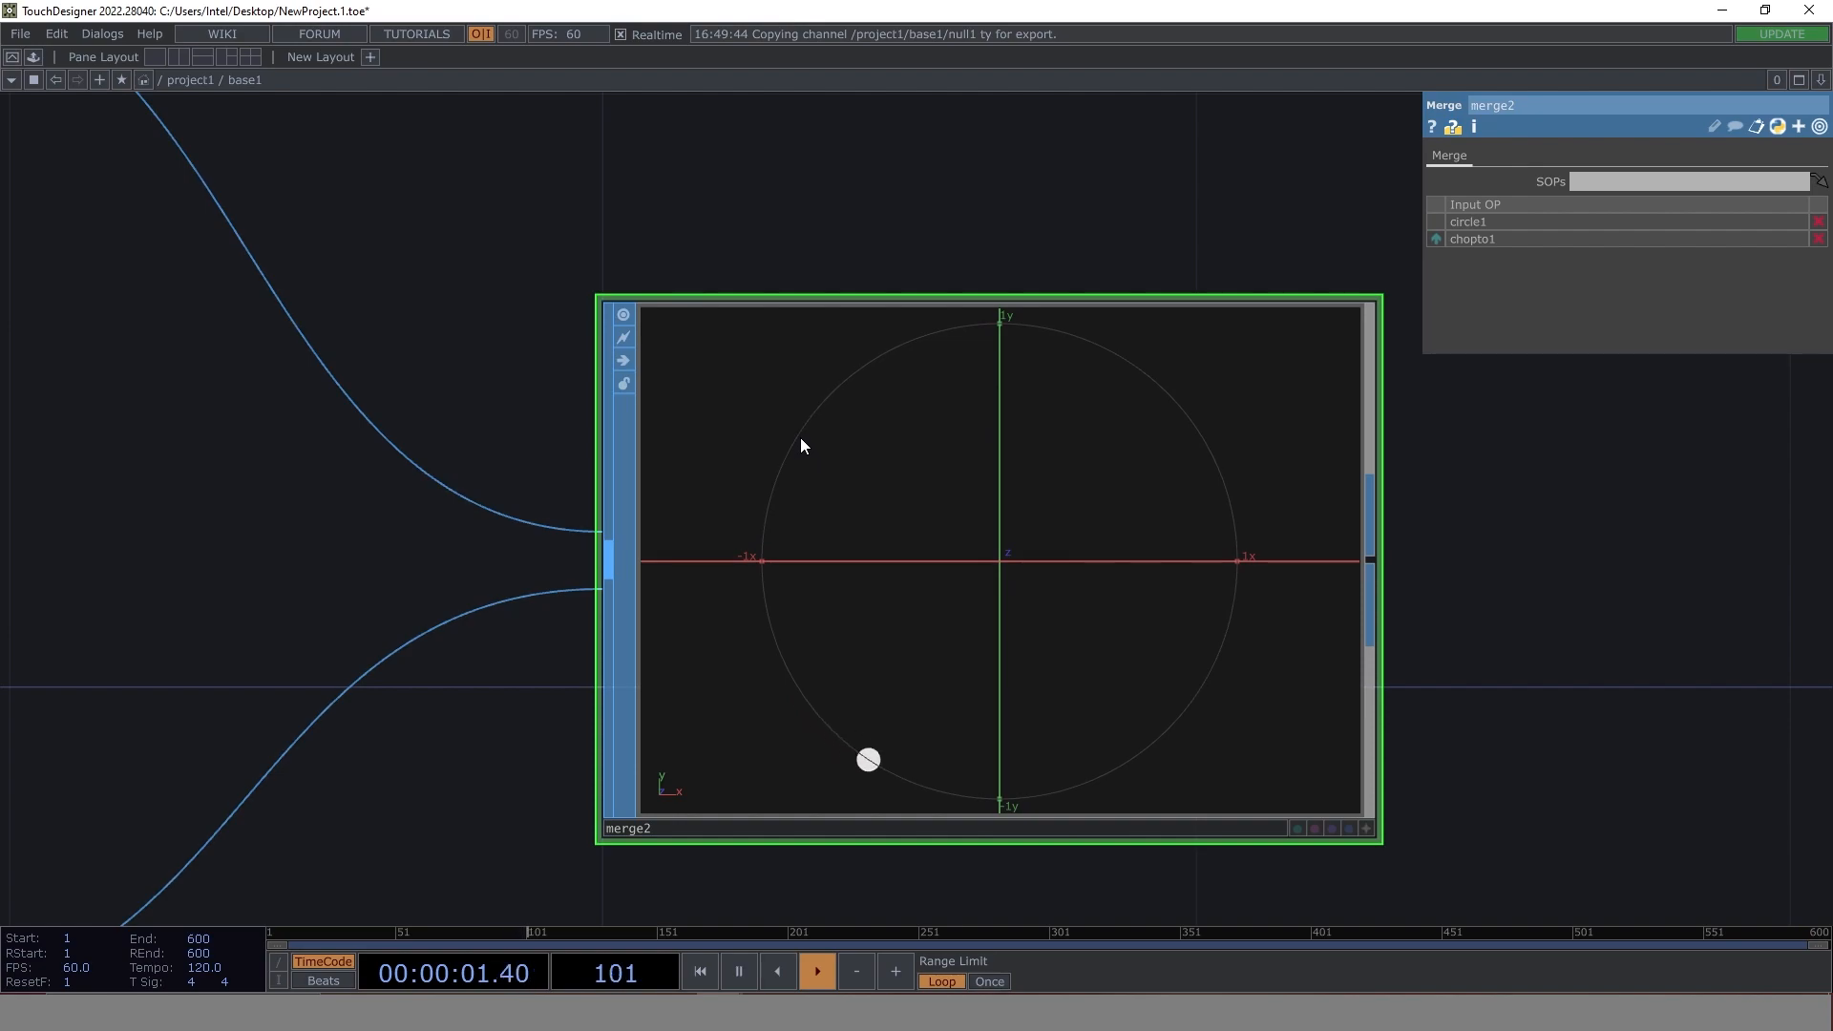
pyautogui.scroll(-2, 1281, 519)
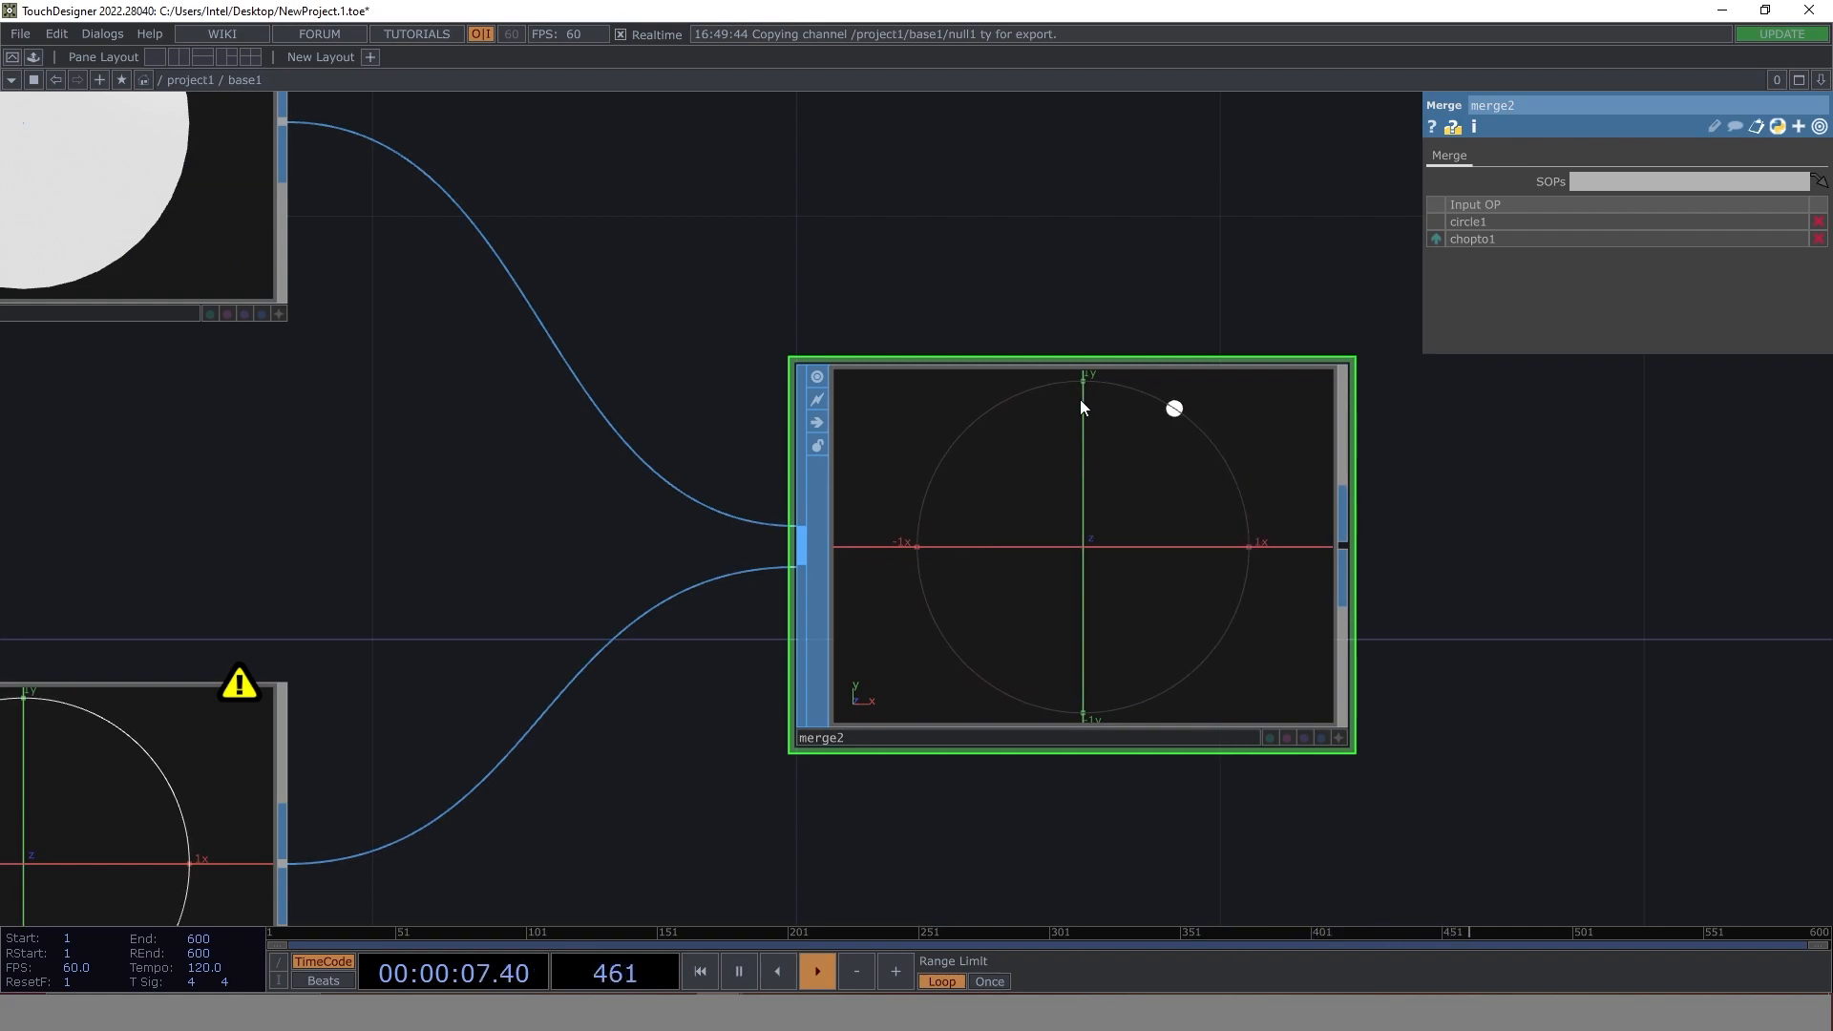
pyautogui.scroll(-4, 1015, 576)
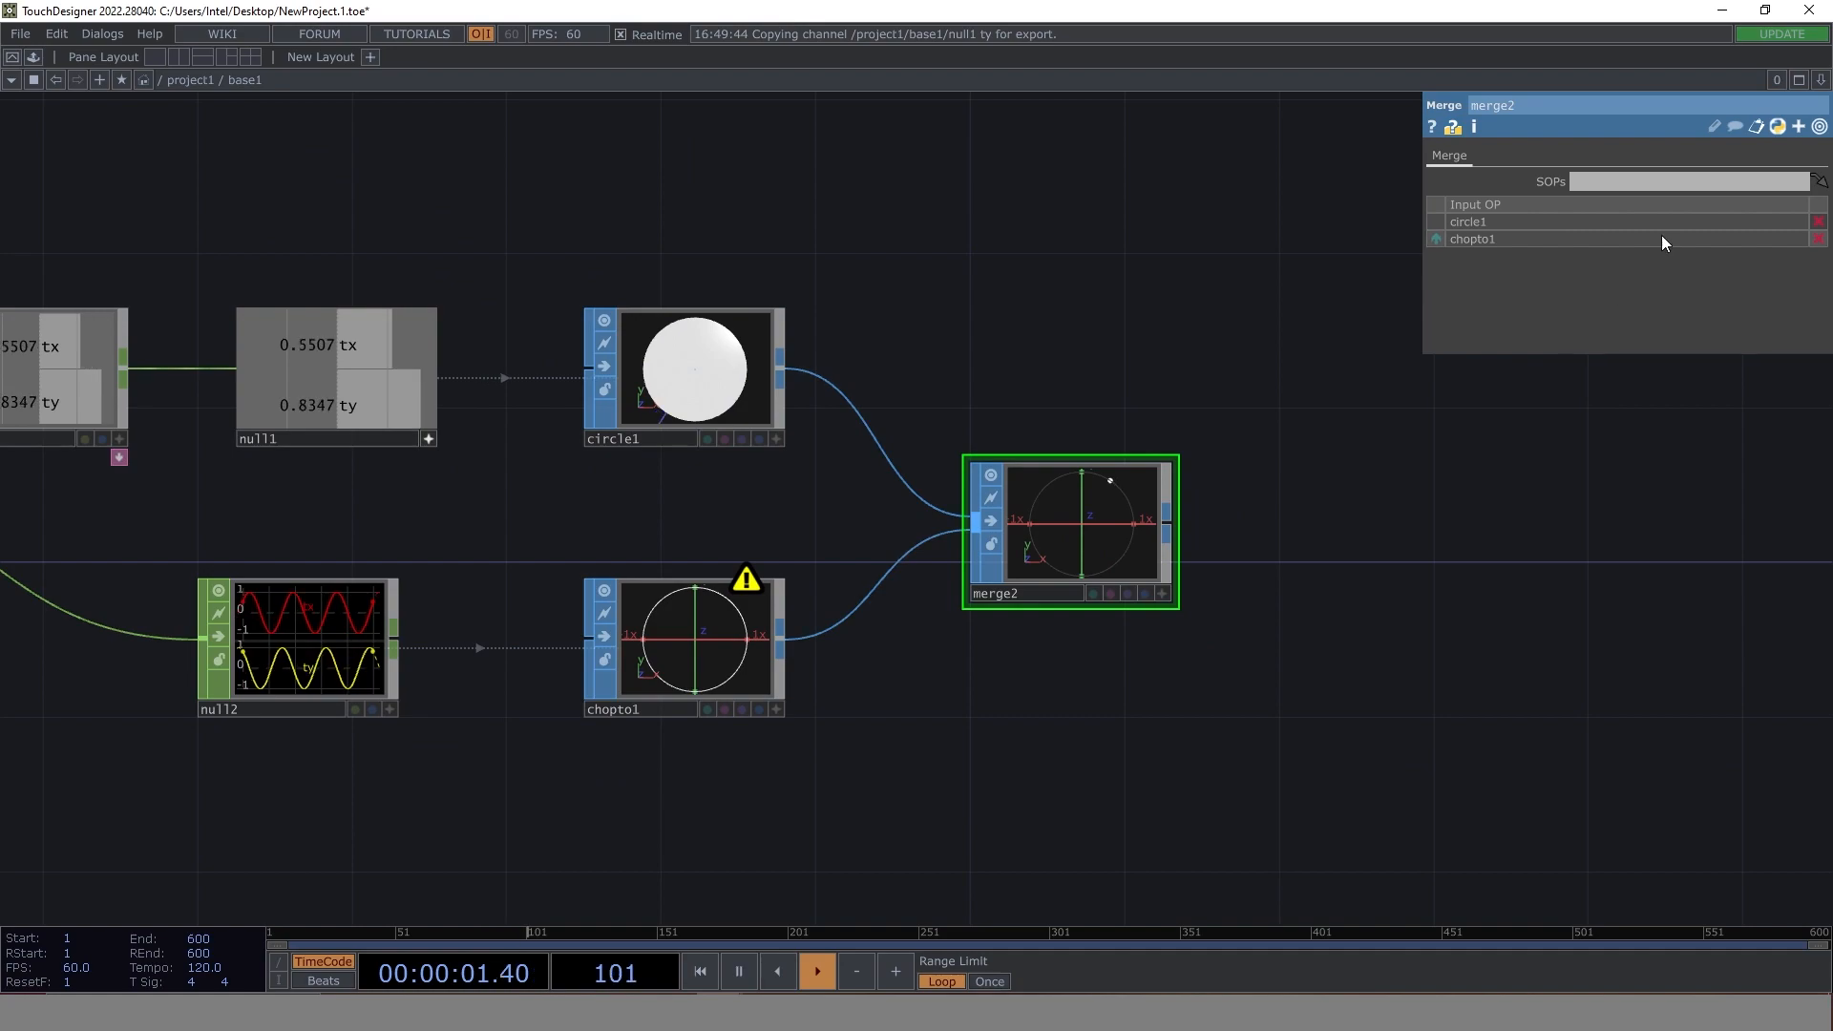
pyautogui.click(1436, 239)
pyautogui.scroll(5, 1073, 524)
pyautogui.scroll(-3, 994, 707)
pyautogui.scroll(-6, 1173, 653)
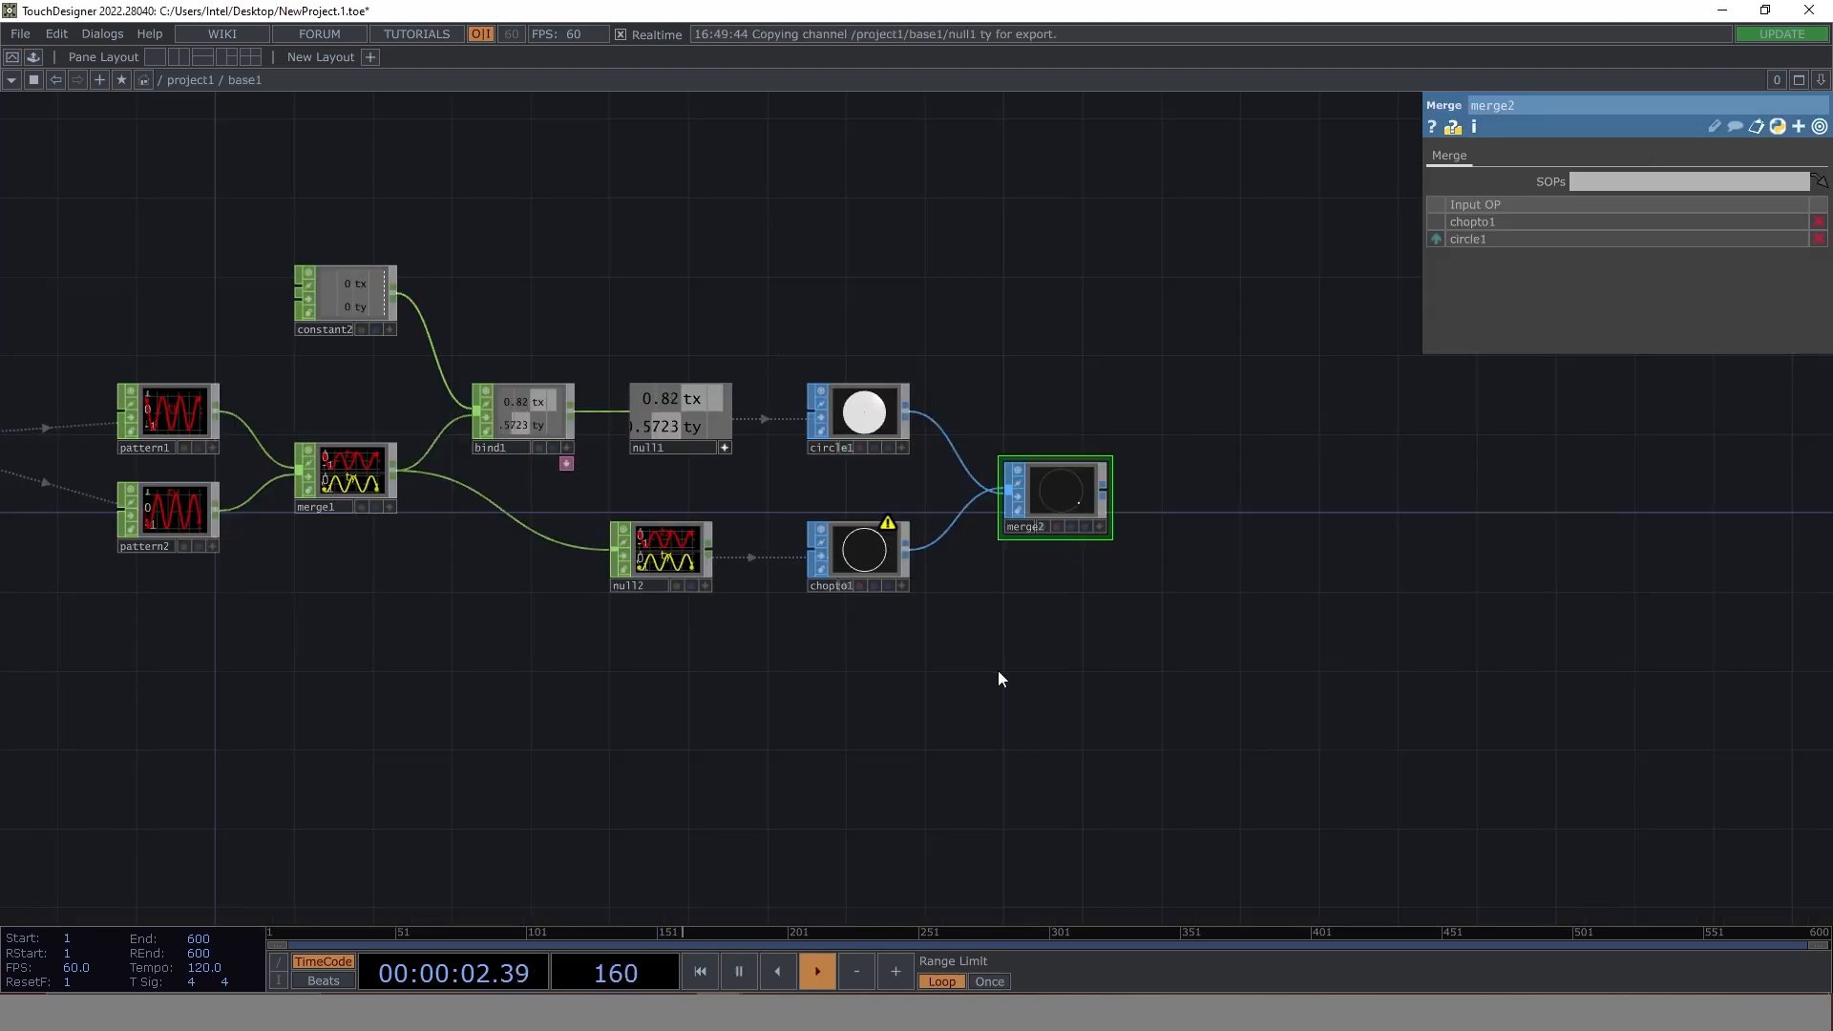
# - Duplicate the cosine Pattern CHOP pattern2 and place the copy directly below it
pyautogui.moveTo(998, 670); pyautogui.dragTo(1162, 642)
pyautogui.moveTo(471, 580); pyautogui.dragTo(650, 584)
pyautogui.moveTo(511, 471); pyautogui.dragTo(691, 620, button='middle')
pyautogui.moveTo(691, 620); pyautogui.dragTo(763, 670)
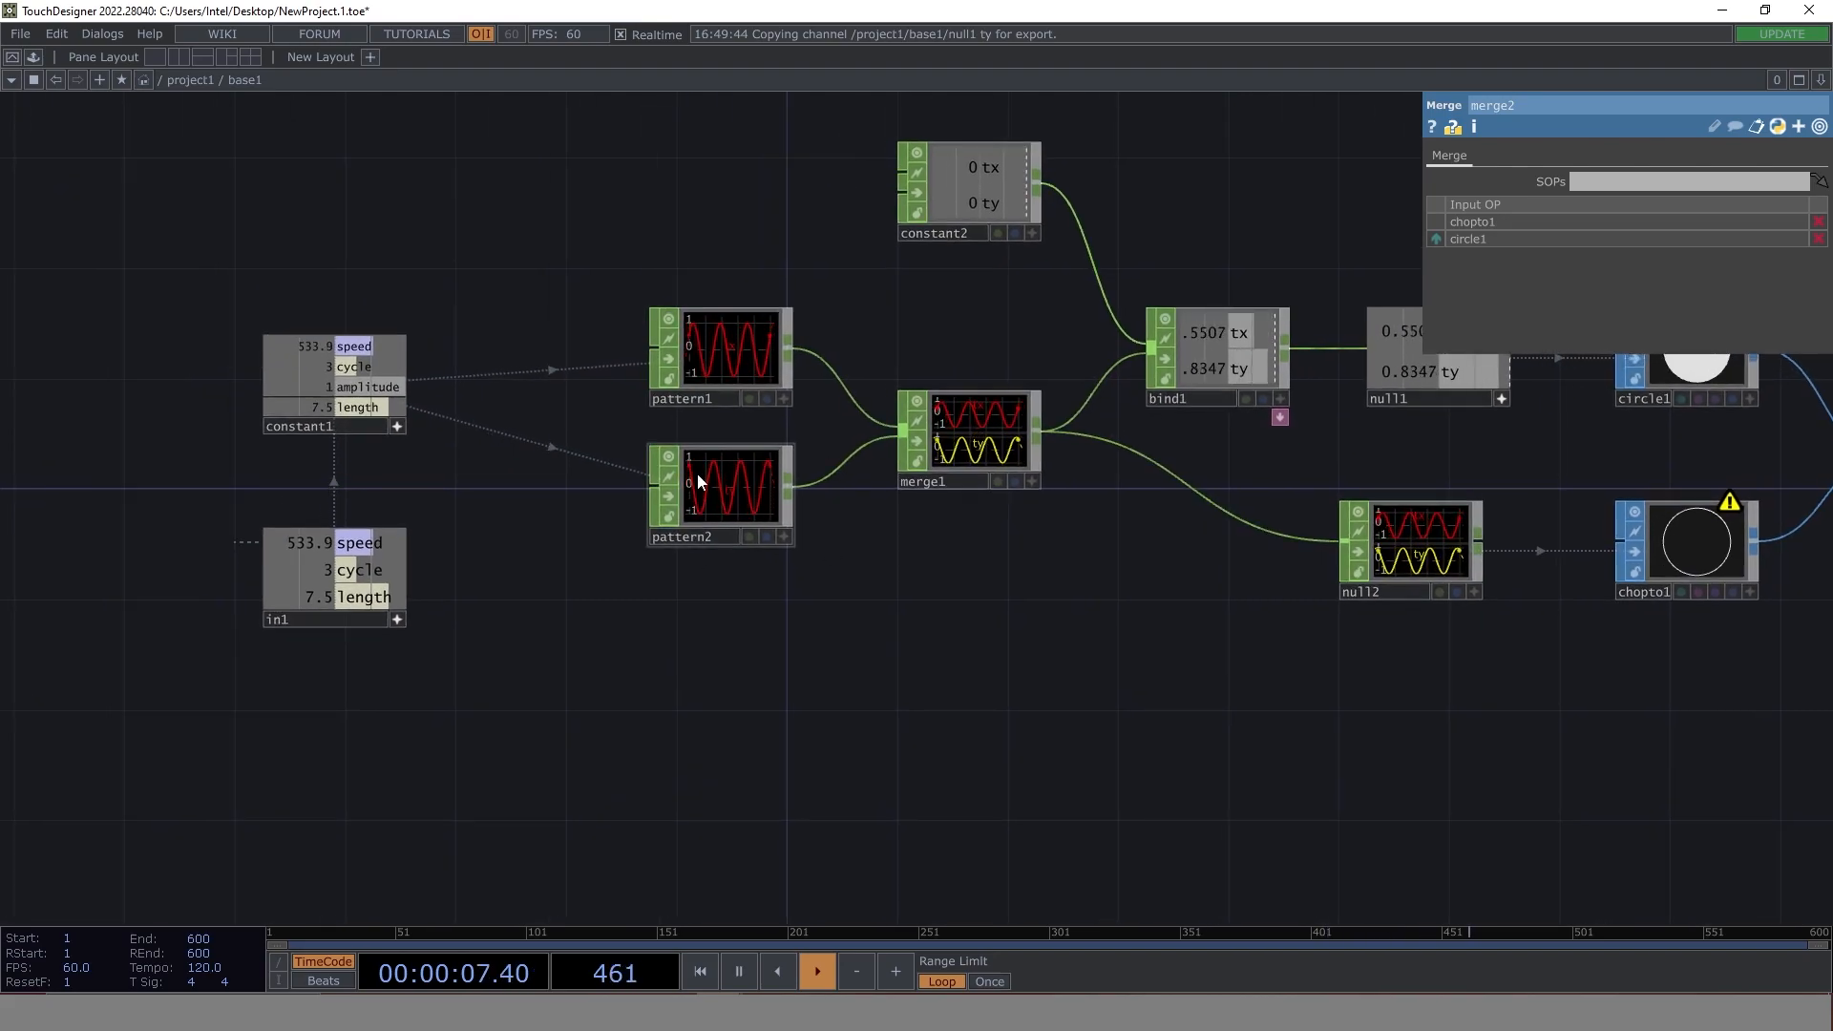
pyautogui.click(736, 482)
pyautogui.hotkey('ctrl', 'c')
pyautogui.hotkey('ctrl', 'v')
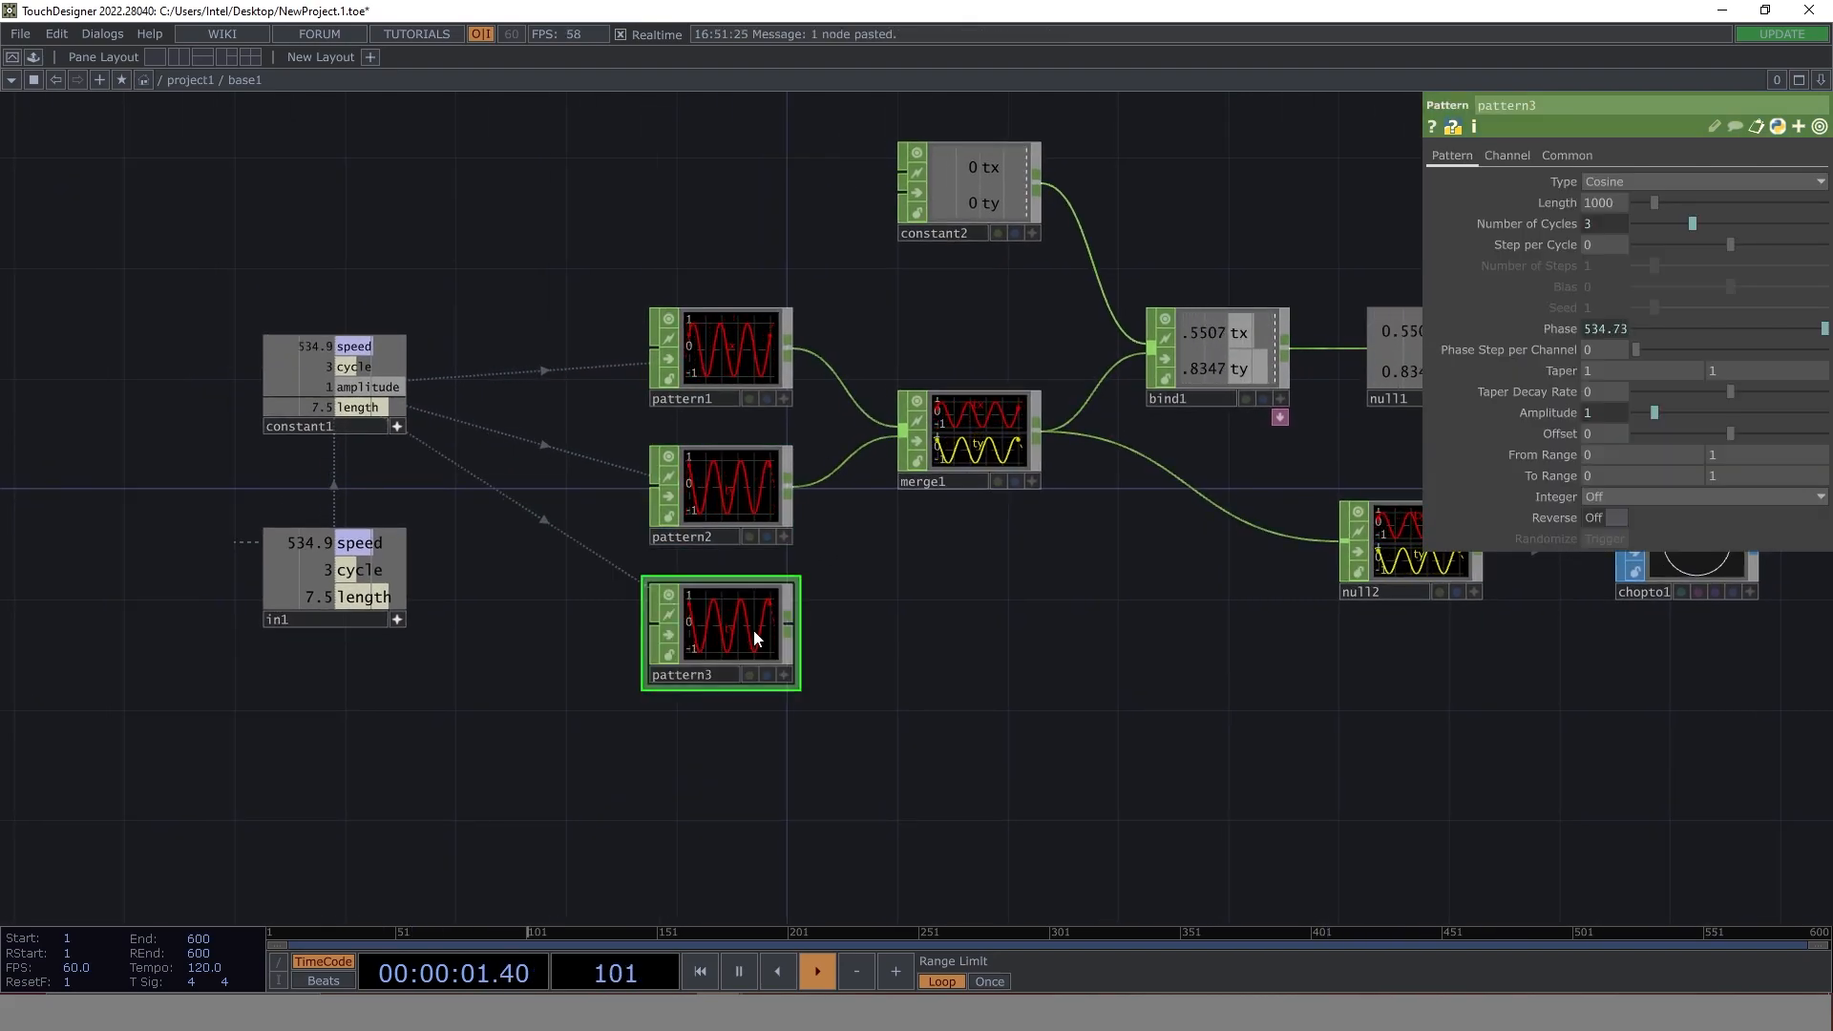
pyautogui.press('Tab')
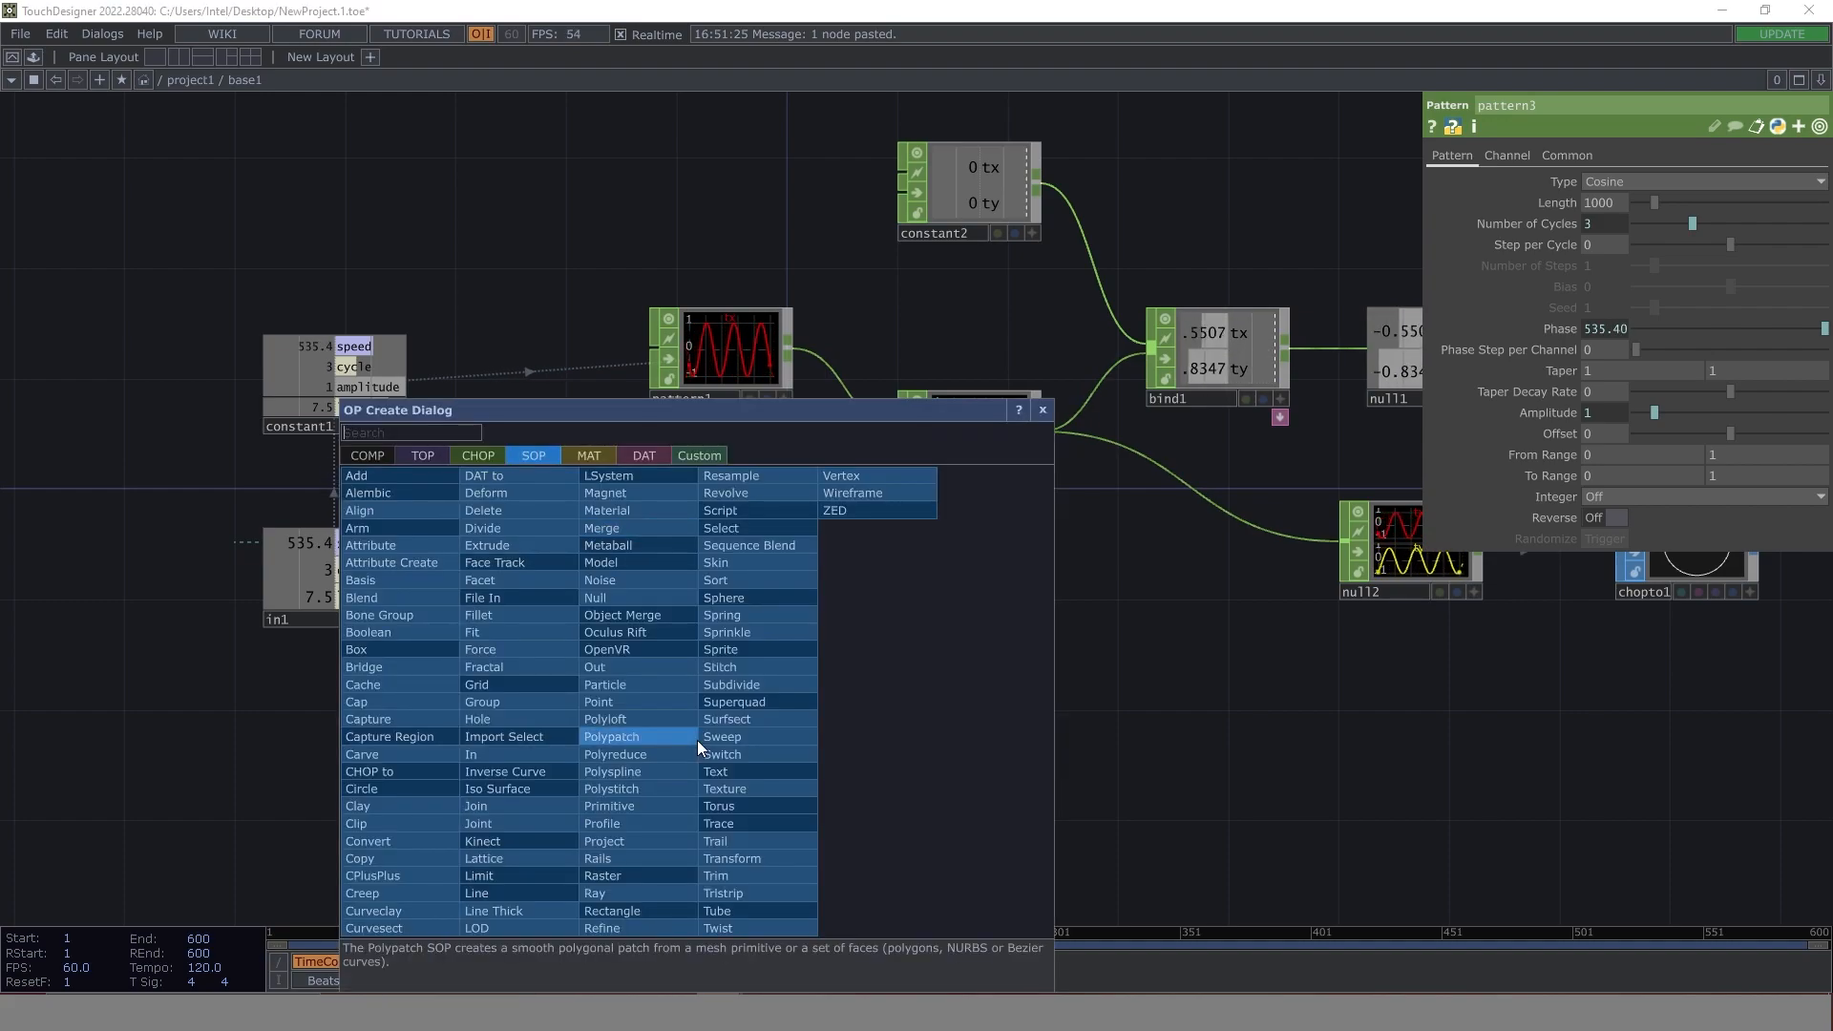
pyautogui.press('Escape')
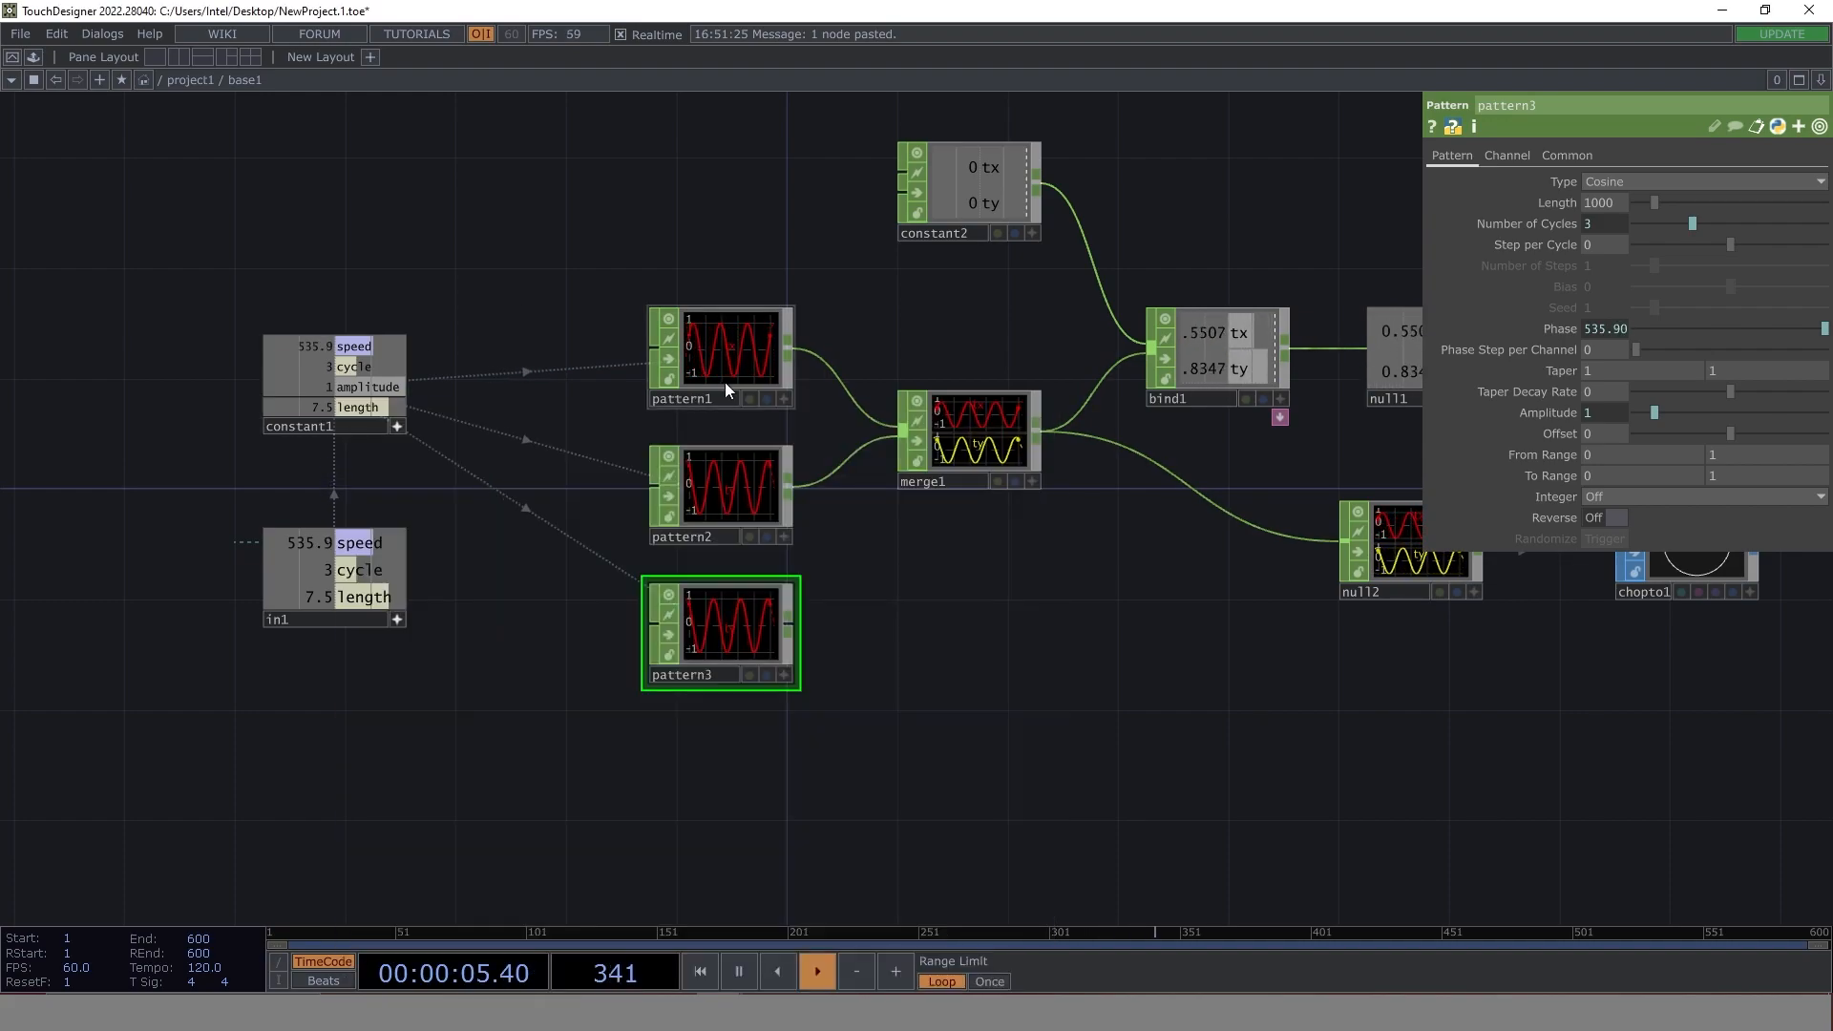
# - Duplicate the sine Pattern CHOP pattern1 and place the copy below pattern3
pyautogui.click(708, 335)
pyautogui.hotkey('ctrl', 'c')
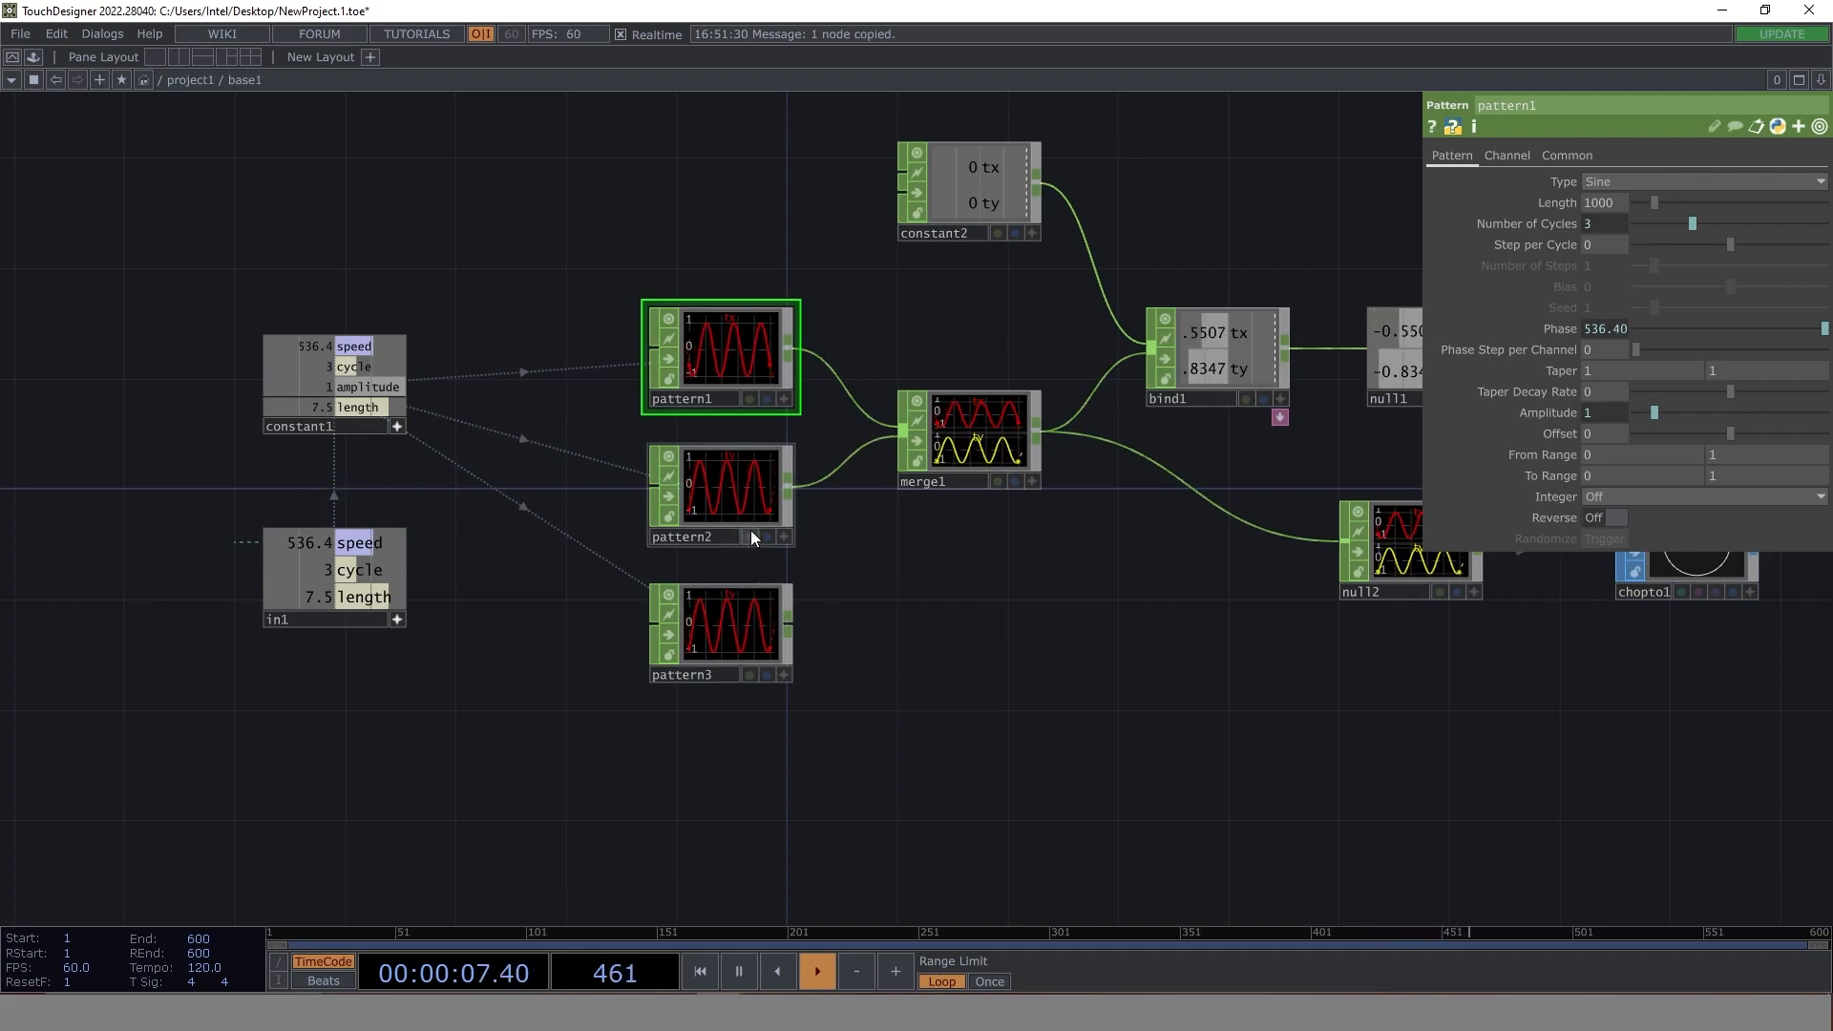
pyautogui.hotkey('ctrl', 'v')
pyautogui.click(715, 764)
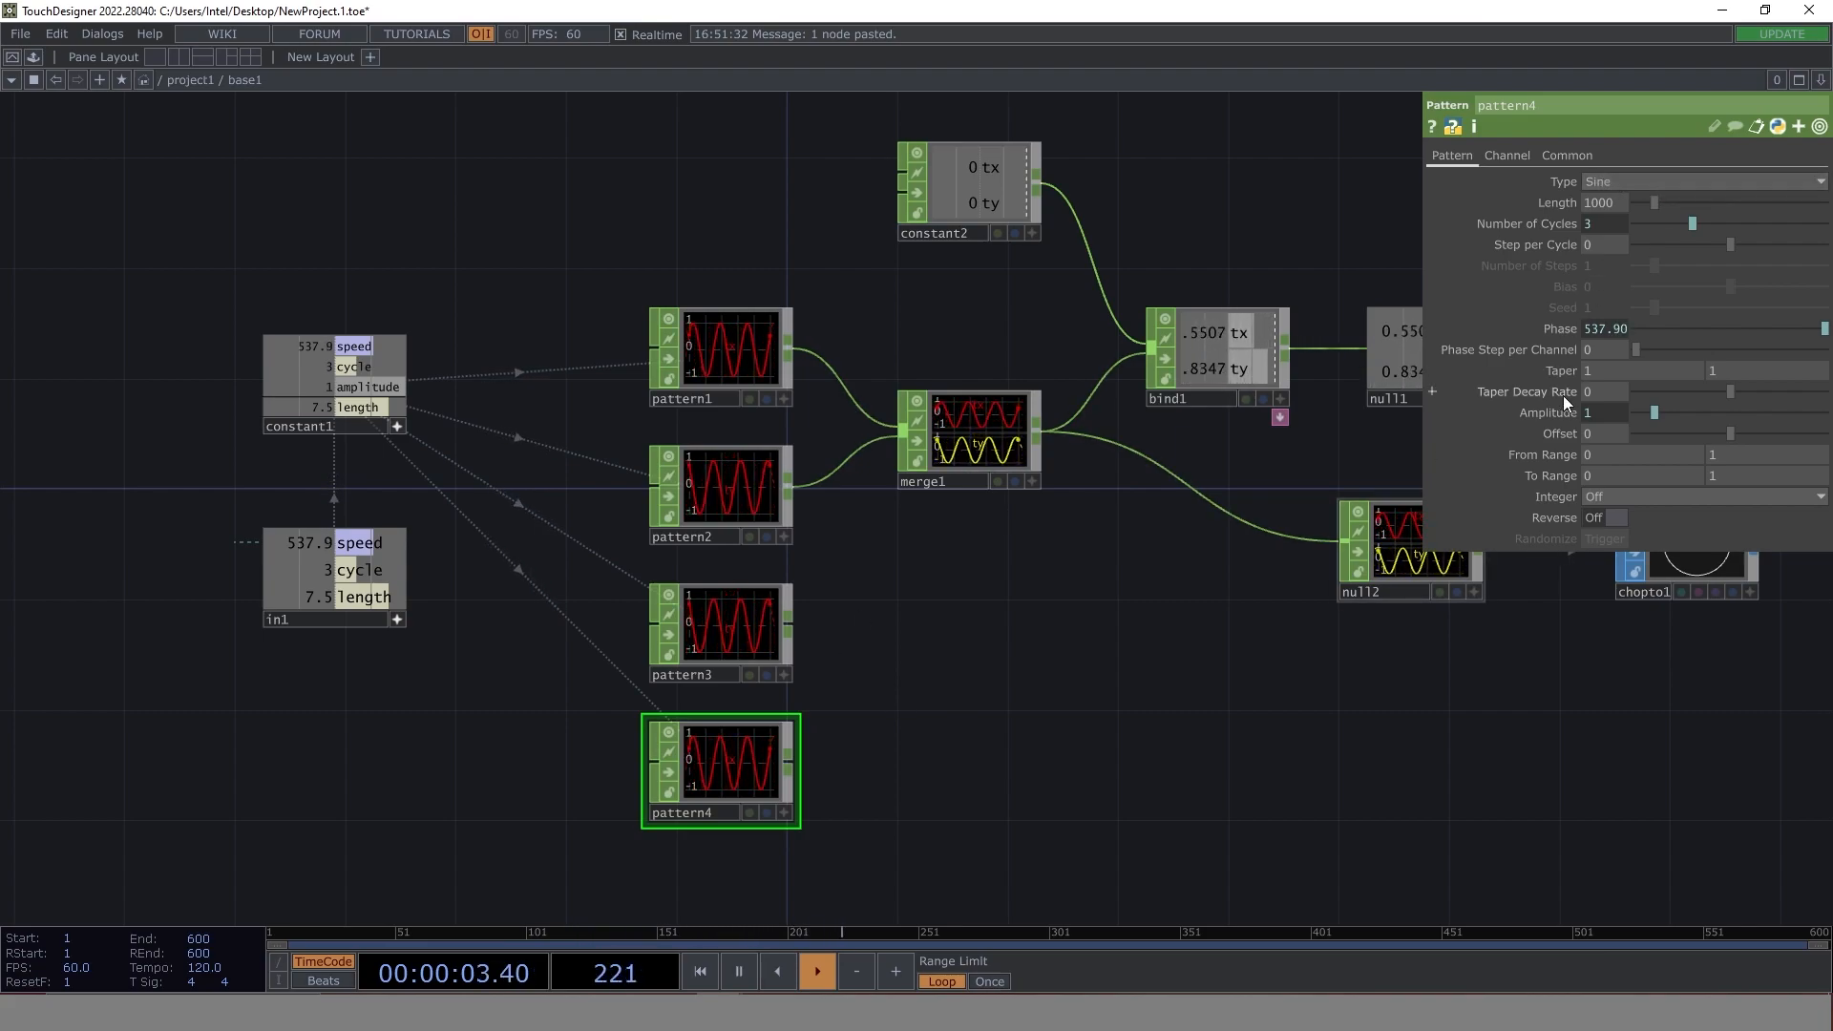
# - Change pattern4's Type to Ramp and switch its Phase and Number of Cycles from expressions to constant values of 0 and 1
pyautogui.click(1557, 328)
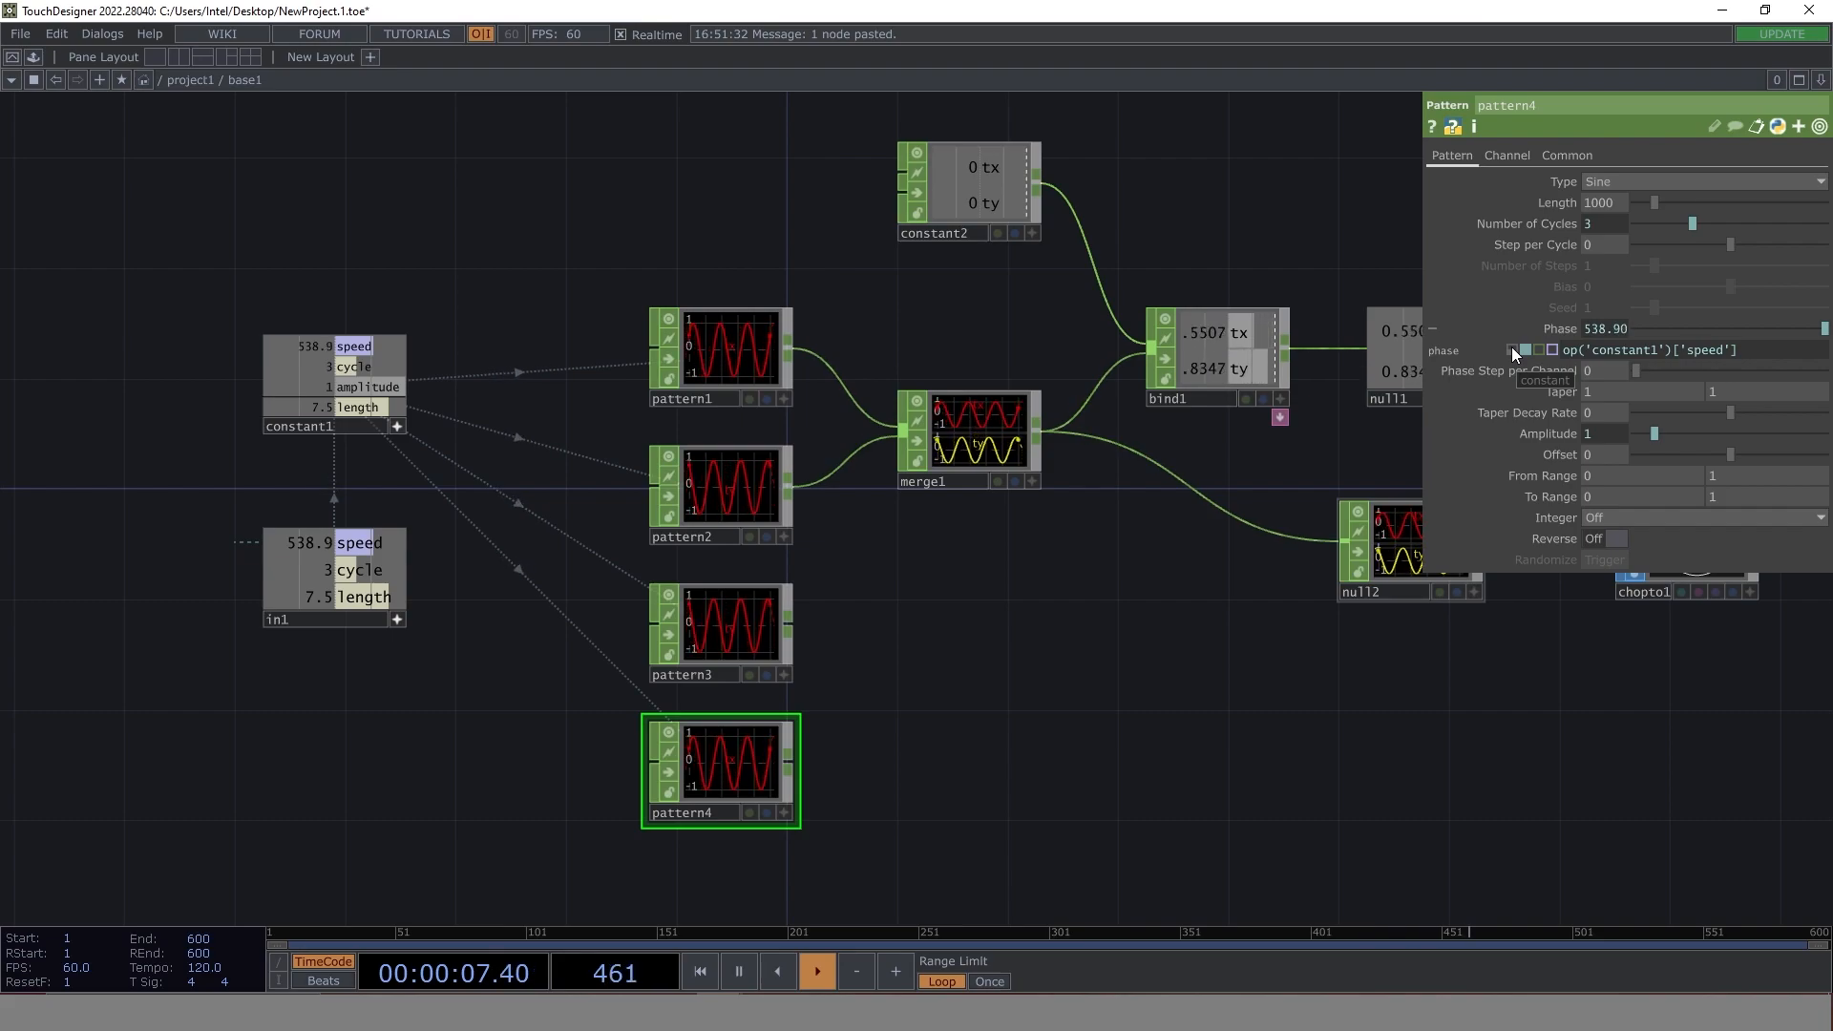
pyautogui.click(1512, 349)
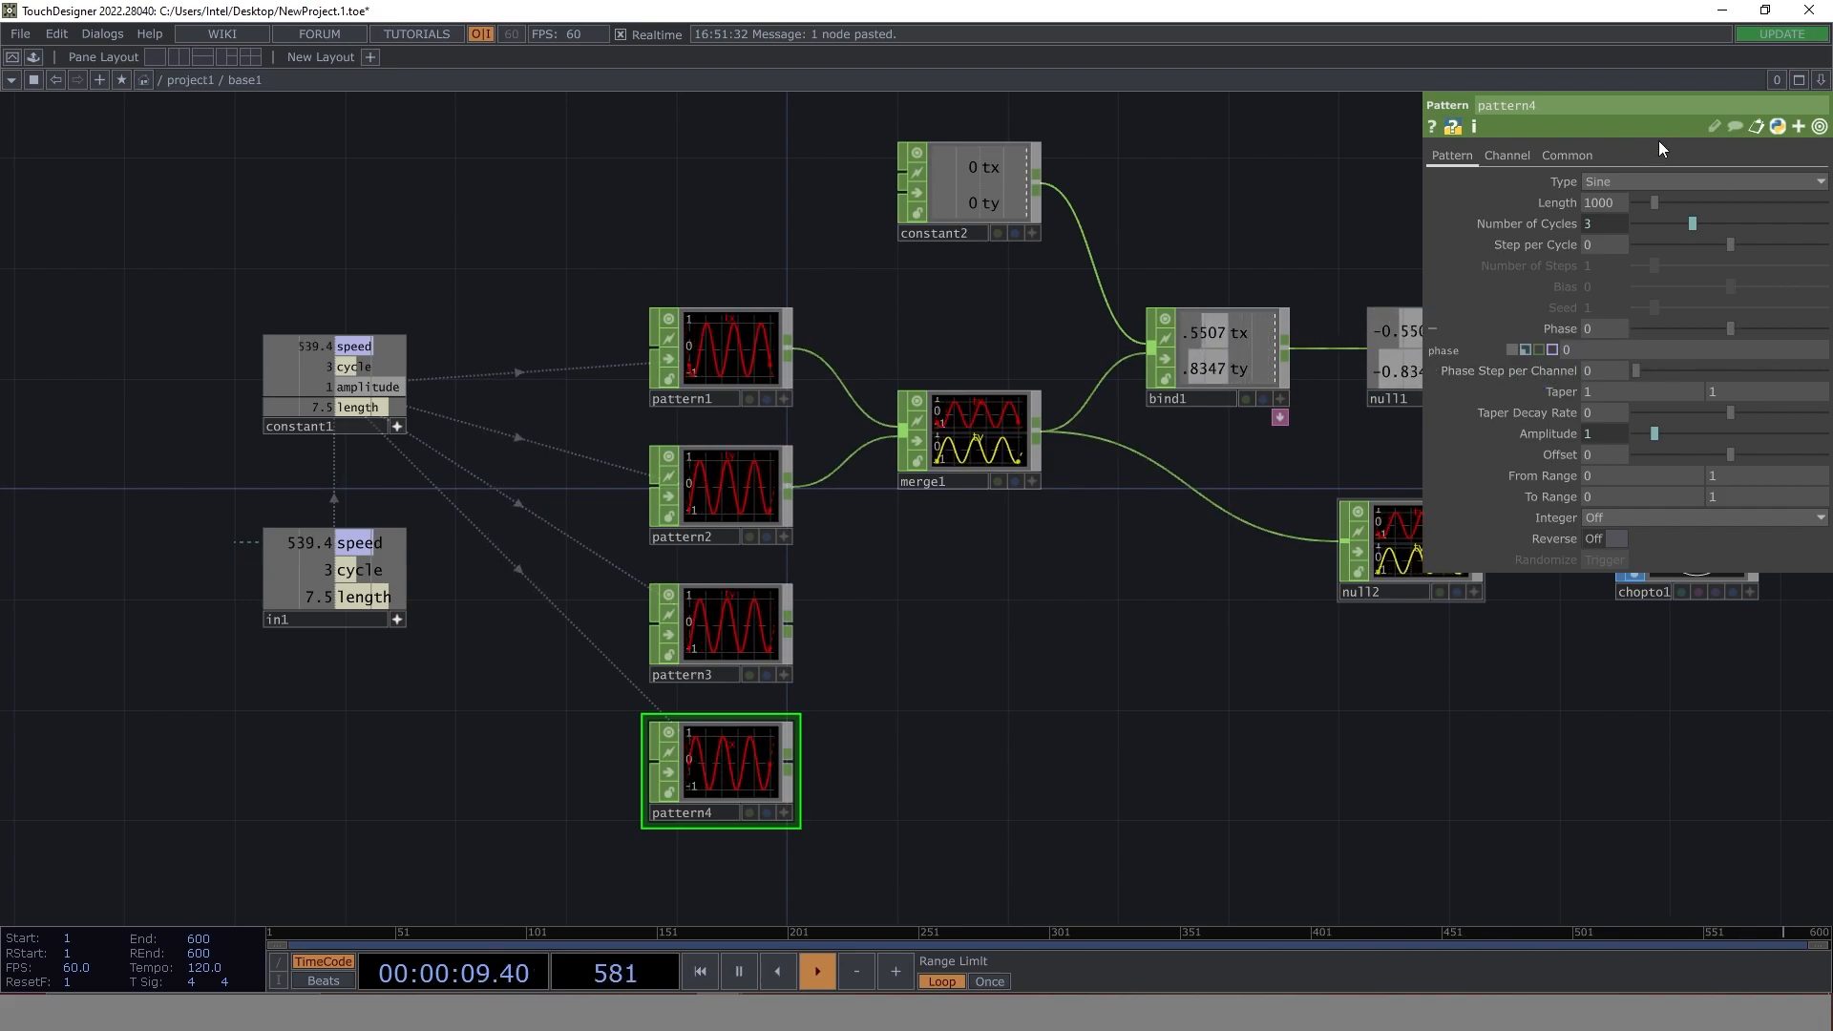
pyautogui.click(1634, 181)
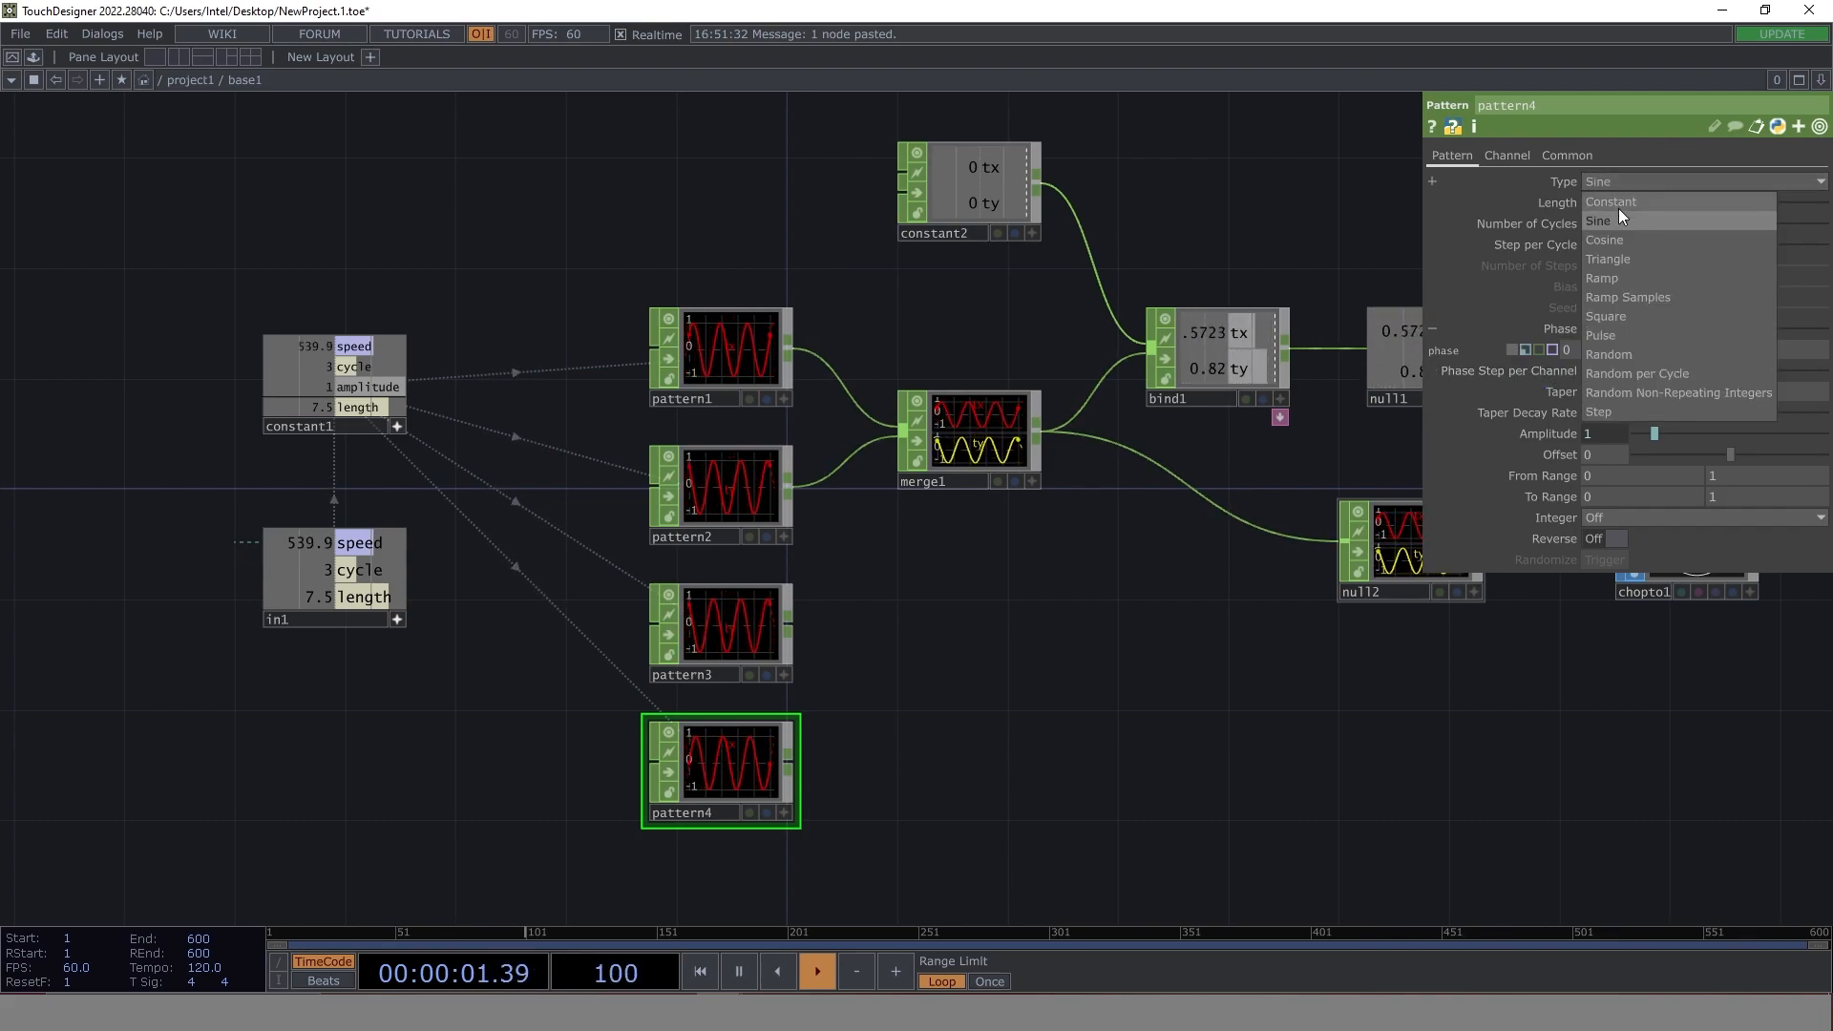
pyautogui.click(1619, 277)
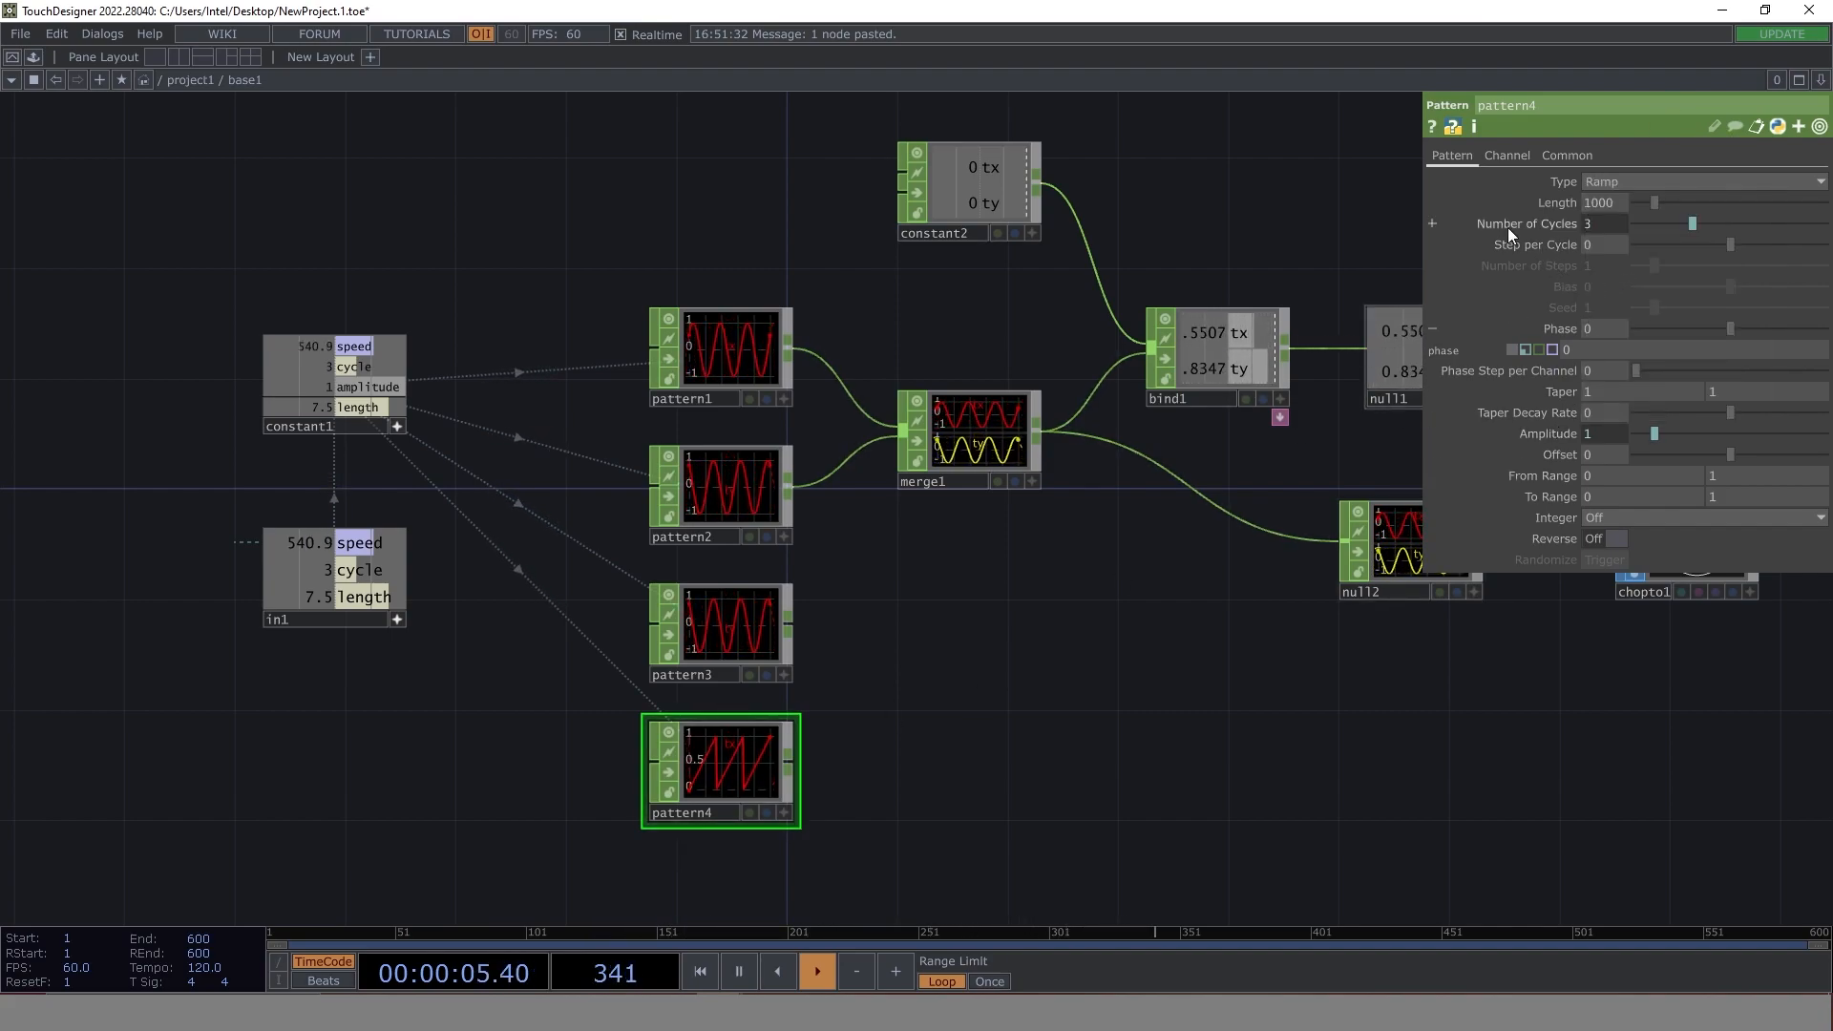
pyautogui.click(1556, 224)
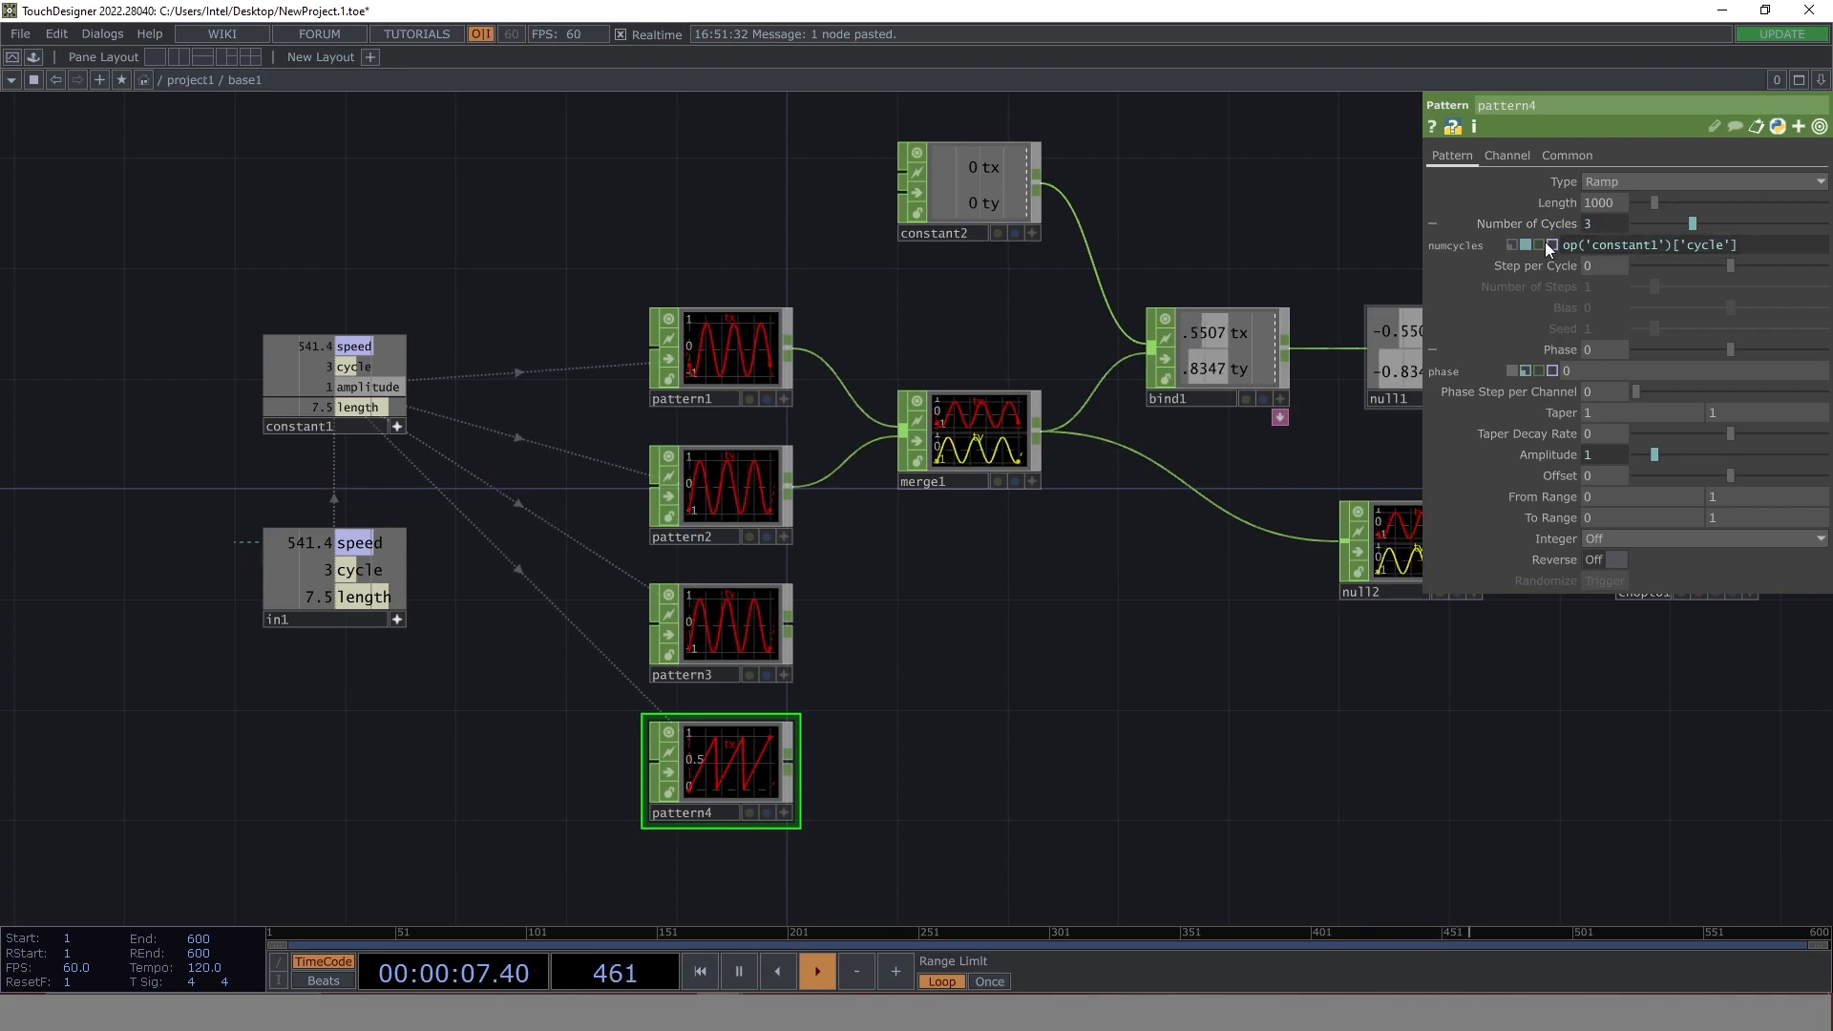
pyautogui.click(1512, 245)
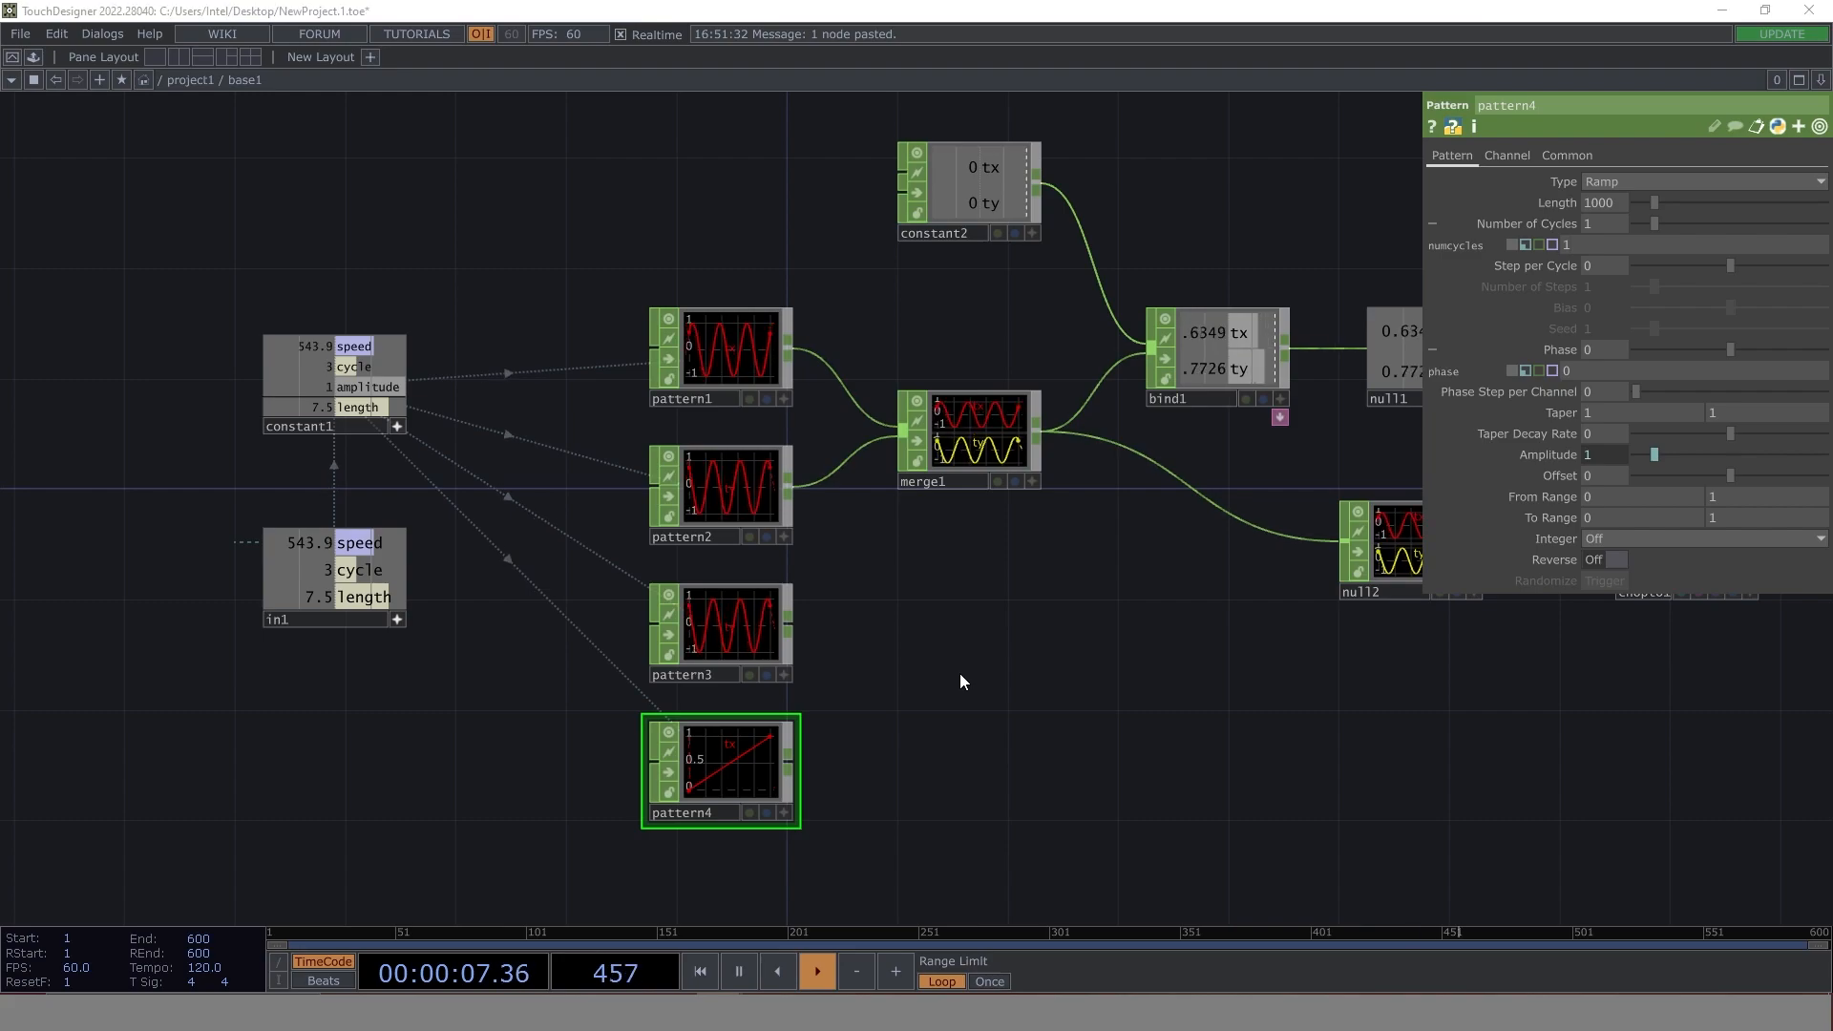
# - Add a Merge CHOP below merge1 and wire pattern3 and pattern4 into it
pyautogui.press('Tab')
pyautogui.write('mer')
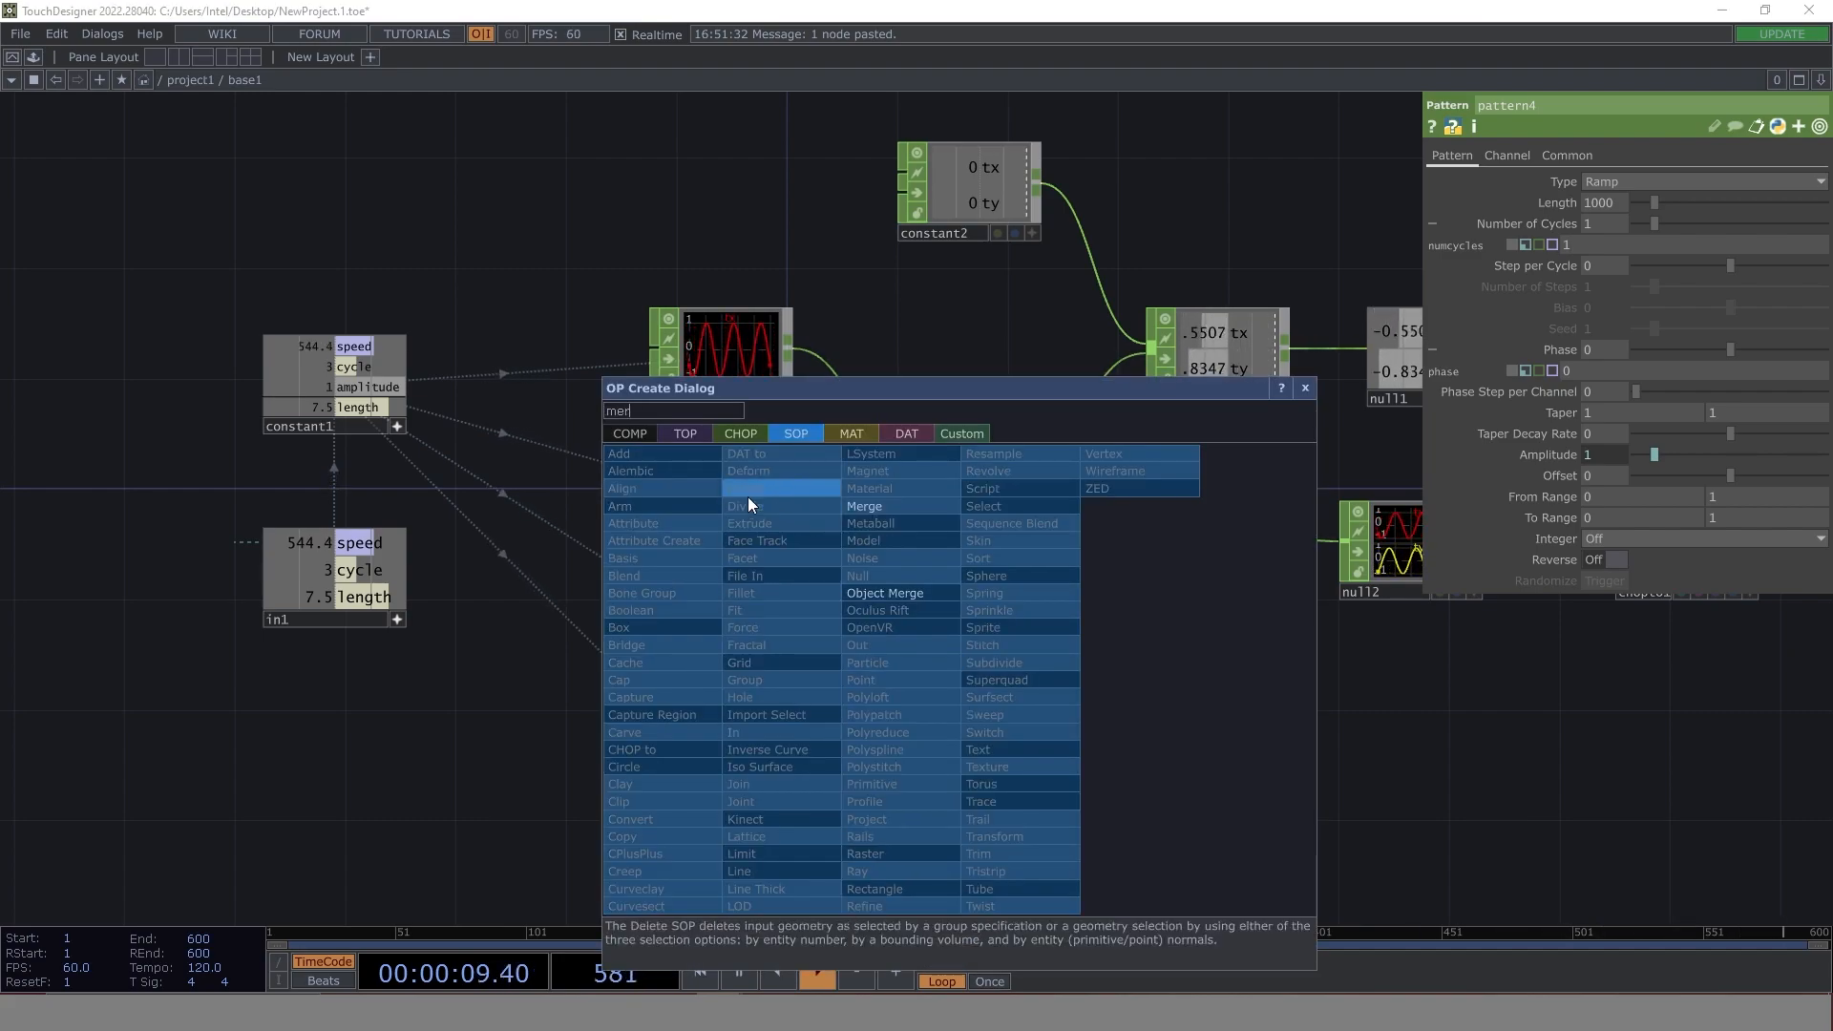
pyautogui.click(733, 433)
pyautogui.click(953, 546)
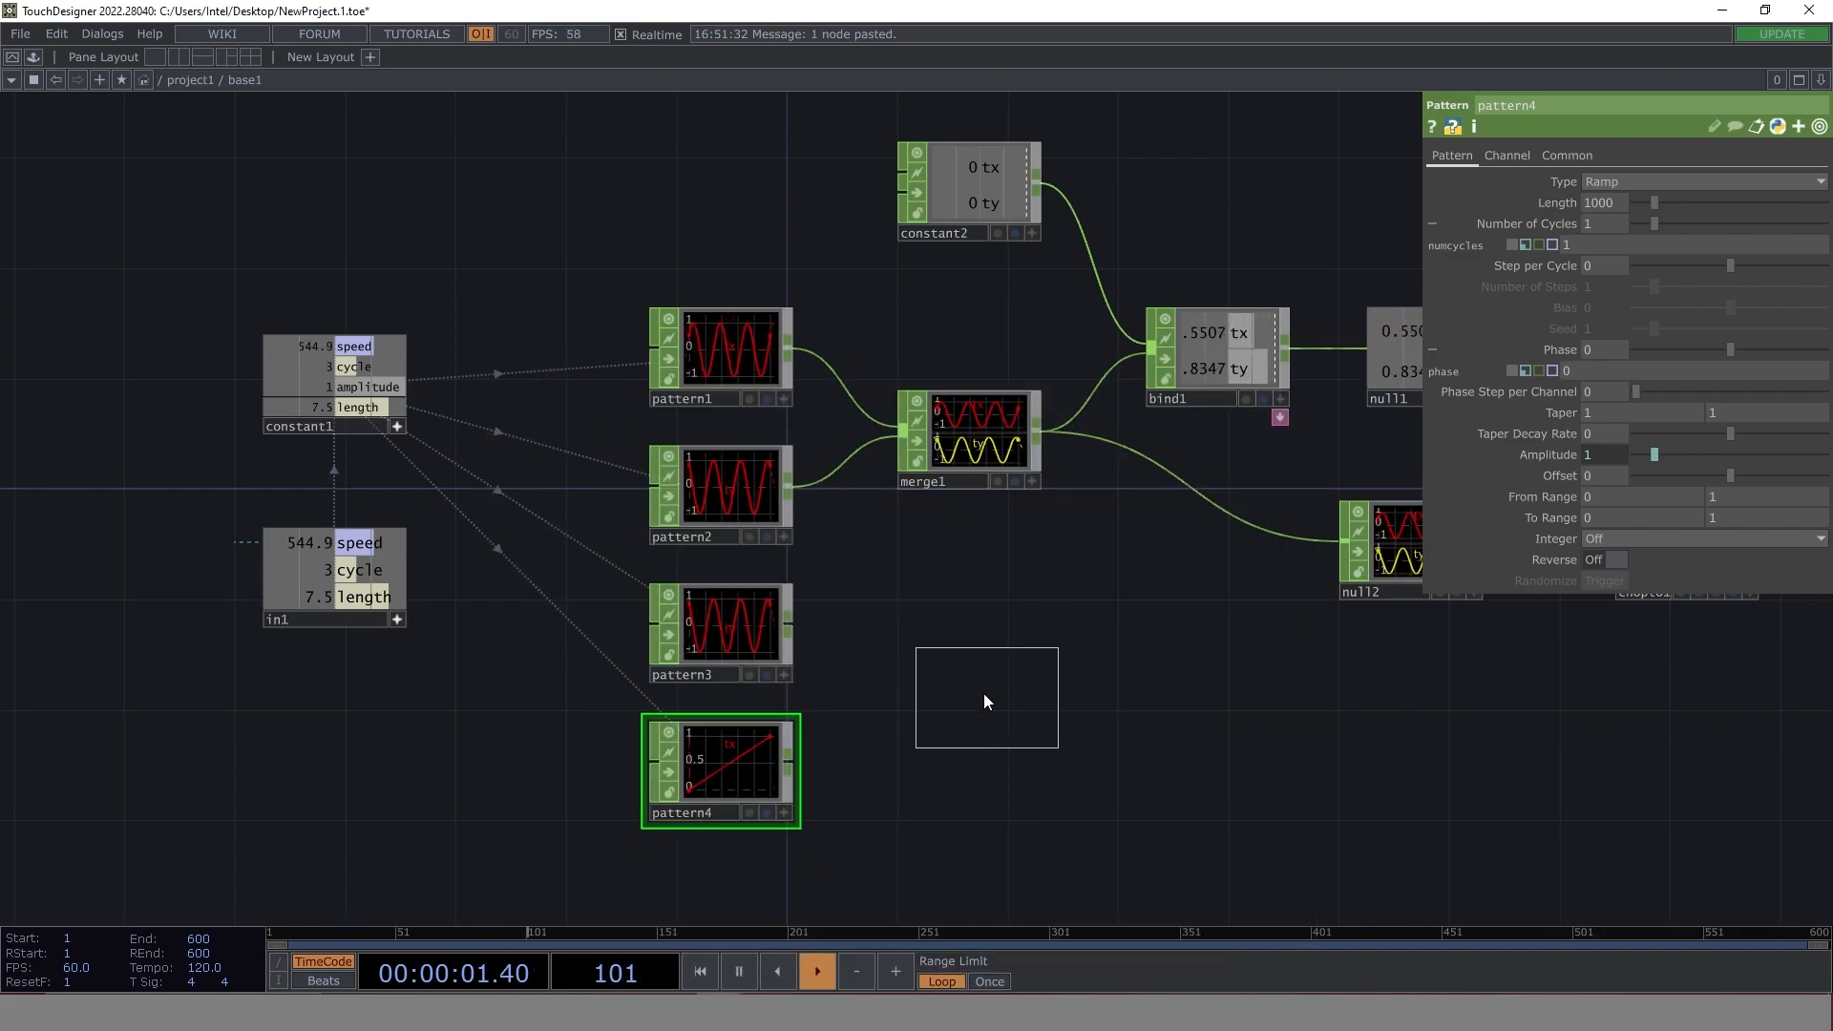
pyautogui.click(982, 694)
pyautogui.click(788, 626)
pyautogui.click(890, 696)
pyautogui.click(793, 761)
pyautogui.click(938, 712)
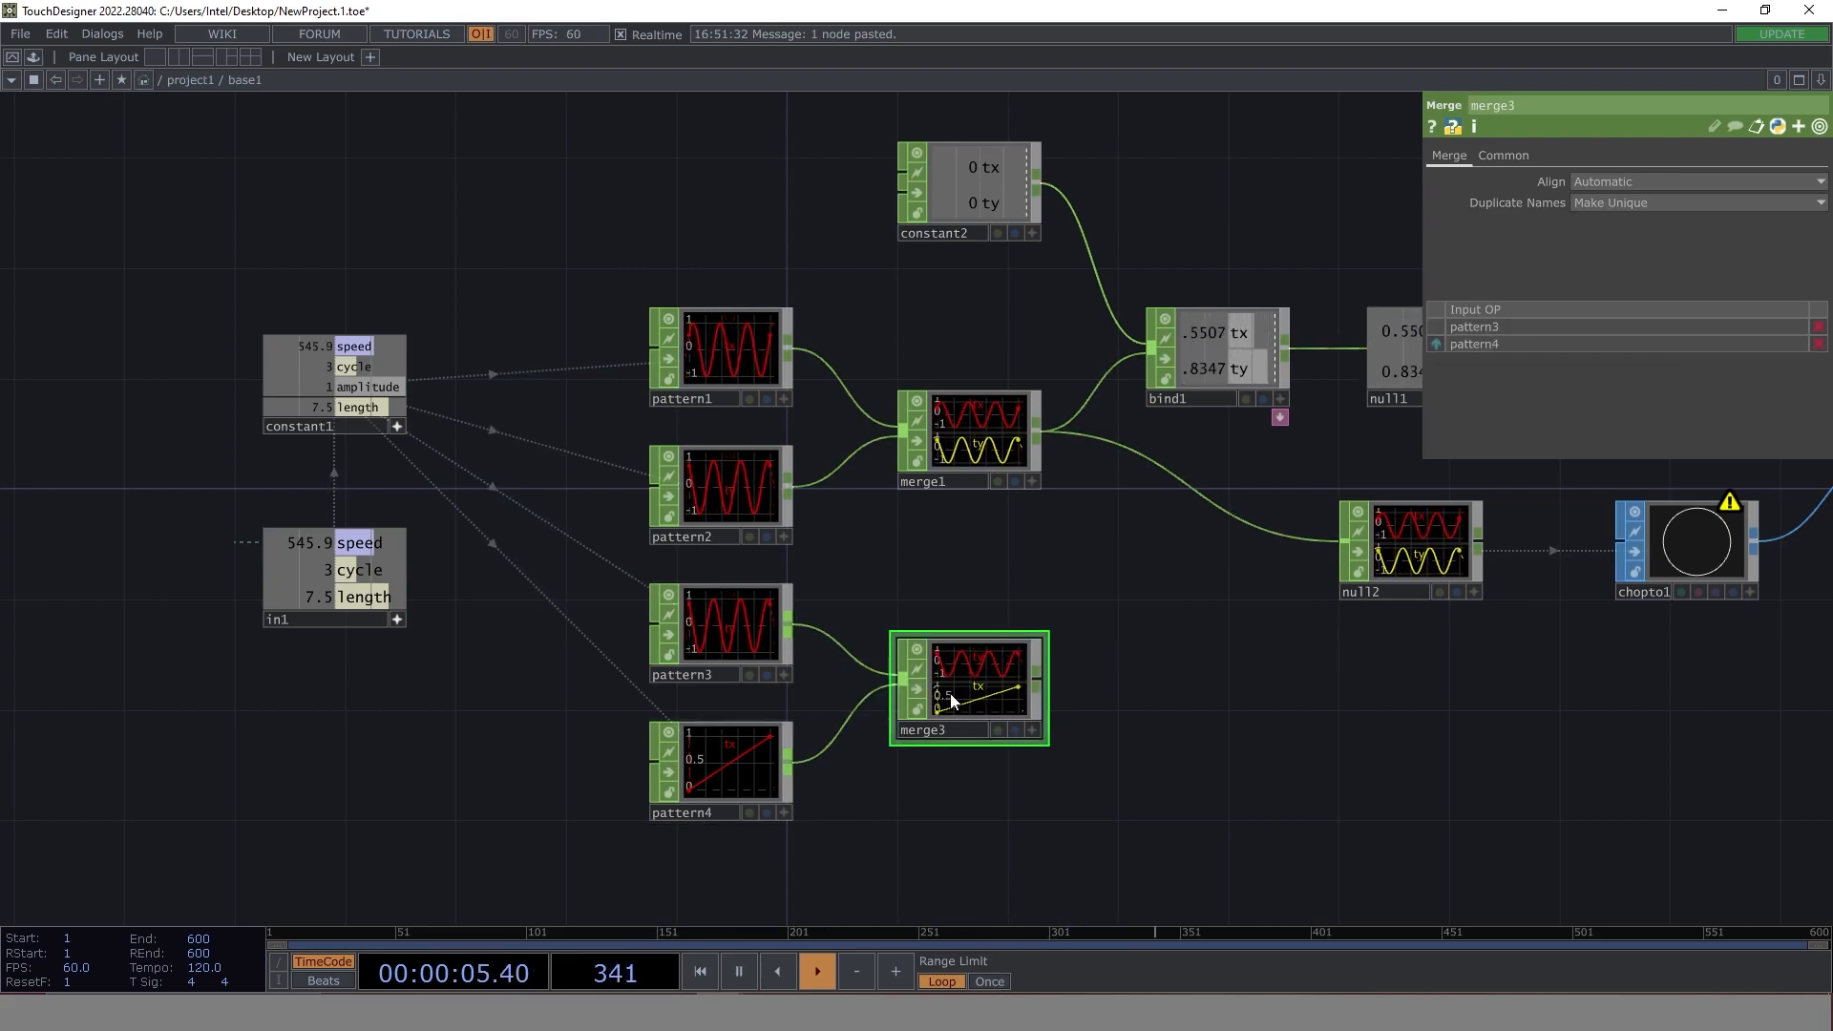
# - Append a Null CHOP to merge3's output and place it directly below null2
pyautogui.rightClick(1039, 673)
pyautogui.write('nul')
pyautogui.click(1059, 715)
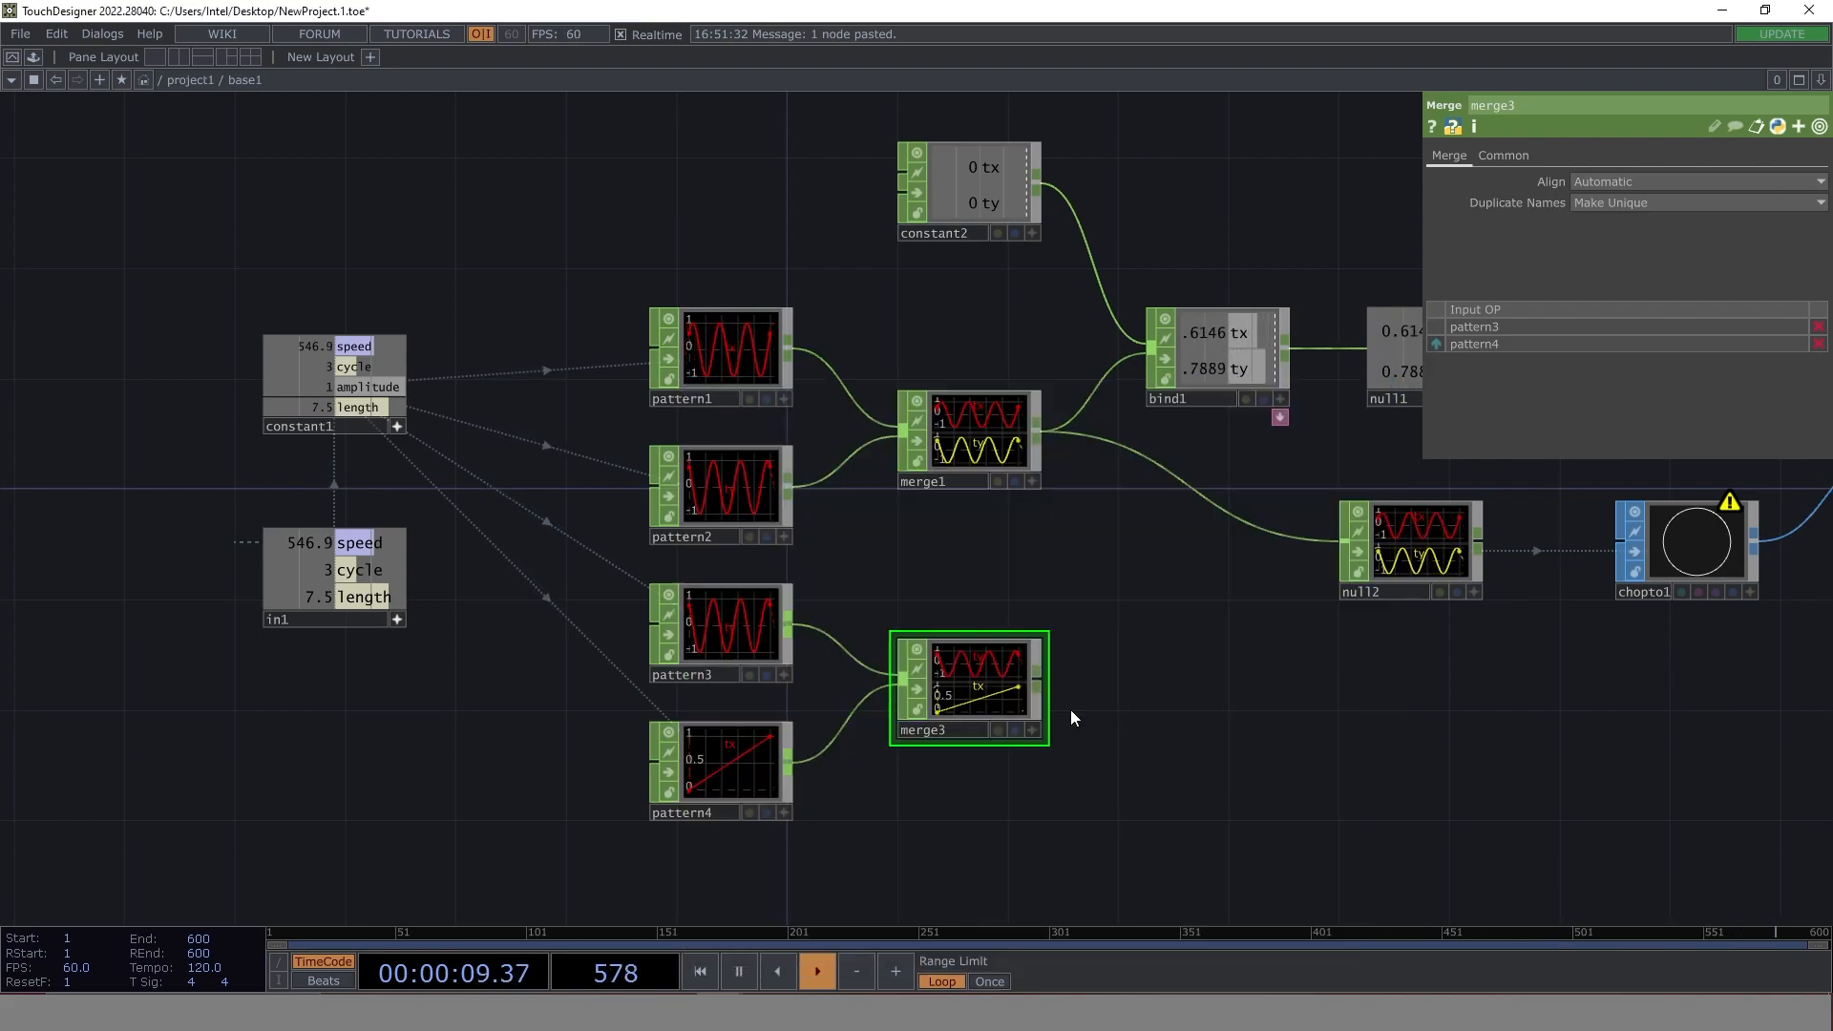
pyautogui.click(1413, 700)
# - Add a CHOP to SOP fed by null3 below chopto1 and inspect its waveform up close
pyautogui.moveTo(1432, 754); pyautogui.dragTo(1034, 719)
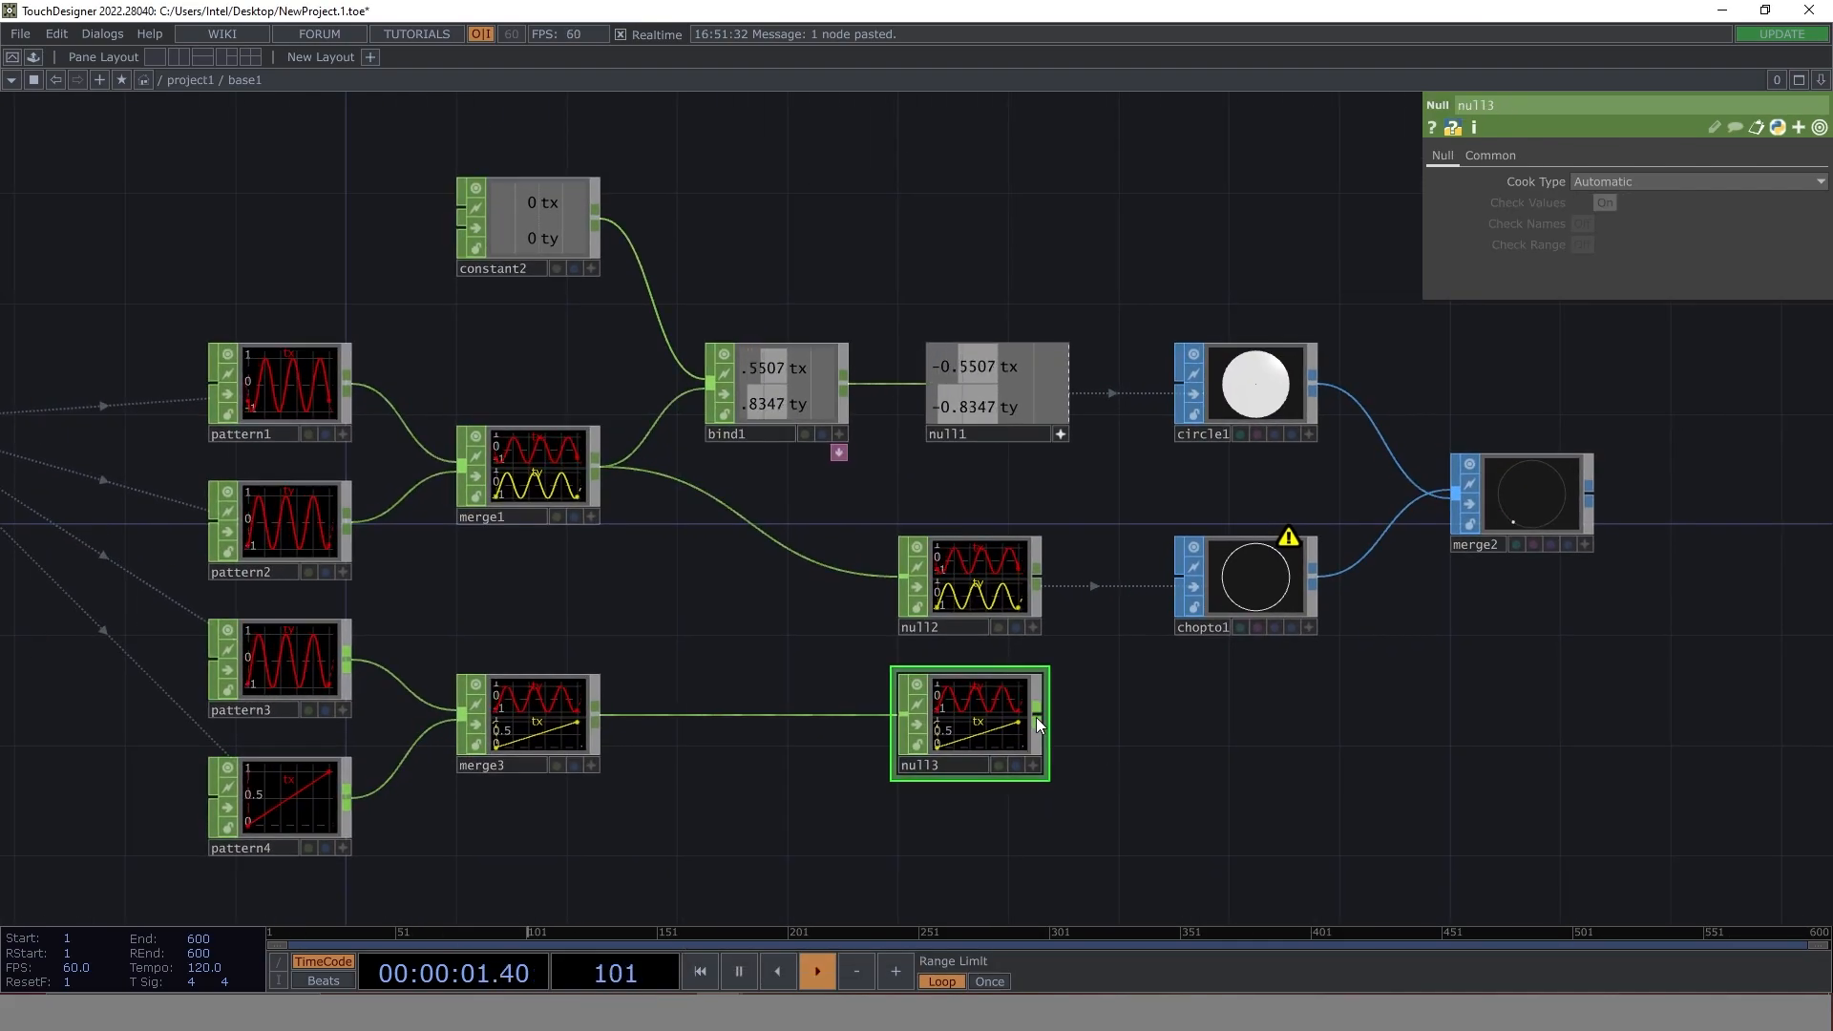
pyautogui.rightClick(1041, 713)
pyautogui.write('nul')
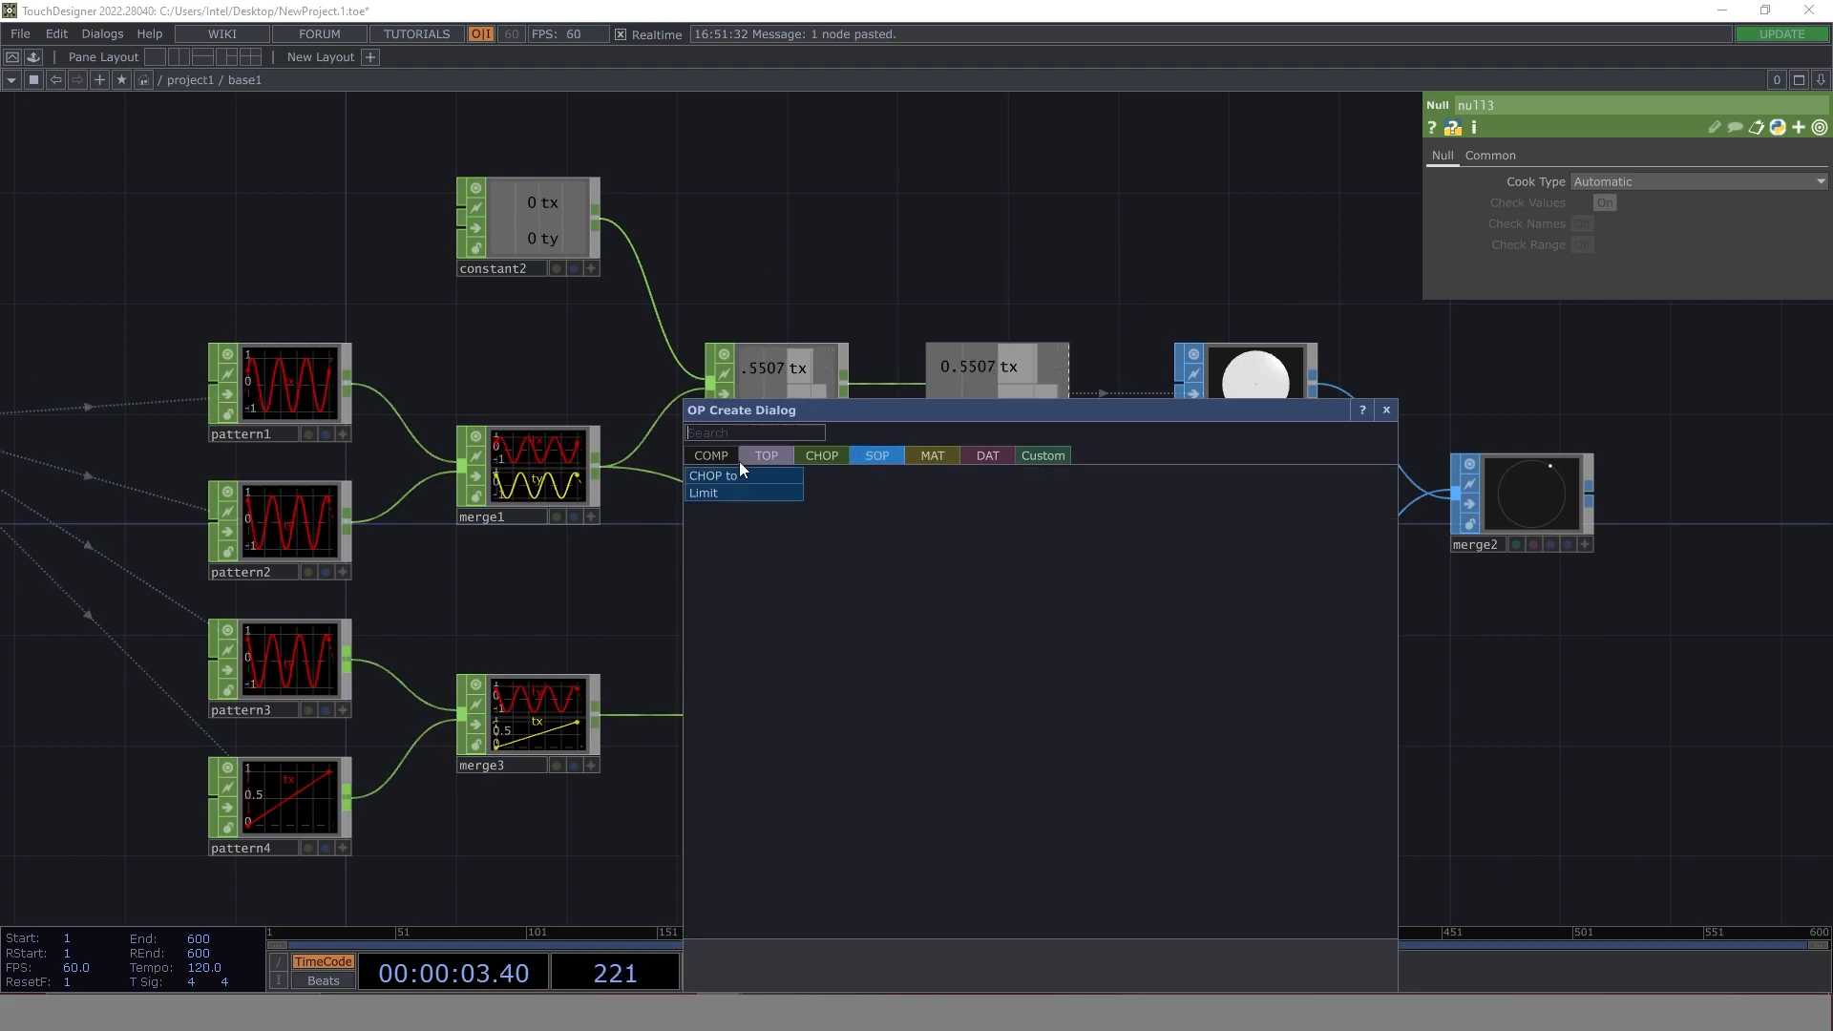
pyautogui.click(730, 472)
pyautogui.click(1258, 732)
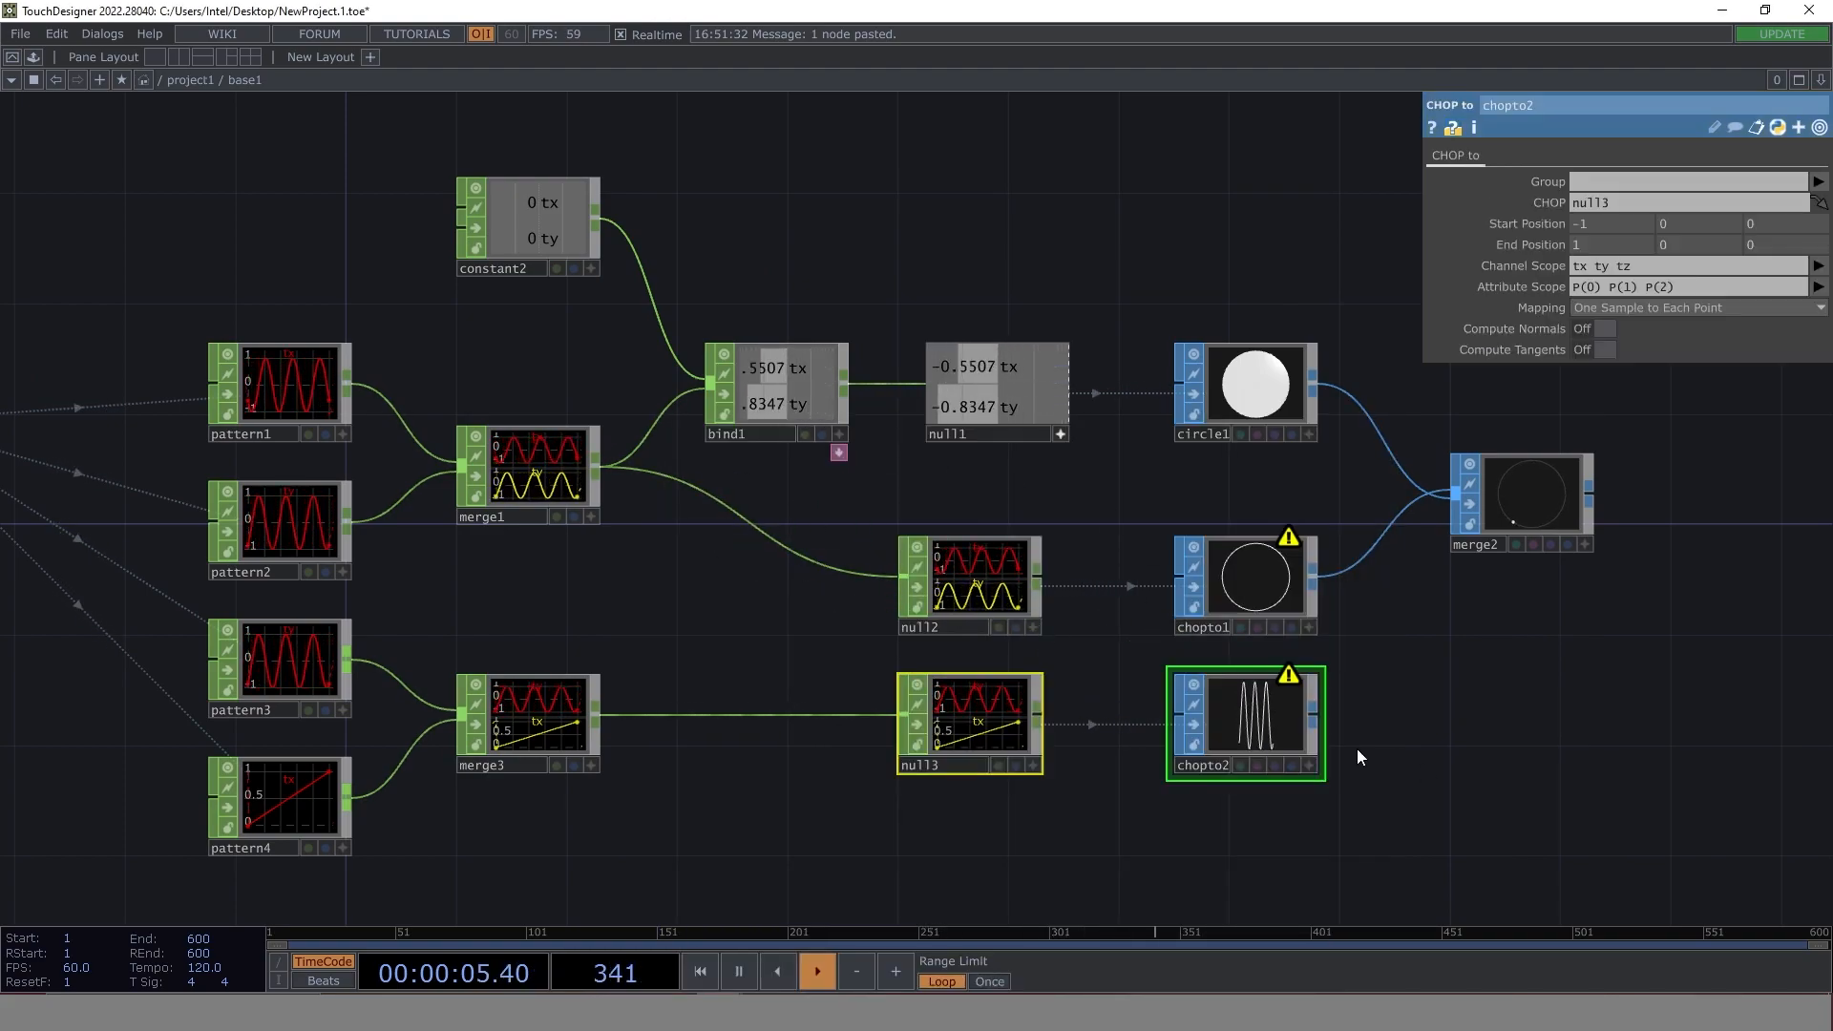
pyautogui.scroll(5, 1272, 729)
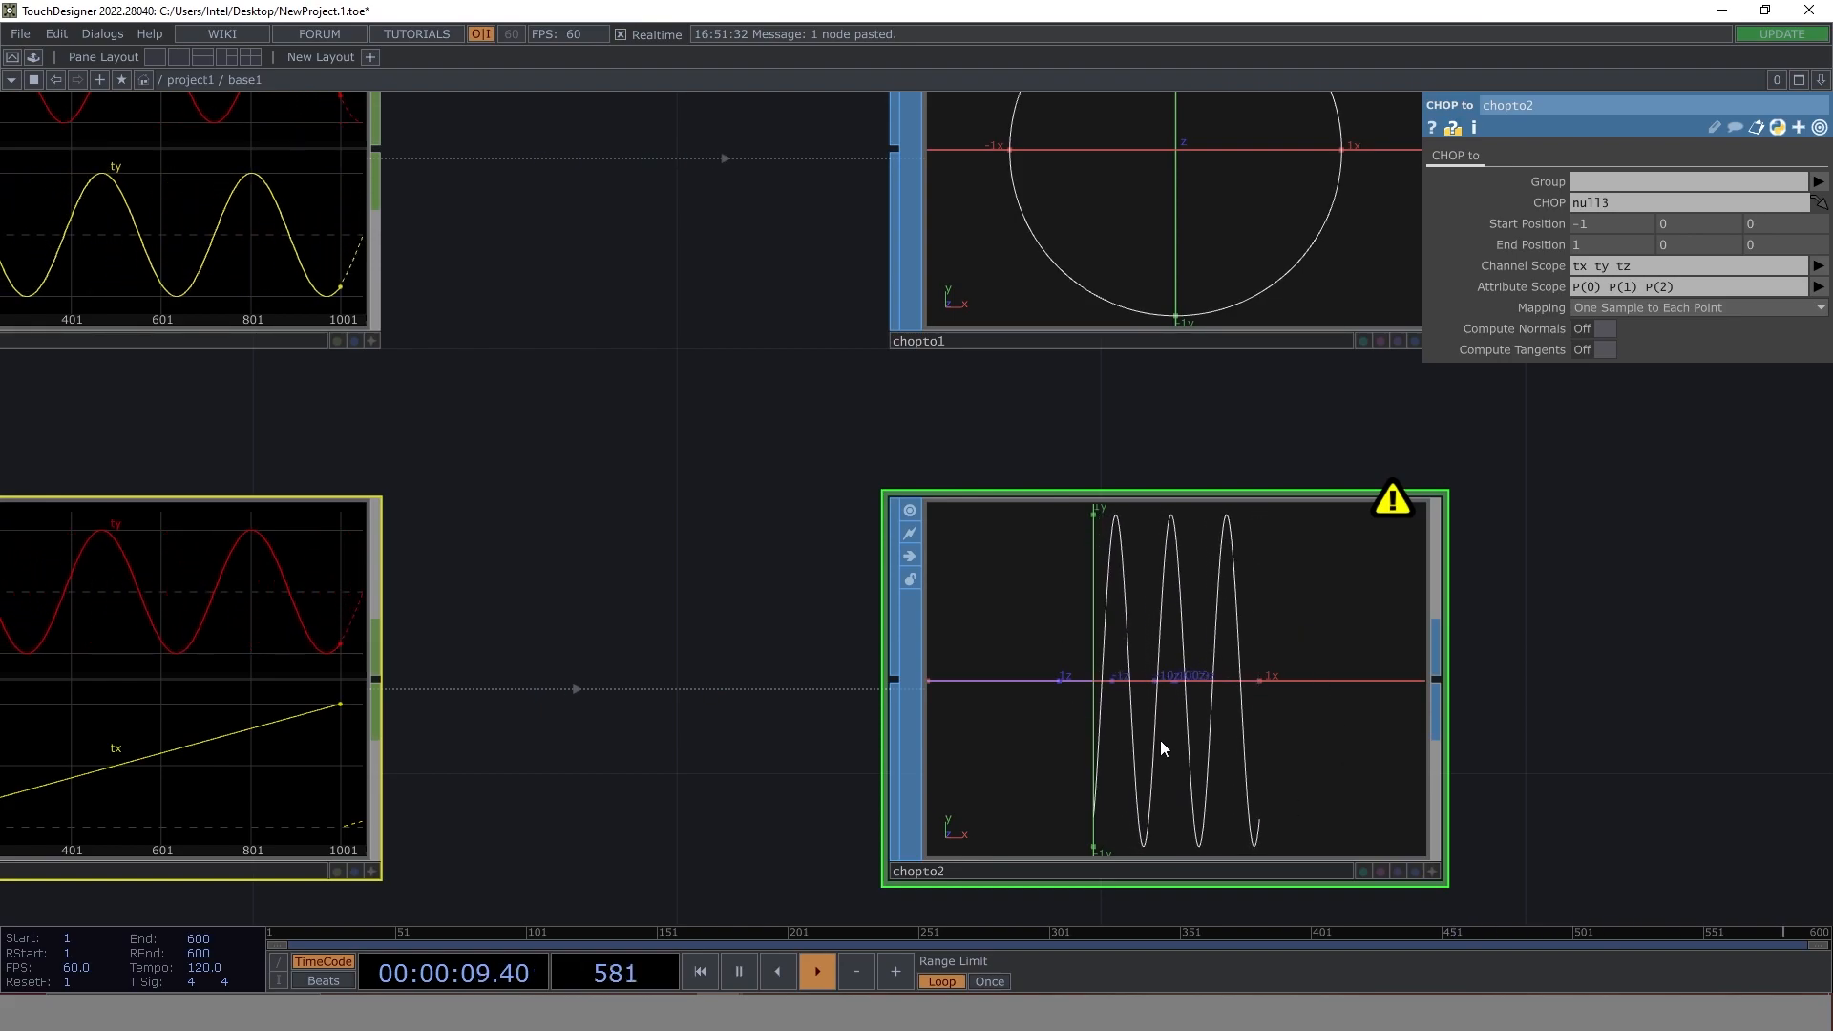
pyautogui.scroll(-4, 1178, 623)
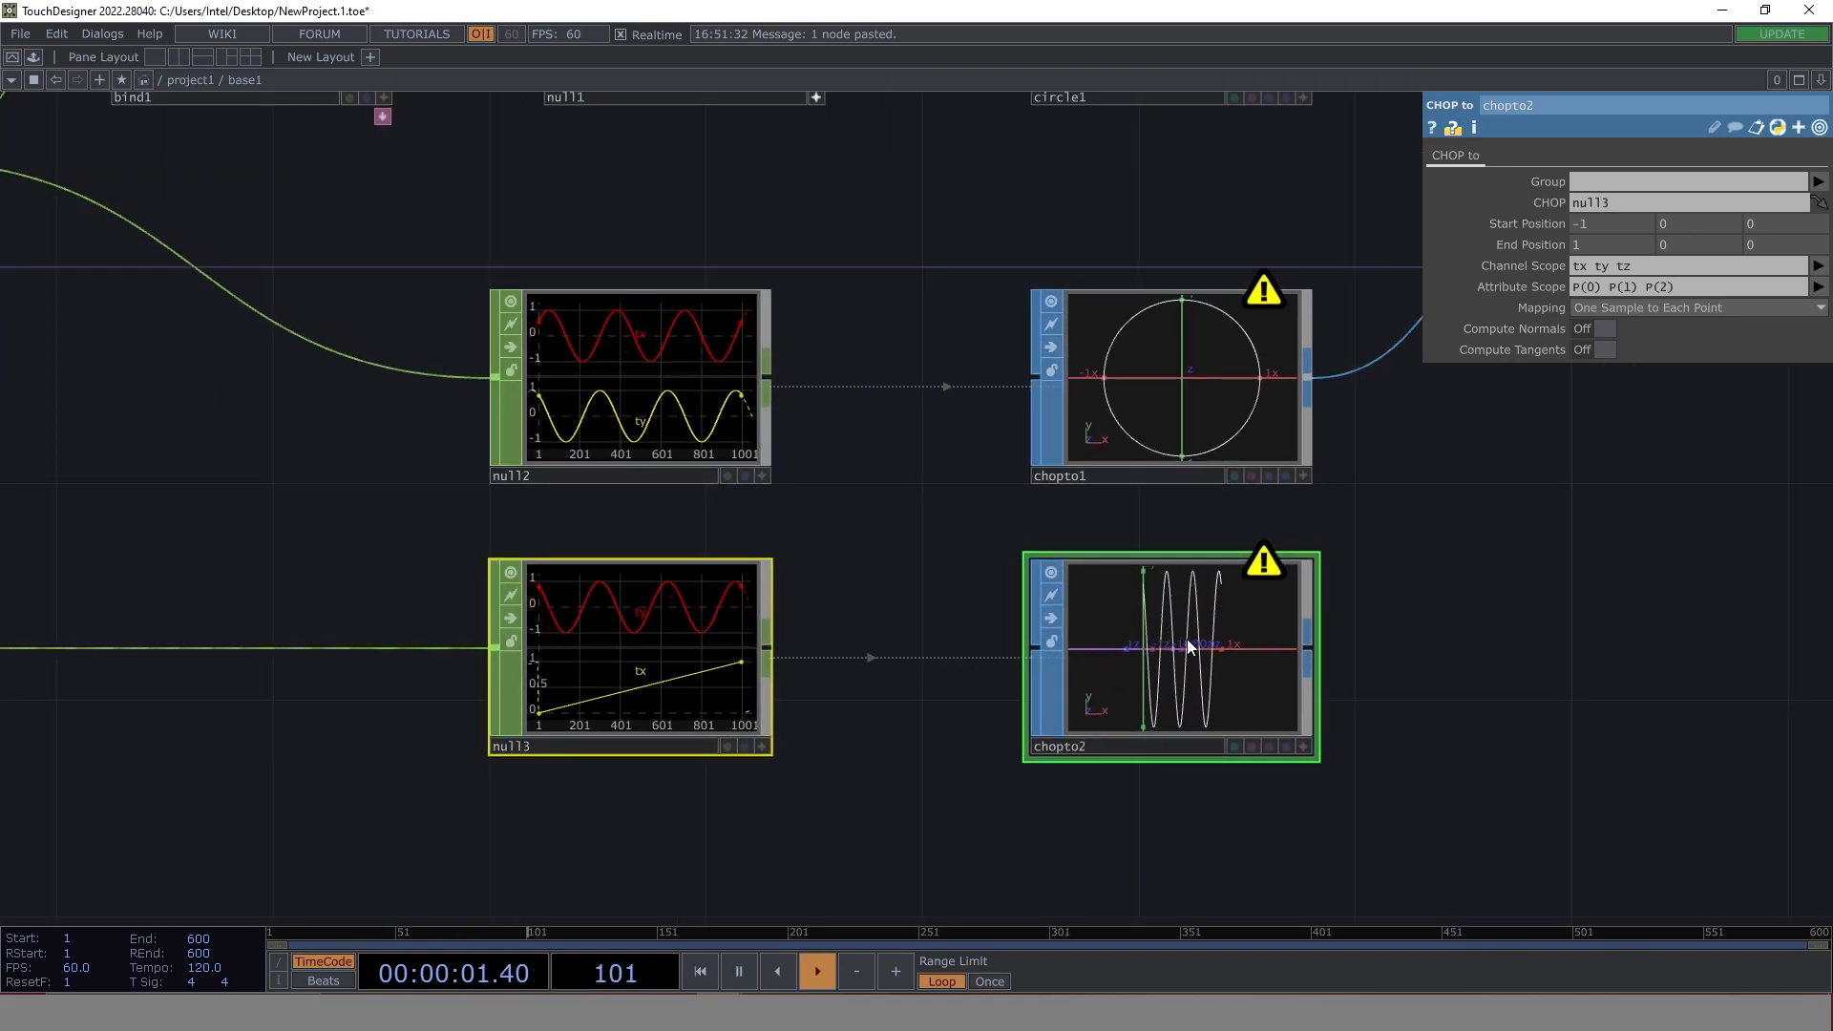
pyautogui.scroll(5, 1188, 638)
pyautogui.scroll(-3, 1014, 687)
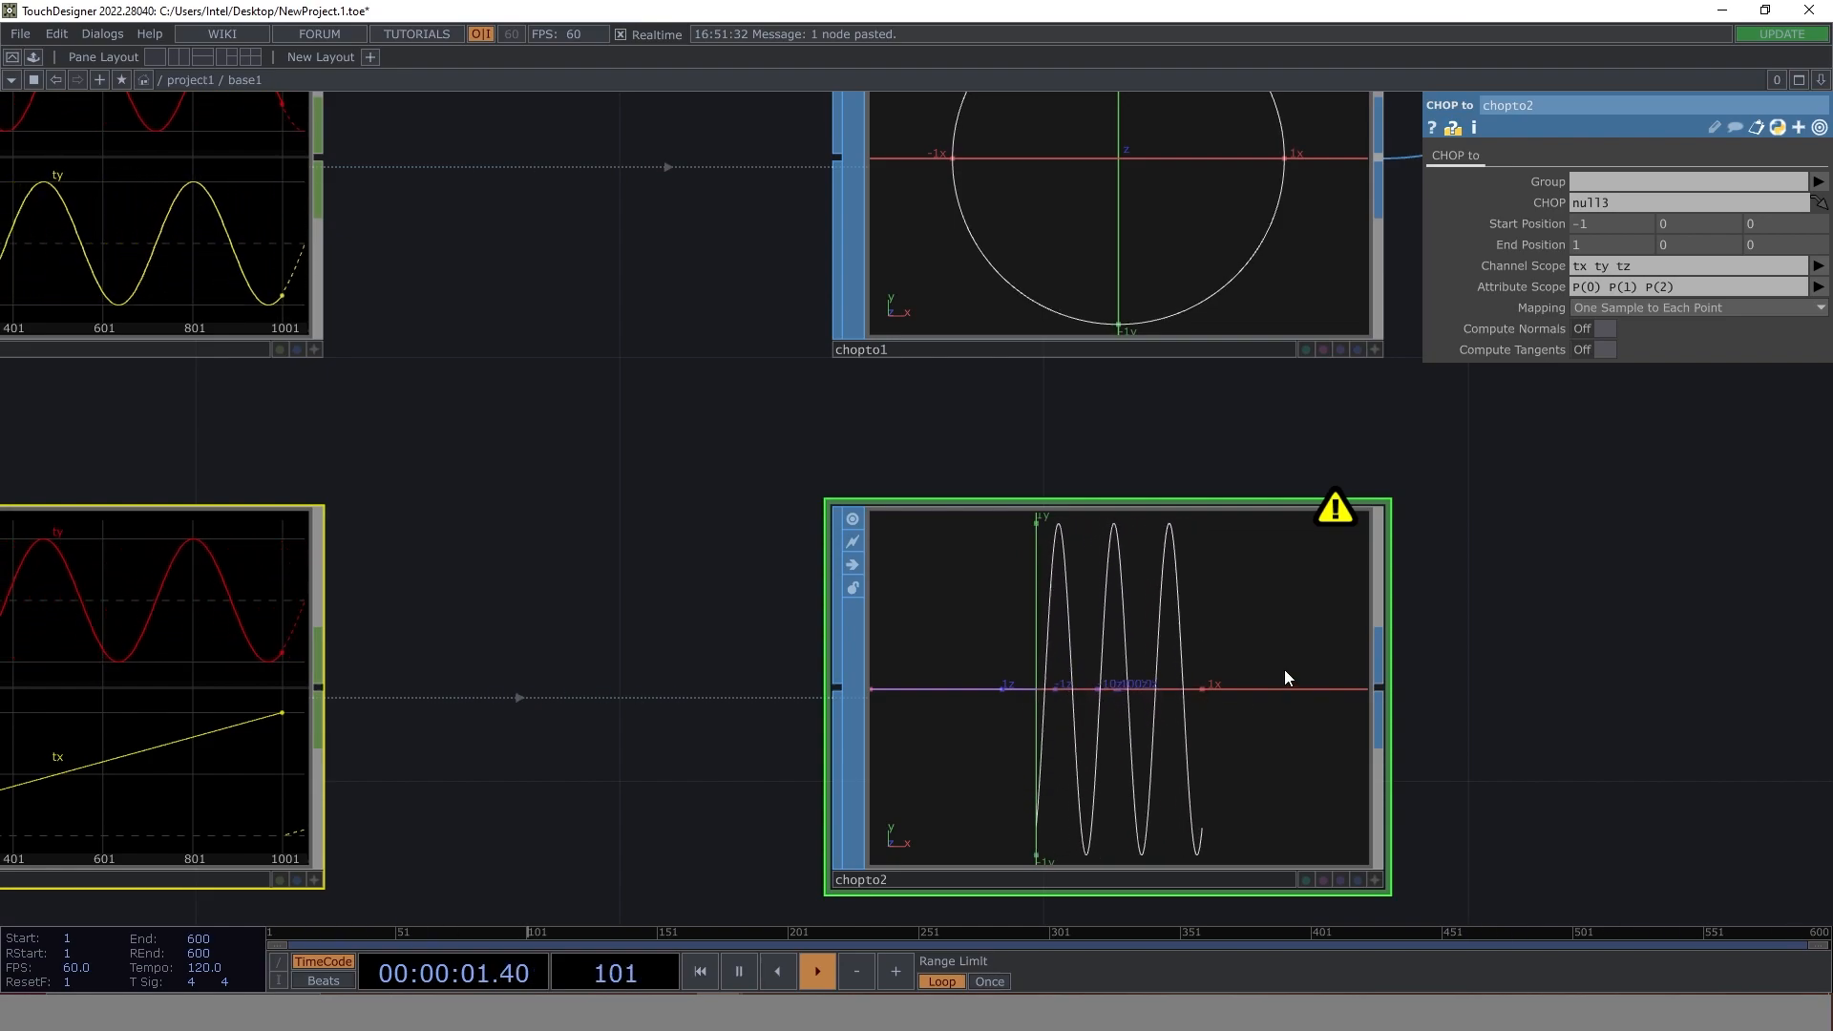
# - Drive pattern4's Amplitude with a CHOP reference to constant1's length channel
pyautogui.scroll(-3, 841, 575)
pyautogui.moveTo(388, 499); pyautogui.dragTo(1022, 536)
pyautogui.moveTo(321, 321); pyautogui.dragTo(850, 529)
pyautogui.scroll(-4, 849, 529)
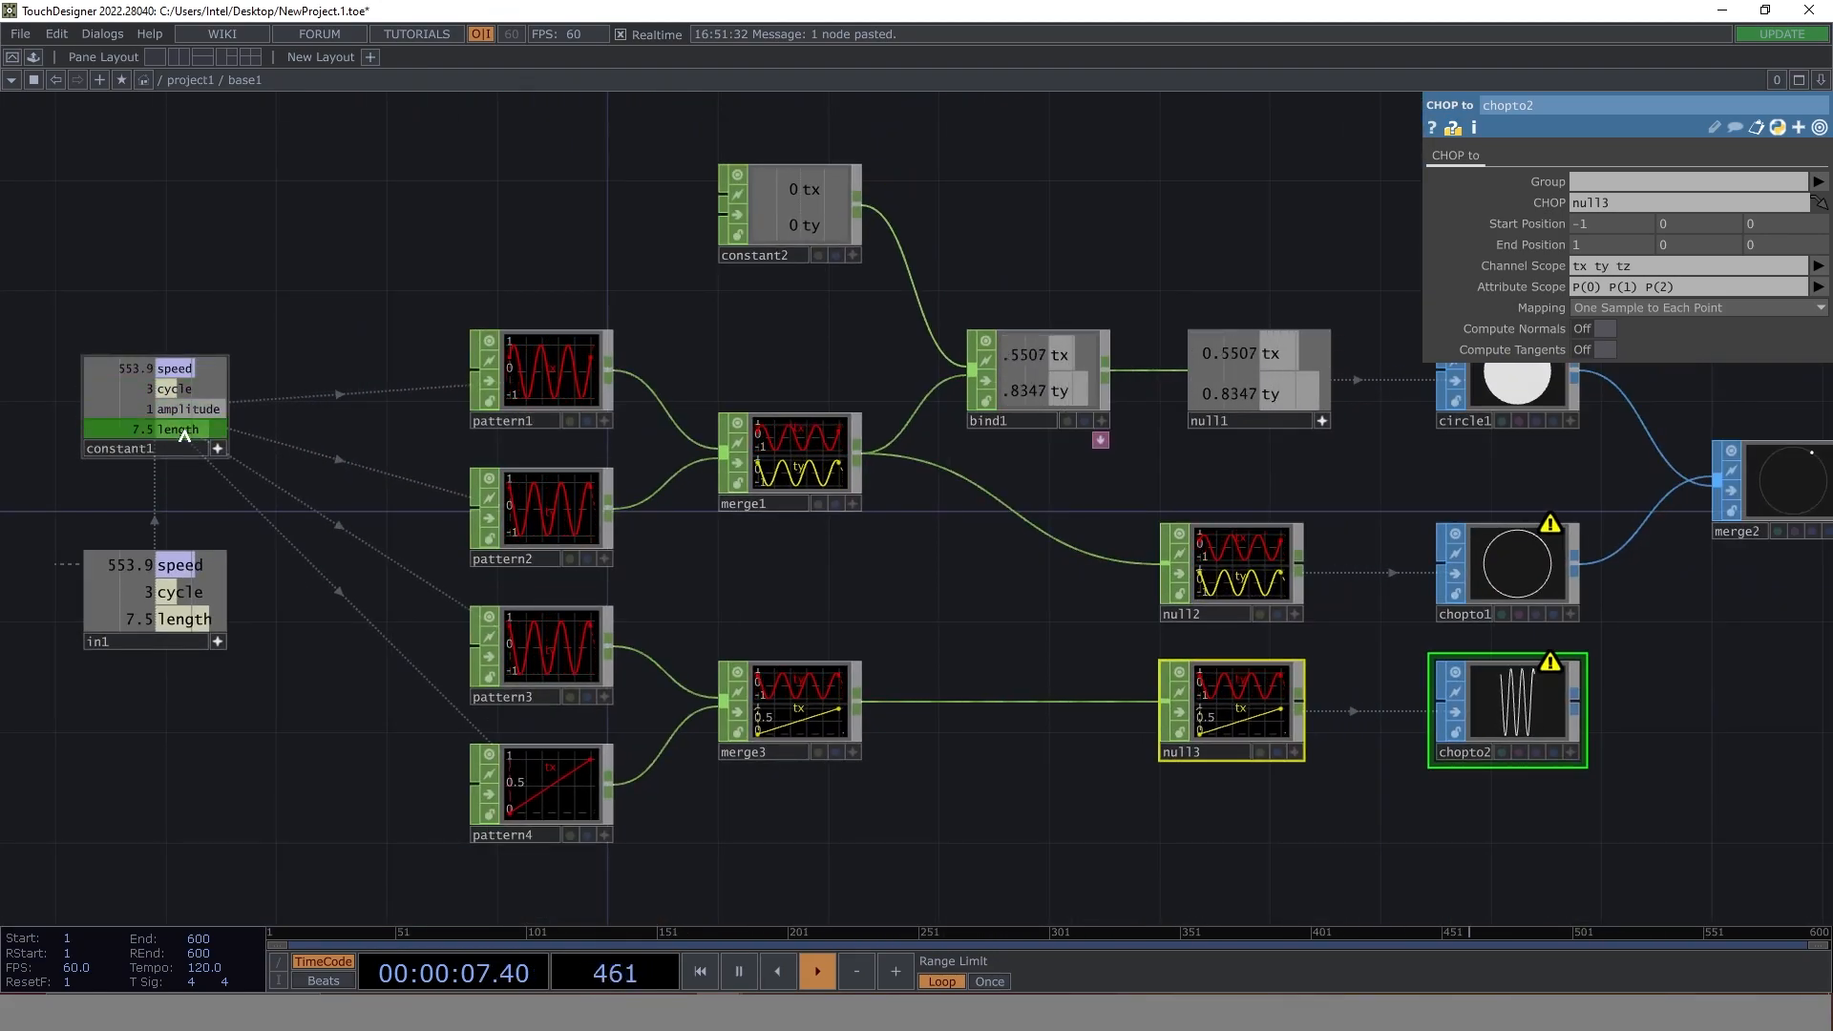
pyautogui.click(547, 799)
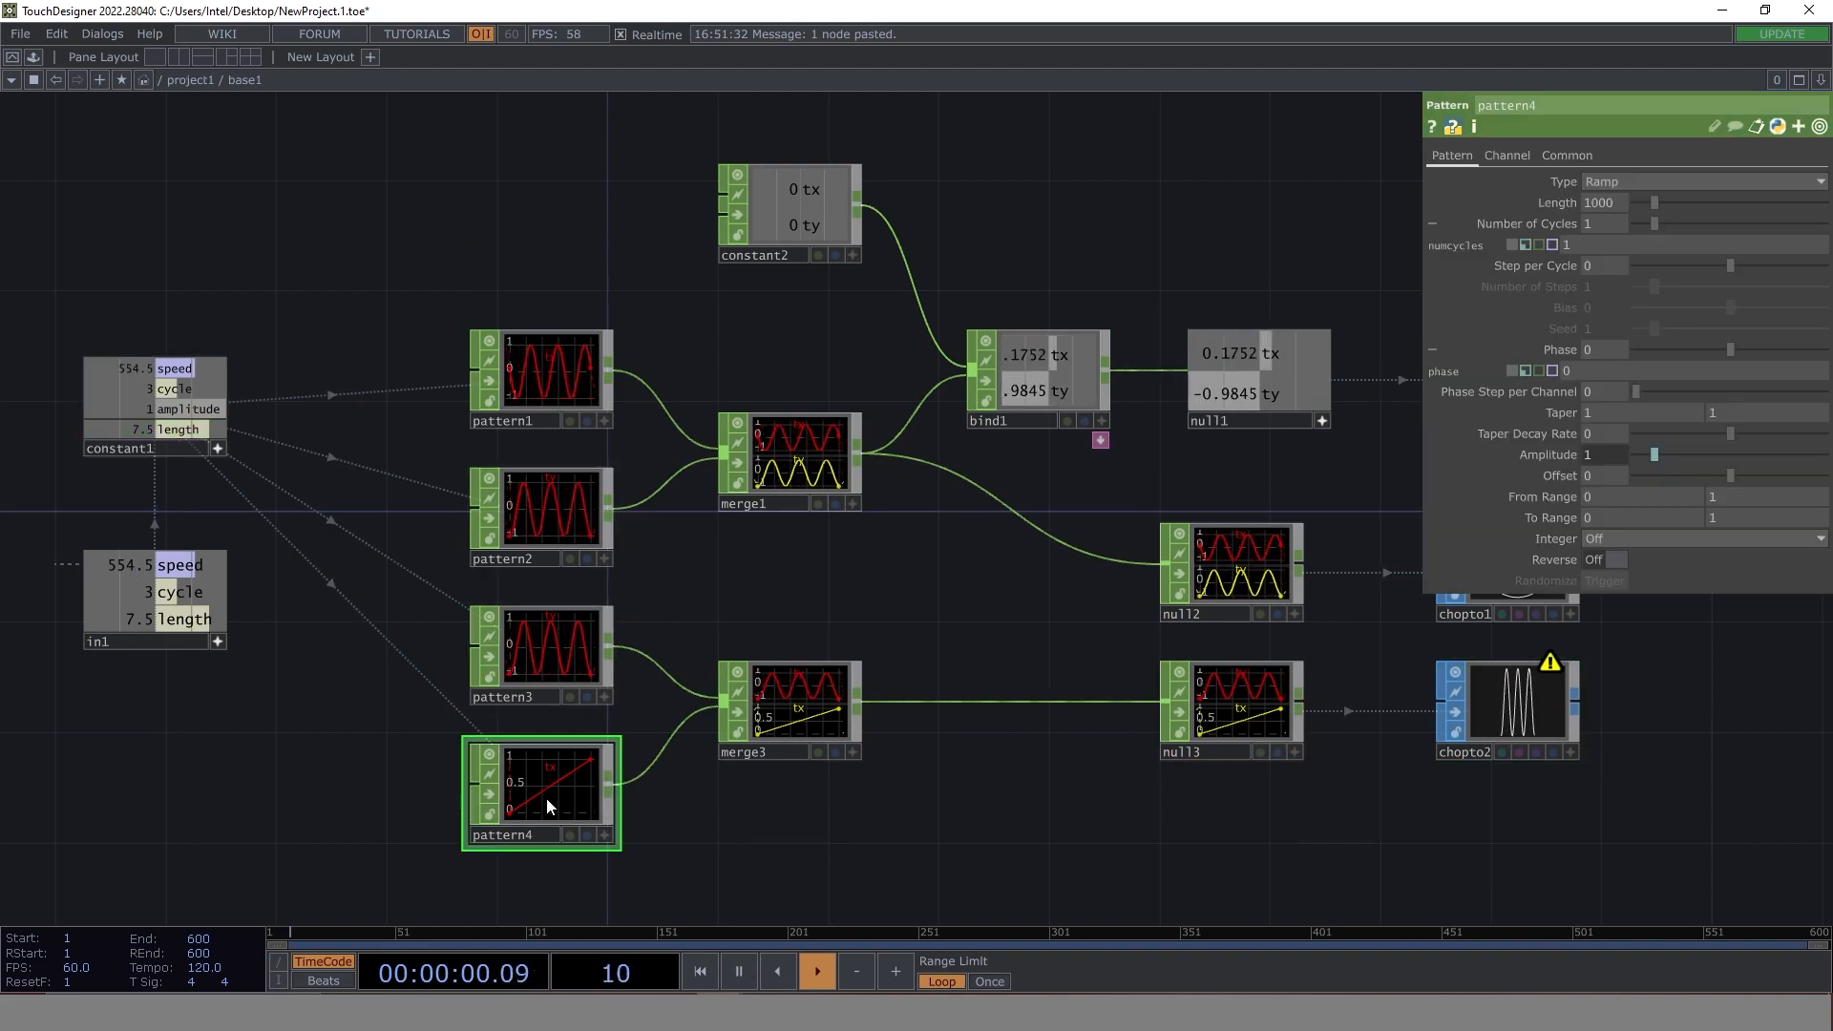
pyautogui.click(1566, 455)
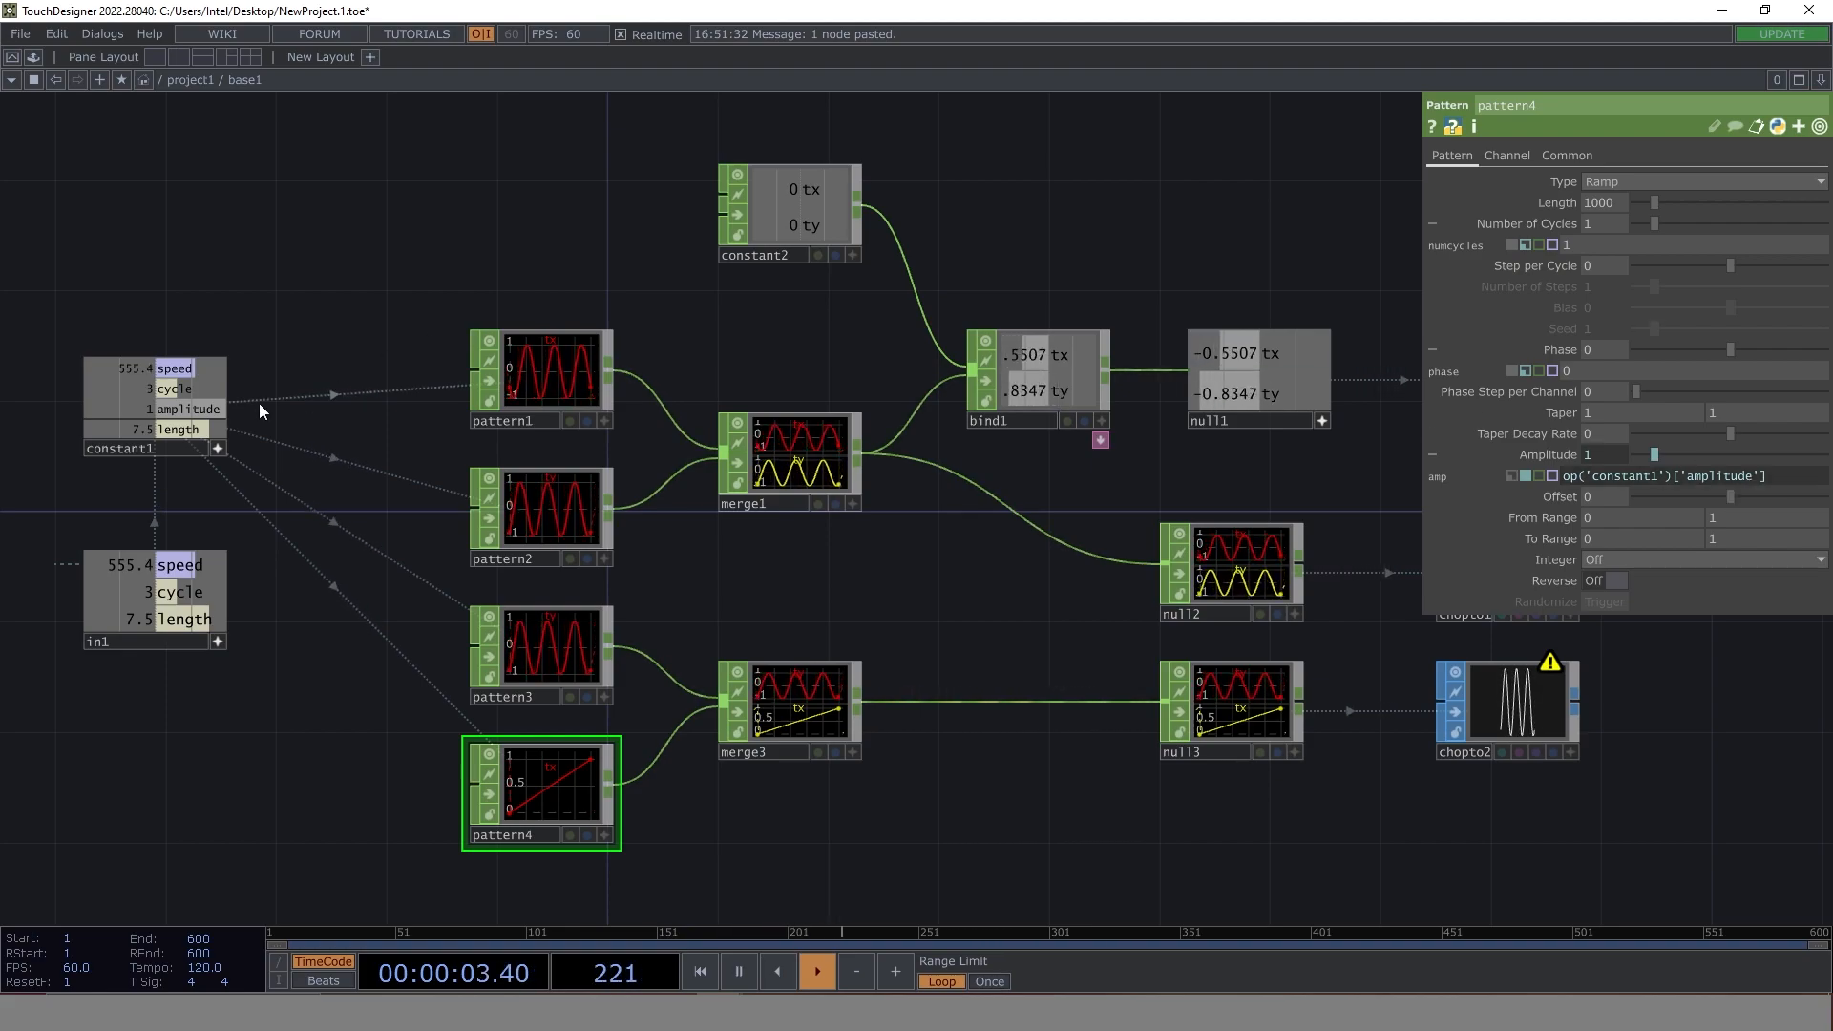
pyautogui.click(188, 429)
pyautogui.moveTo(188, 430); pyautogui.dragTo(1588, 480)
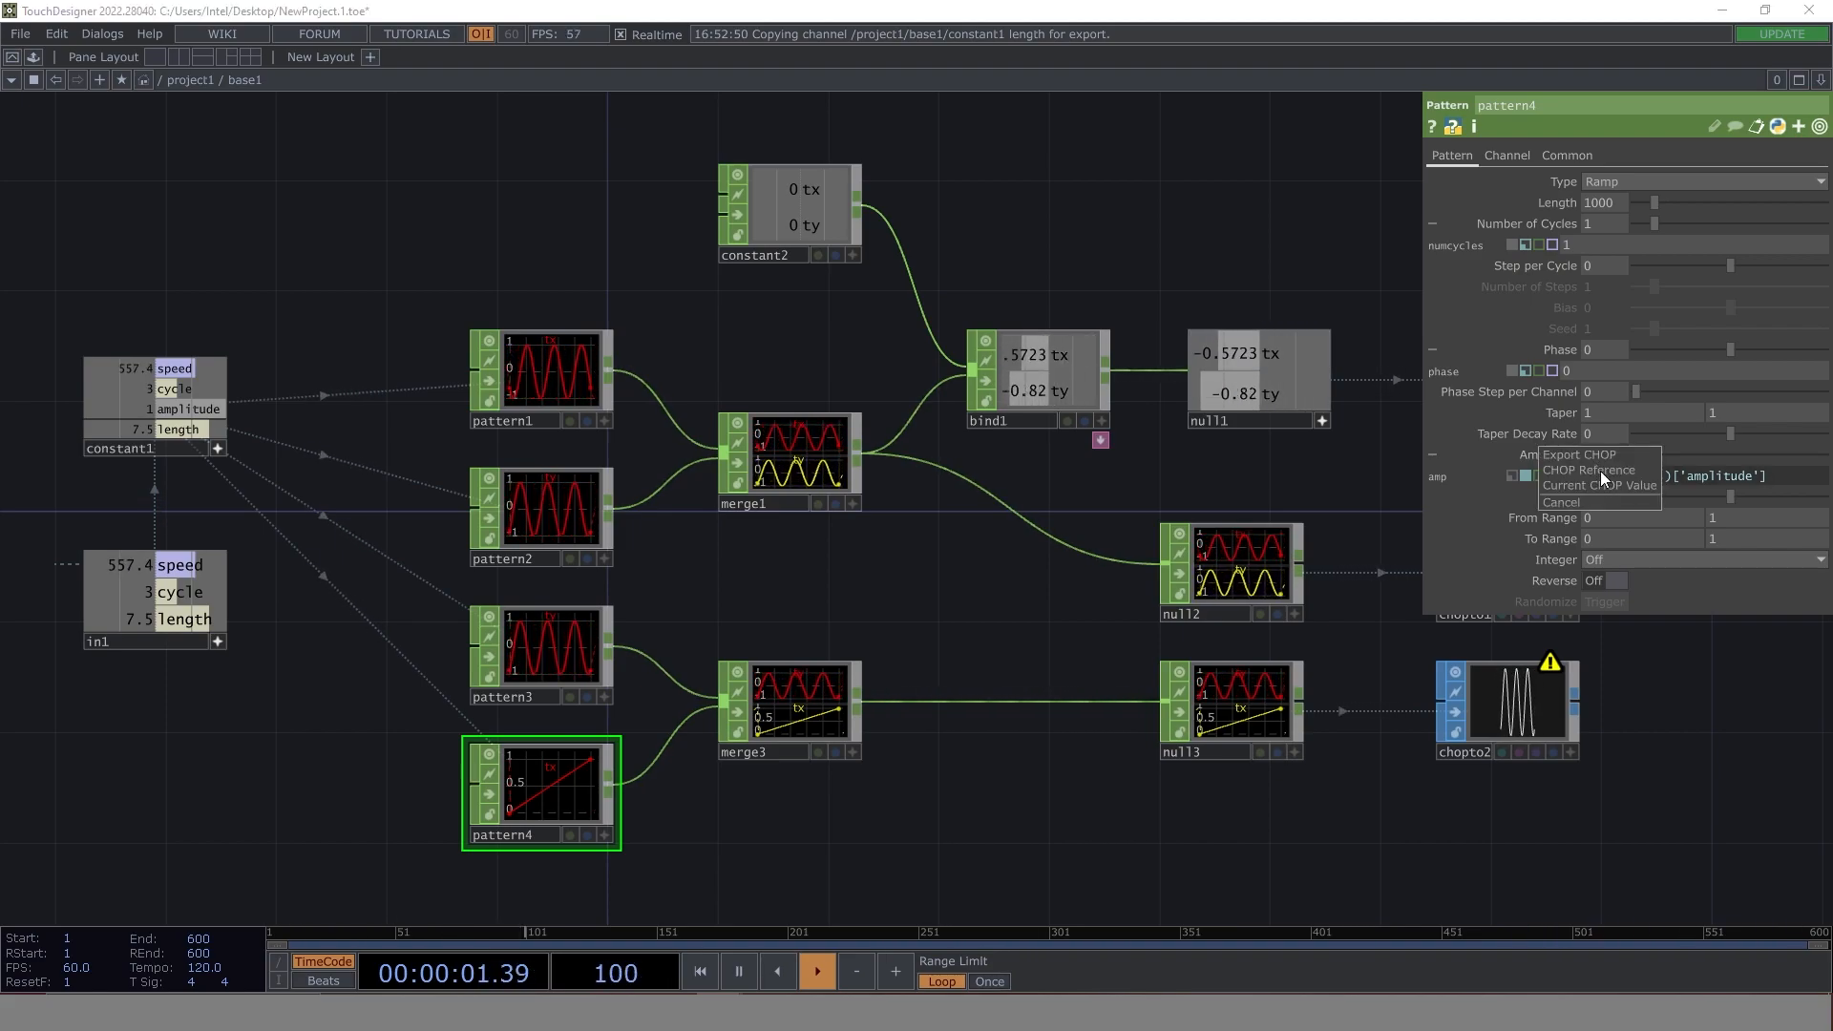
pyautogui.click(1627, 467)
# - Compare chopto2's waveform with pattern4's Amplitude at its constant value of 1 and back on the length expression
pyautogui.moveTo(1321, 846); pyautogui.dragTo(636, 736)
pyautogui.scroll(5, 835, 610)
pyautogui.scroll(2, 836, 610)
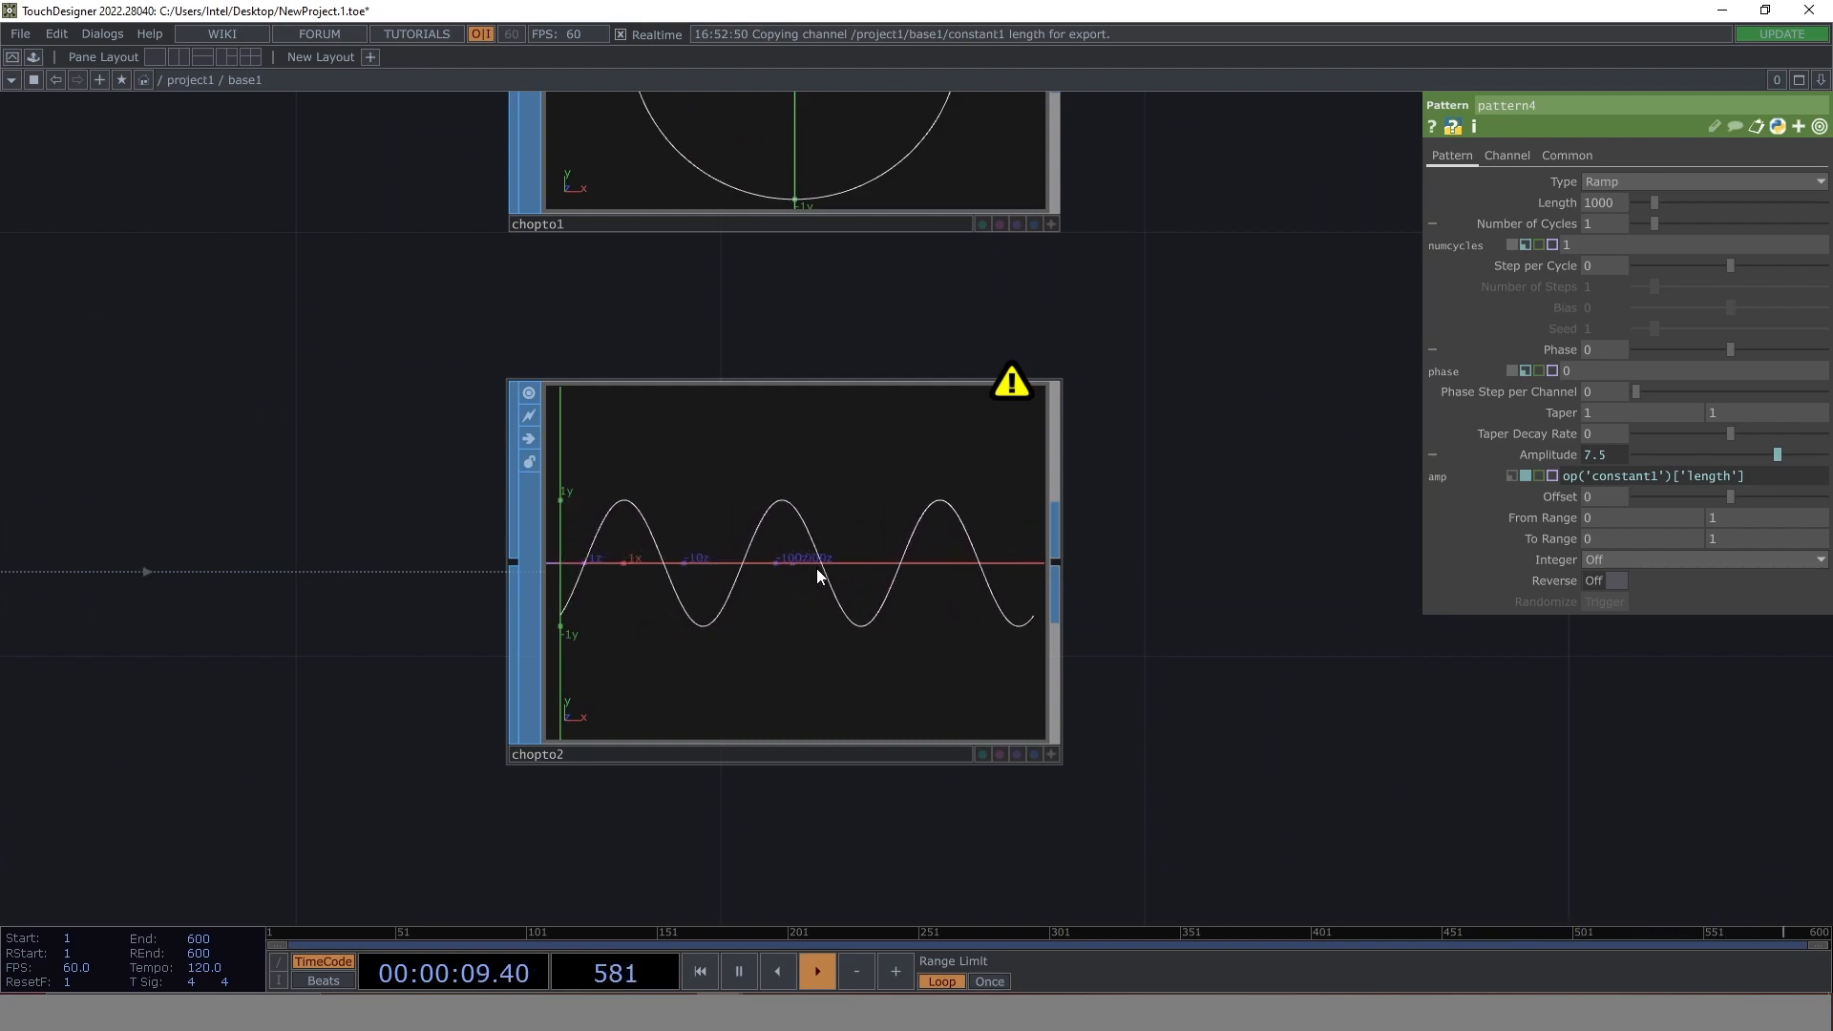
pyautogui.click(1515, 476)
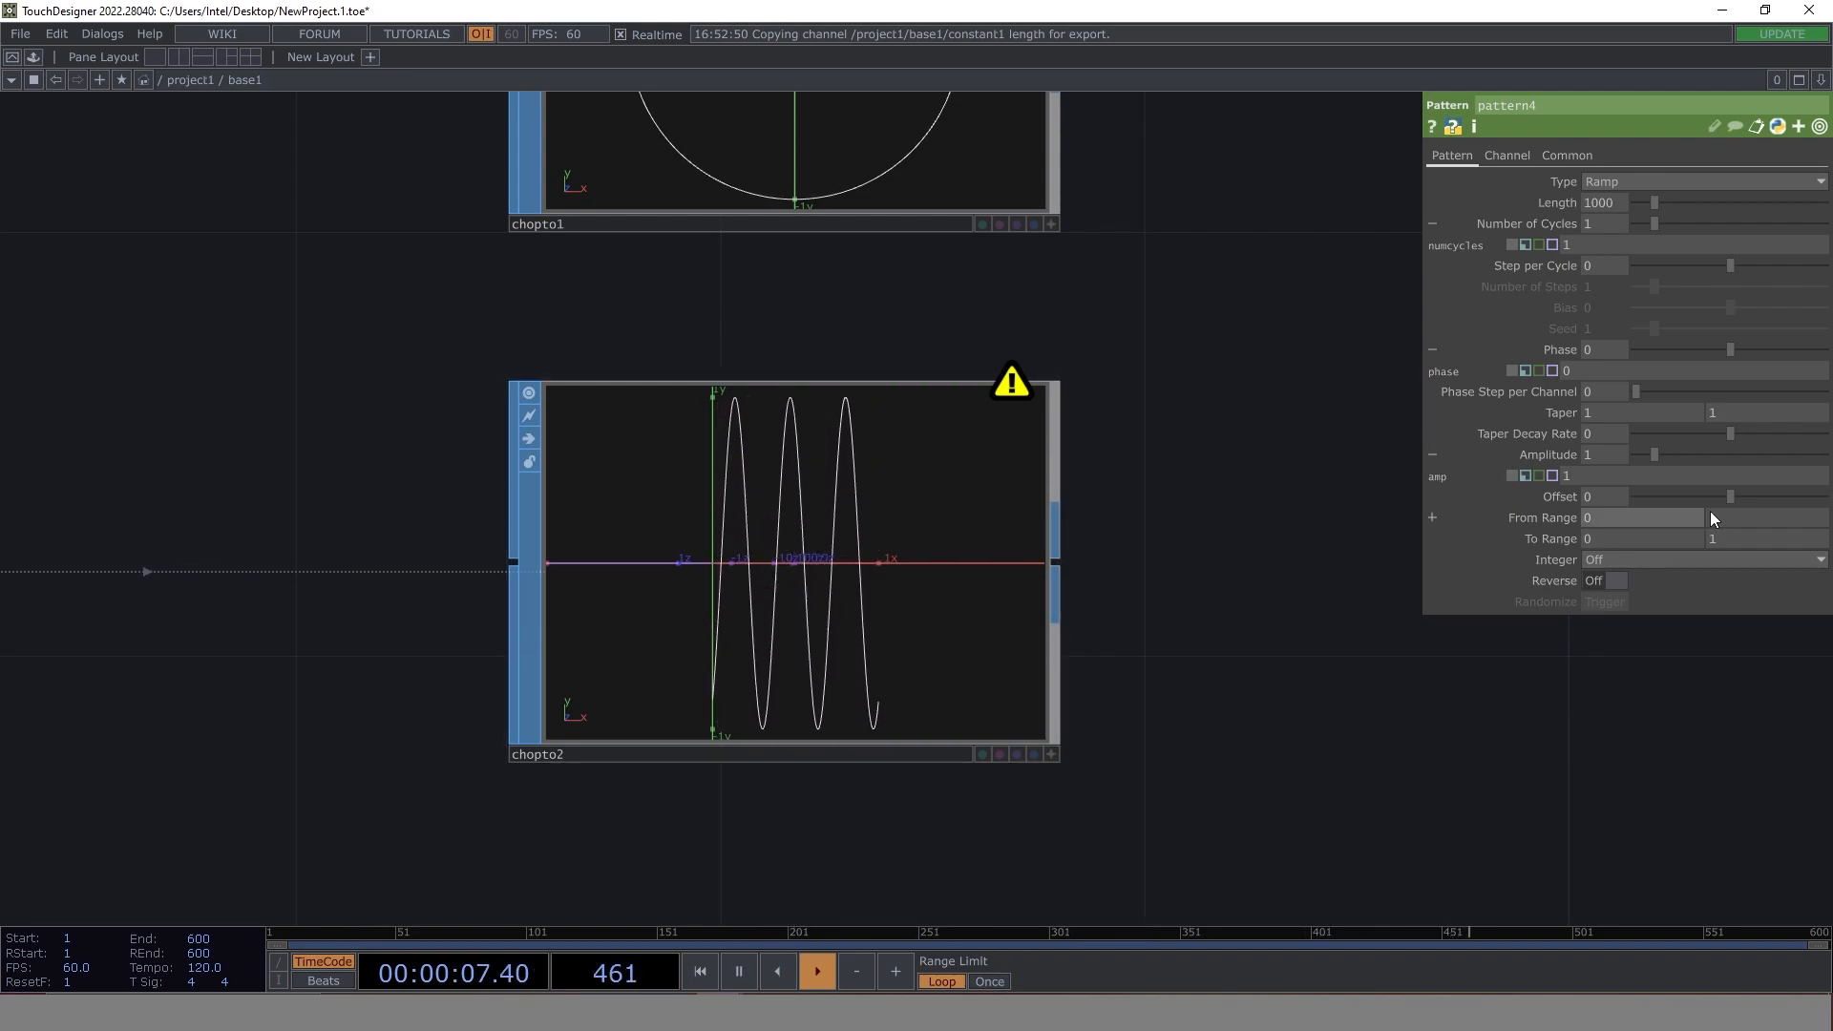
pyautogui.click(1526, 475)
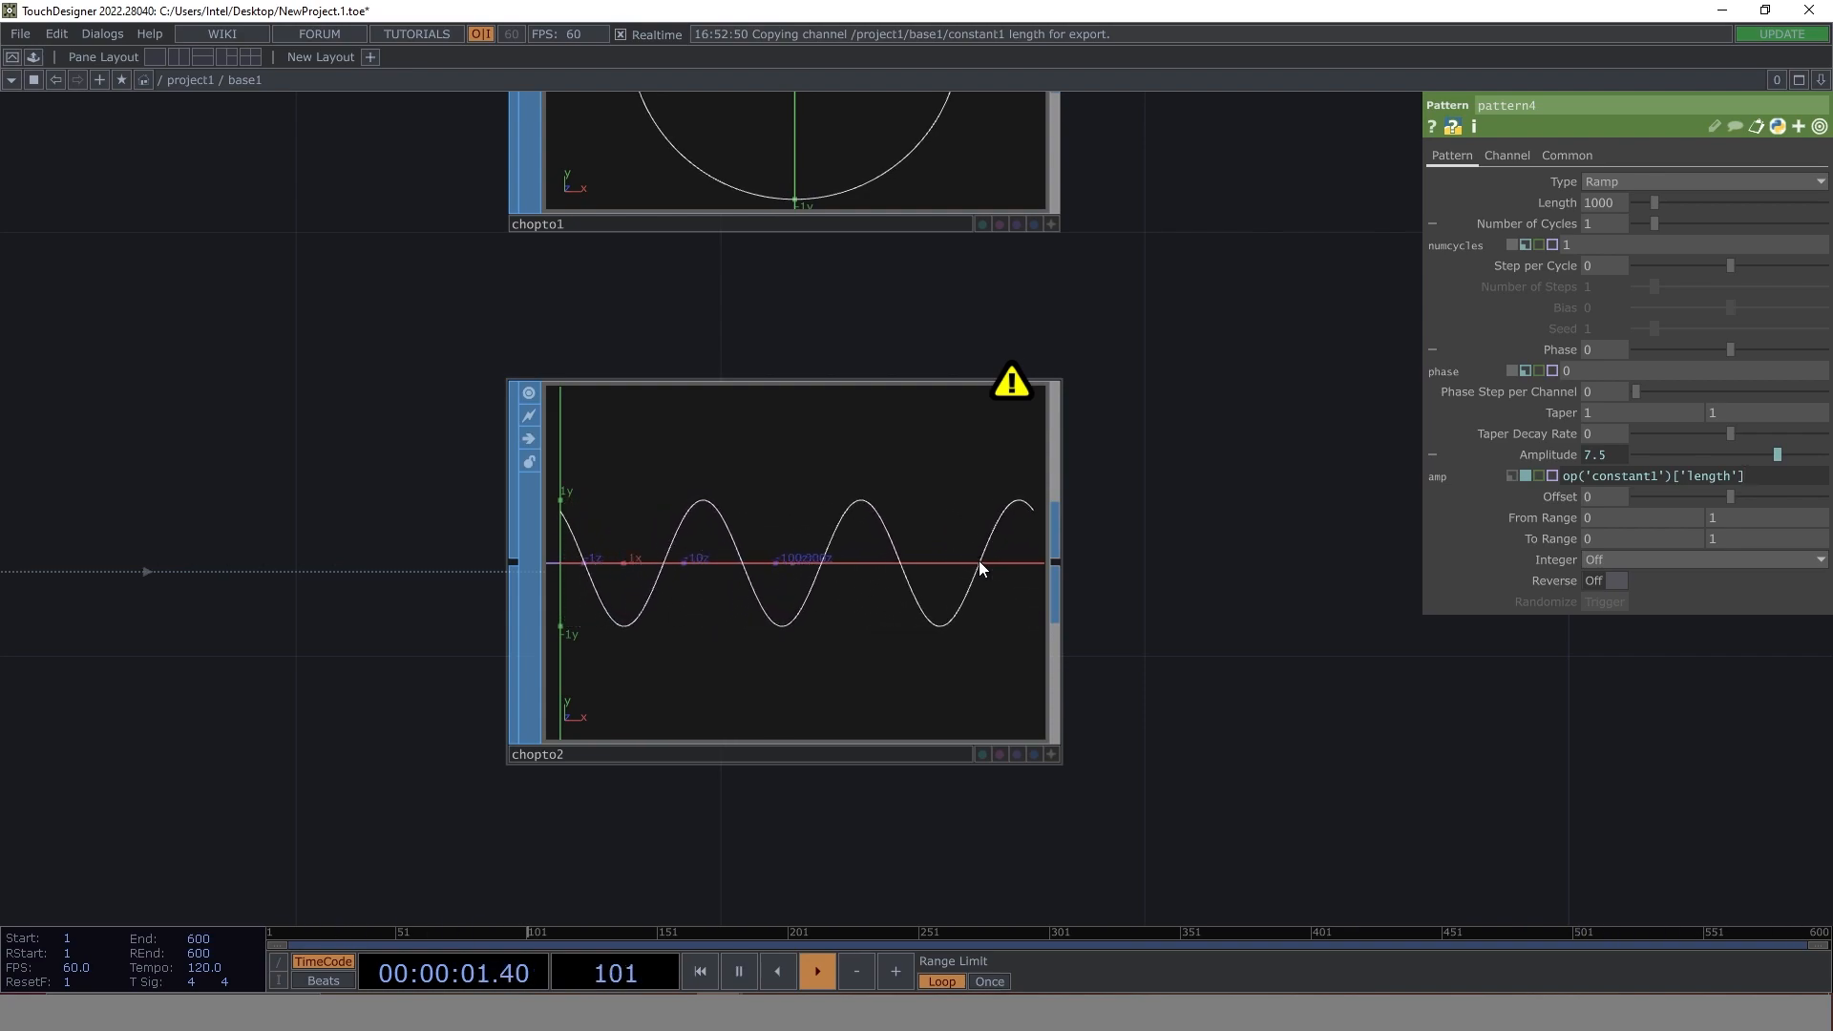
# - Wire chopto2's output into merge2 and inspect the combined circle and sine wave up close
pyautogui.moveTo(1193, 425); pyautogui.dragTo(919, 579, button='middle')
pyautogui.scroll(-2, 920, 580)
pyautogui.moveTo(920, 579); pyautogui.dragTo(546, 605)
pyautogui.moveTo(982, 565); pyautogui.dragTo(659, 661)
pyautogui.scroll(-5, 687, 652)
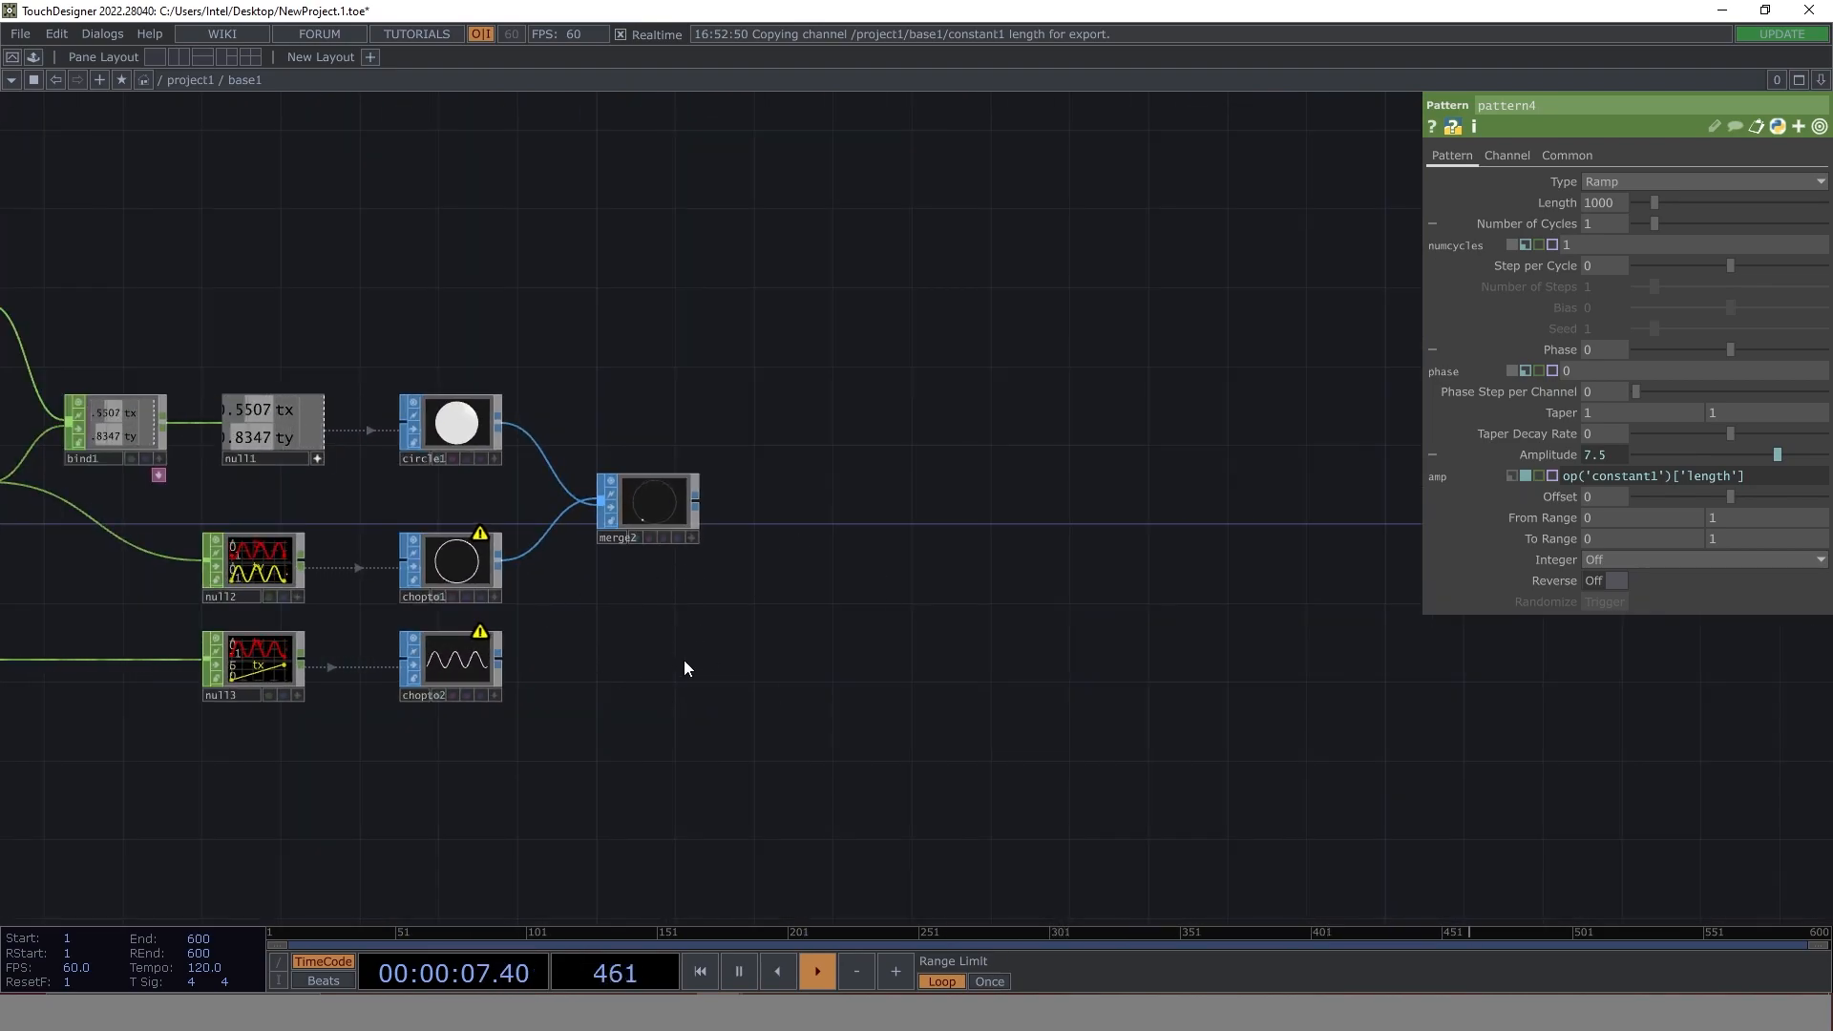
pyautogui.moveTo(674, 667); pyautogui.dragTo(805, 655)
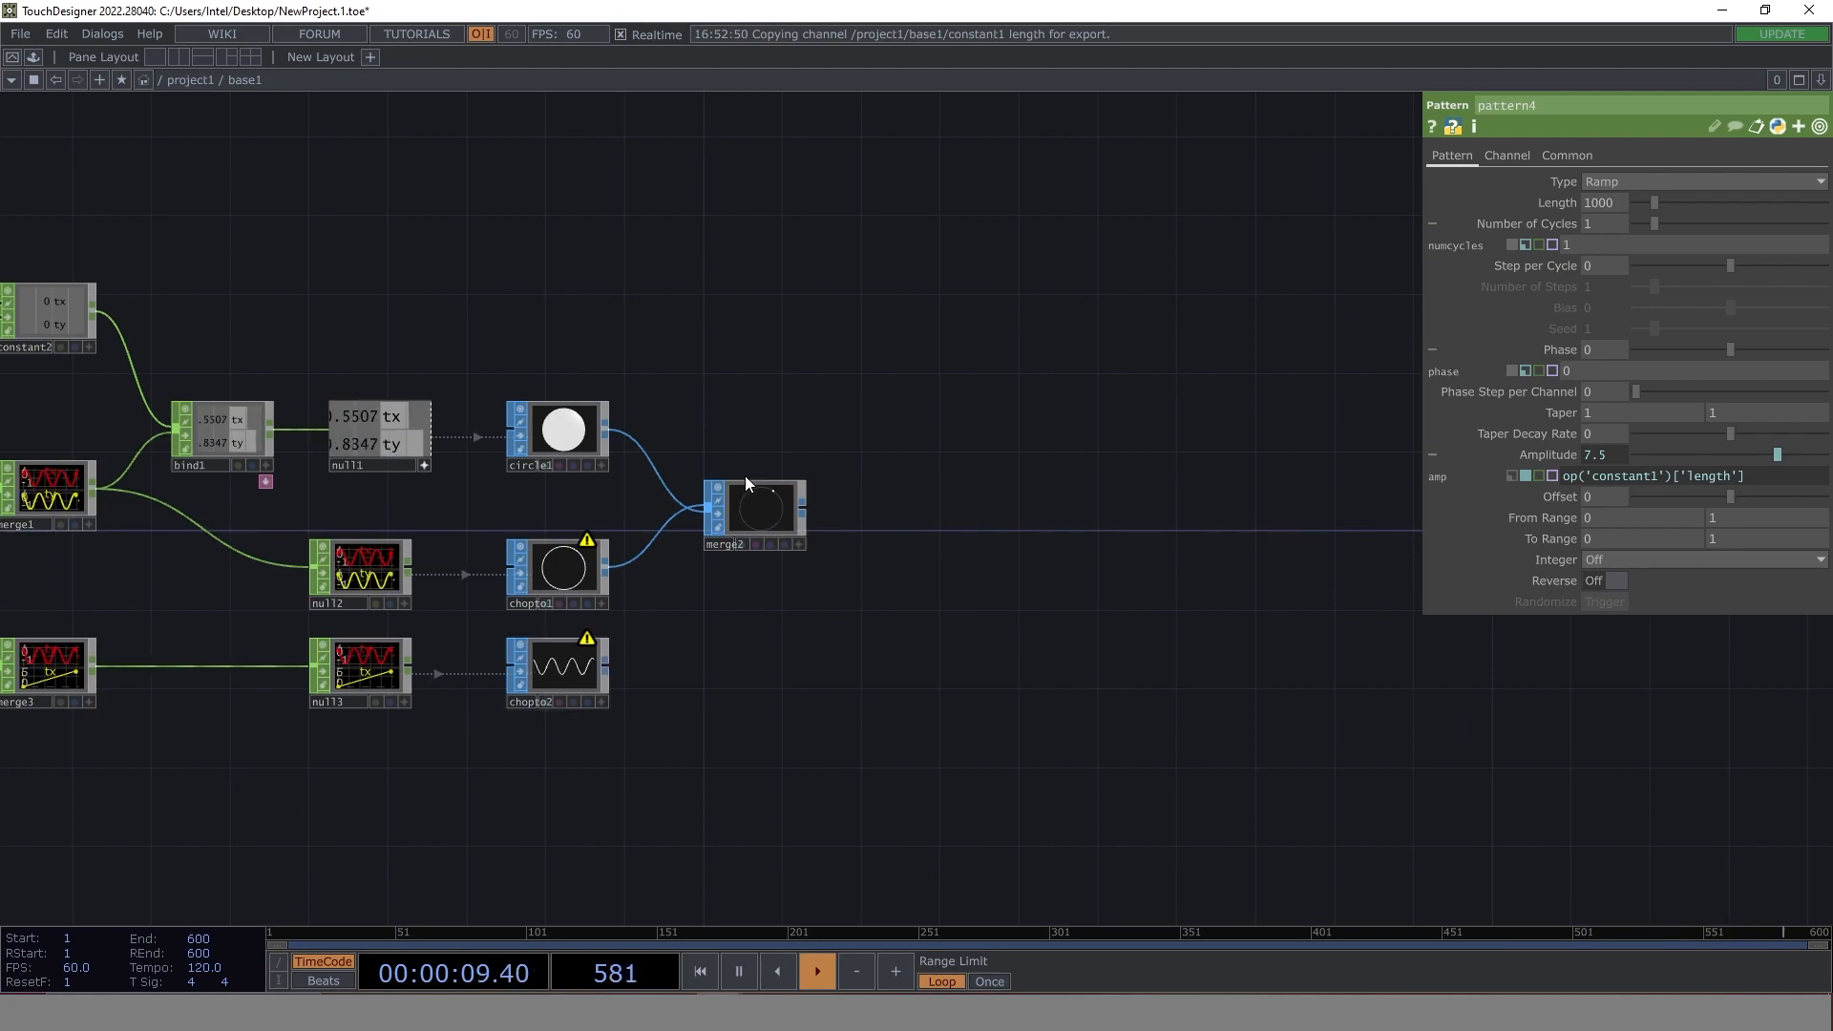
pyautogui.moveTo(607, 666); pyautogui.dragTo(709, 516)
pyautogui.scroll(10, 776, 535)
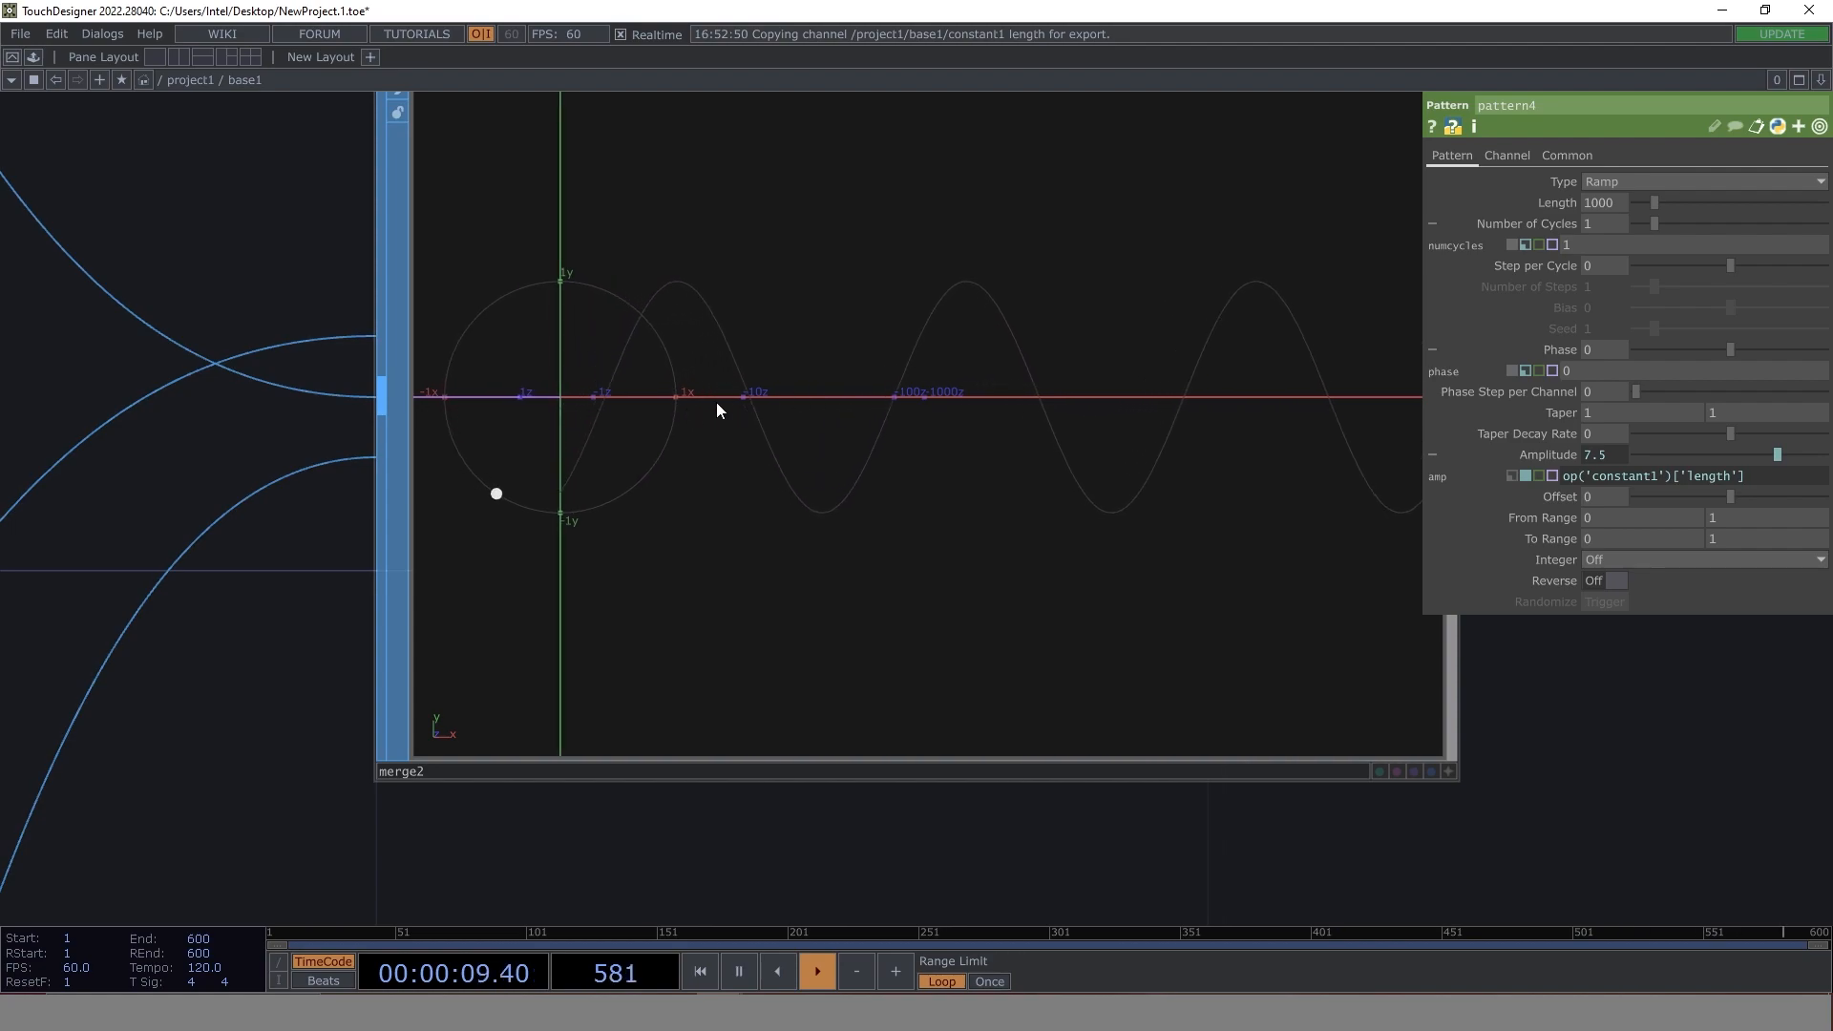
pyautogui.hotkey('alt', 'Tab')
# - Add a Transform SOP below merge2 and wire chopto2's output into its first input
pyautogui.scroll(-5, 707, 425)
pyautogui.moveTo(661, 725); pyautogui.dragTo(688, 492)
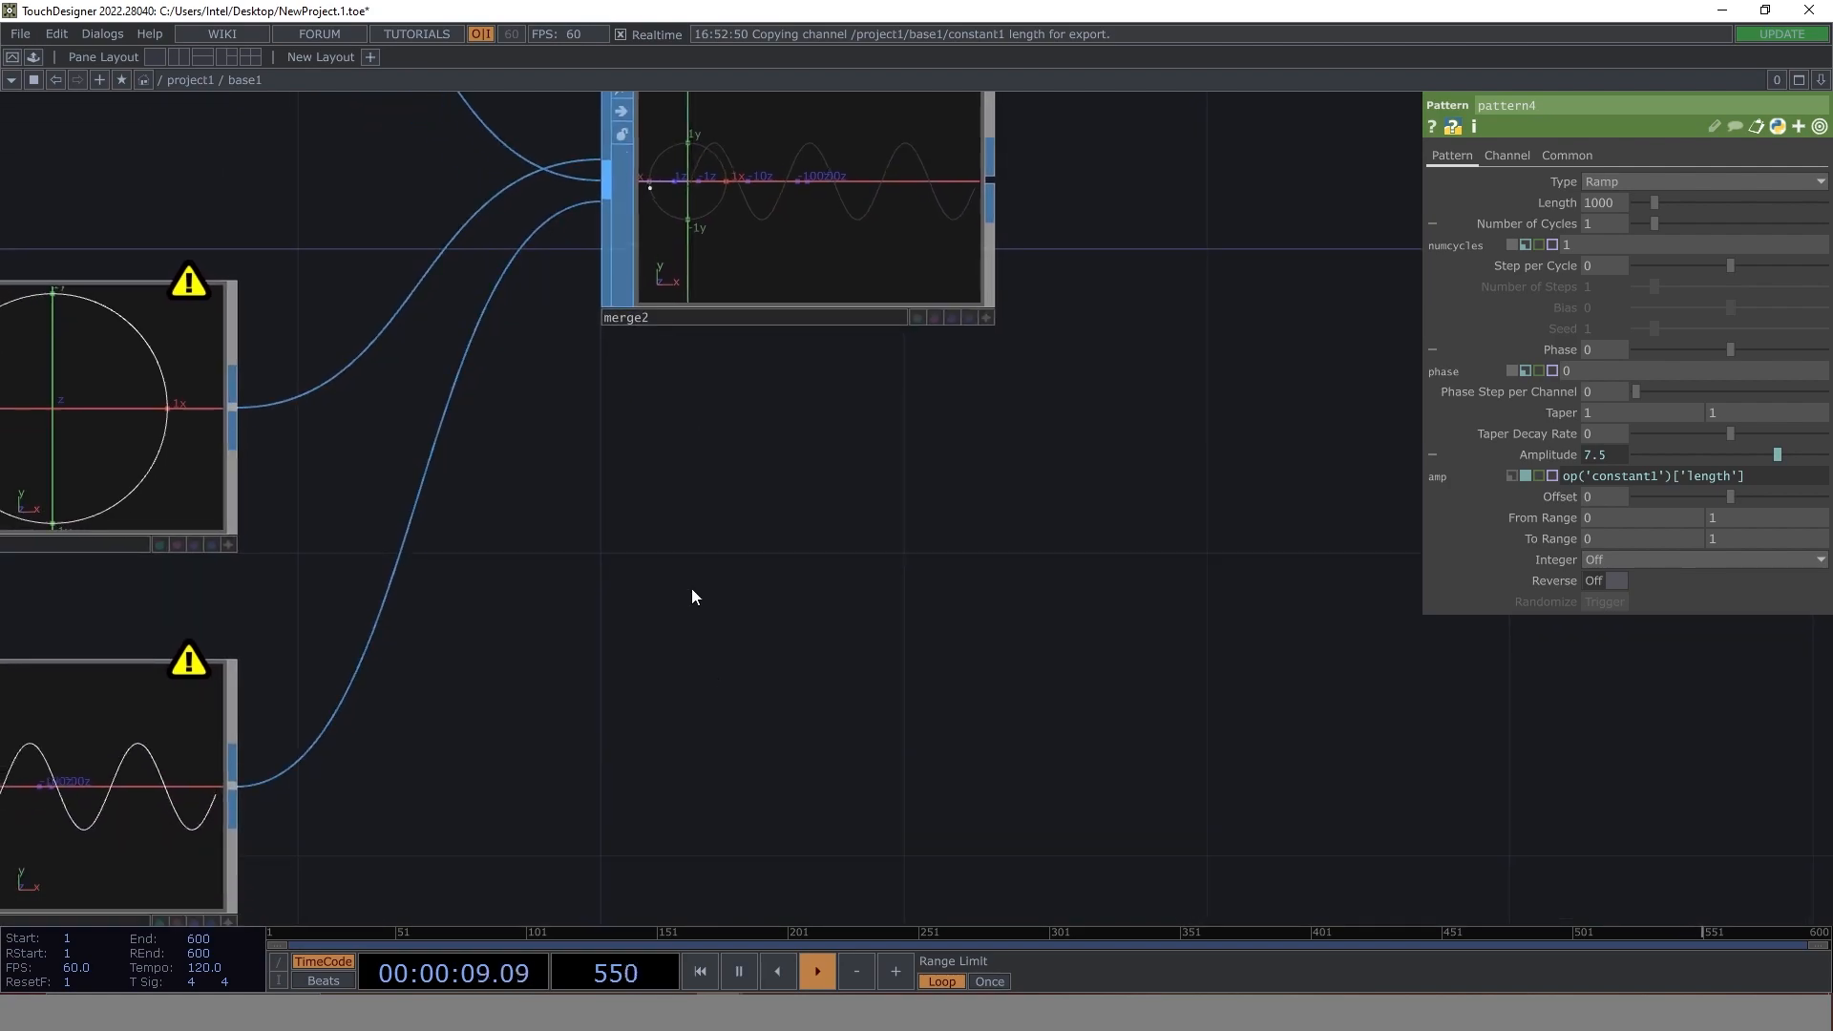
pyautogui.doubleClick(716, 666)
pyautogui.write('tr')
pyautogui.click(751, 830)
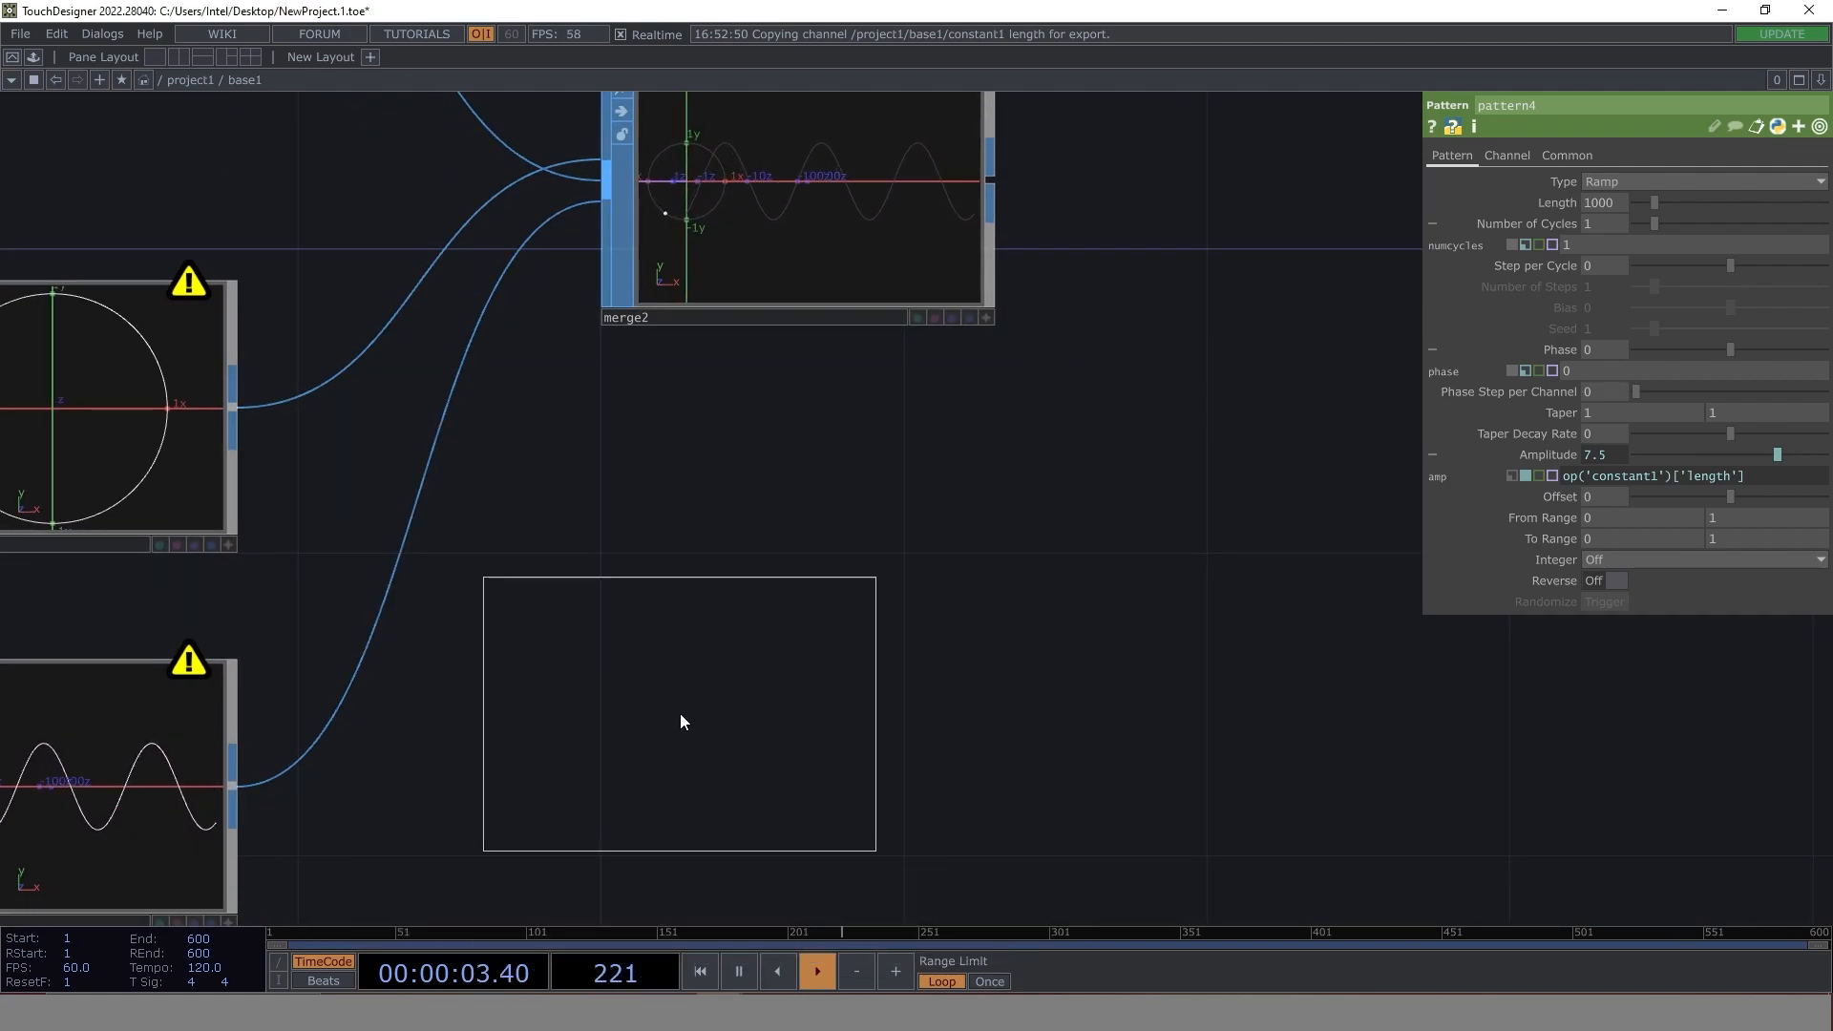
pyautogui.click(724, 792)
pyautogui.moveTo(1176, 571); pyautogui.dragTo(1181, 464)
pyautogui.moveTo(238, 647); pyautogui.dragTo(531, 612)
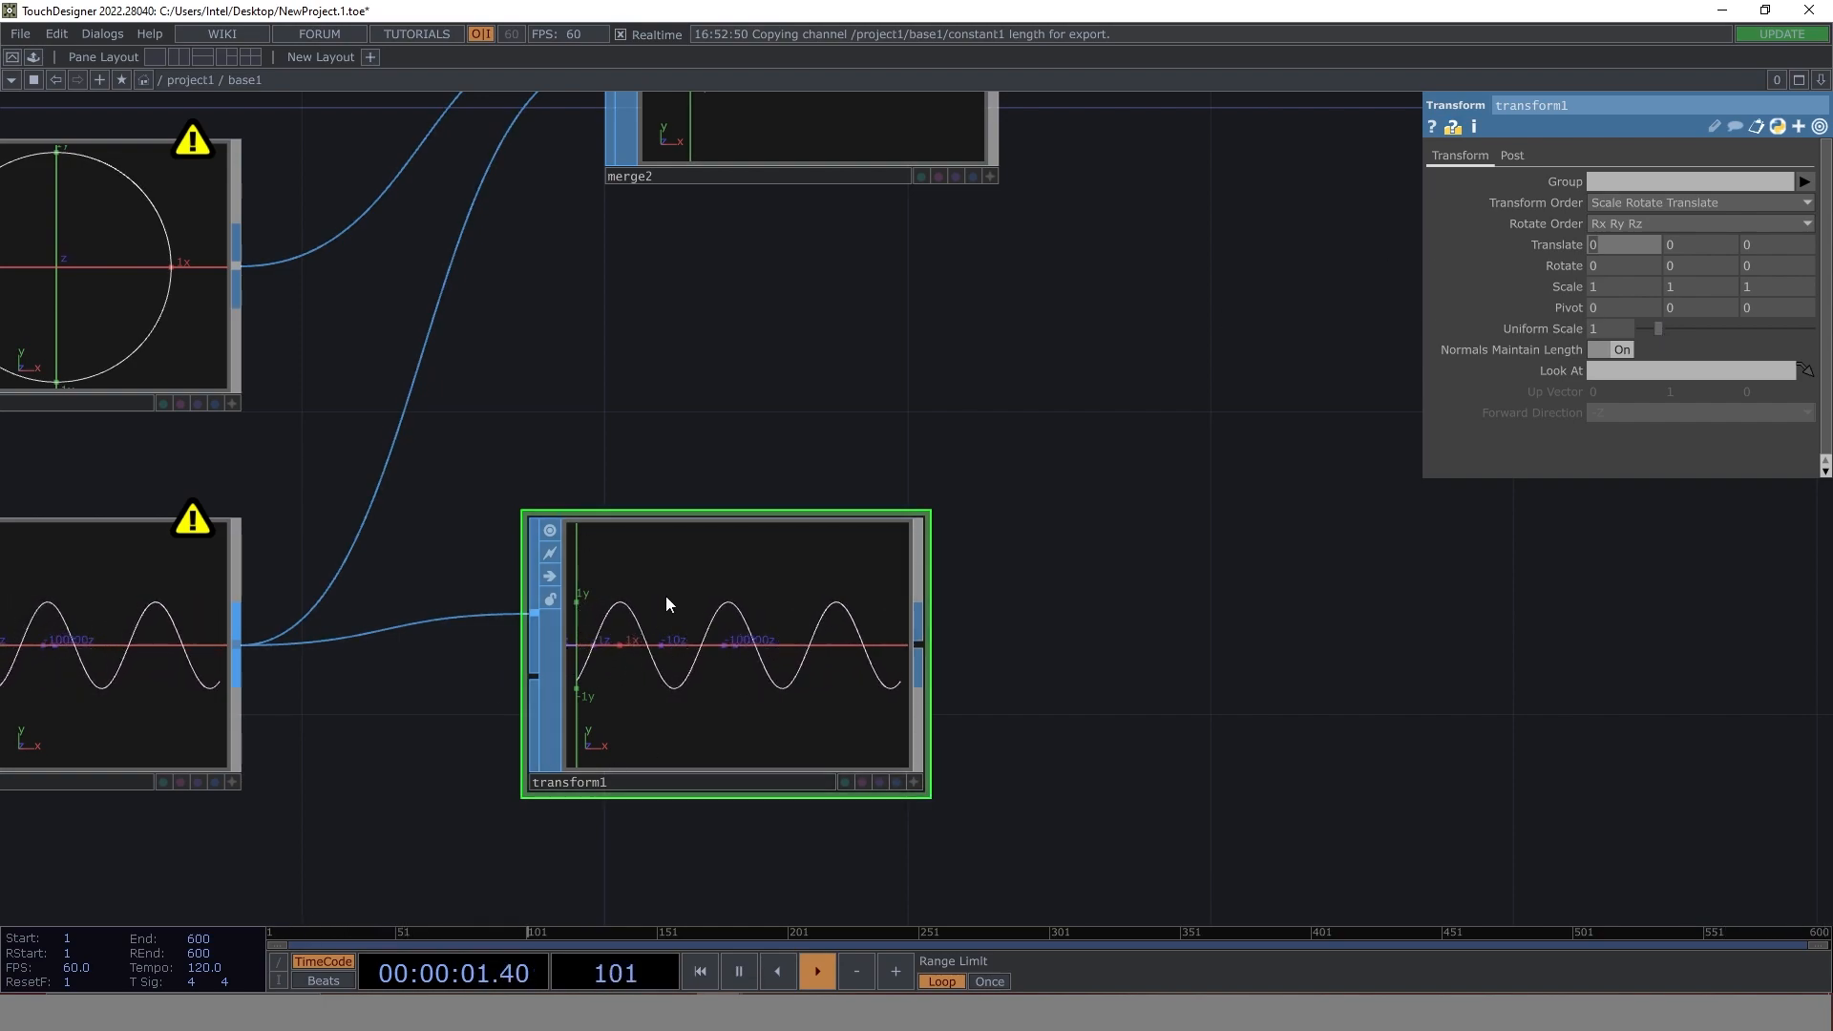
# - Set transform1's X translation to 3 and wire its output into merge2 in place of chopto2's
pyautogui.write('3')
pyautogui.press('Return')
pyautogui.scroll(4, 587, 657)
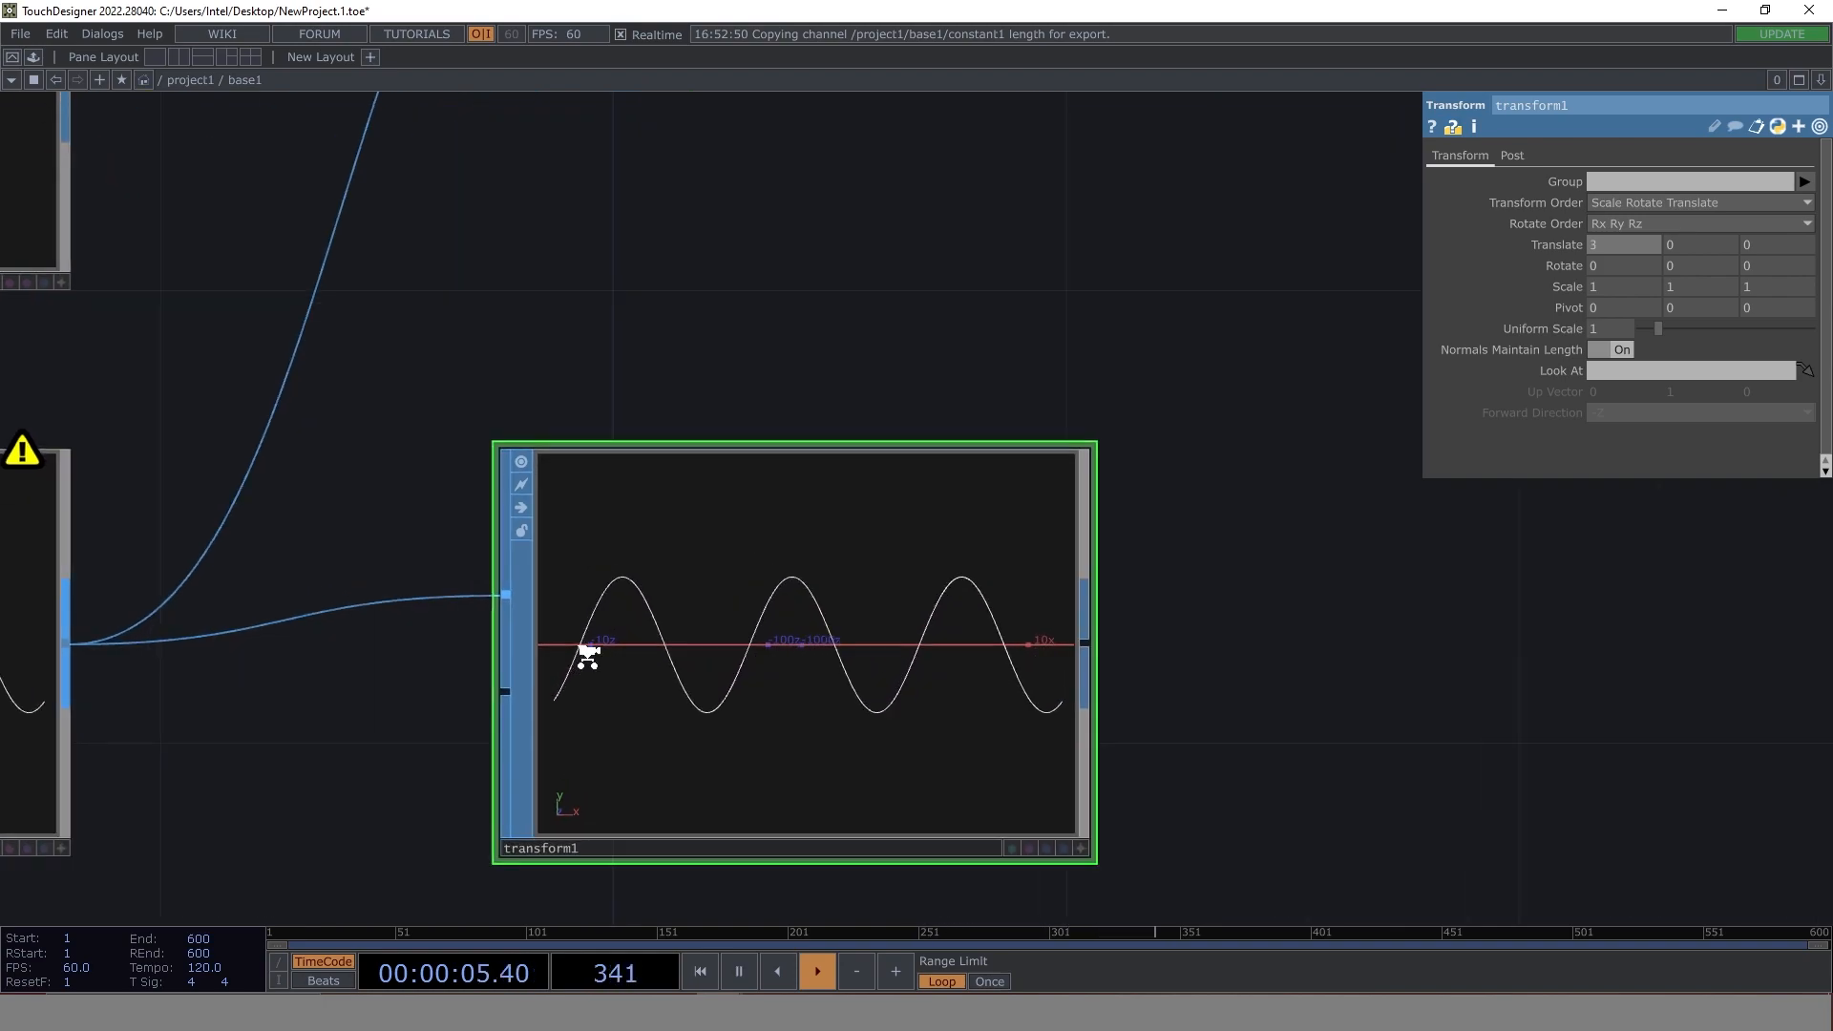
pyautogui.scroll(-4, 635, 573)
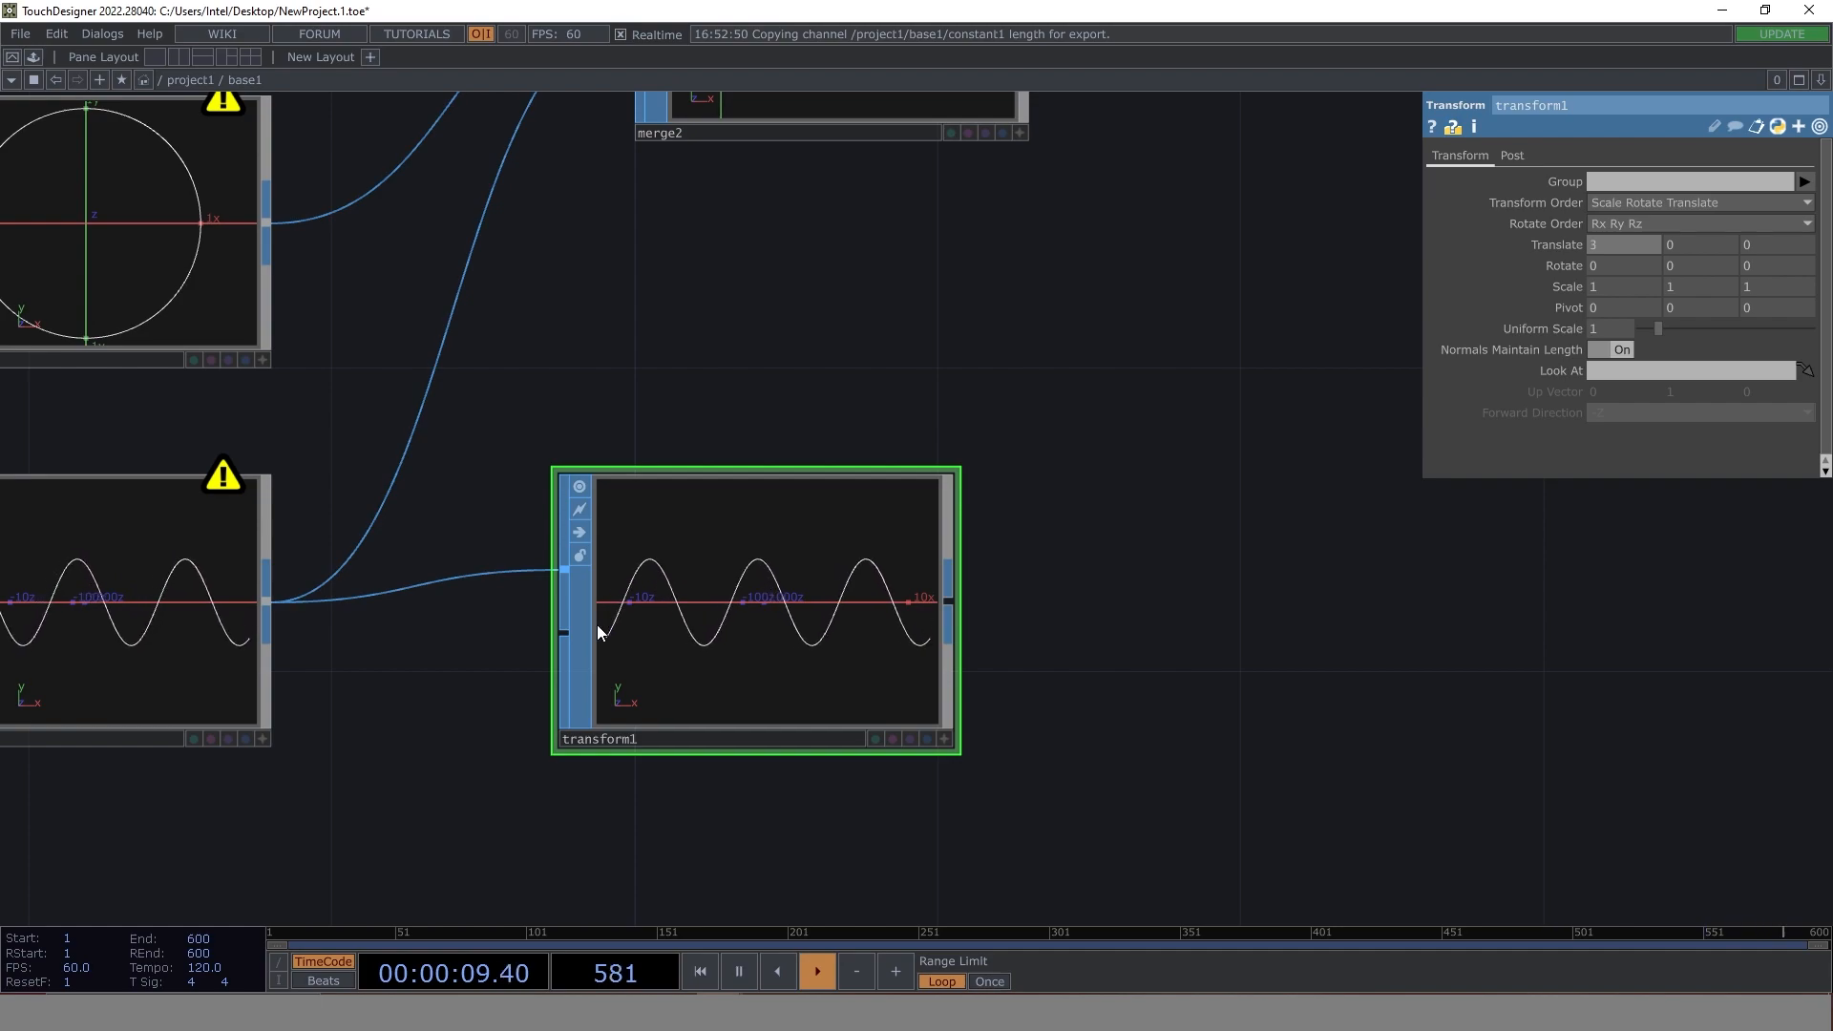
pyautogui.scroll(-4, 933, 524)
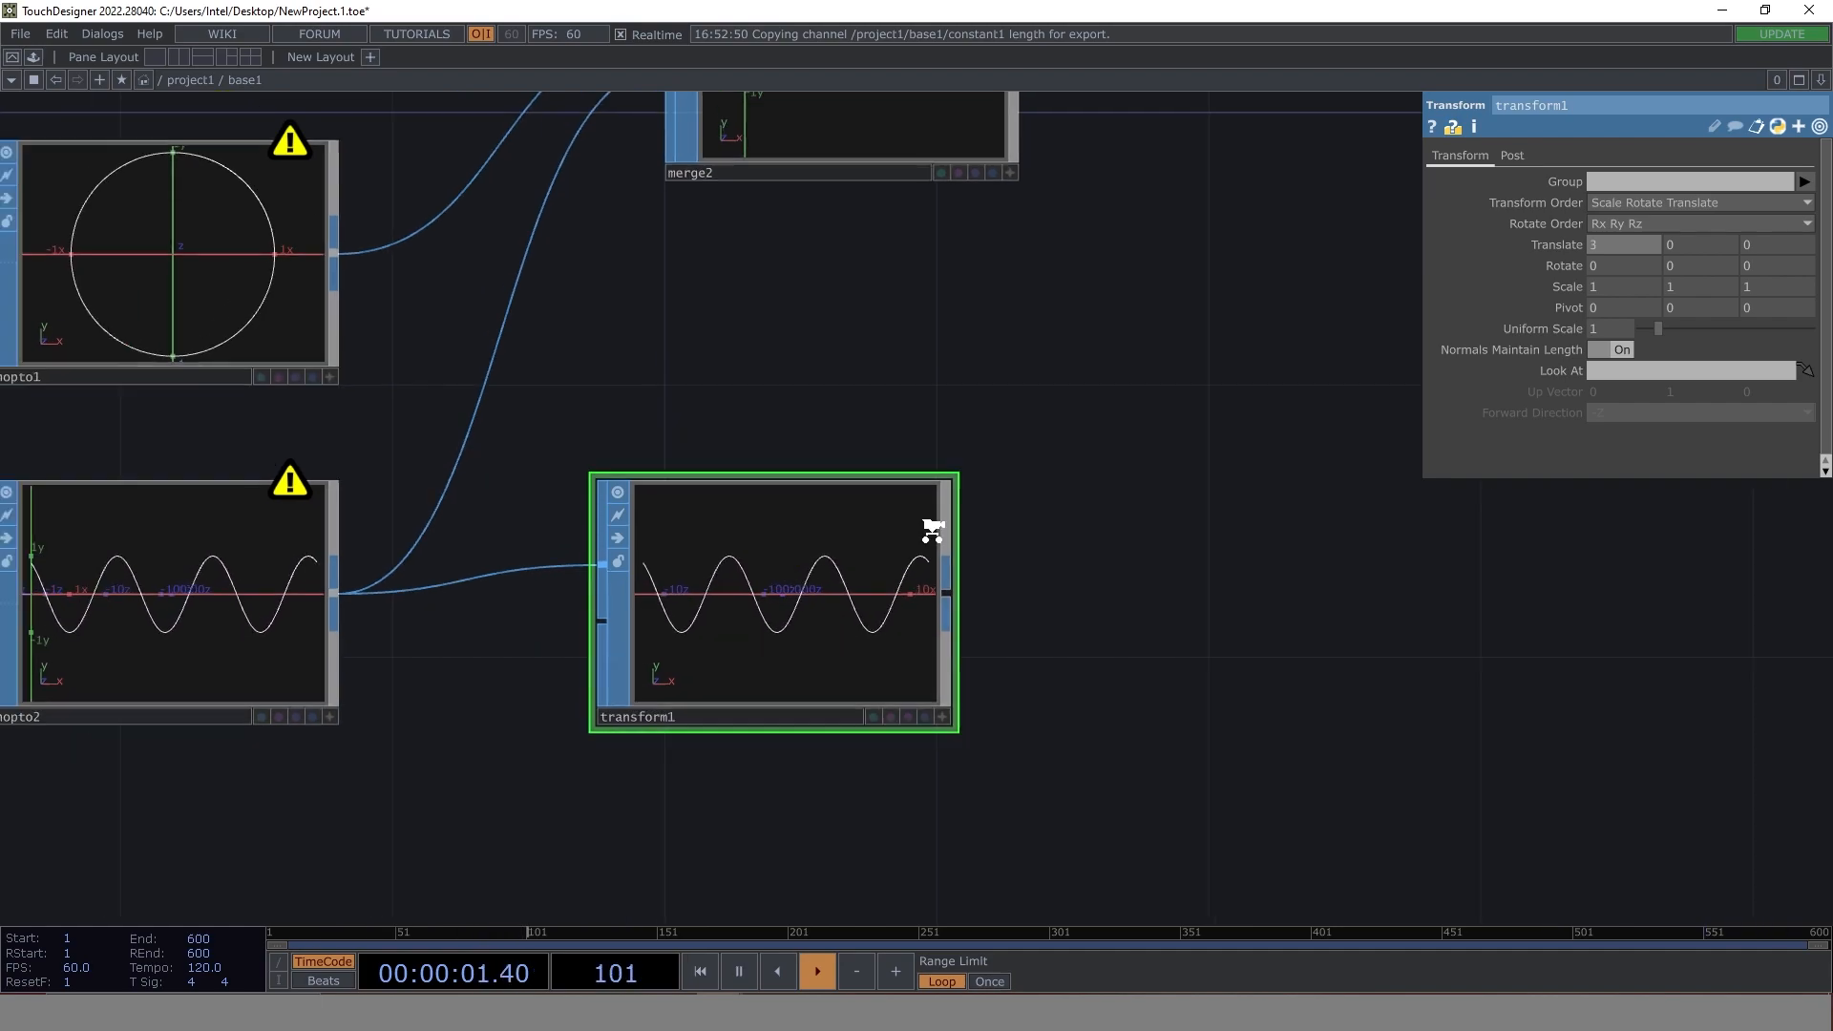
pyautogui.moveTo(938, 561); pyautogui.dragTo(788, 262)
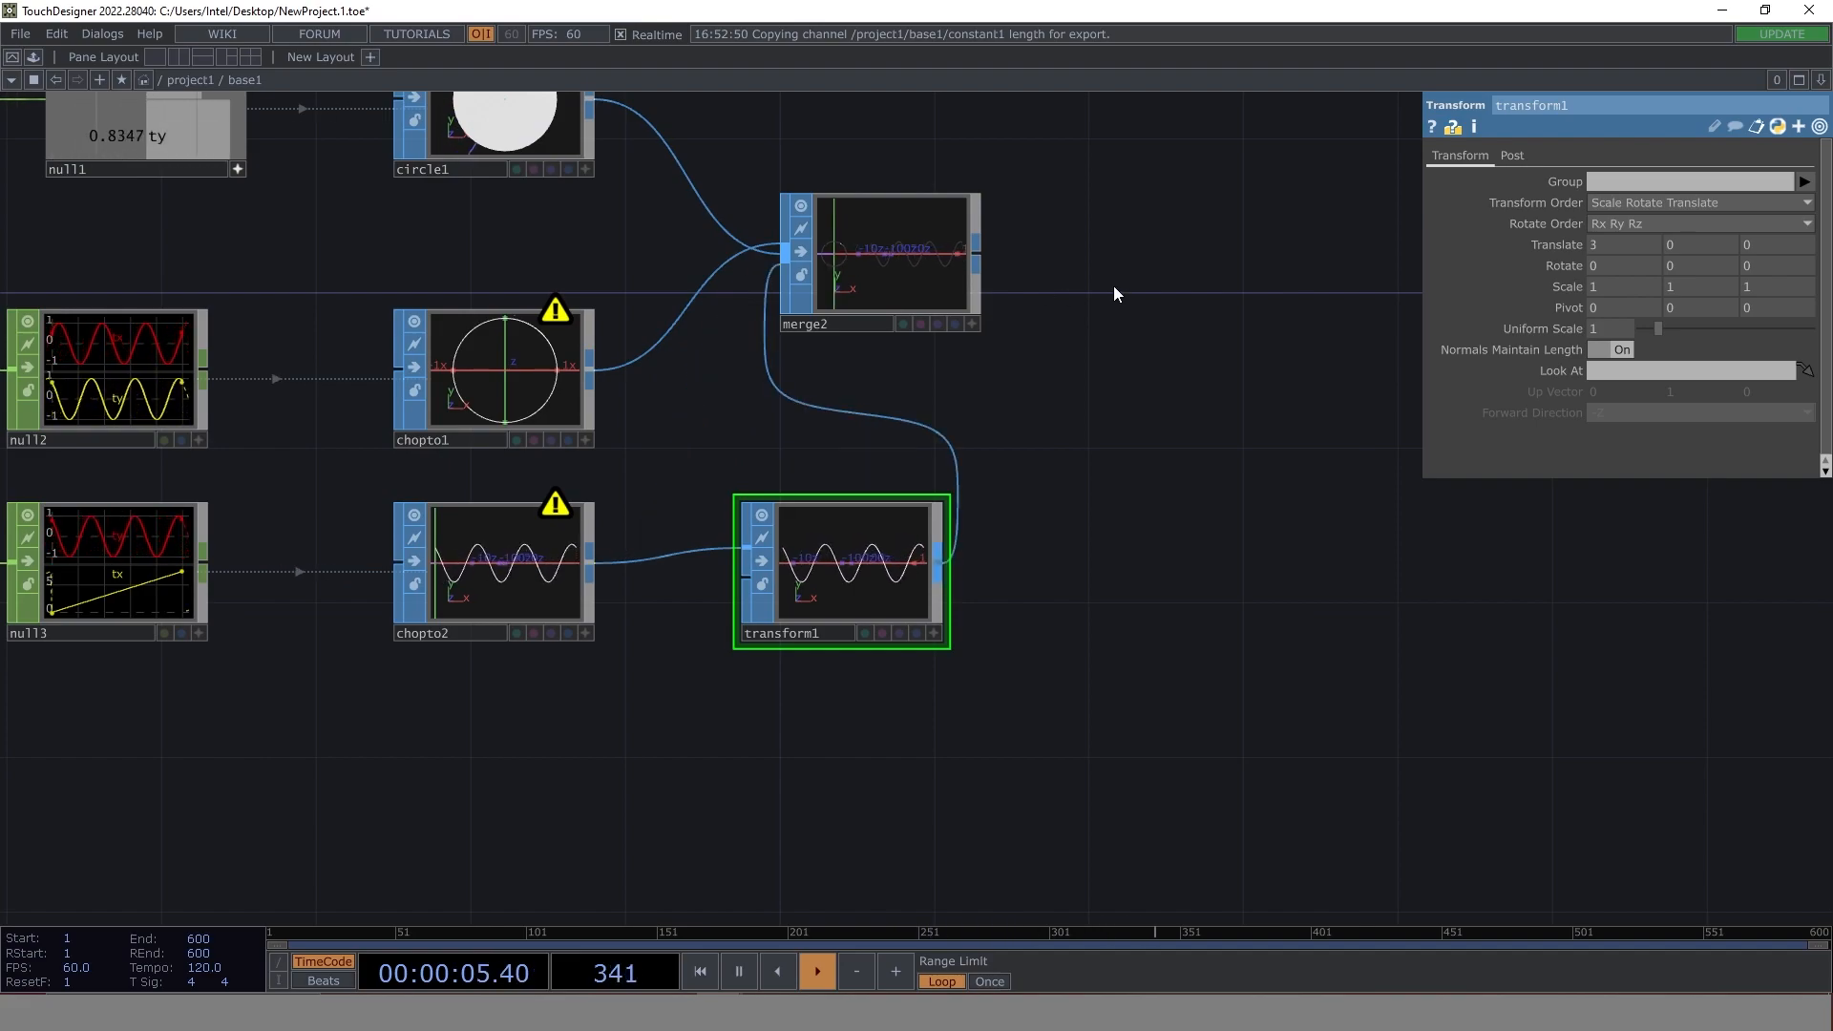
# - Examine merge2, and play the finished coloured sine wave project to study the lines linking circles and waves
pyautogui.scroll(6, 850, 345)
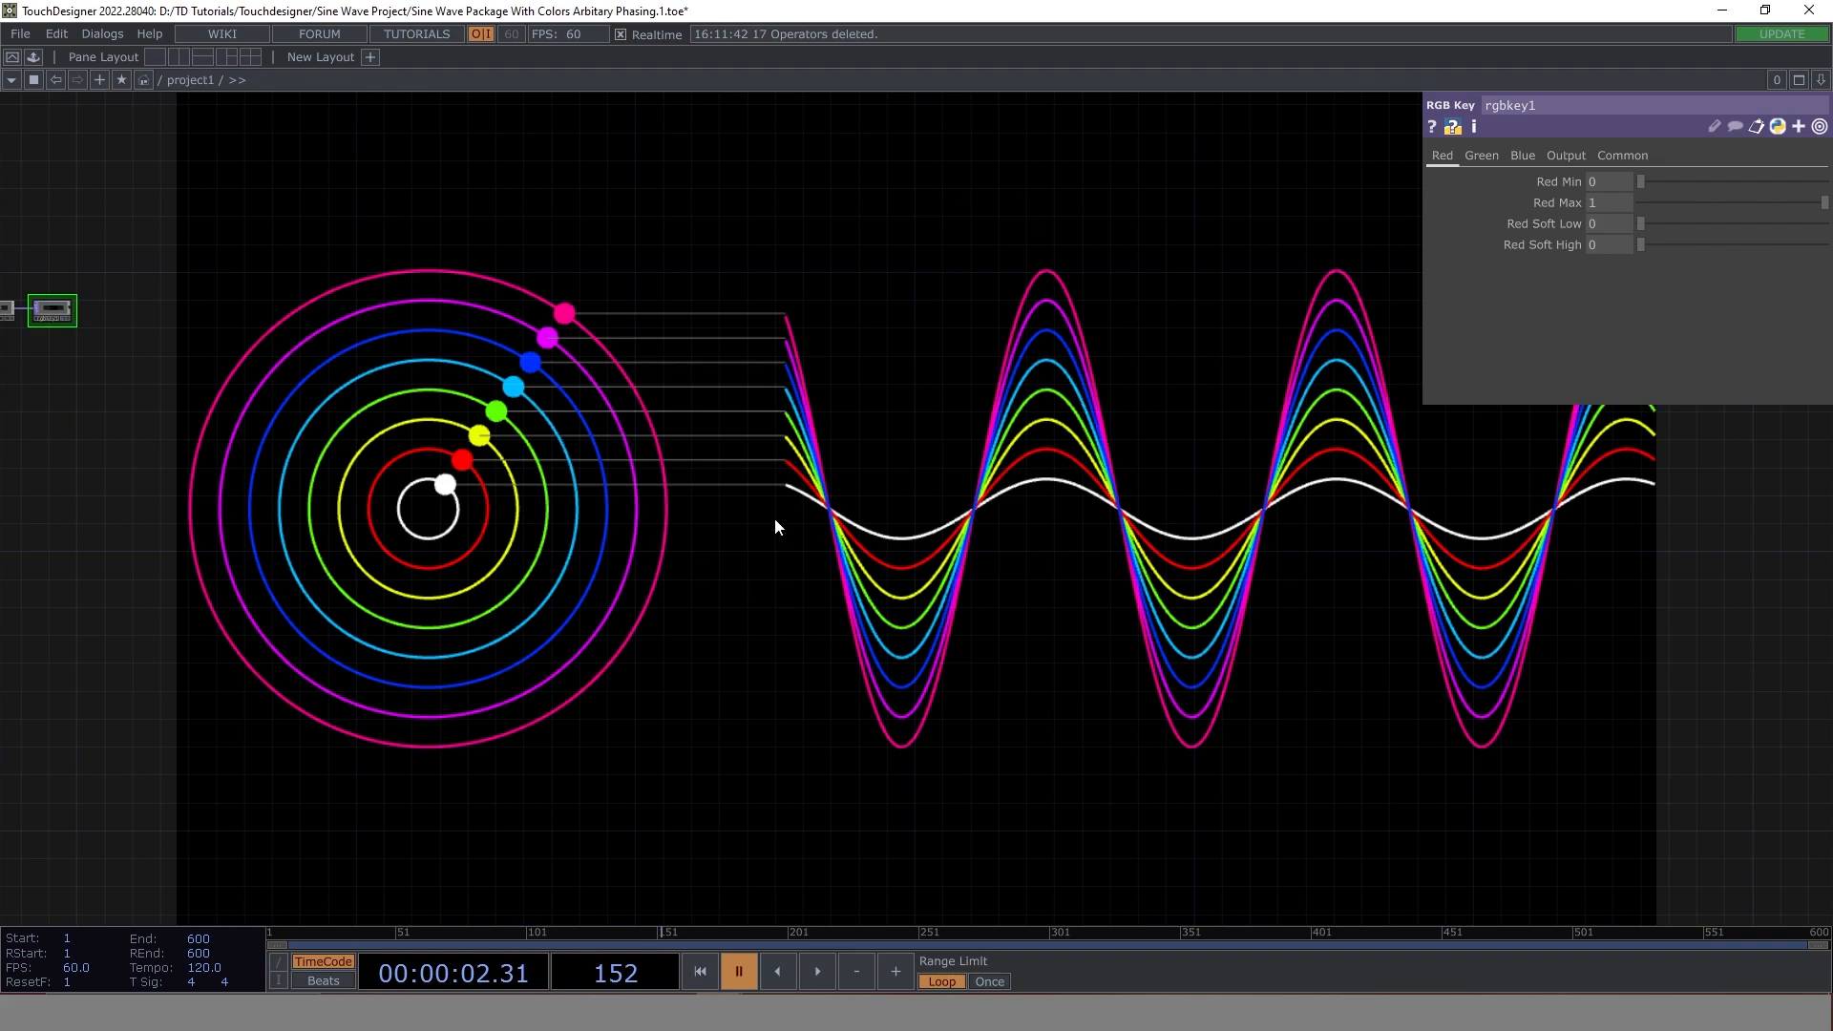
pyautogui.click(818, 972)
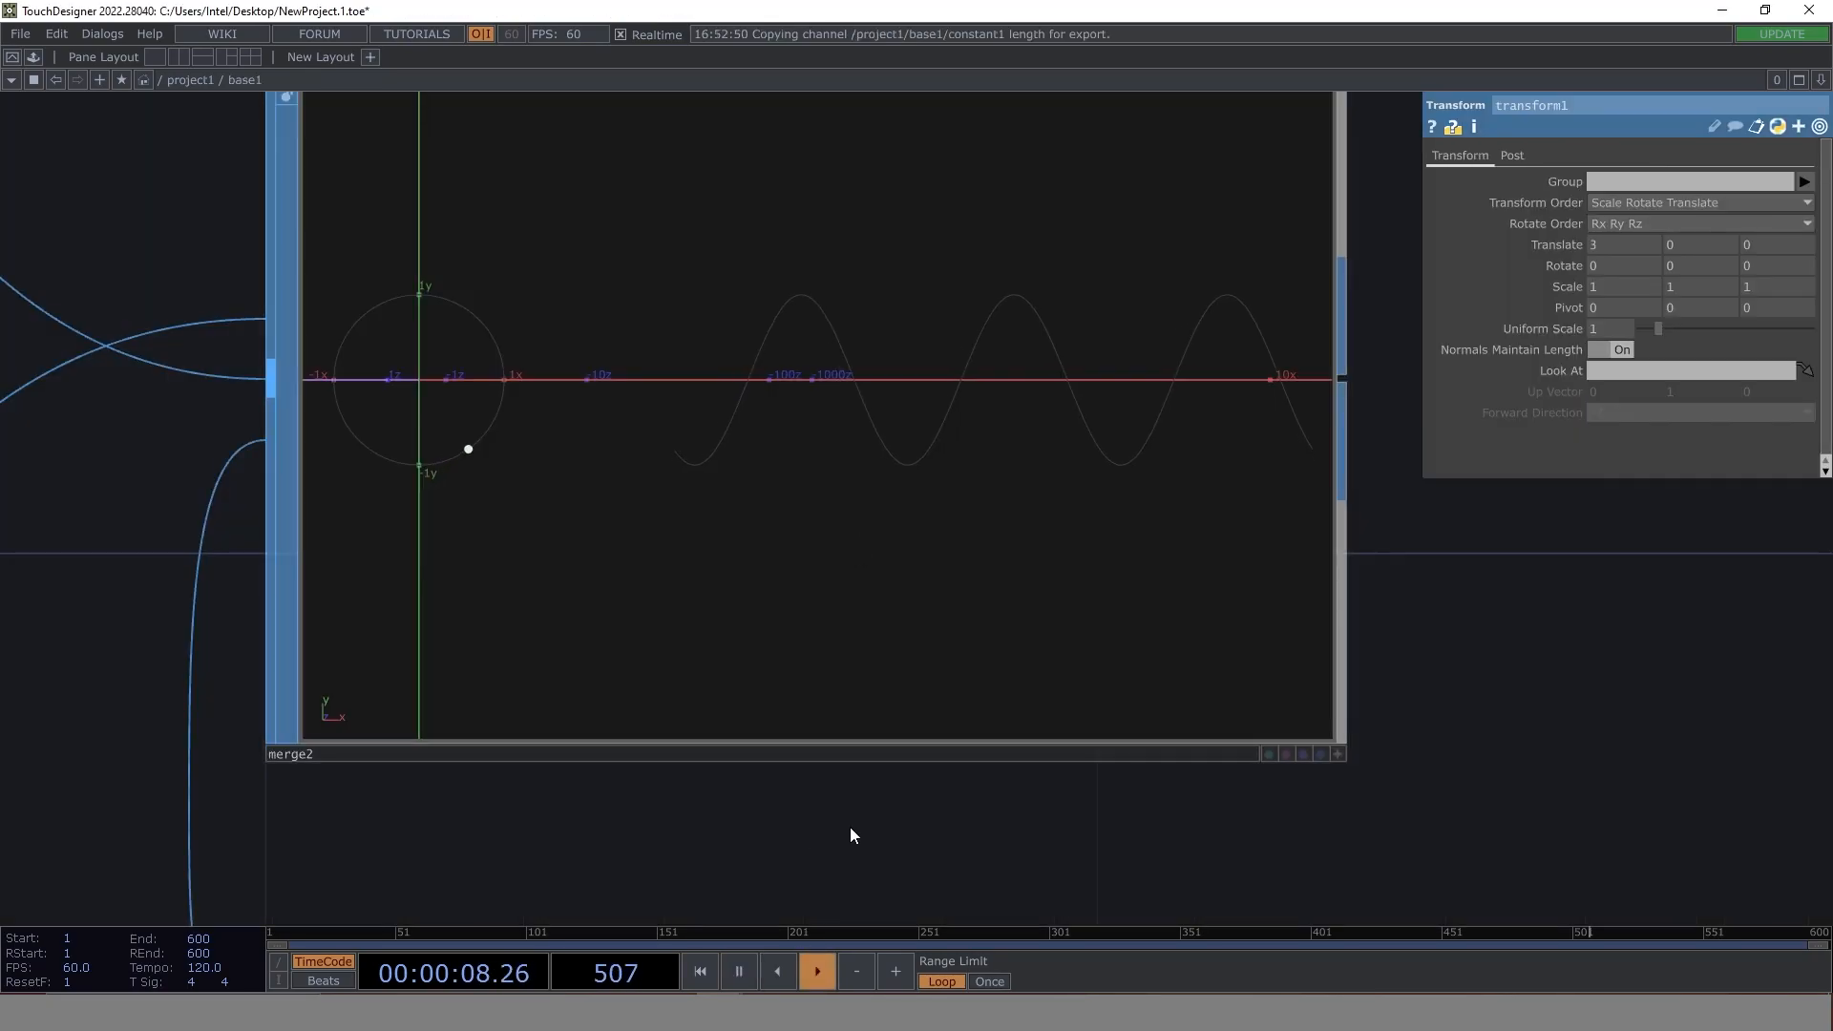
pyautogui.scroll(-5, 852, 830)
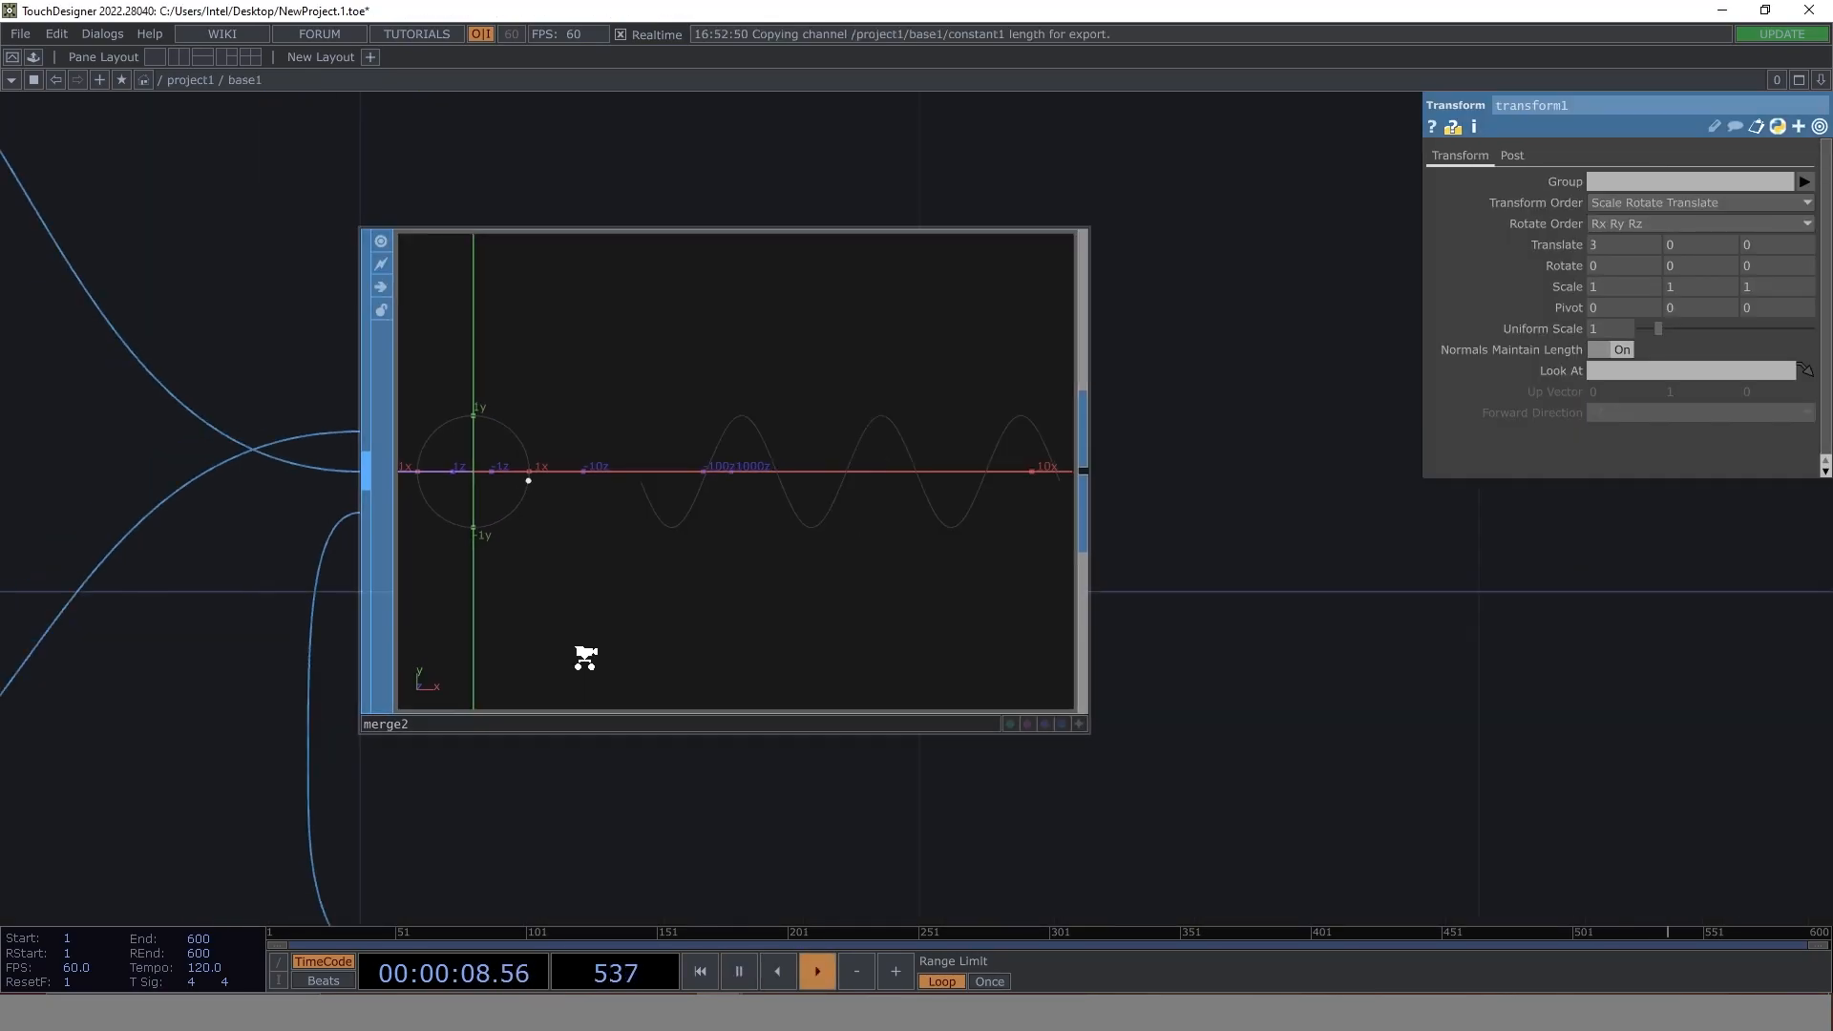
# - Move merge2 farther right of transform1 and add a Line SOP below chopto2
pyautogui.moveTo(398, 687); pyautogui.dragTo(335, 486)
pyautogui.moveTo(553, 415); pyautogui.dragTo(1081, 427)
pyautogui.moveTo(720, 786); pyautogui.dragTo(984, 582)
pyautogui.scroll(-3, 565, 745)
pyautogui.moveTo(590, 755); pyautogui.dragTo(733, 709)
pyautogui.press('Tab')
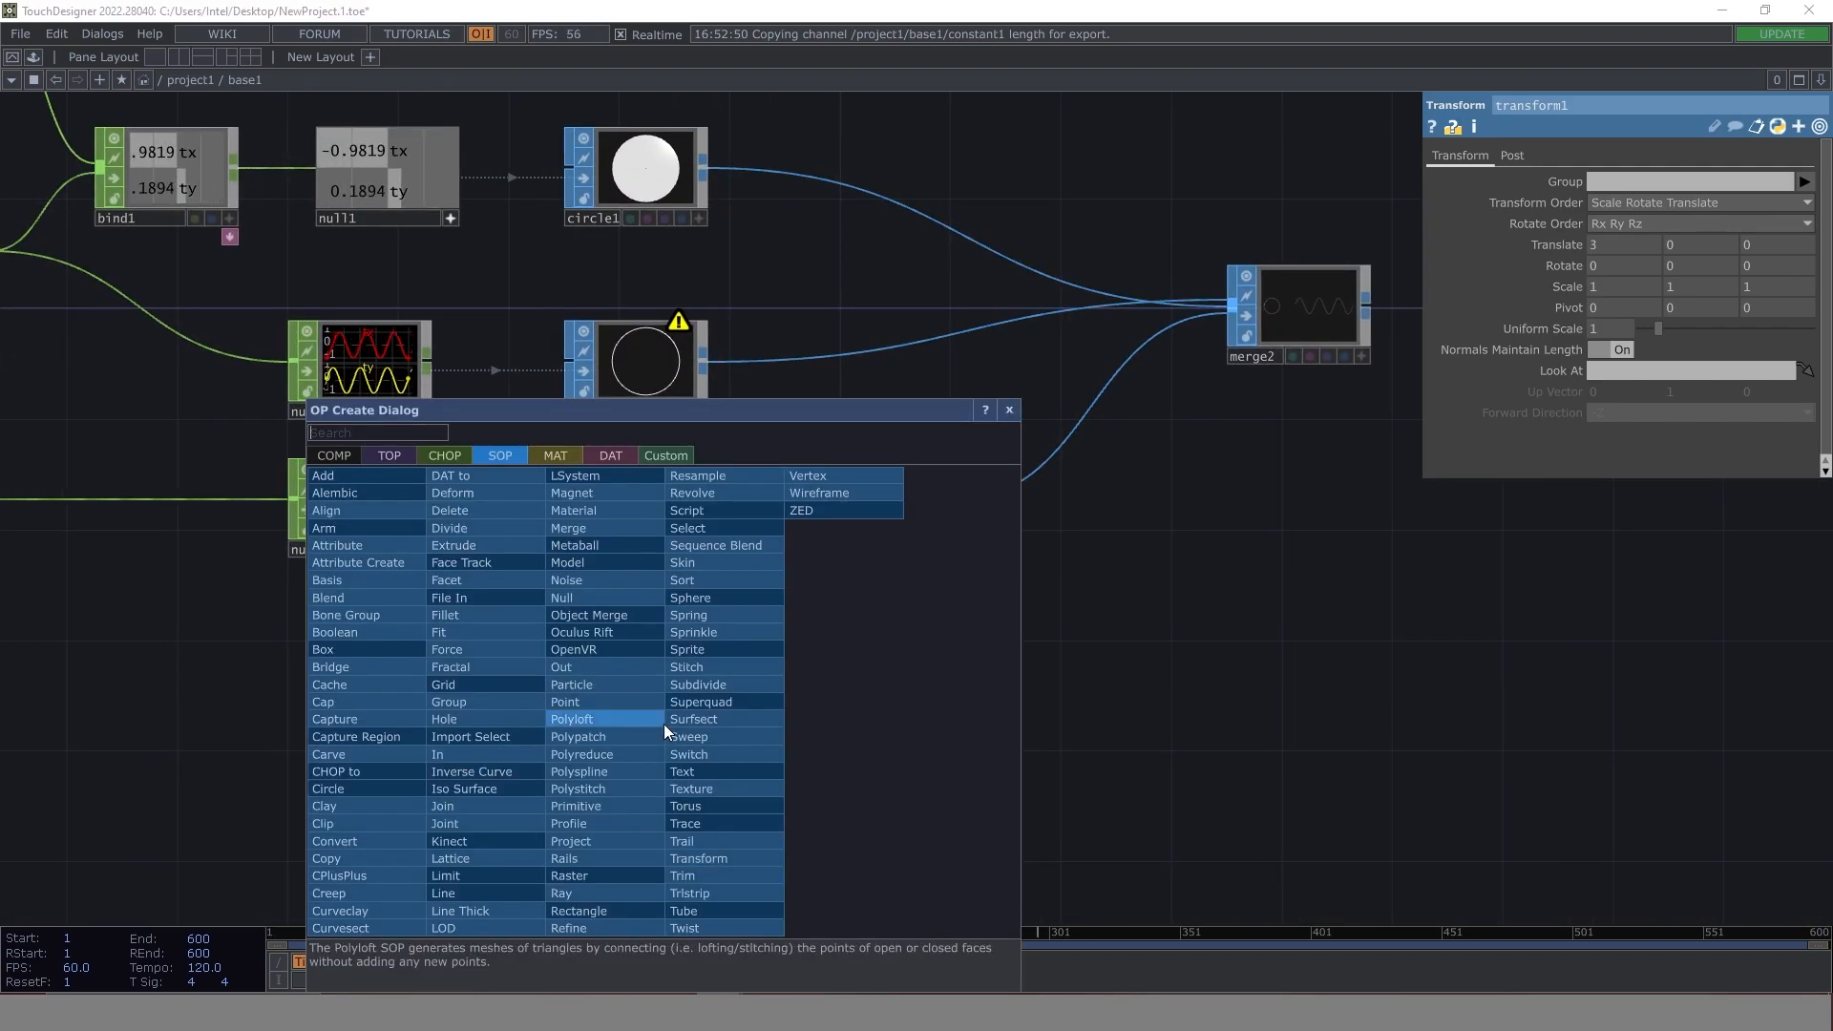
pyautogui.write('lin')
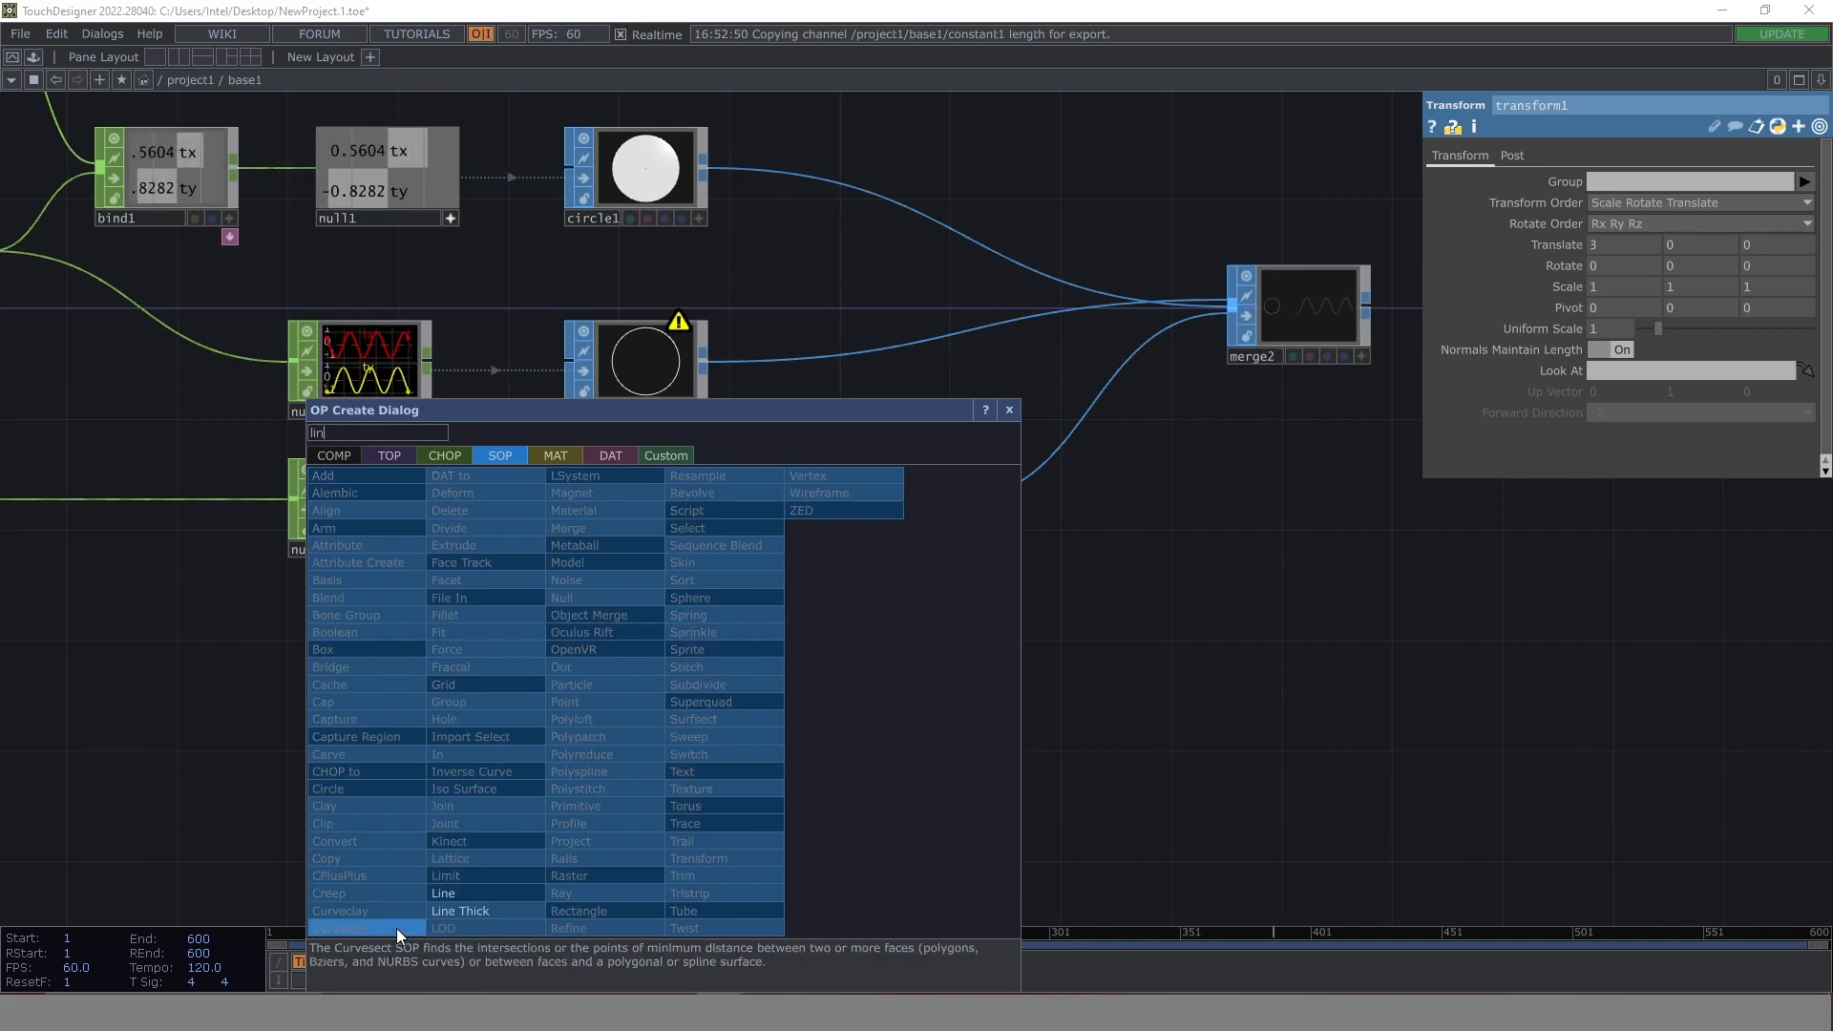
pyautogui.click(472, 893)
pyautogui.click(655, 674)
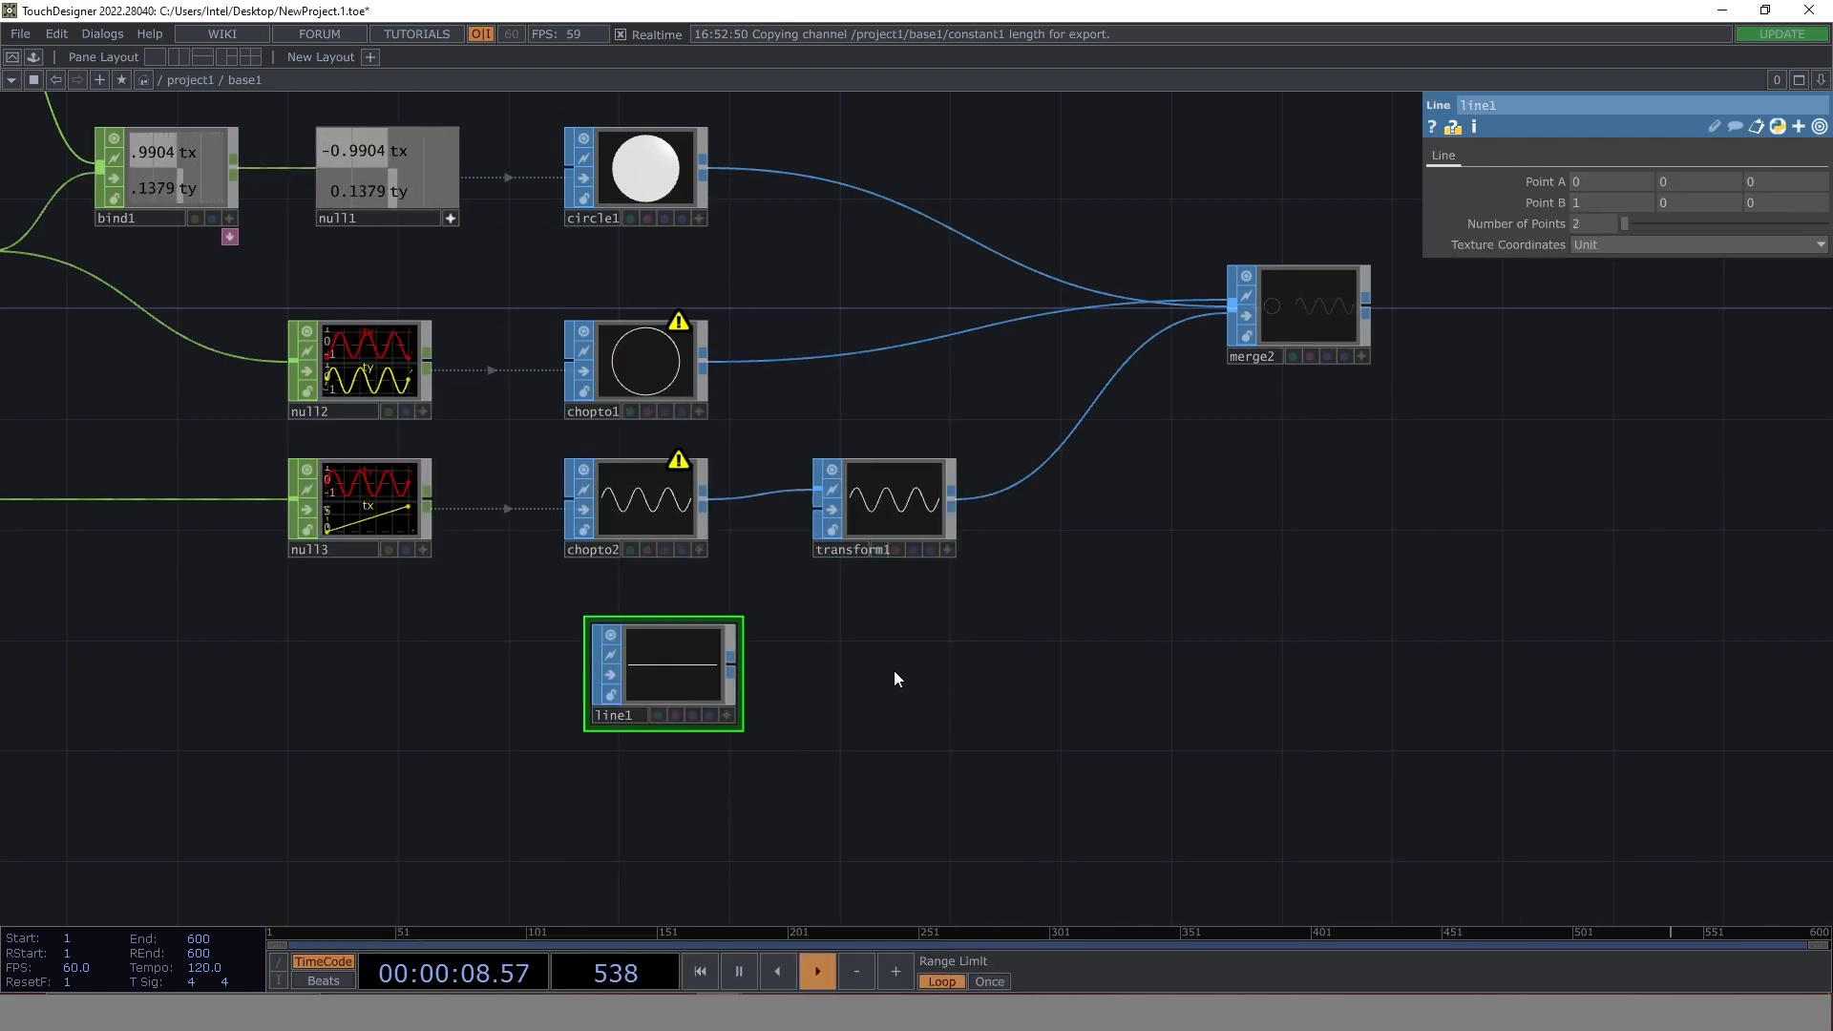
# - Check the gap between circle and wave in merge2, and set the X value of line1's Point B to 3
pyautogui.hscroll(2, 1012, 501)
pyautogui.scroll(8, 1192, 304)
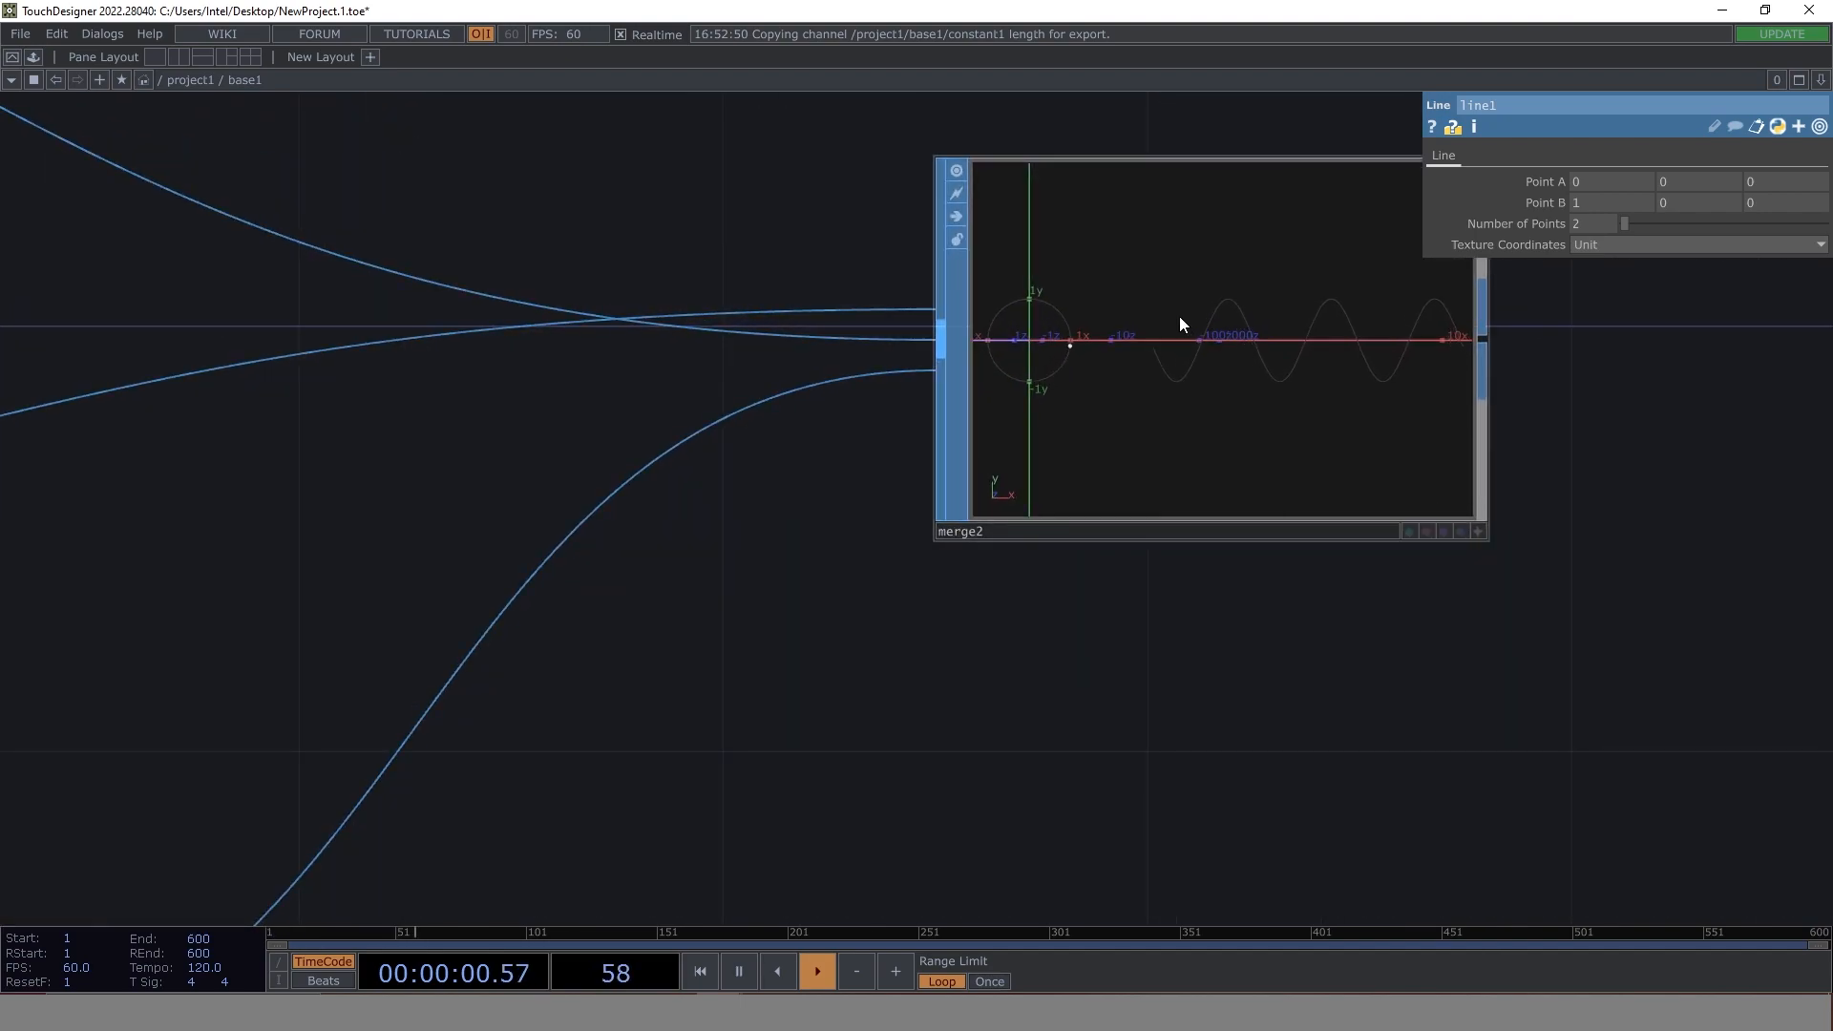
pyautogui.scroll(4, 1179, 317)
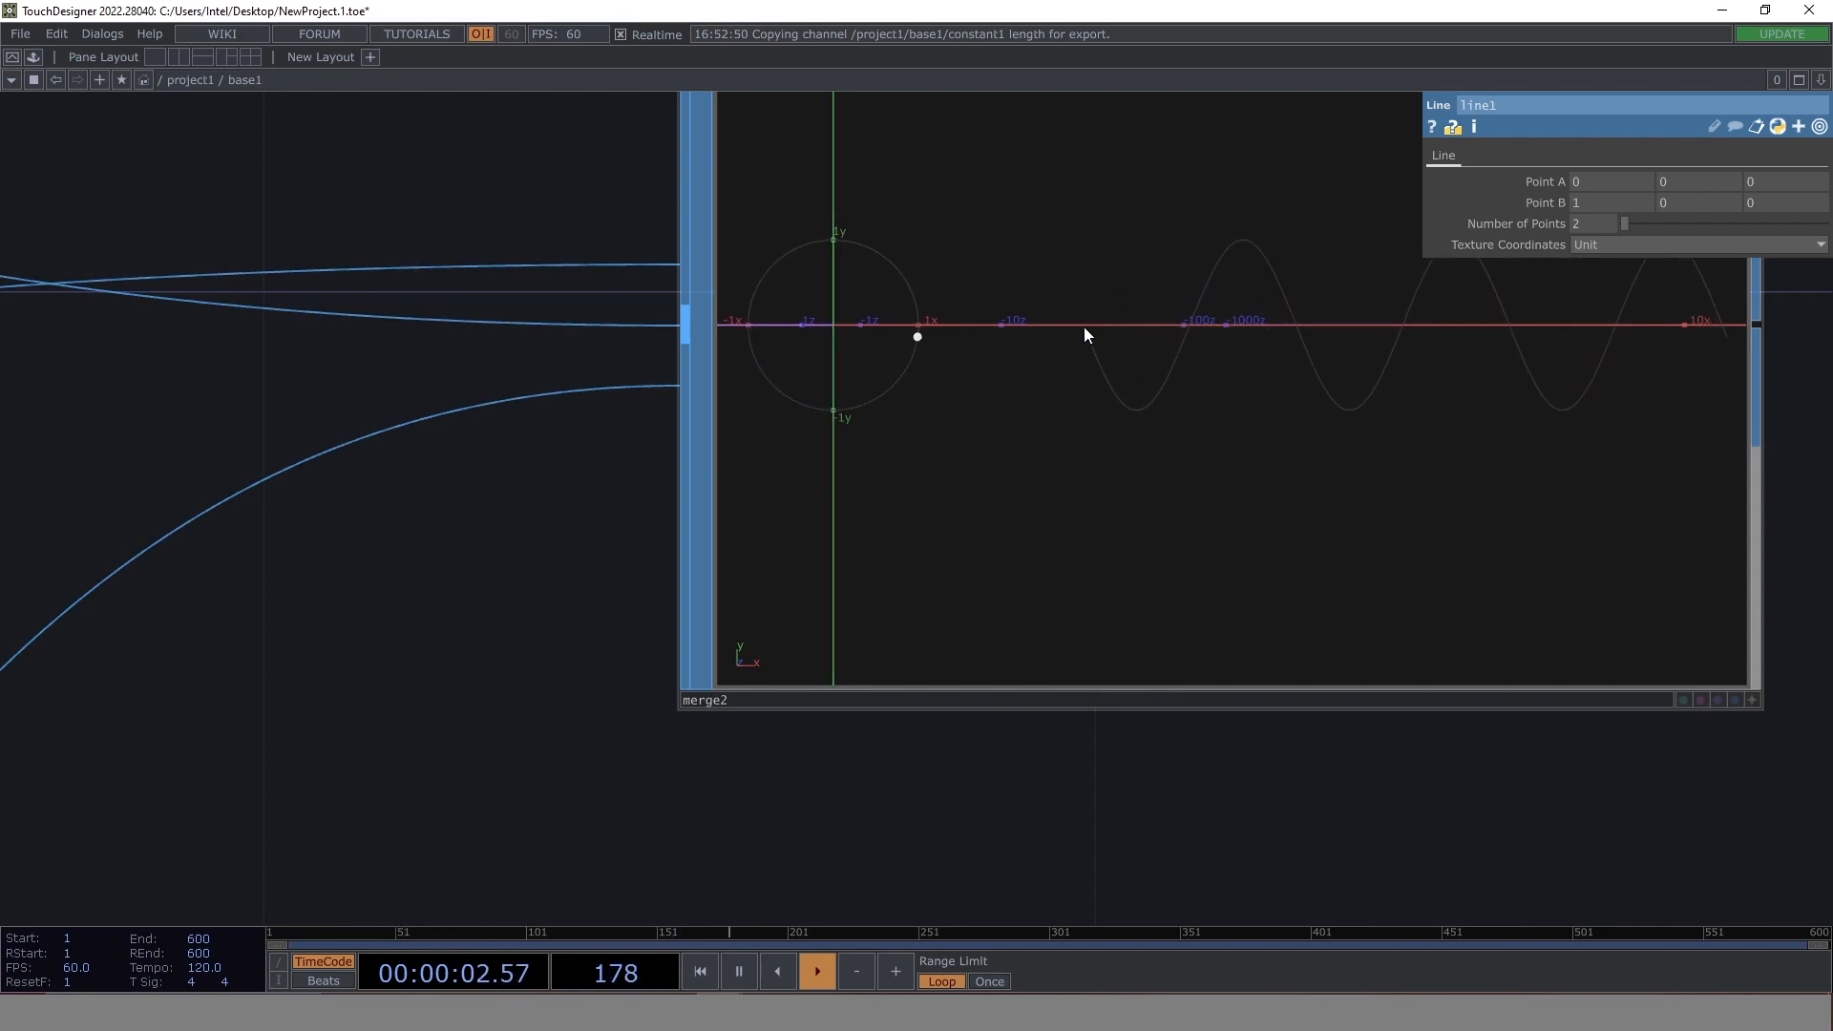
pyautogui.scroll(-3, 339, 471)
pyautogui.scroll(-3, 339, 470)
pyautogui.moveTo(616, 576); pyautogui.dragTo(1203, 335)
pyautogui.moveTo(689, 684); pyautogui.dragTo(1293, 426)
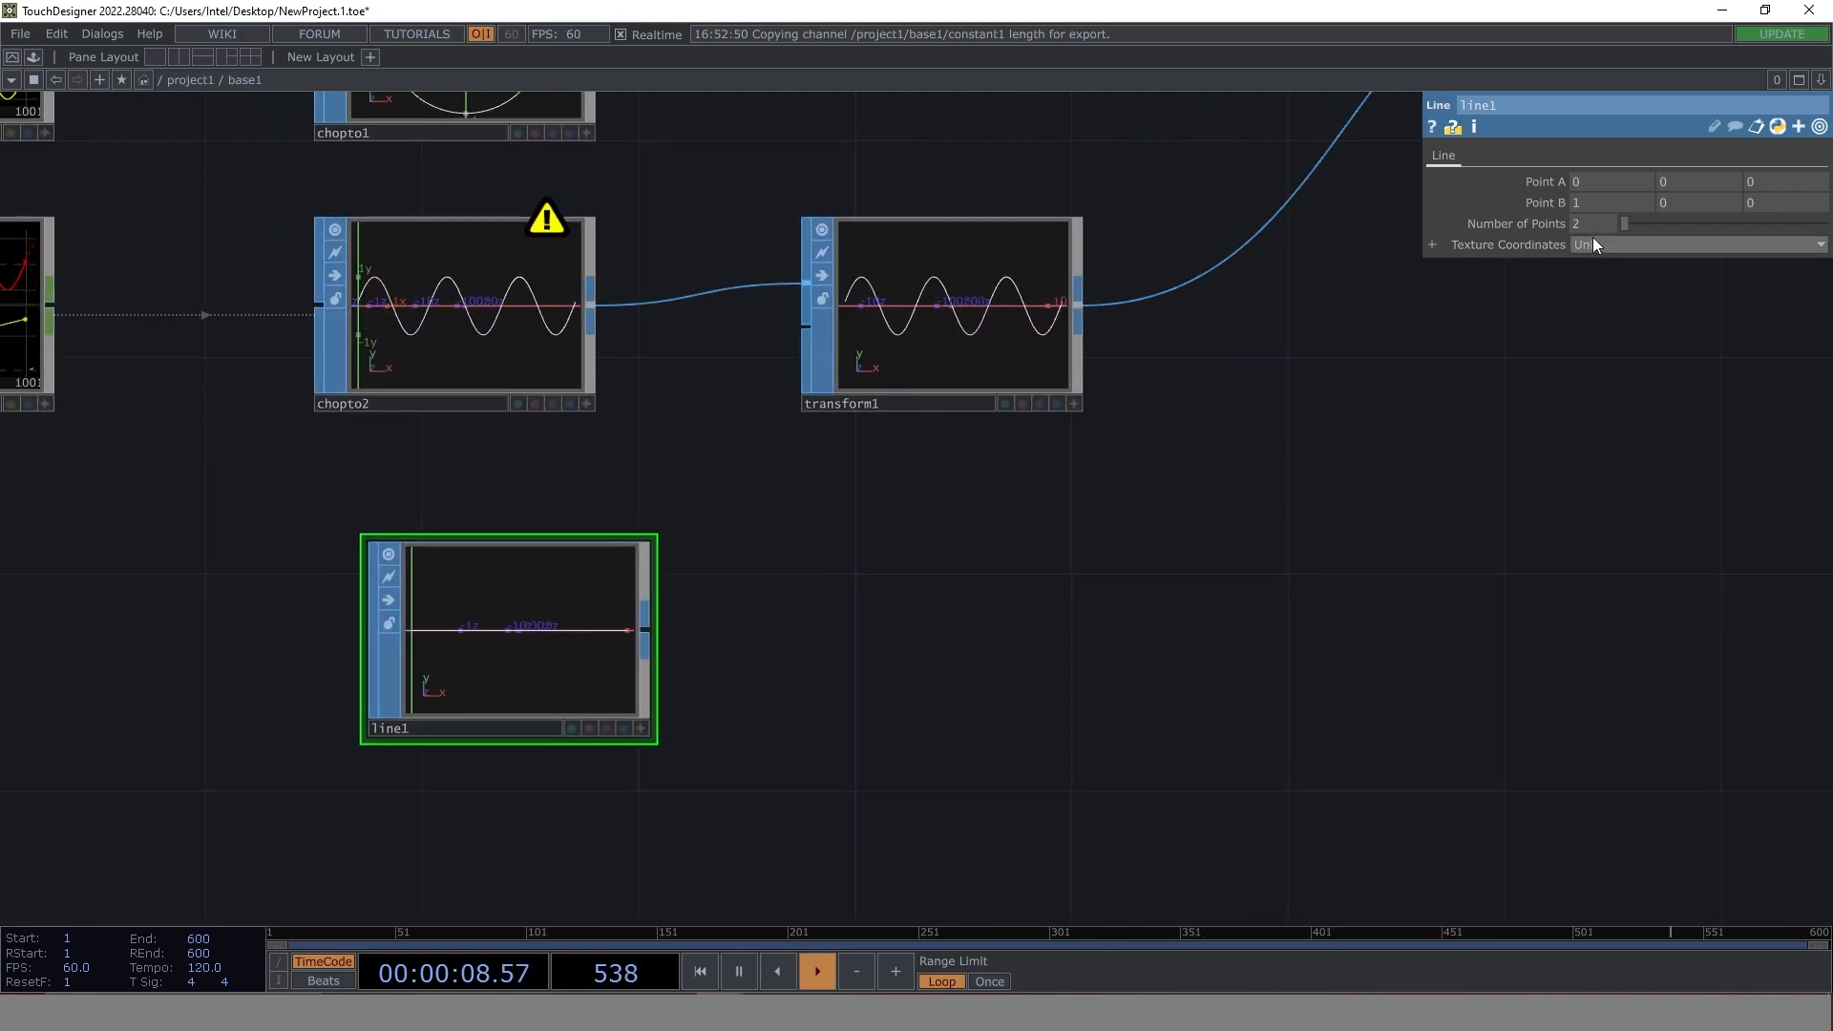
pyautogui.click(1587, 204)
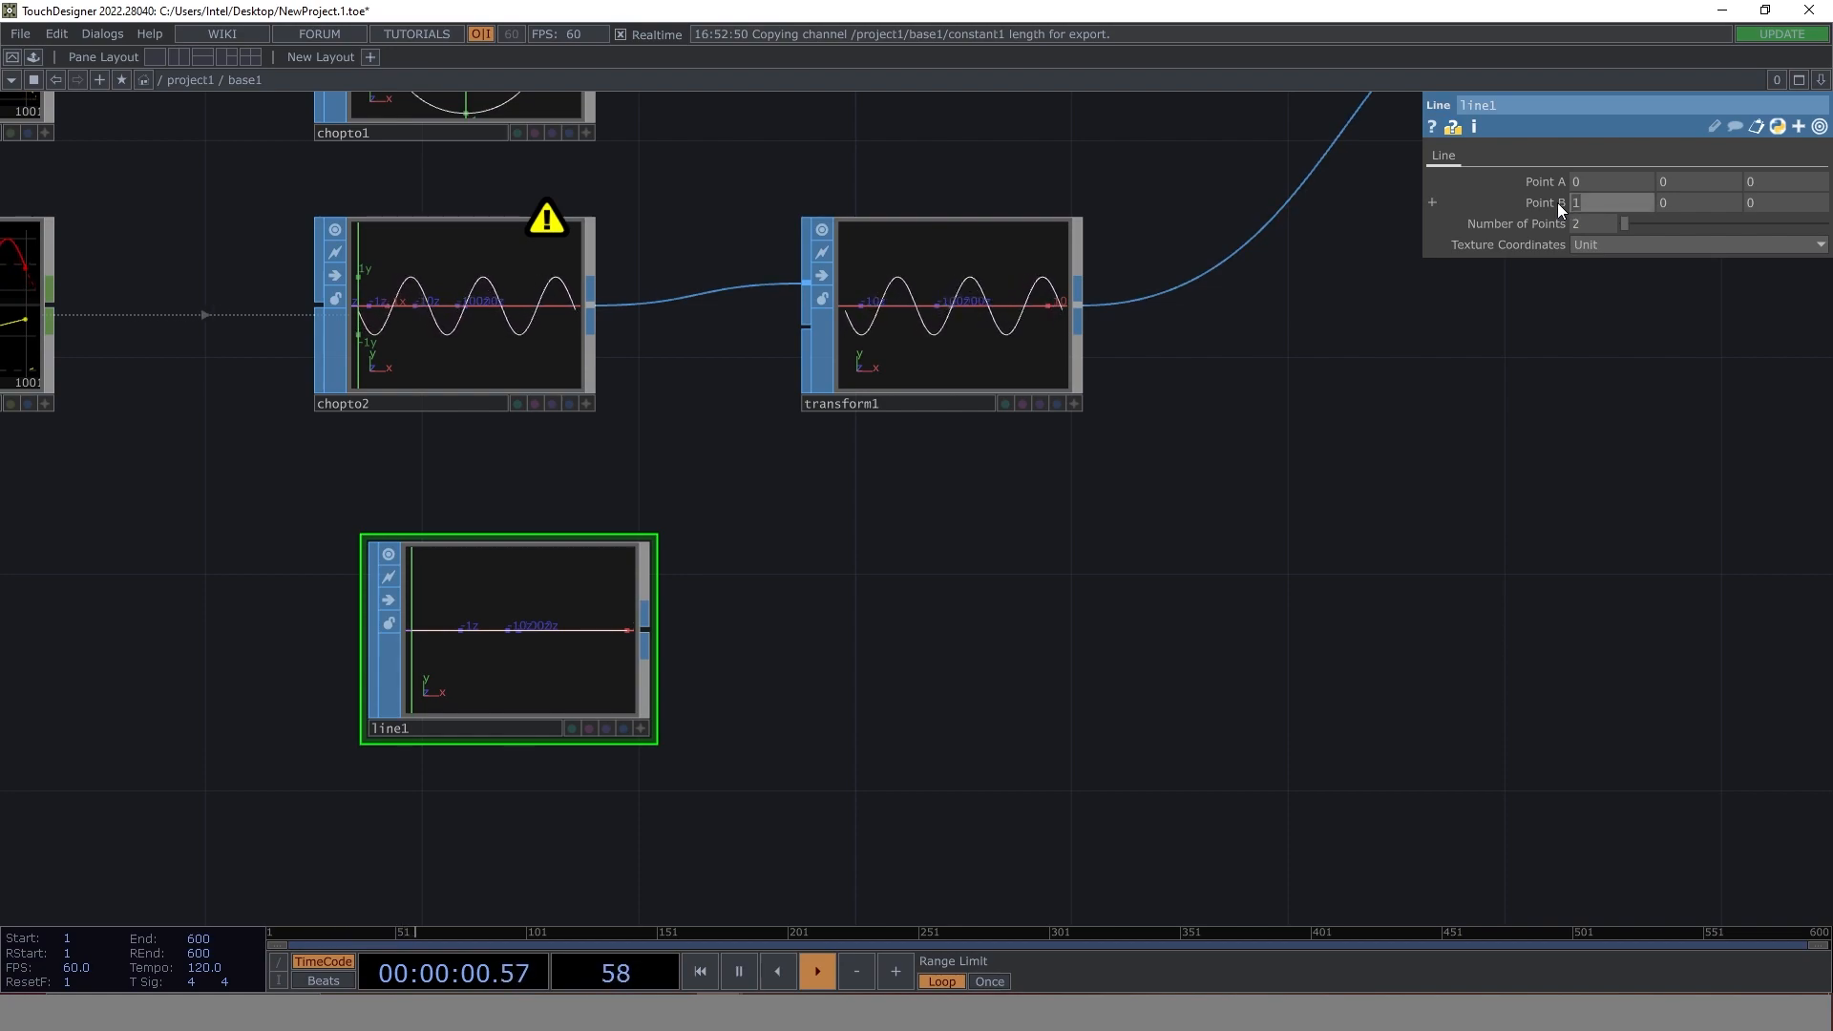
pyautogui.write('3')
pyautogui.press('Return')
# - Reference null1's ty channel in the Y value of line1's Point B
pyautogui.moveTo(861, 649); pyautogui.dragTo(744, 684)
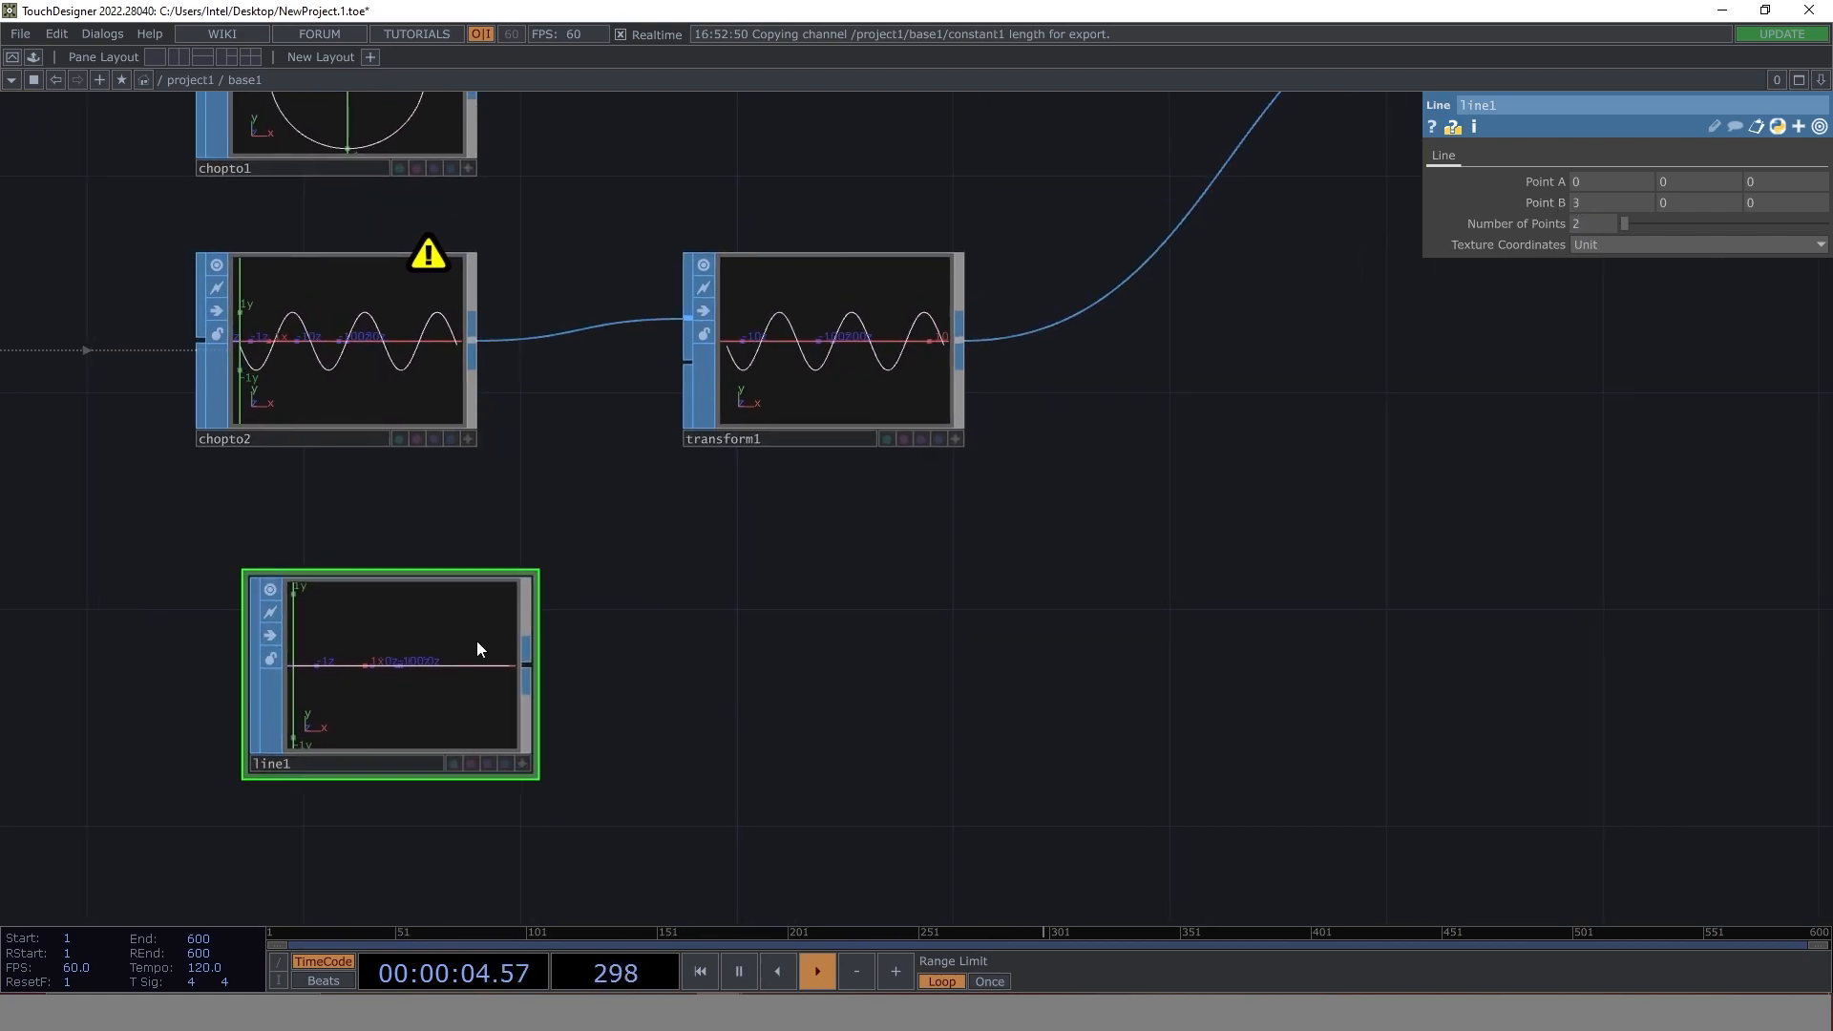
pyautogui.moveTo(1213, 462); pyautogui.dragTo(615, 803)
pyautogui.moveTo(1042, 382); pyautogui.dragTo(937, 492)
pyautogui.scroll(8, 905, 431)
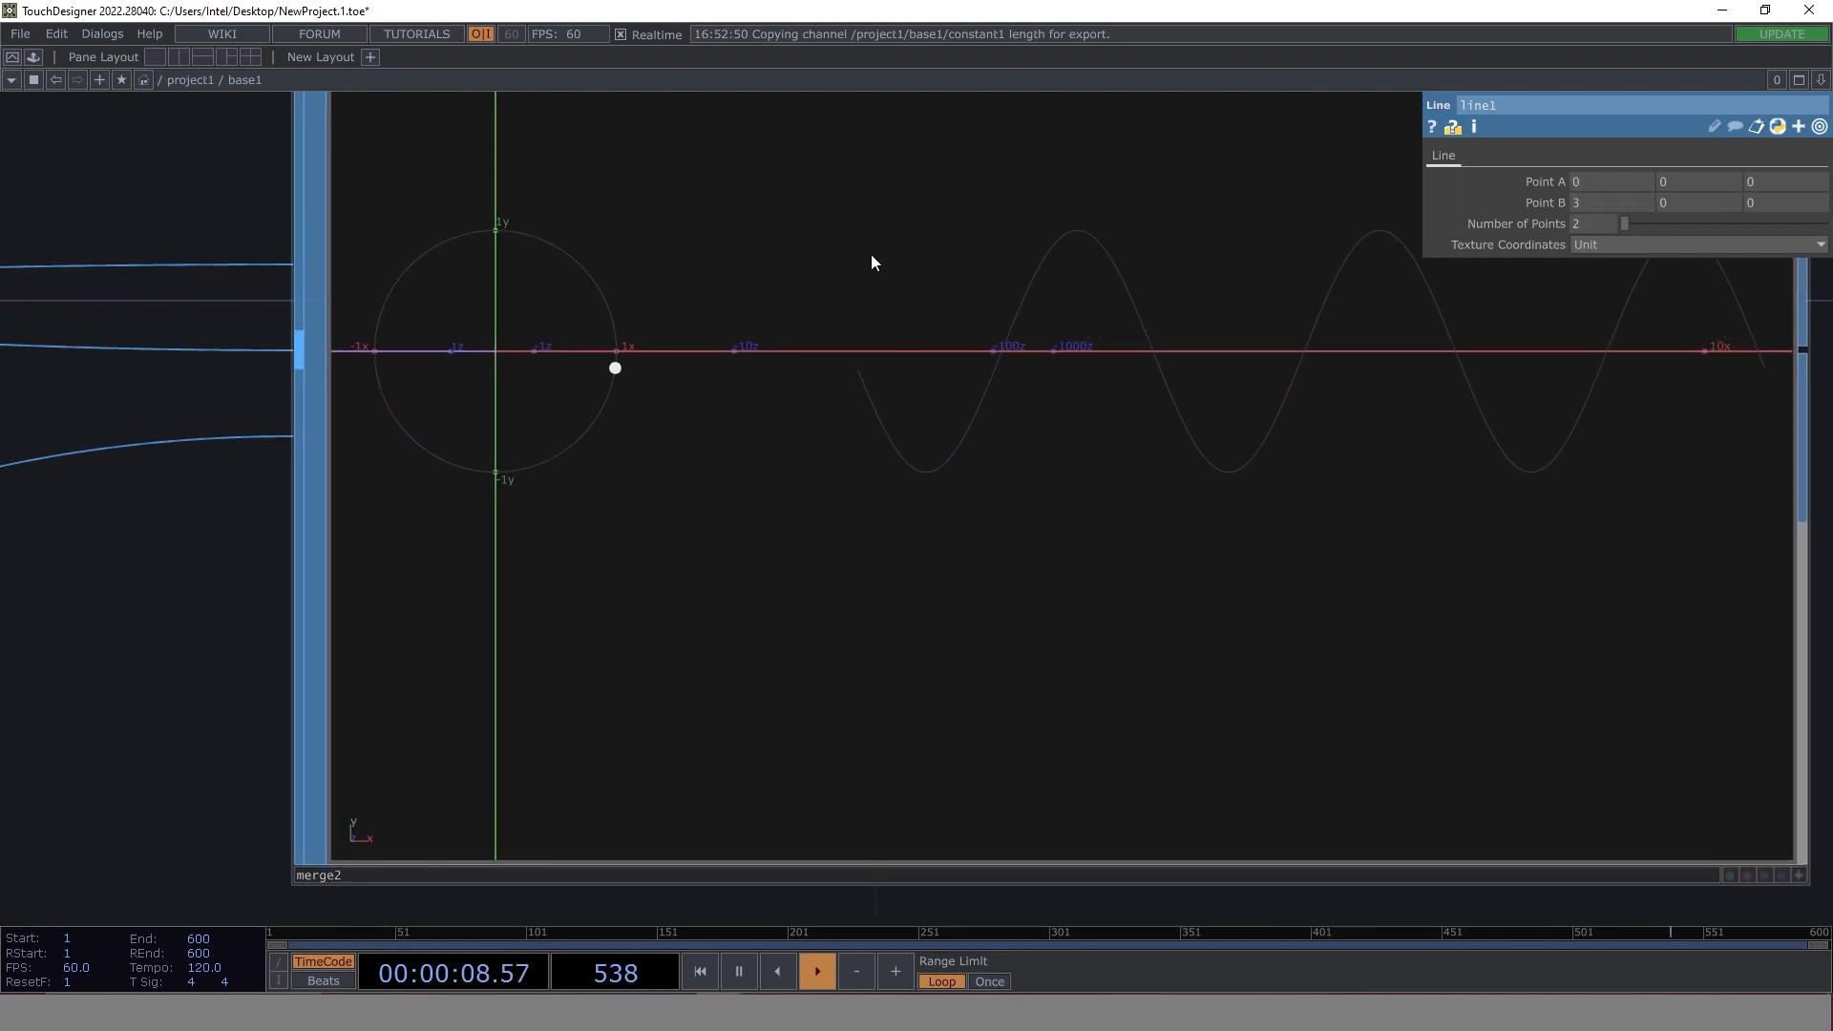
pyautogui.scroll(-8, 871, 274)
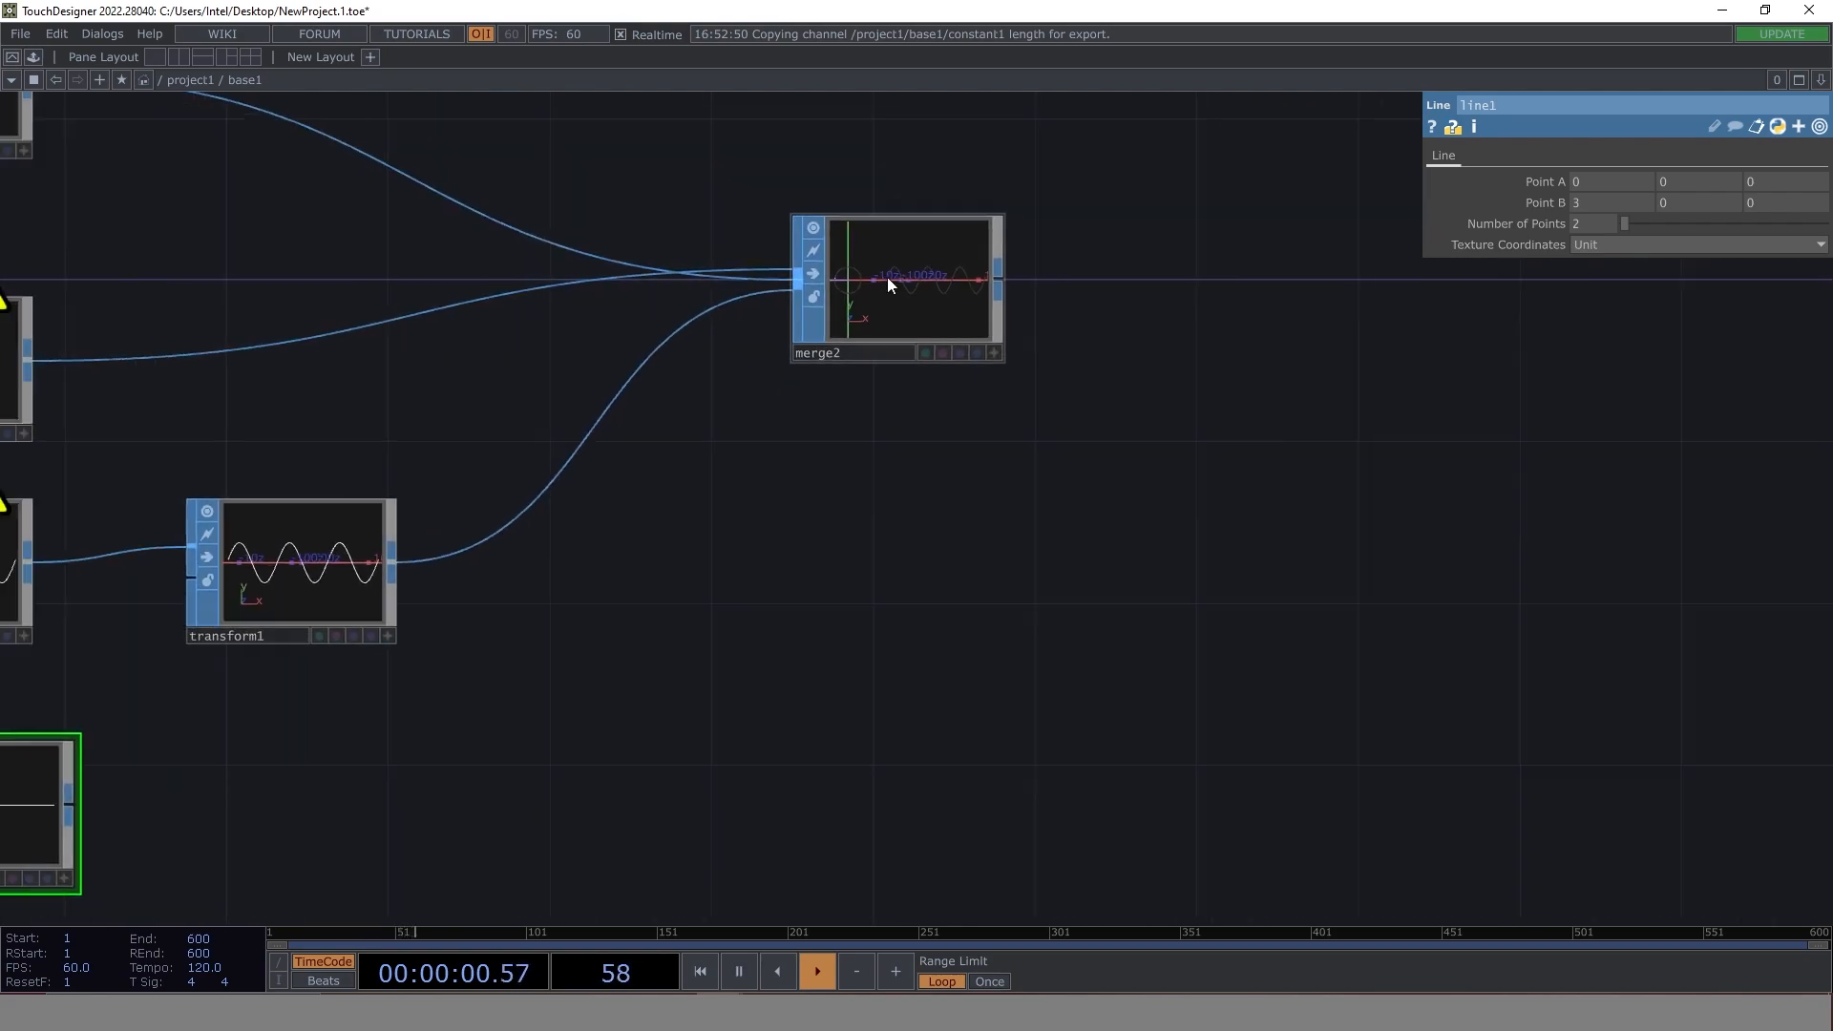
pyautogui.moveTo(340, 241); pyautogui.dragTo(1124, 473)
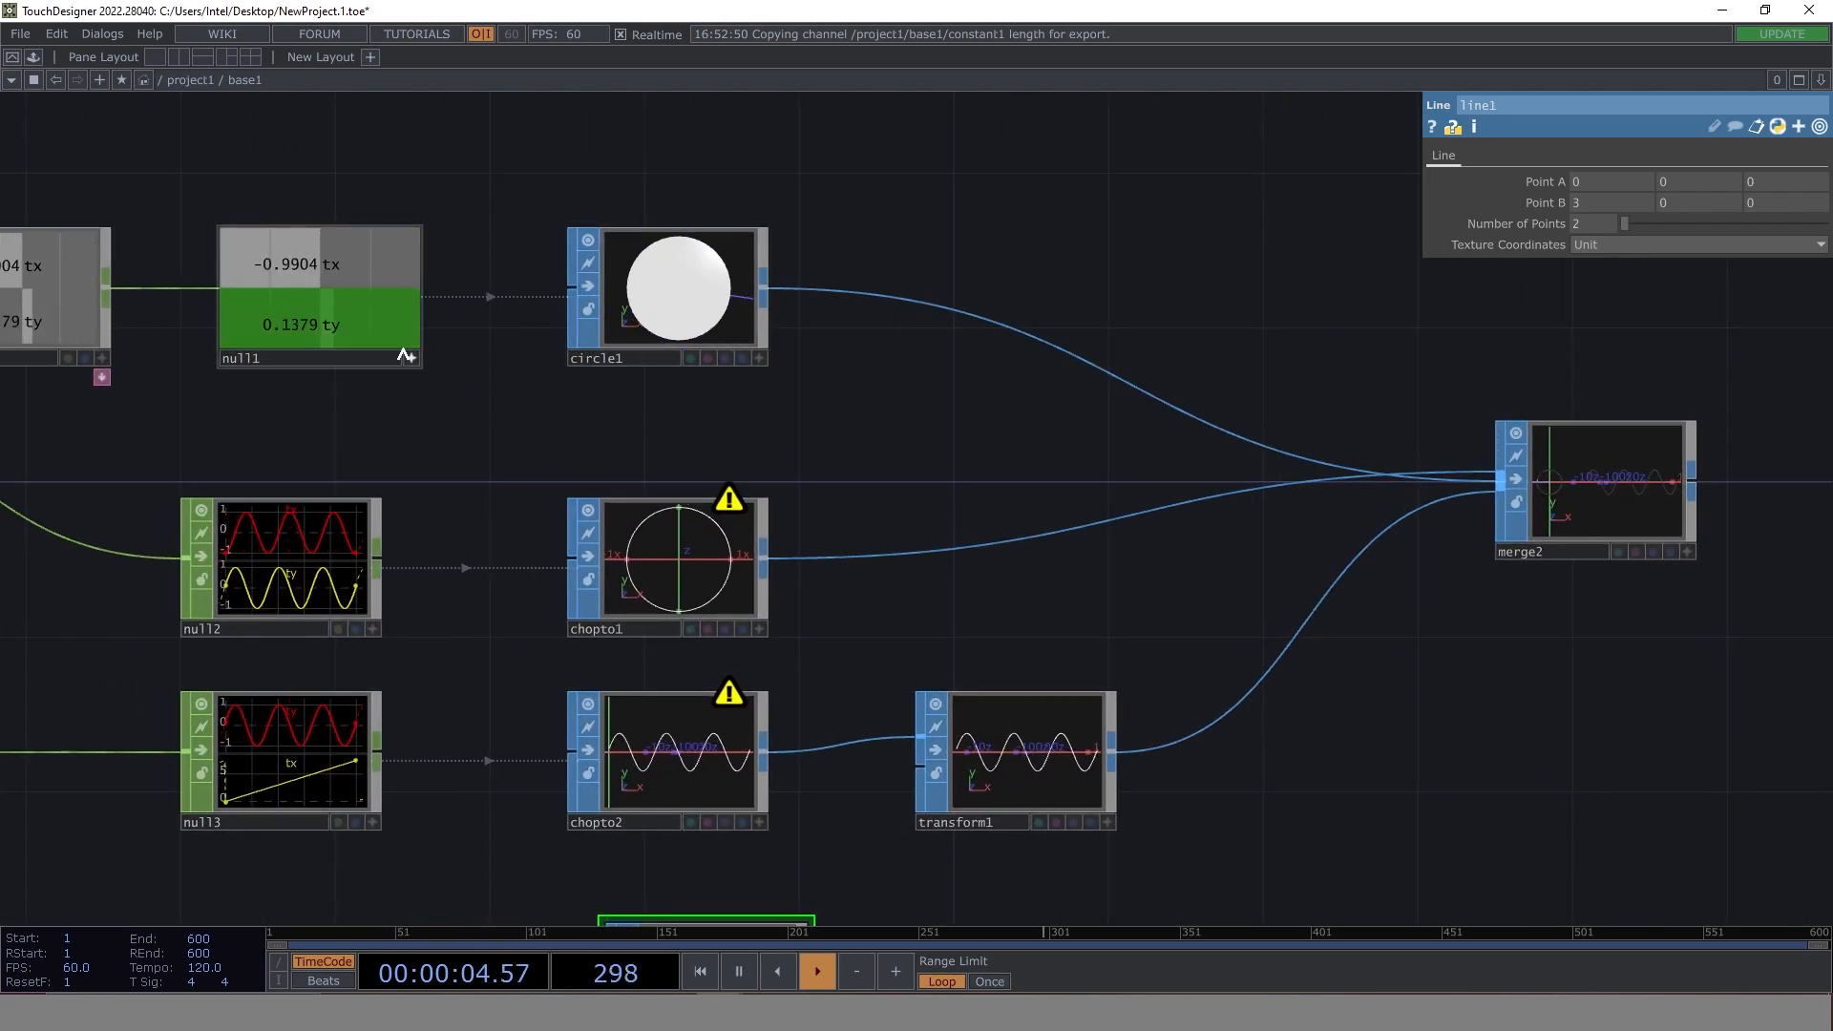
pyautogui.scroll(-3, 892, 449)
pyautogui.moveTo(1187, 616); pyautogui.dragTo(1085, 505)
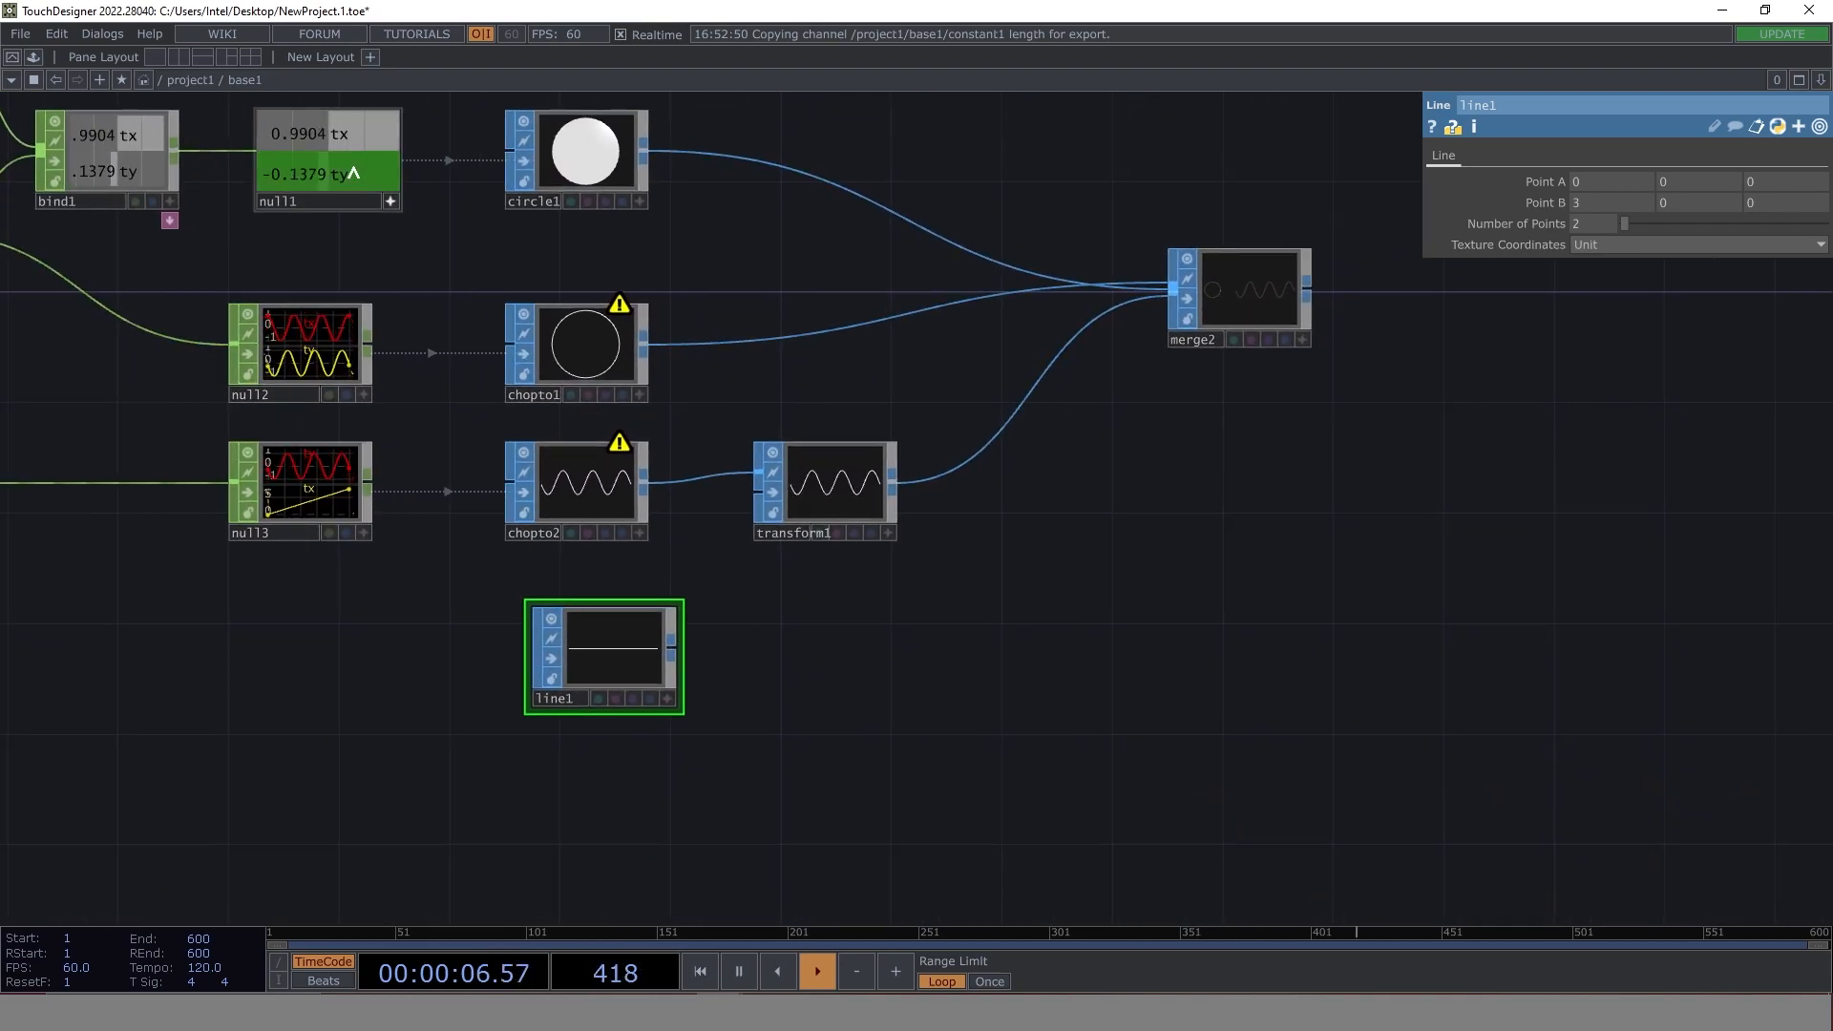
pyautogui.moveTo(359, 174); pyautogui.dragTo(1680, 201)
pyautogui.click(1685, 196)
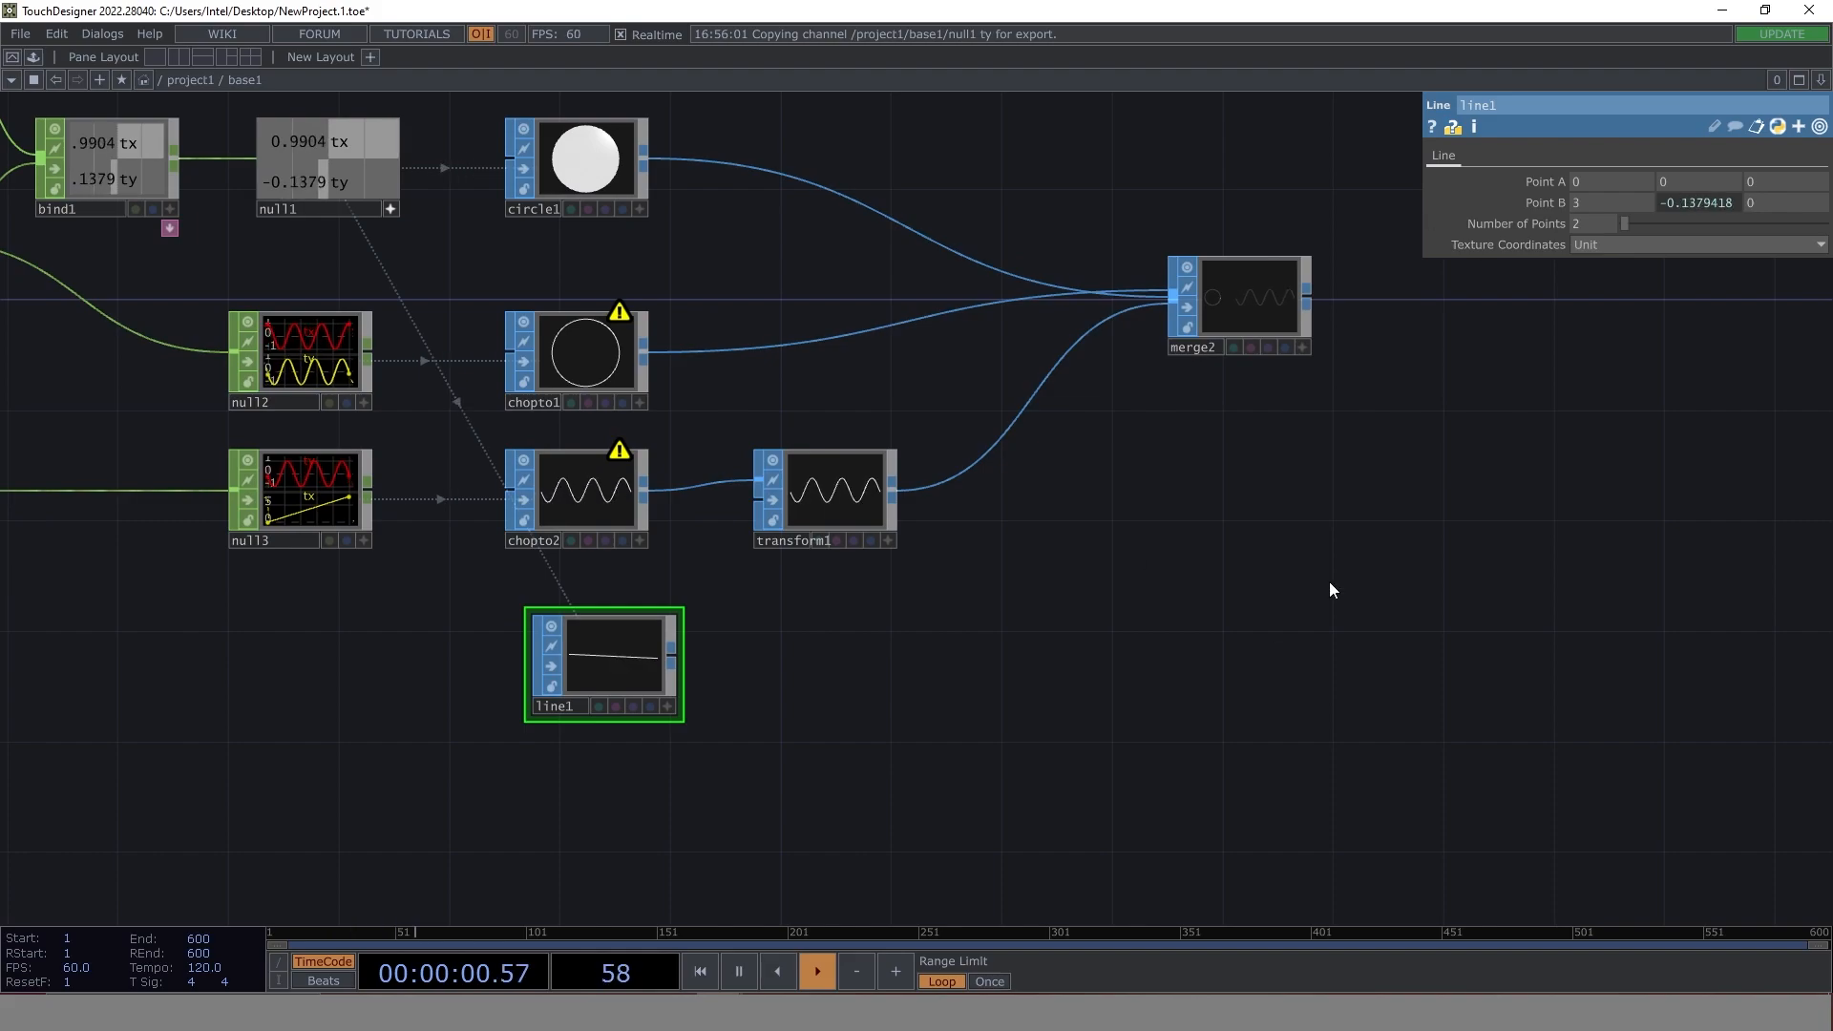
pyautogui.moveTo(1331, 585); pyautogui.dragTo(1205, 637)
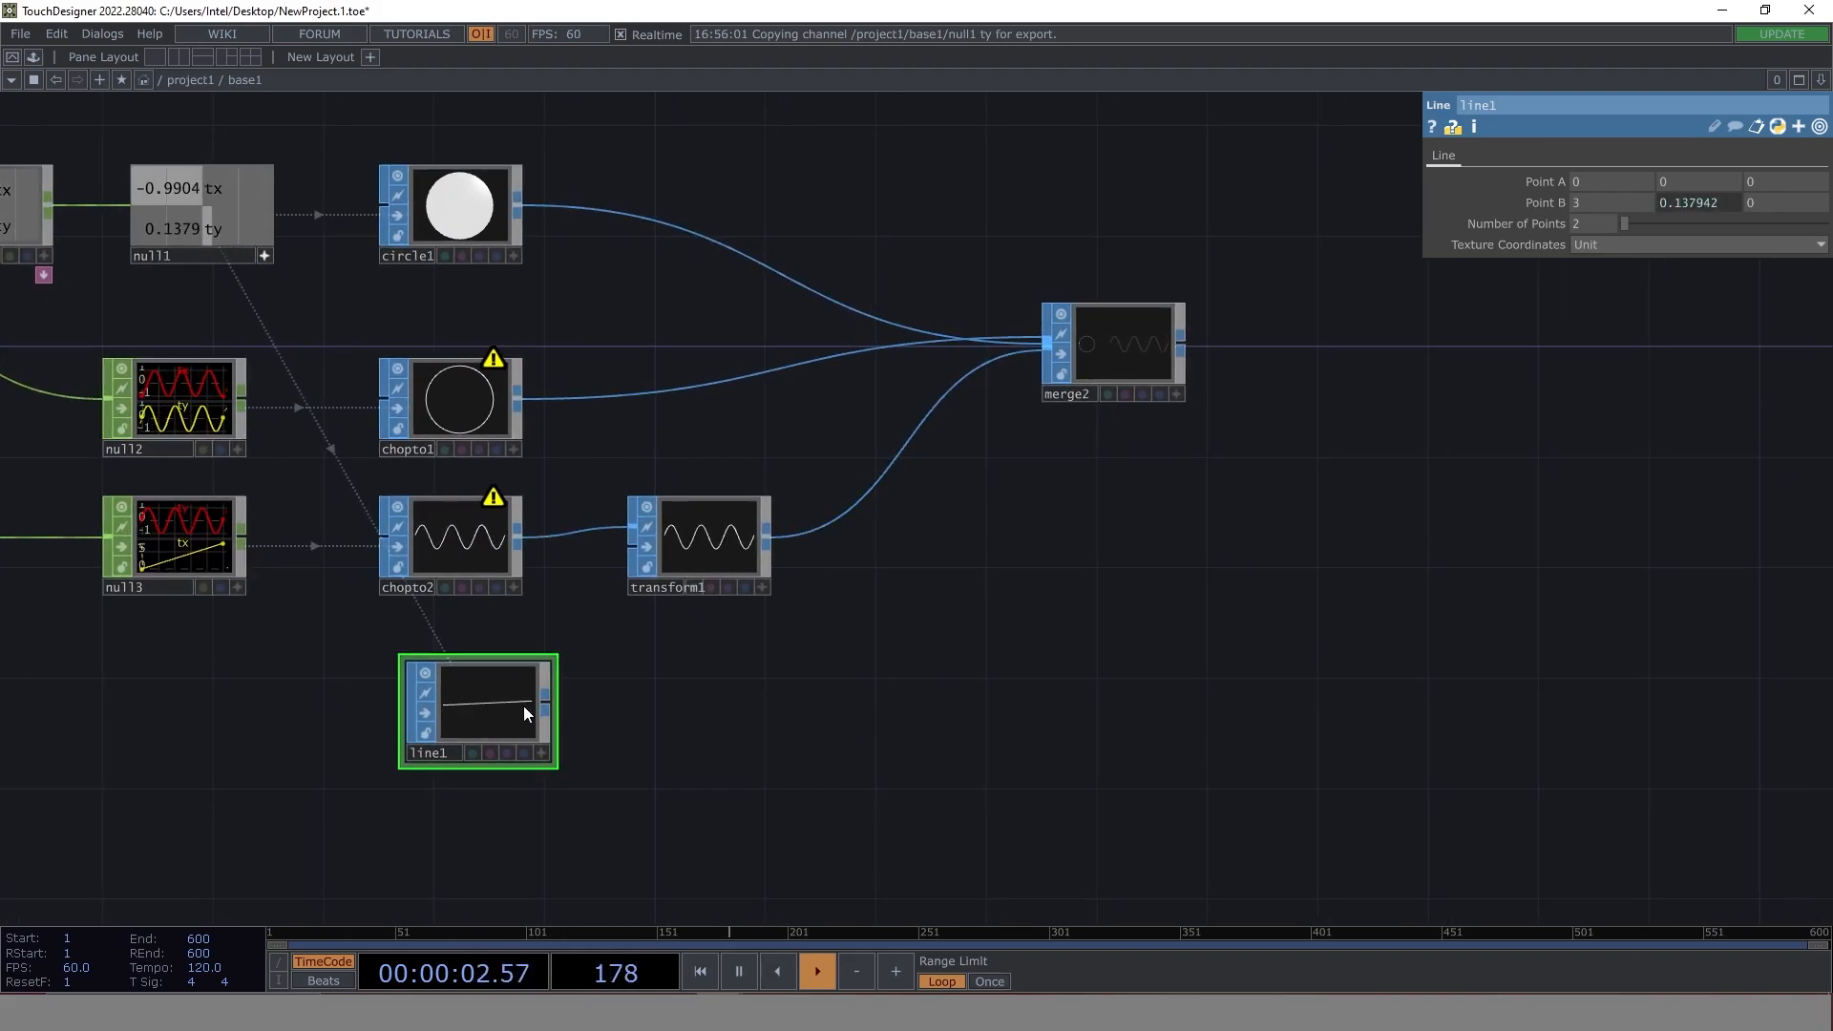
pyautogui.scroll(4, 526, 714)
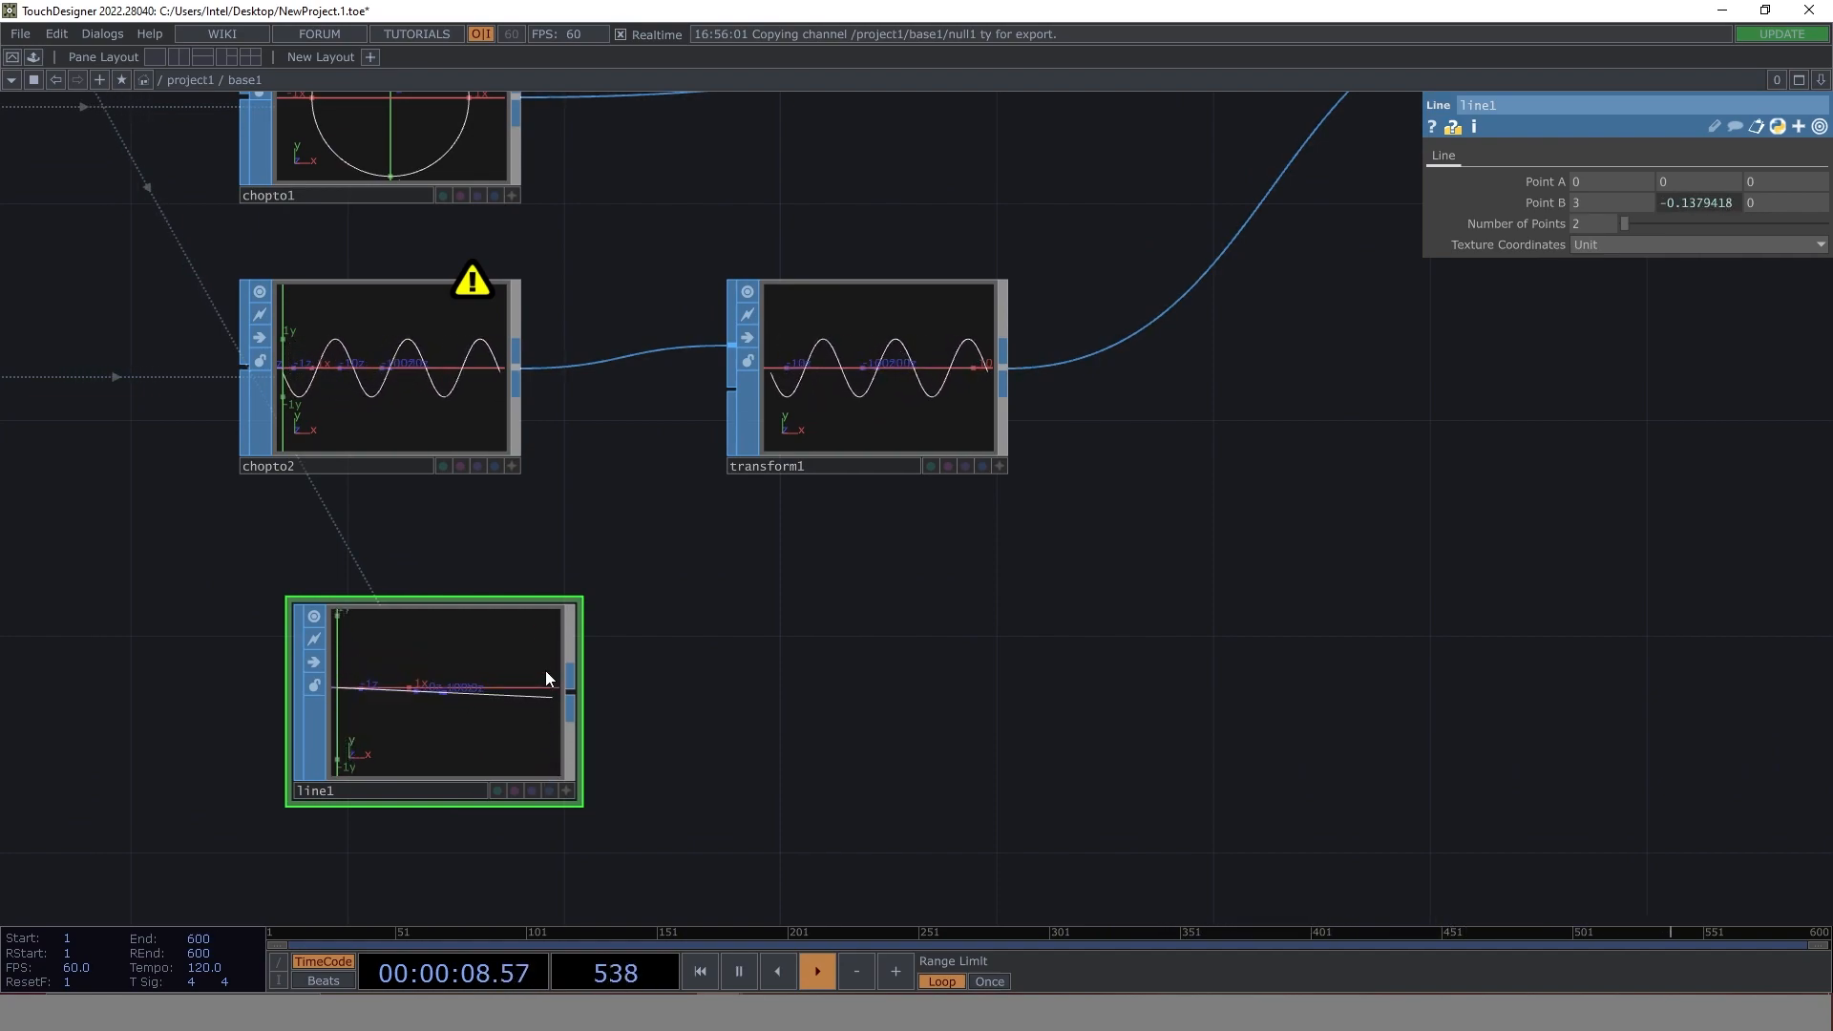
# - Check the circle and wave in merge2, and reference null1's tx and ty channels in line1's Point A X and Y
pyautogui.moveTo(730, 718); pyautogui.dragTo(961, 675)
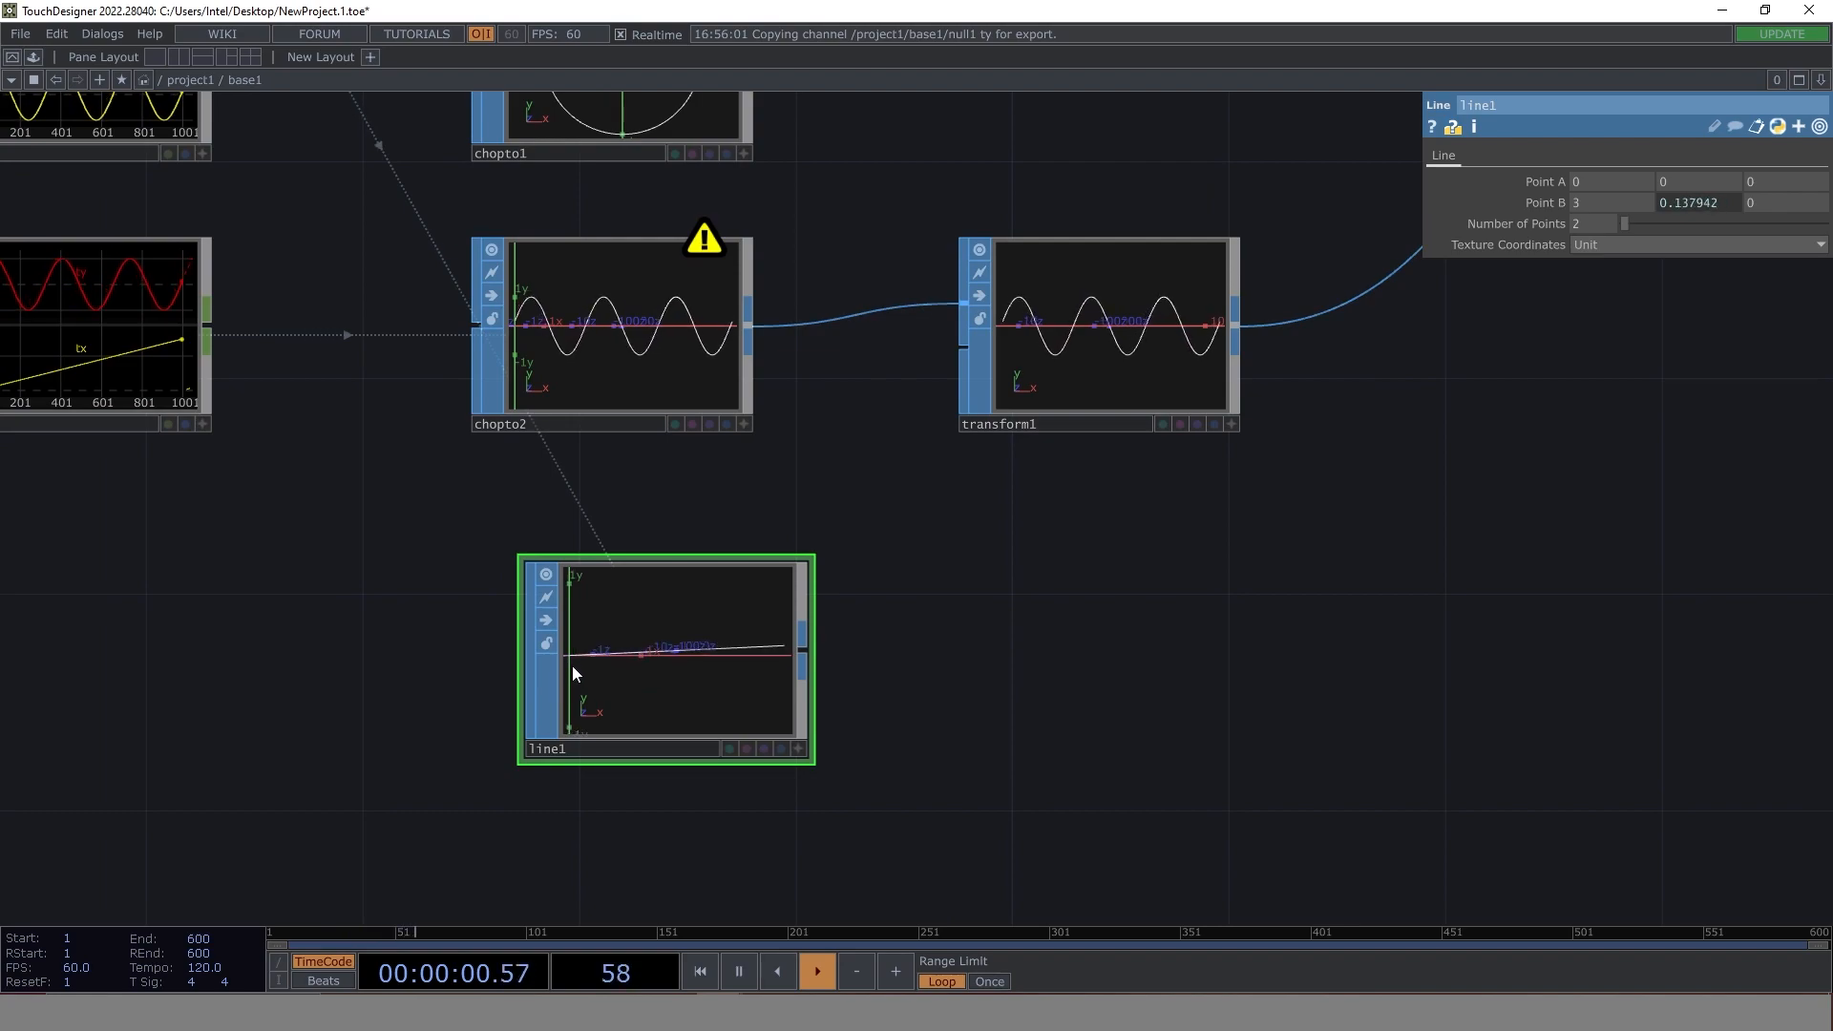
pyautogui.moveTo(1372, 546); pyautogui.dragTo(807, 716)
pyautogui.moveTo(1088, 346); pyautogui.dragTo(801, 620)
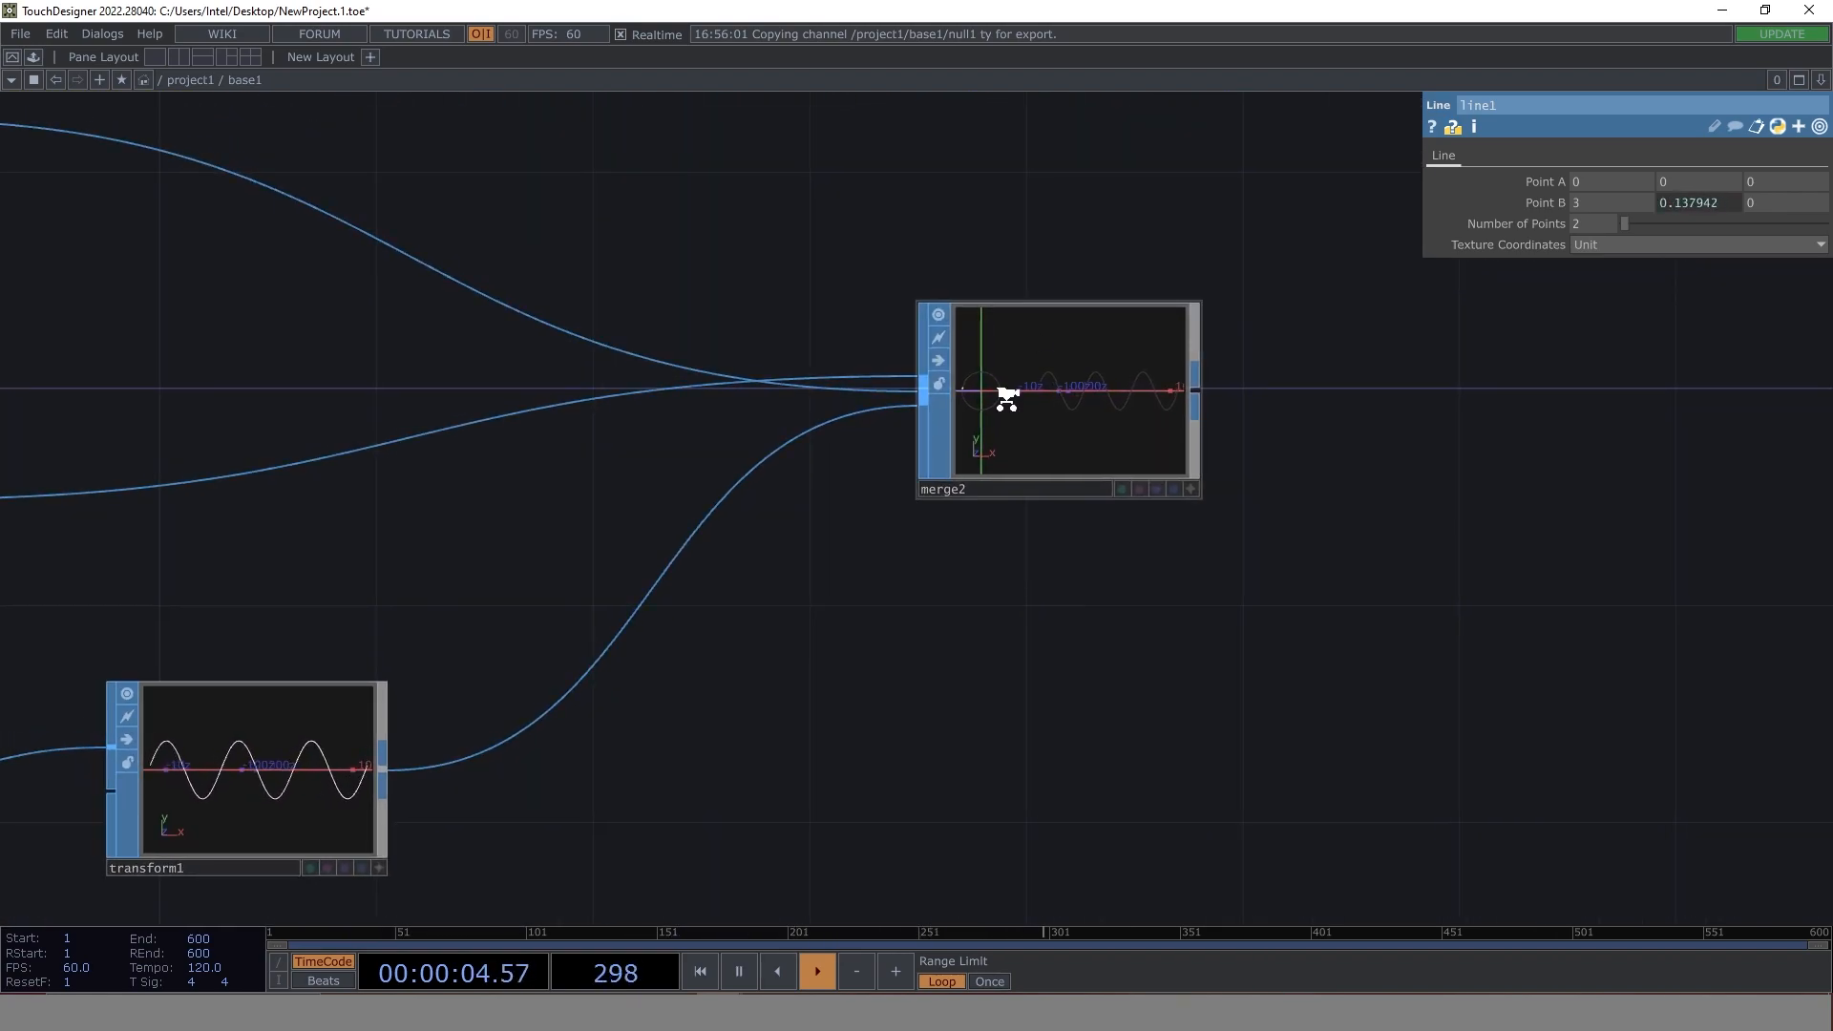
pyautogui.scroll(5, 1006, 393)
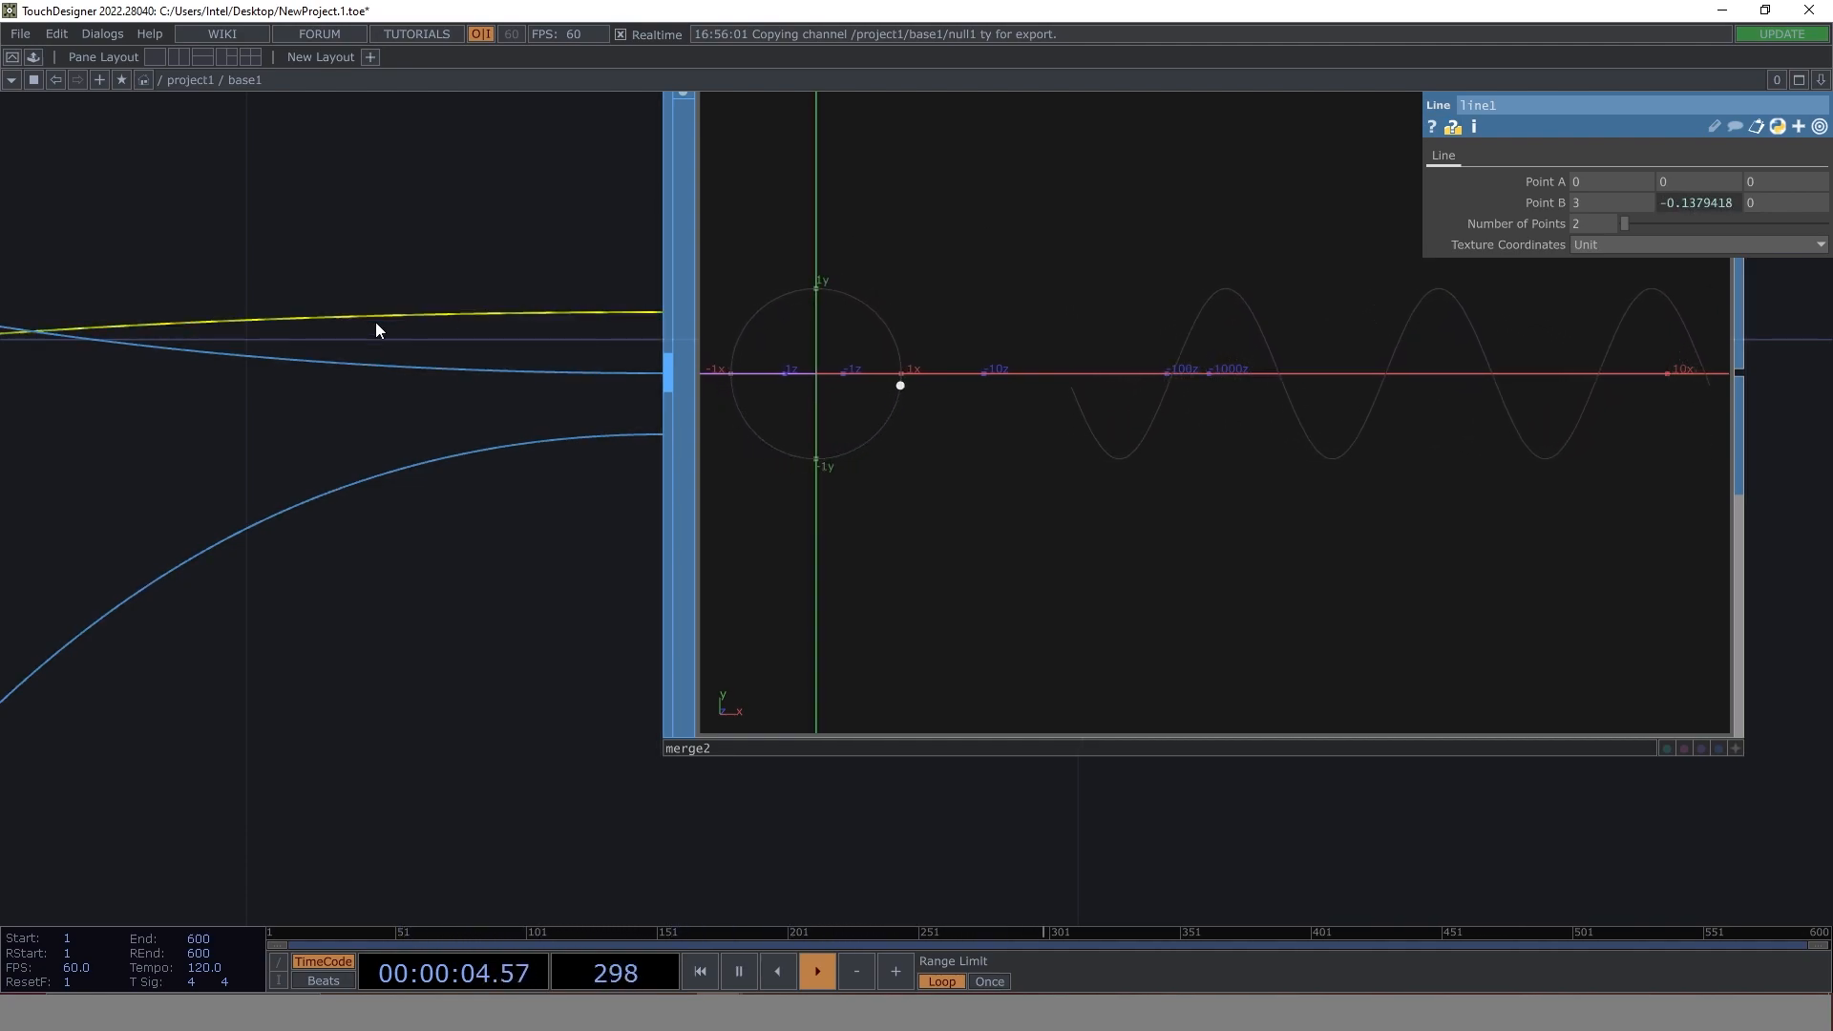
pyautogui.scroll(-5, 435, 310)
pyautogui.moveTo(342, 222); pyautogui.dragTo(818, 353)
pyautogui.scroll(-4, 825, 354)
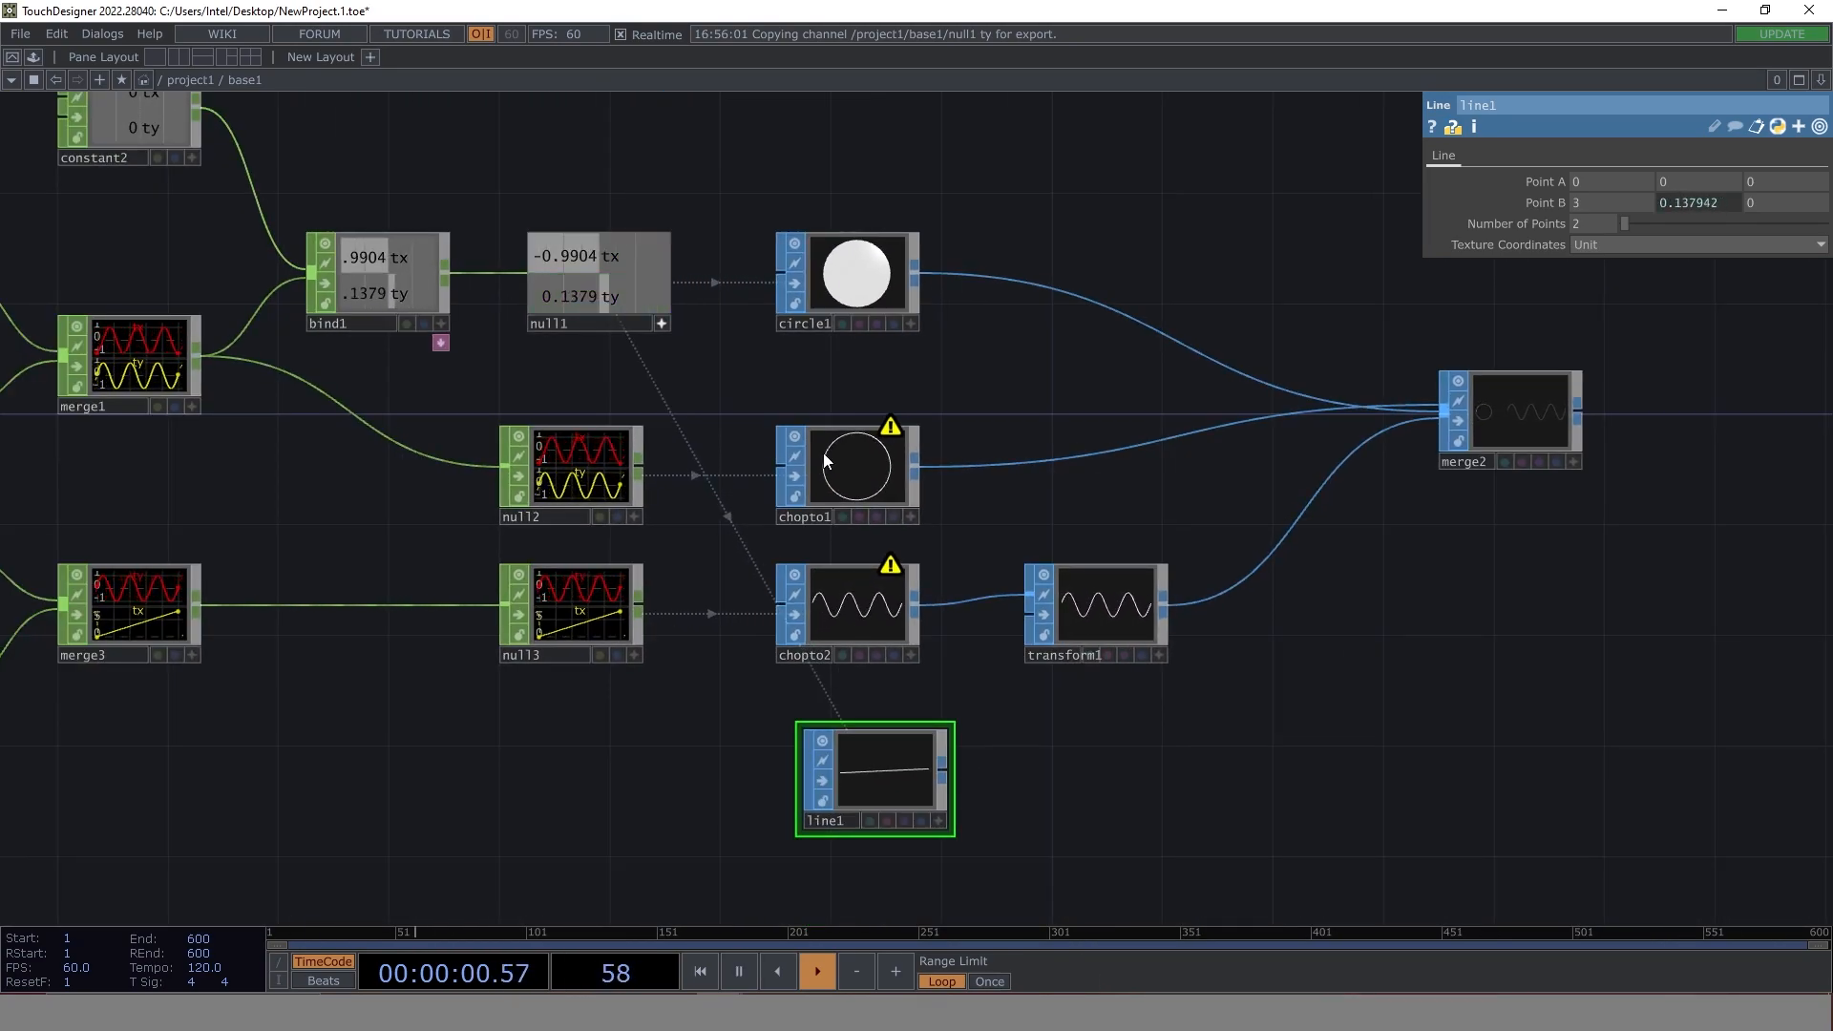
pyautogui.moveTo(573, 256); pyautogui.dragTo(1615, 179)
pyautogui.moveTo(573, 296); pyautogui.dragTo(1697, 181)
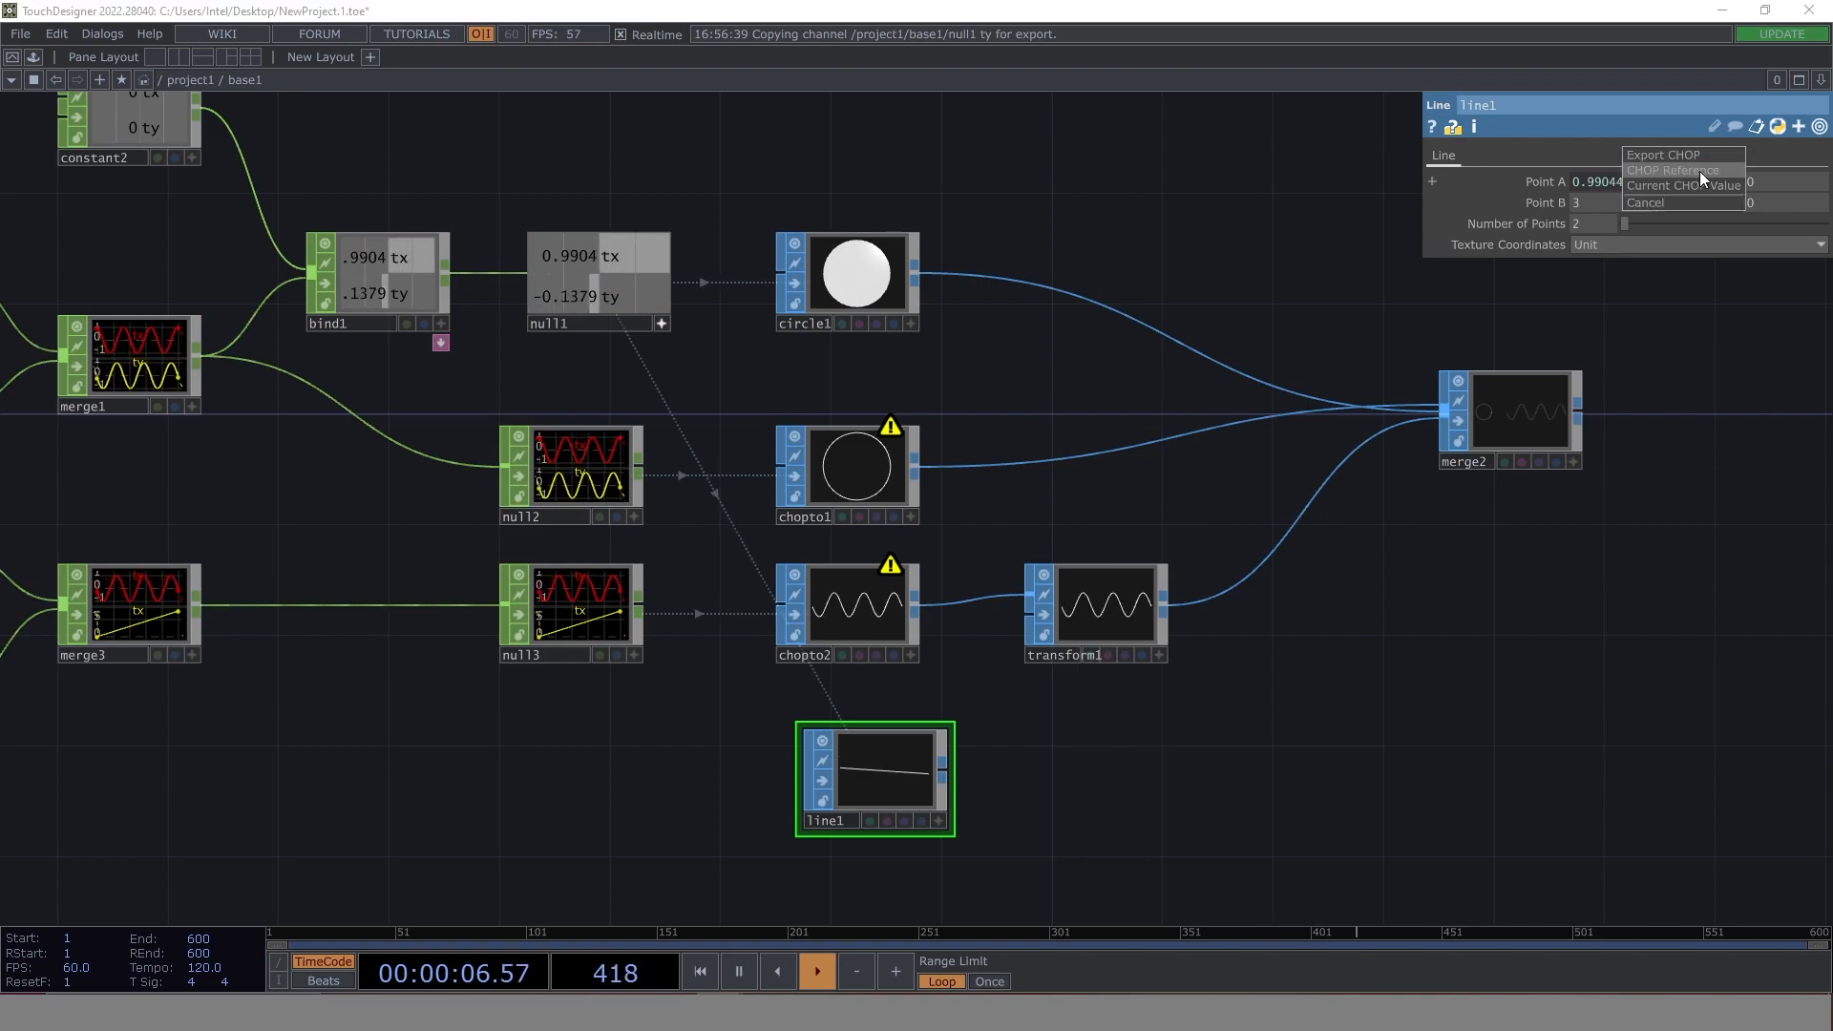
pyautogui.click(1700, 174)
# - Connect line1 to merge2 and examine how the line joins the moving point on the circle to the sine wave
pyautogui.scroll(2, 868, 783)
pyautogui.scroll(2, 919, 760)
pyautogui.moveTo(1359, 761); pyautogui.dragTo(607, 714)
pyautogui.scroll(-3, 703, 647)
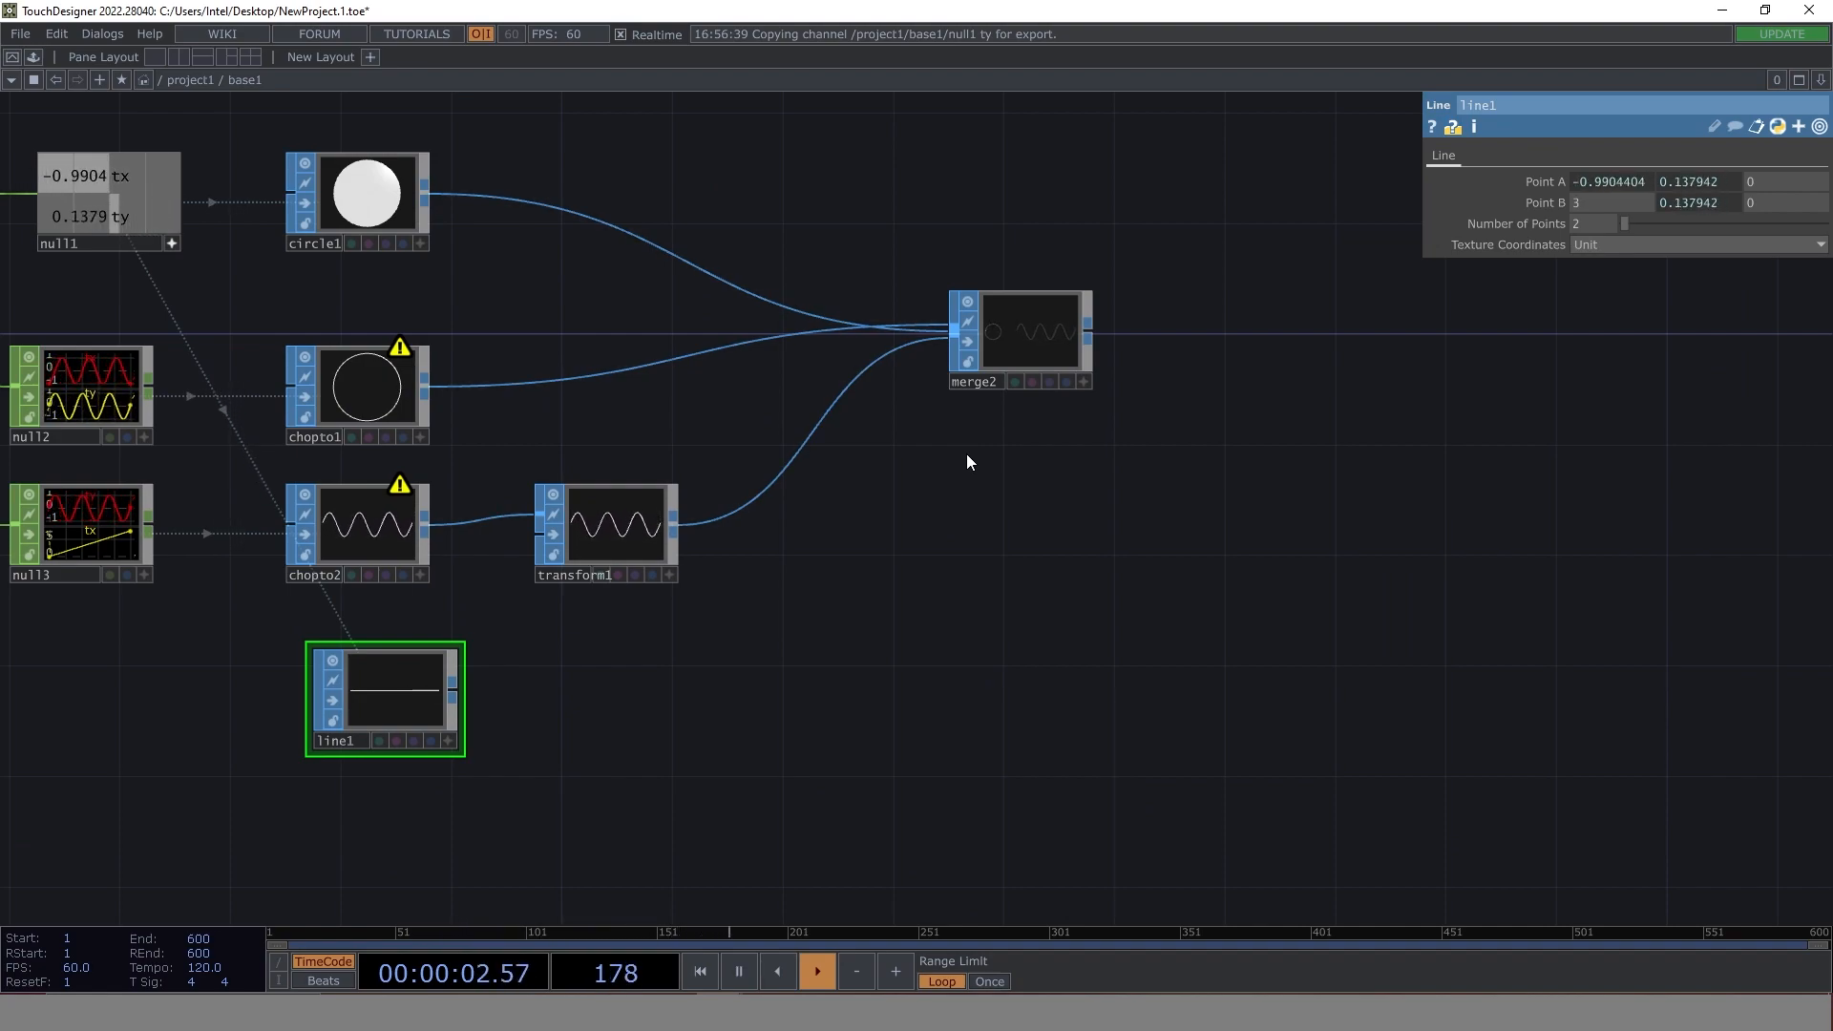
pyautogui.moveTo(386, 690); pyautogui.dragTo(867, 502)
pyautogui.scroll(4, 867, 502)
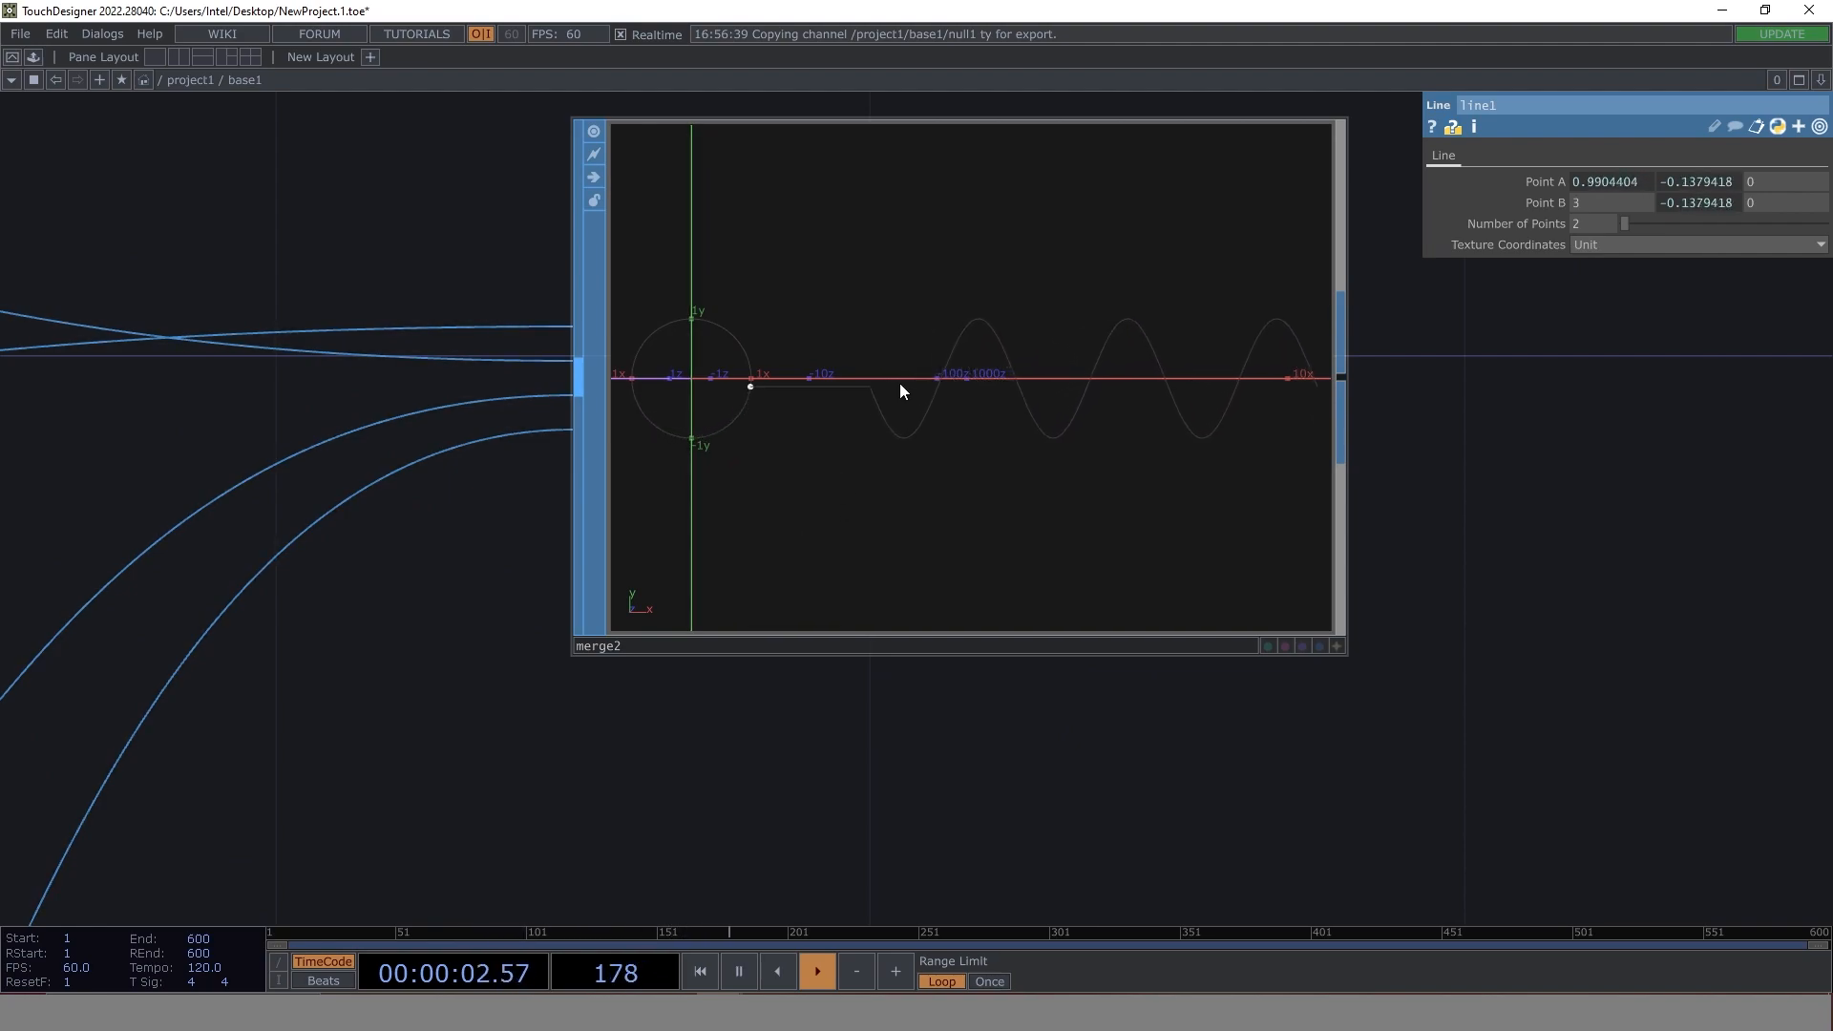
pyautogui.scroll(3, 753, 329)
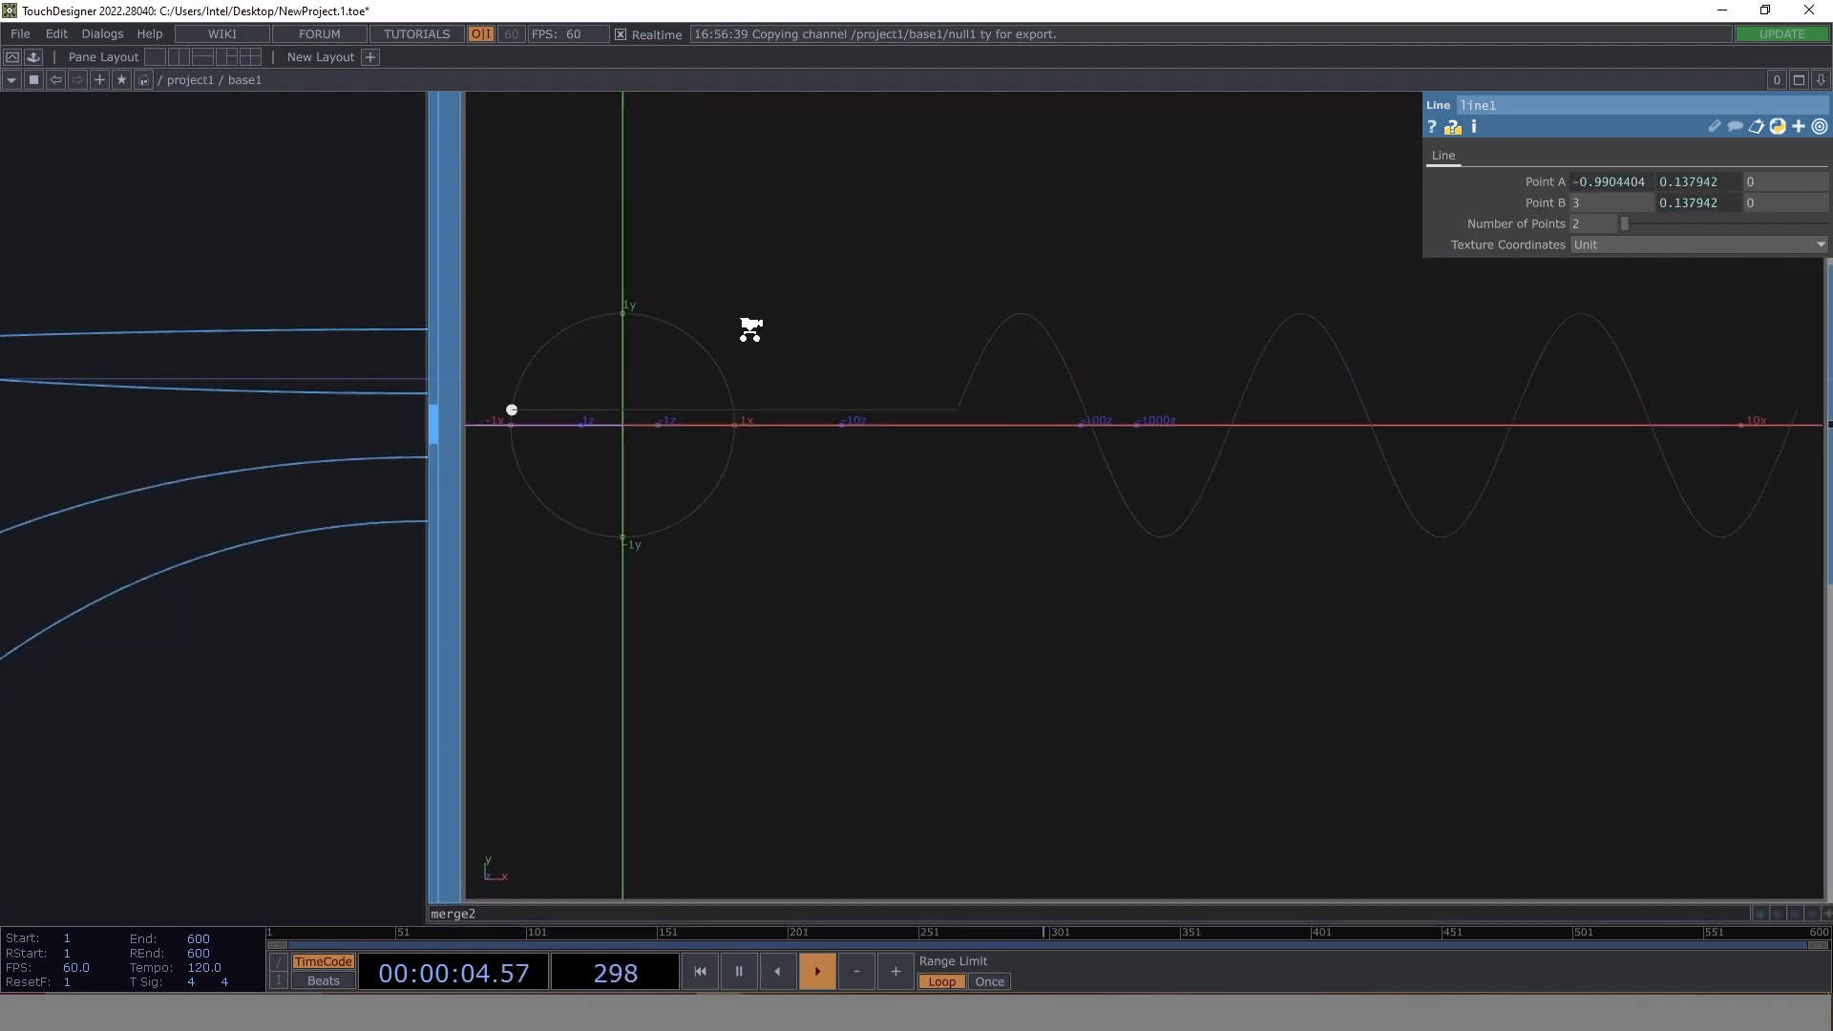
pyautogui.scroll(-5, 737, 417)
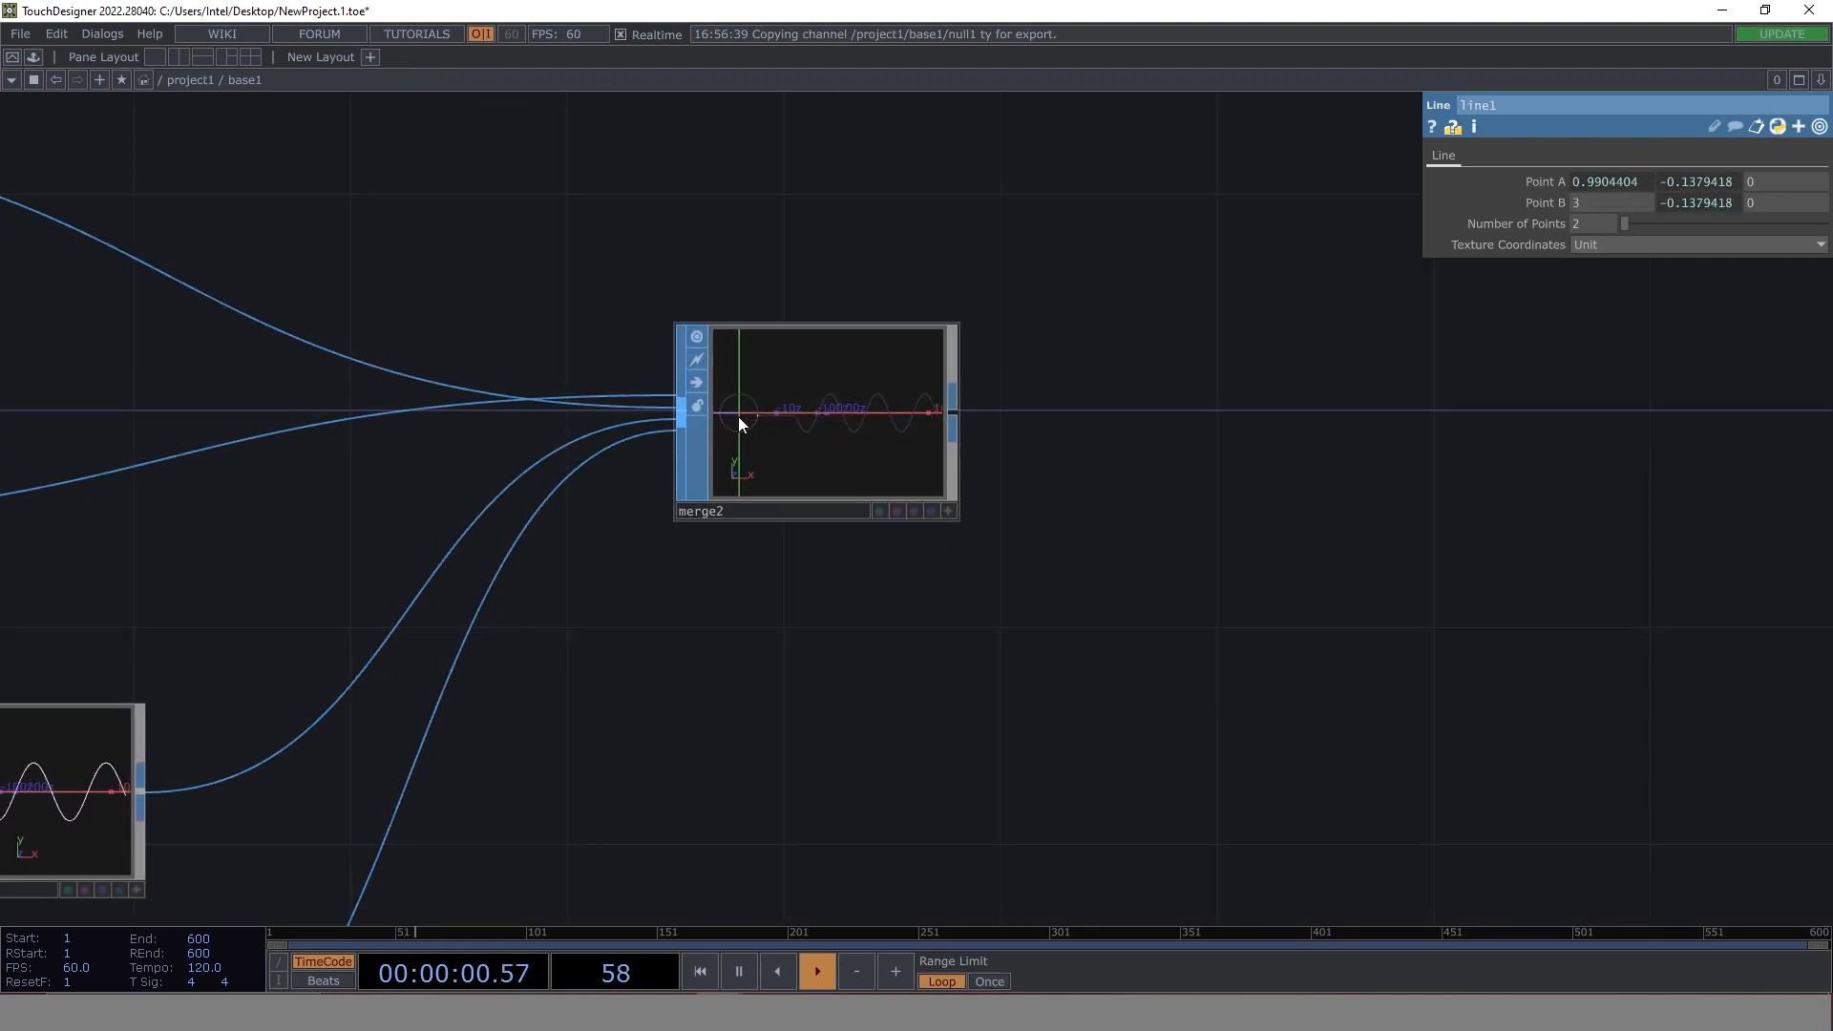
# - Append a Null SOP after merge2, followed by an Out SOP
pyautogui.moveTo(1115, 382); pyautogui.dragTo(1049, 429)
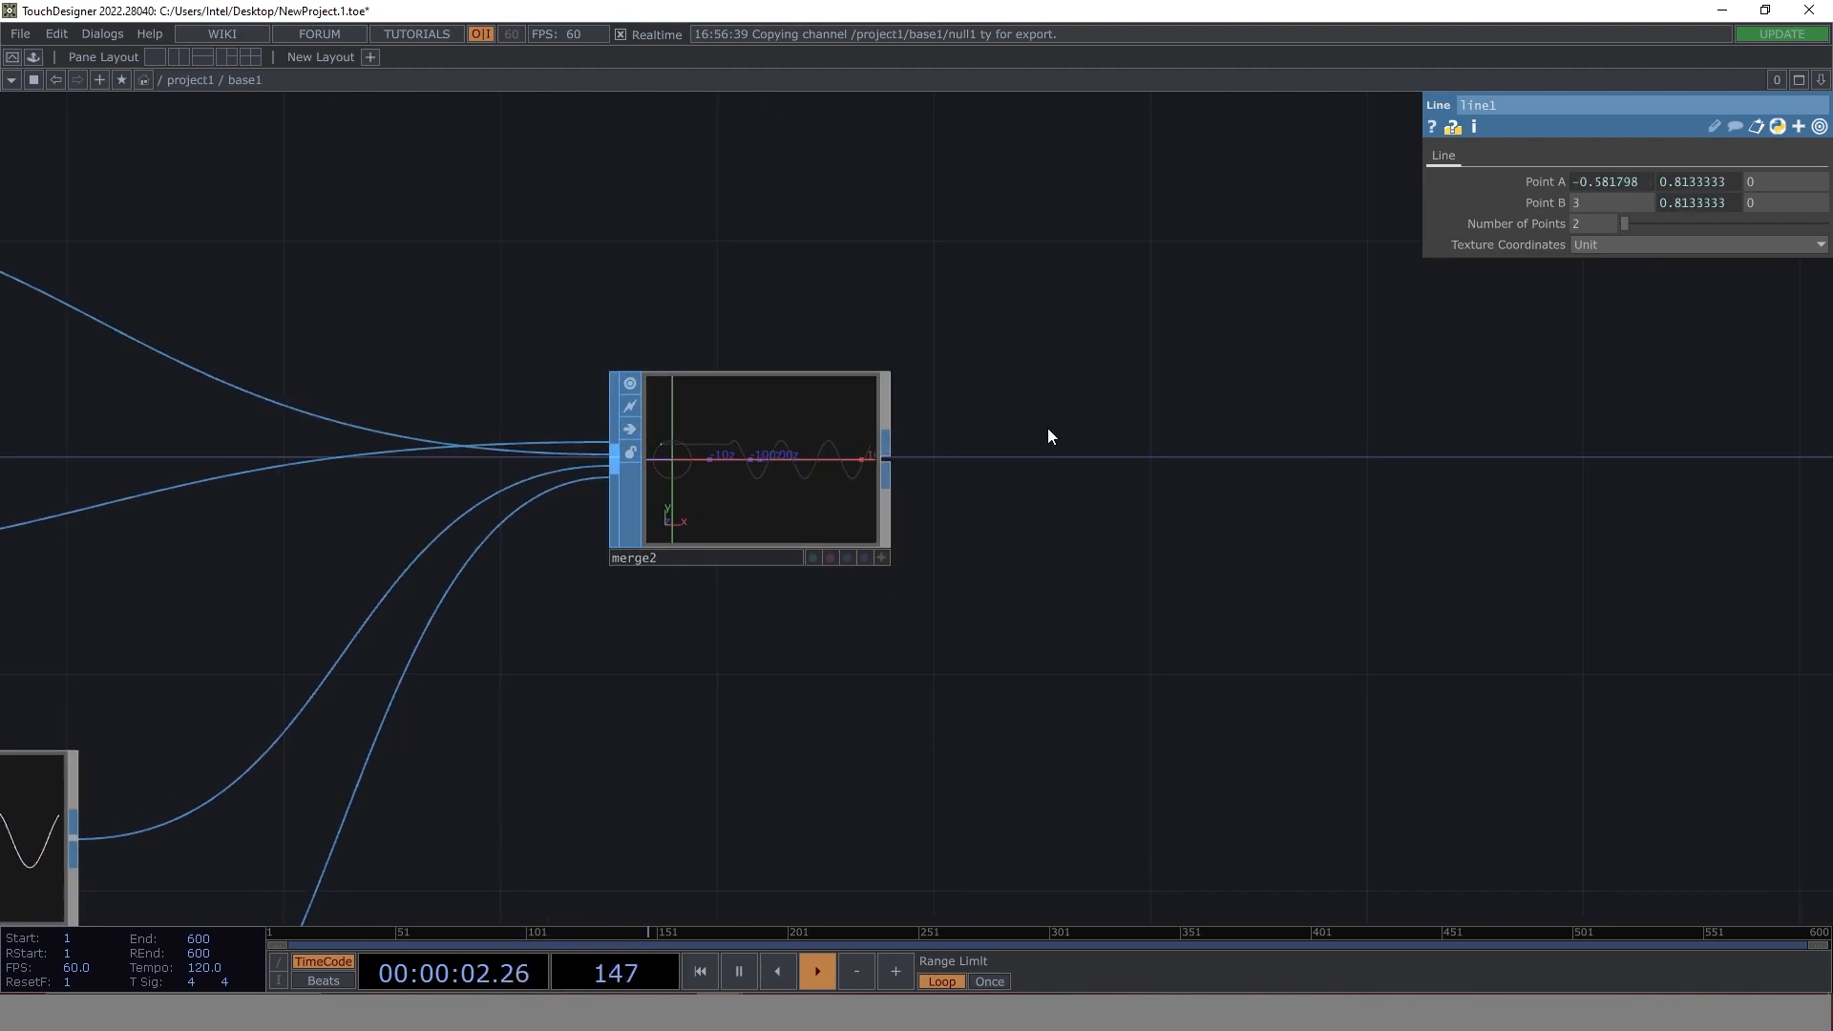
pyautogui.rightClick(886, 457)
pyautogui.click(825, 372)
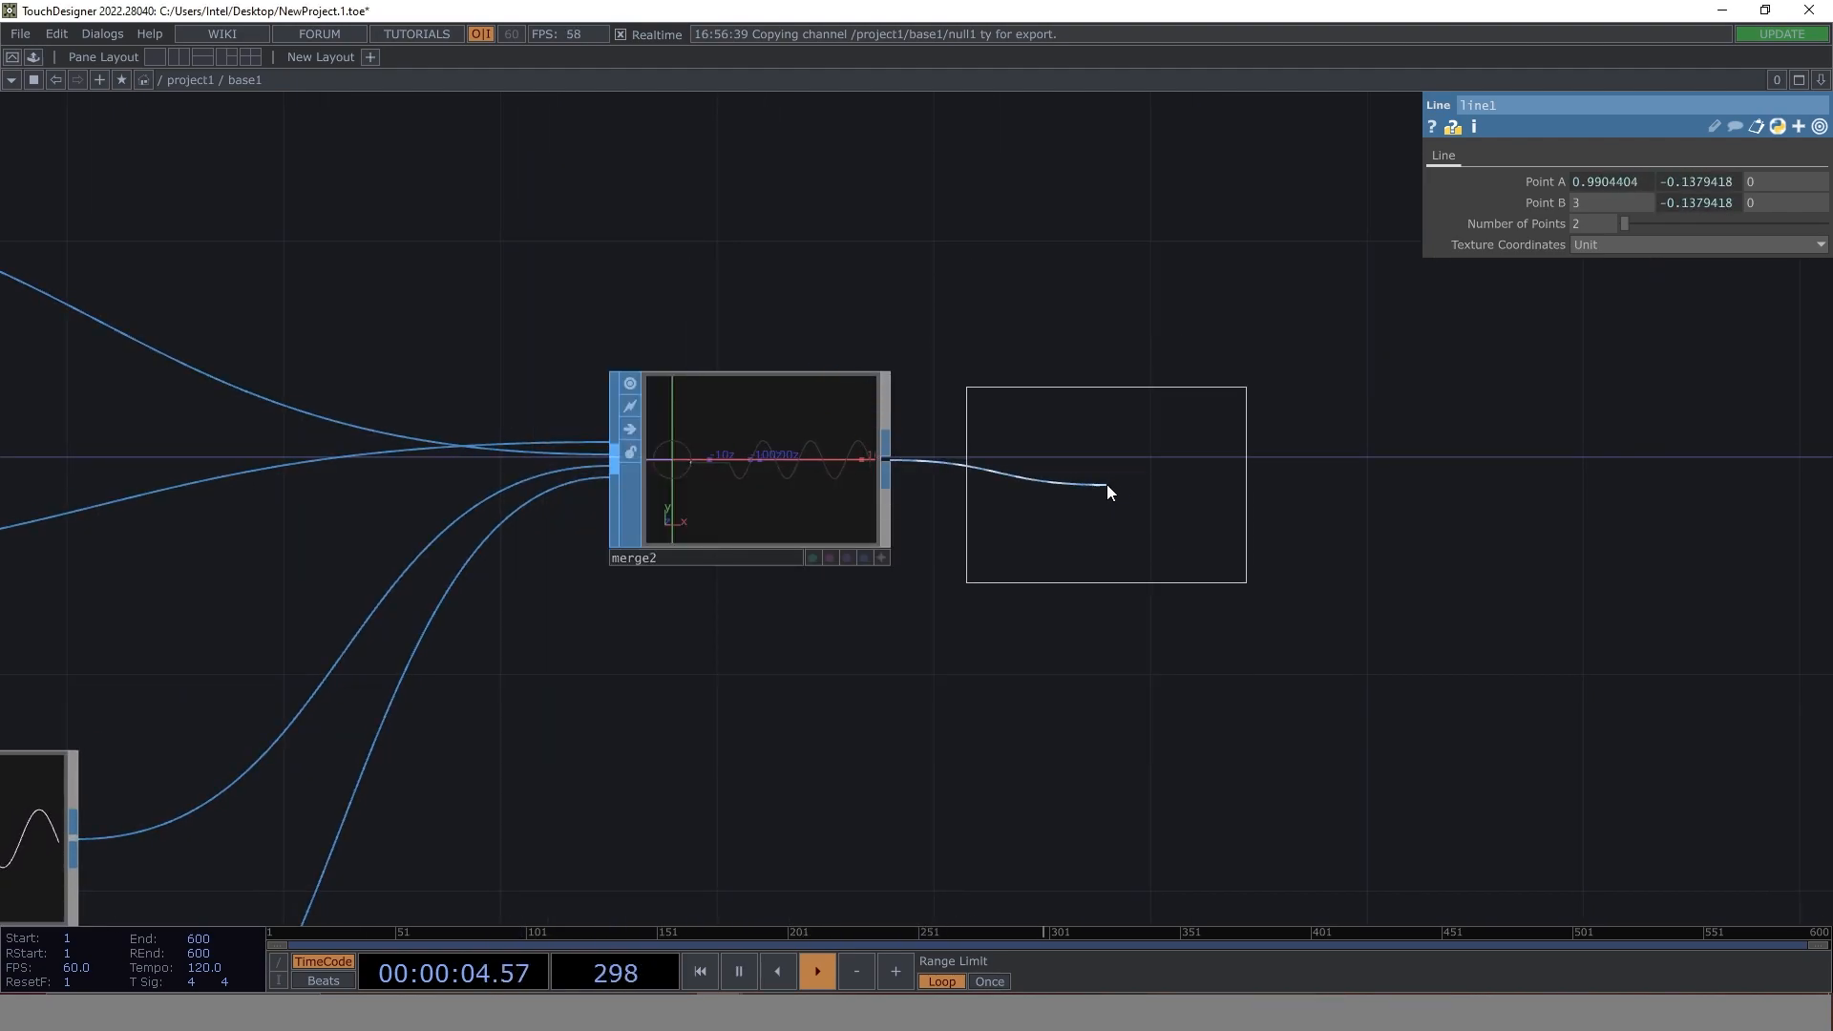
pyautogui.click(1122, 482)
pyautogui.rightClick(1045, 478)
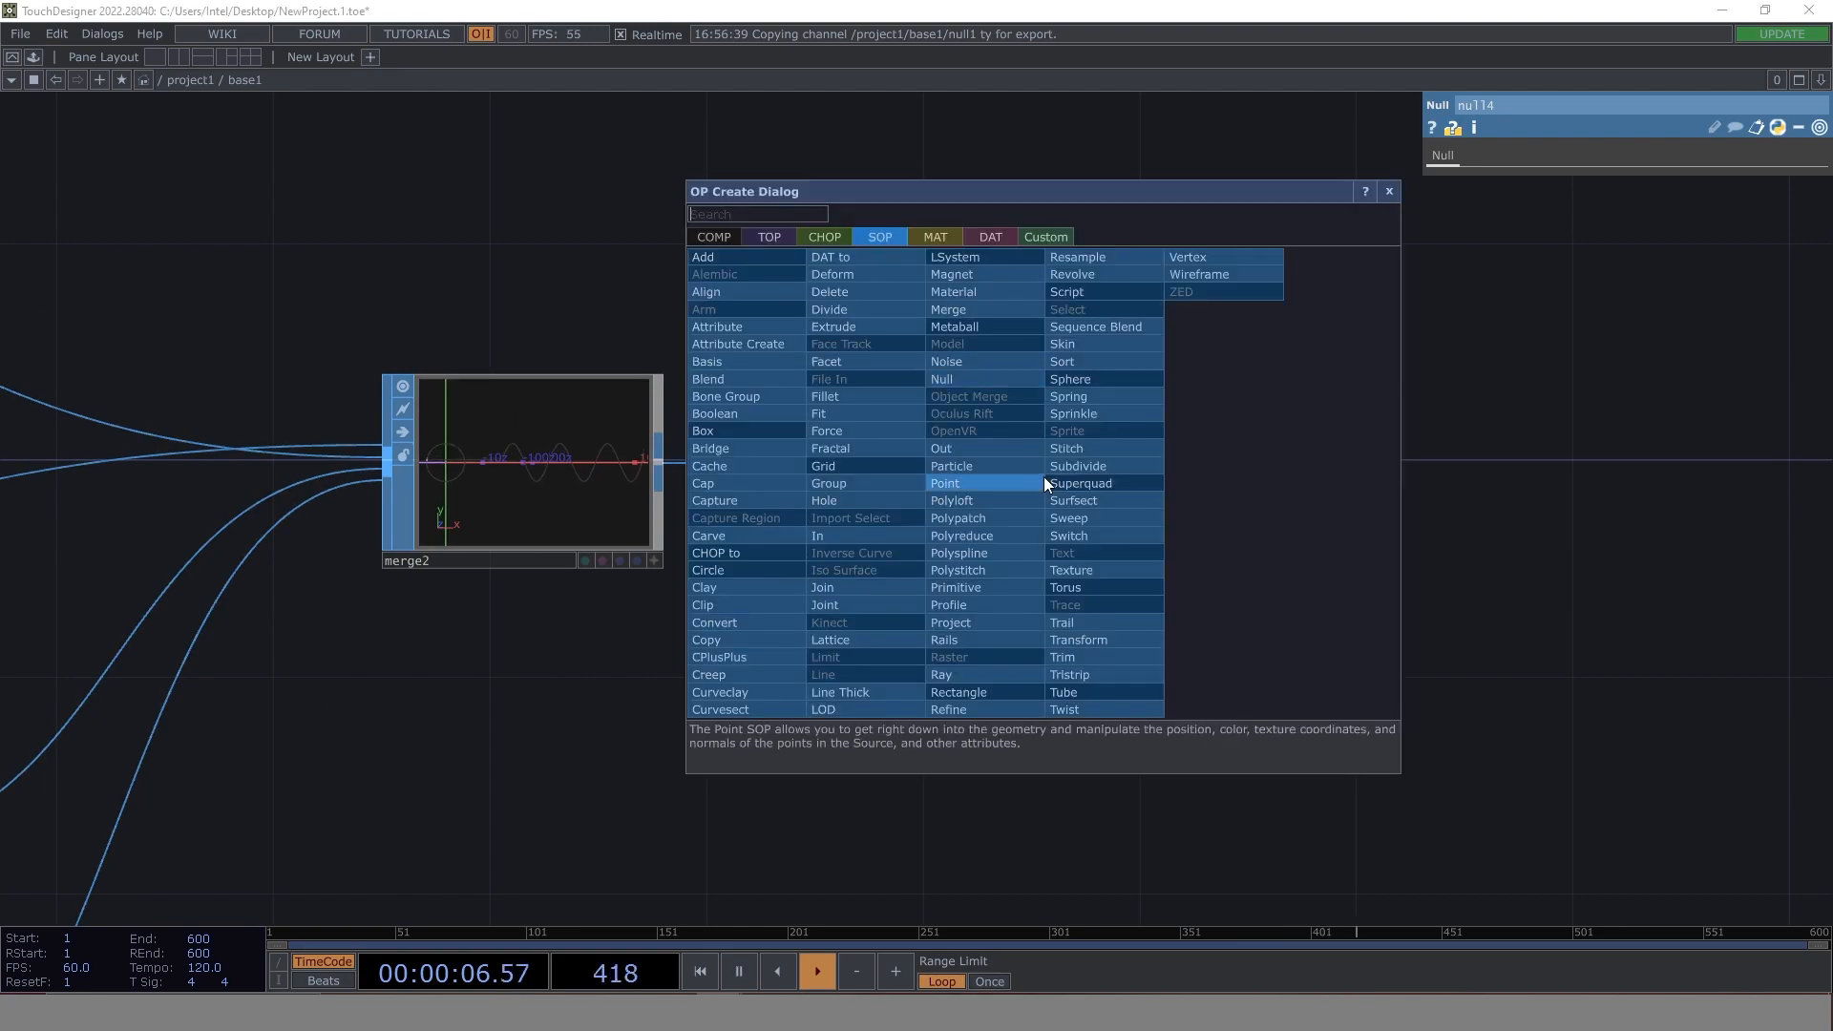
pyautogui.write('ou')
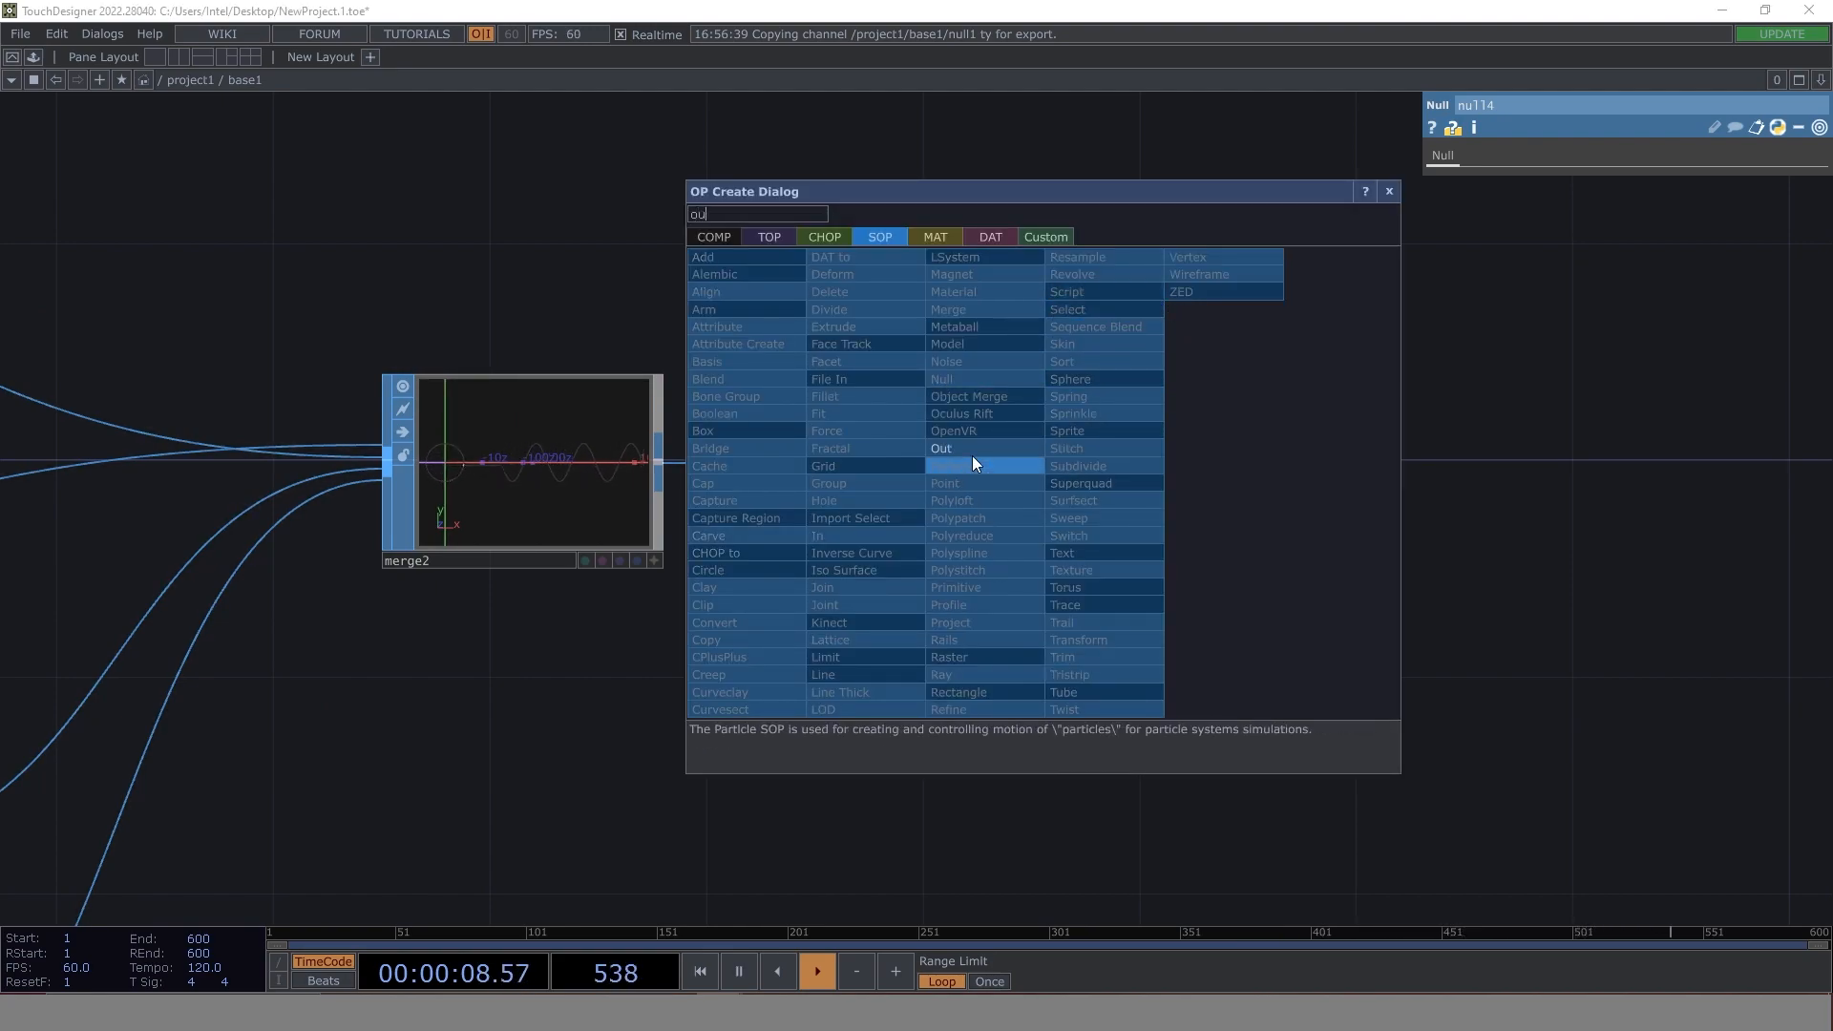
pyautogui.click(966, 450)
pyautogui.click(1354, 468)
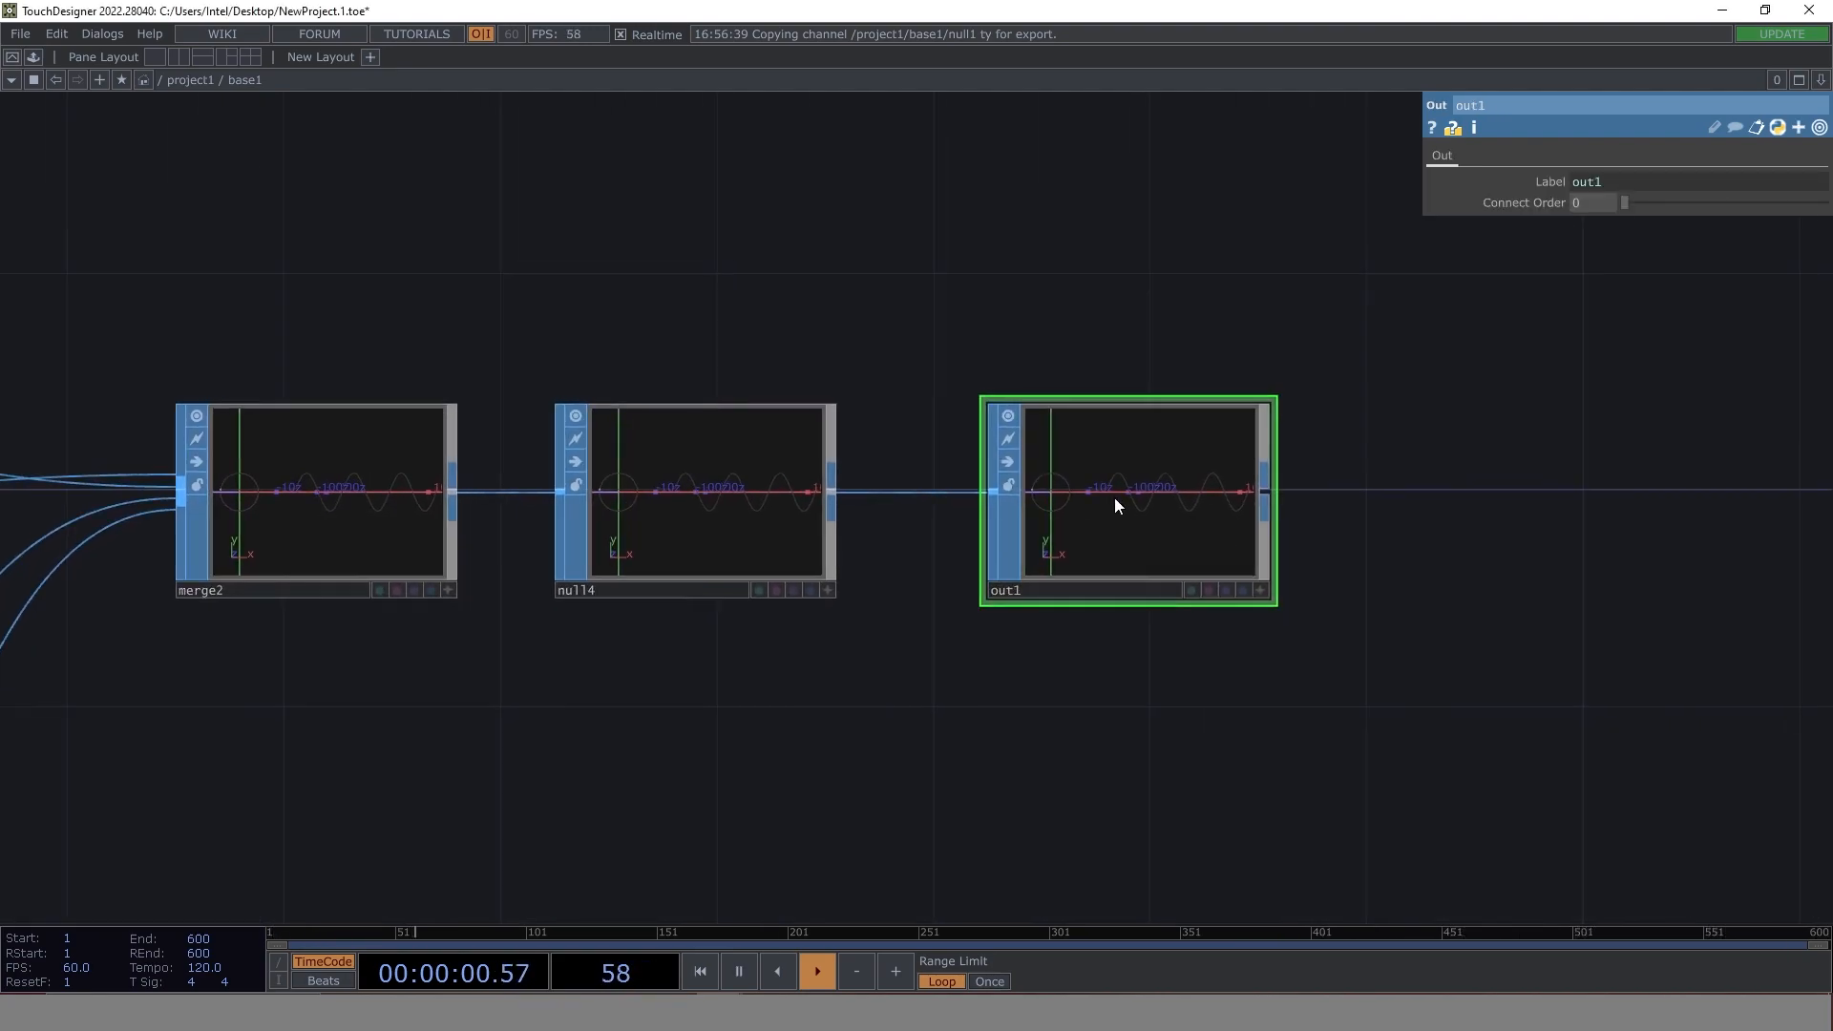
# - Return to the project1 network, place a Null SOP beyond base1 and wire base1's output to it
pyautogui.click(189, 79)
pyautogui.moveTo(1084, 740); pyautogui.dragTo(395, 738)
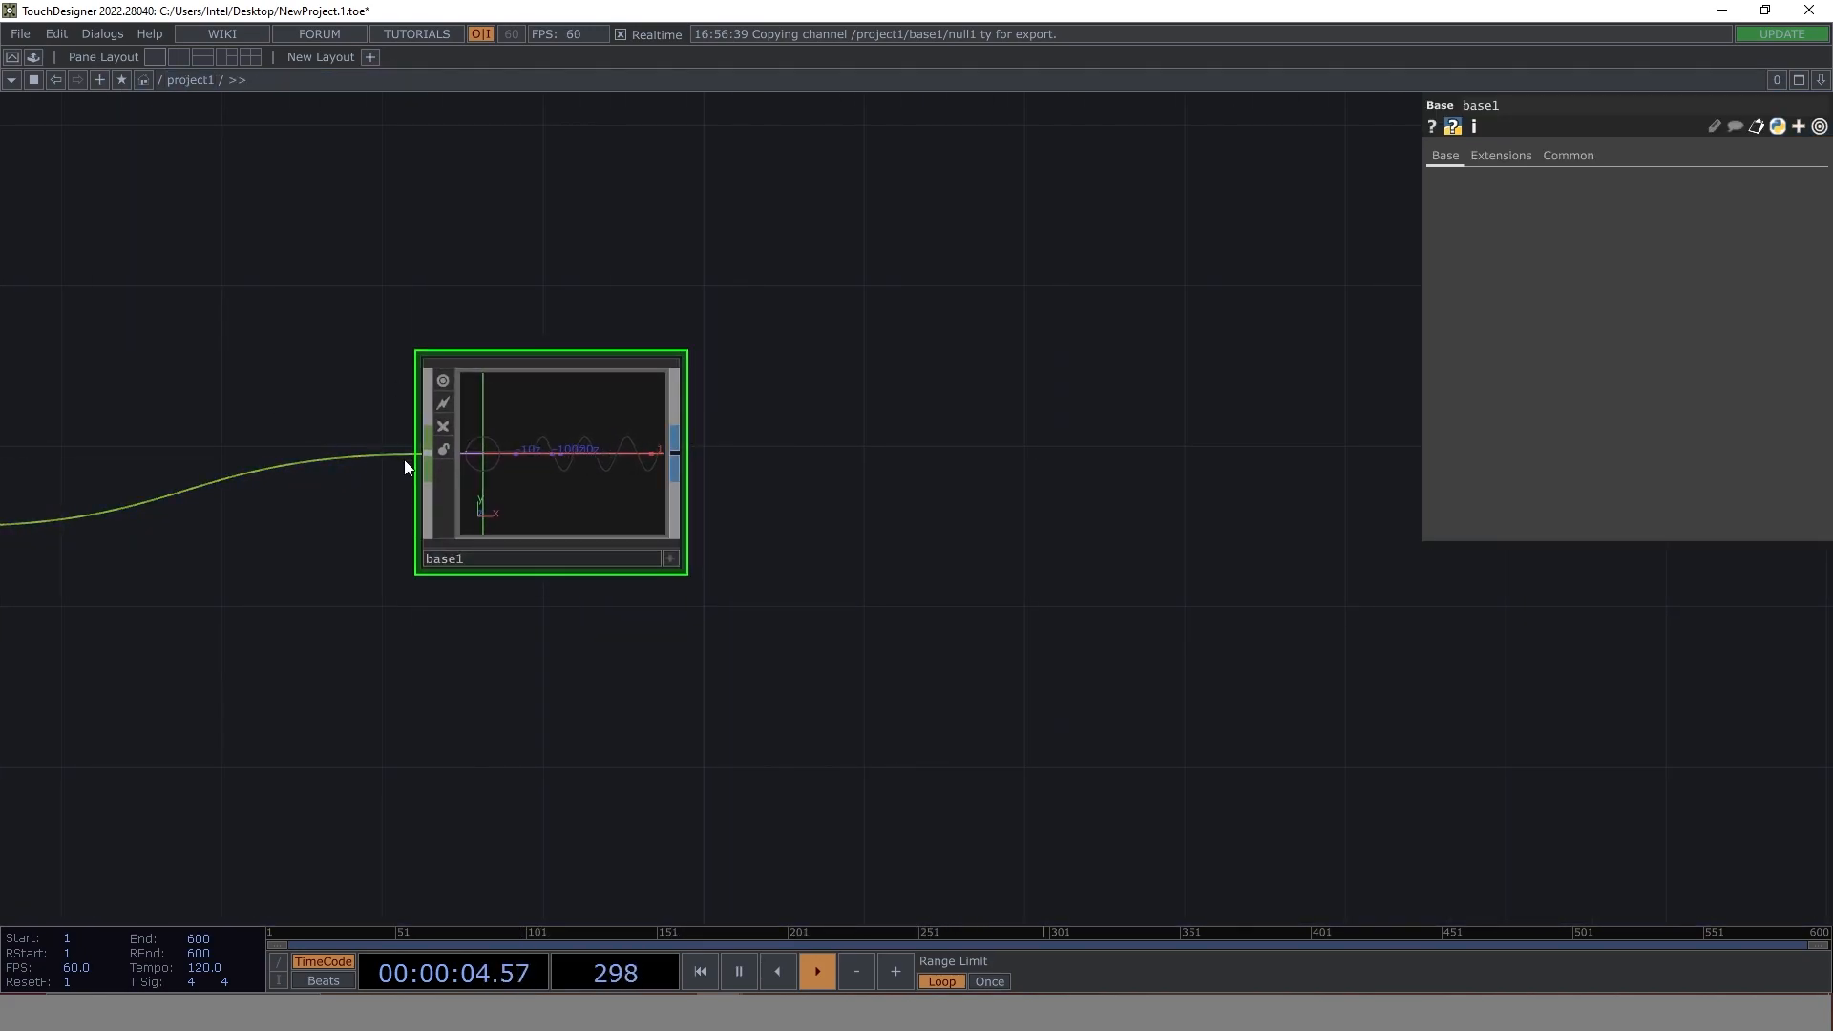
pyautogui.click(673, 450)
pyautogui.click(1006, 364)
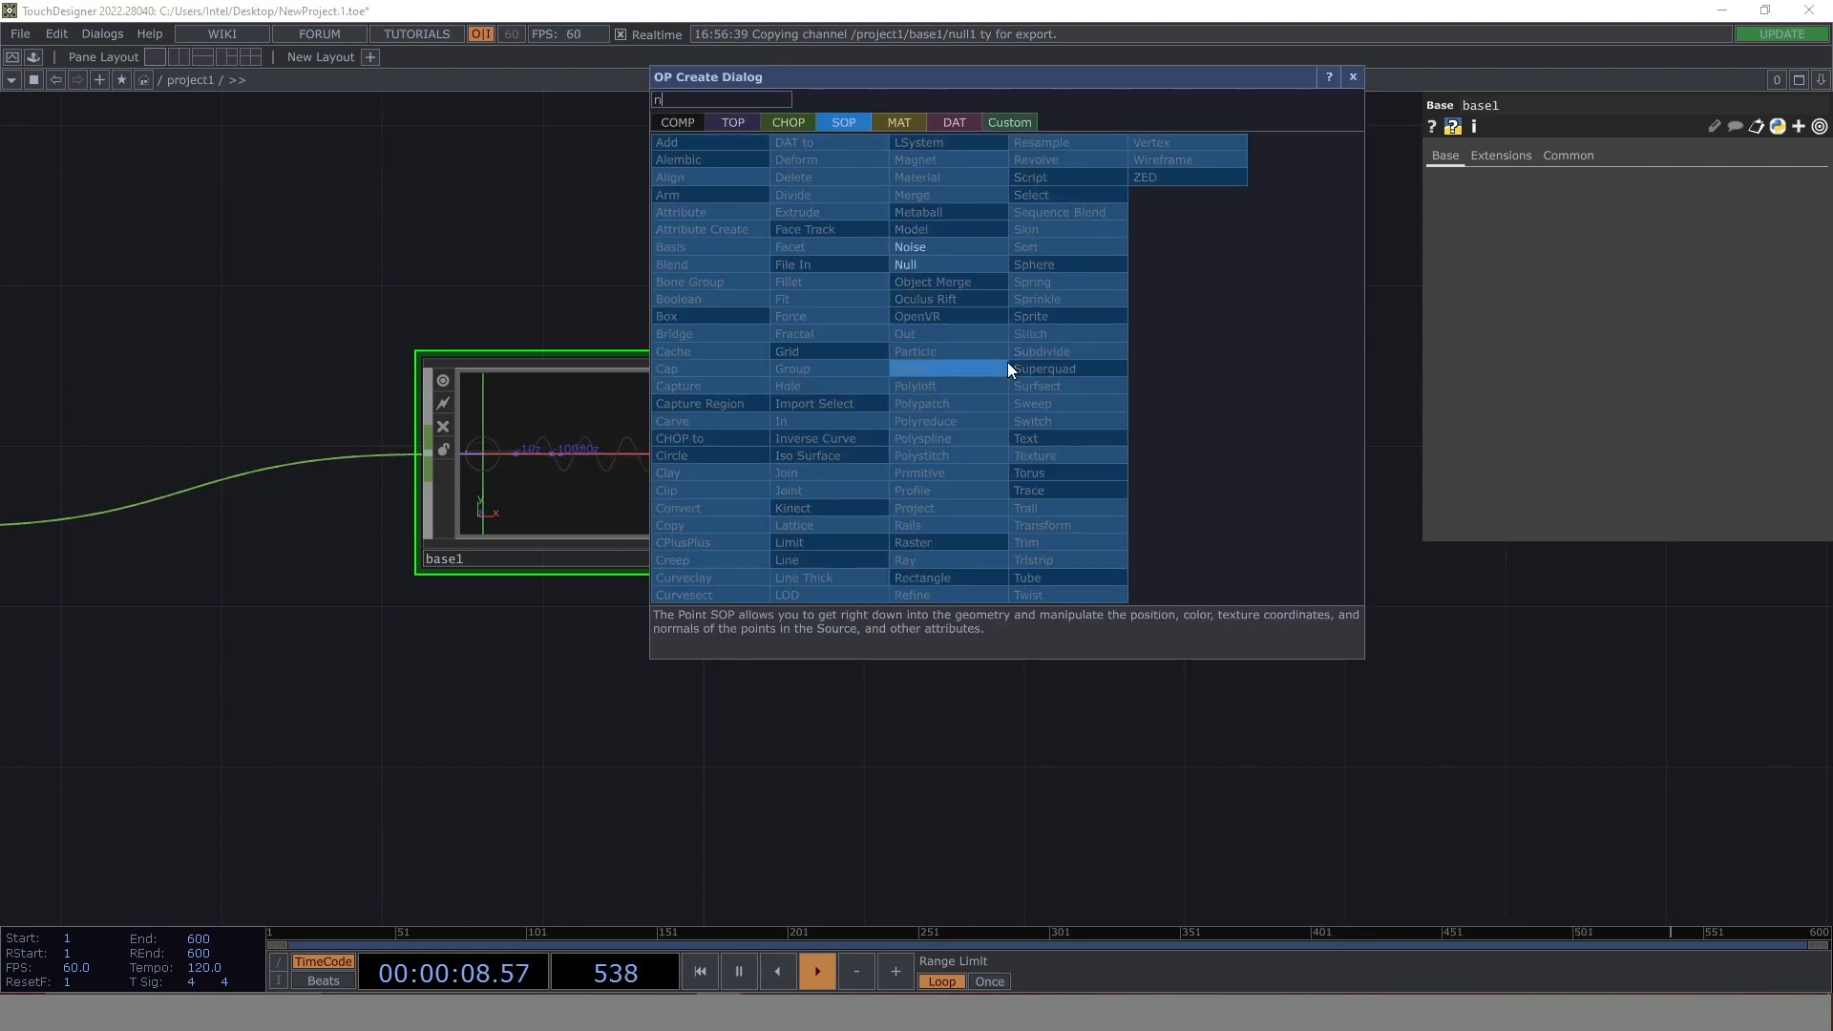
pyautogui.click(928, 266)
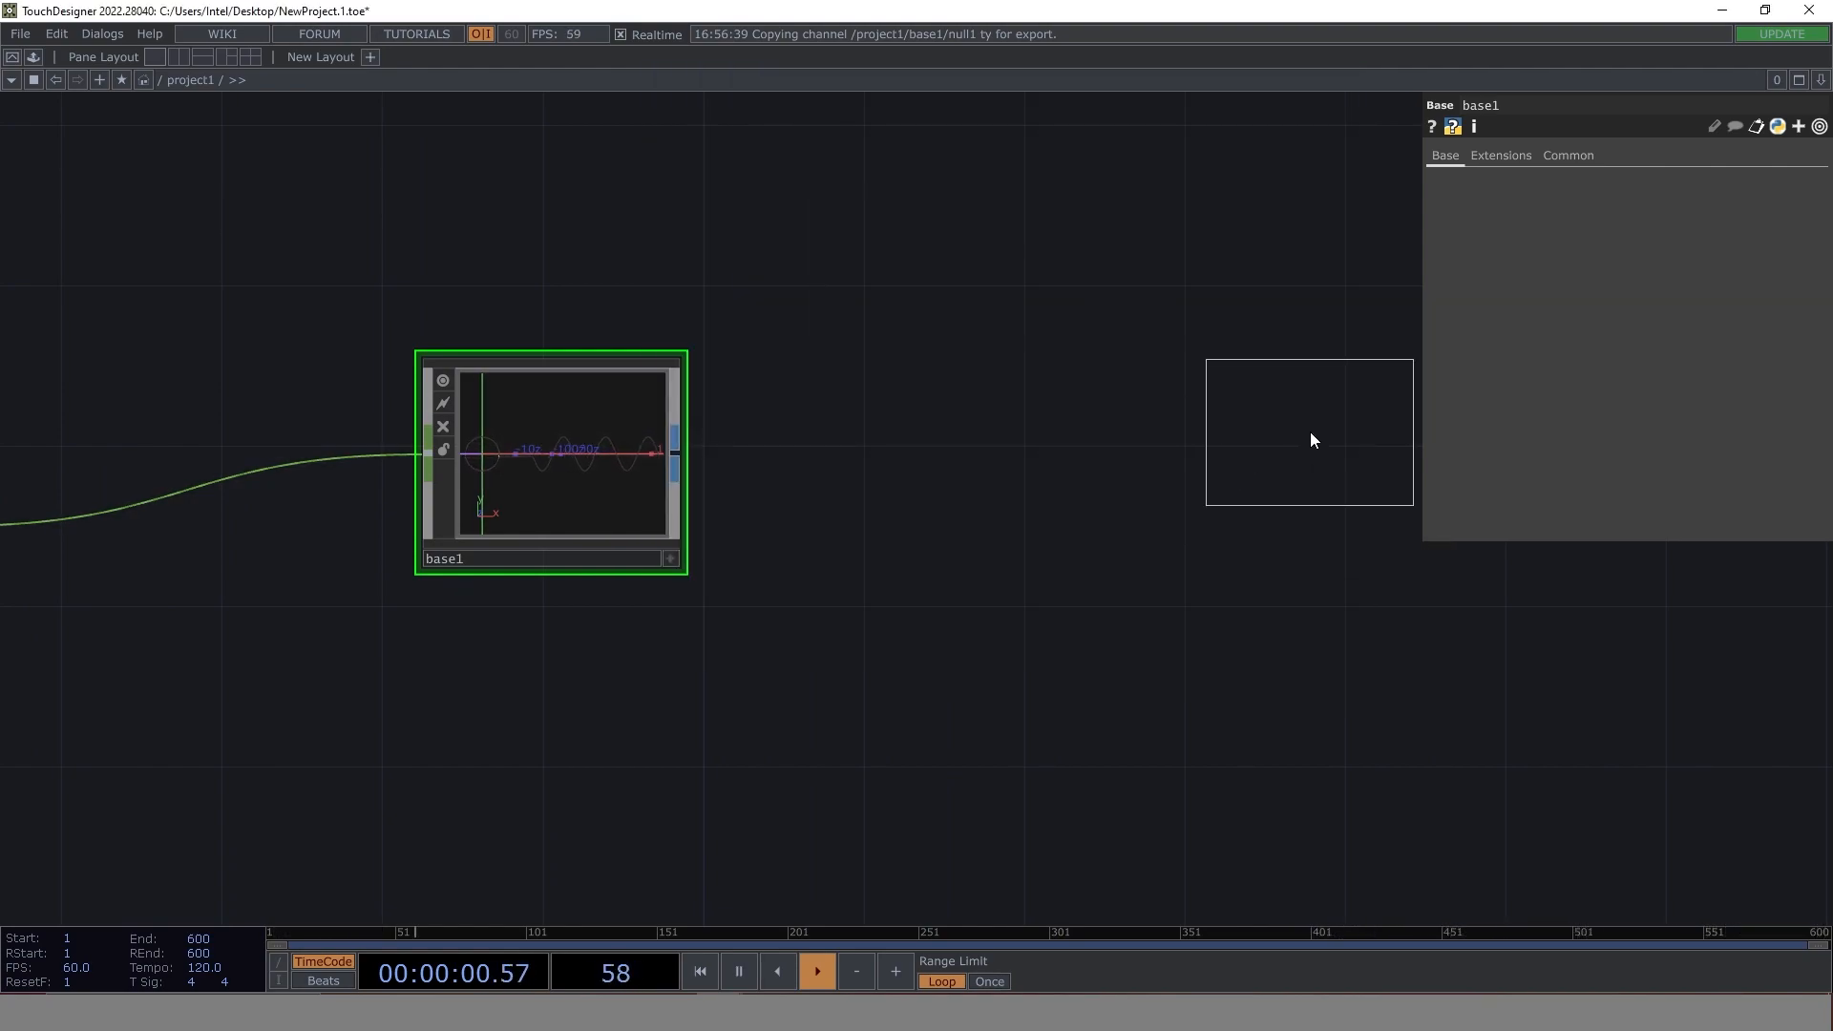
pyautogui.click(1310, 431)
pyautogui.moveTo(666, 483); pyautogui.dragTo(170, 506)
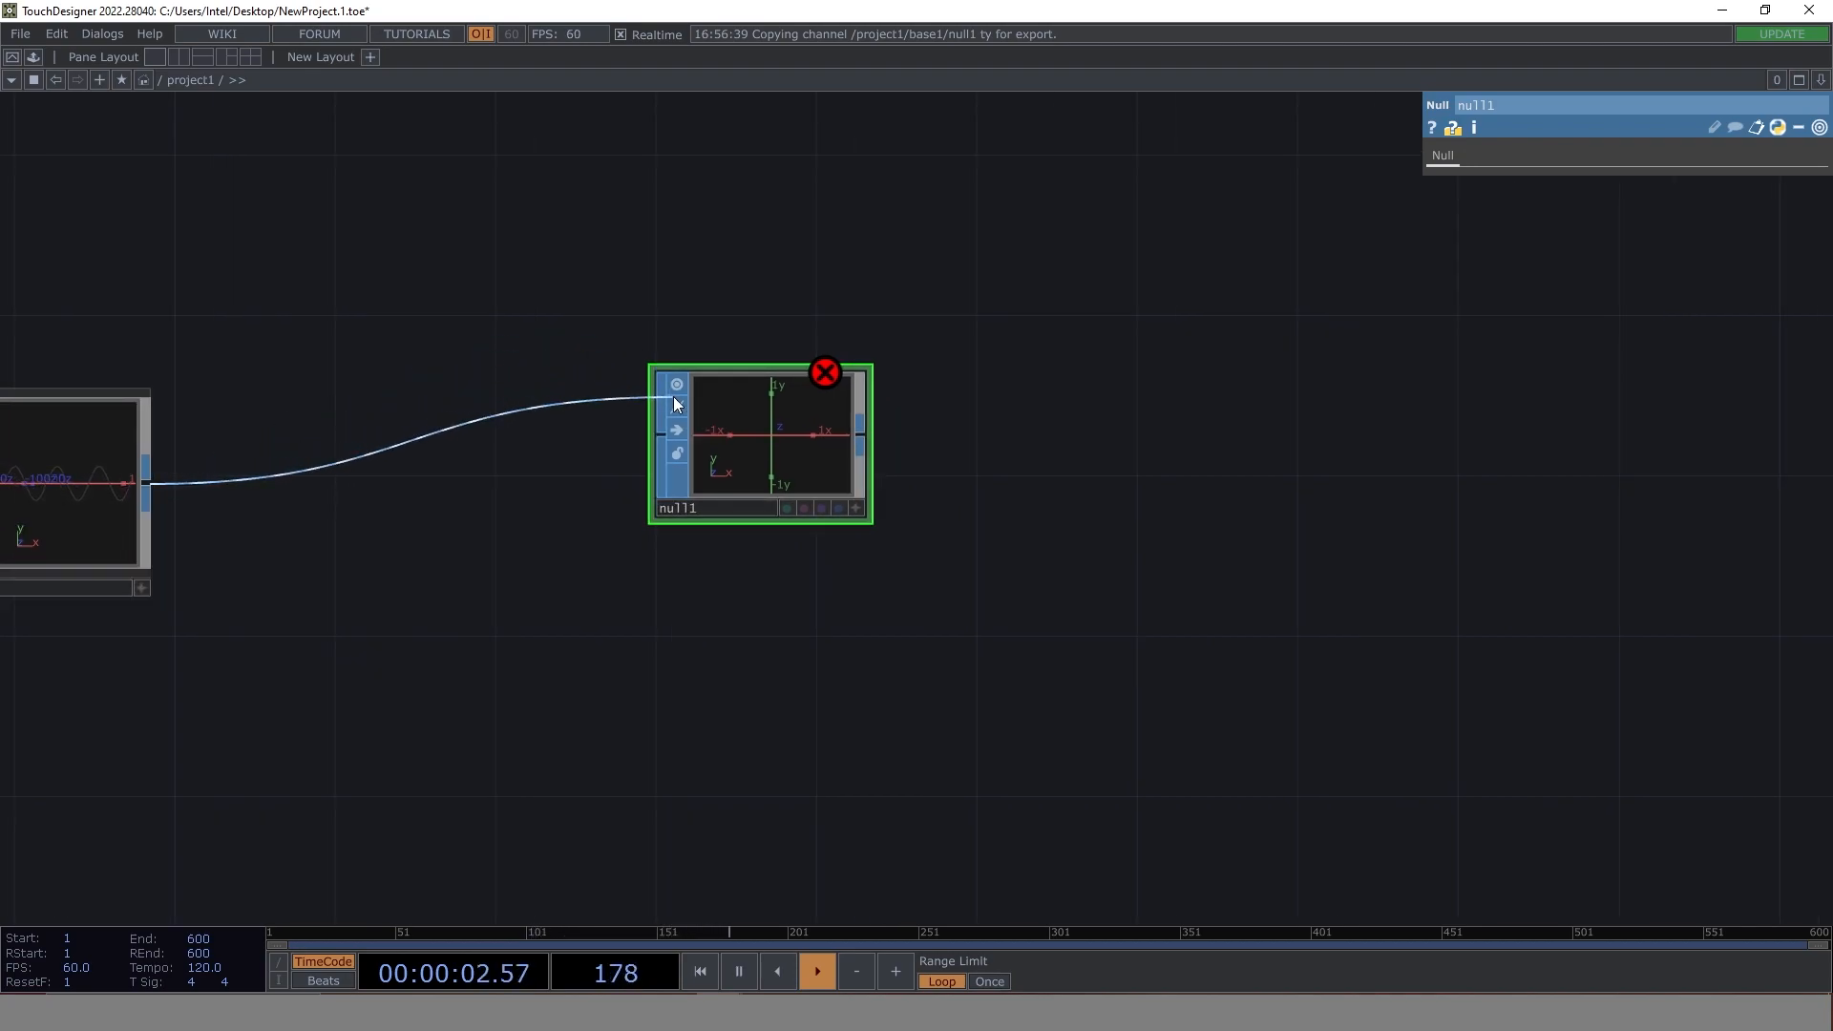
# - Add a Geometry COMP fed by the output of null1
pyautogui.click(860, 445)
pyautogui.click(903, 470)
pyautogui.write('ge')
pyautogui.click(585, 232)
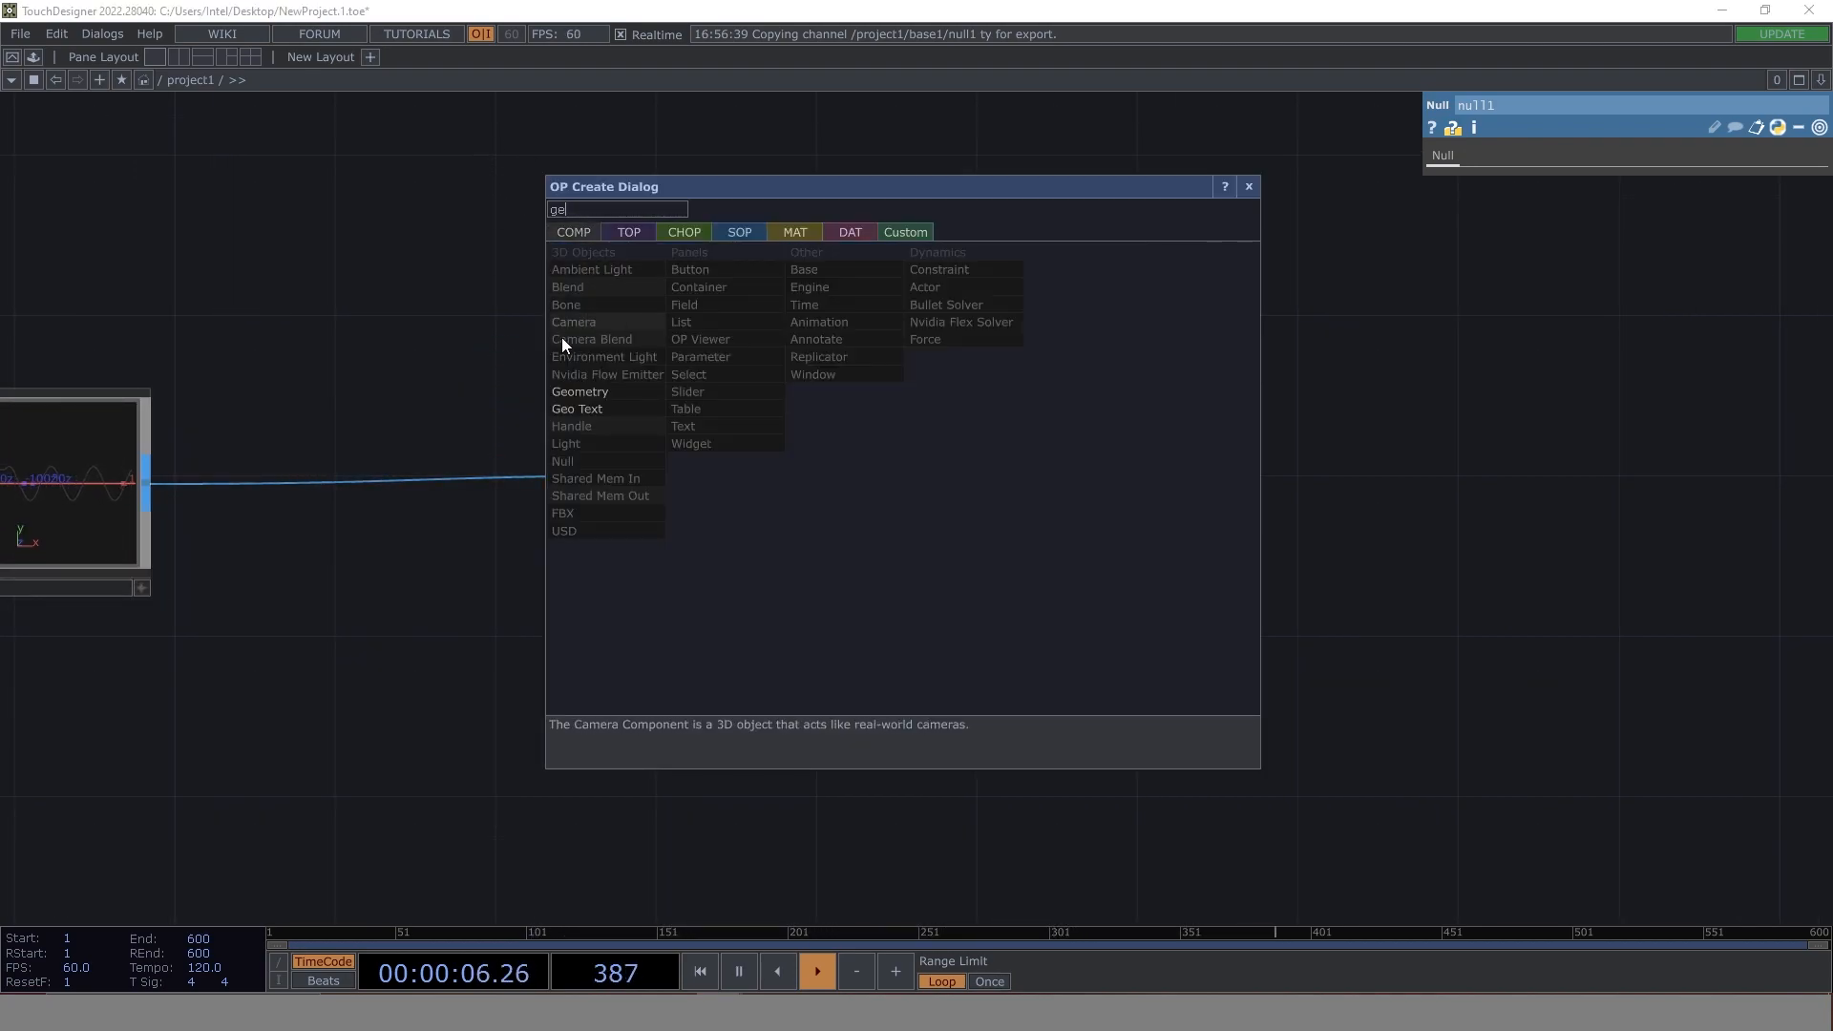
pyautogui.click(592, 386)
pyautogui.click(1149, 515)
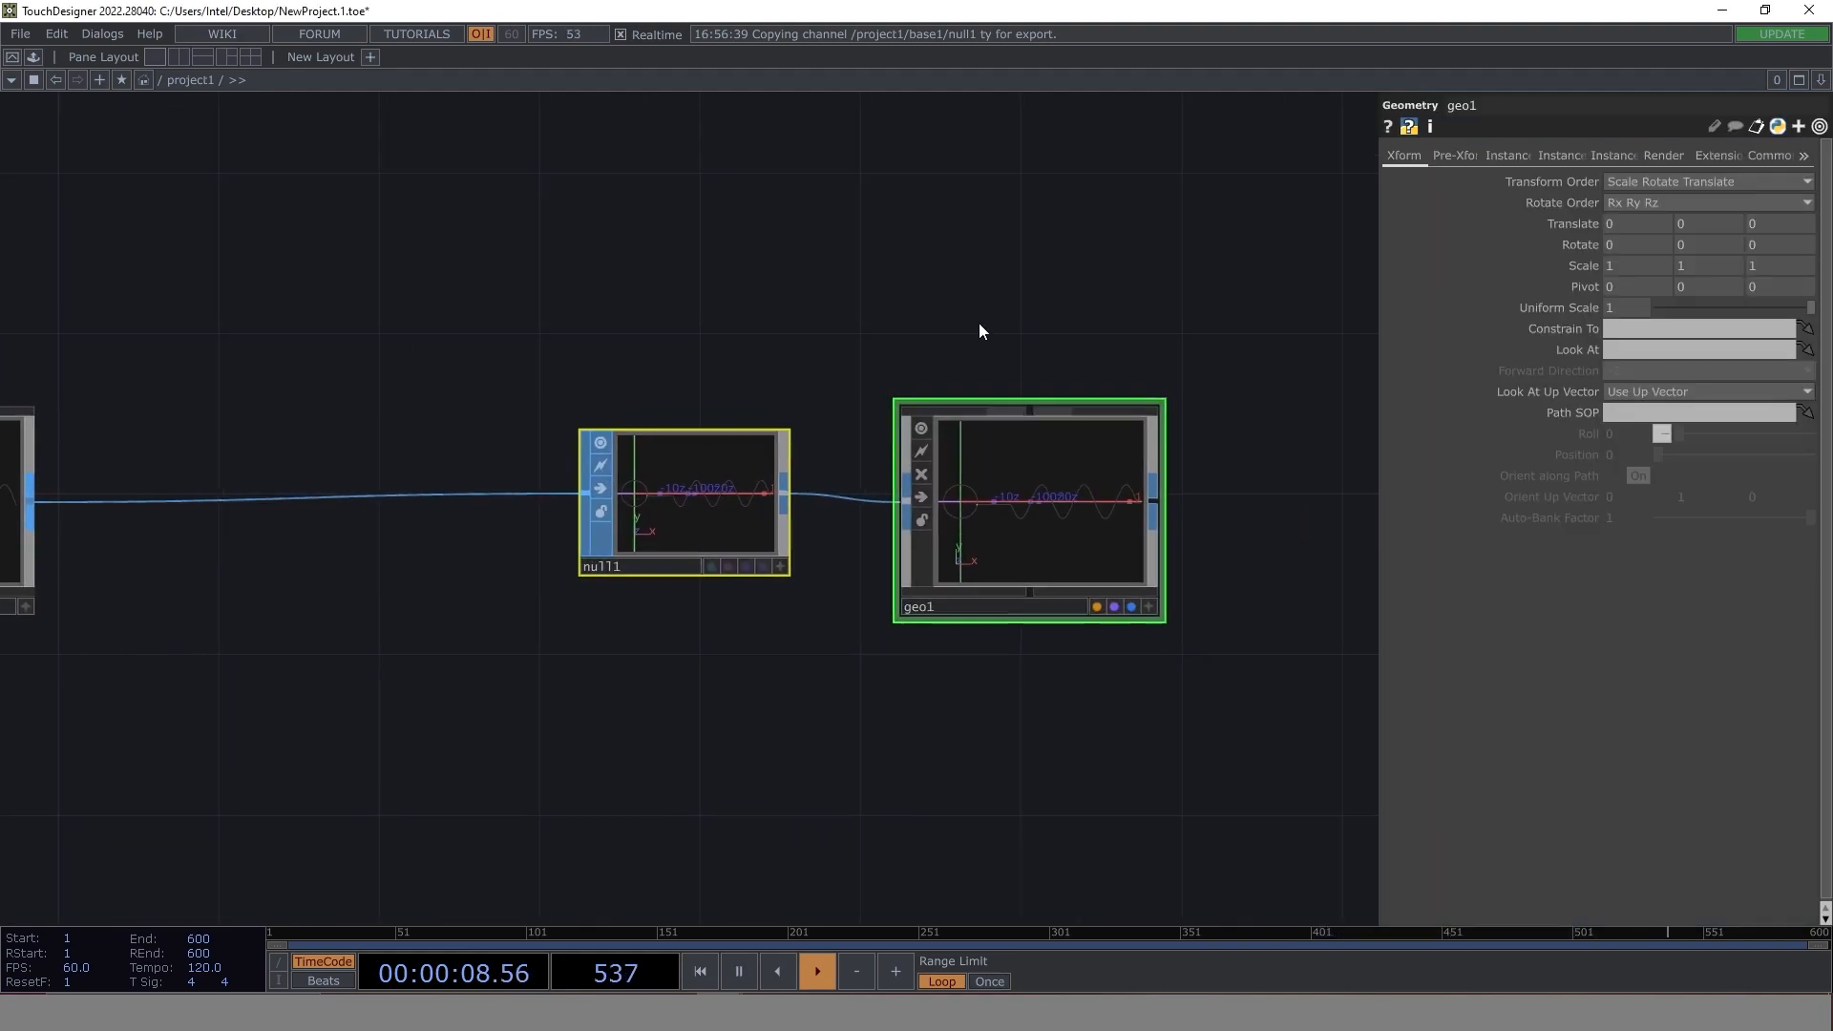
# - Place a Camera COMP above geo1
pyautogui.doubleClick(977, 279)
pyautogui.click(647, 145)
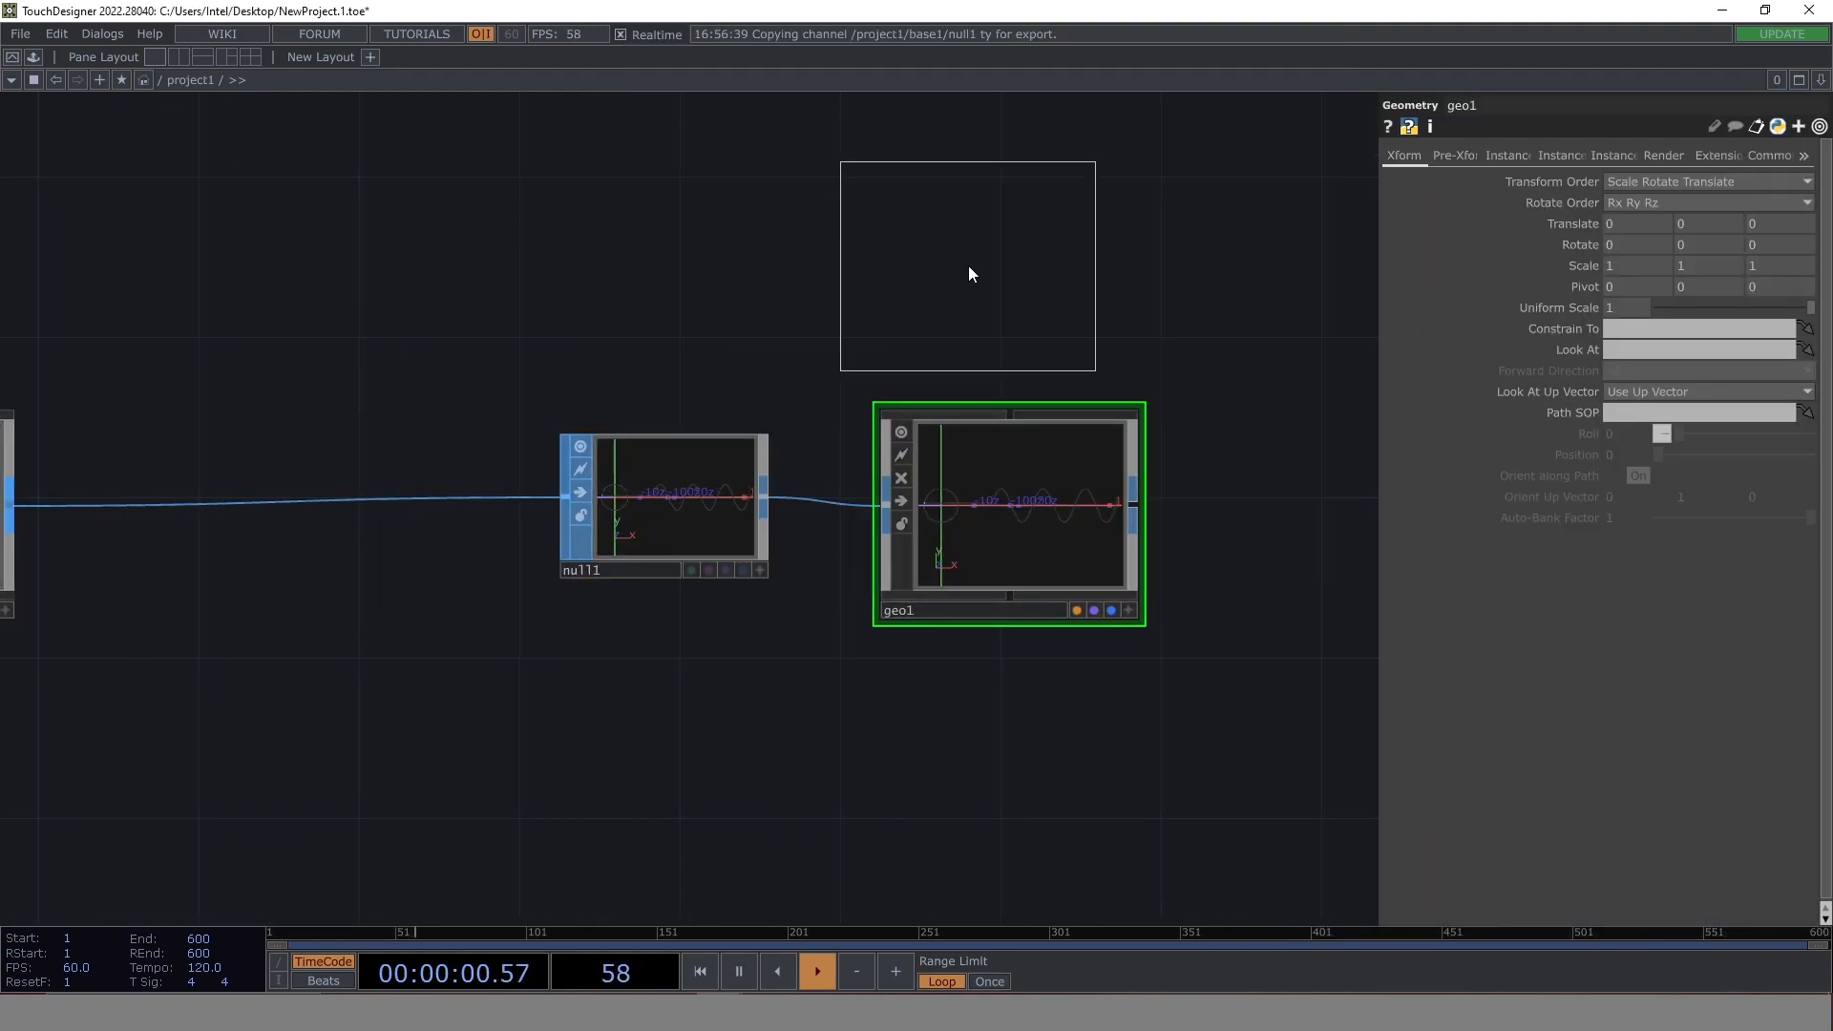
pyautogui.click(1004, 267)
# - Add a Constant MAT below geo1 and assign it as geo1's material
pyautogui.press('Tab')
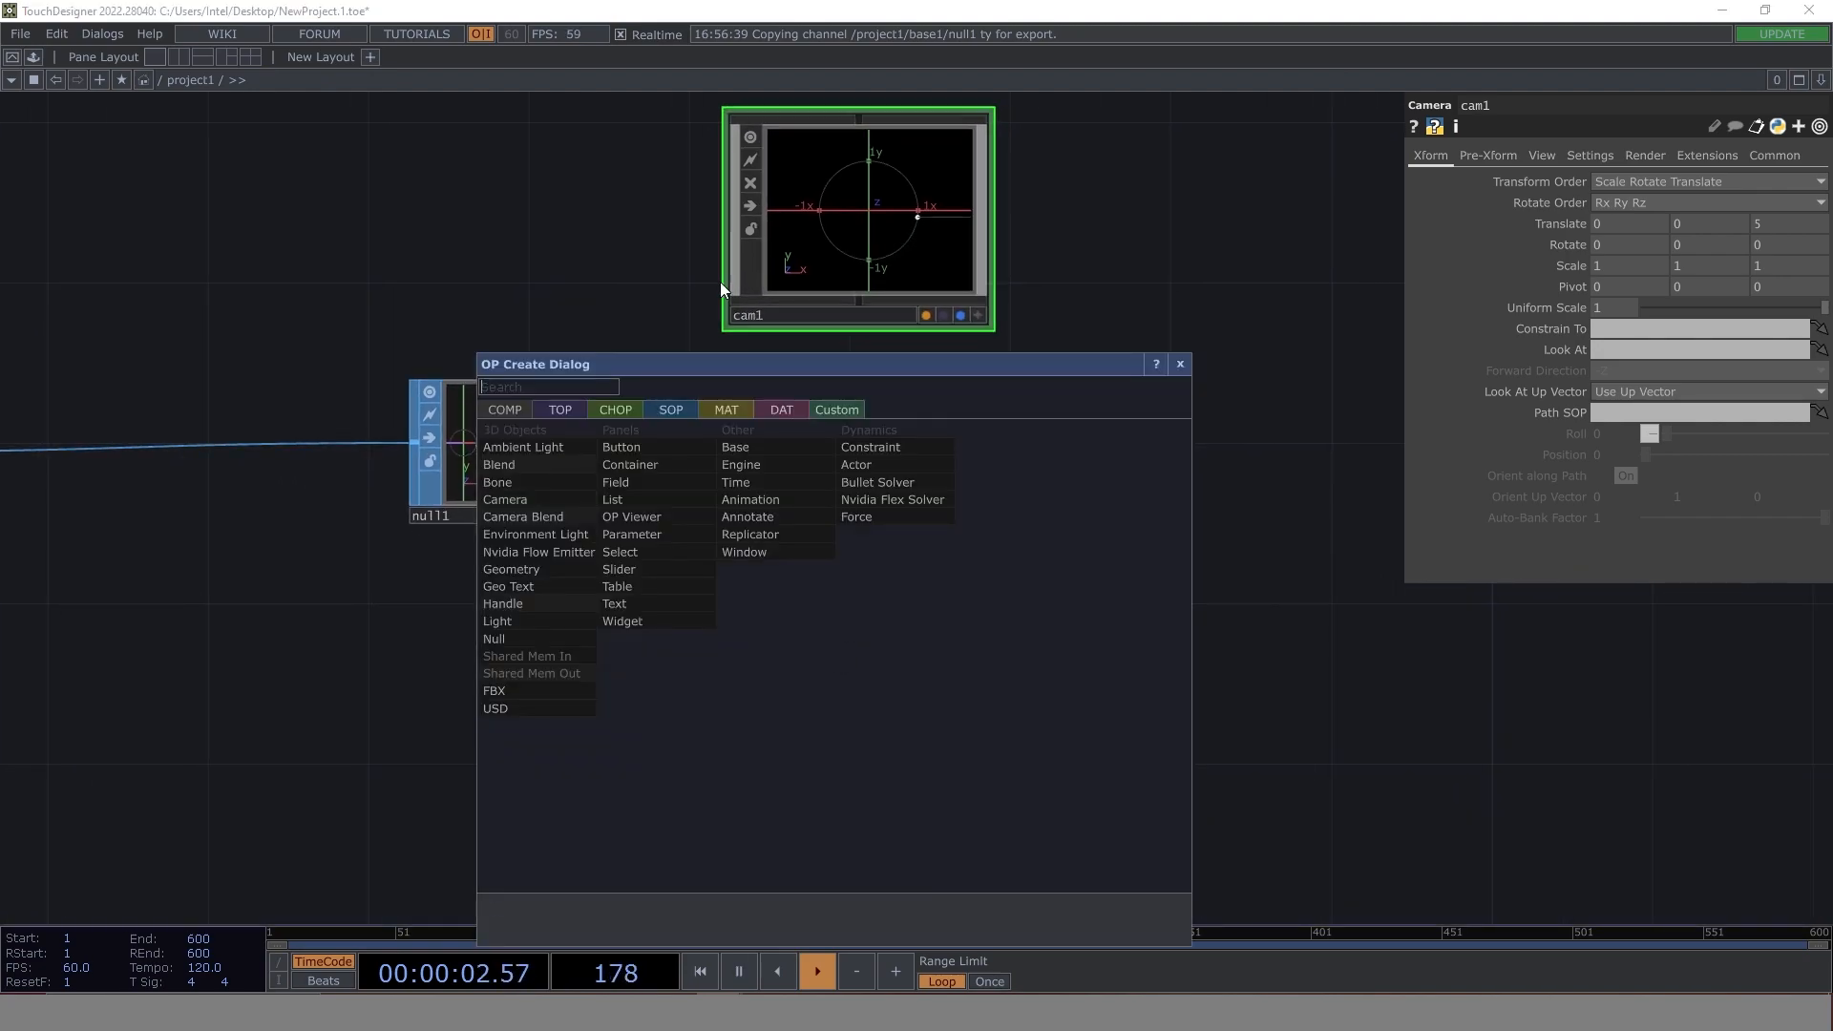
pyautogui.click(728, 410)
pyautogui.write('con')
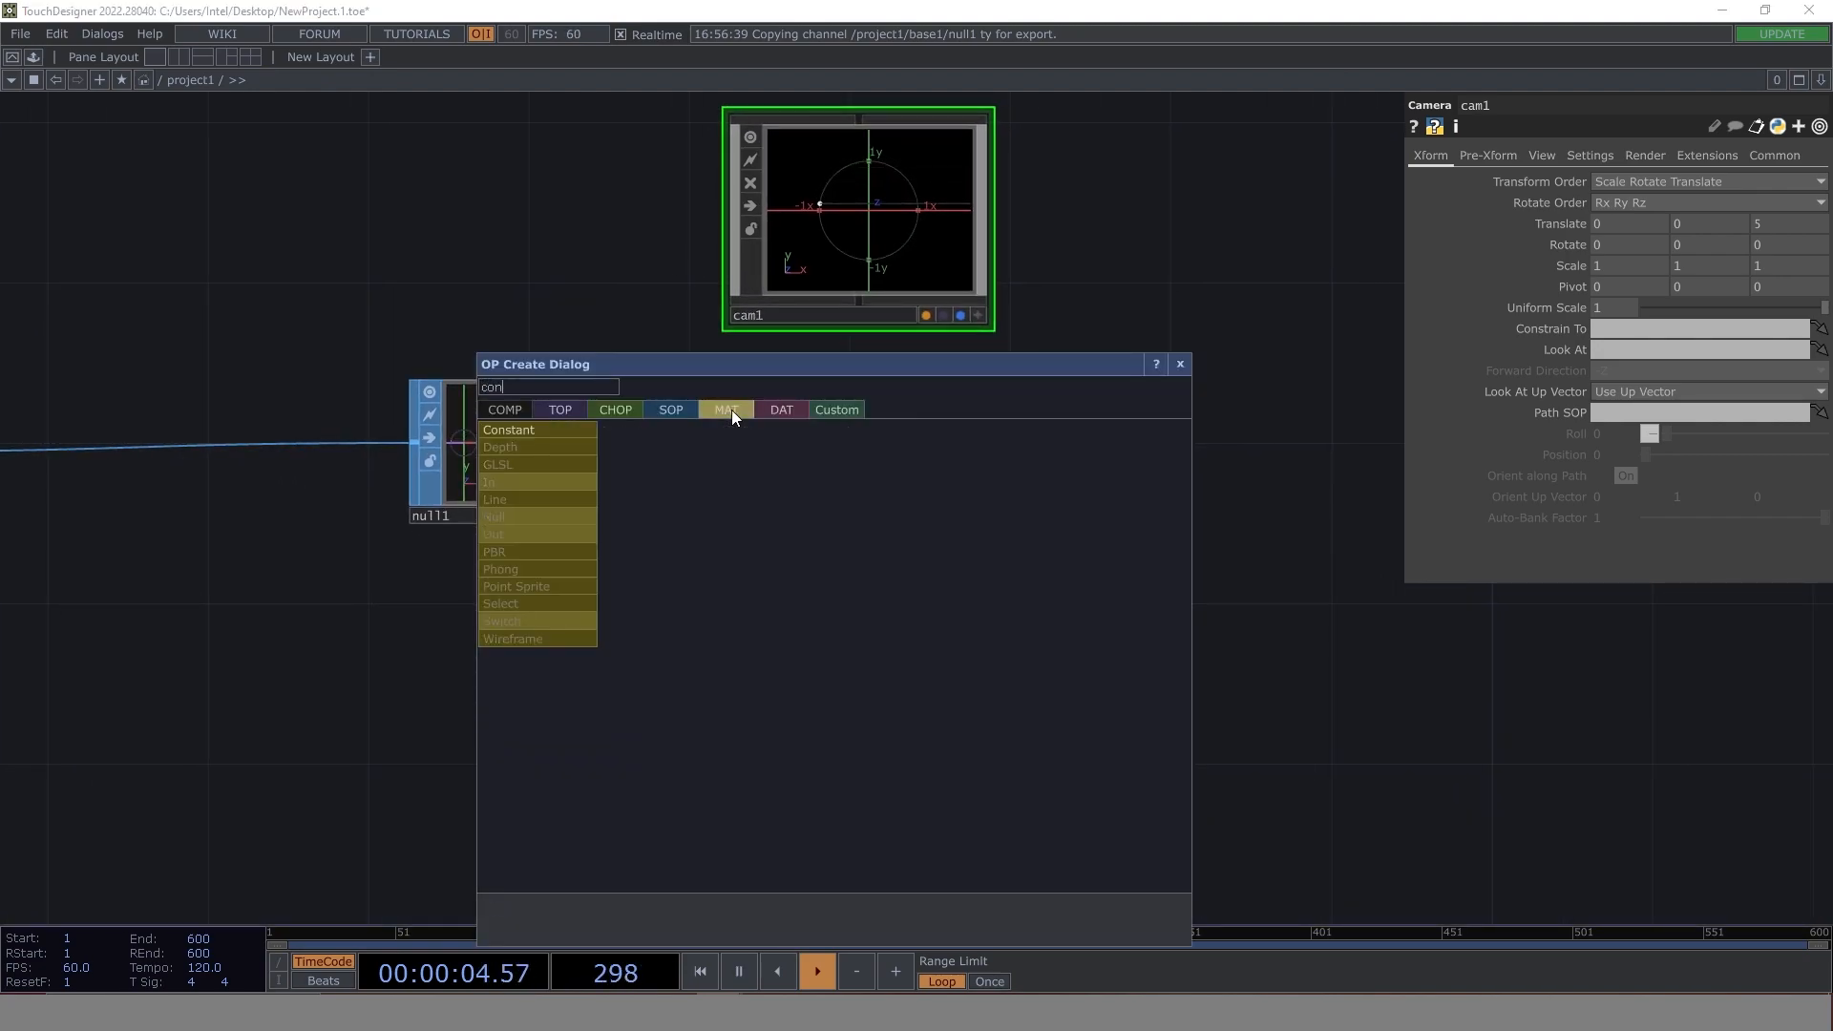
pyautogui.press('Return')
pyautogui.click(825, 689)
pyautogui.moveTo(825, 689); pyautogui.dragTo(827, 441)
pyautogui.click(915, 443)
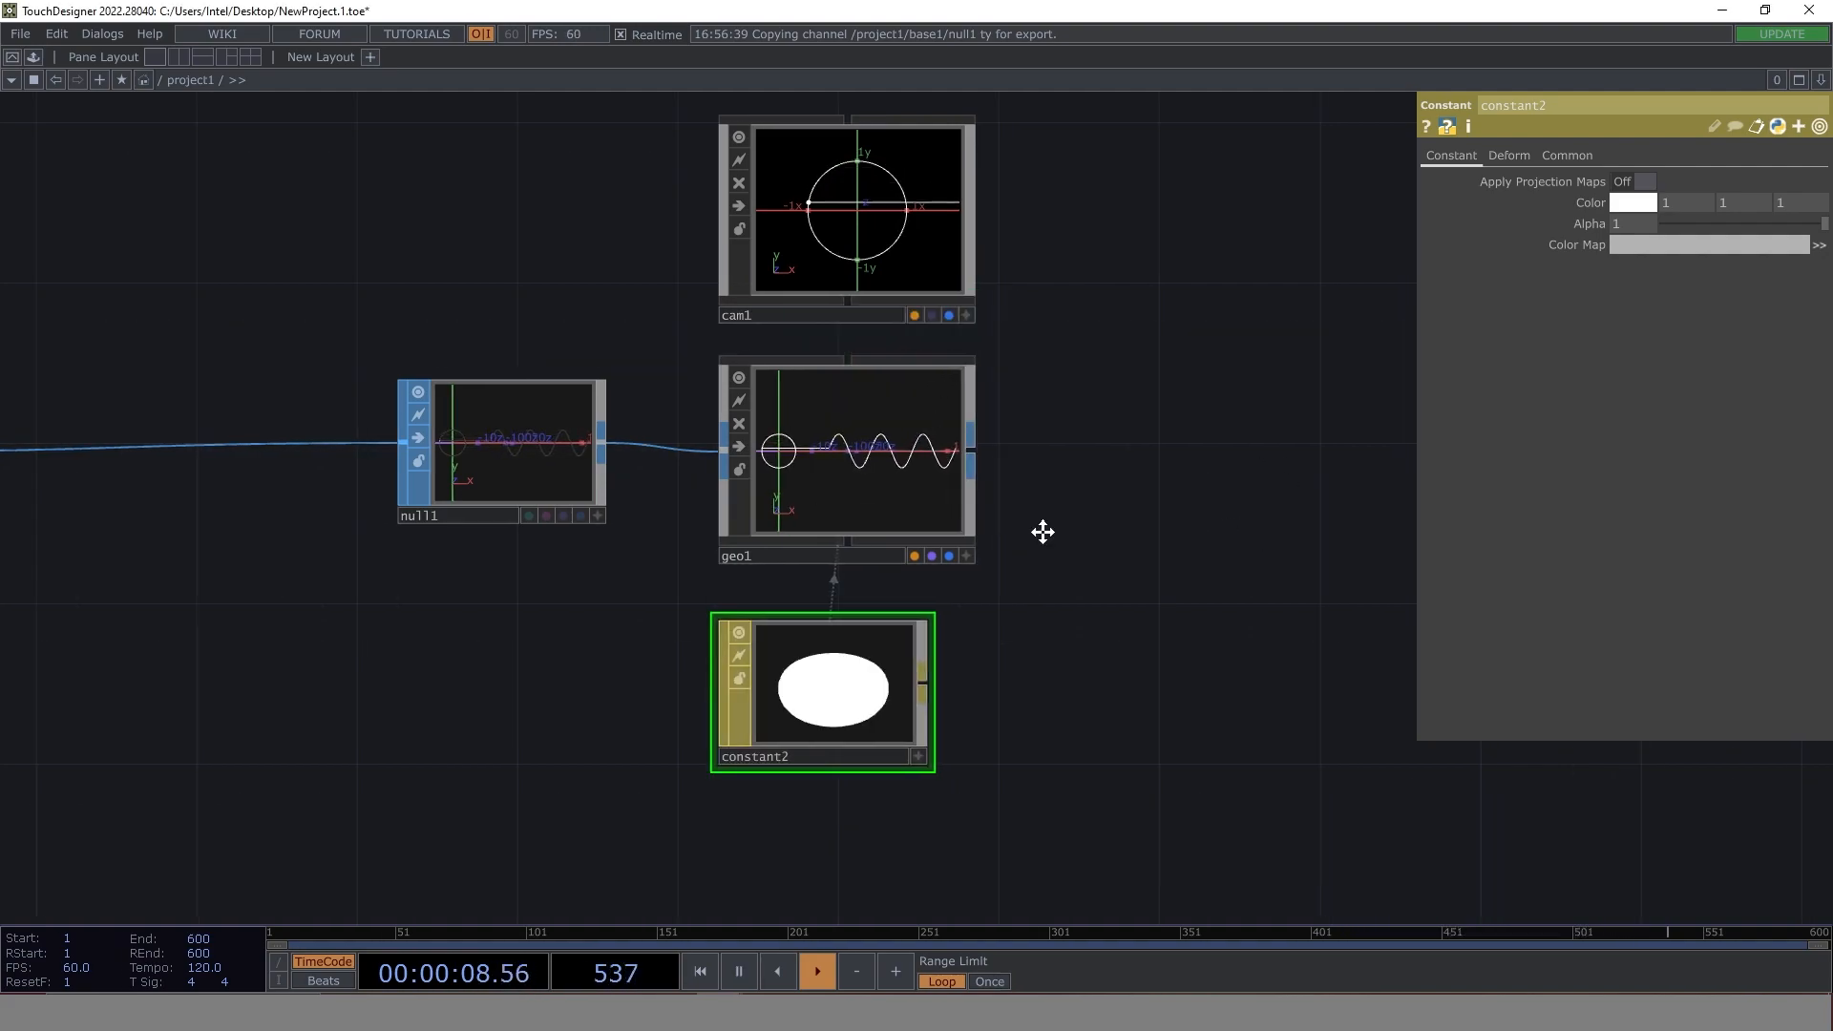
# - Add a Render TOP beyond the camera and geometry, chained to a Null TOP and an RGB Key TOP
pyautogui.moveTo(1111, 440); pyautogui.dragTo(771, 443)
pyautogui.press('Tab')
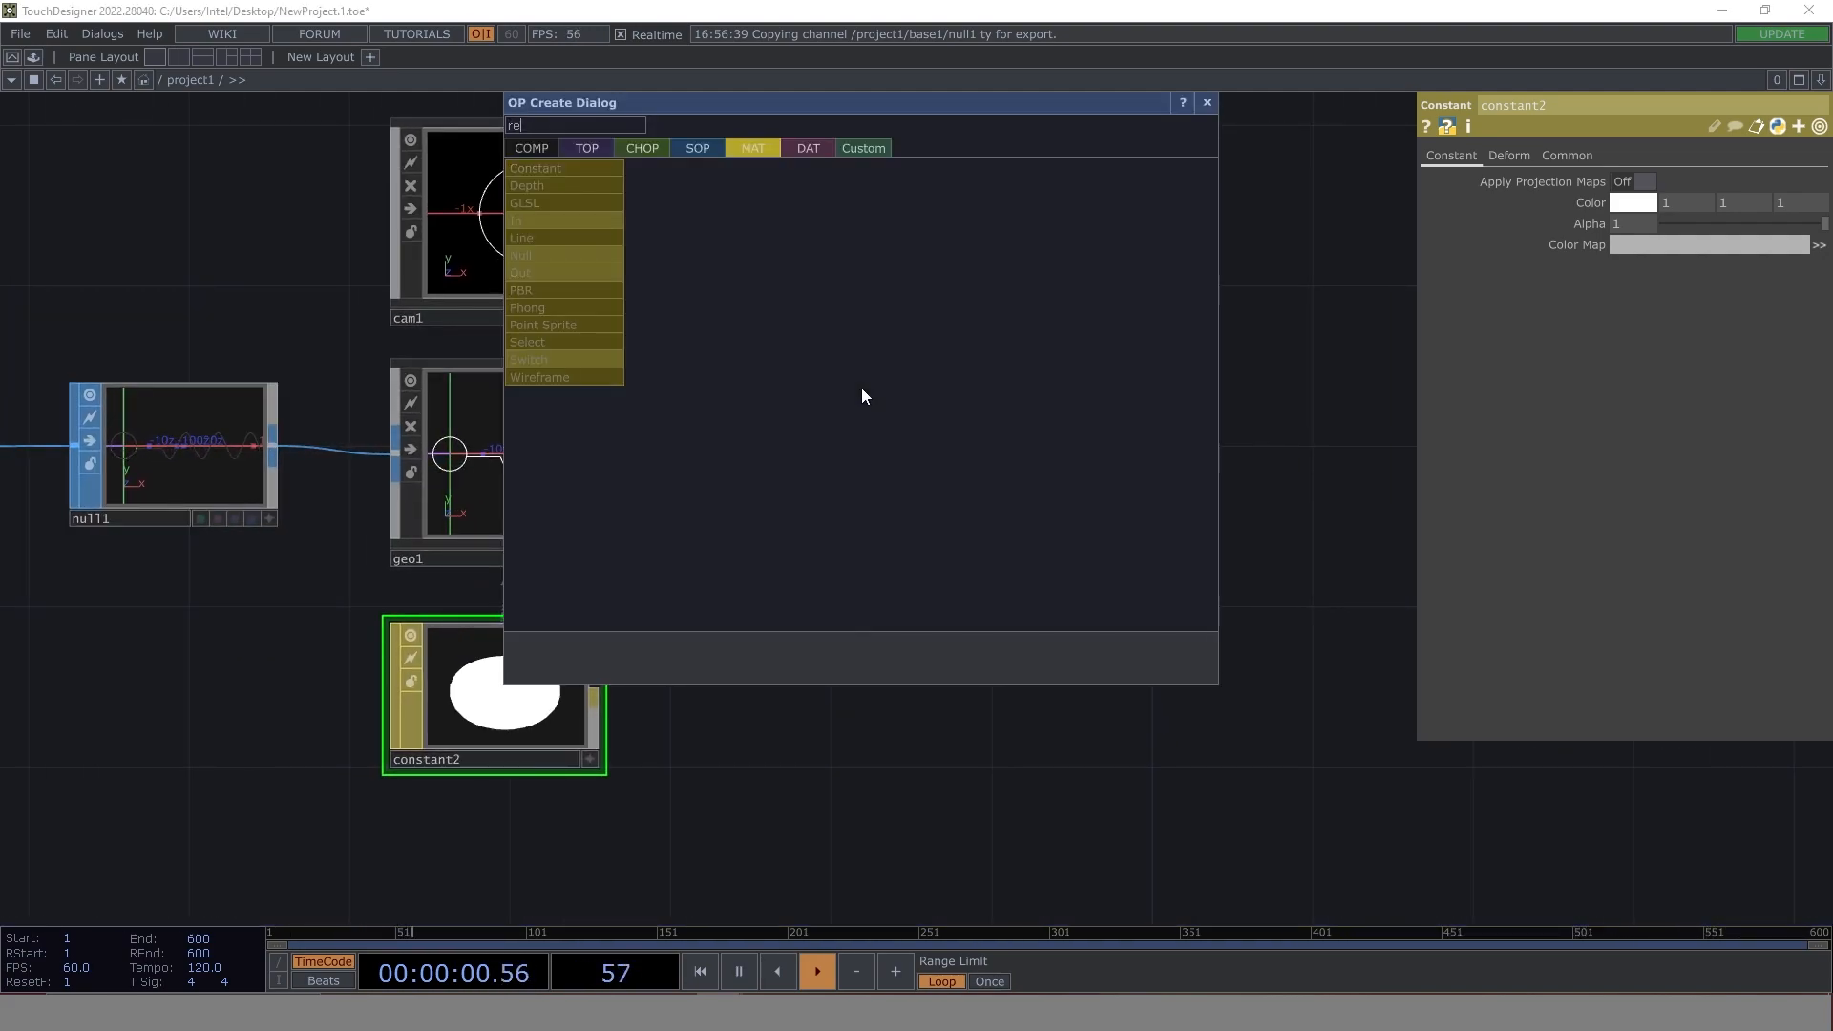
pyautogui.click(592, 149)
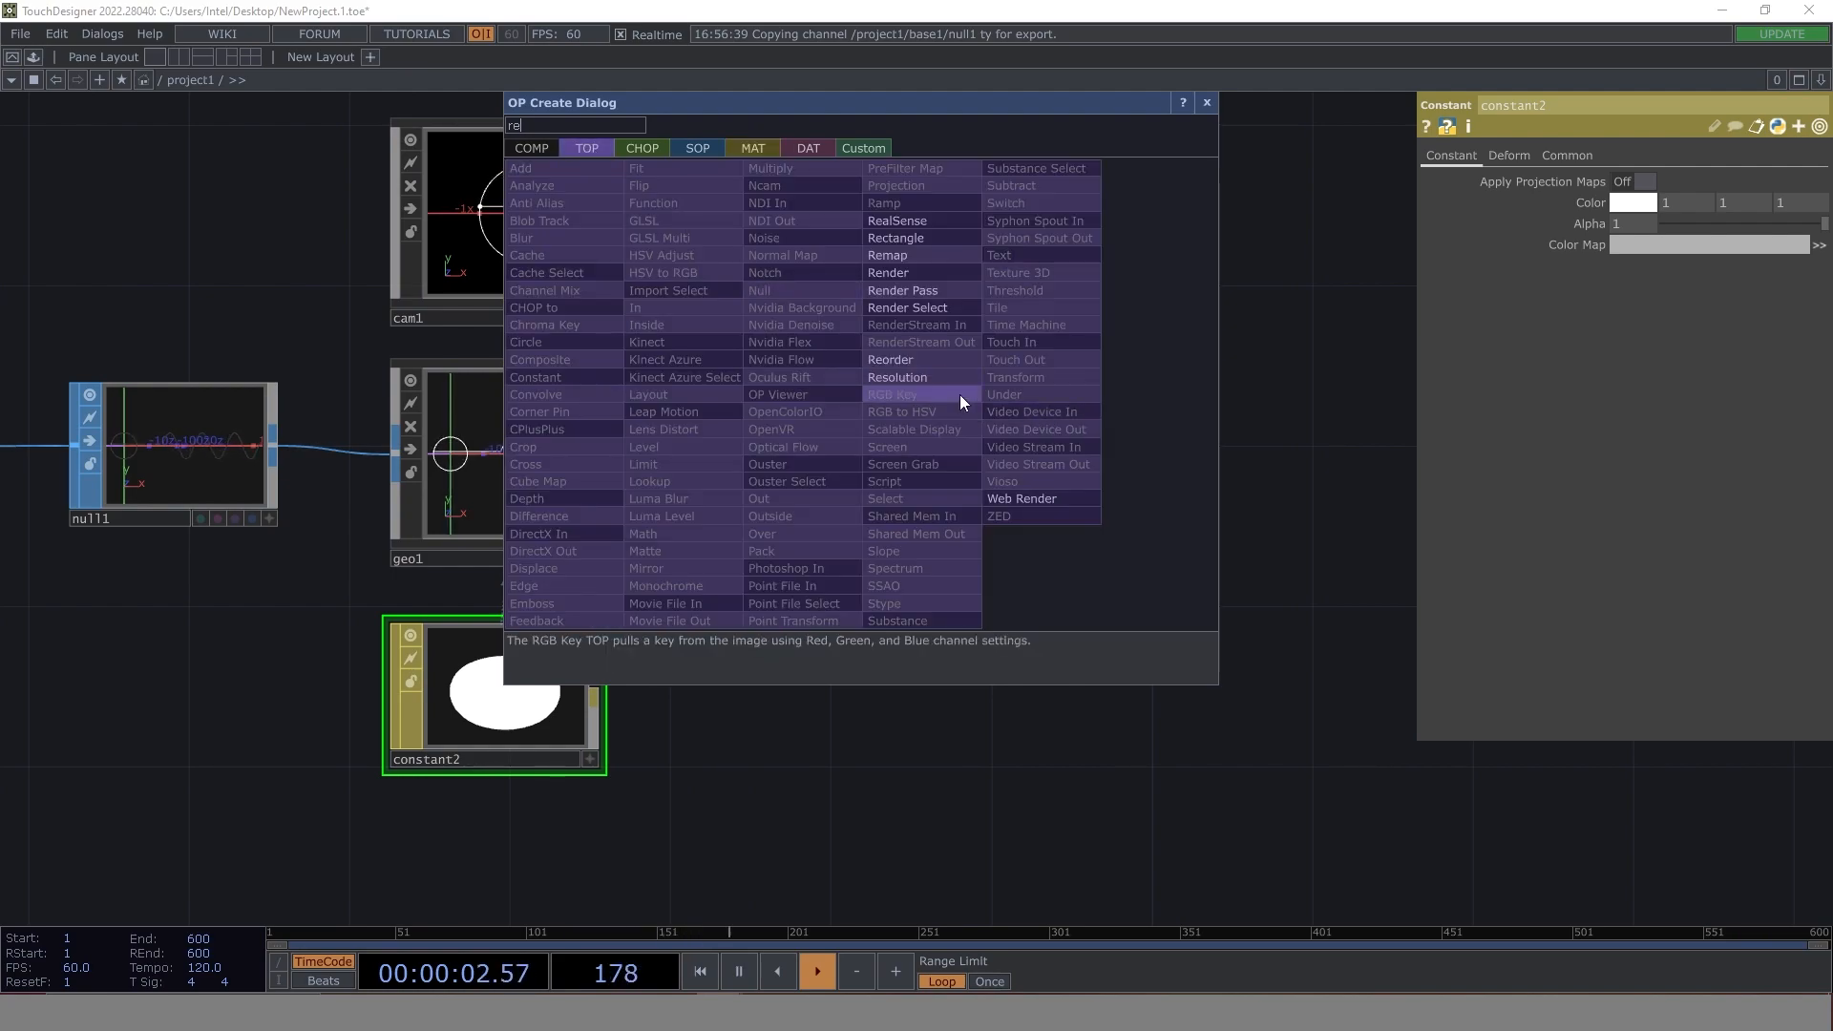
pyautogui.click(925, 272)
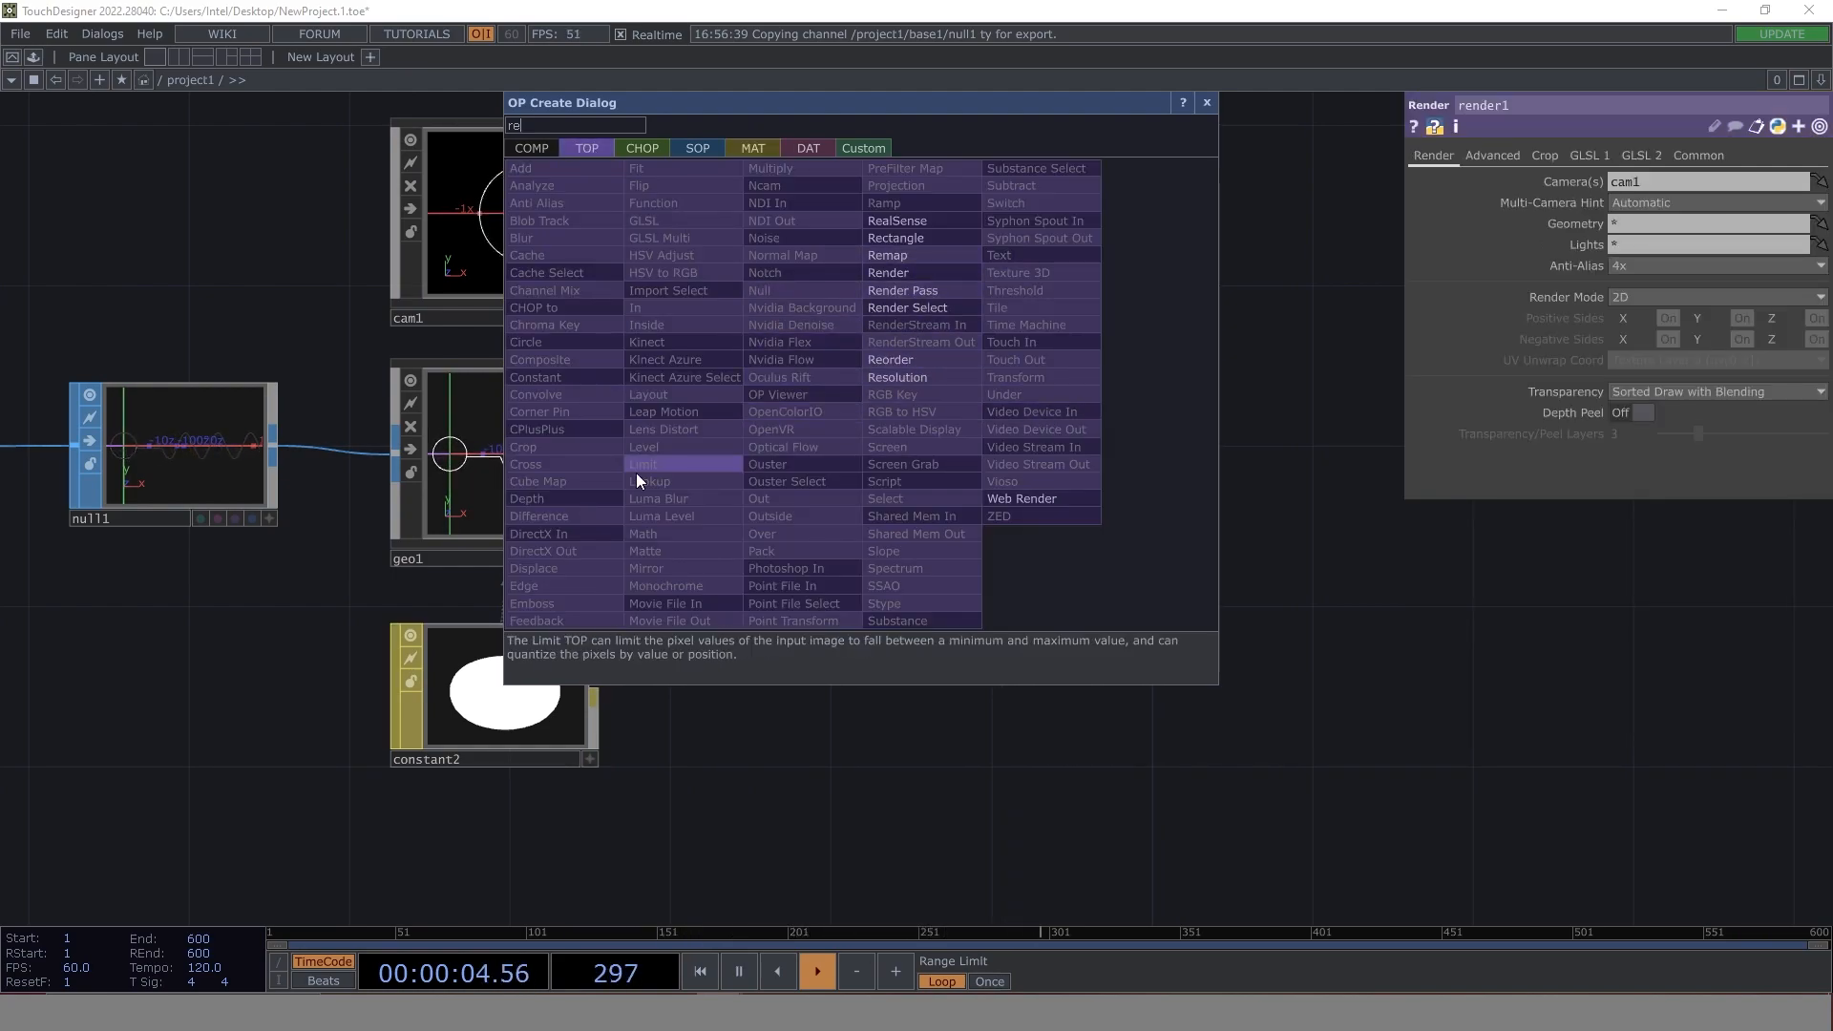
pyautogui.click(785, 289)
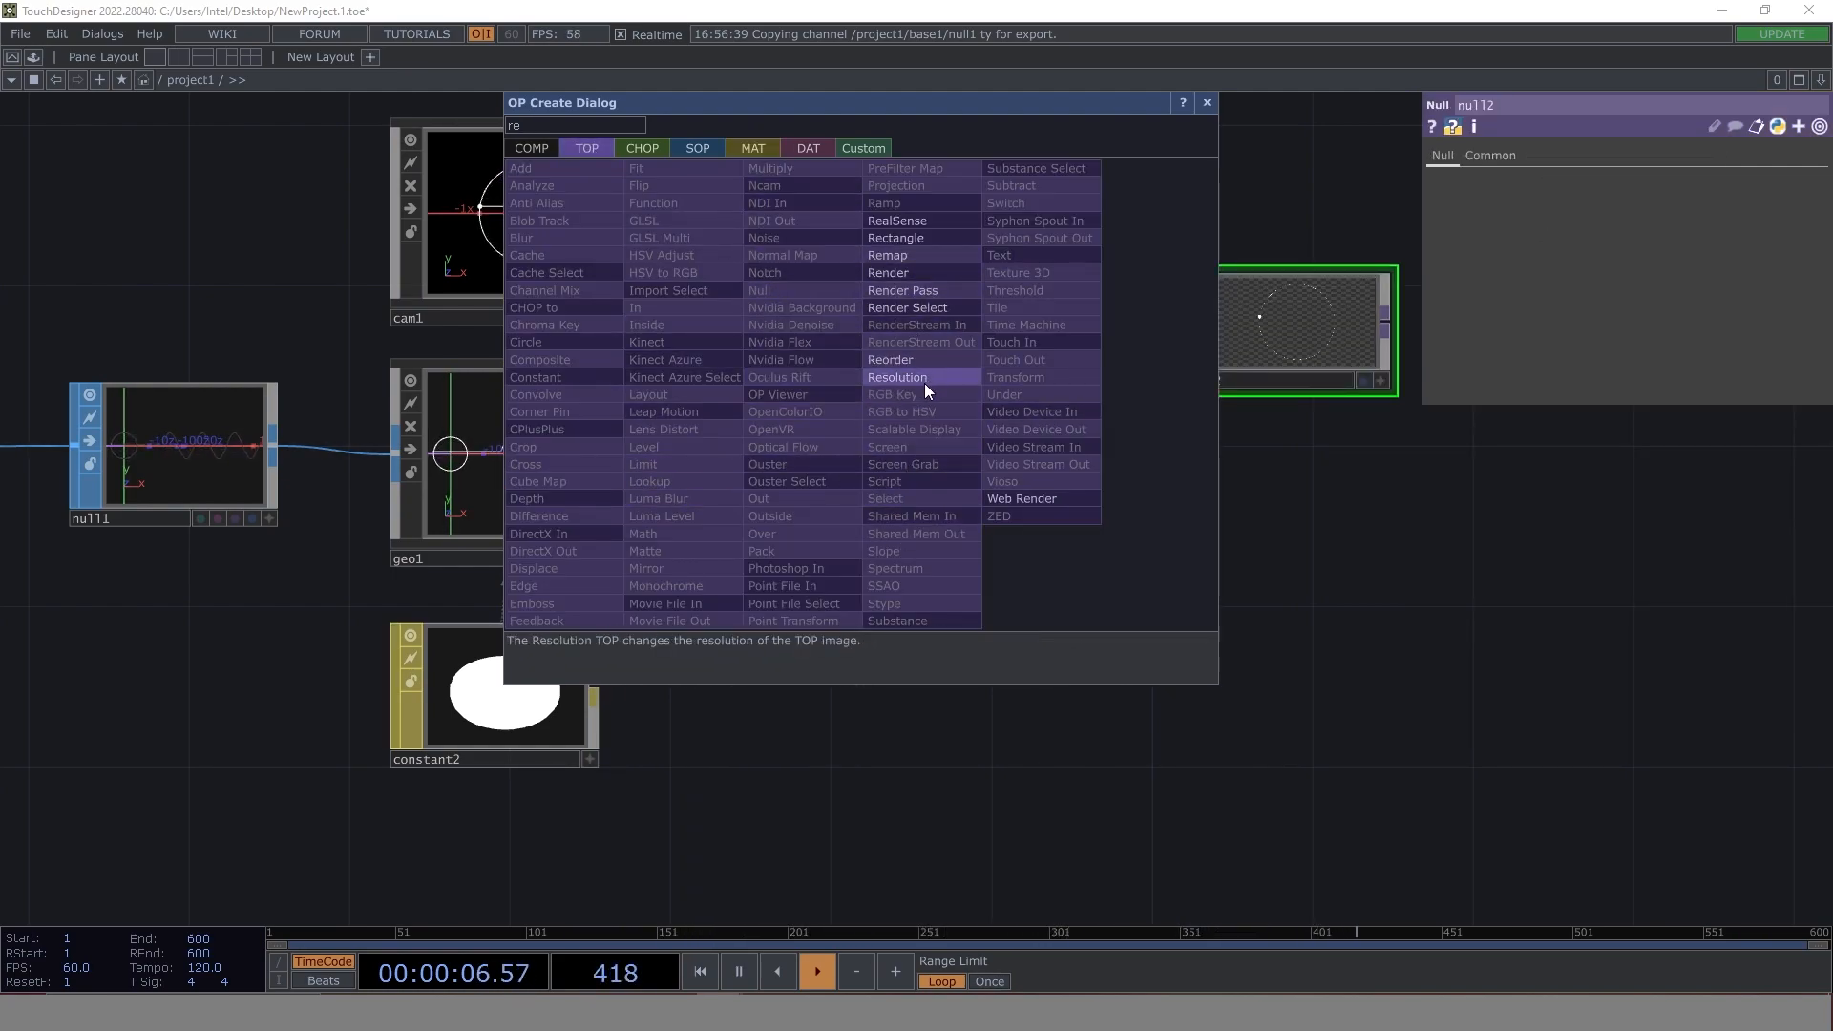
pyautogui.click(900, 389)
pyautogui.click(1212, 104)
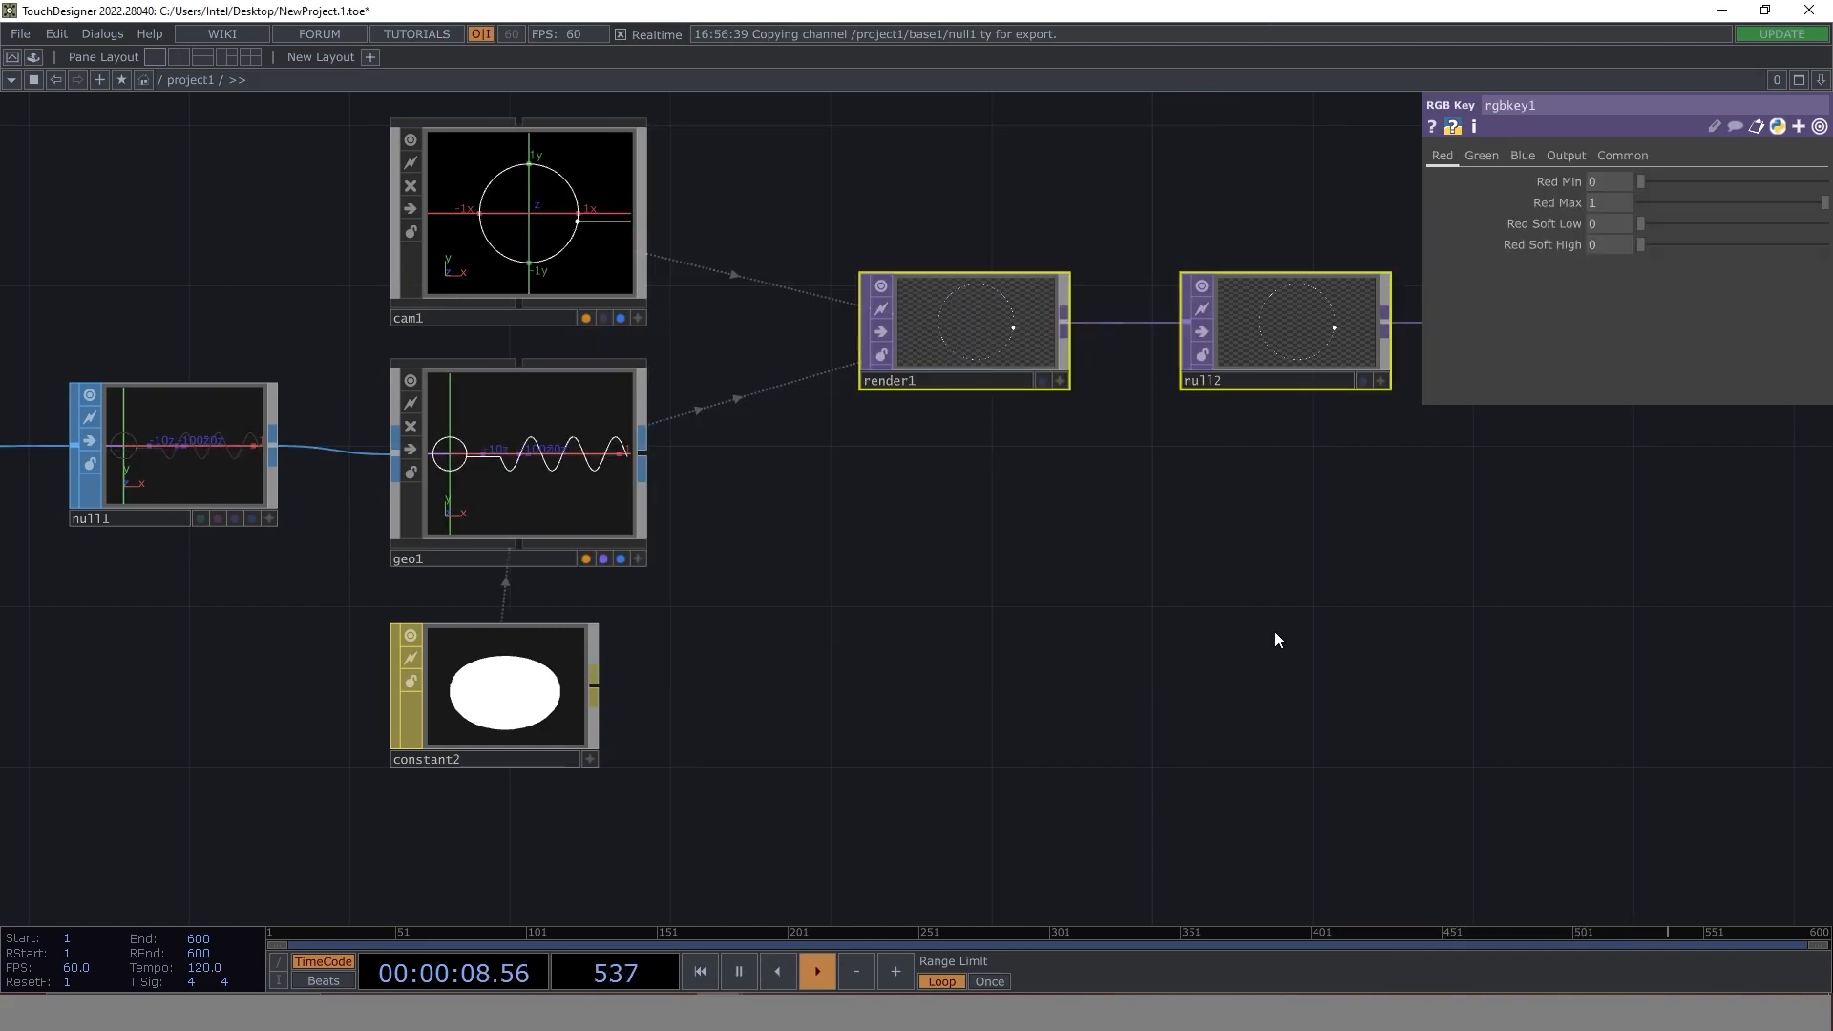
# - Display rgbkey1's output as the background of the network
pyautogui.moveTo(1562, 660); pyautogui.dragTo(898, 647)
pyautogui.click(998, 368)
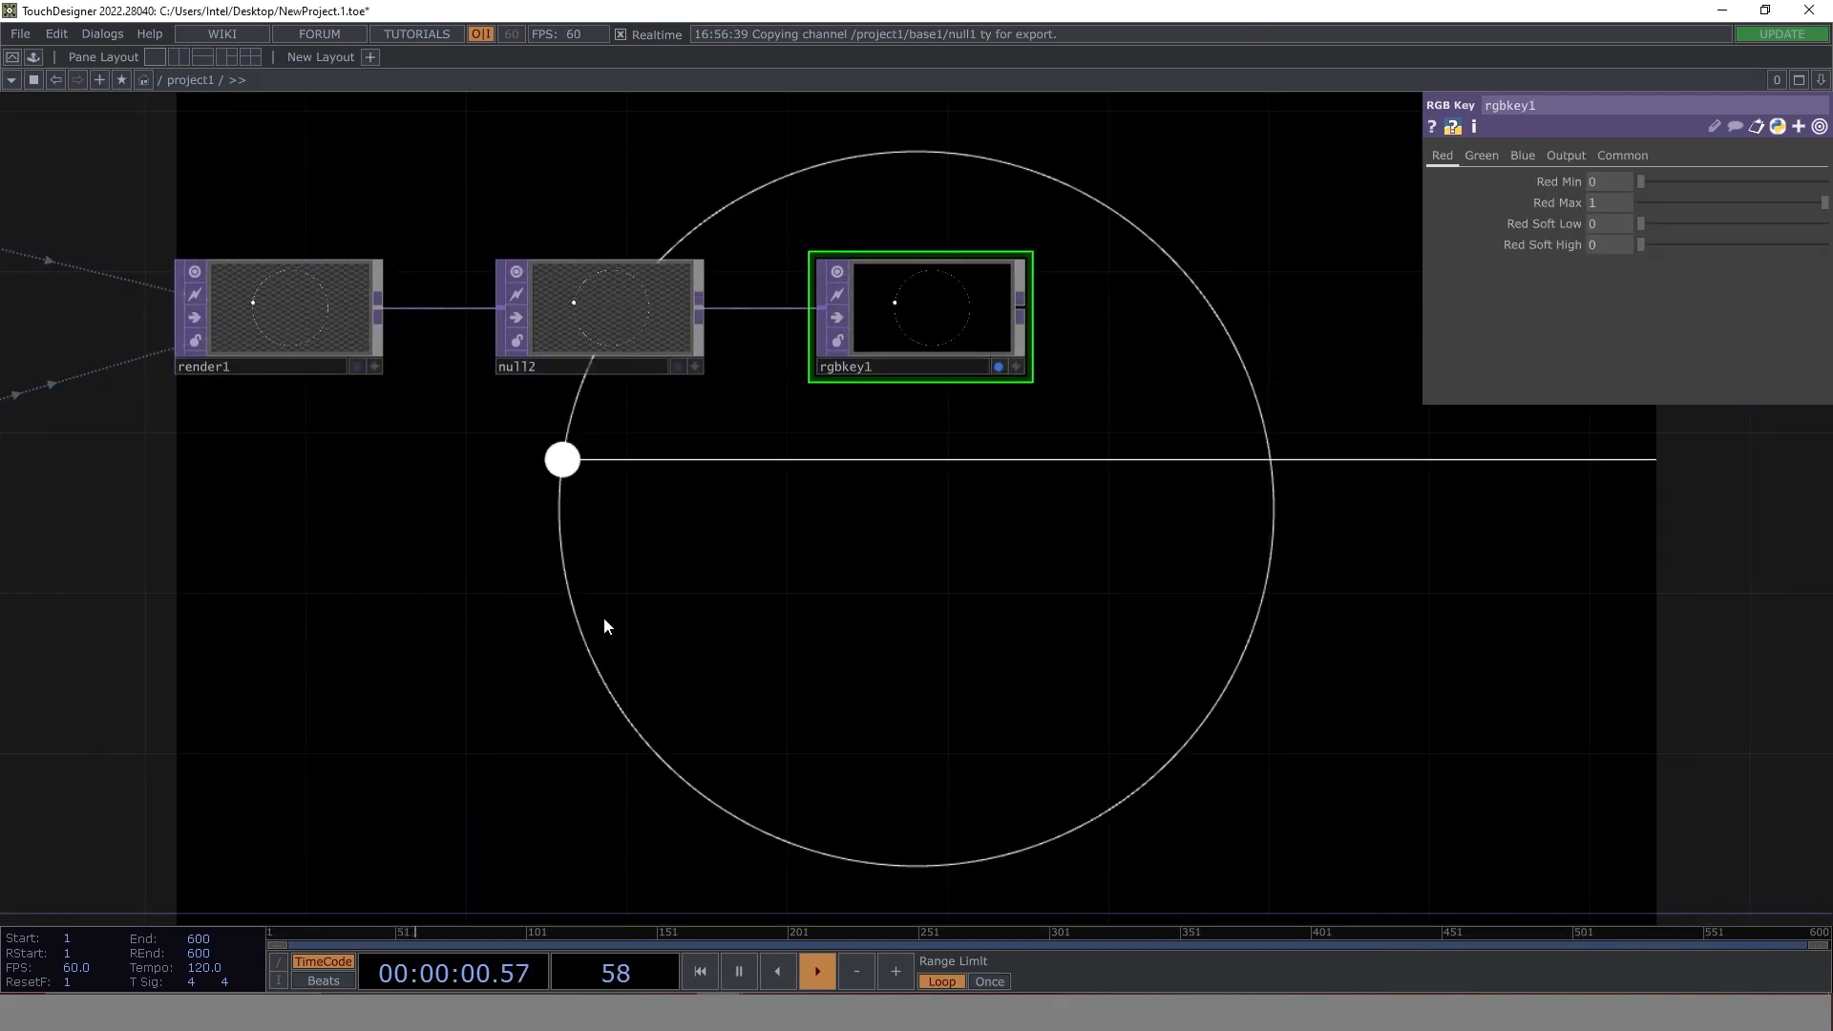
pyautogui.moveTo(607, 627); pyautogui.dragTo(1222, 592)
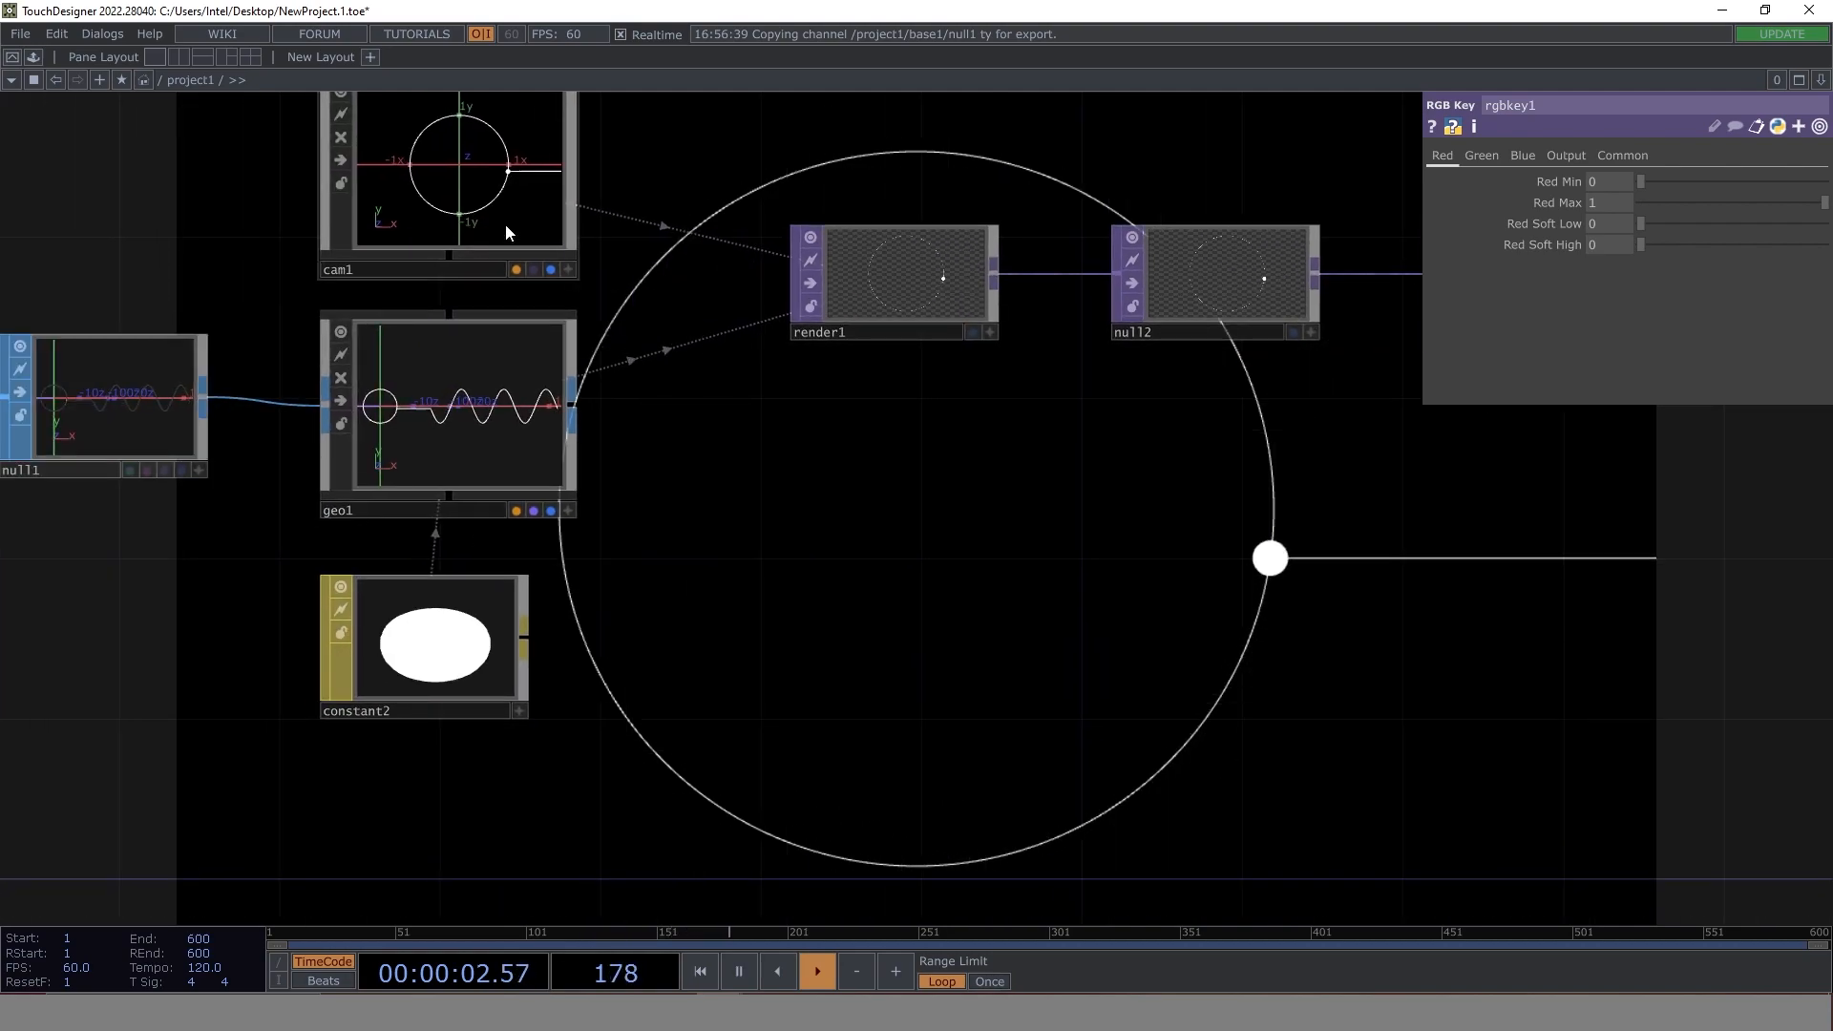
# - Move cam1 back by setting its Translate Z to 15
pyautogui.click(453, 181)
pyautogui.moveTo(1085, 515); pyautogui.dragTo(851, 744)
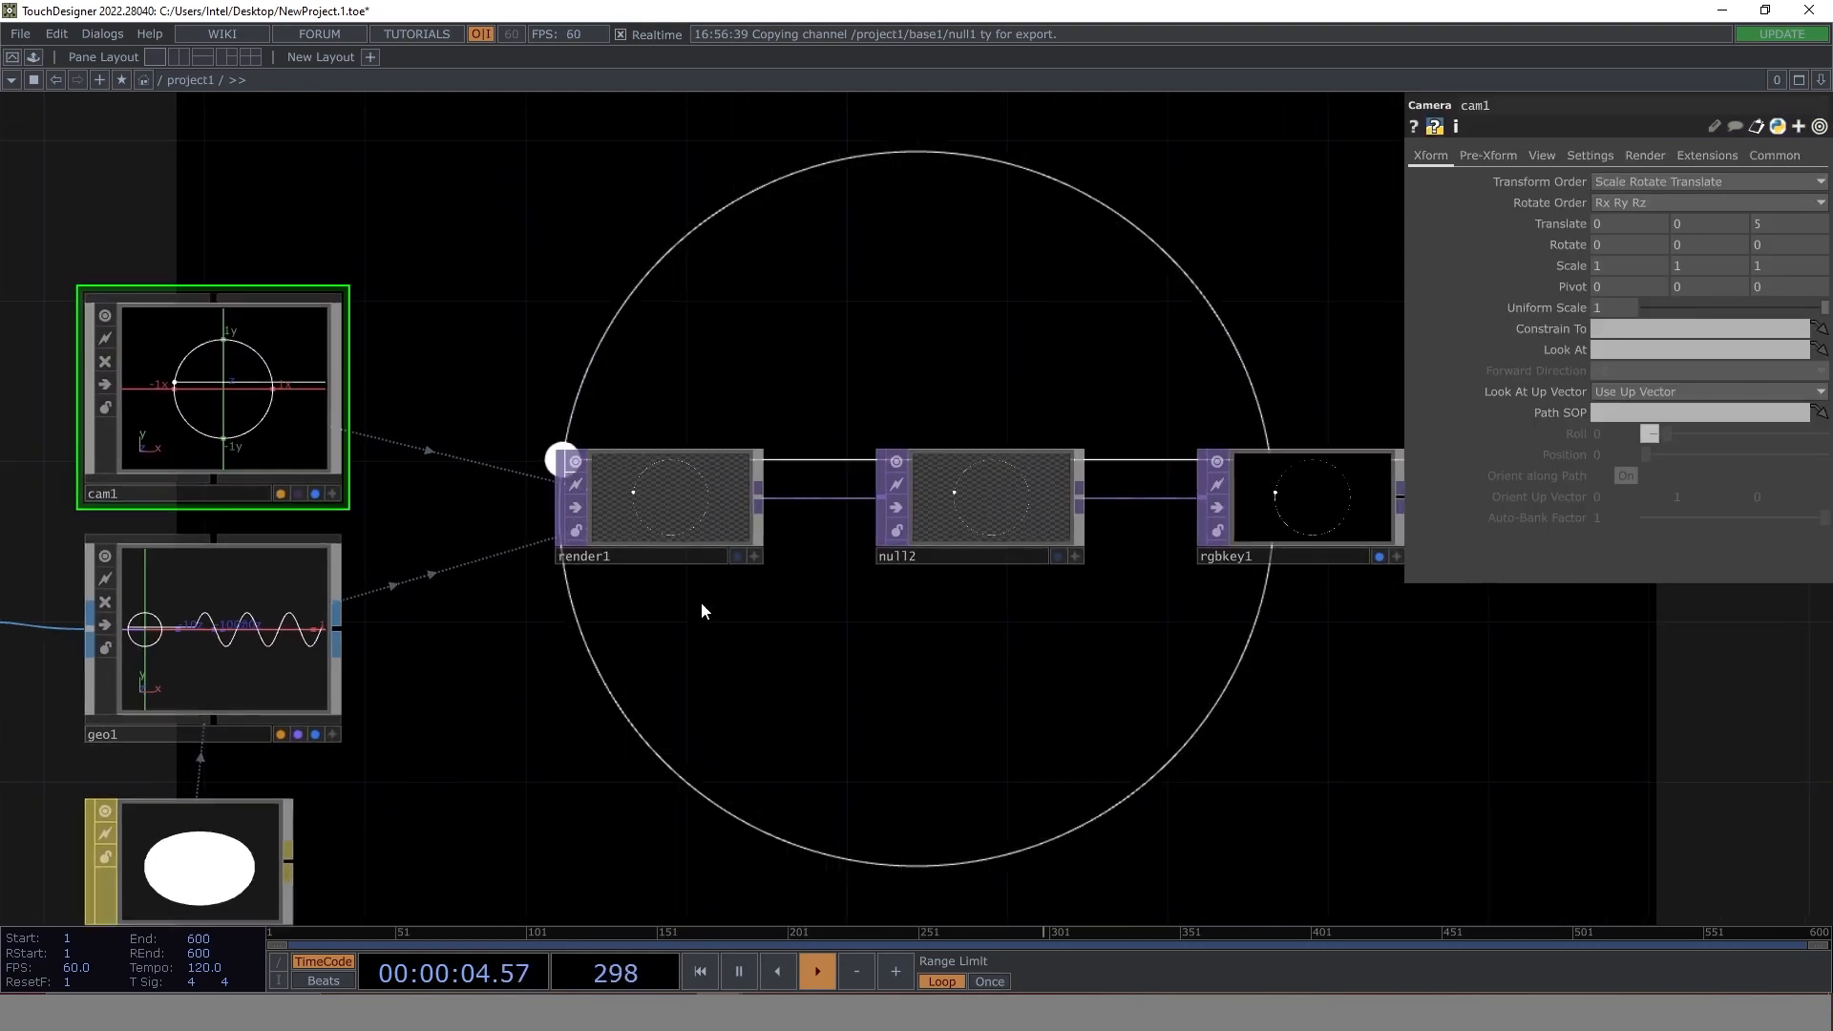
pyautogui.middleClick(1768, 224)
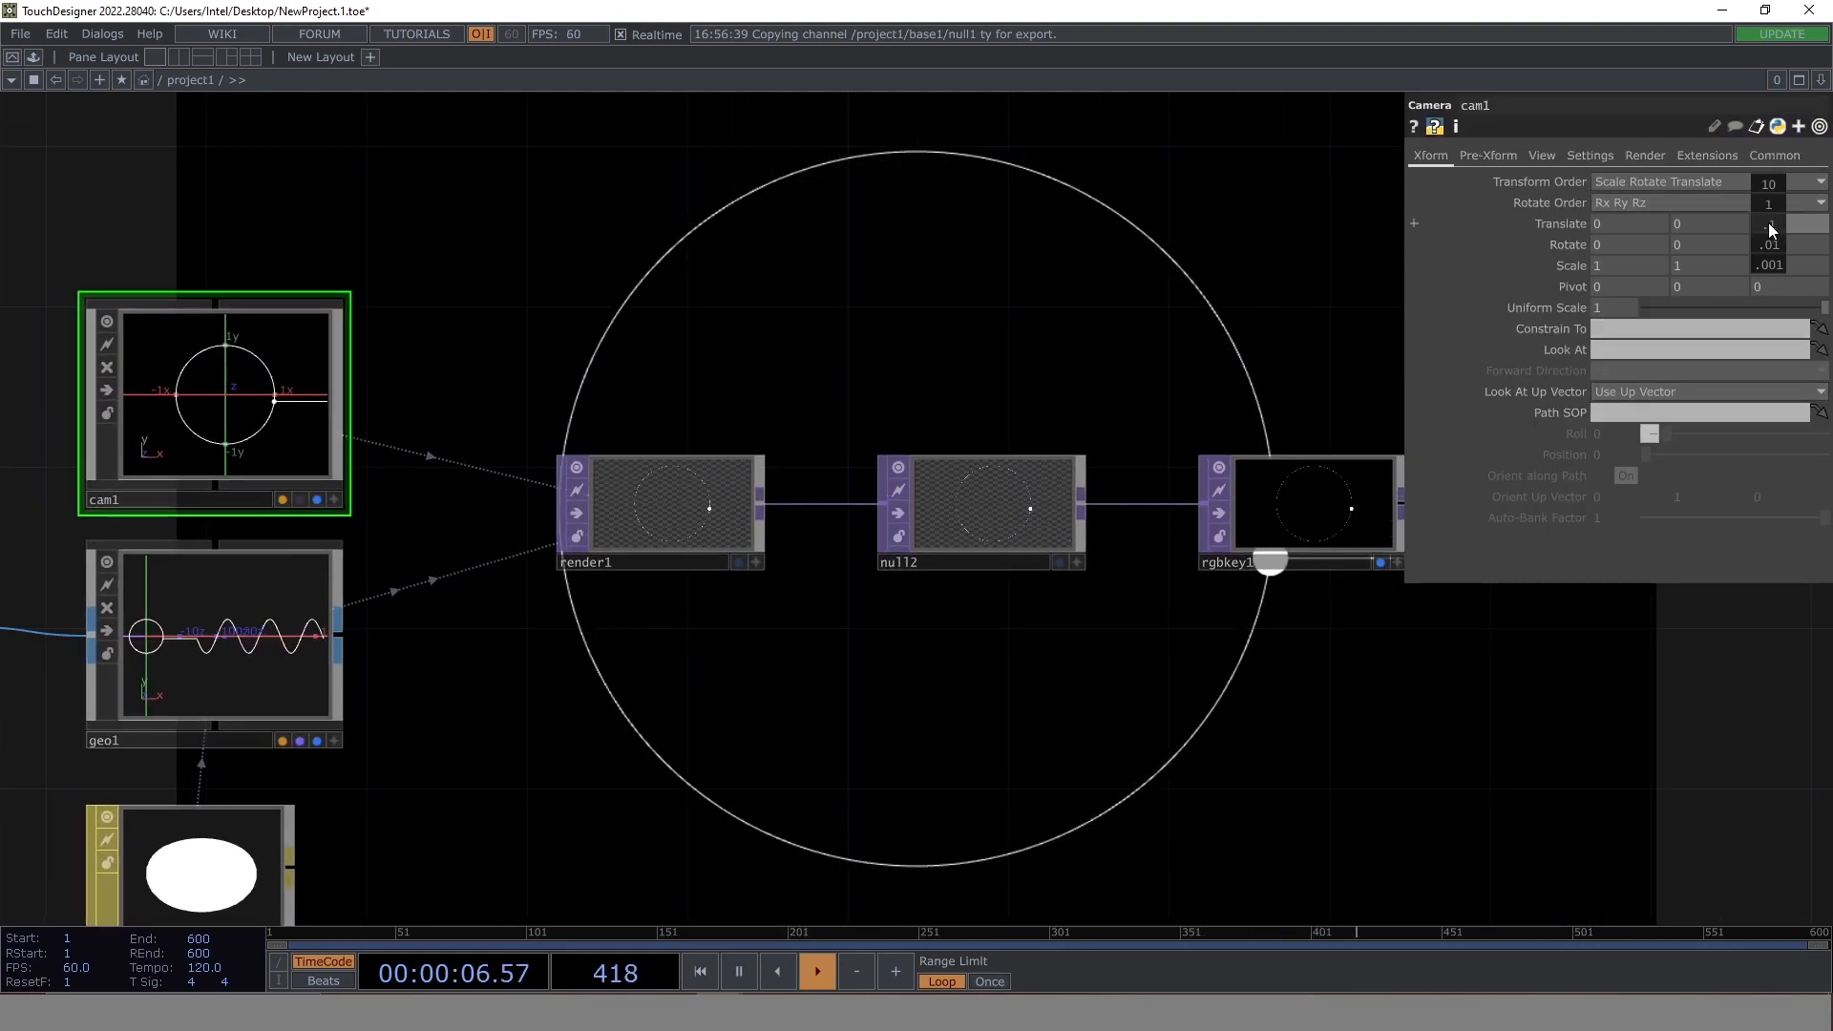
pyautogui.moveTo(1770, 204); pyautogui.dragTo(1733, 225, button='middle')
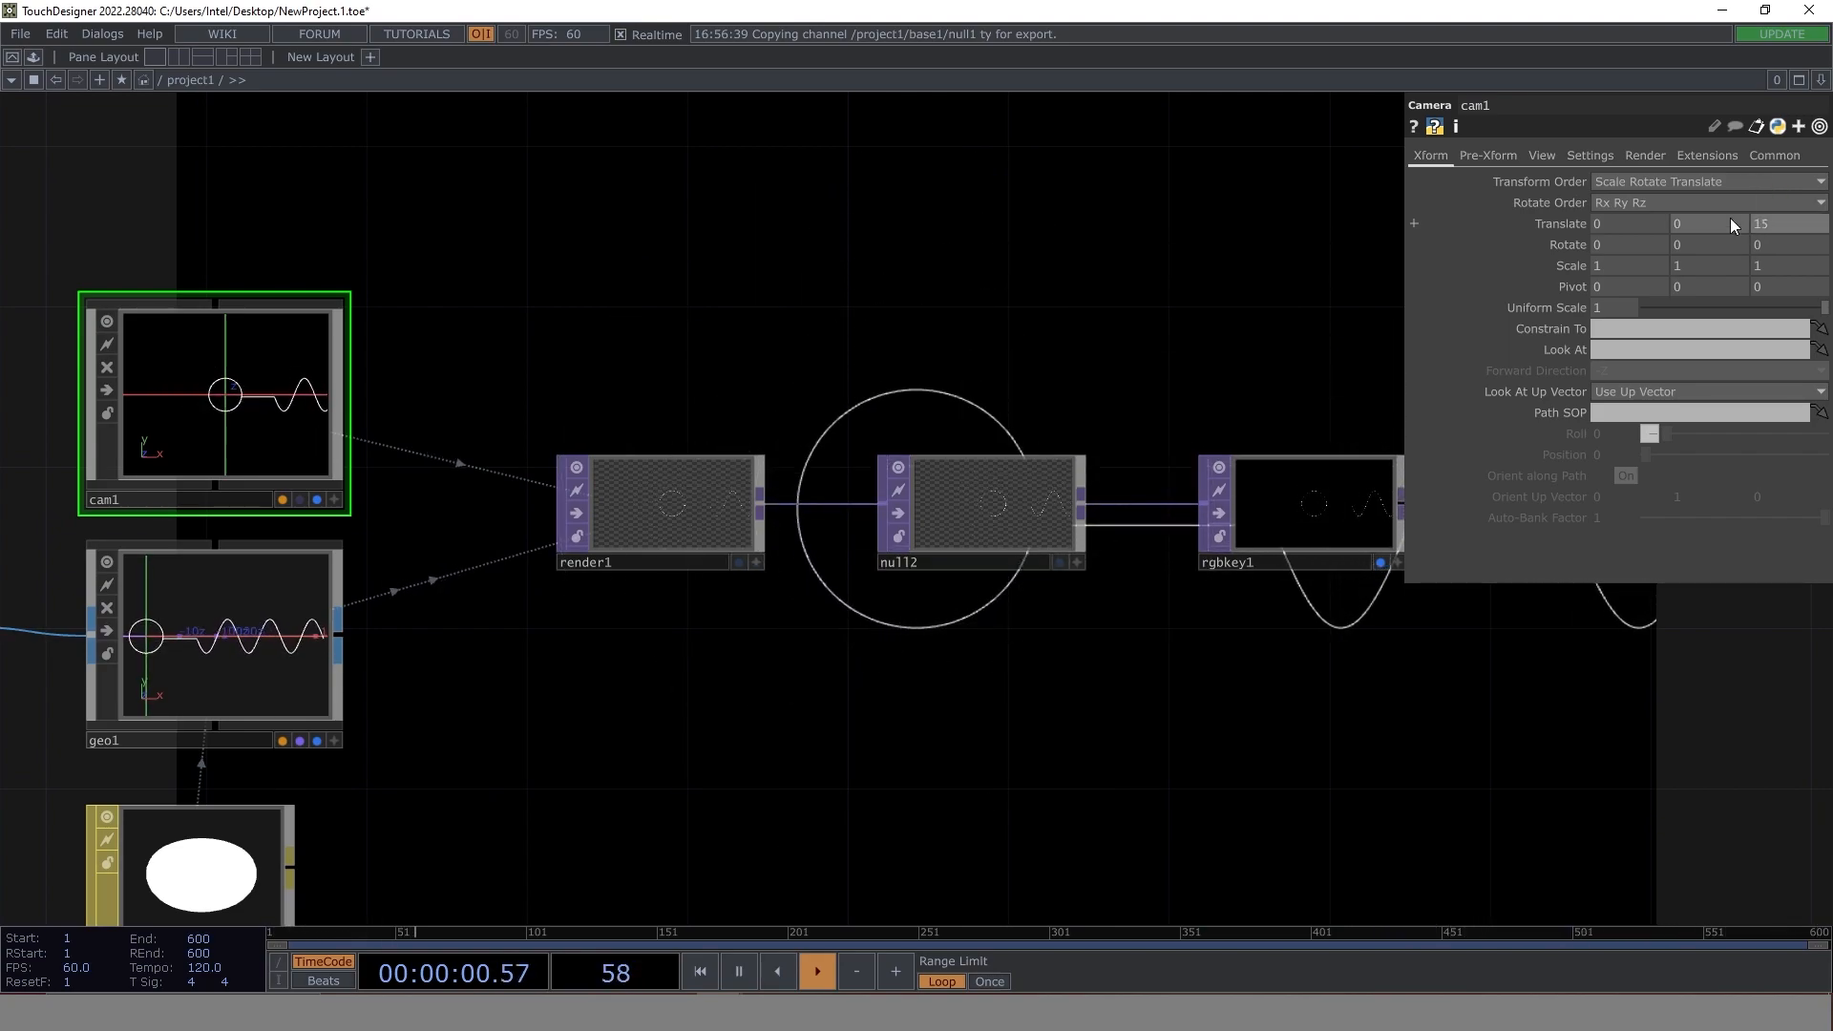
pyautogui.moveTo(1166, 738); pyautogui.dragTo(910, 865)
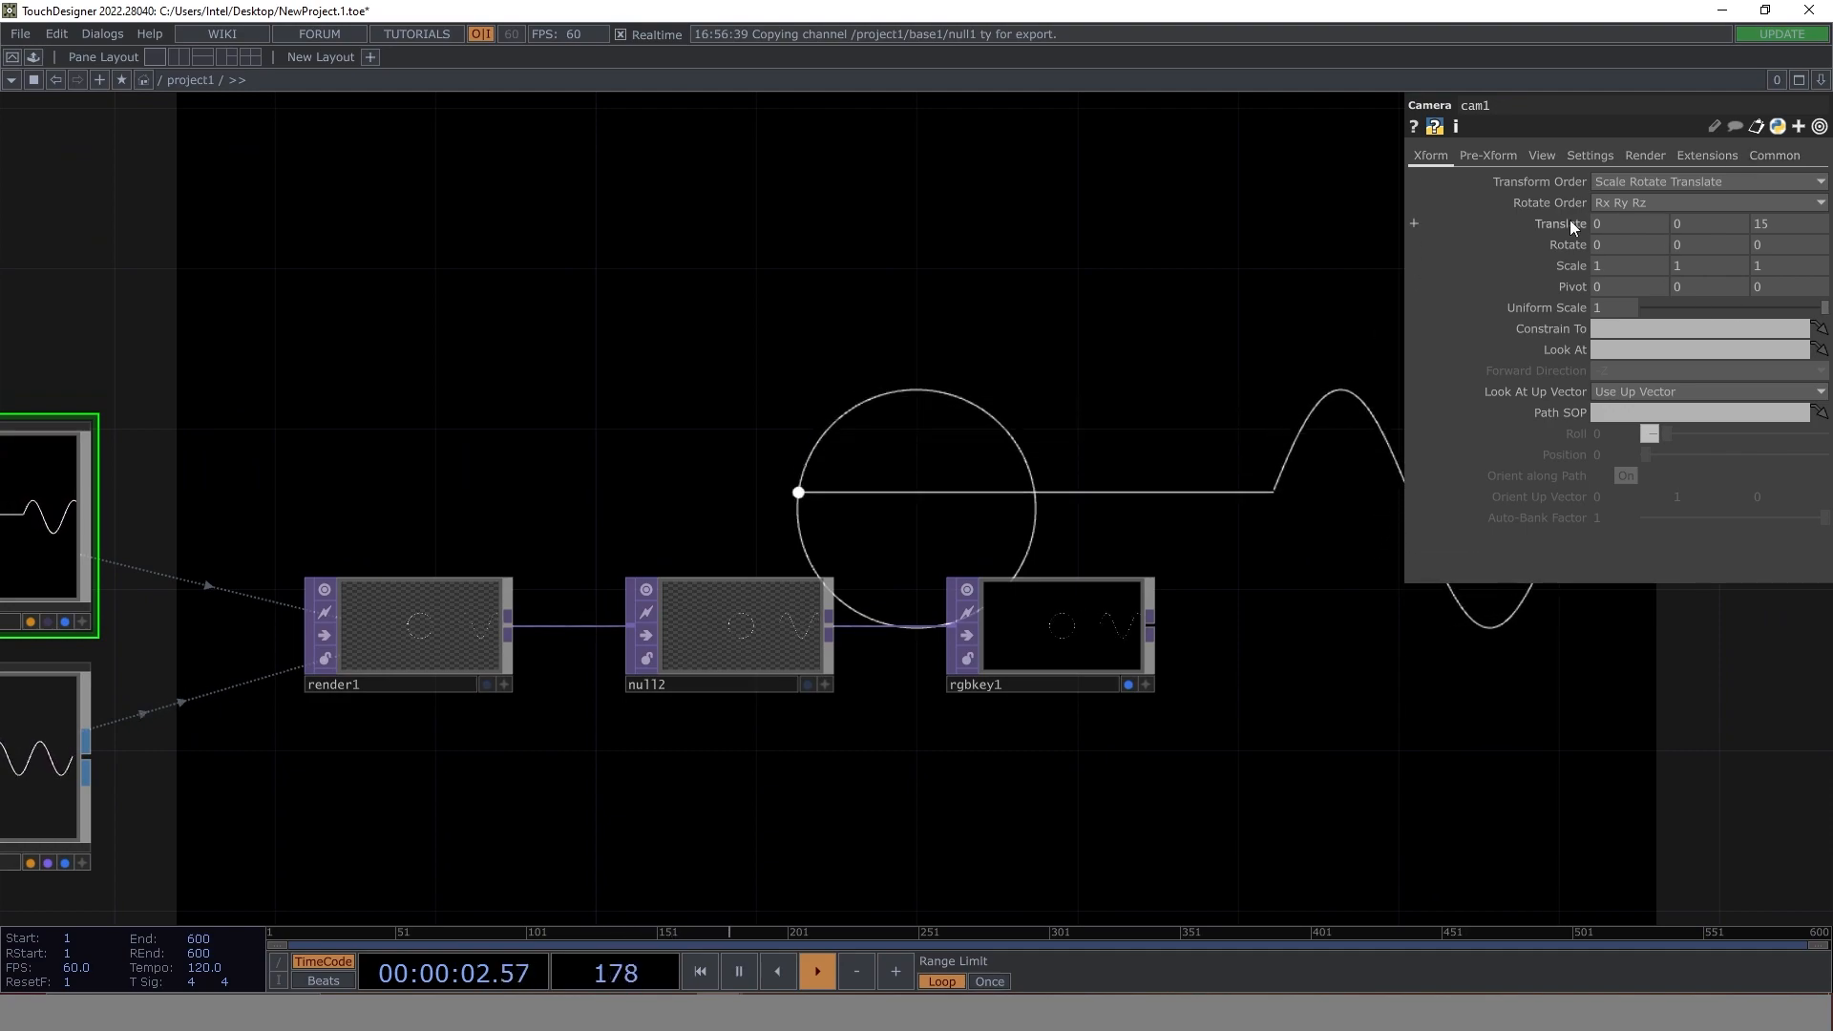
# - Set cam1's Translate X to 3 and hide the parameter display to leave the rendered backdrop unobstructed
pyautogui.moveTo(1619, 223)
pyautogui.mouseDown(button='middle')
pyautogui.moveTo(1619, 203)
pyautogui.moveTo(1581, 204)
pyautogui.moveTo(1623, 188)
pyautogui.mouseUp(button='middle')
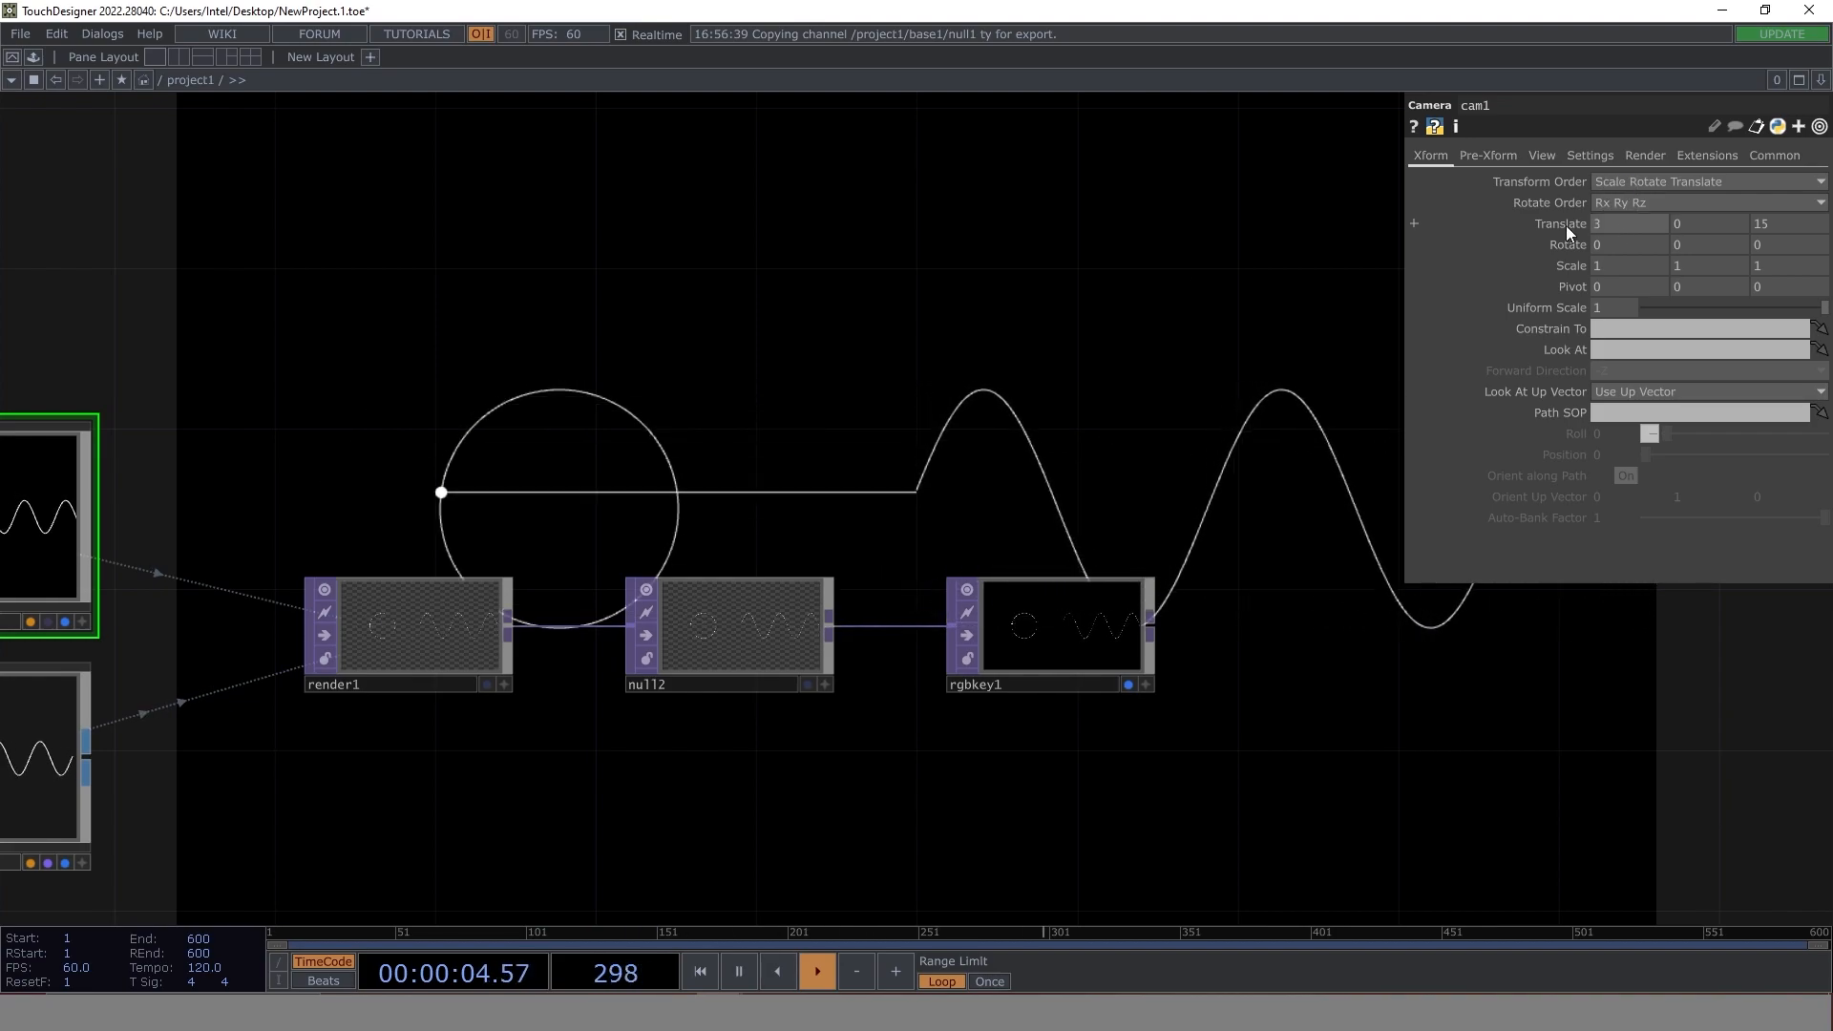
pyautogui.moveTo(714, 864); pyautogui.dragTo(605, 380)
pyautogui.moveTo(704, 374); pyautogui.dragTo(703, 567, button='middle')
pyautogui.moveTo(570, 582); pyautogui.dragTo(485, 665)
pyautogui.moveTo(916, 621); pyautogui.dragTo(752, 349)
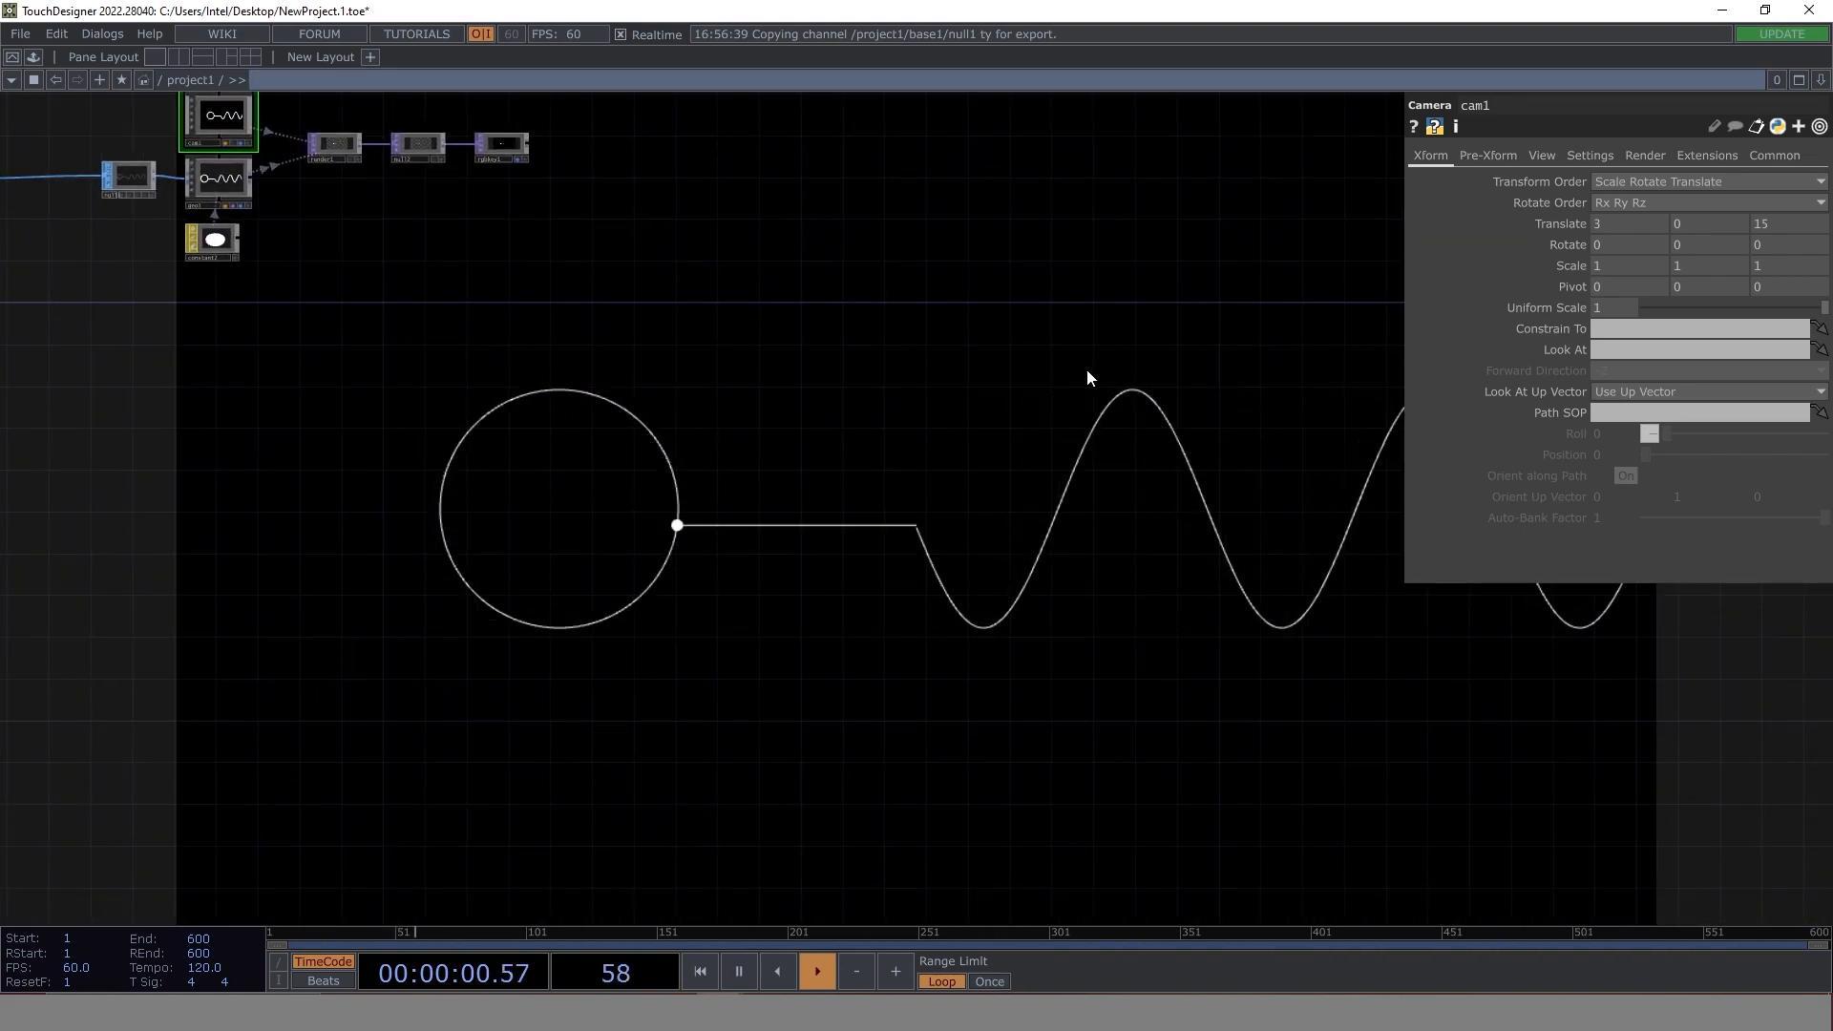
pyautogui.press('p')
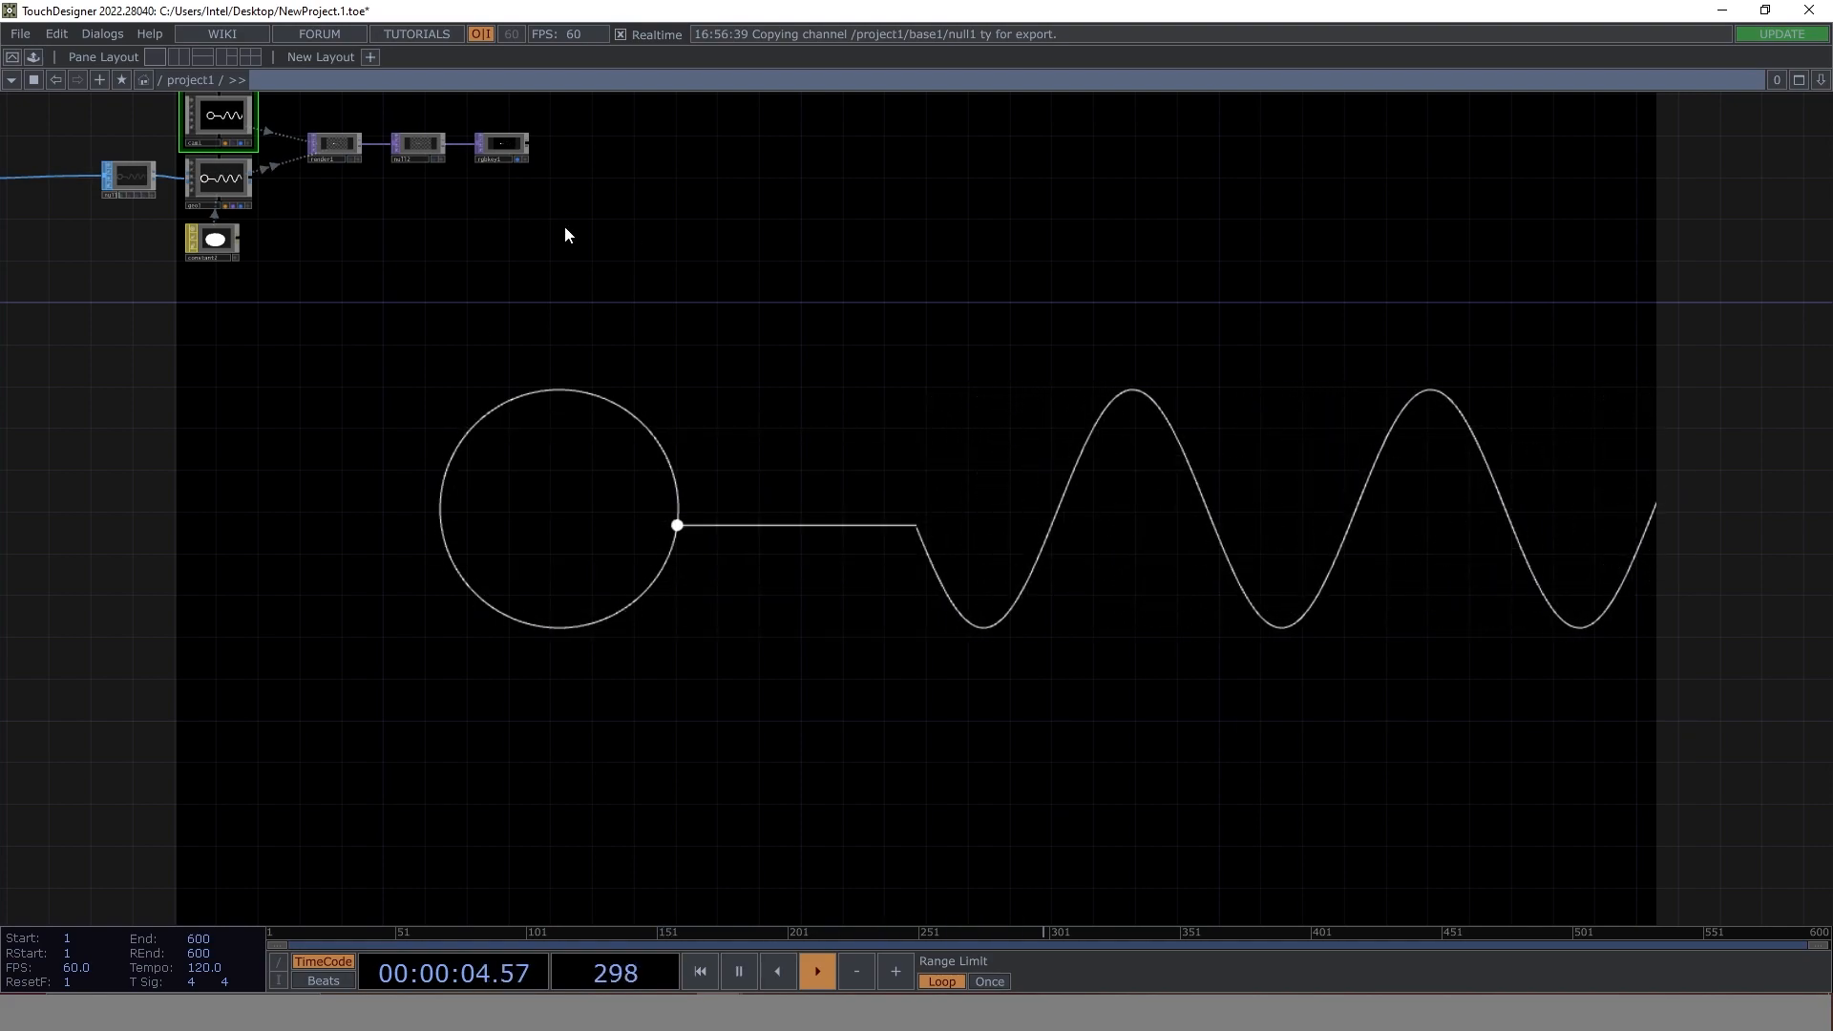
# - Duplicate the base1 component and place the copy directly below the original
pyautogui.moveTo(299, 438); pyautogui.dragTo(1021, 557)
pyautogui.scroll(7, 643, 304)
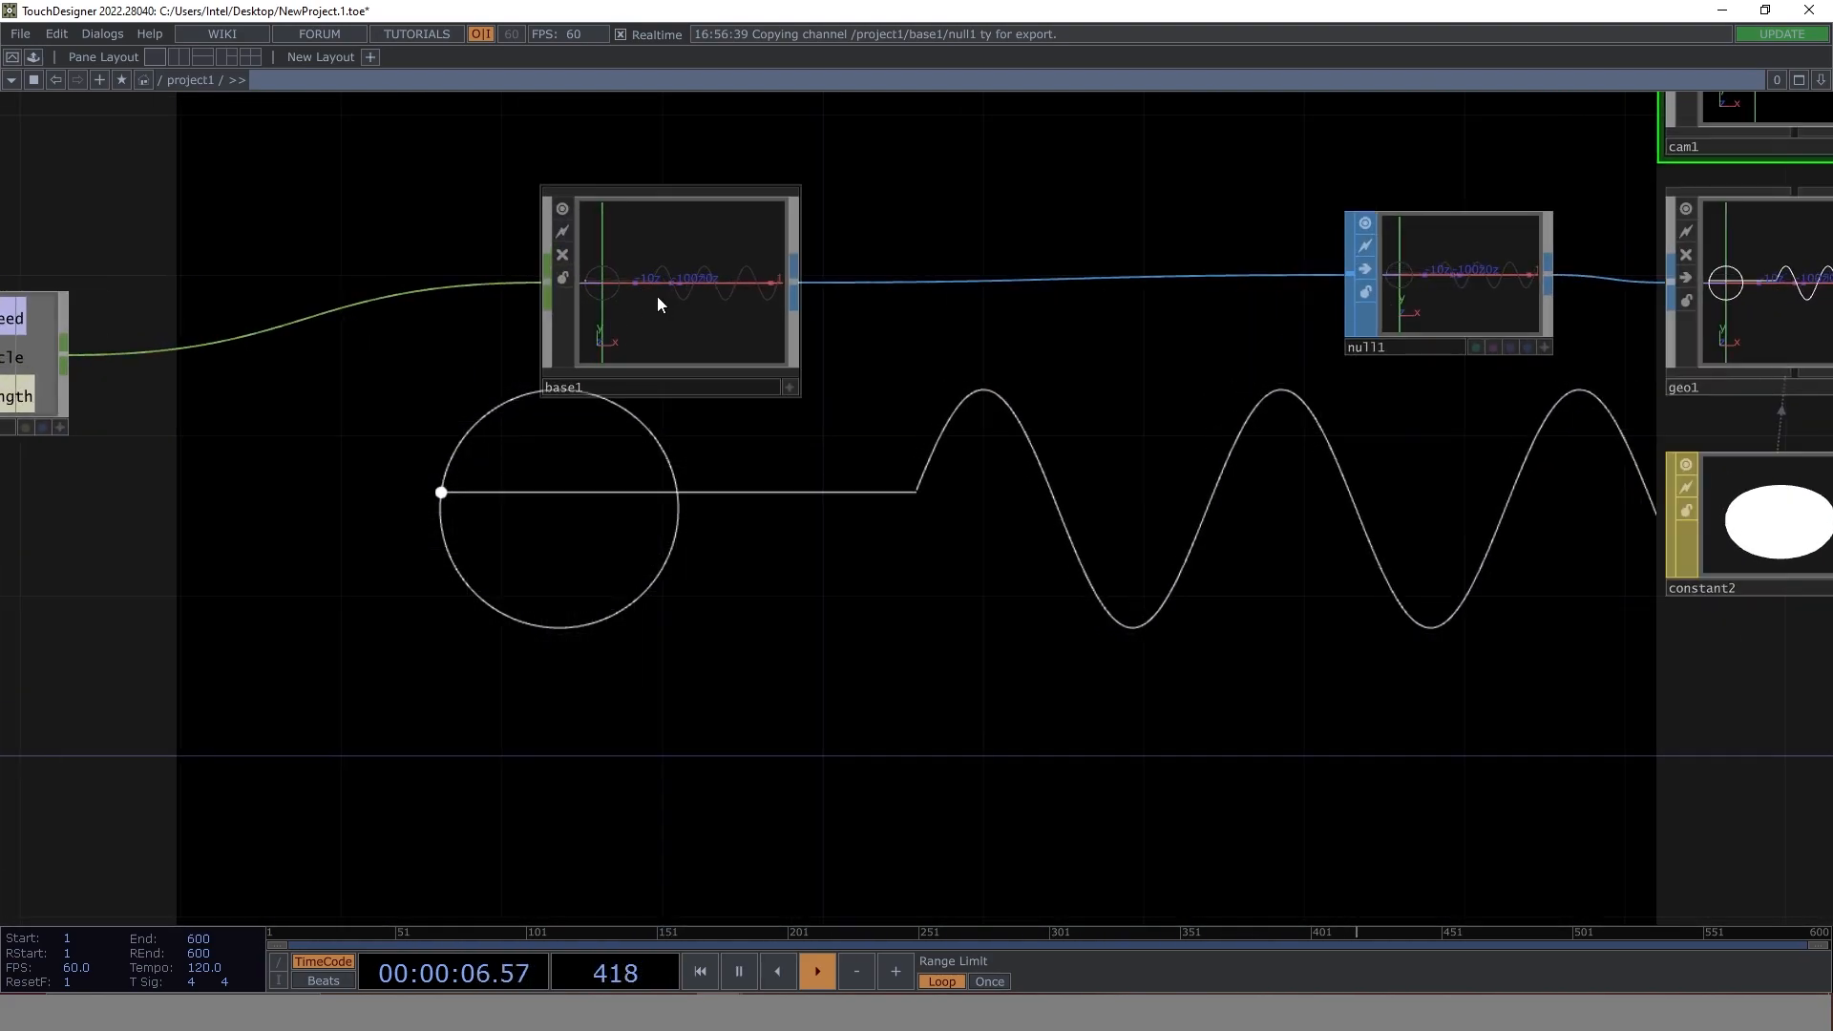
pyautogui.click(693, 288)
pyautogui.press('i')
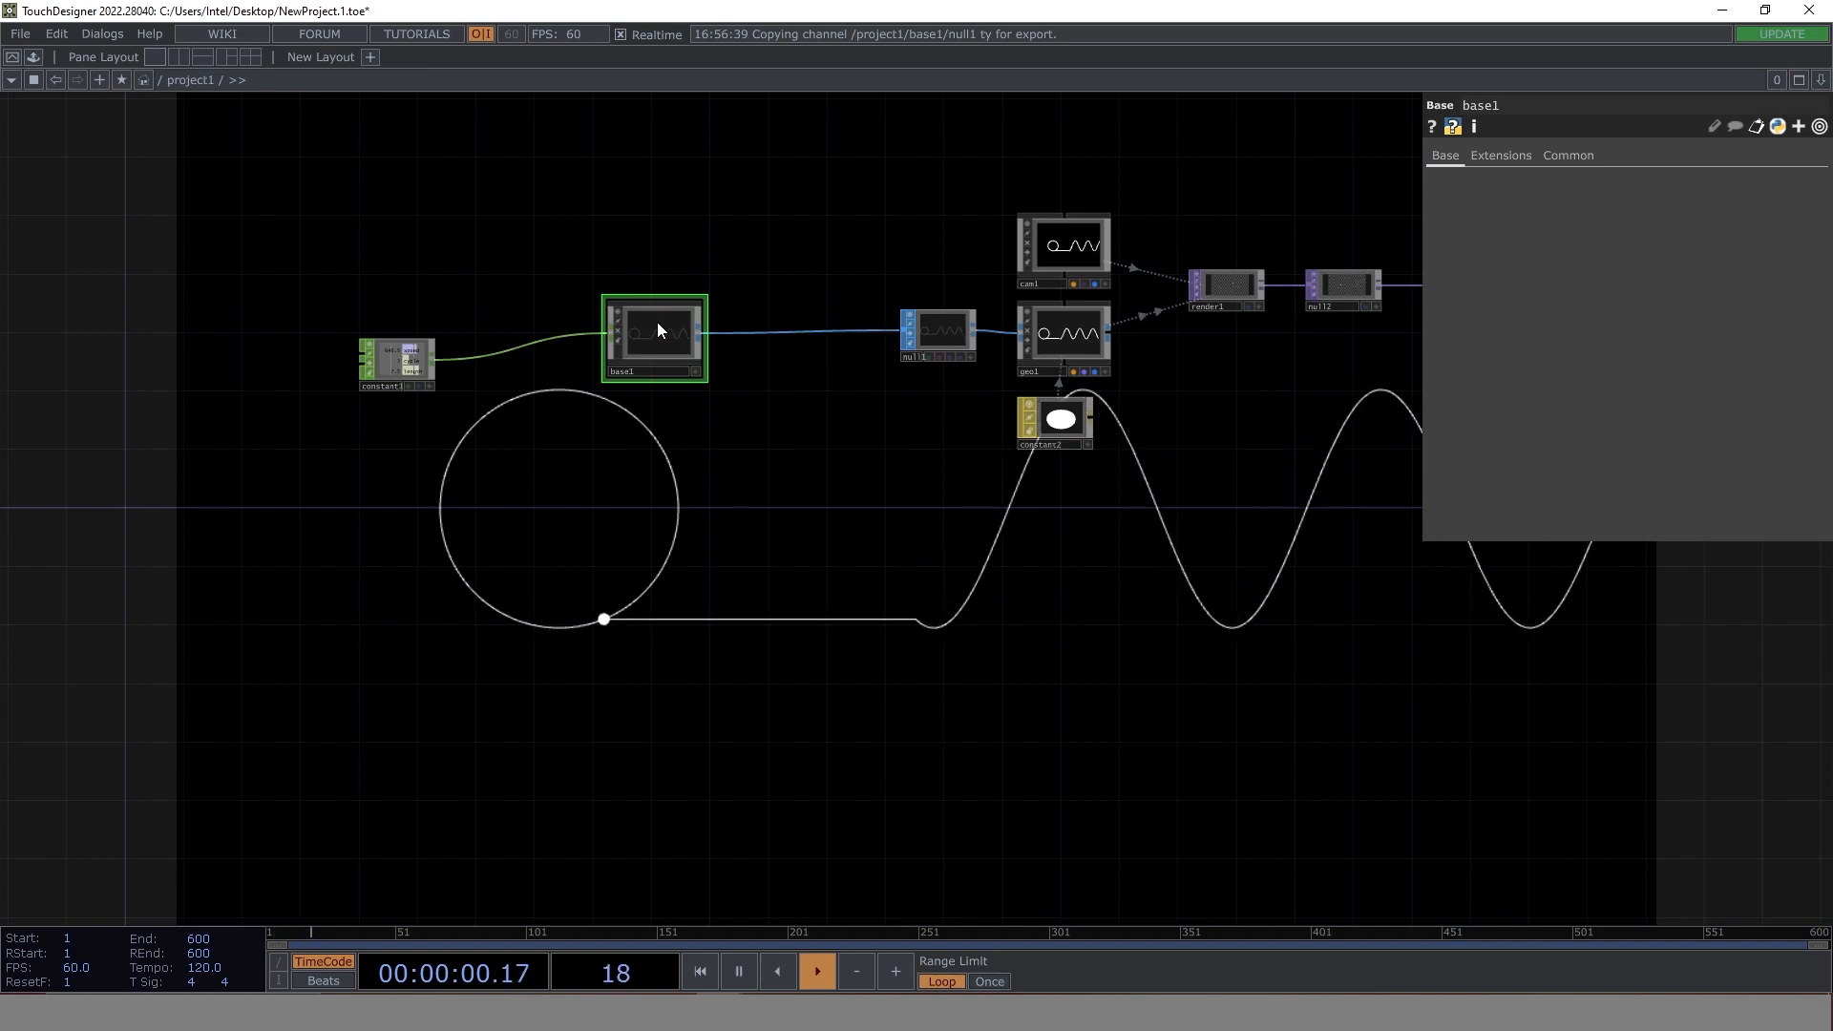
pyautogui.hotkey('ctrl', 'c')
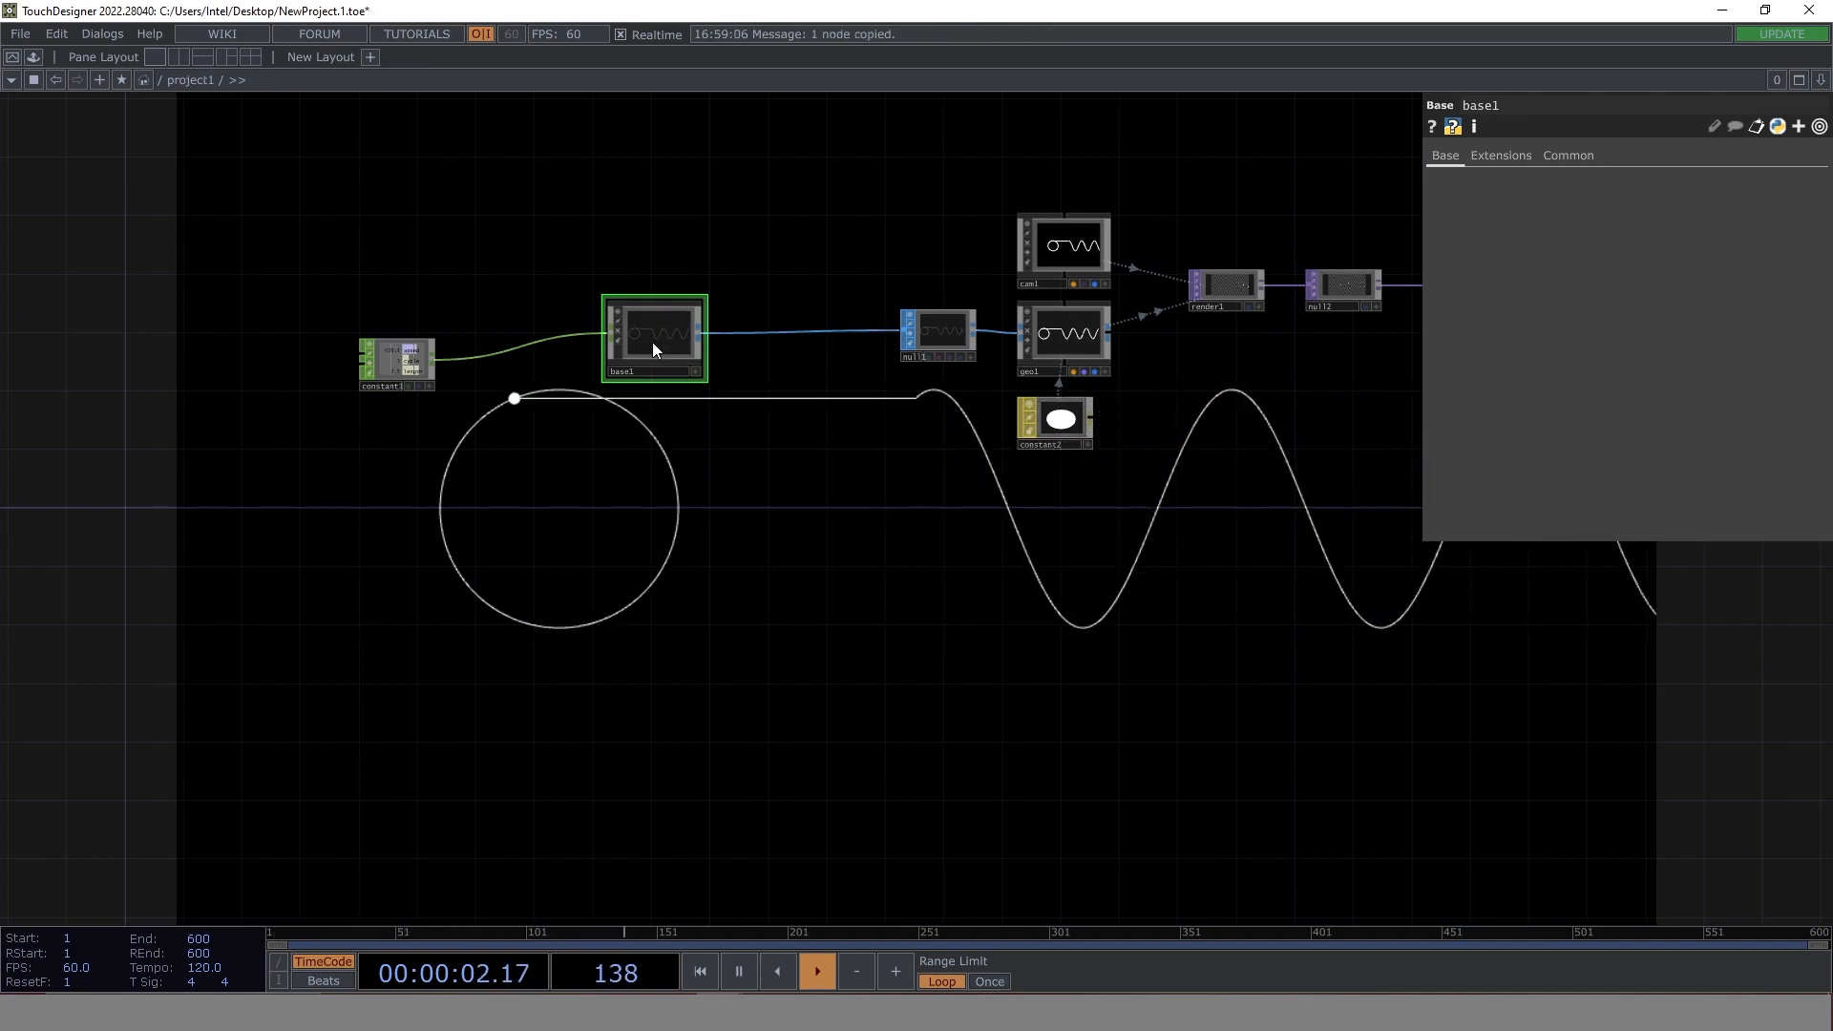
pyautogui.hotkey('ctrl', 'v')
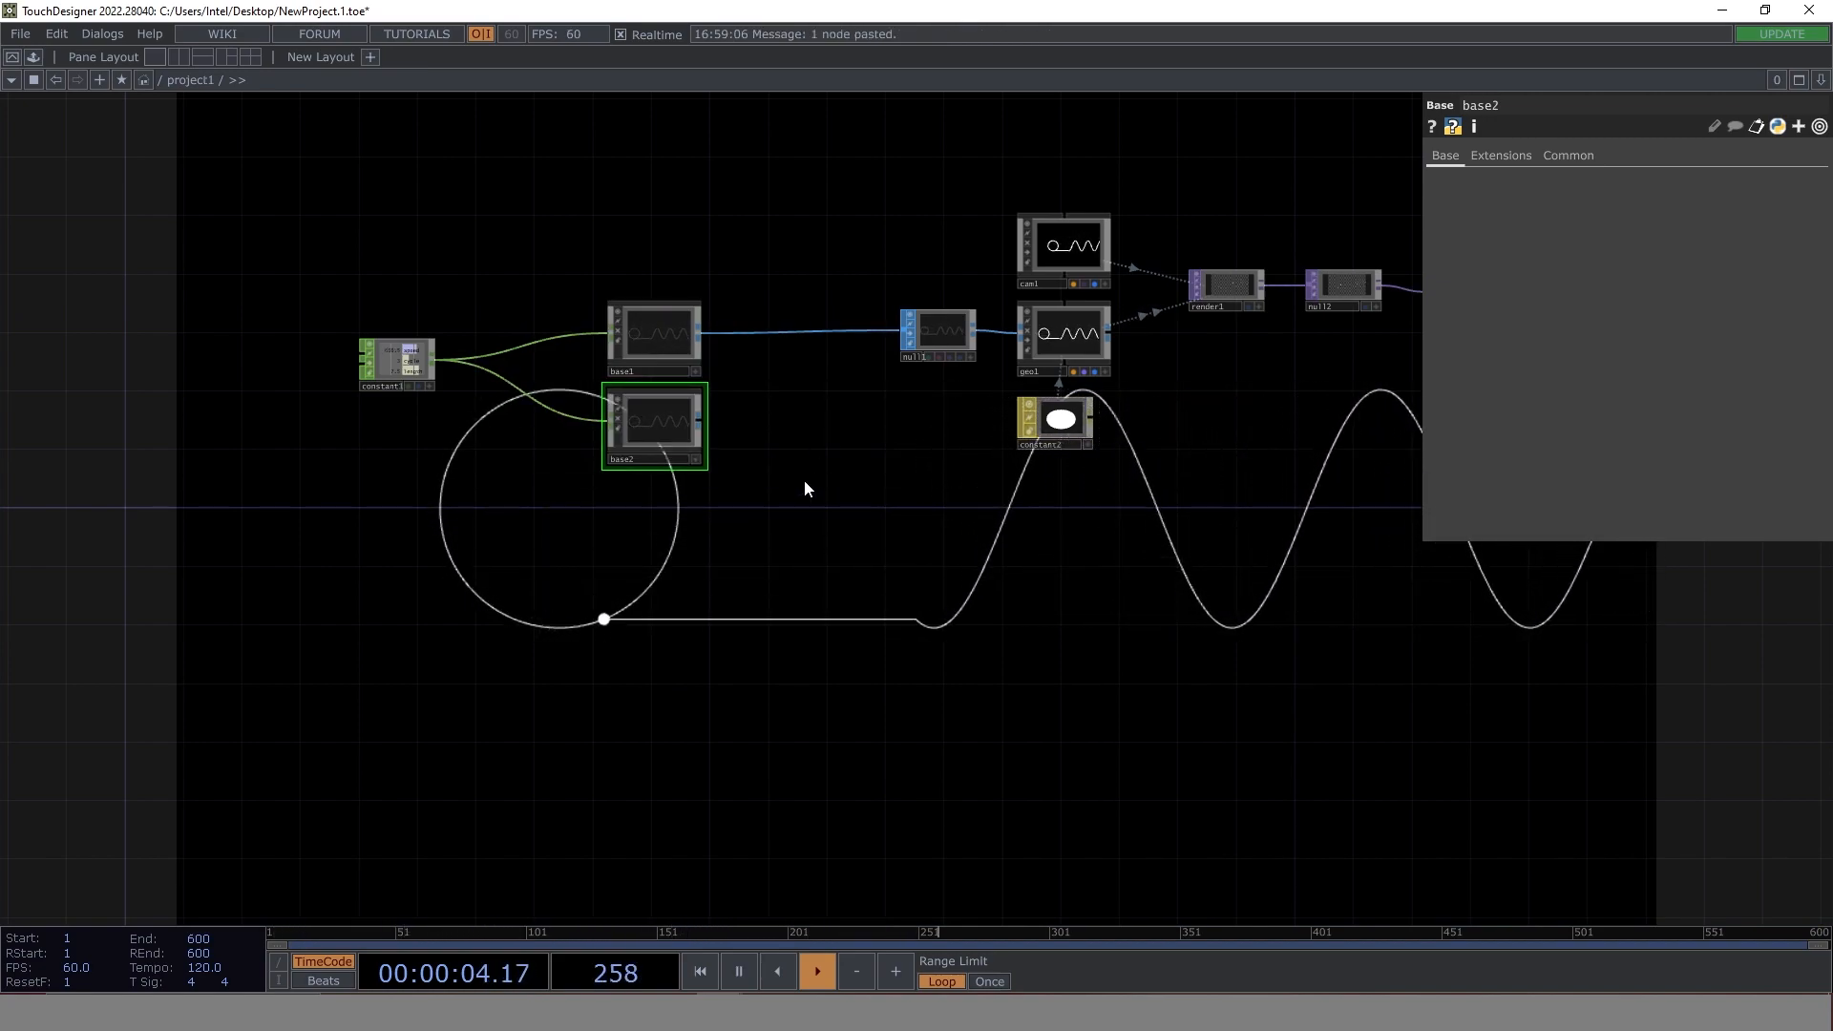
# - Insert a Merge SOP between base1 and null1 and connect base2's output as its second input
pyautogui.scroll(3, 718, 430)
pyautogui.moveTo(824, 448); pyautogui.dragTo(606, 555)
pyautogui.rightClick(689, 345)
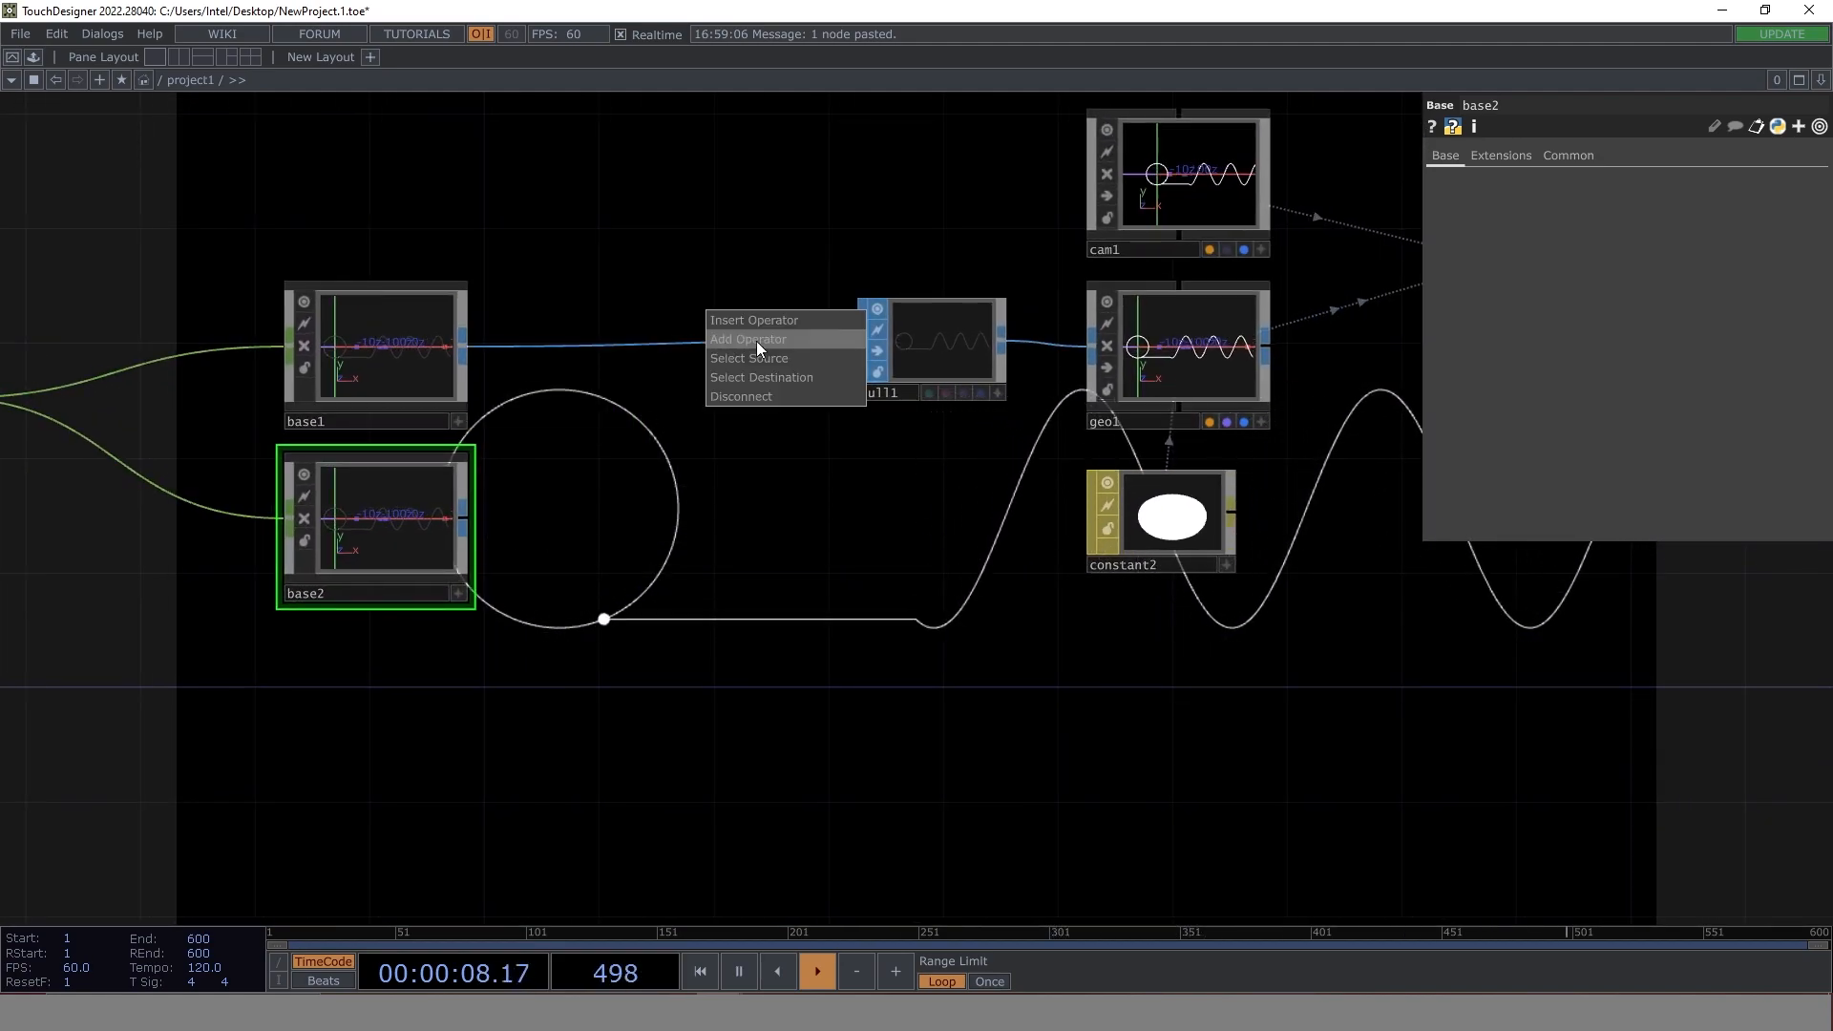
pyautogui.click(766, 313)
pyautogui.write('mer')
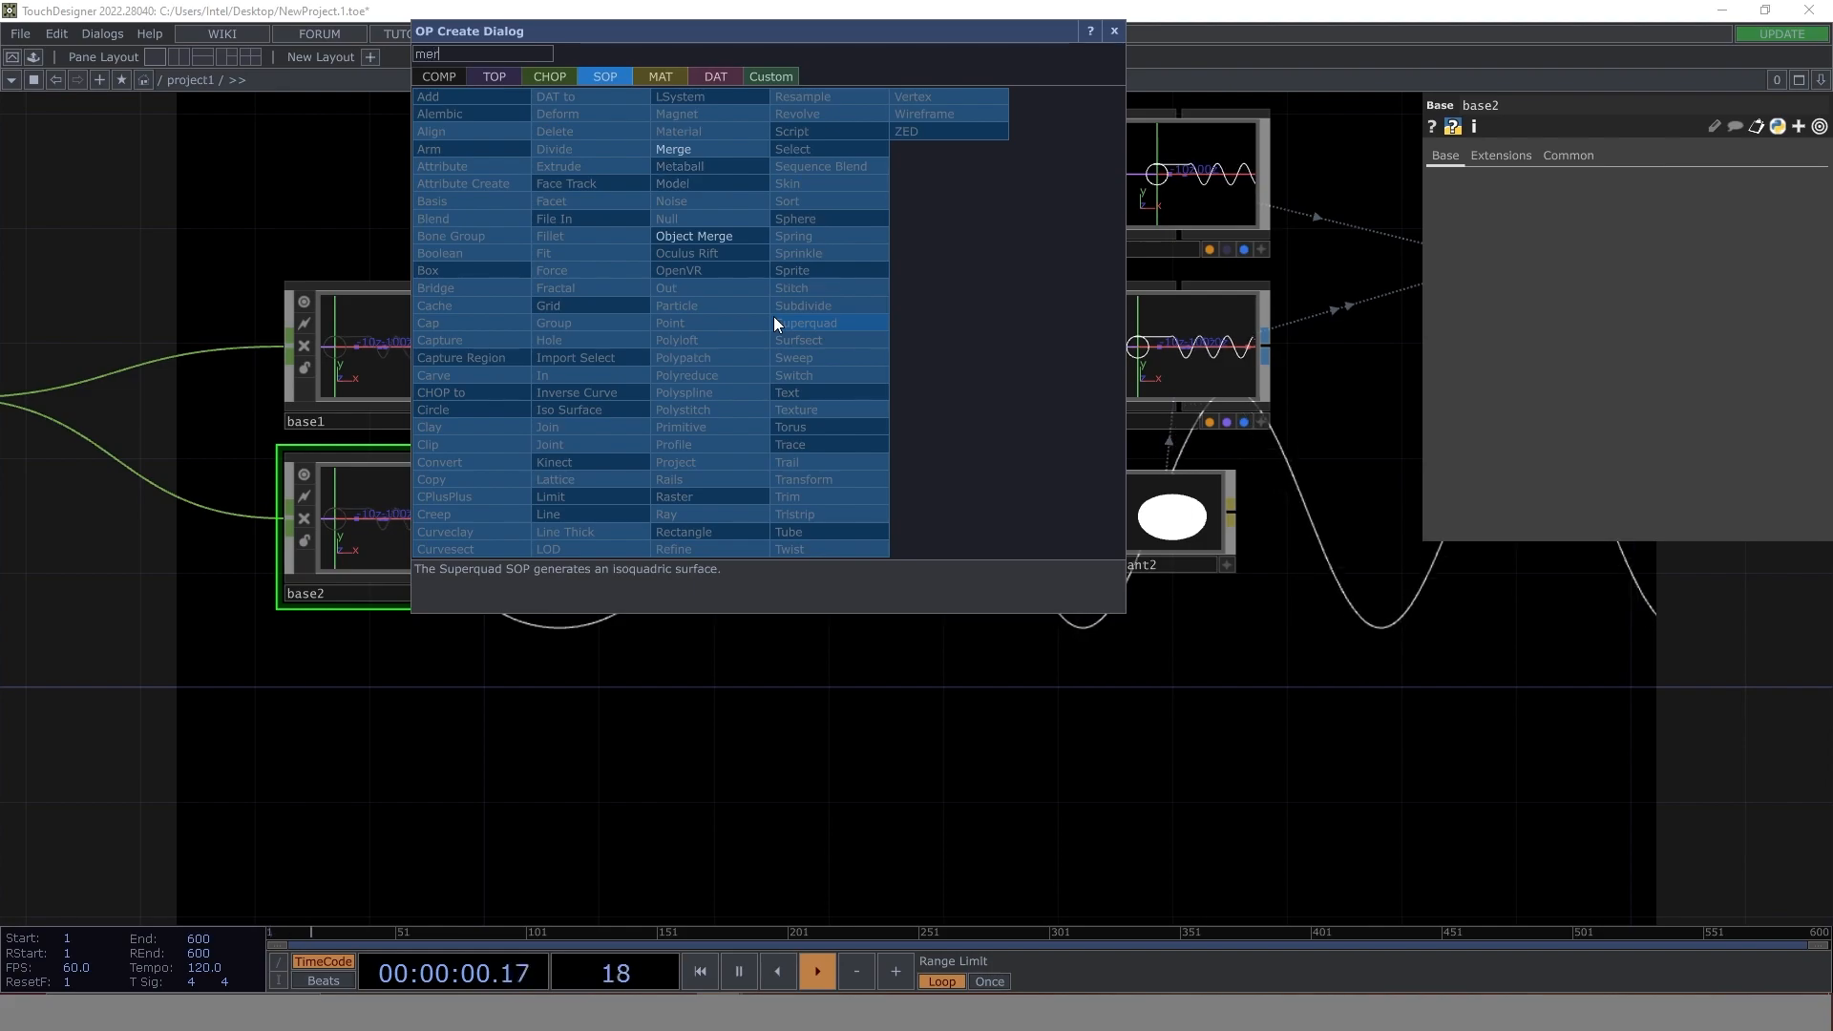
pyautogui.click(689, 144)
pyautogui.click(731, 378)
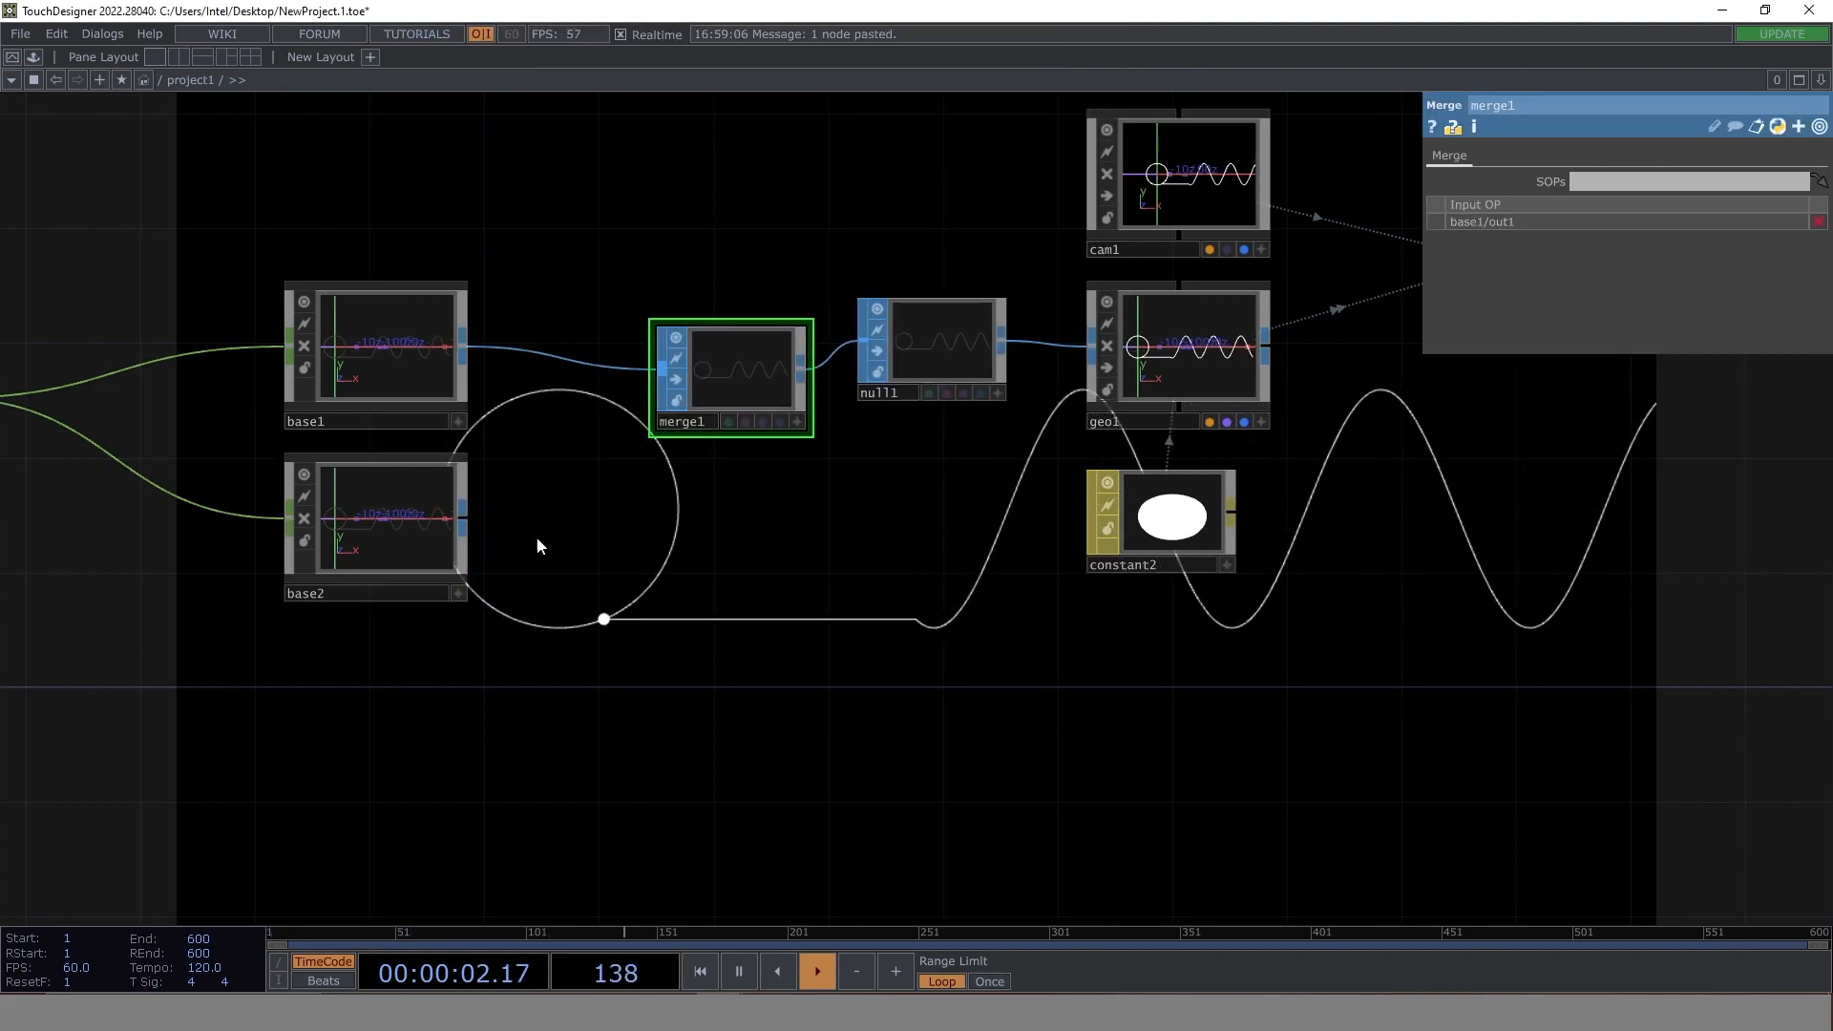
pyautogui.click(462, 518)
pyautogui.click(658, 377)
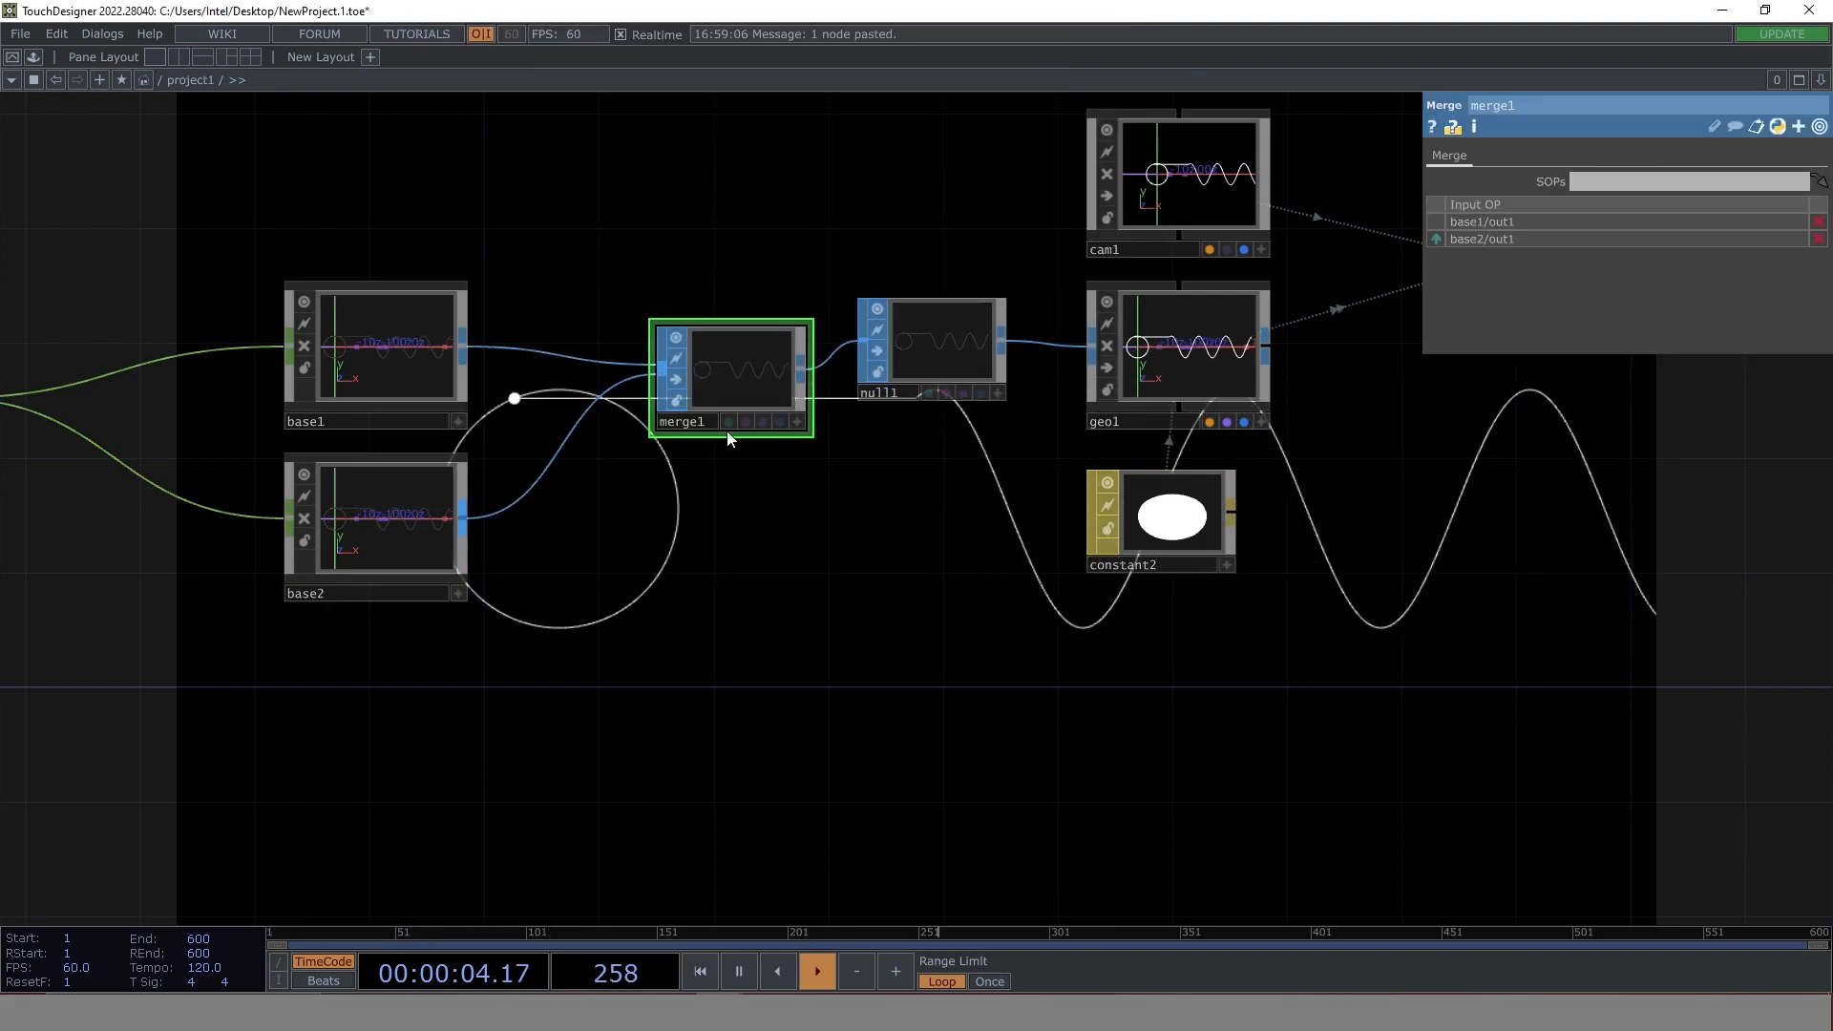
pyautogui.moveTo(754, 615); pyautogui.dragTo(756, 420)
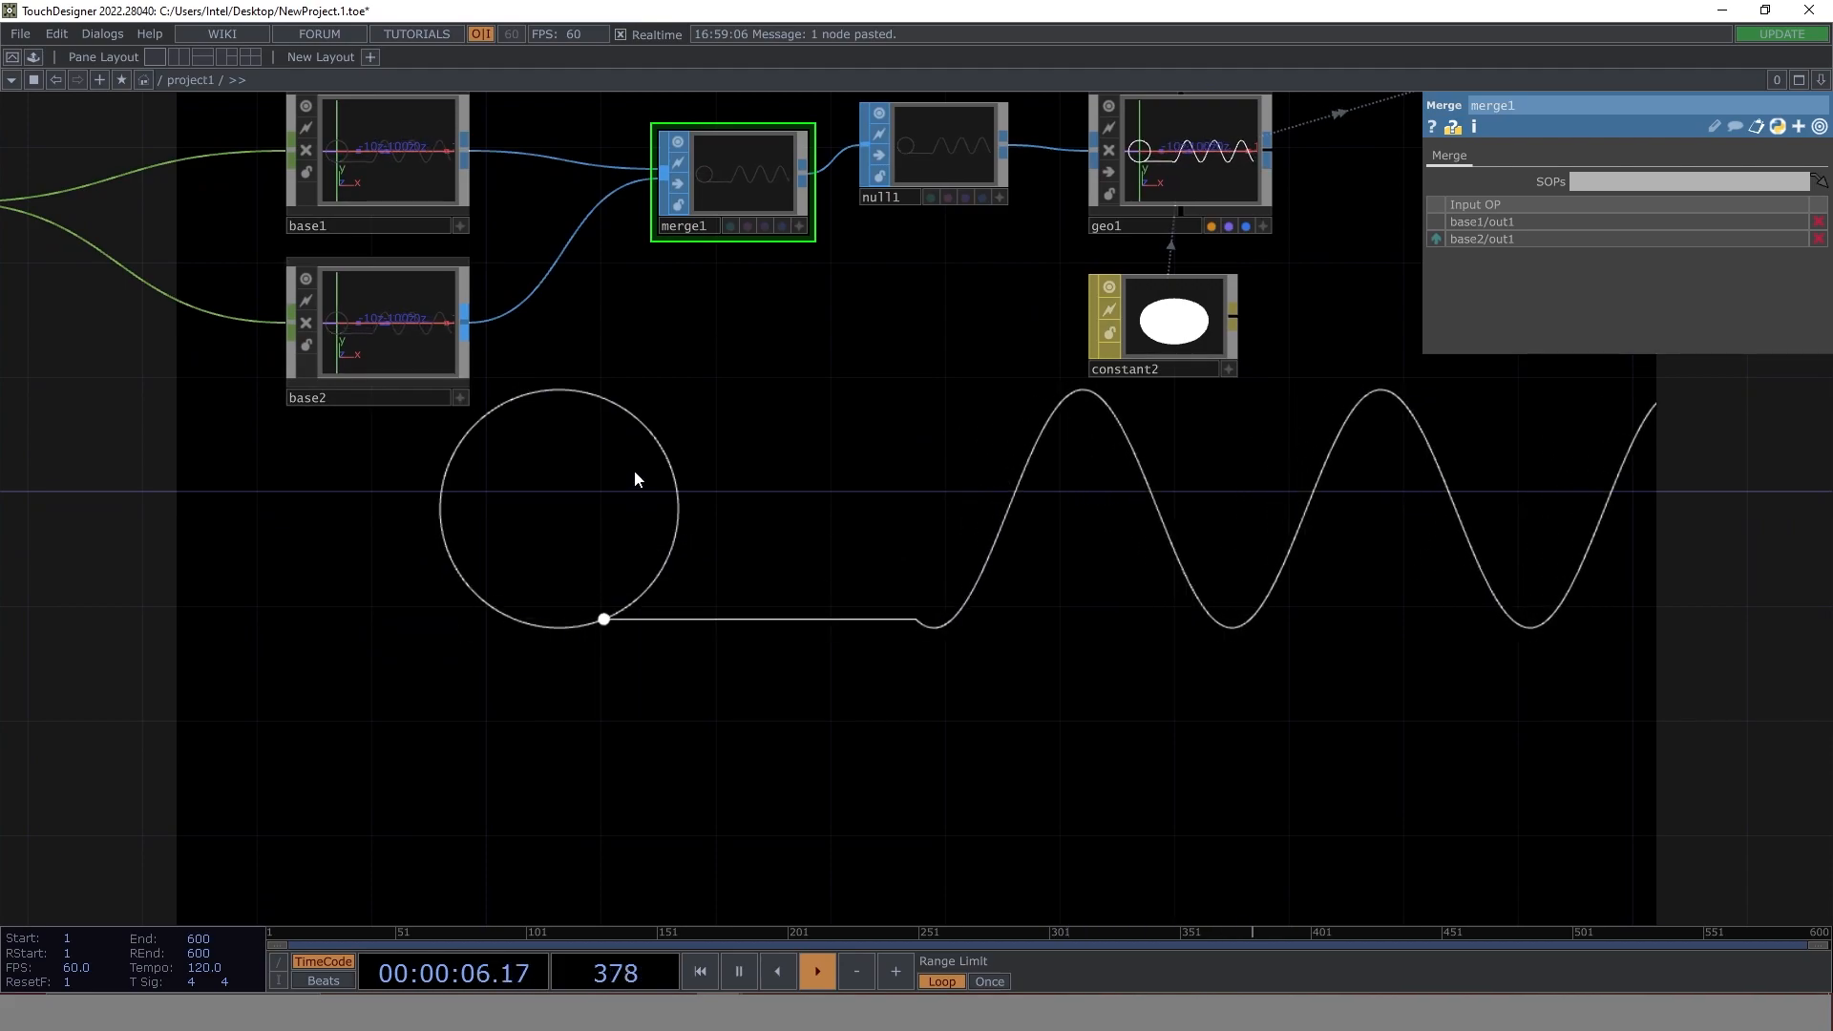
# - Inside base2, set constant1's amplitude to 2 and return to the project1 network
pyautogui.click(409, 315)
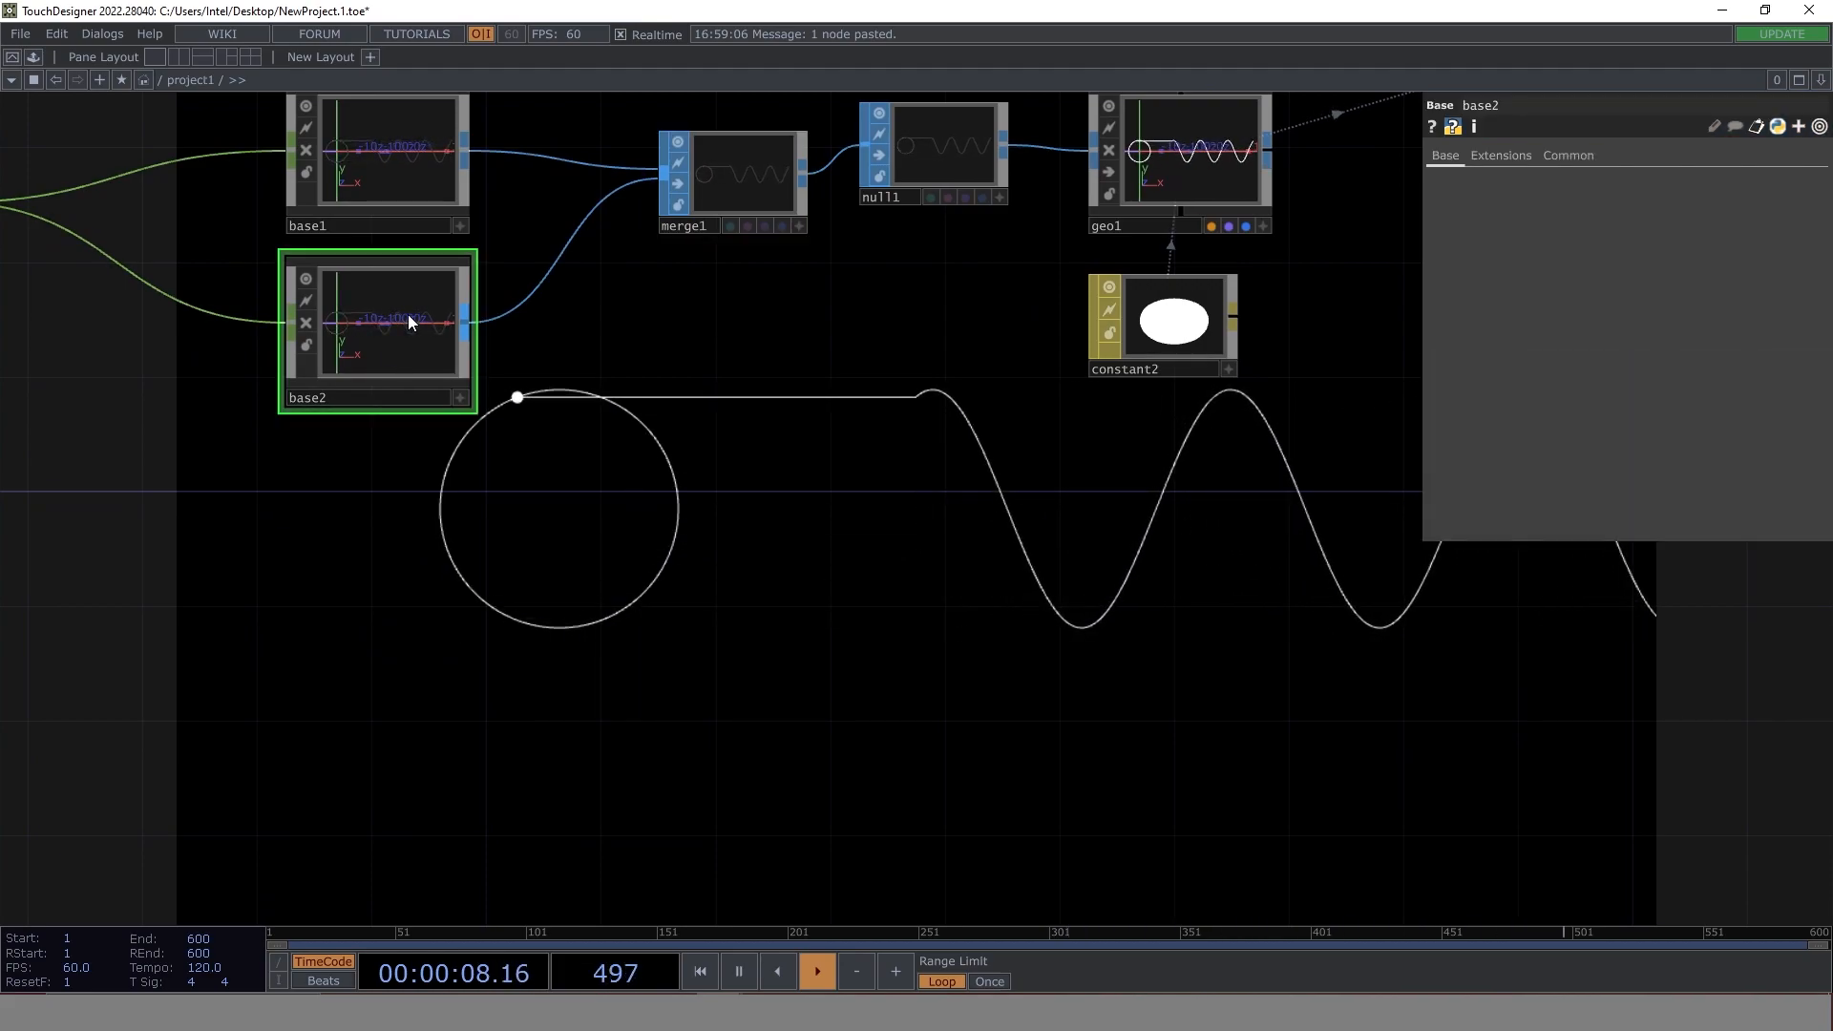
pyautogui.press('i')
pyautogui.moveTo(234, 575); pyautogui.dragTo(519, 712)
pyautogui.scroll(6, 506, 342)
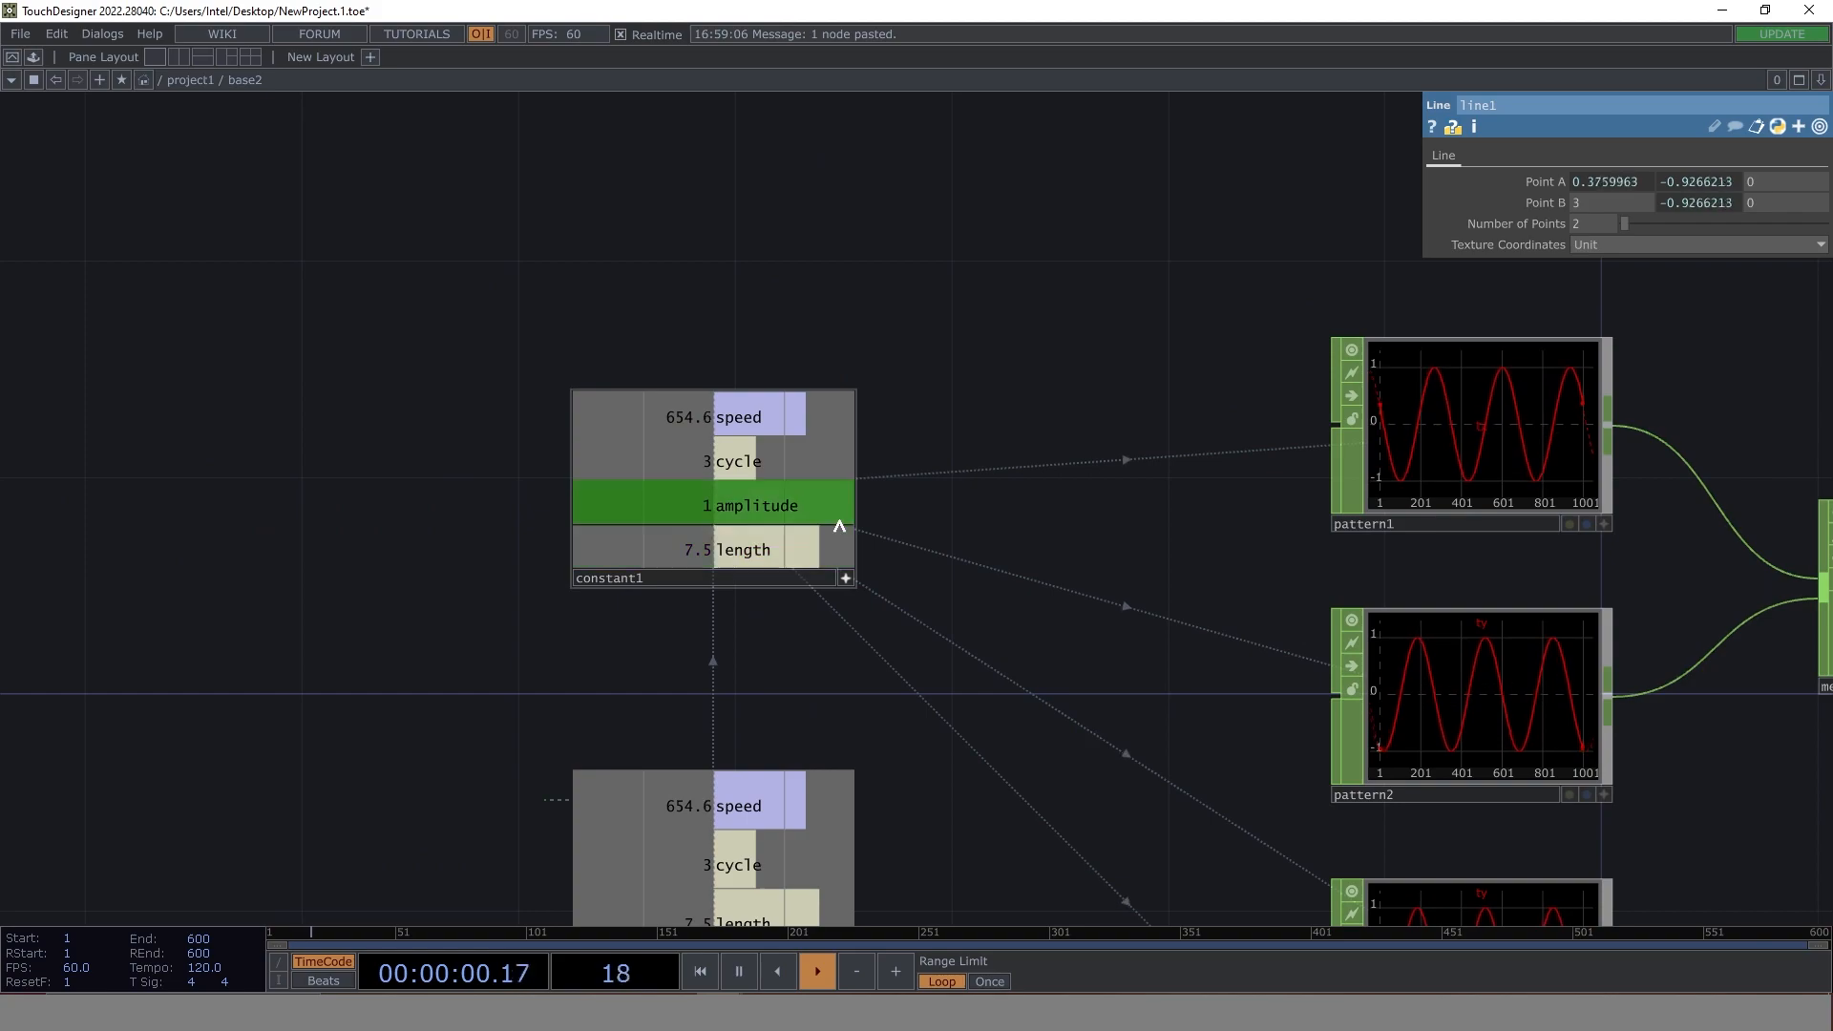
pyautogui.moveTo(979, 356); pyautogui.dragTo(825, 357)
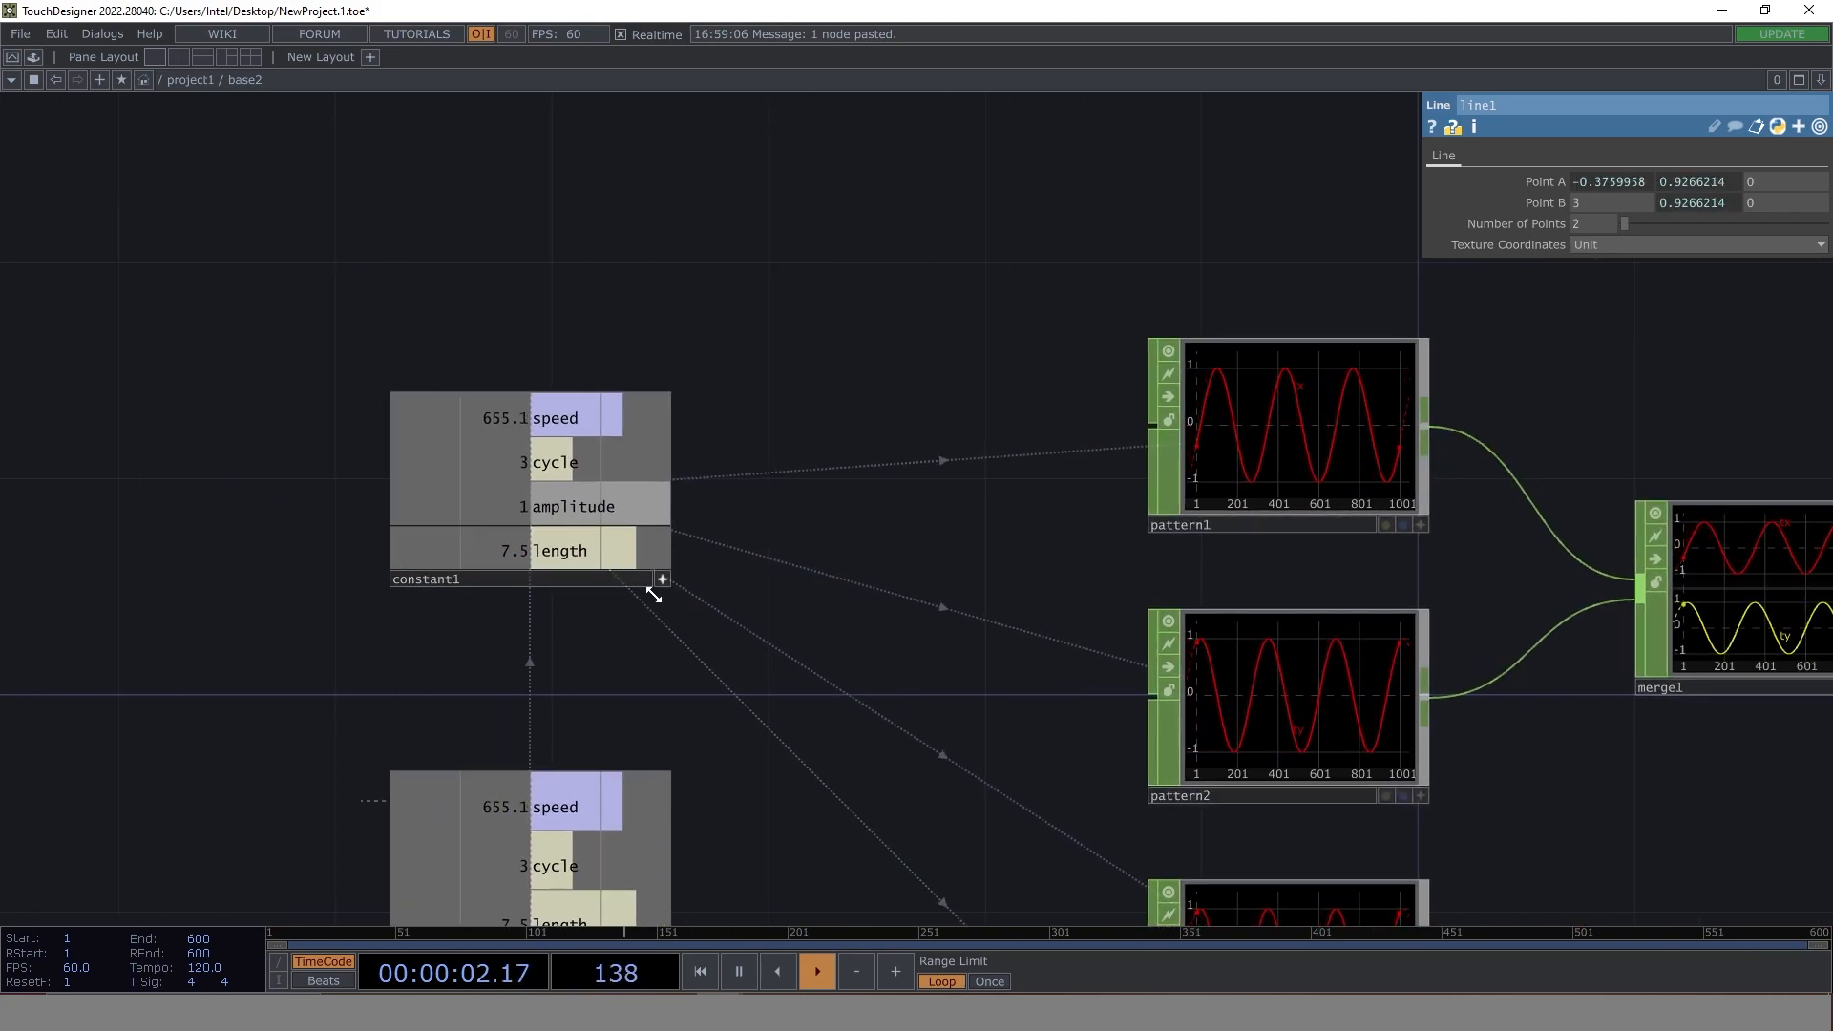
pyautogui.click(557, 494)
pyautogui.click(1709, 227)
pyautogui.write('2')
pyautogui.press('Return')
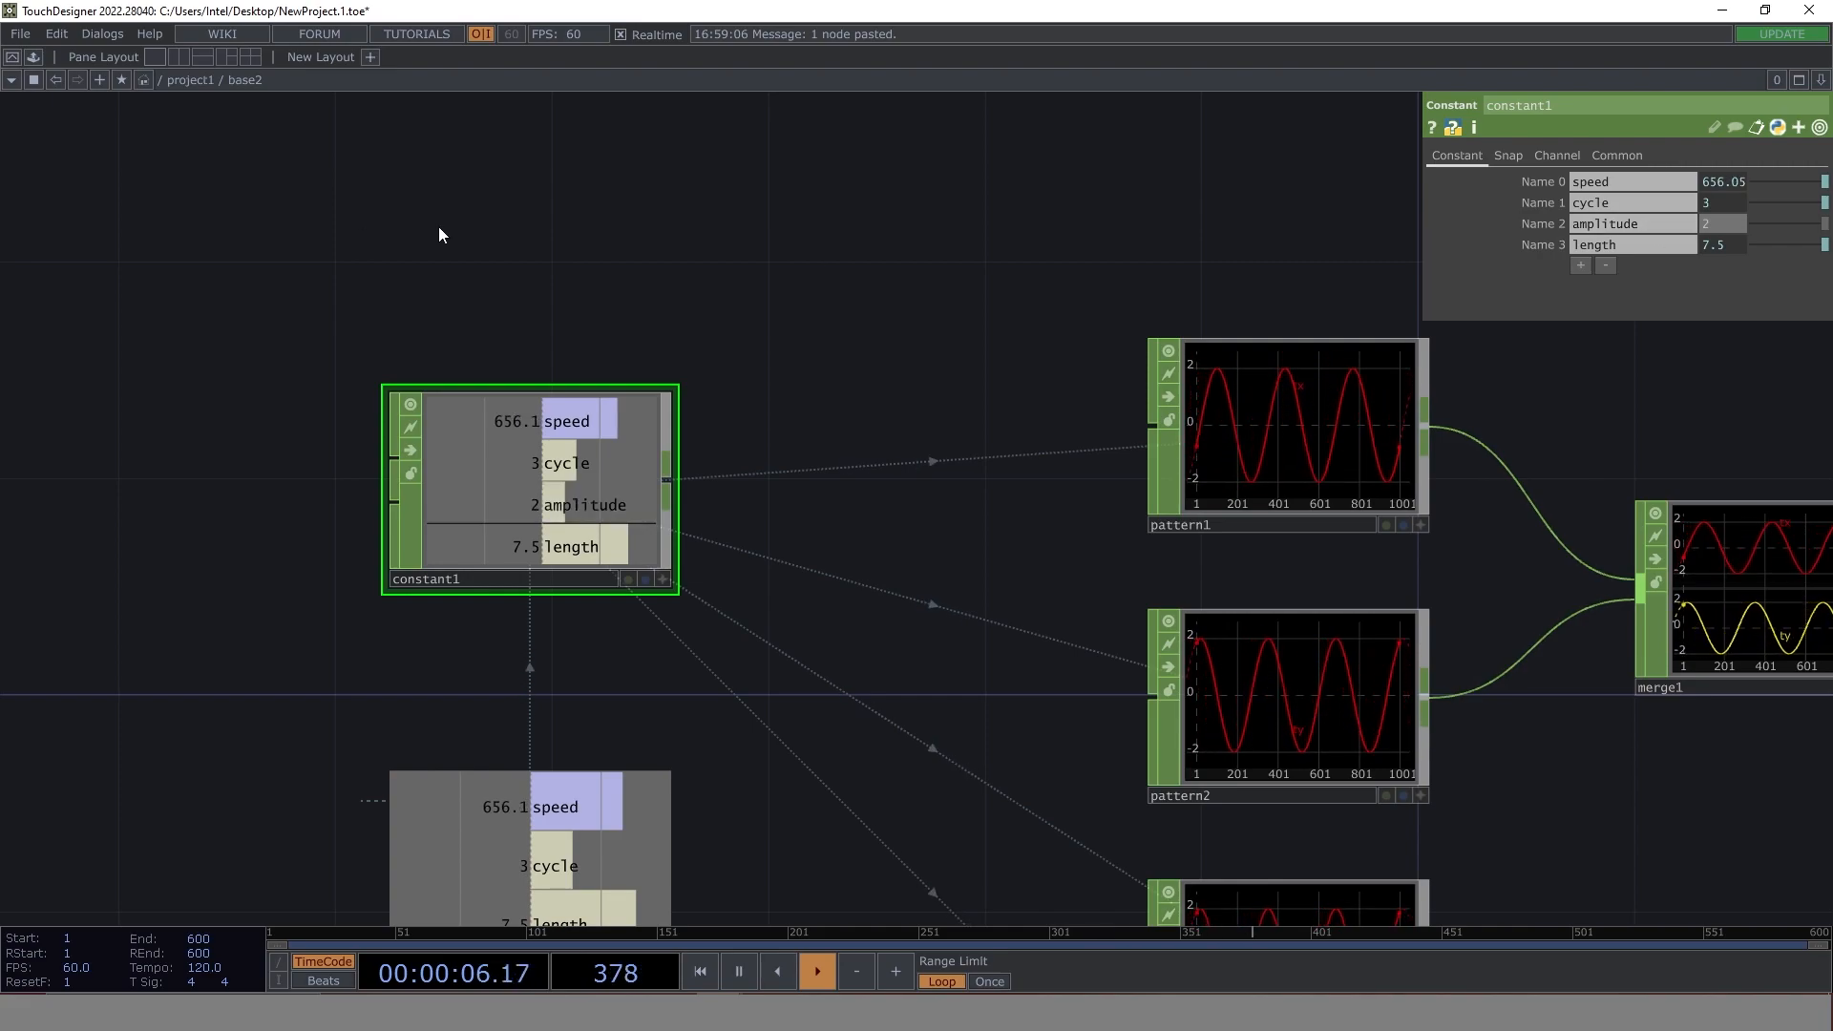
pyautogui.click(196, 80)
# - Enter base1 and expand the amplitude parameter of constant1 to expose its name and value fields
pyautogui.moveTo(900, 777); pyautogui.dragTo(607, 616)
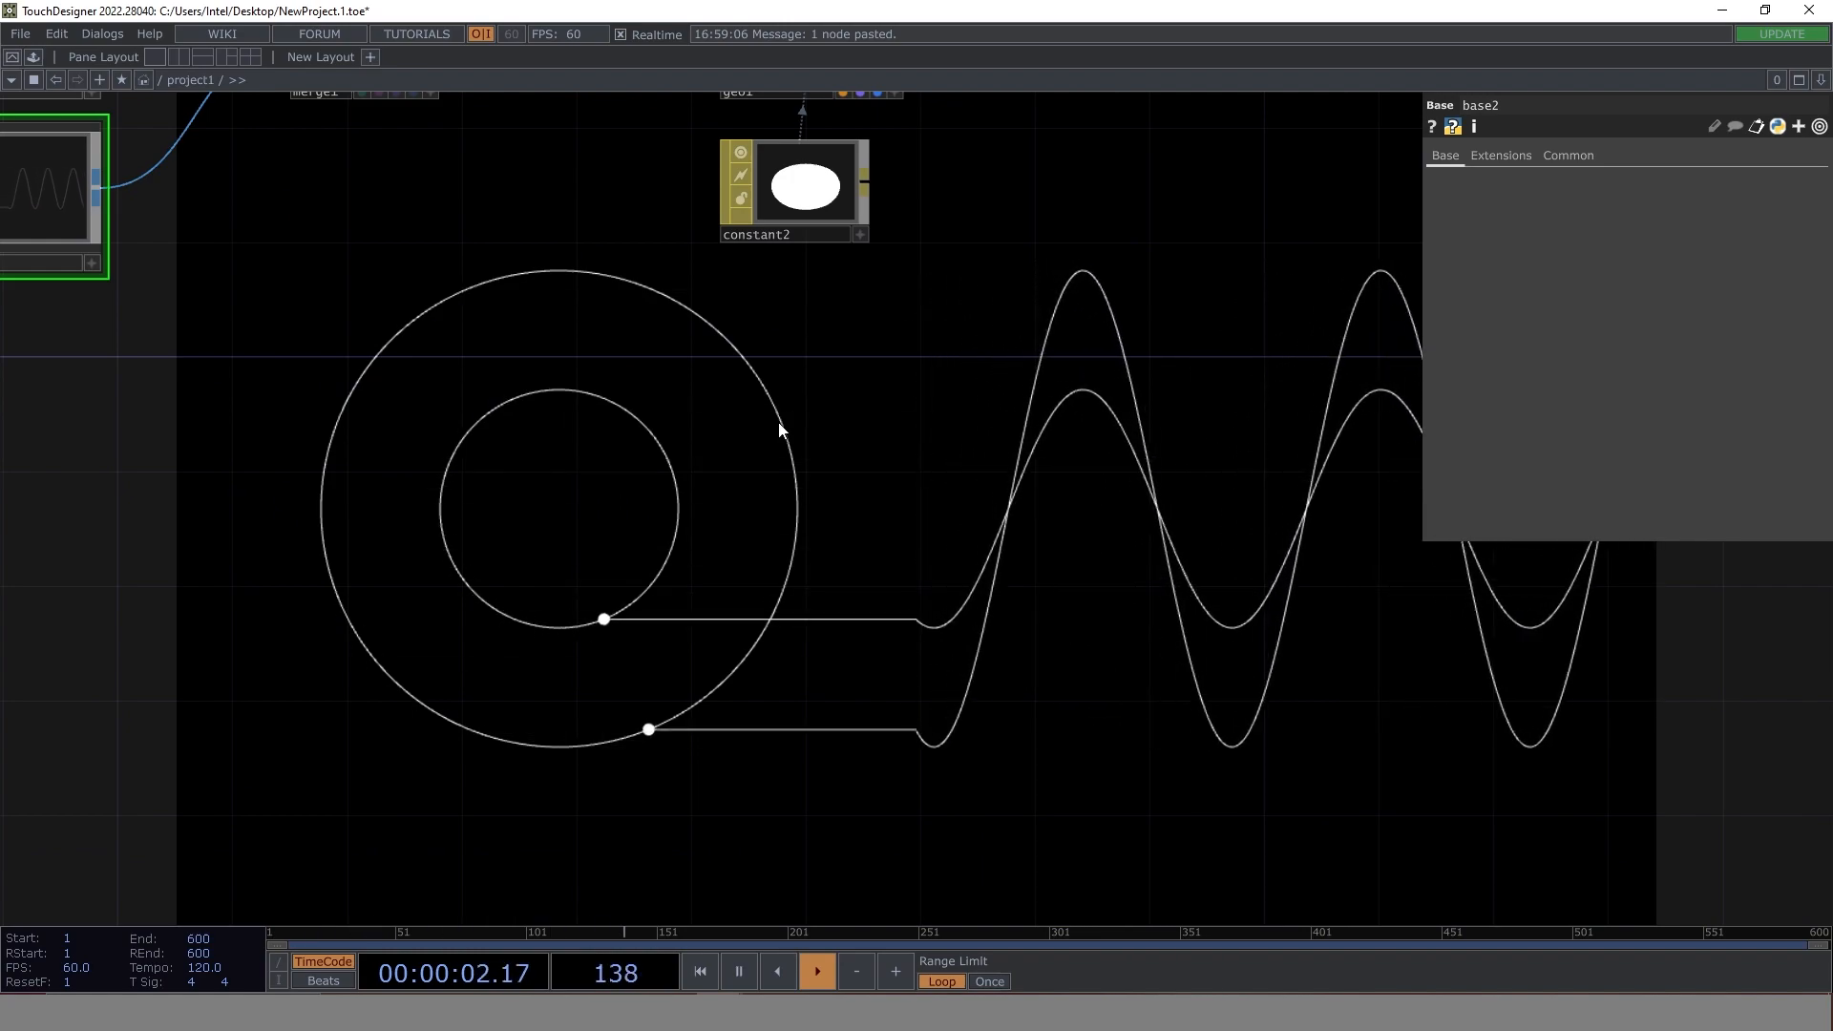
pyautogui.moveTo(570, 378); pyautogui.dragTo(1124, 493)
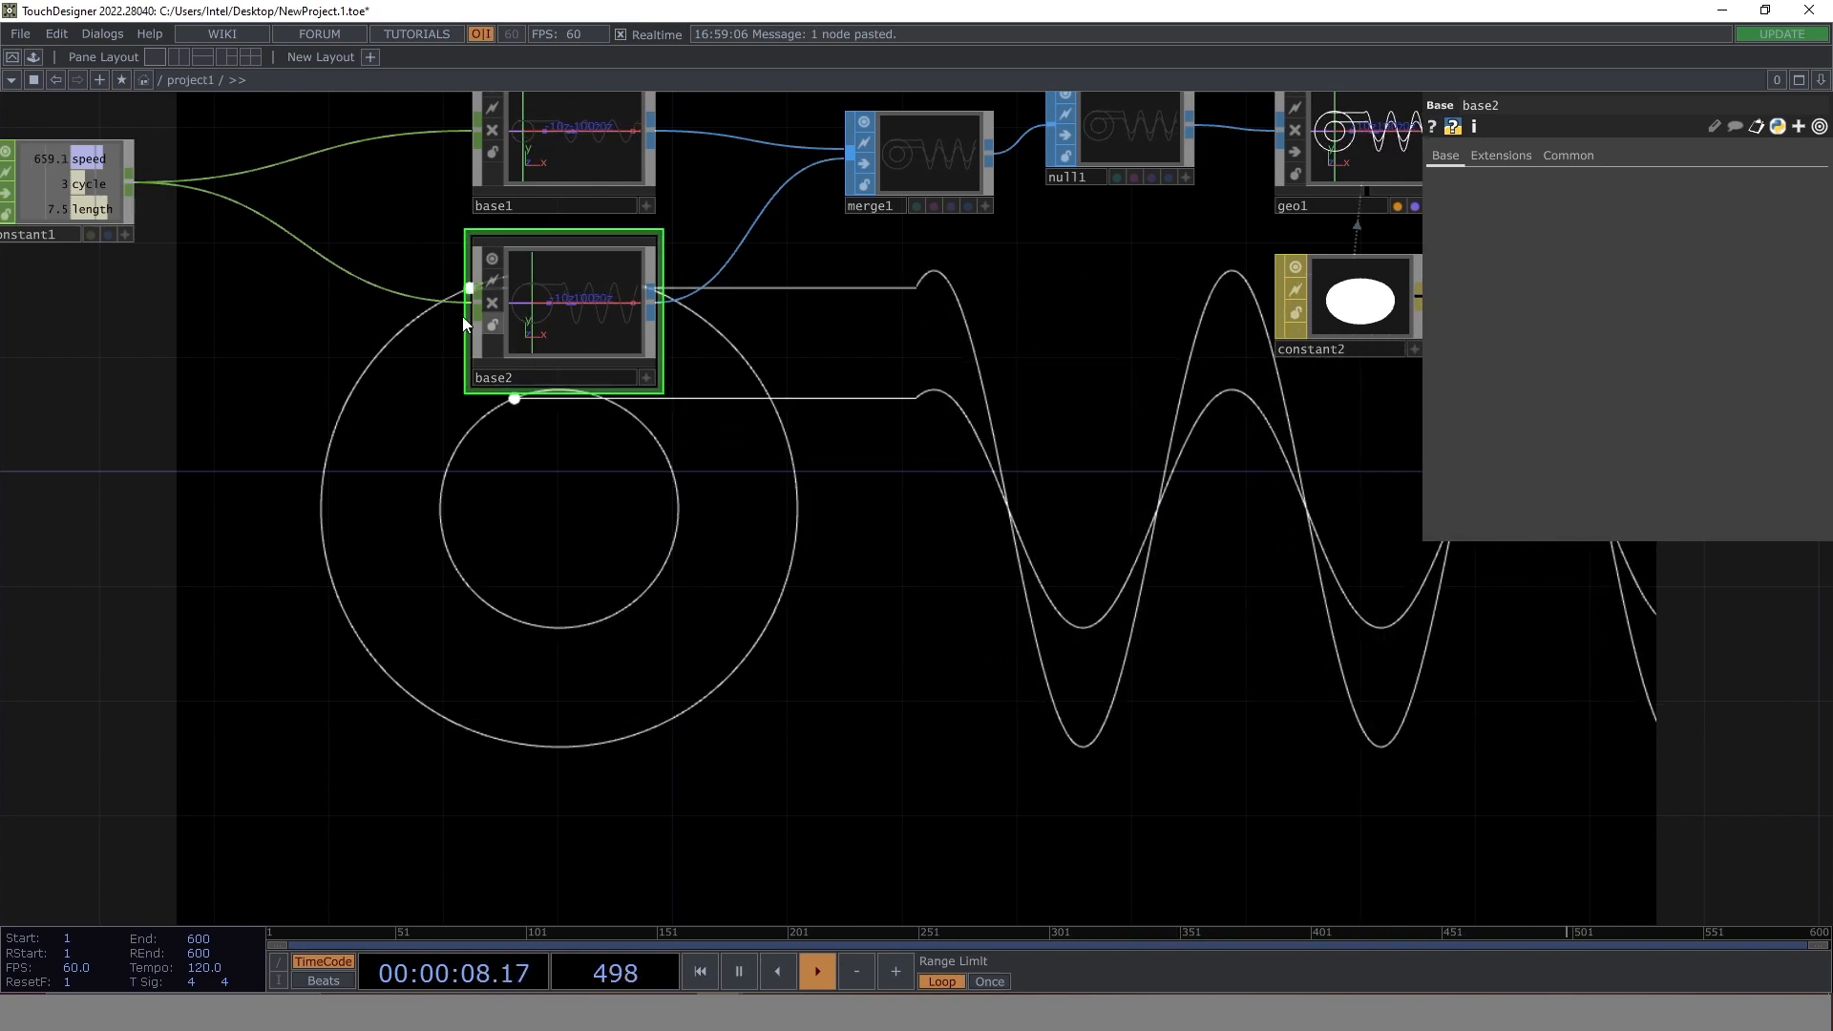
pyautogui.moveTo(899, 382); pyautogui.dragTo(703, 457)
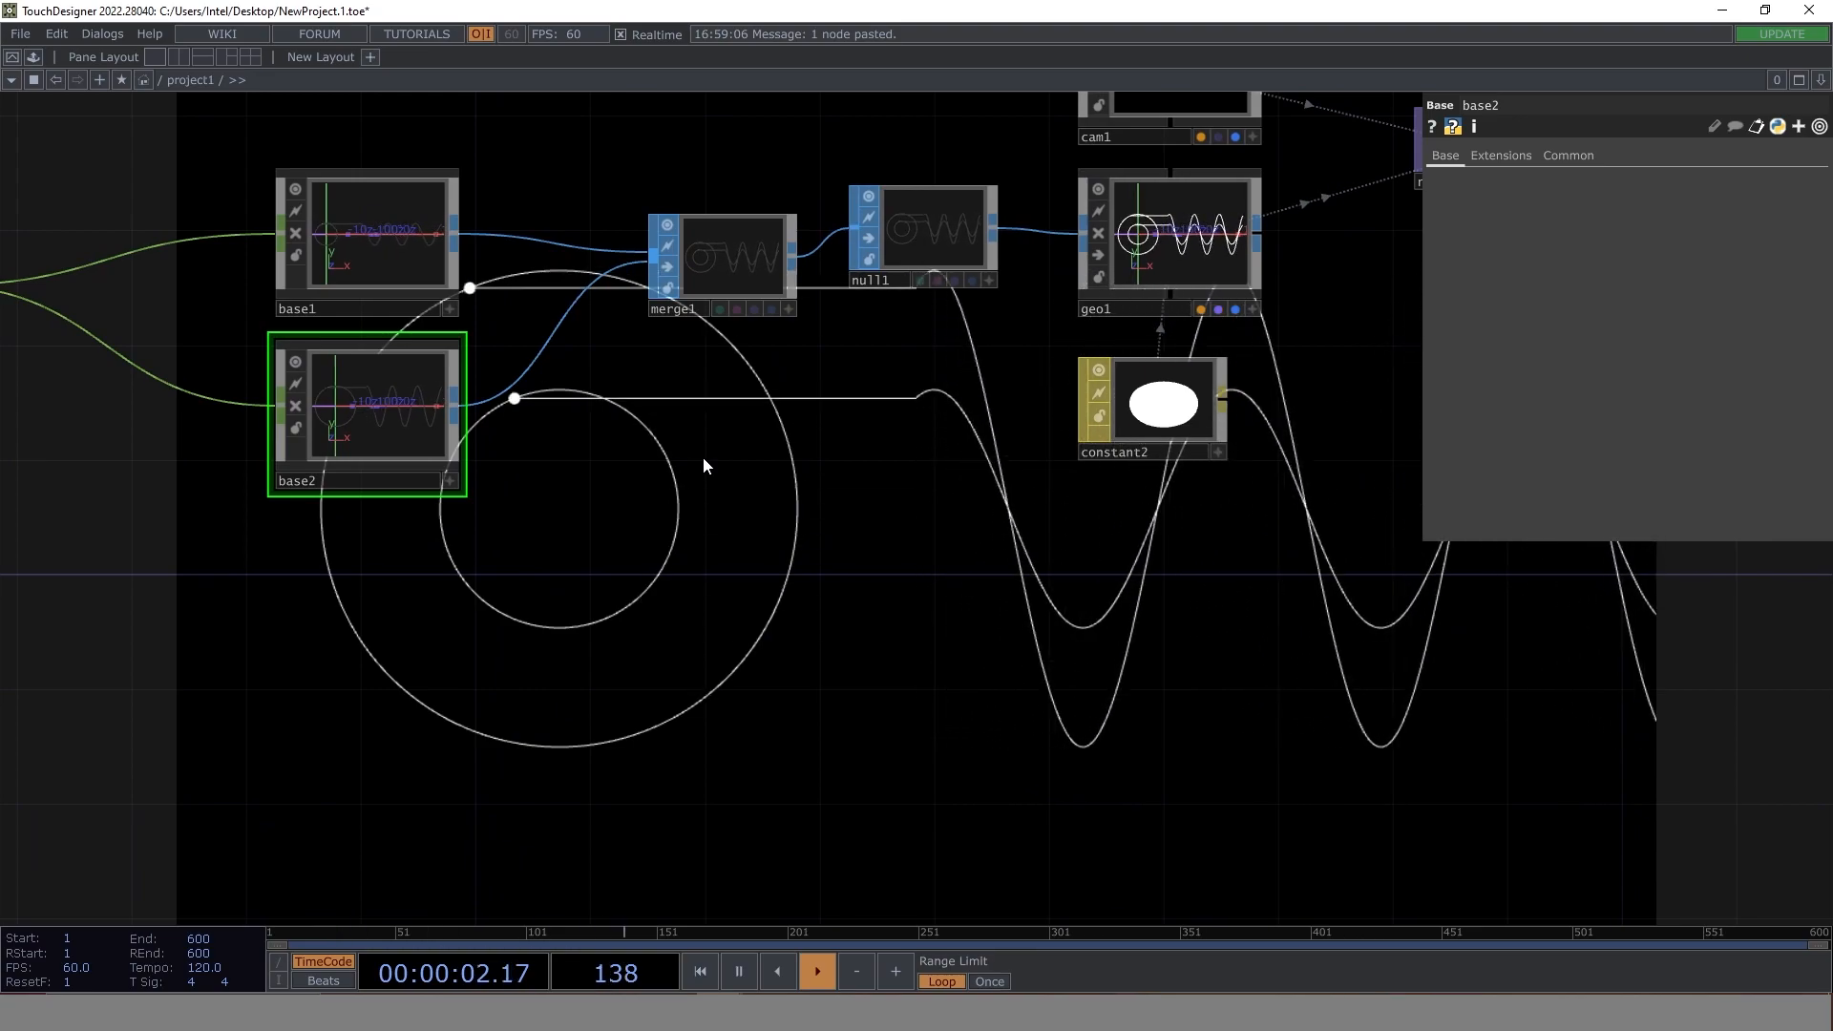
pyautogui.doubleClick(384, 248)
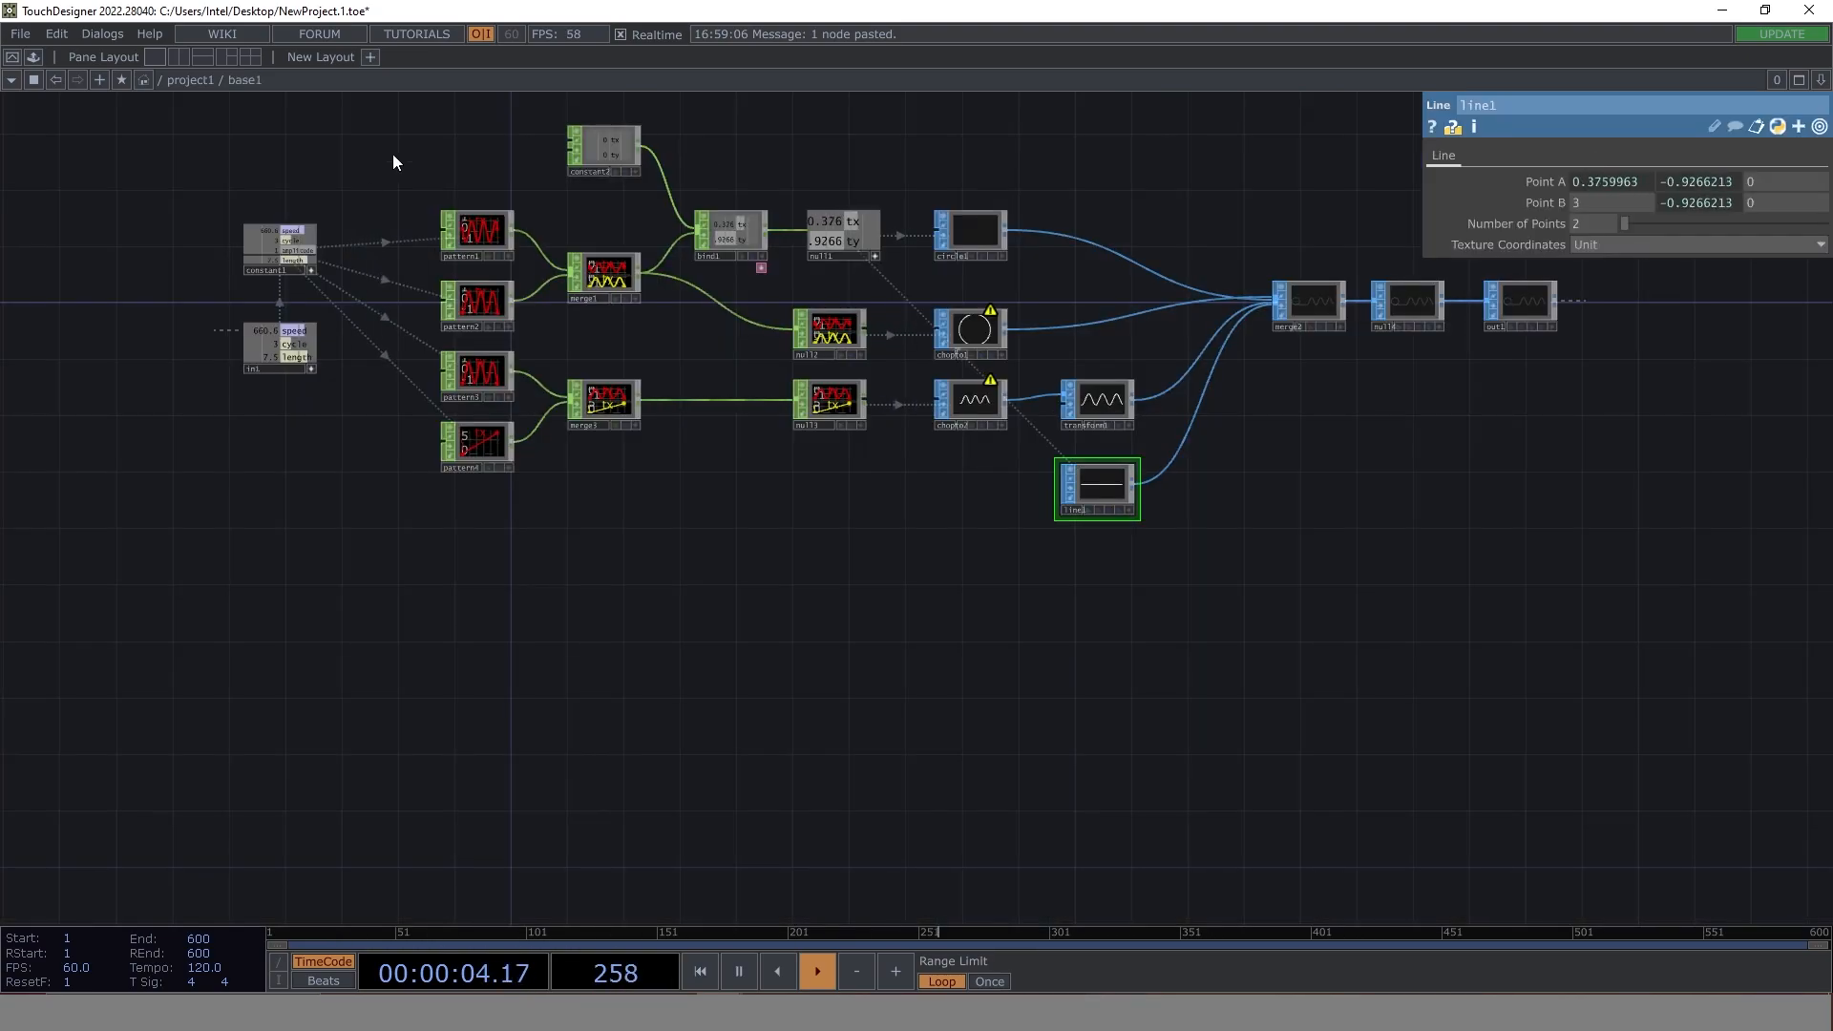
pyautogui.scroll(5, 512, 265)
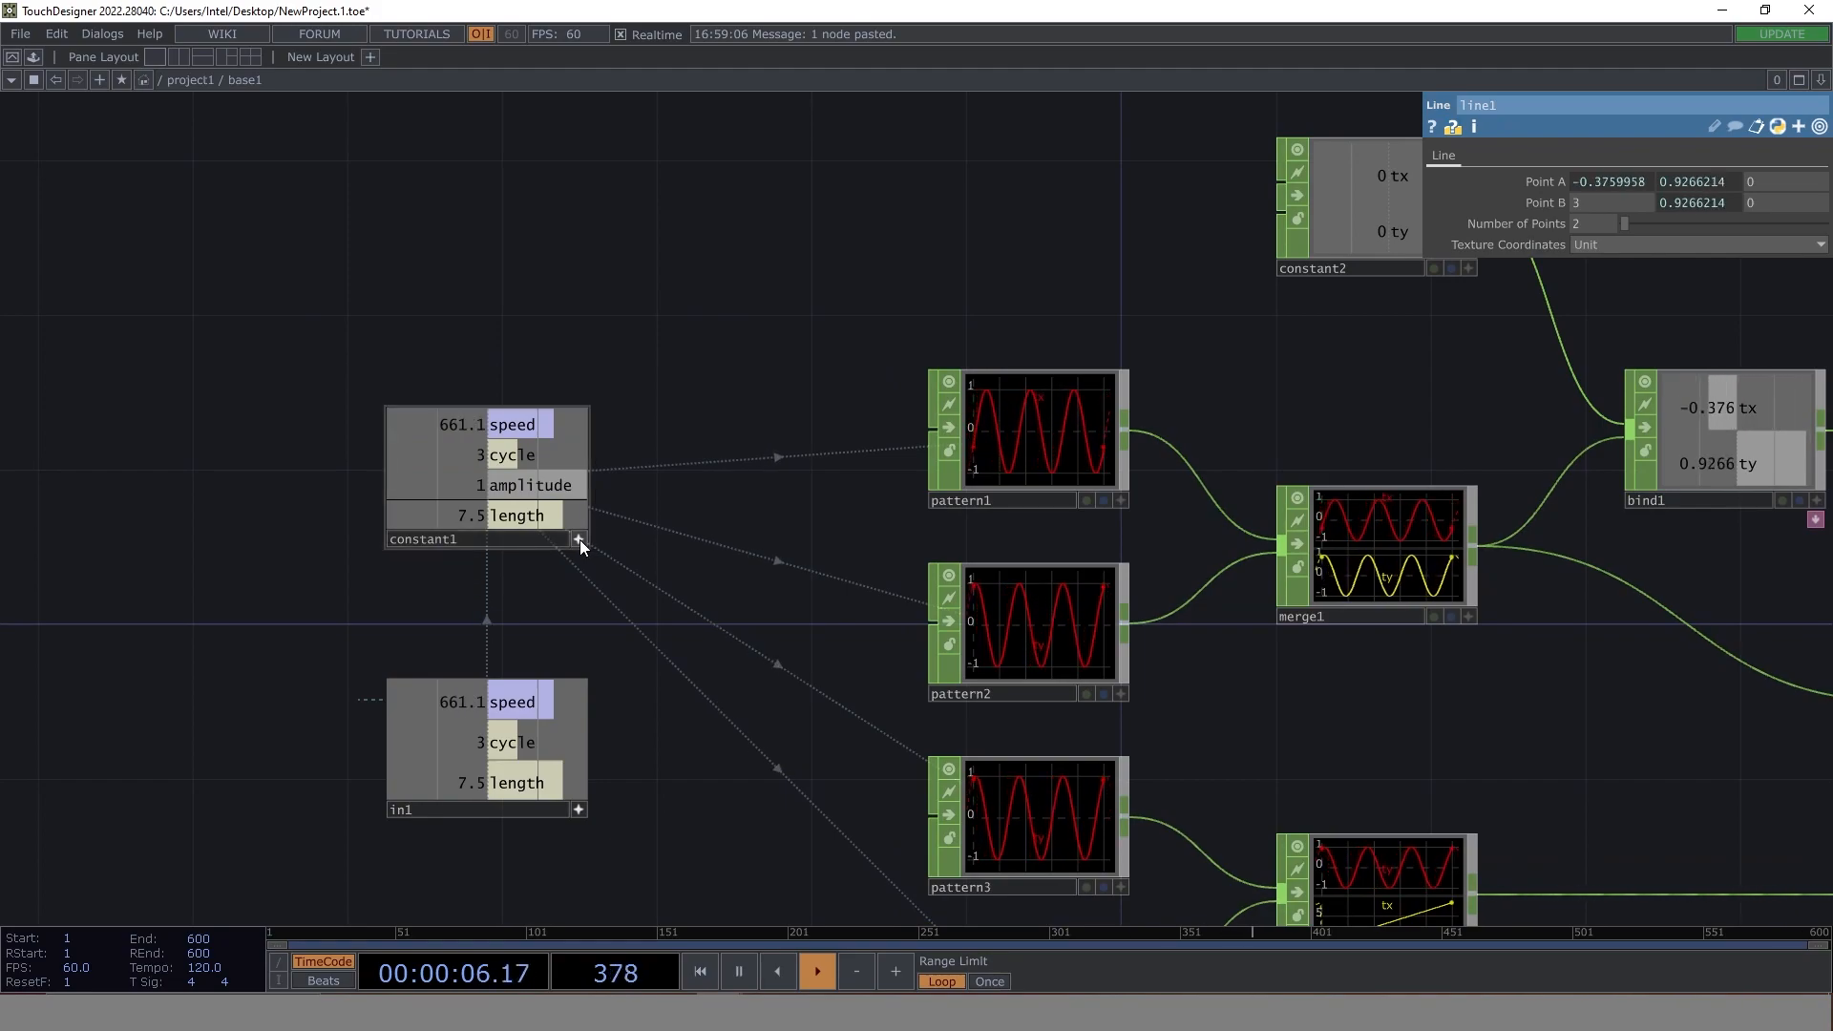
pyautogui.click(516, 481)
pyautogui.click(1545, 222)
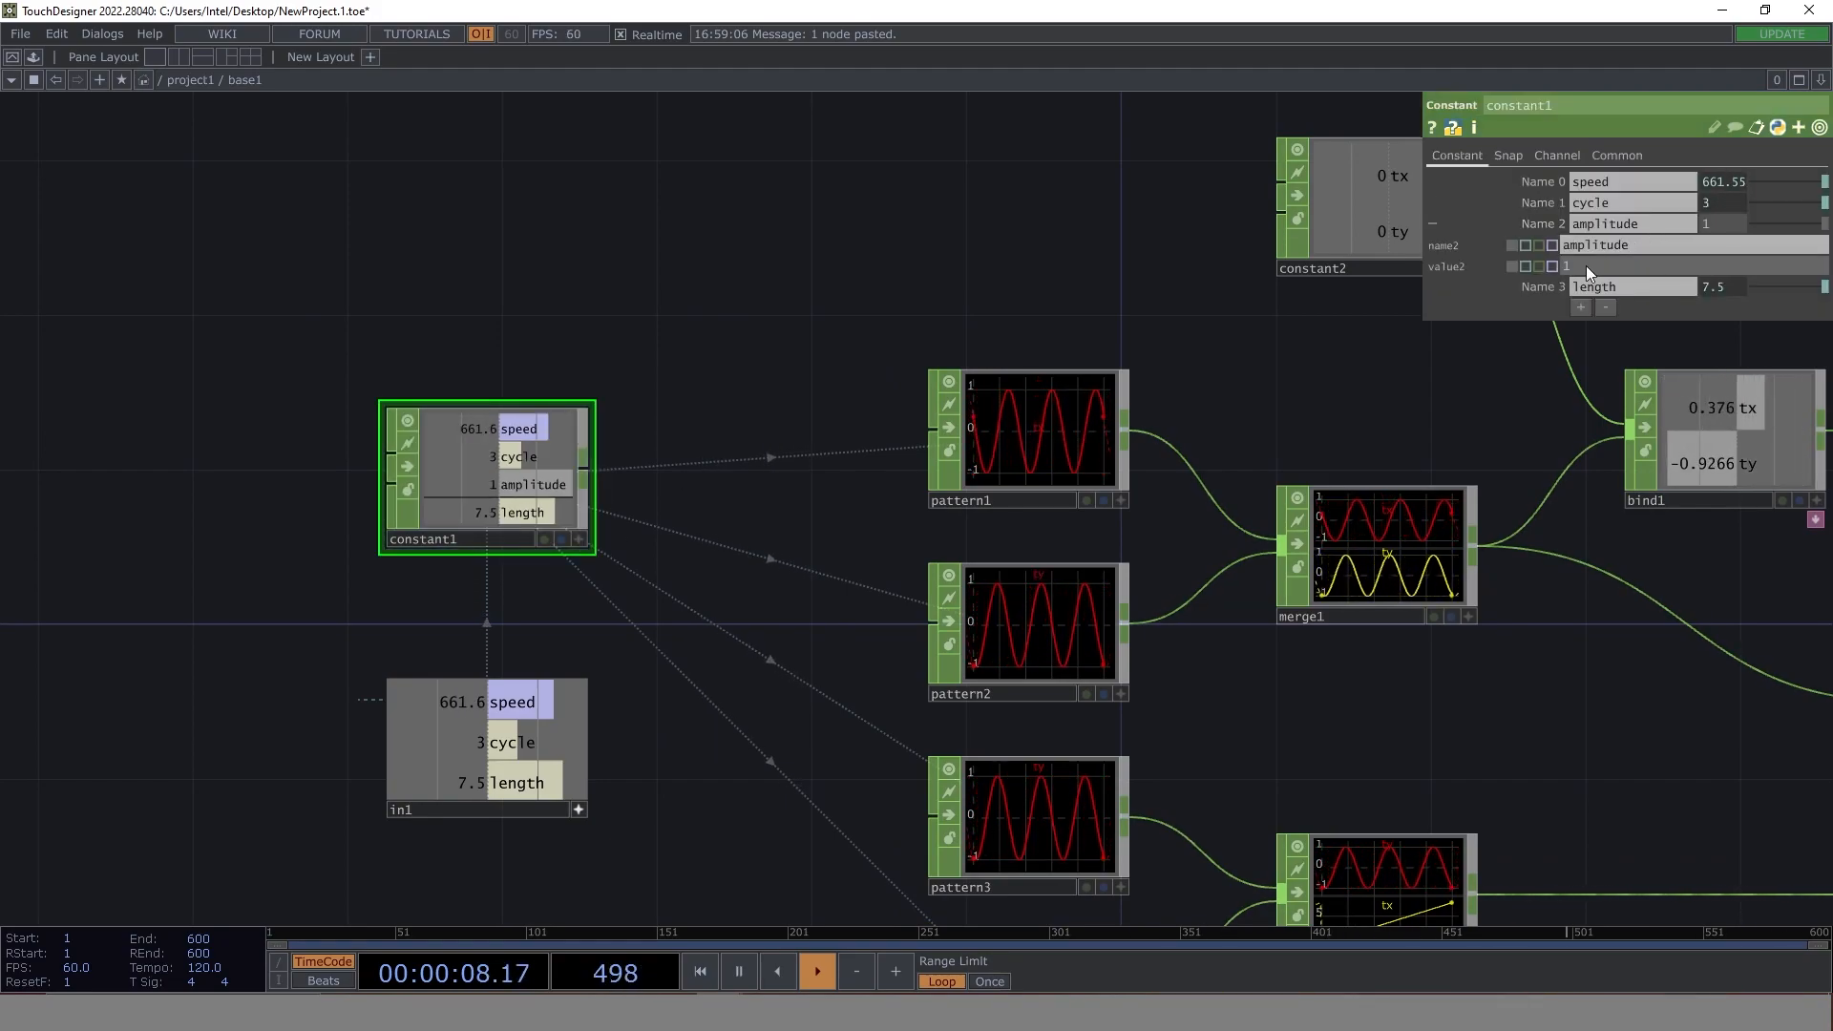
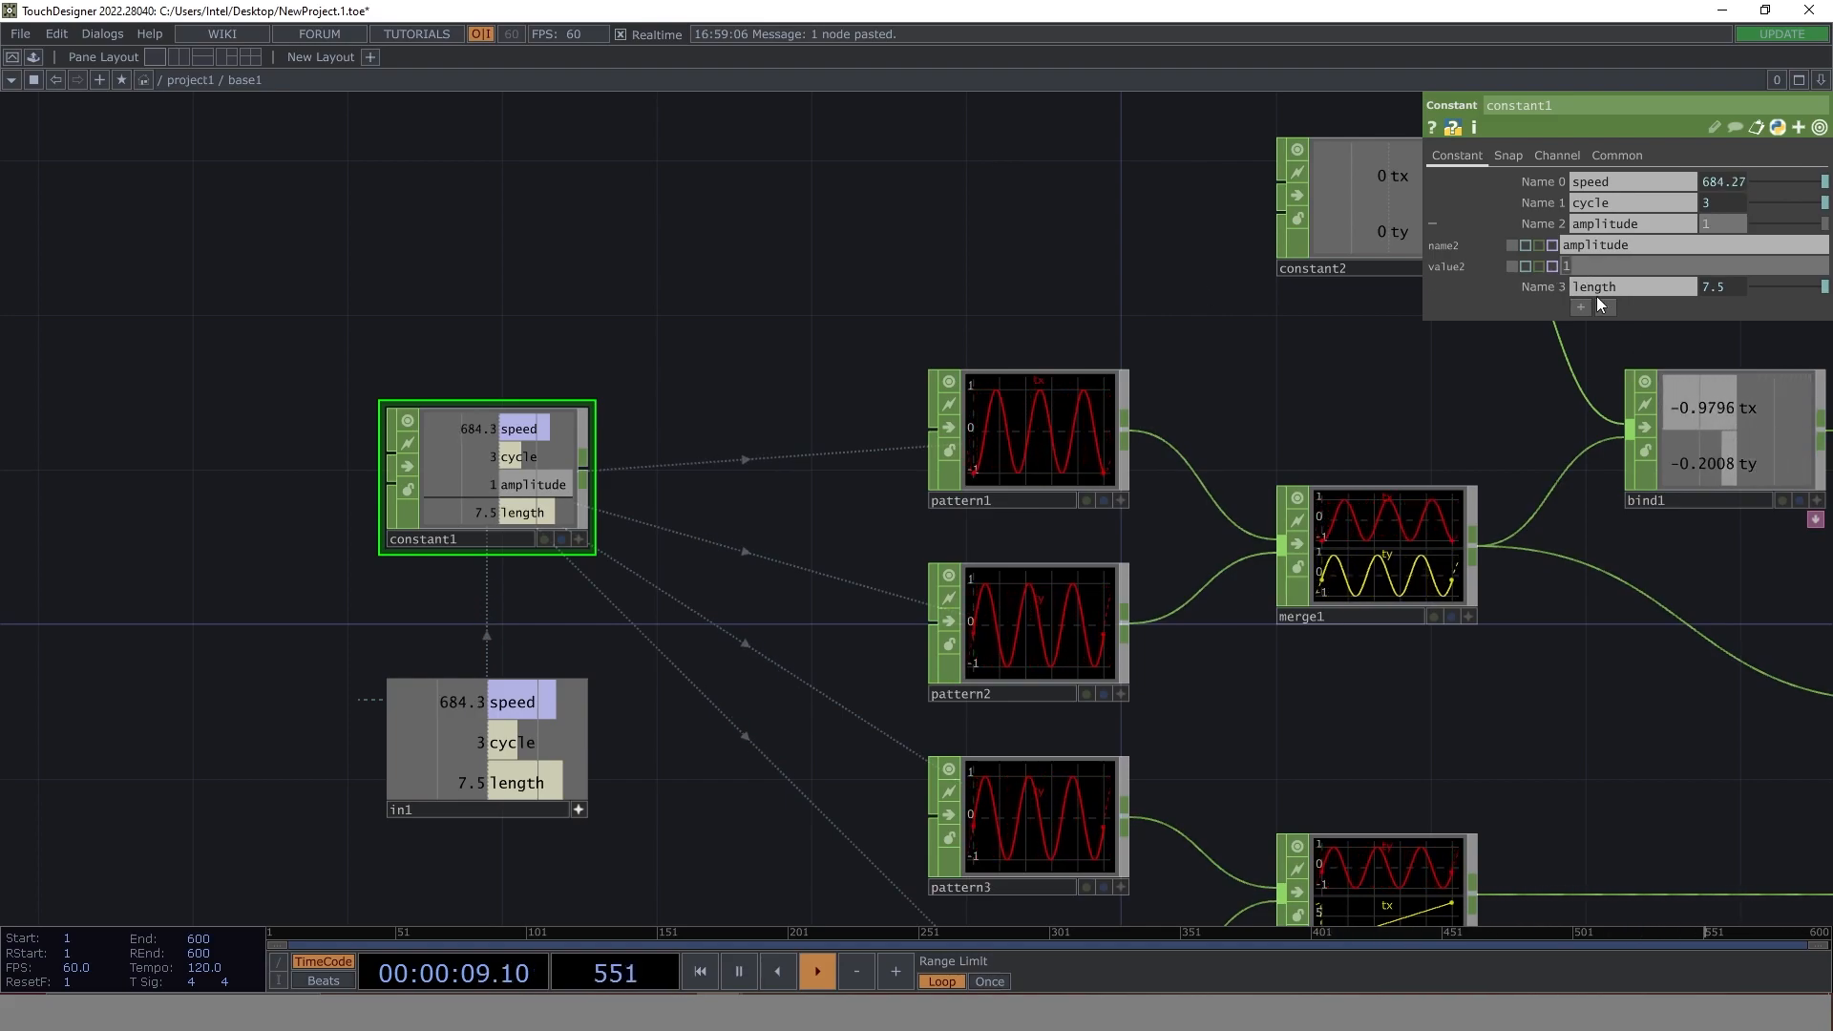
# - Set the value expression of constant1's amplitude channel to me.parent(1).digits
pyautogui.write('me.')
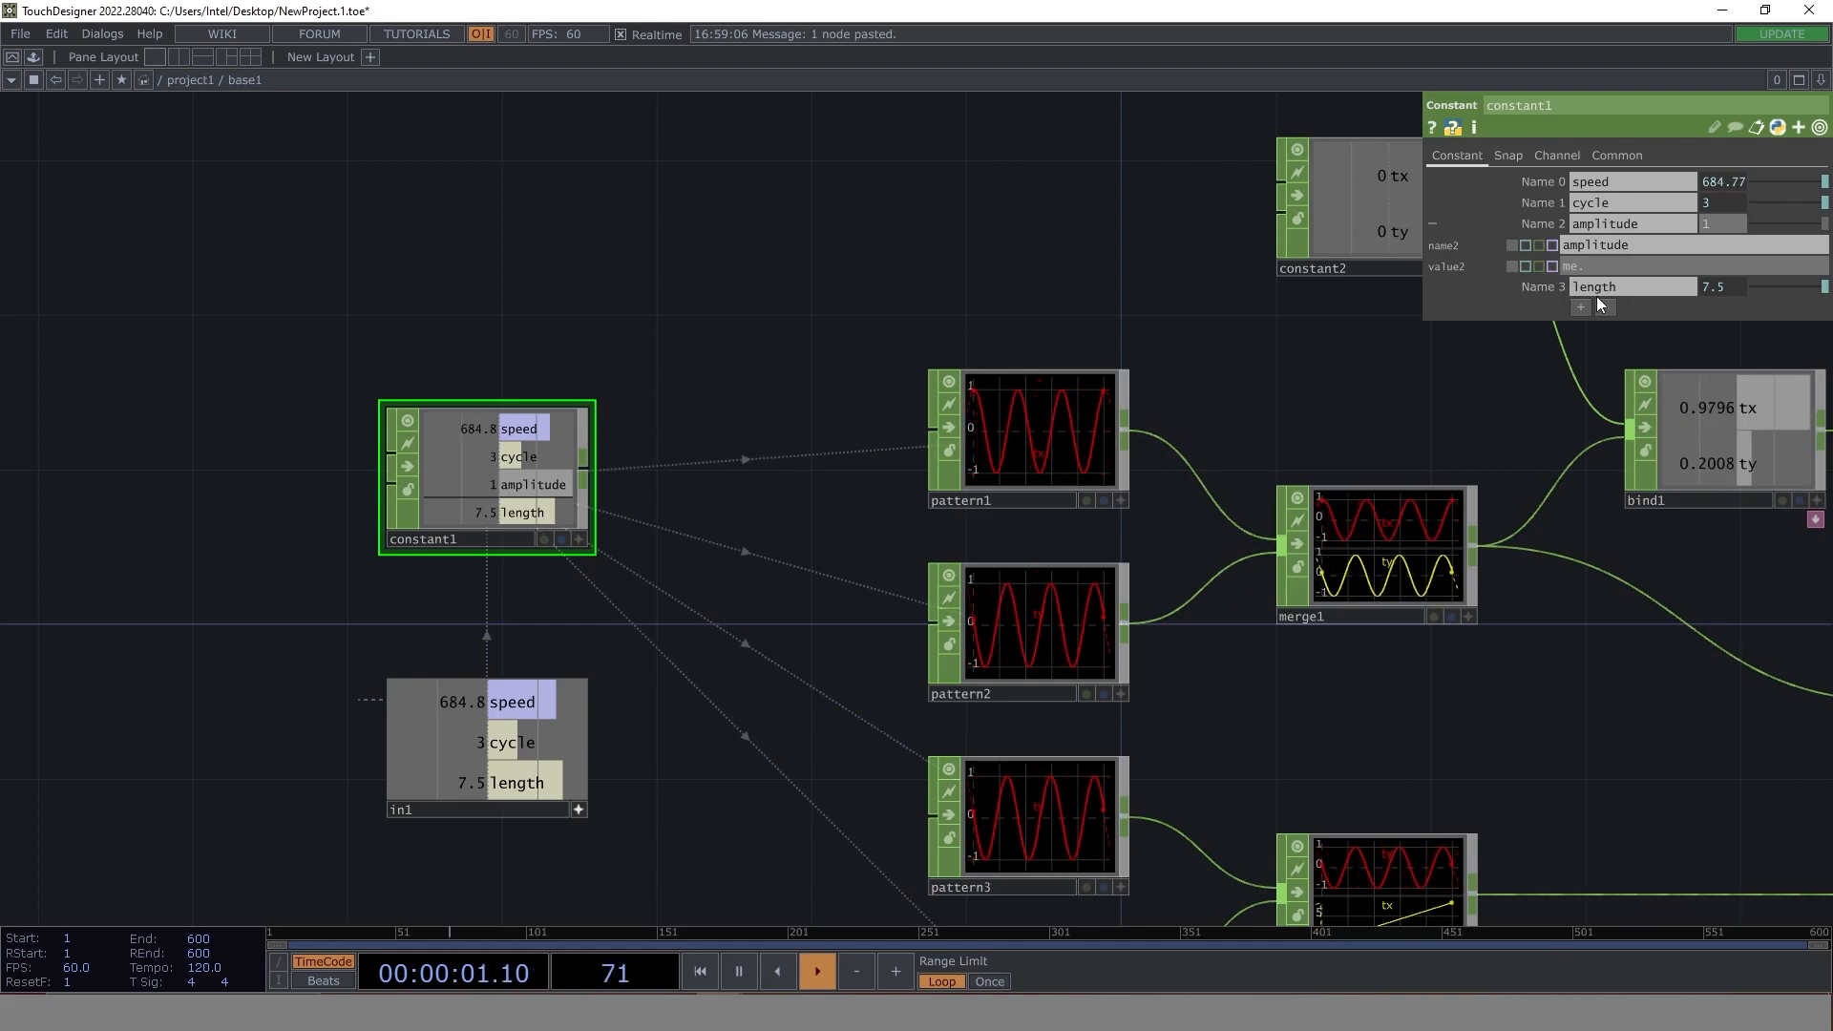
pyautogui.write('parent')
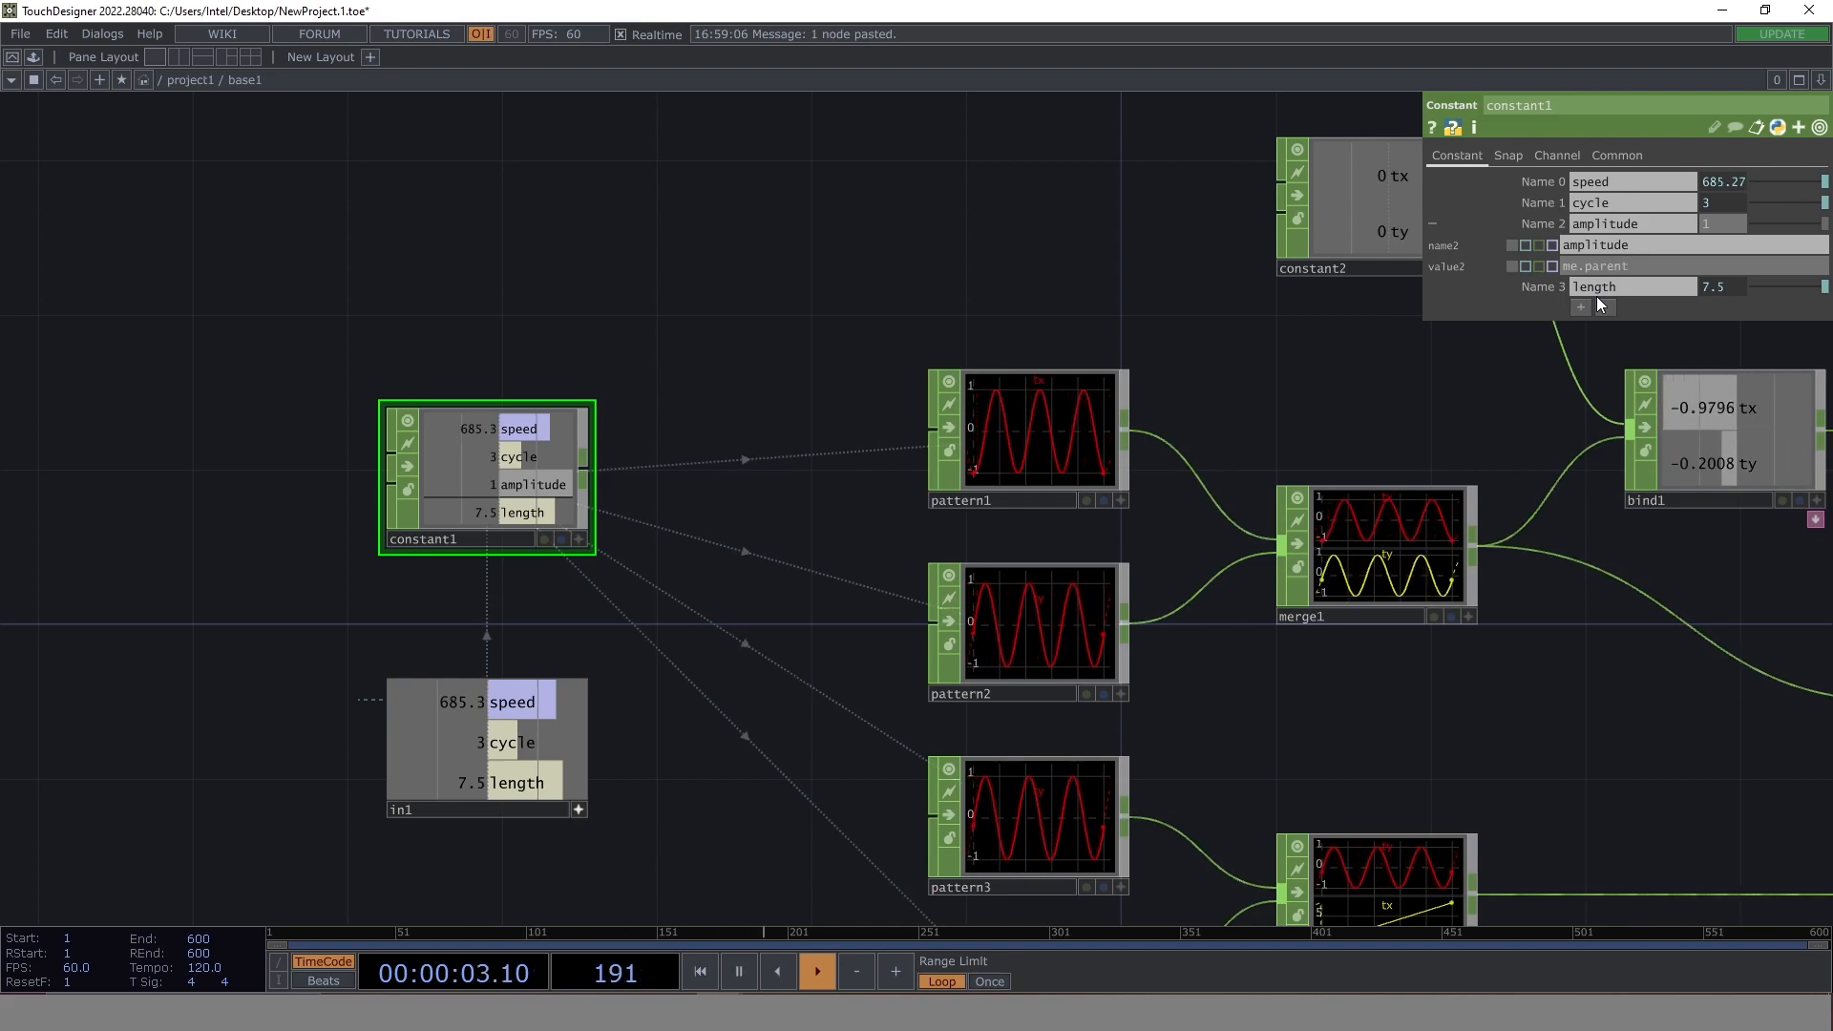
pyautogui.write('(1).')
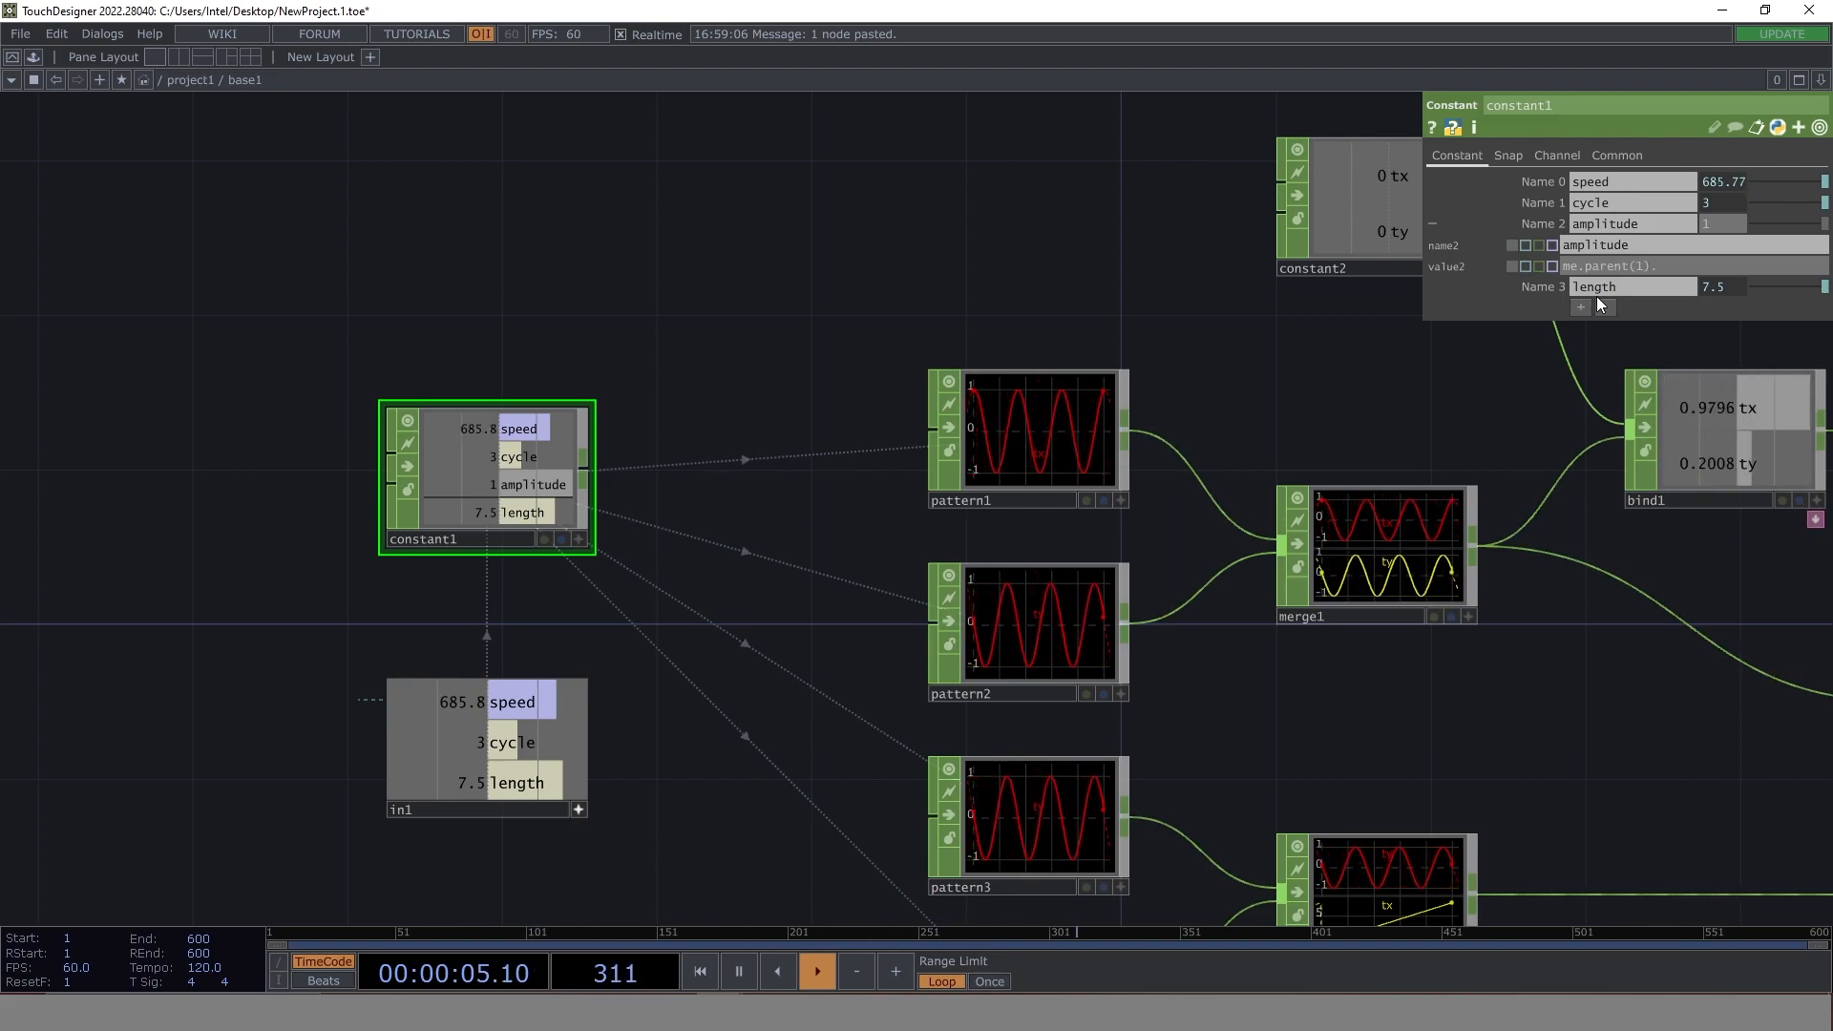
pyautogui.write('digit')
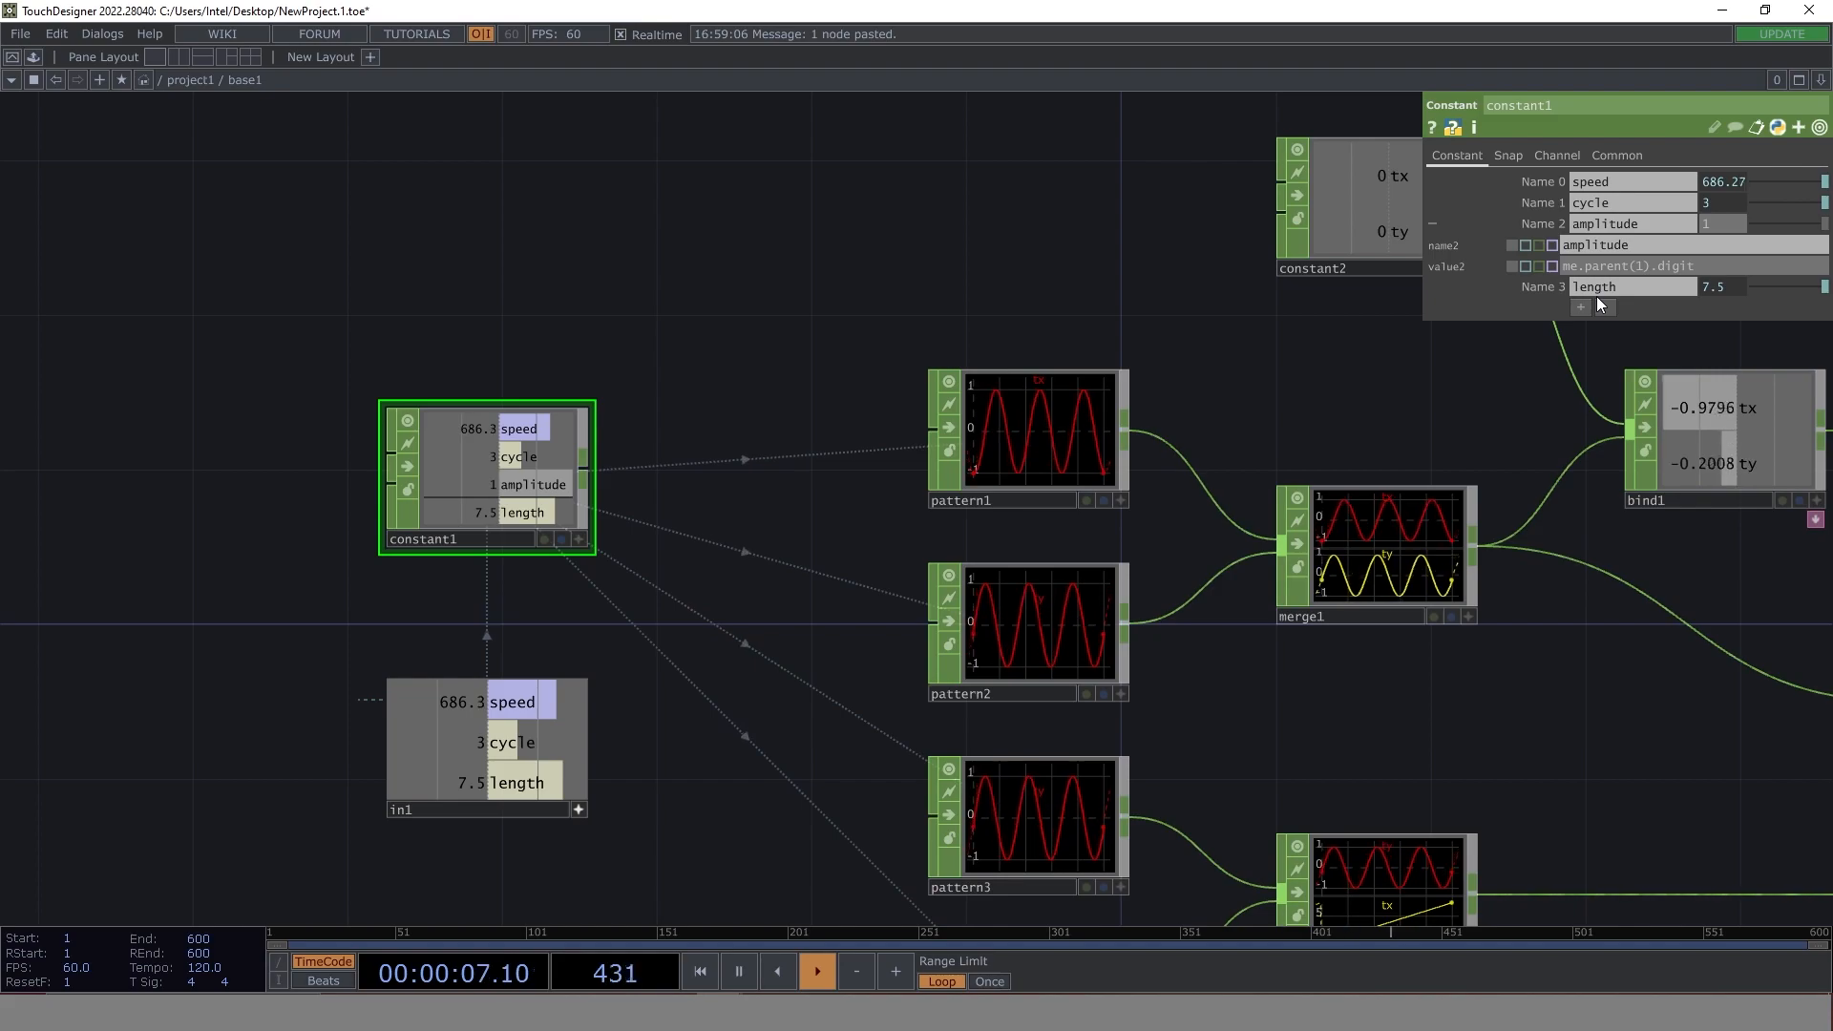
pyautogui.write('s')
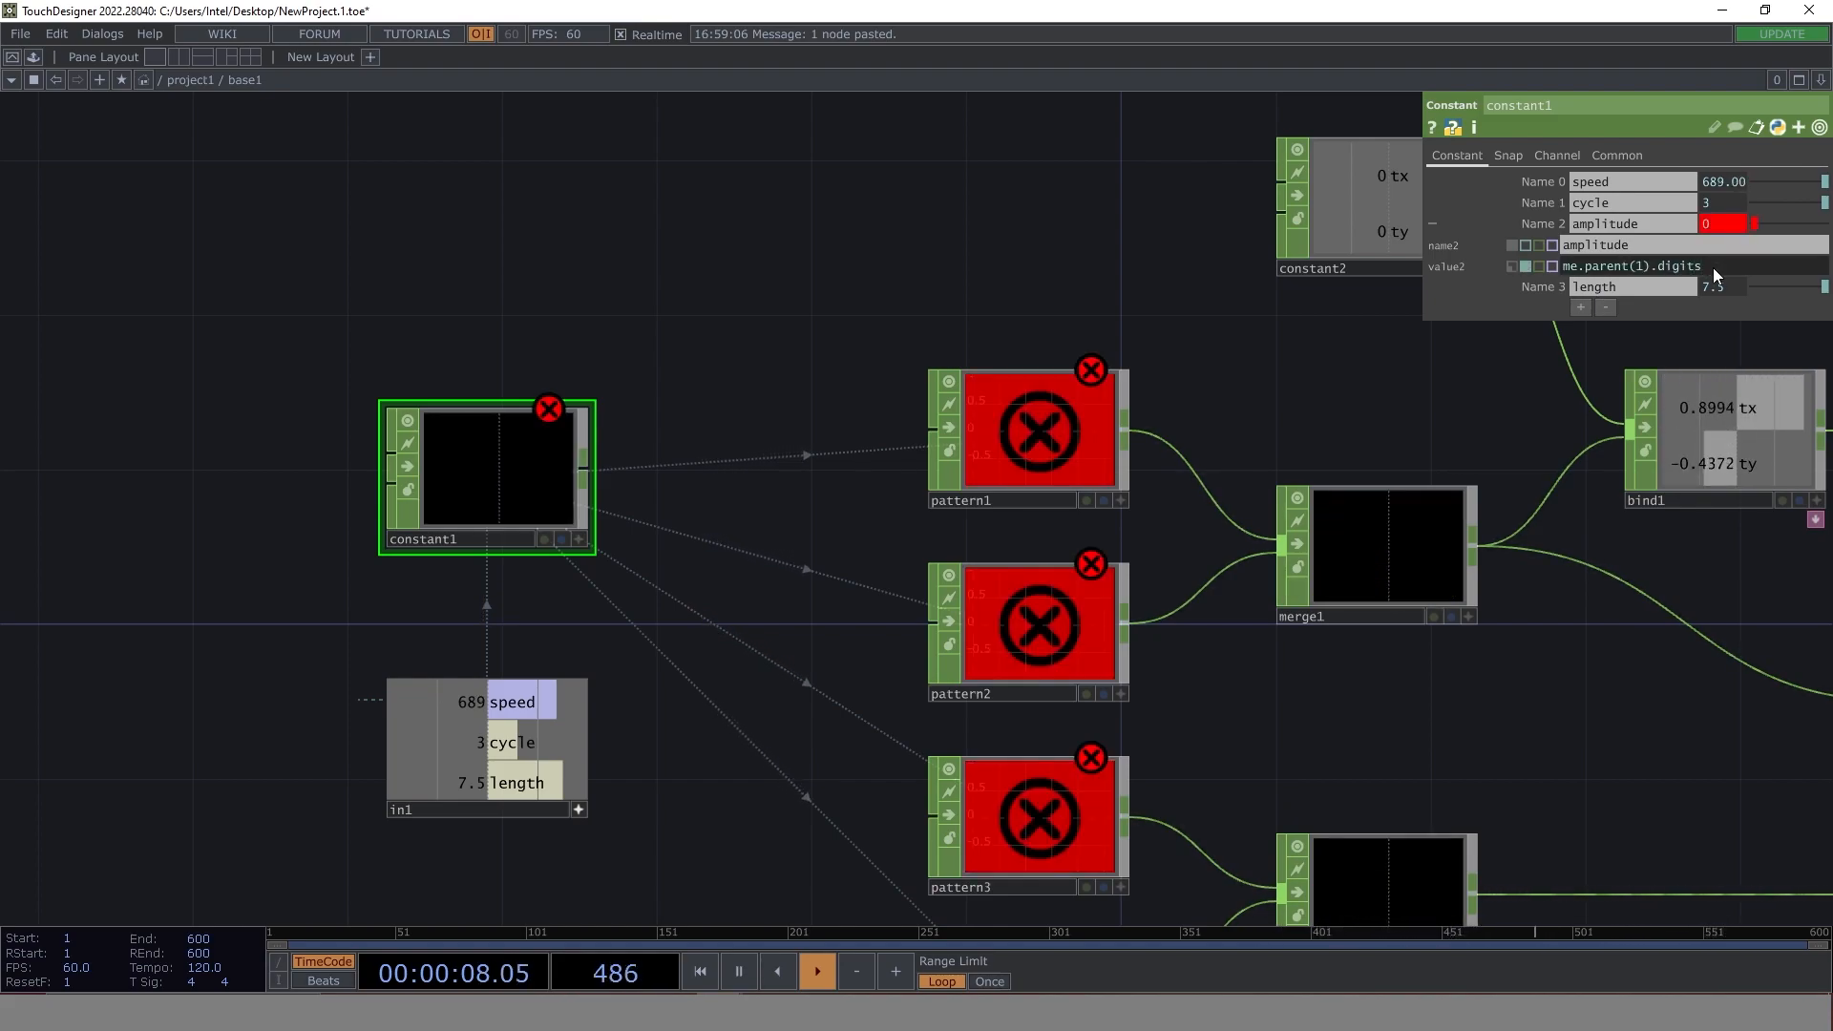
pyautogui.press('Return')
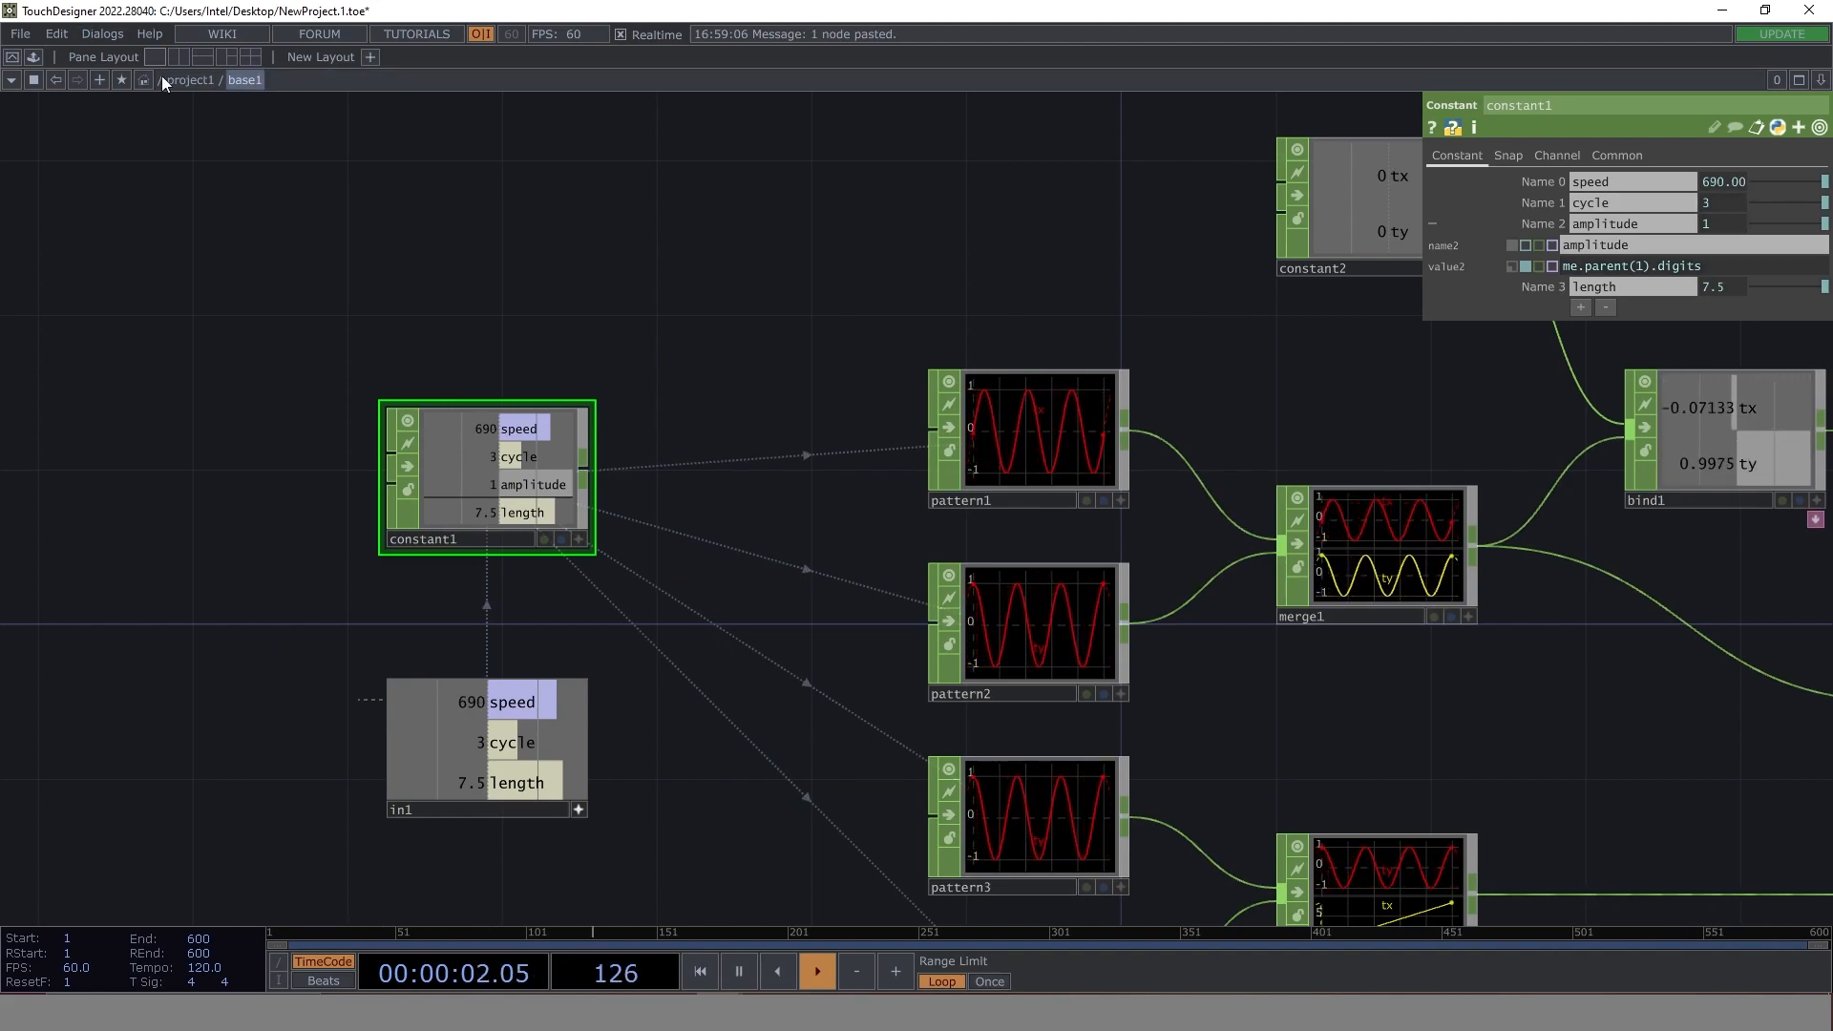
# - Return to the project1 network and delete the base2 component
pyautogui.click(196, 81)
pyautogui.click(405, 398)
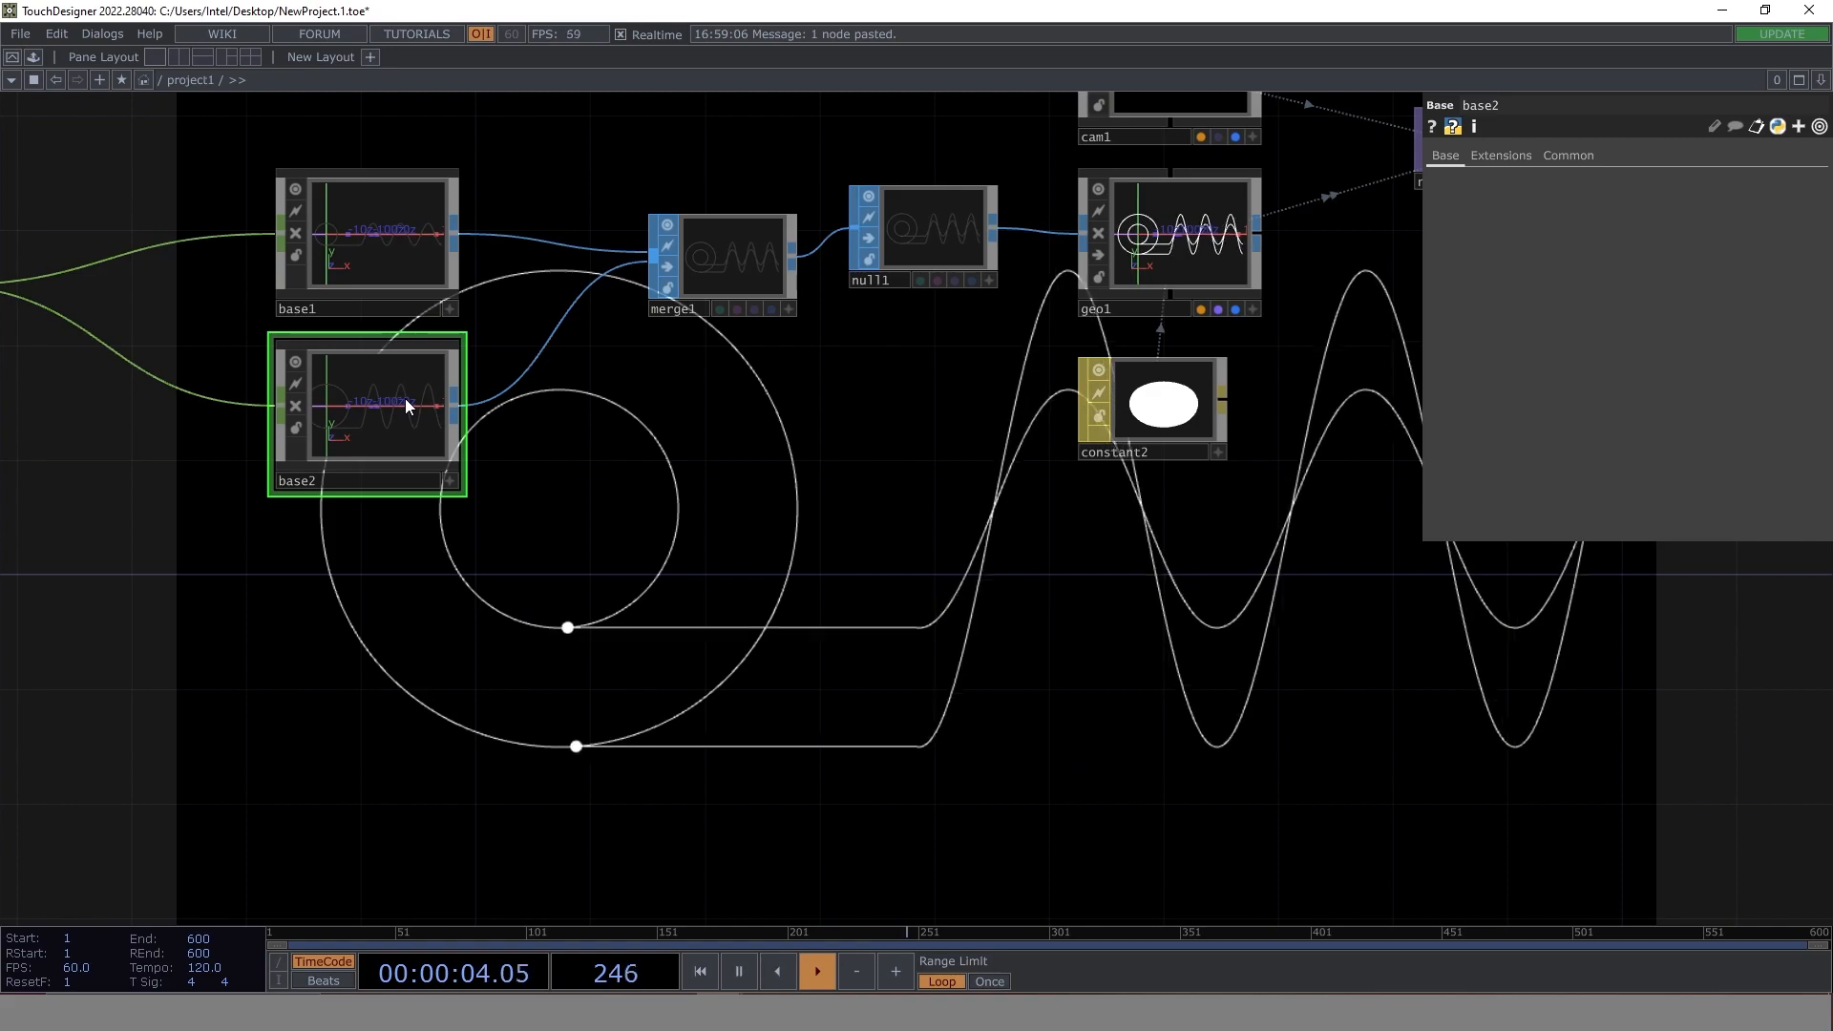
pyautogui.press('Delete')
# - Duplicate base1 twice, stacking the copies below it, and connect both outputs to merge1
pyautogui.click(359, 237)
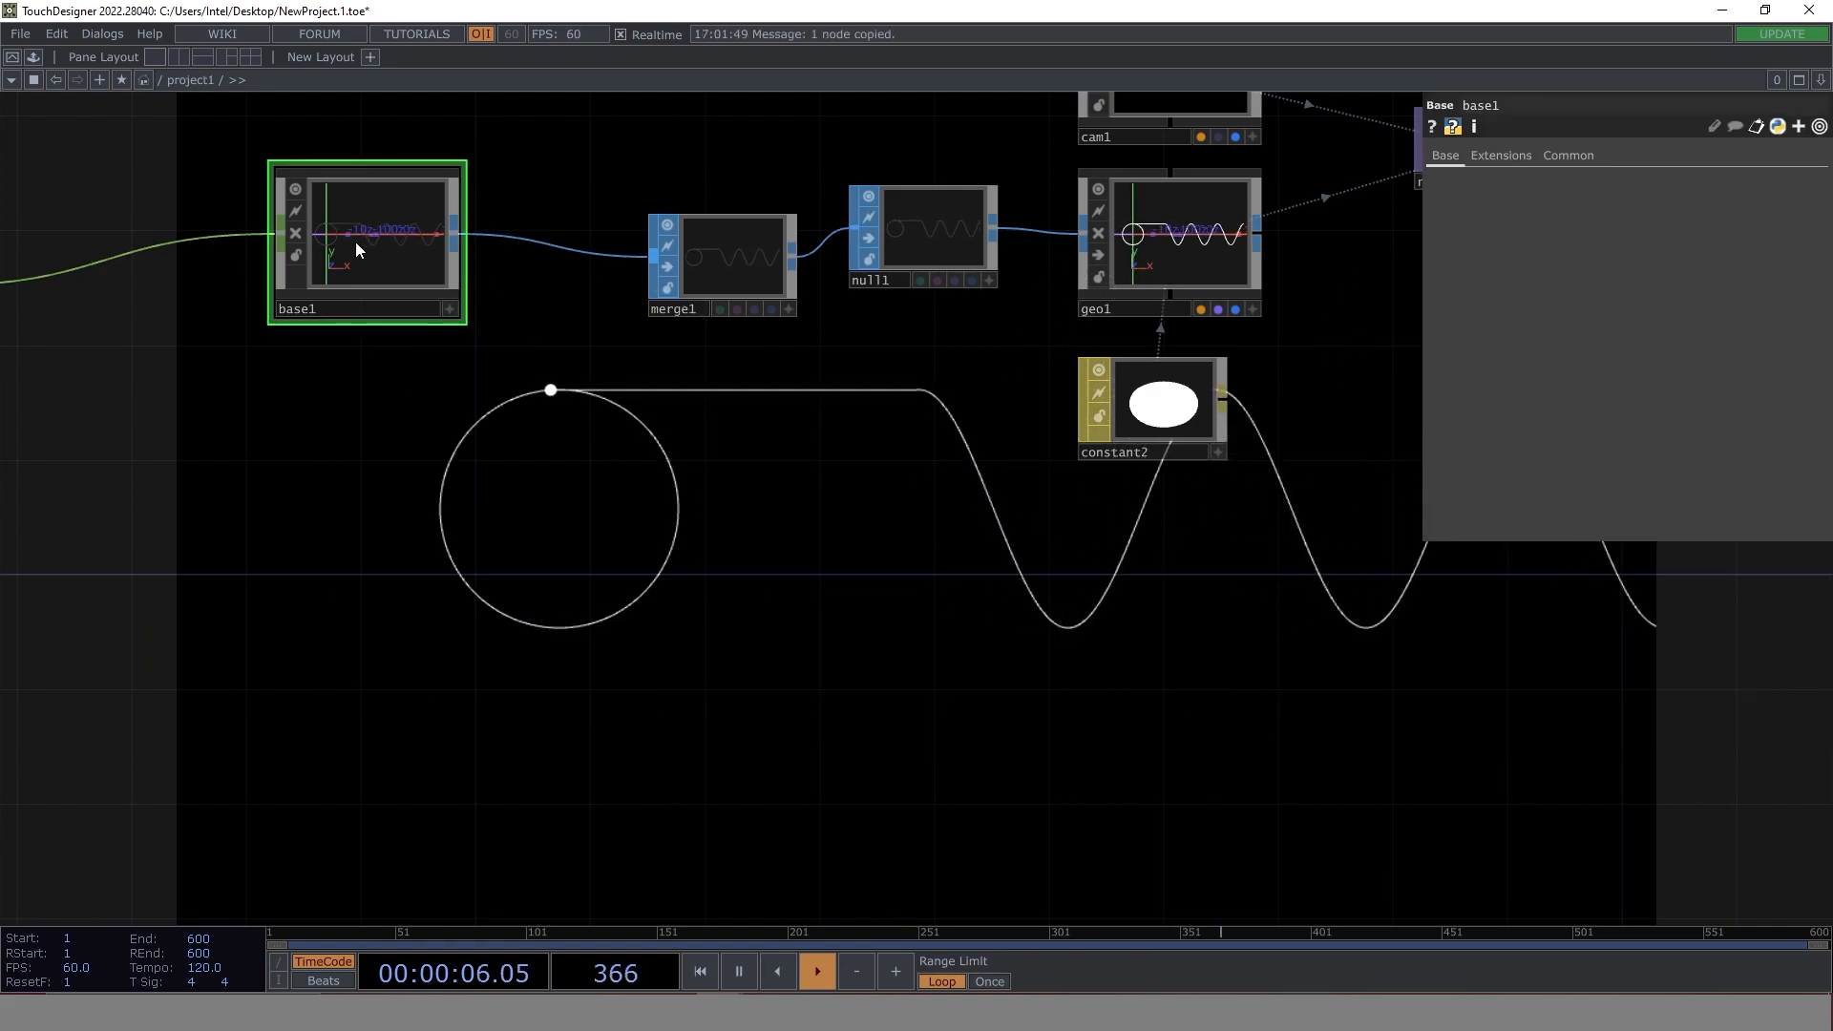
pyautogui.hotkey('ctrl', 'z')
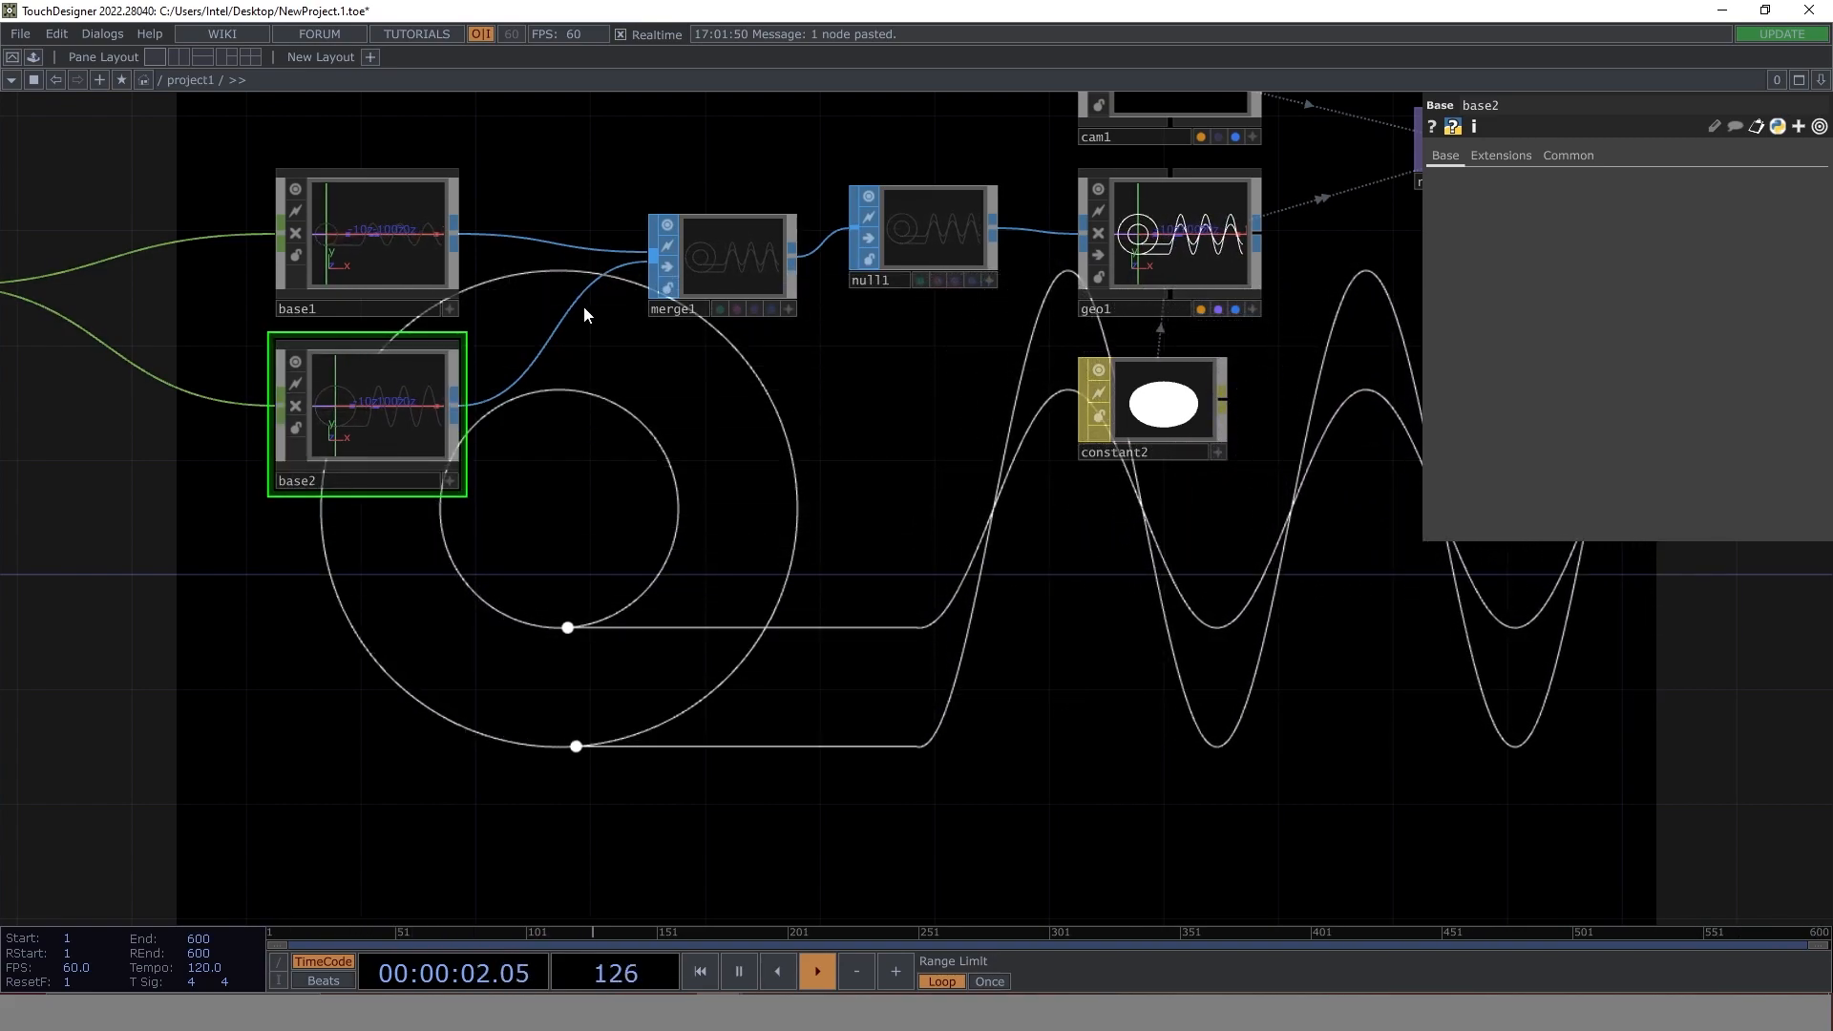
pyautogui.hotkey('ctrl', 'v')
pyautogui.moveTo(457, 578); pyautogui.dragTo(659, 282)
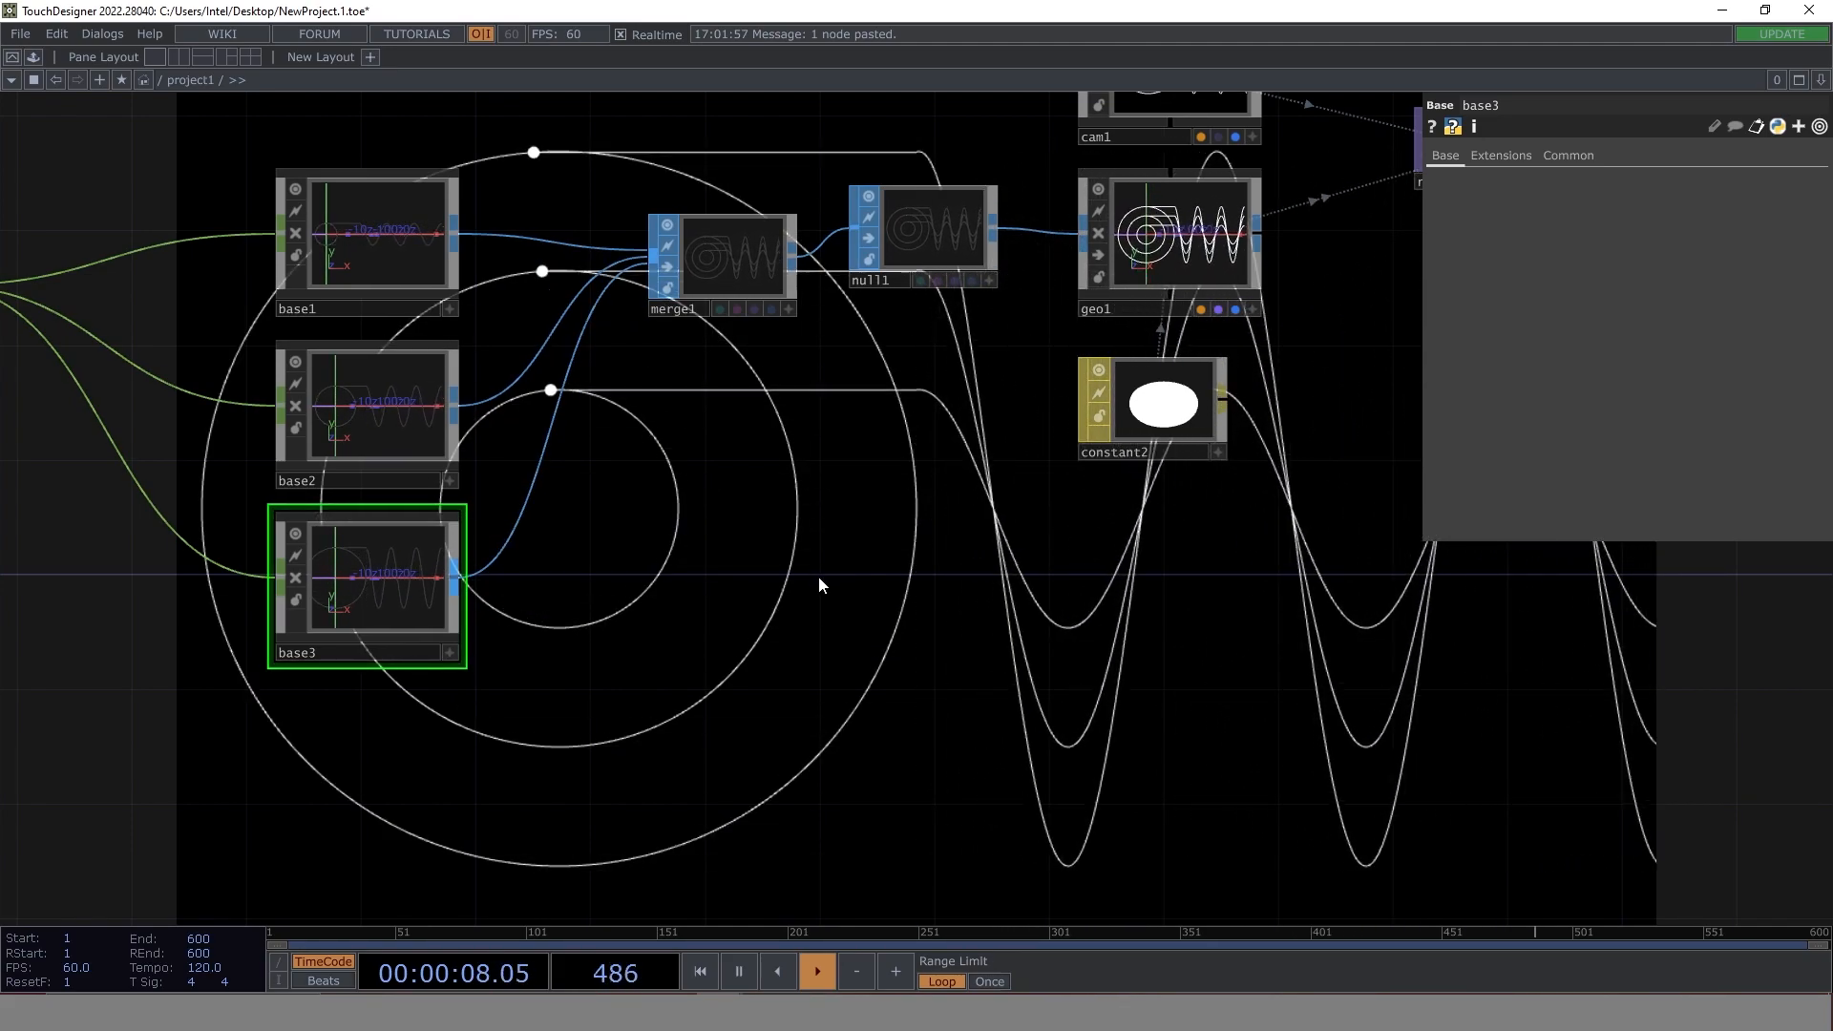
# - Delete the two copies of base1, base2 and base3
pyautogui.click(401, 421)
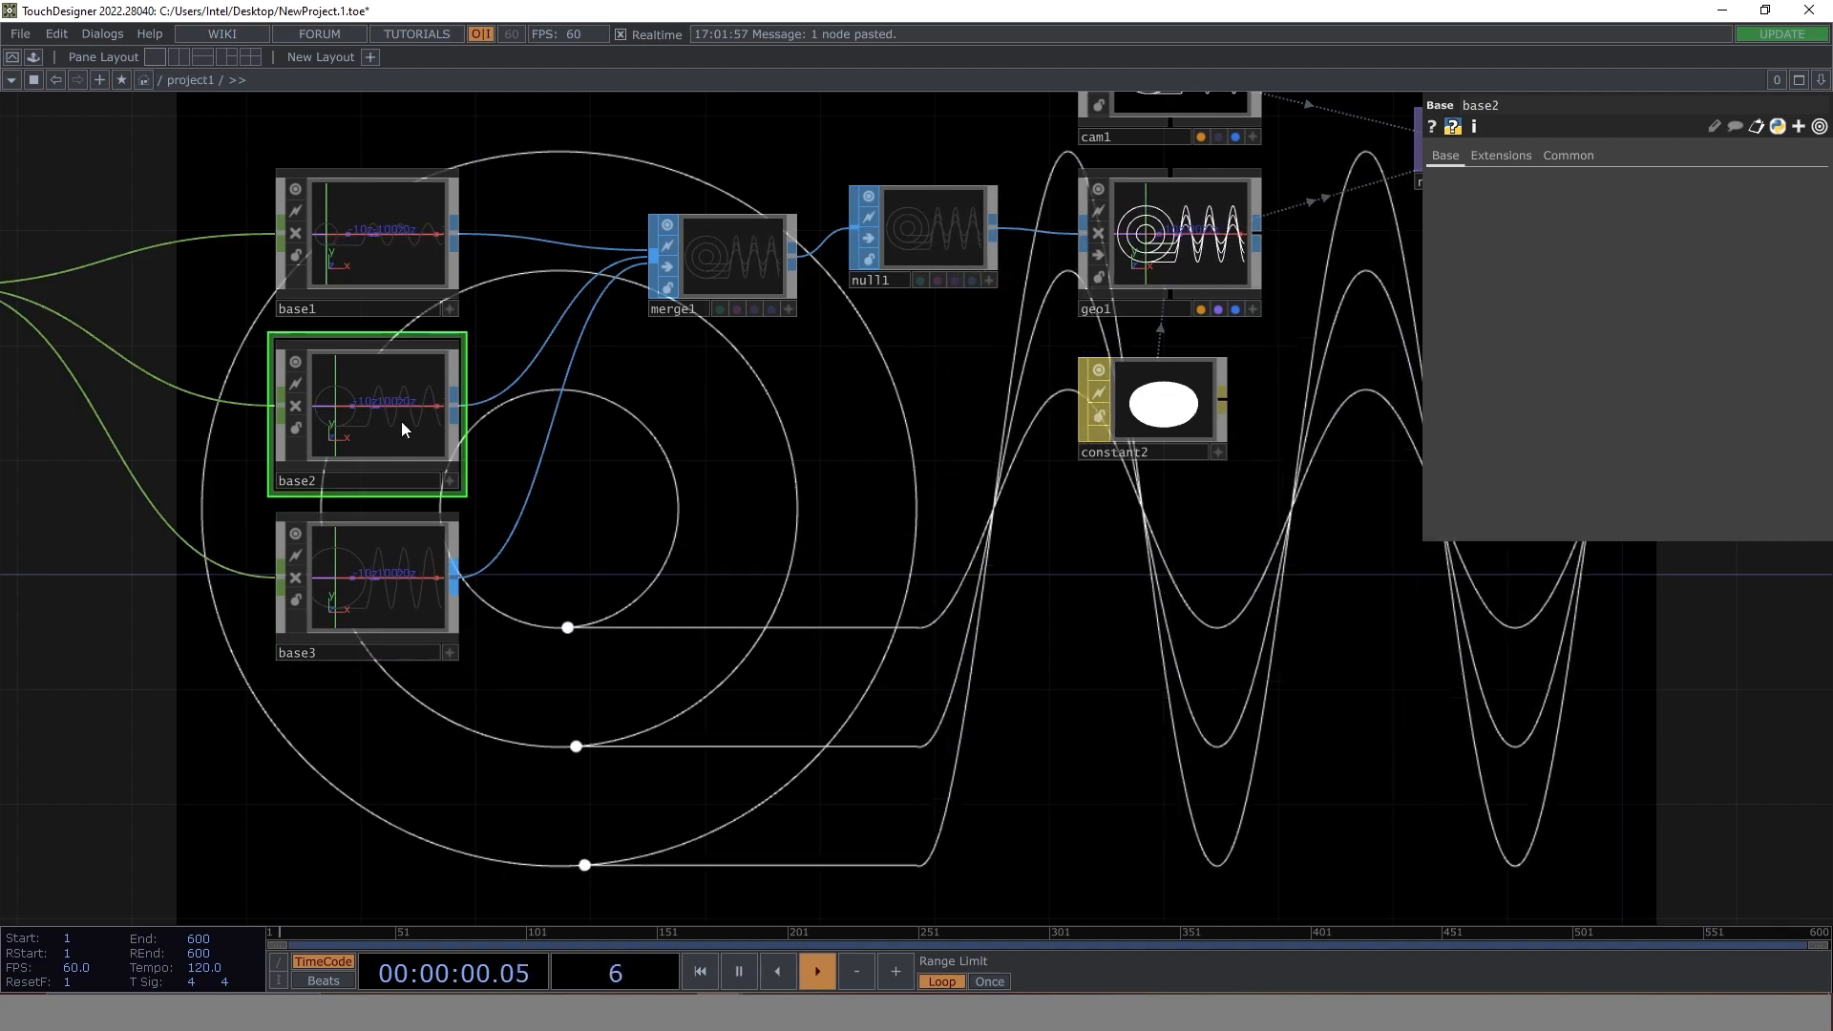
pyautogui.press('Delete')
pyautogui.click(376, 588)
pyautogui.press('Delete')
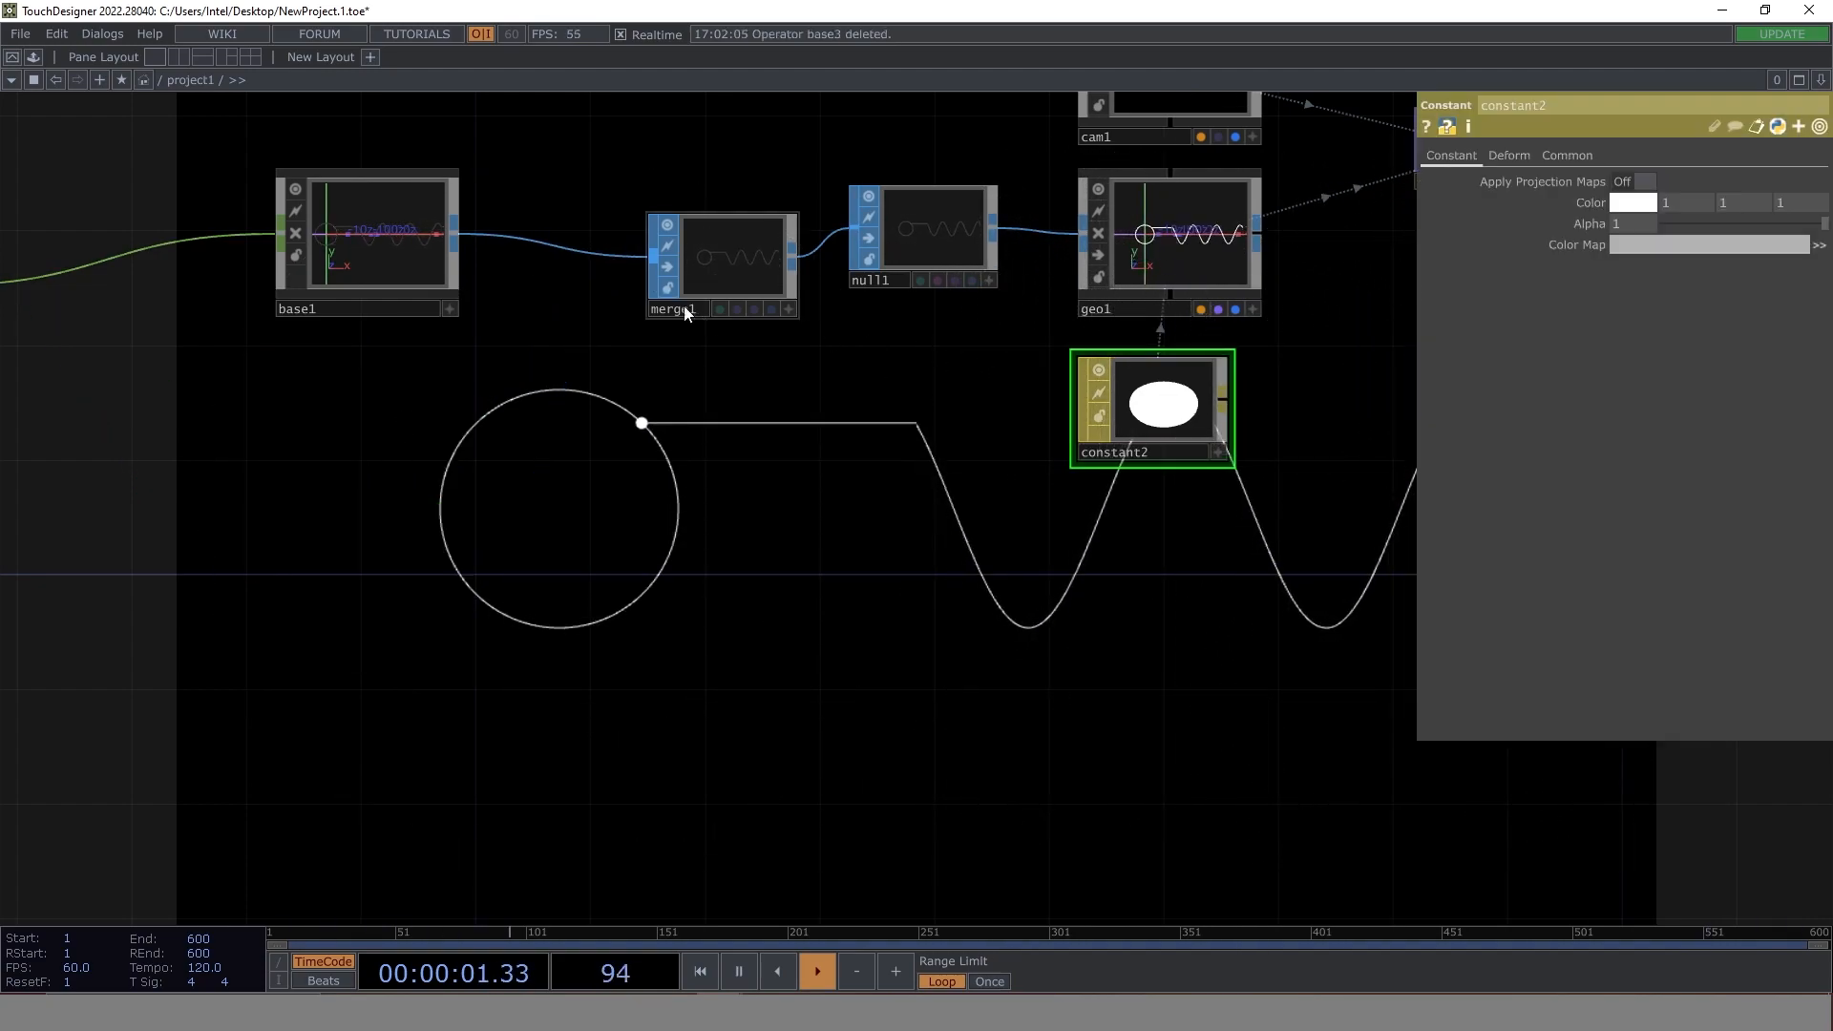
# - Inside base1, change constant1's amplitude expression to me.parent(1).digits * .25
pyautogui.doubleClick(344, 229)
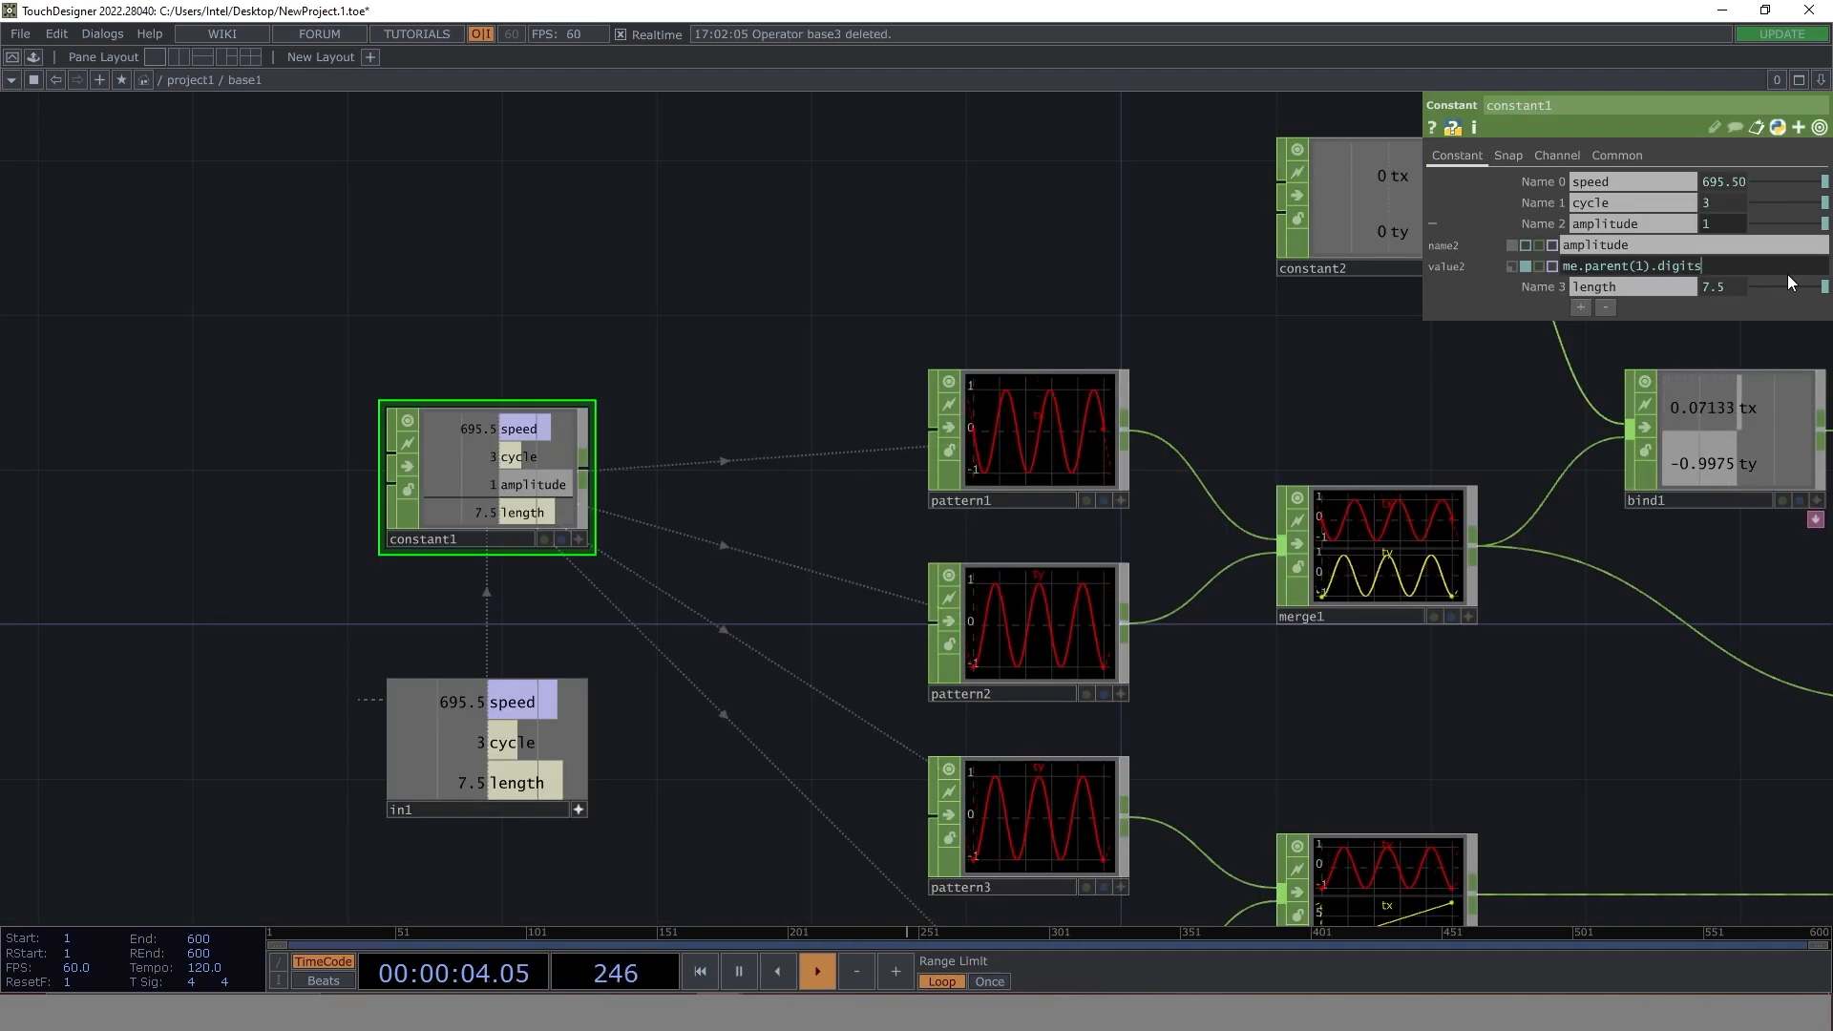
pyautogui.write('* .25')
pyautogui.press('Return')
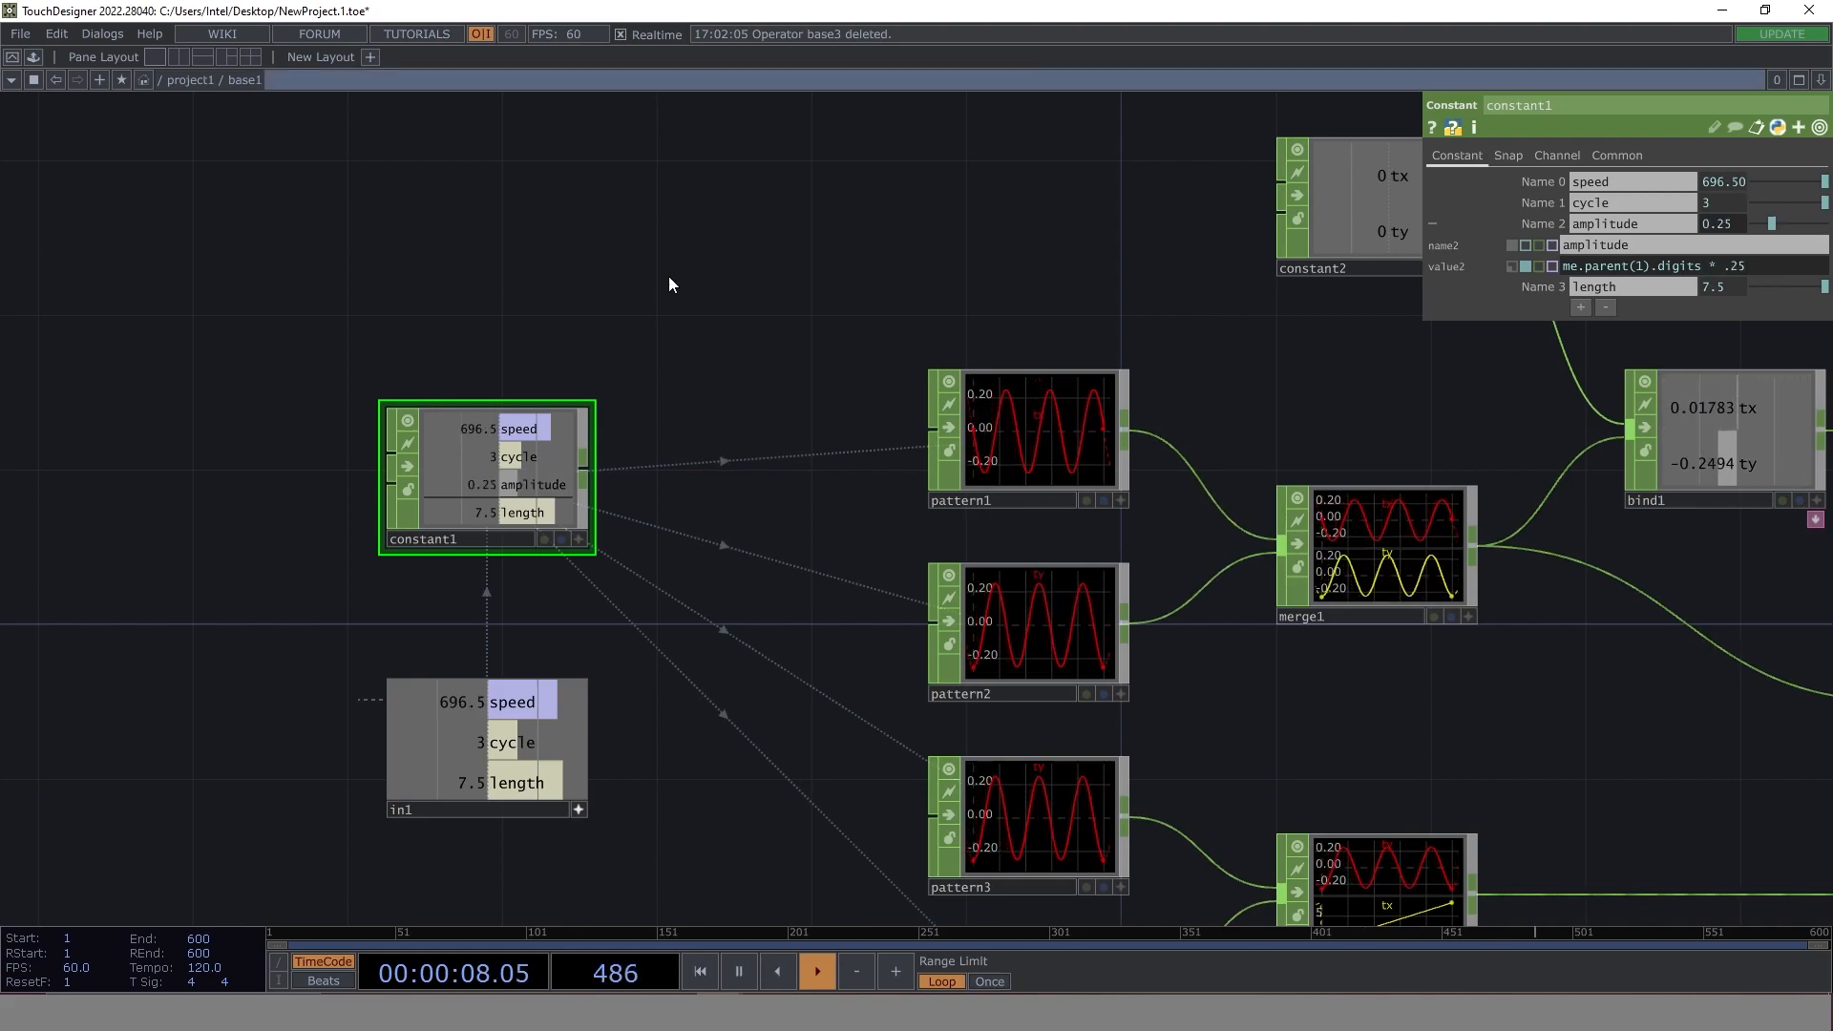
# - Back in project1, duplicate the updated base1 twice below the original and connect both copies to merge1
pyautogui.click(185, 80)
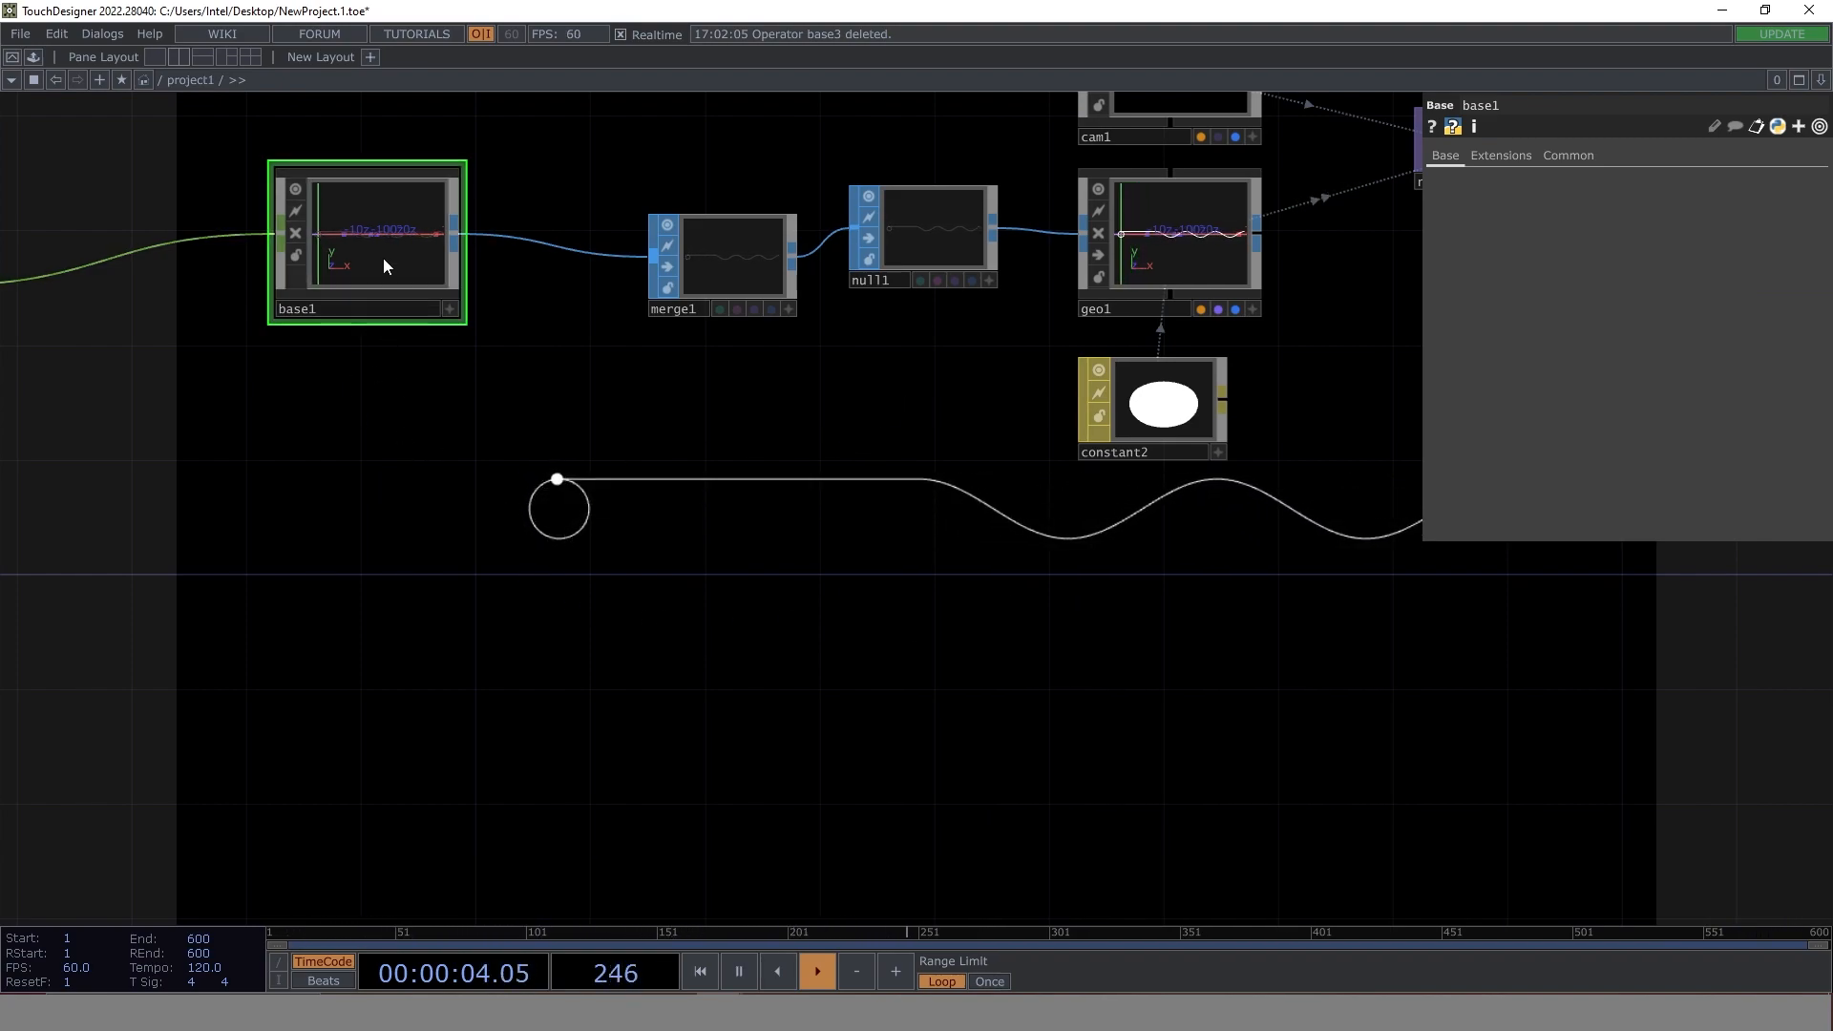
pyautogui.hotkey('ctrl', 'v')
pyautogui.moveTo(460, 405); pyautogui.dragTo(680, 283)
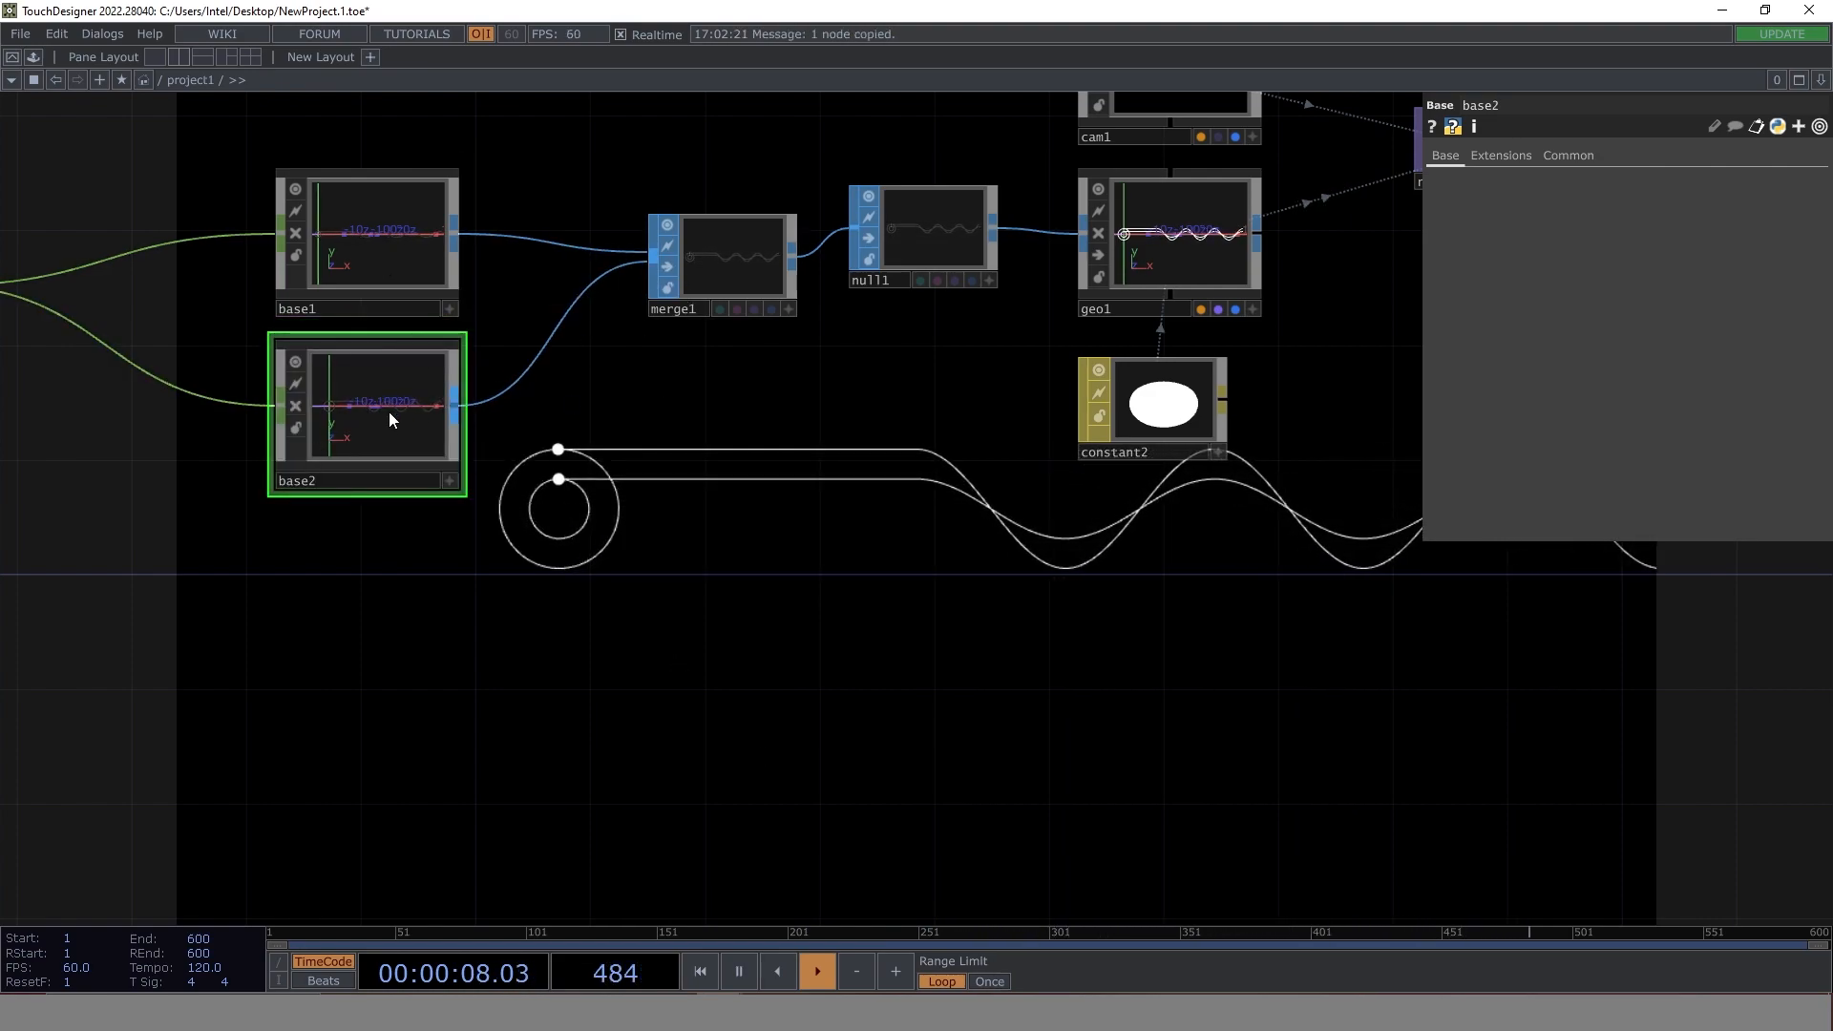
pyautogui.hotkey('ctrl', 'v')
pyautogui.moveTo(459, 585); pyautogui.dragTo(642, 284)
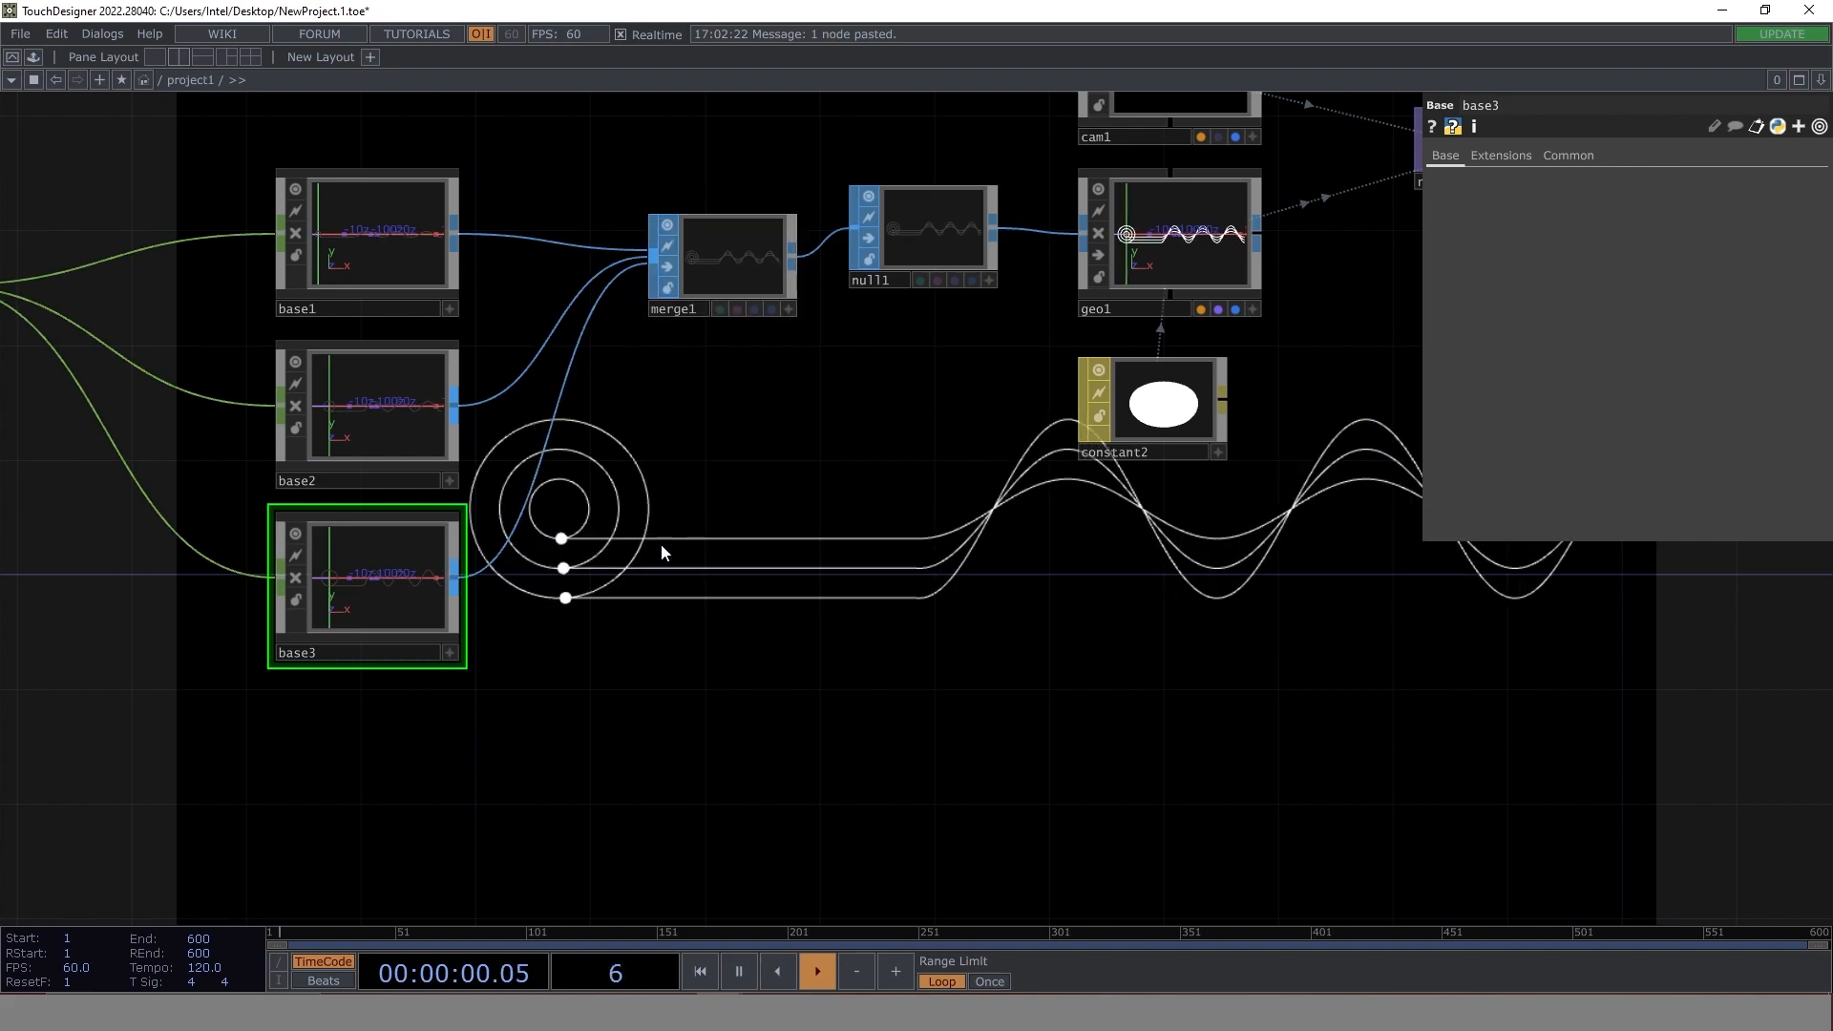
# - Add two more copies of the base component below base3 and connect both outputs to merge1
pyautogui.hotkey('ctrl', 'v')
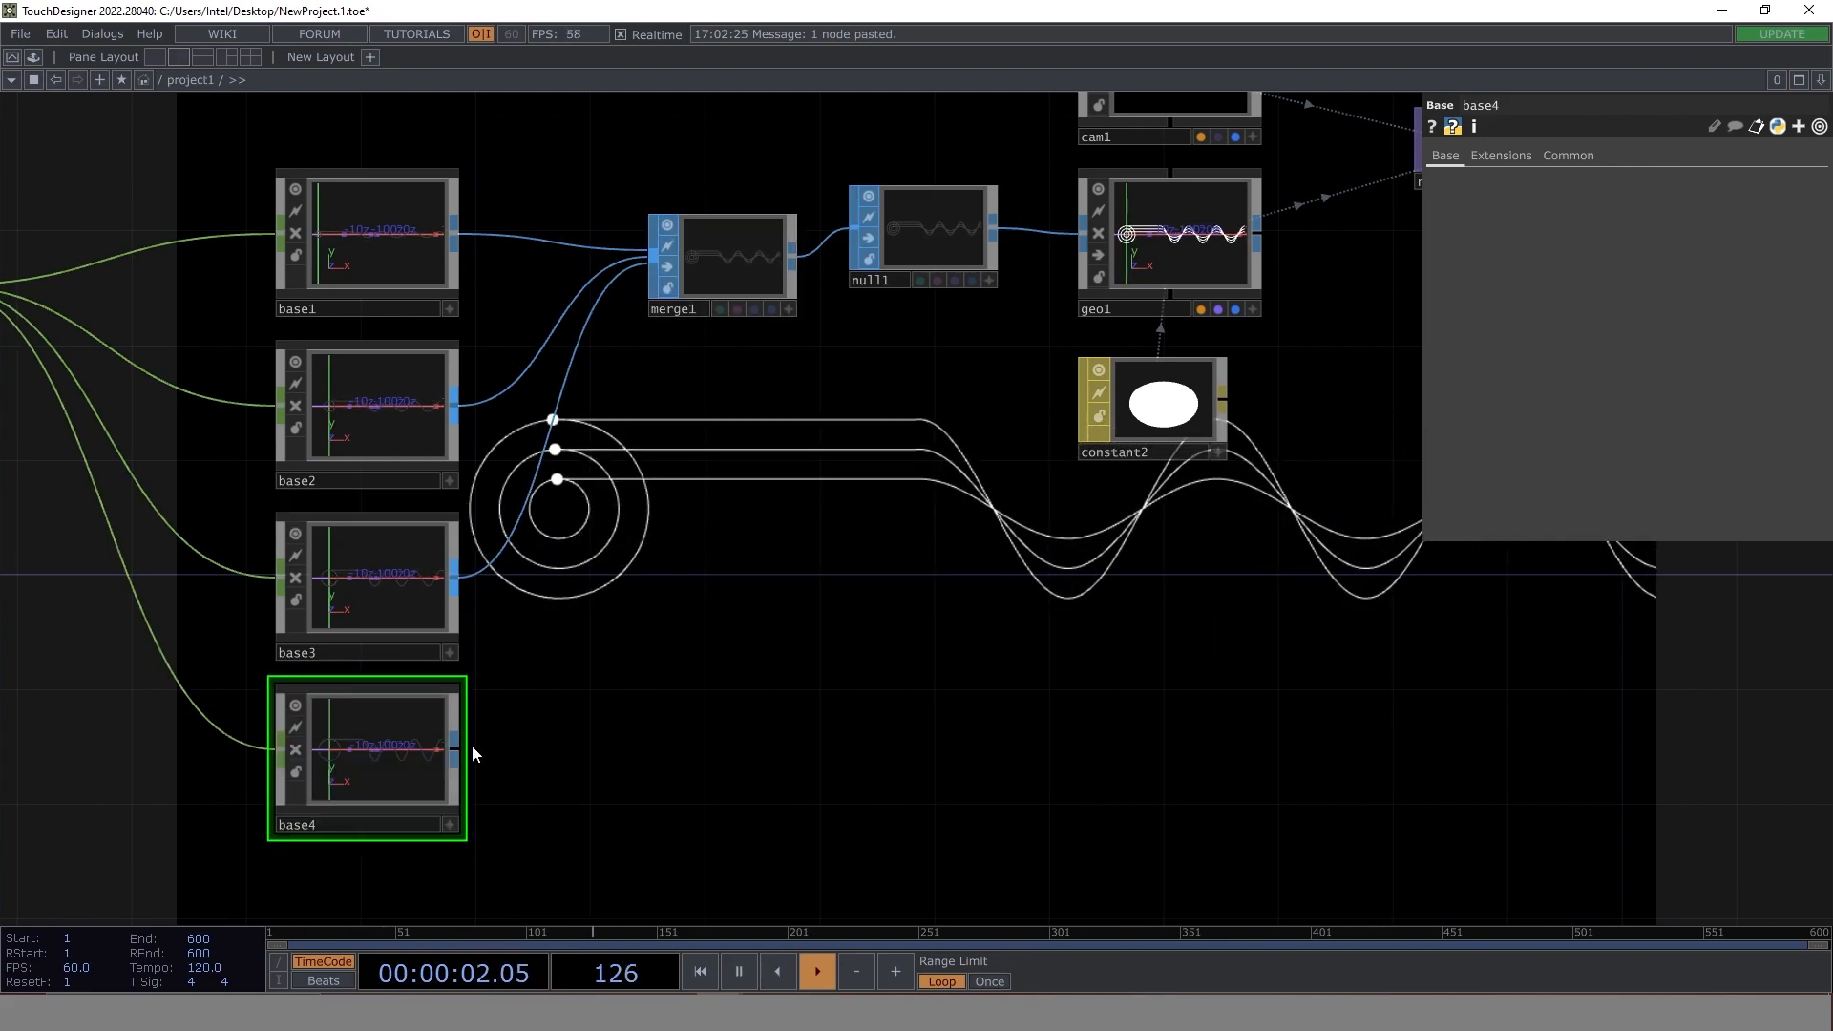
pyautogui.moveTo(458, 748); pyautogui.dragTo(663, 267)
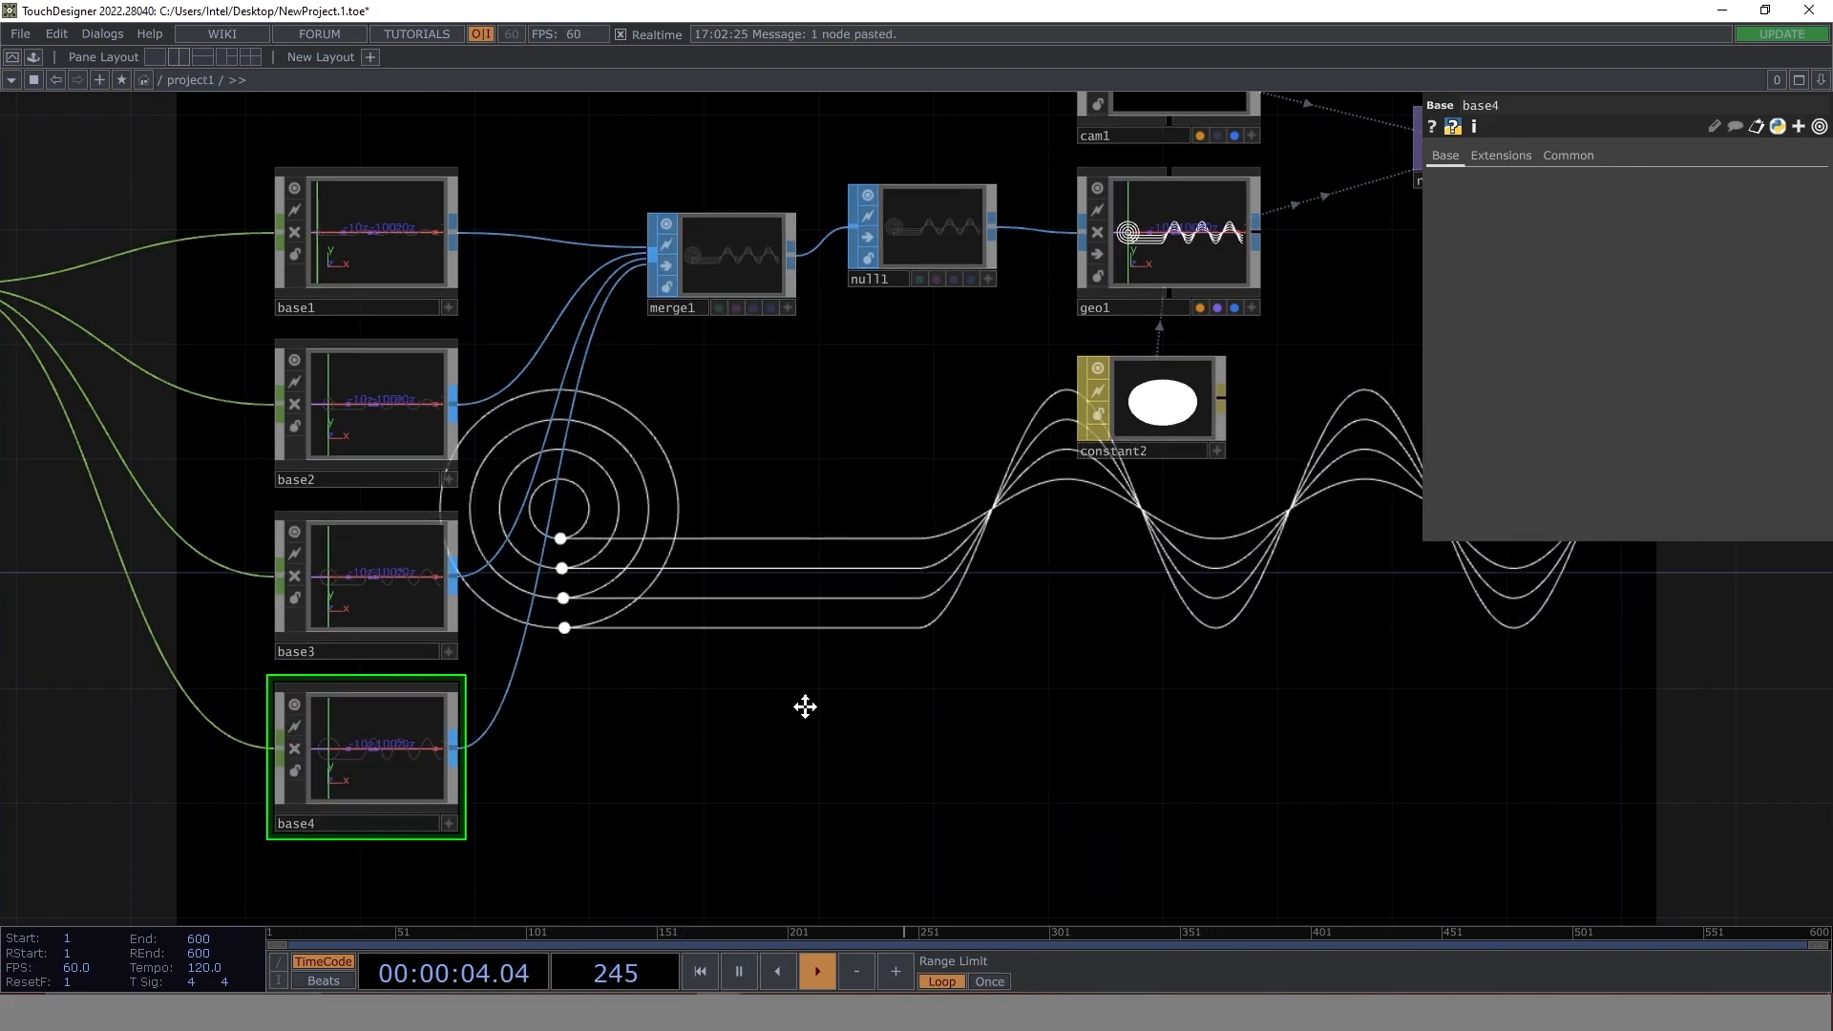
pyautogui.moveTo(818, 729); pyautogui.dragTo(640, 479)
pyautogui.hotkey('ctrl', 'c')
pyautogui.hotkey('ctrl', 'v')
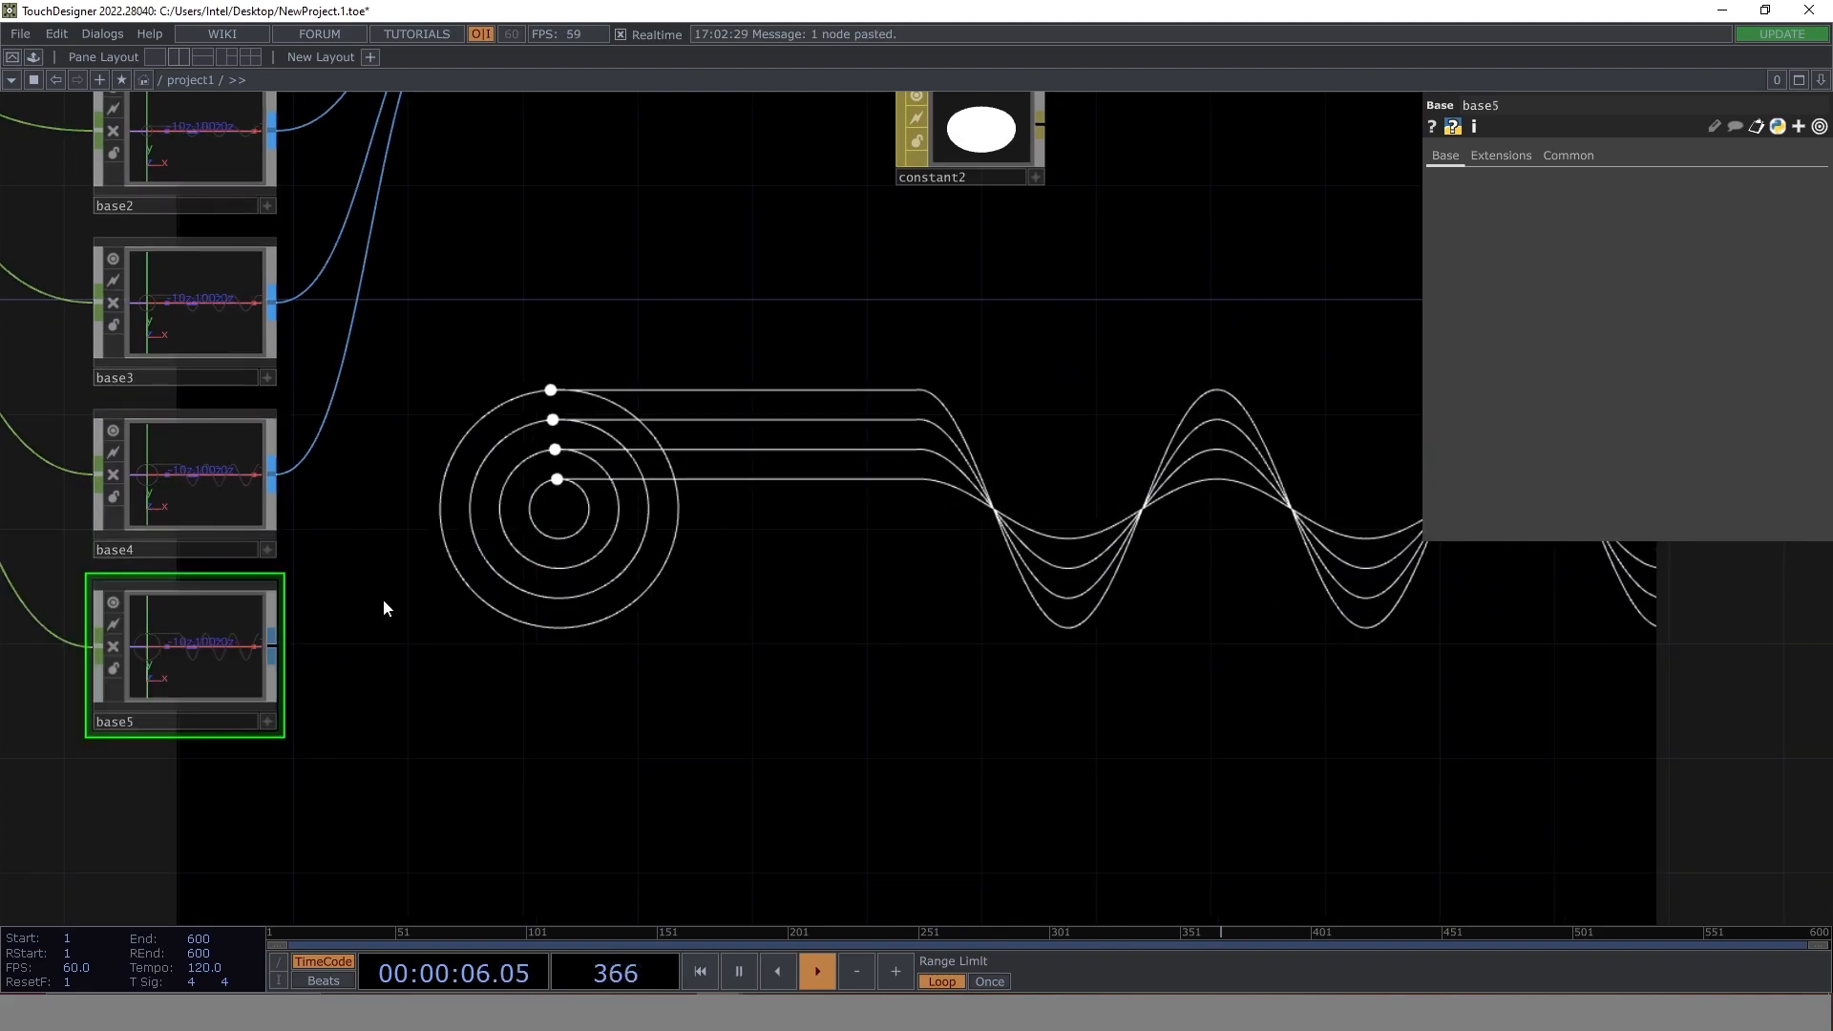
pyautogui.scroll(-4, 363, 762)
pyautogui.moveTo(289, 802); pyautogui.dragTo(433, 346)
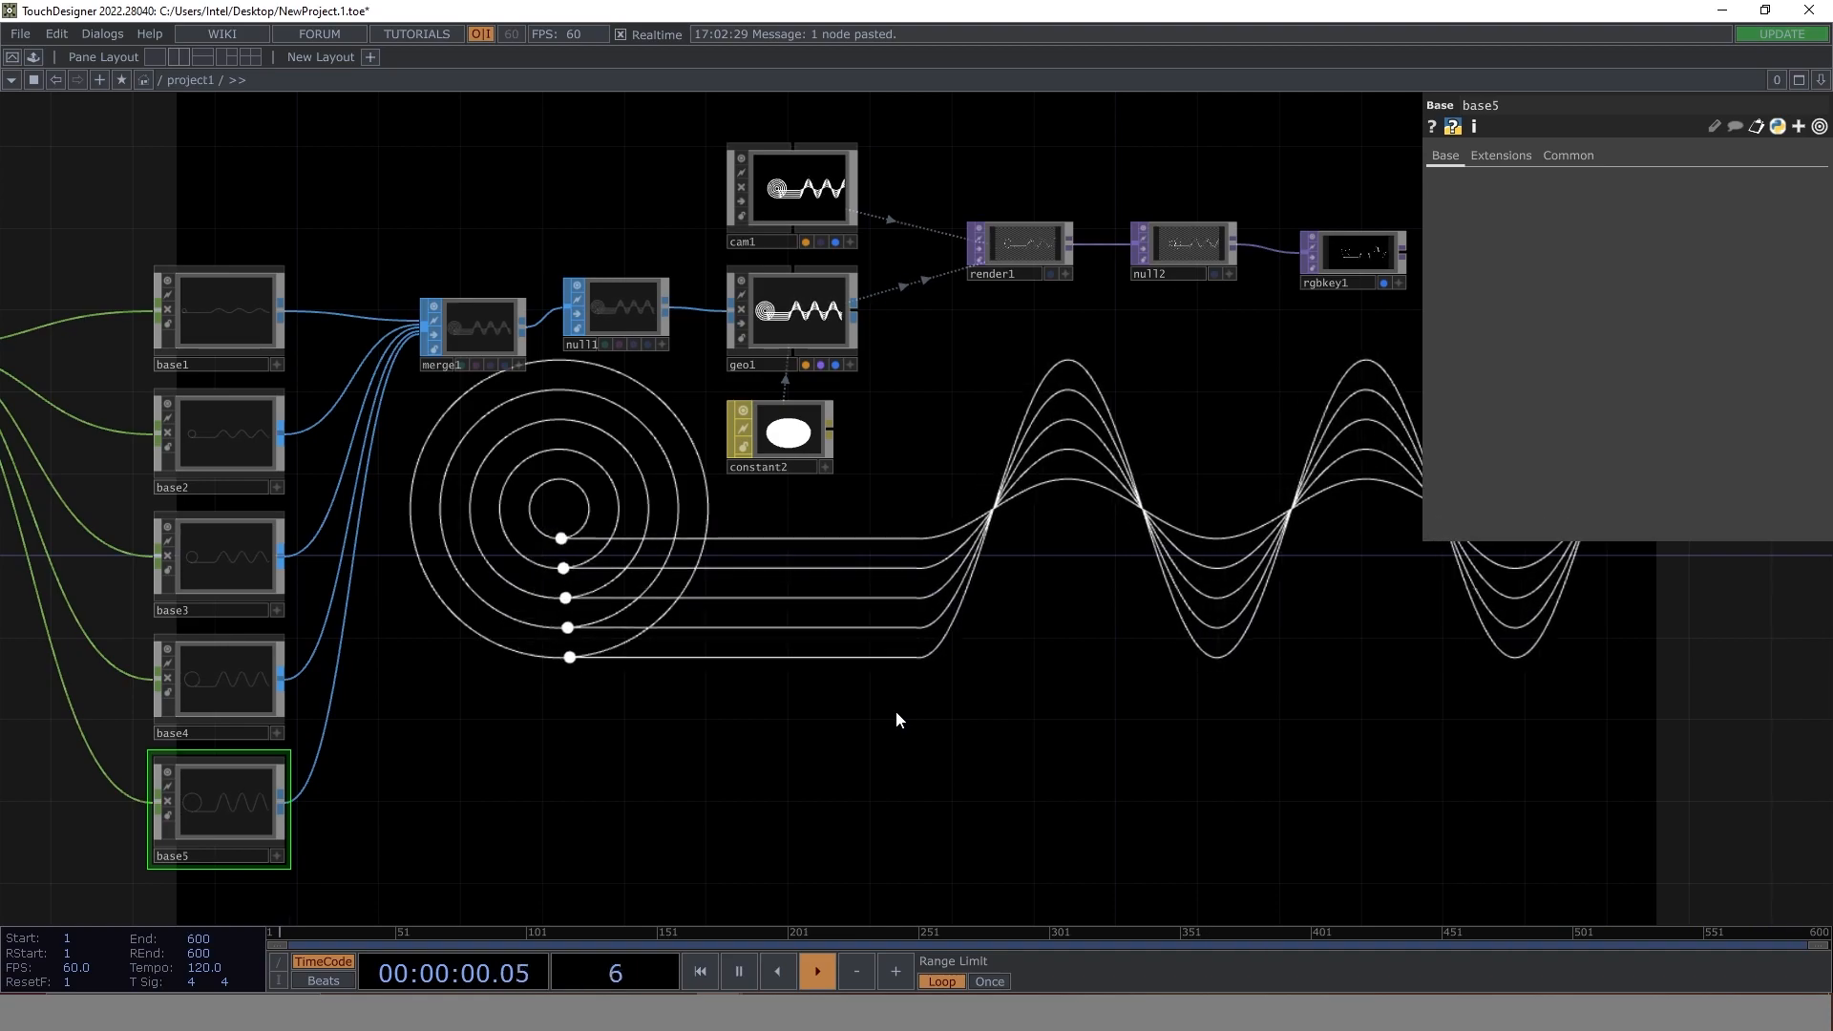
# - Switch to the finished reference project to examine its coloured circle and wave network, and return to NewProject
pyautogui.hotkey('alt', 'Tab')
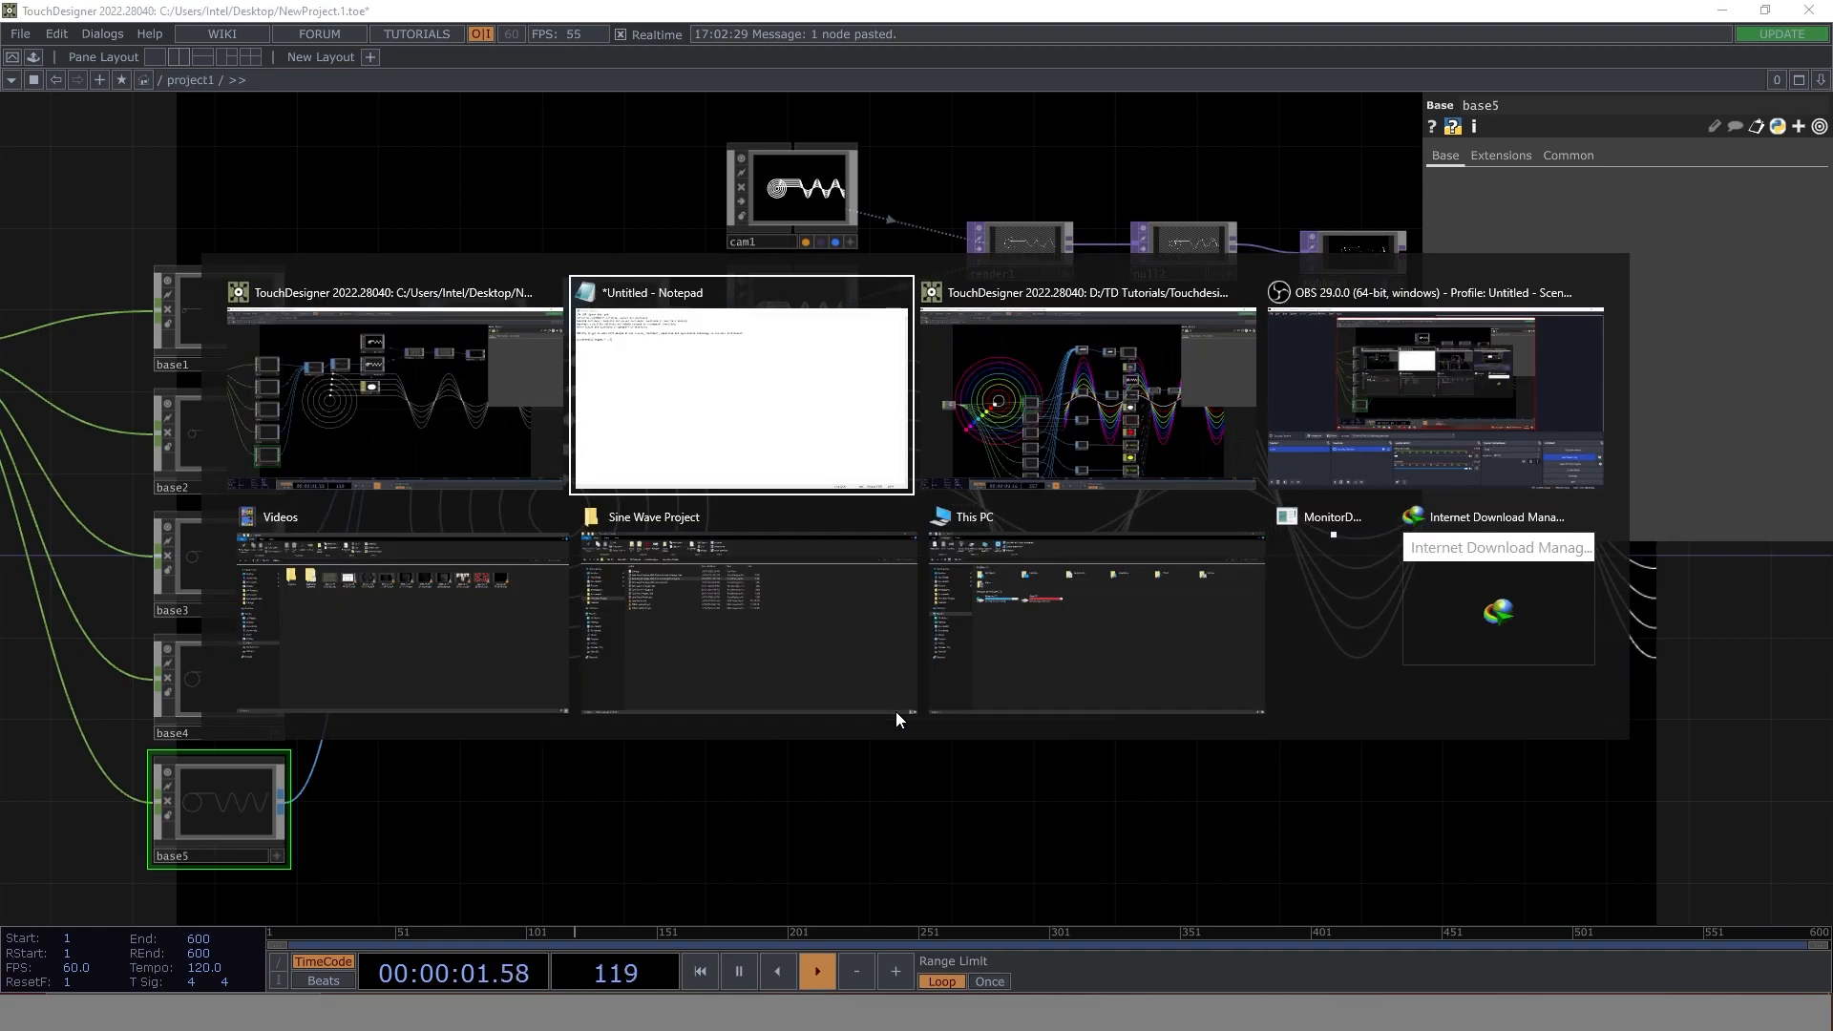
pyautogui.scroll(-3, 594, 585)
pyautogui.moveTo(1087, 497); pyautogui.dragTo(878, 389)
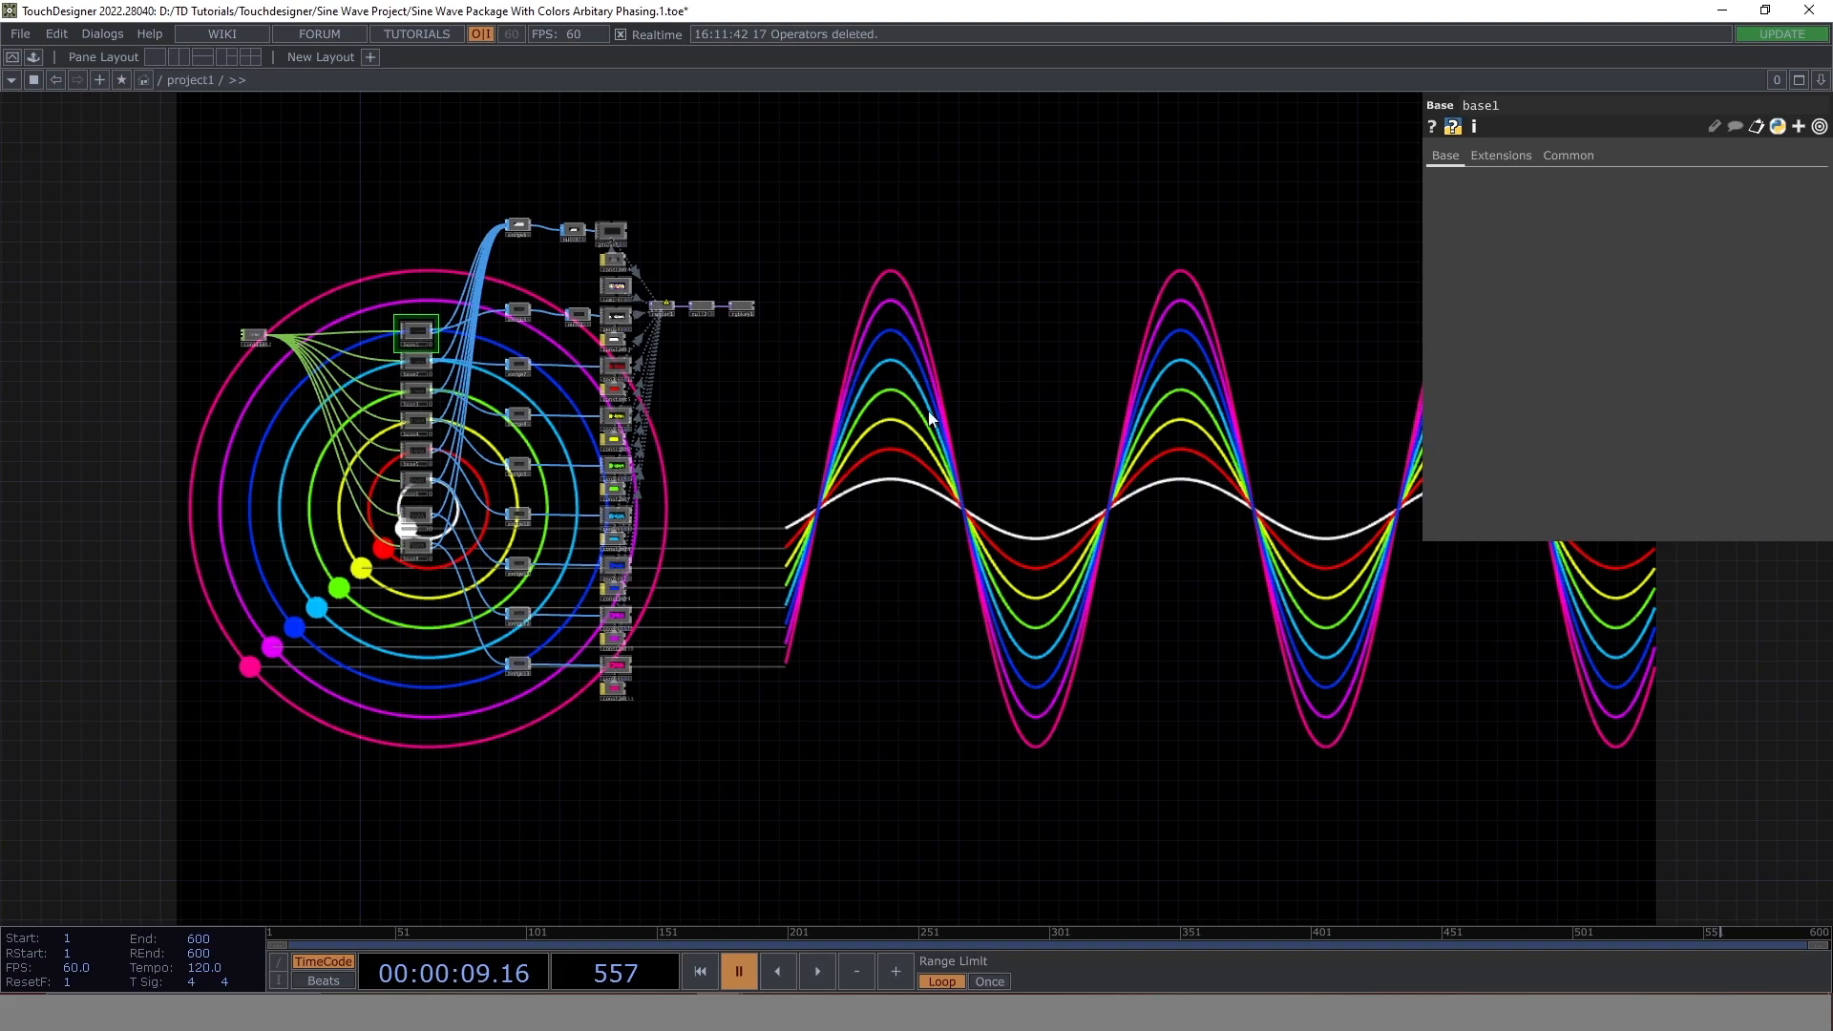
pyautogui.hotkey('alt', 'Tab')
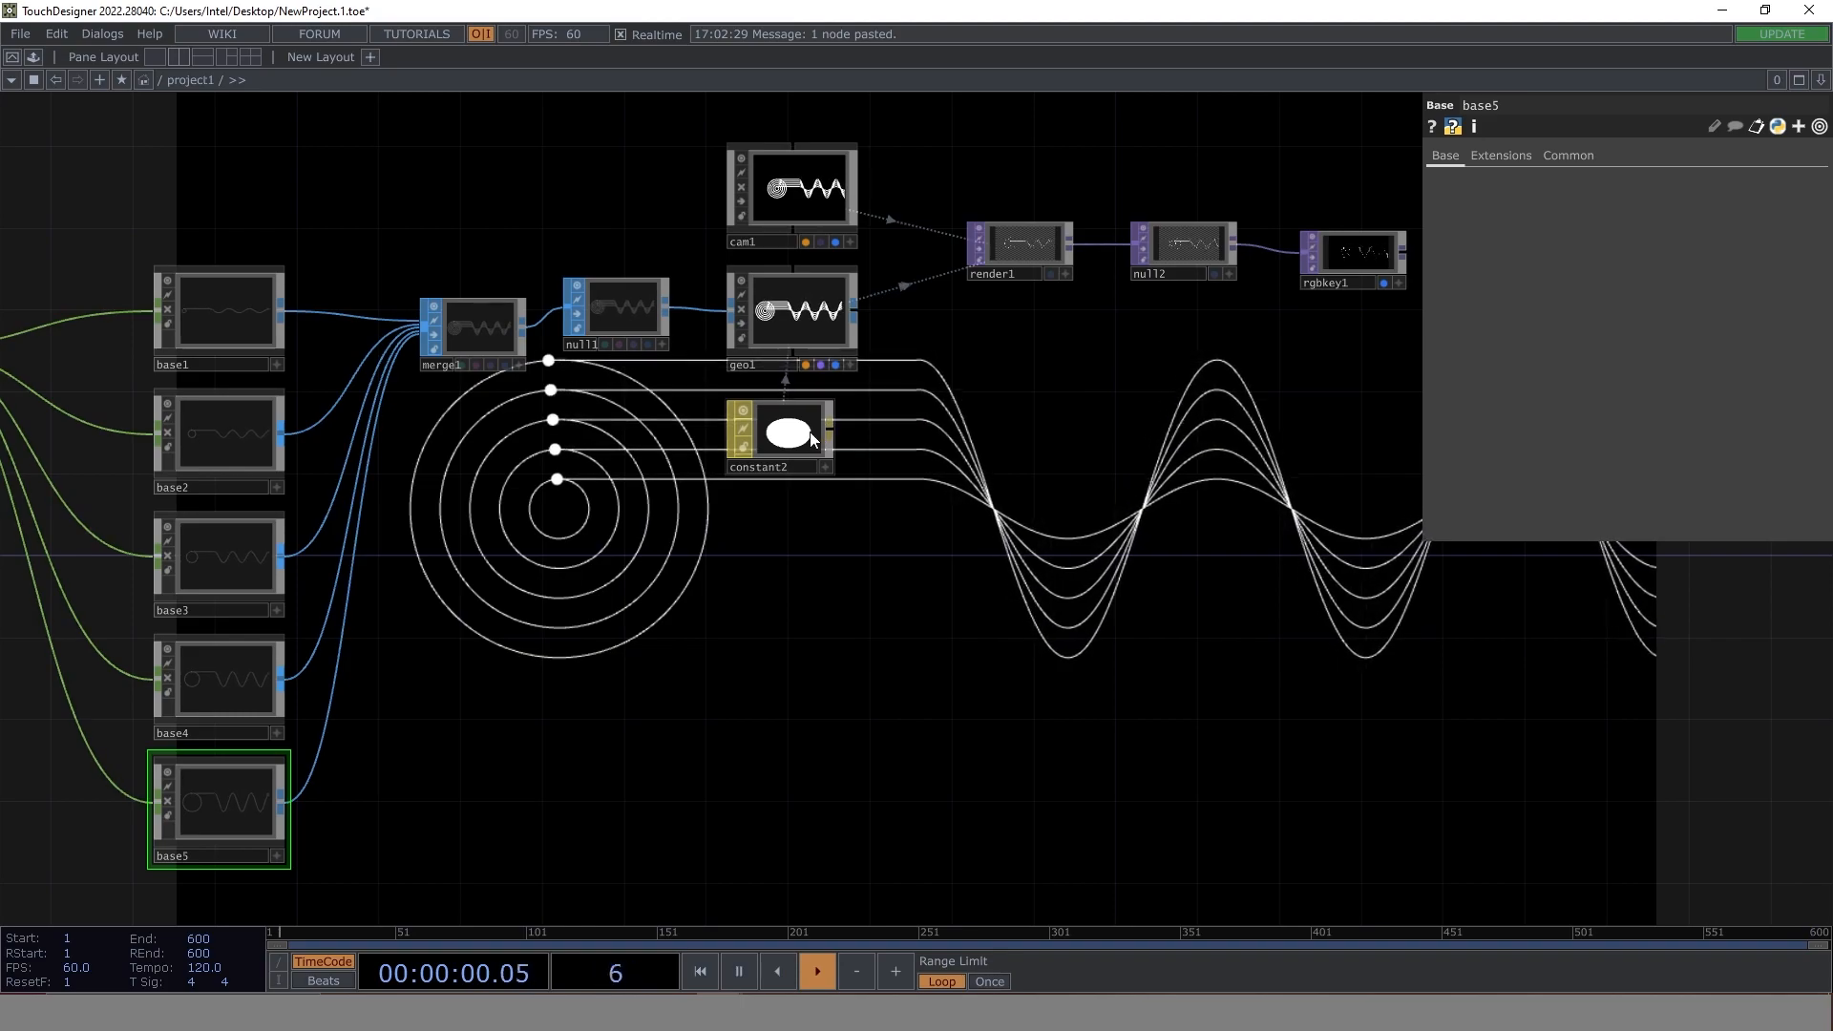
# - Move merge1 up out of the chain and connect base1's output directly to null1
pyautogui.moveTo(807, 434); pyautogui.dragTo(827, 435)
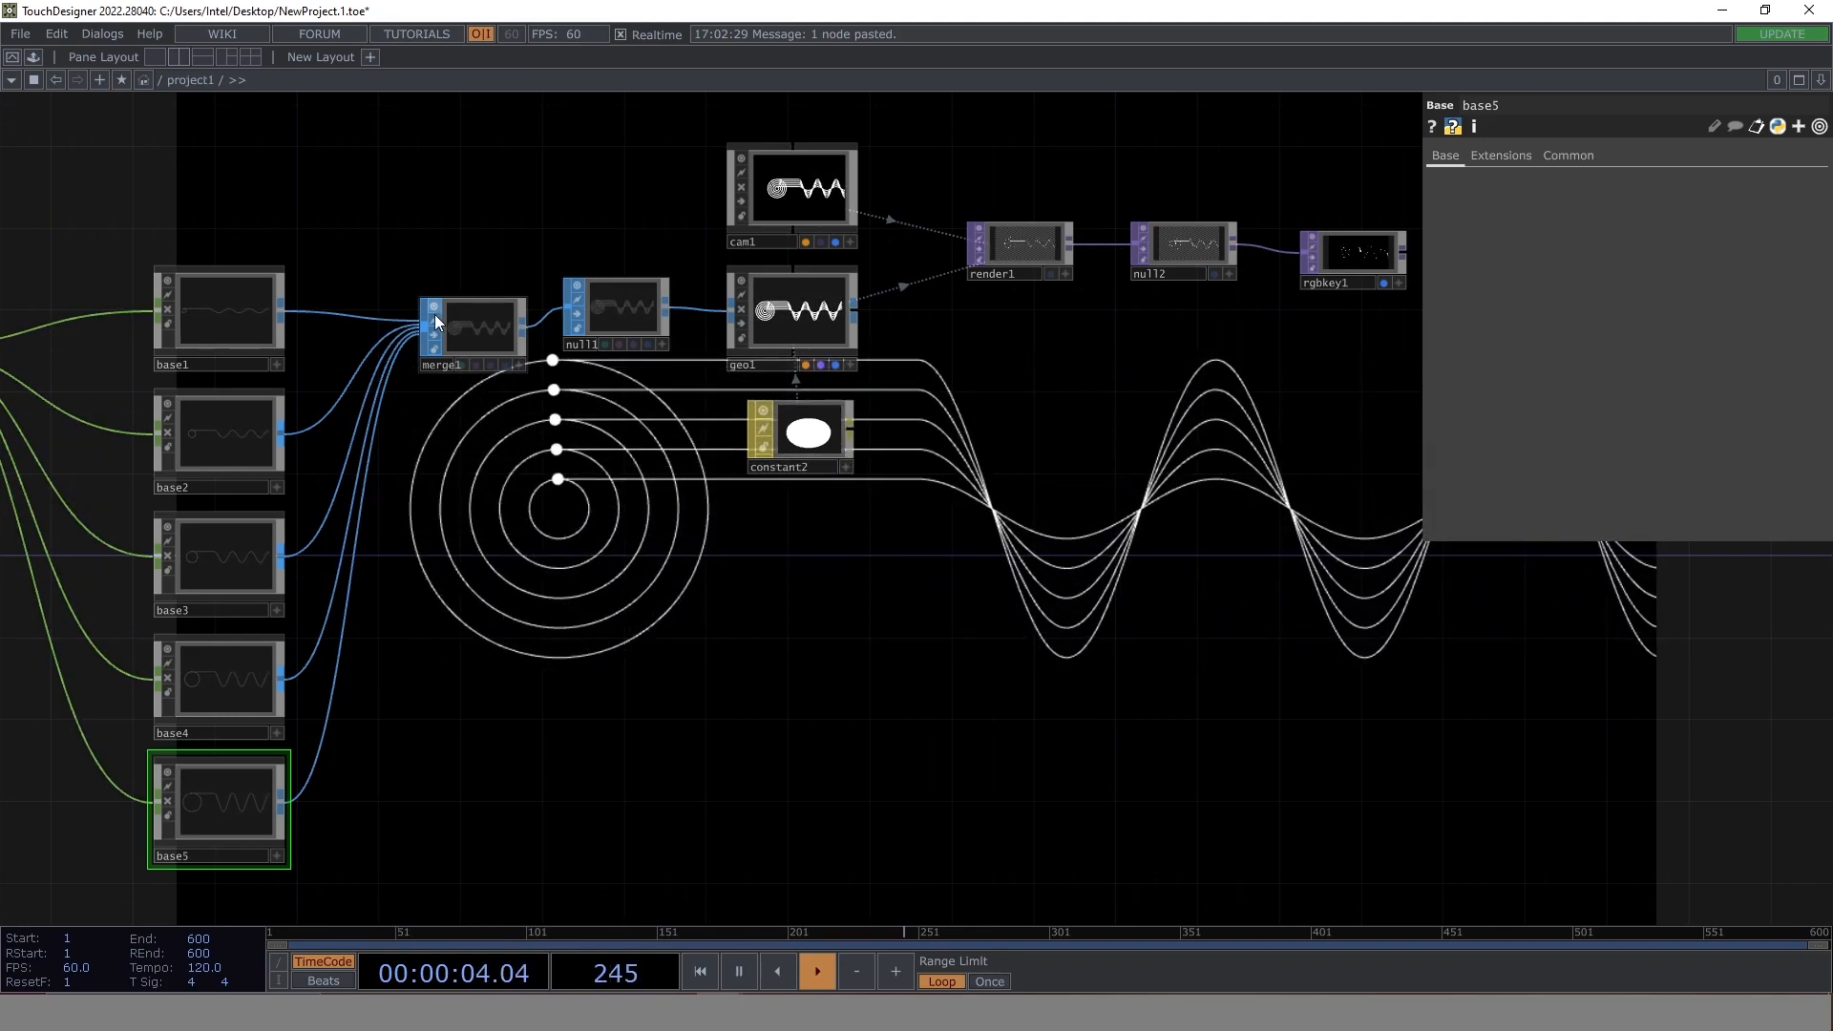
pyautogui.moveTo(474, 326); pyautogui.dragTo(453, 164)
pyautogui.moveTo(284, 310); pyautogui.dragTo(563, 302)
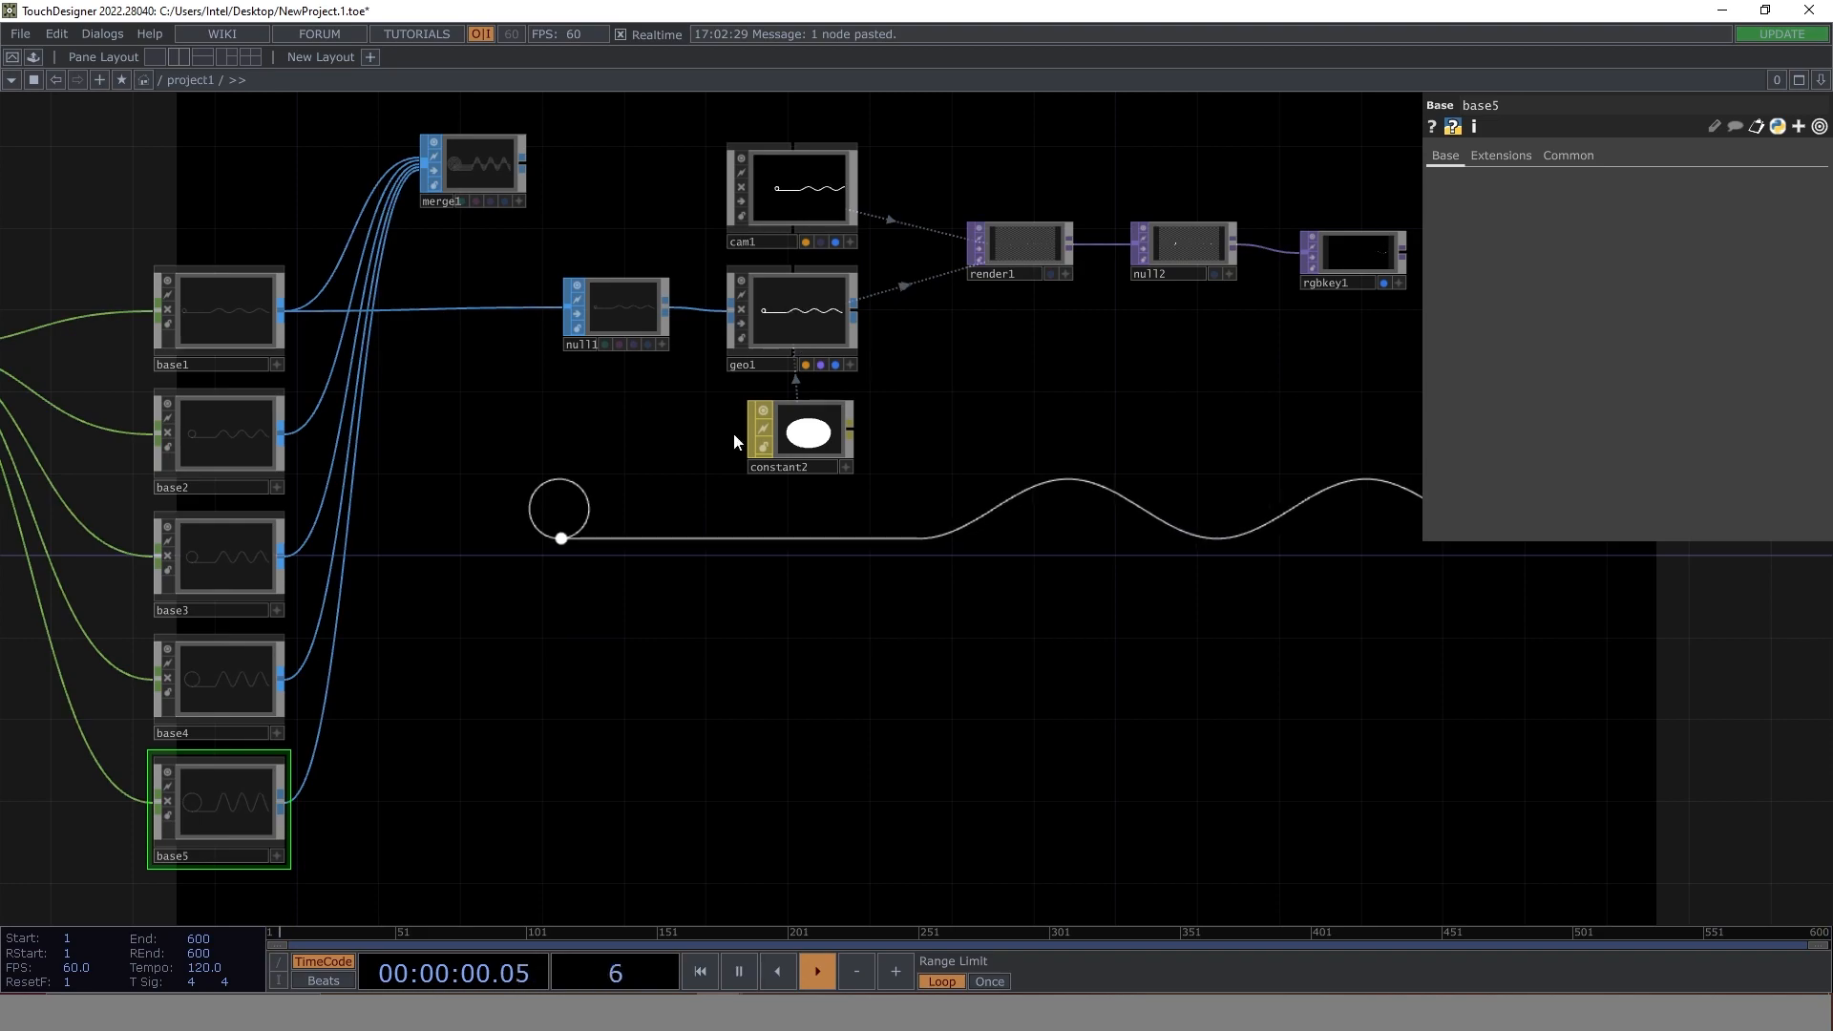
# - Duplicate null1, geo1 and constant2 below the originals and connect base2's output to the copied null
pyautogui.moveTo(877, 523); pyautogui.dragTo(621, 310)
pyautogui.hotkey('ctrl', 'c')
pyautogui.hotkey('ctrl', 'v')
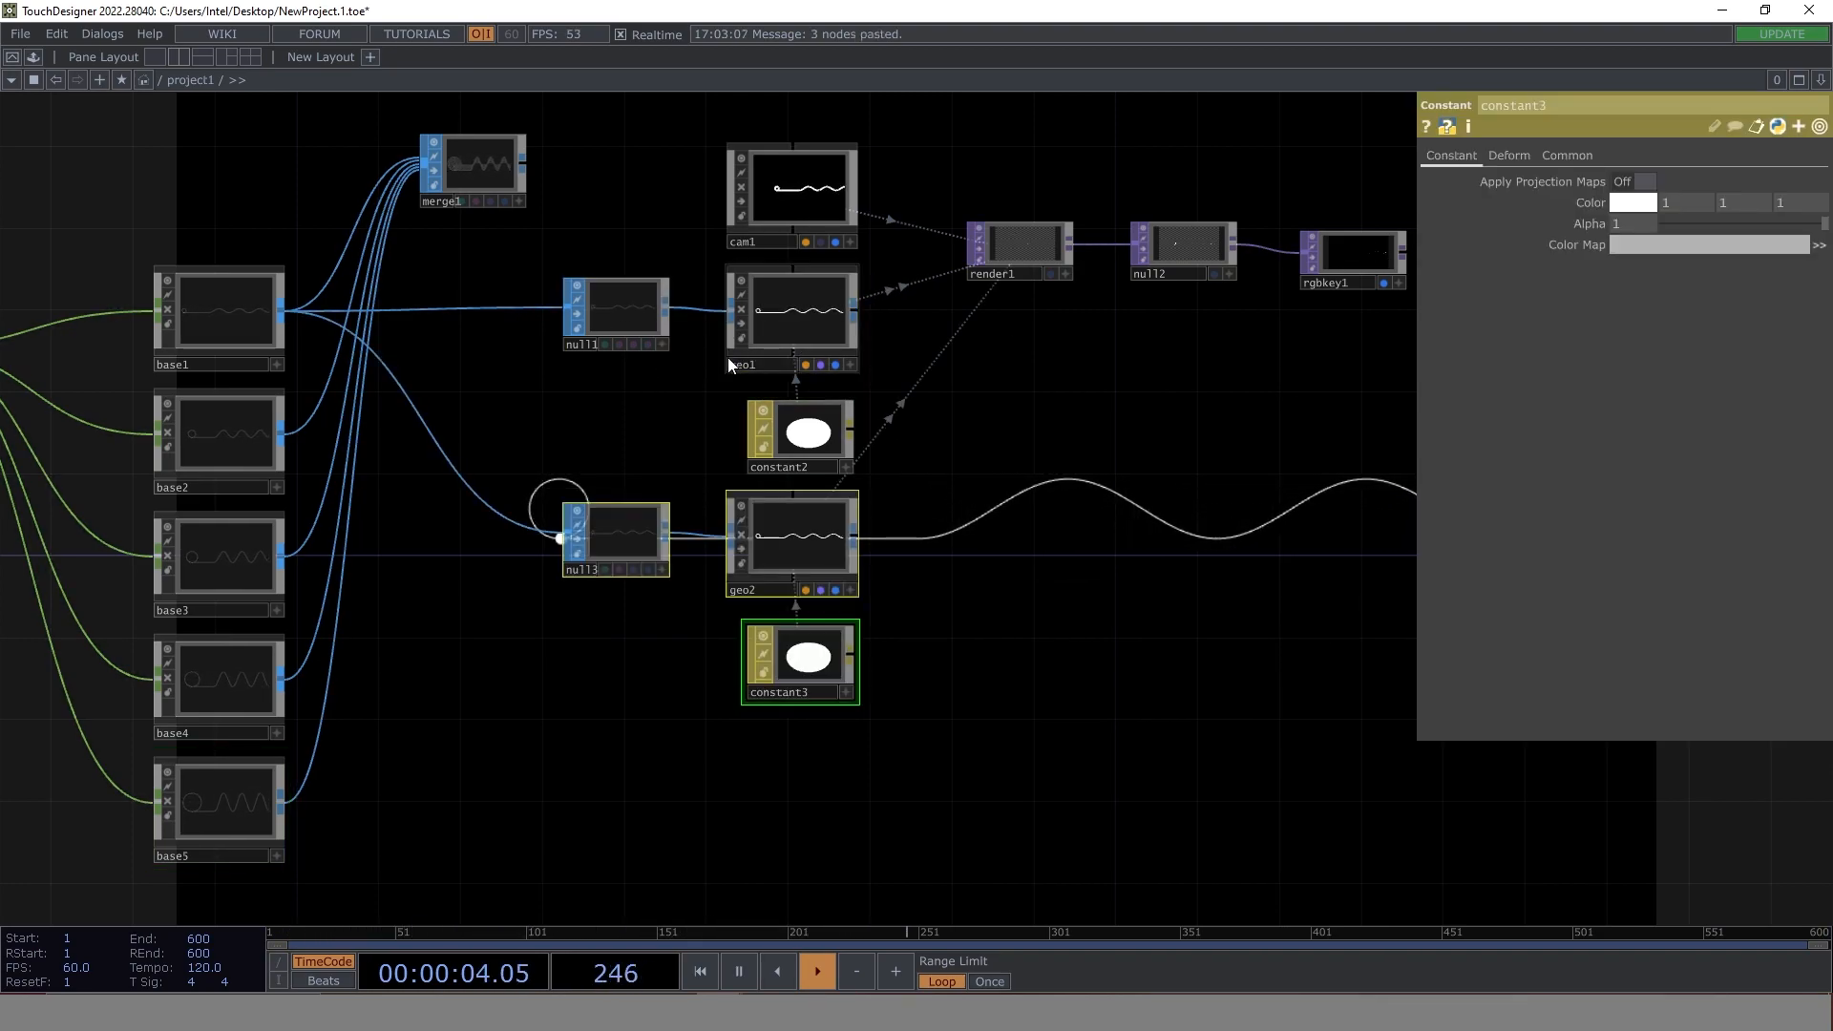
pyautogui.moveTo(279, 433); pyautogui.dragTo(567, 530)
pyautogui.moveTo(989, 600); pyautogui.dragTo(852, 438)
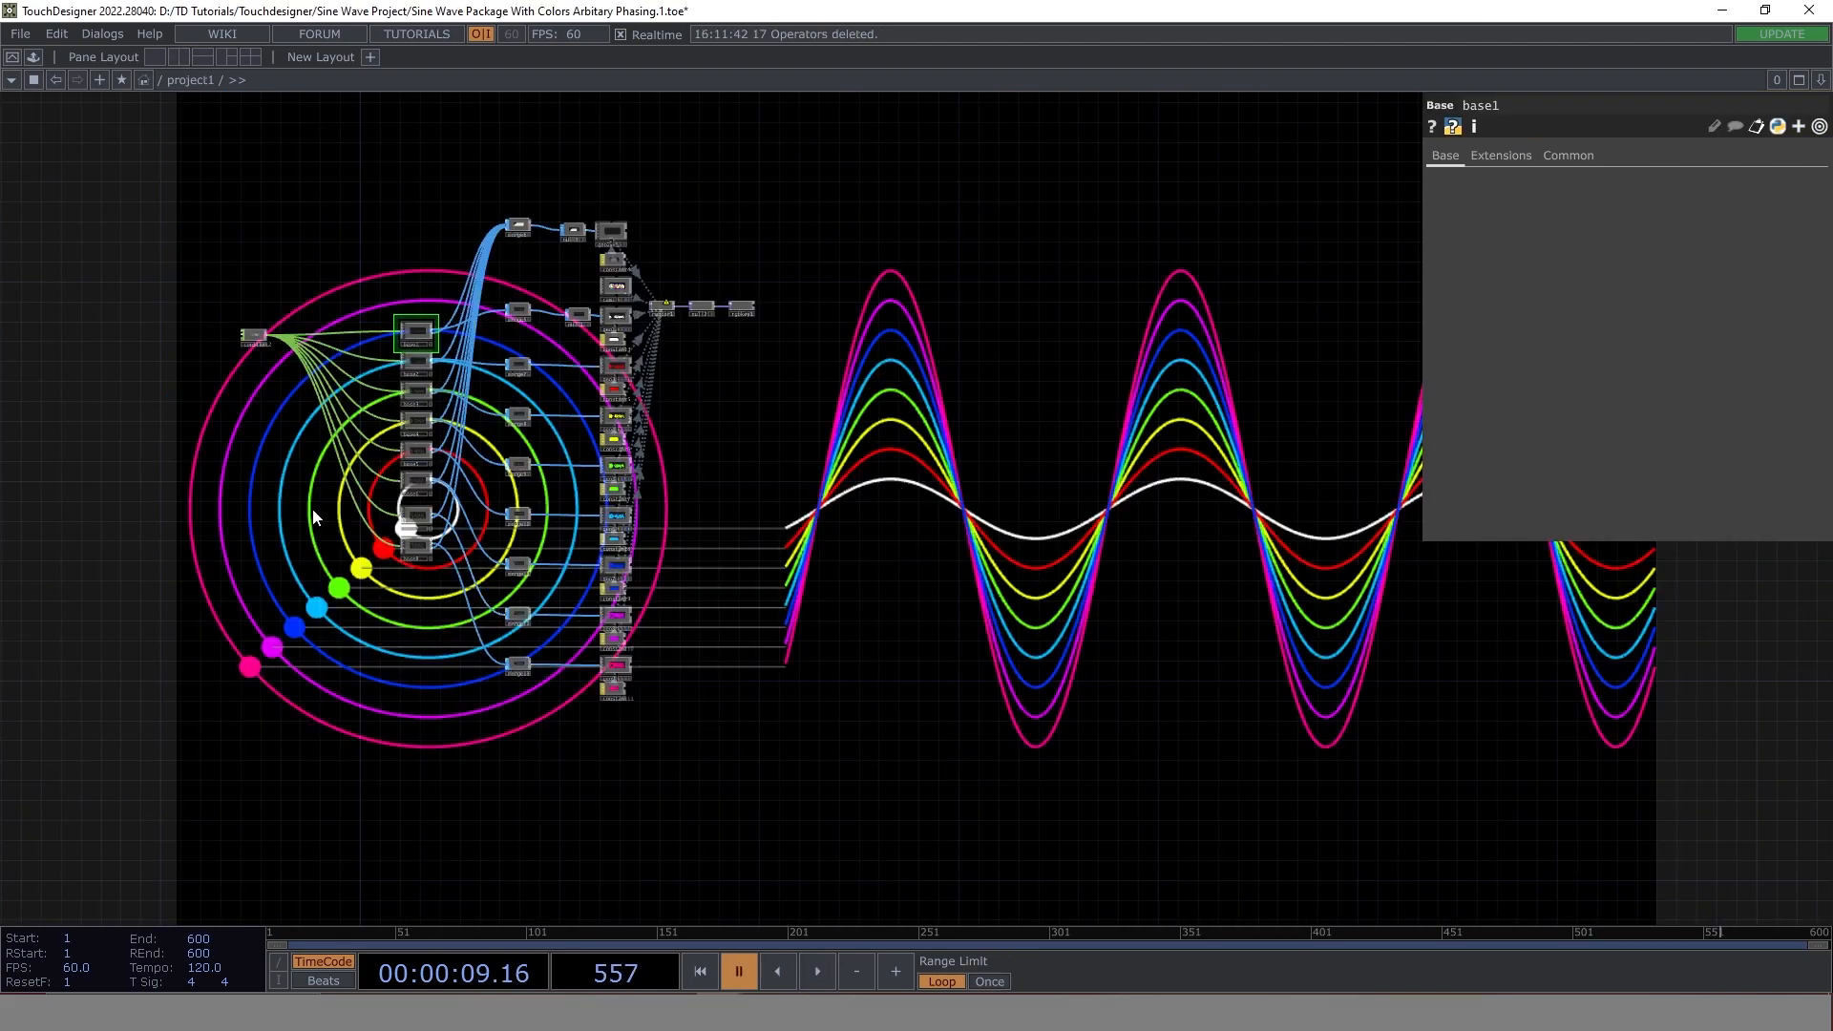
# - Examine the colour order of the circles and their node layout in the reference project, and return to NewProject
pyautogui.scroll(5, 386, 541)
pyautogui.scroll(-5, 401, 521)
pyautogui.moveTo(933, 626); pyautogui.dragTo(467, 469)
pyautogui.hotkey('alt', 'Tab')
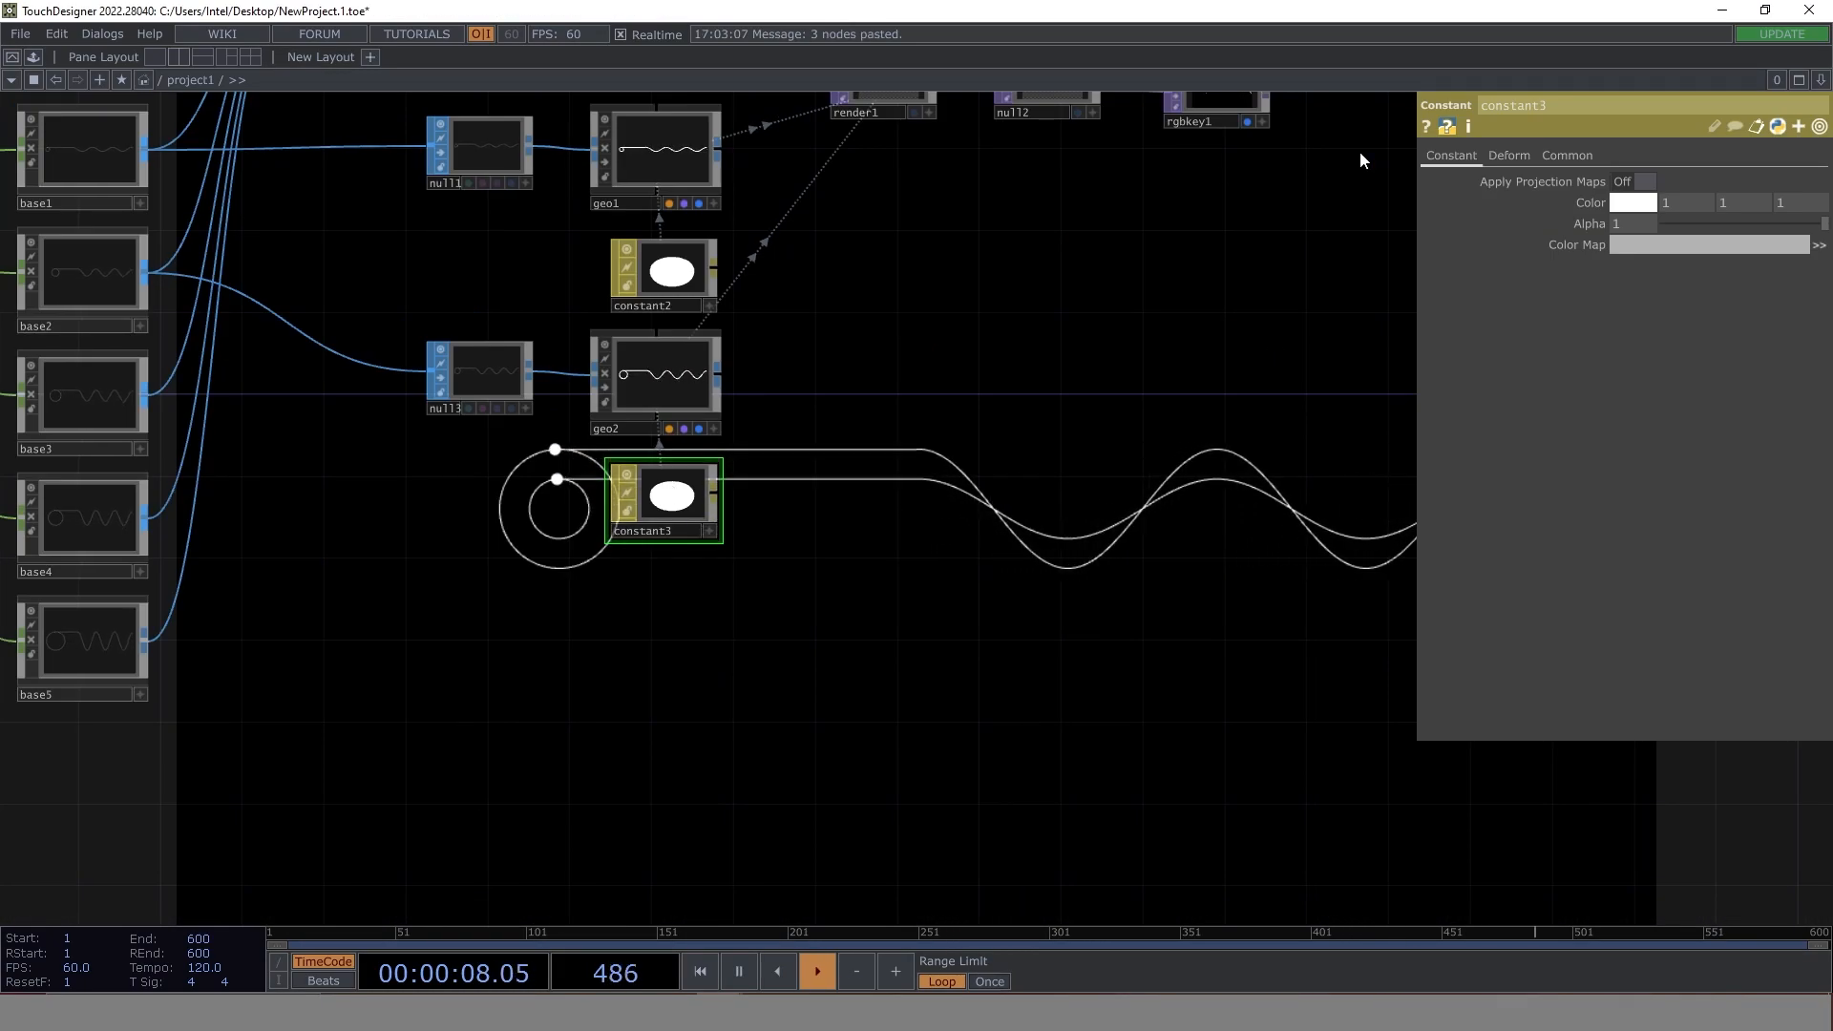
# - Set the colour of the constant3 material to red (1, 0, 0)
pyautogui.click(1633, 203)
pyautogui.click(1612, 113)
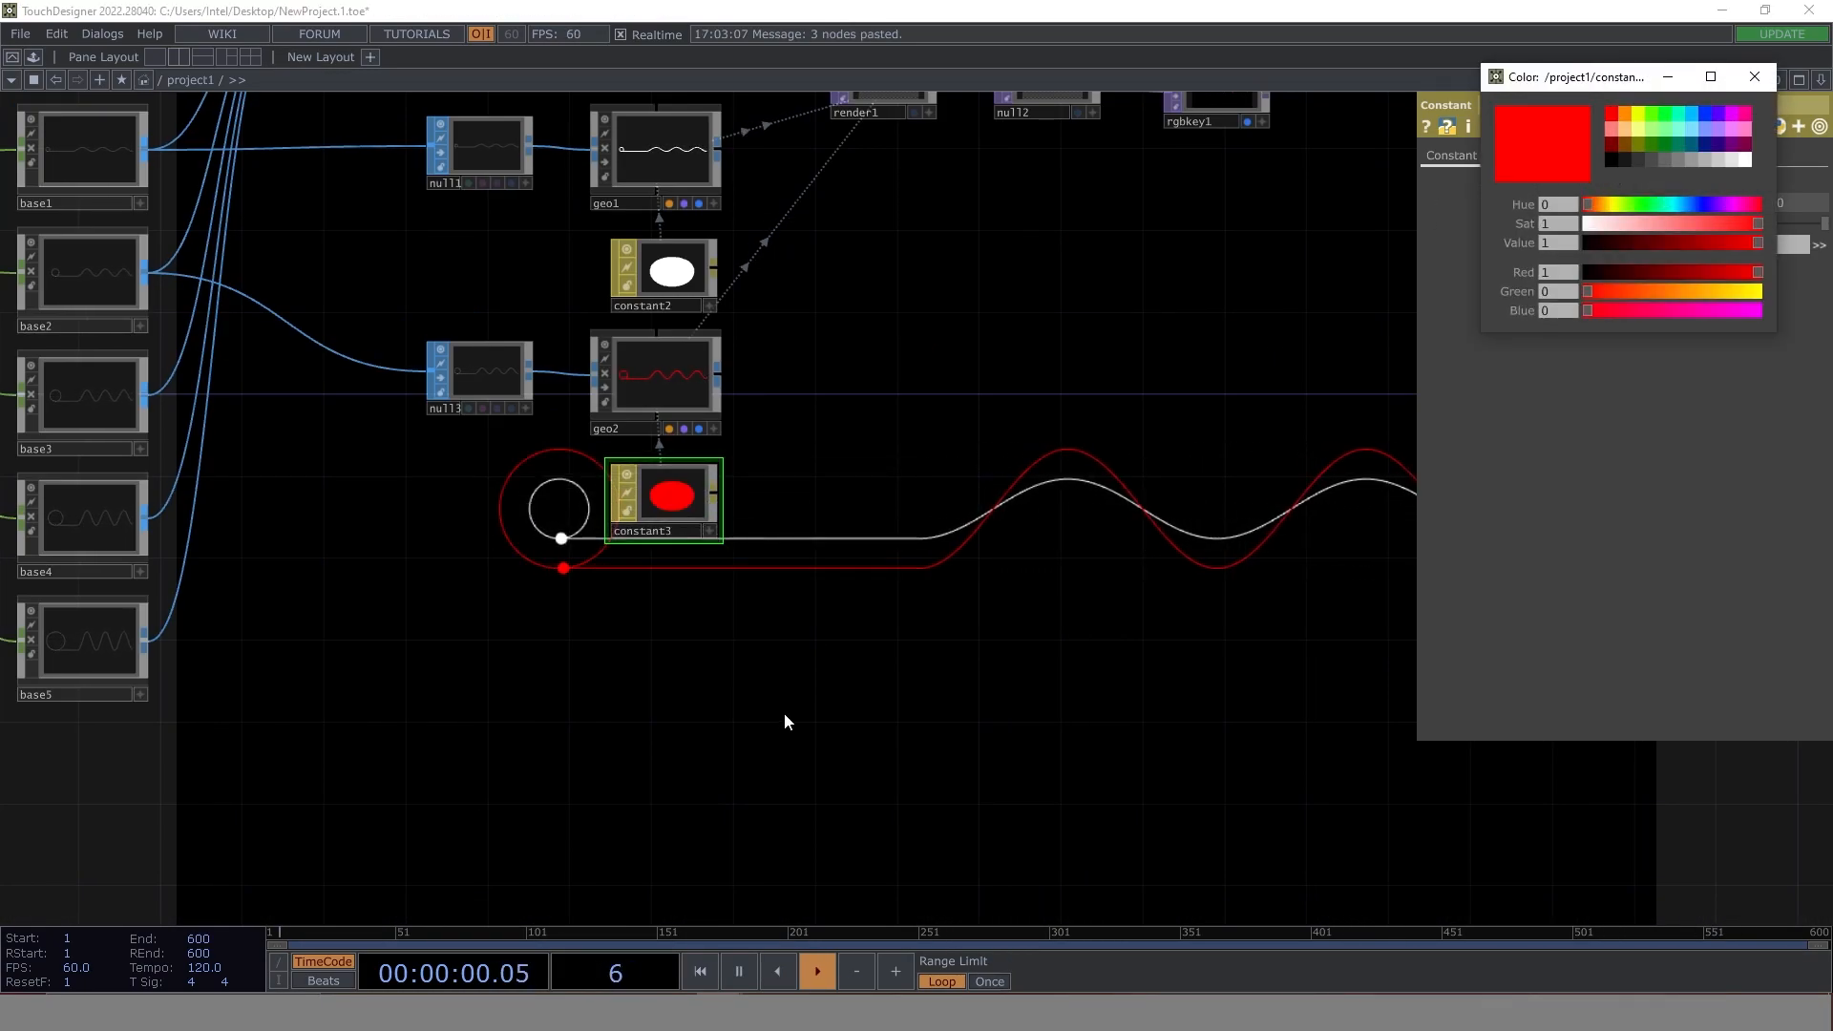
pyautogui.moveTo(957, 255); pyautogui.dragTo(1006, 175)
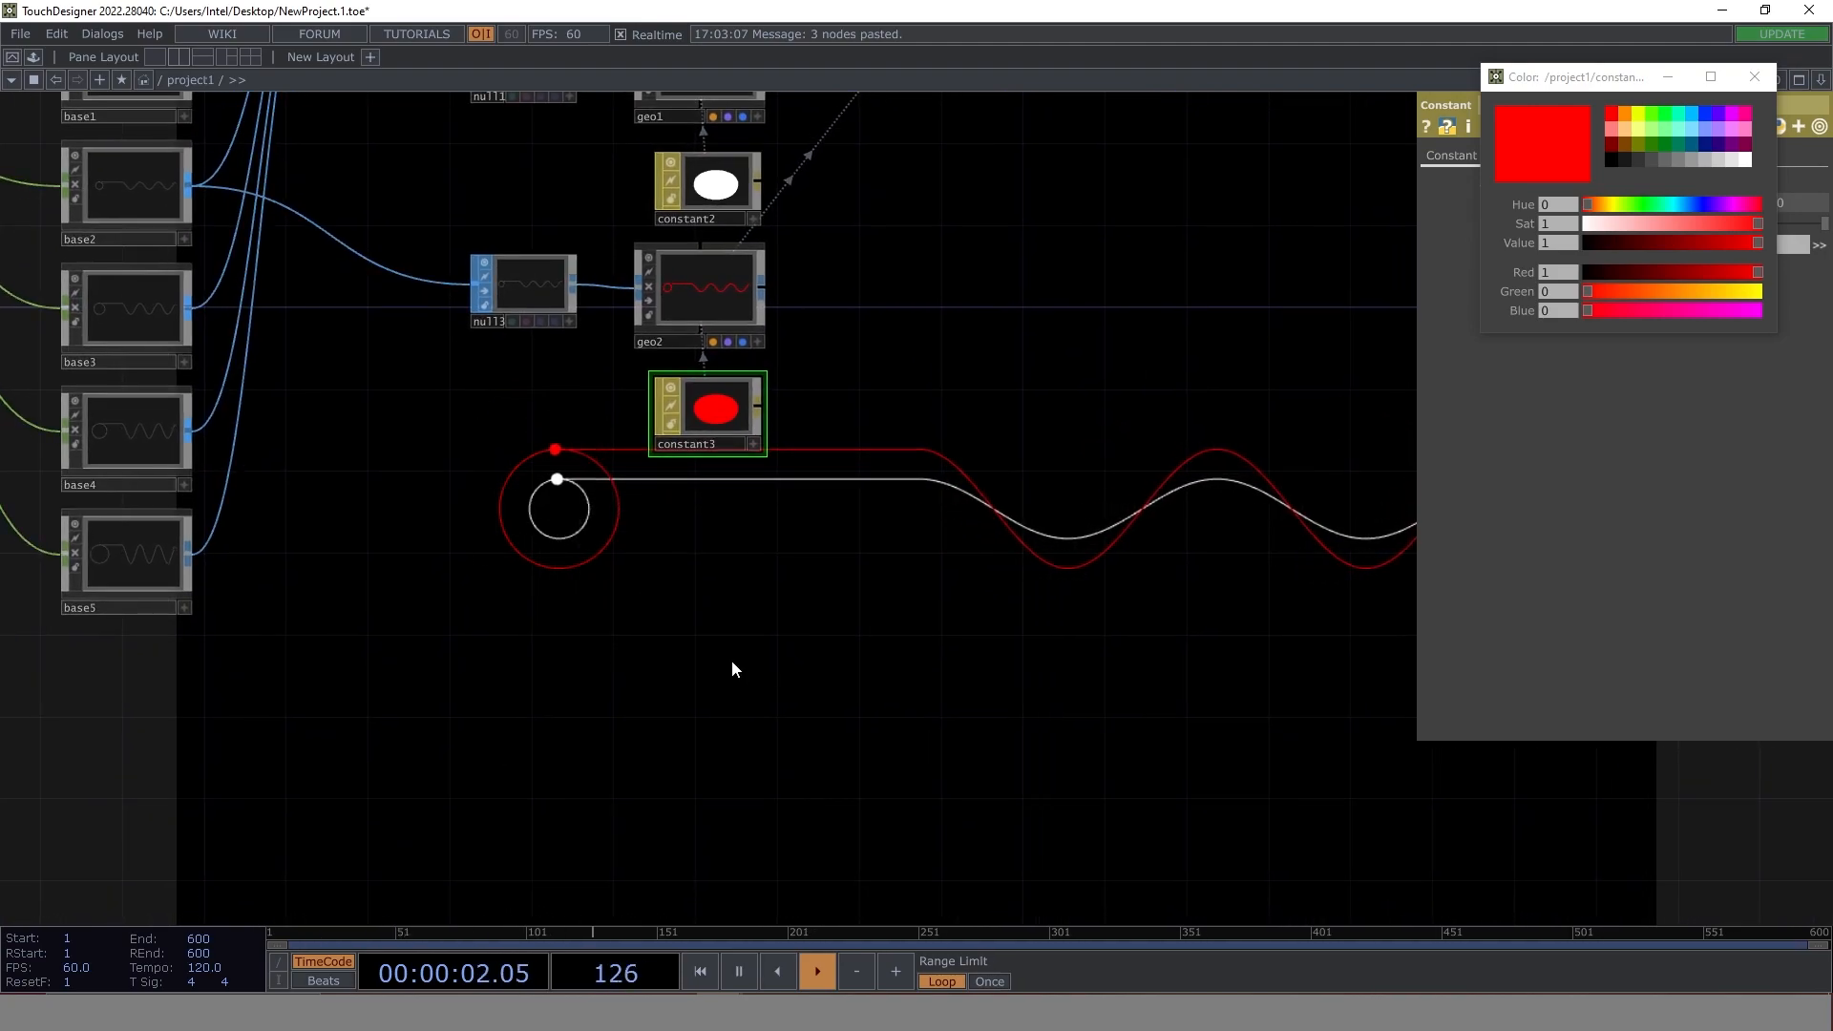
# - Duplicate null3, geo2 and constant3 below the originals and connect base3's output to the copied null
pyautogui.moveTo(787, 567); pyautogui.dragTo(983, 596)
pyautogui.moveTo(984, 596); pyautogui.dragTo(723, 325, button='right')
pyautogui.hotkey('ctrl', 'c')
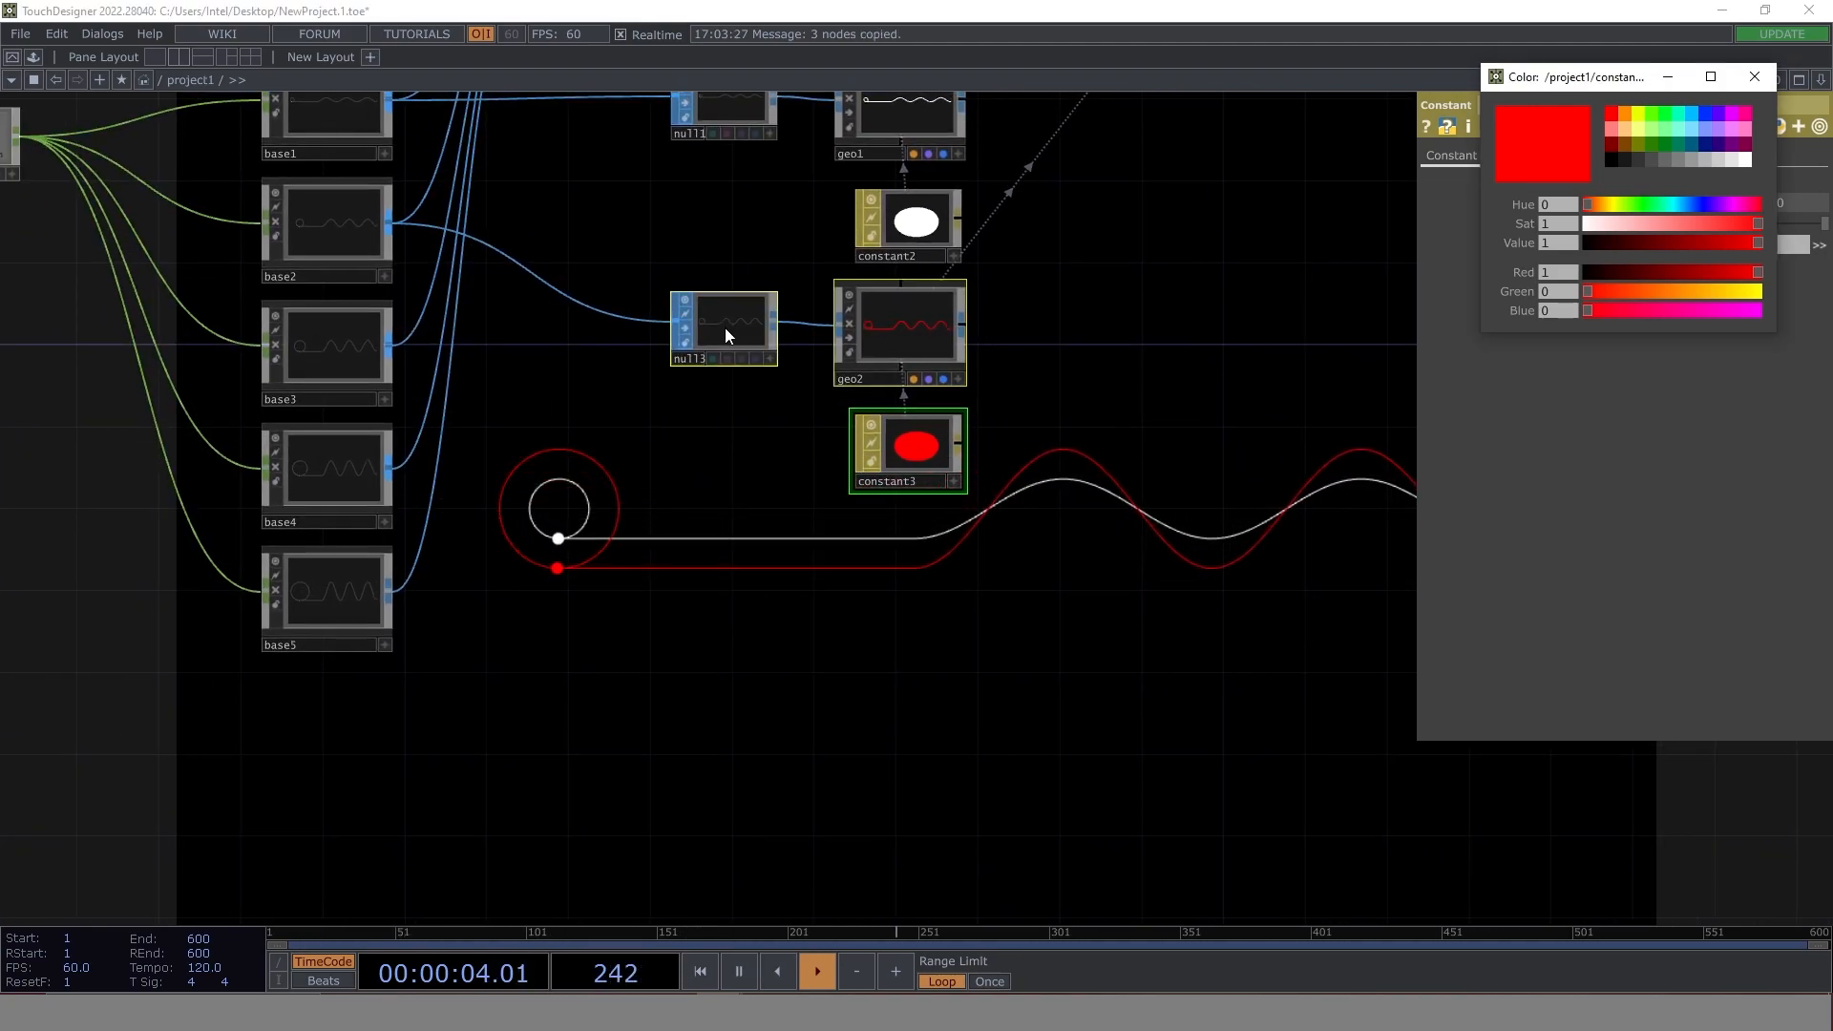
pyautogui.hotkey('ctrl', 'v')
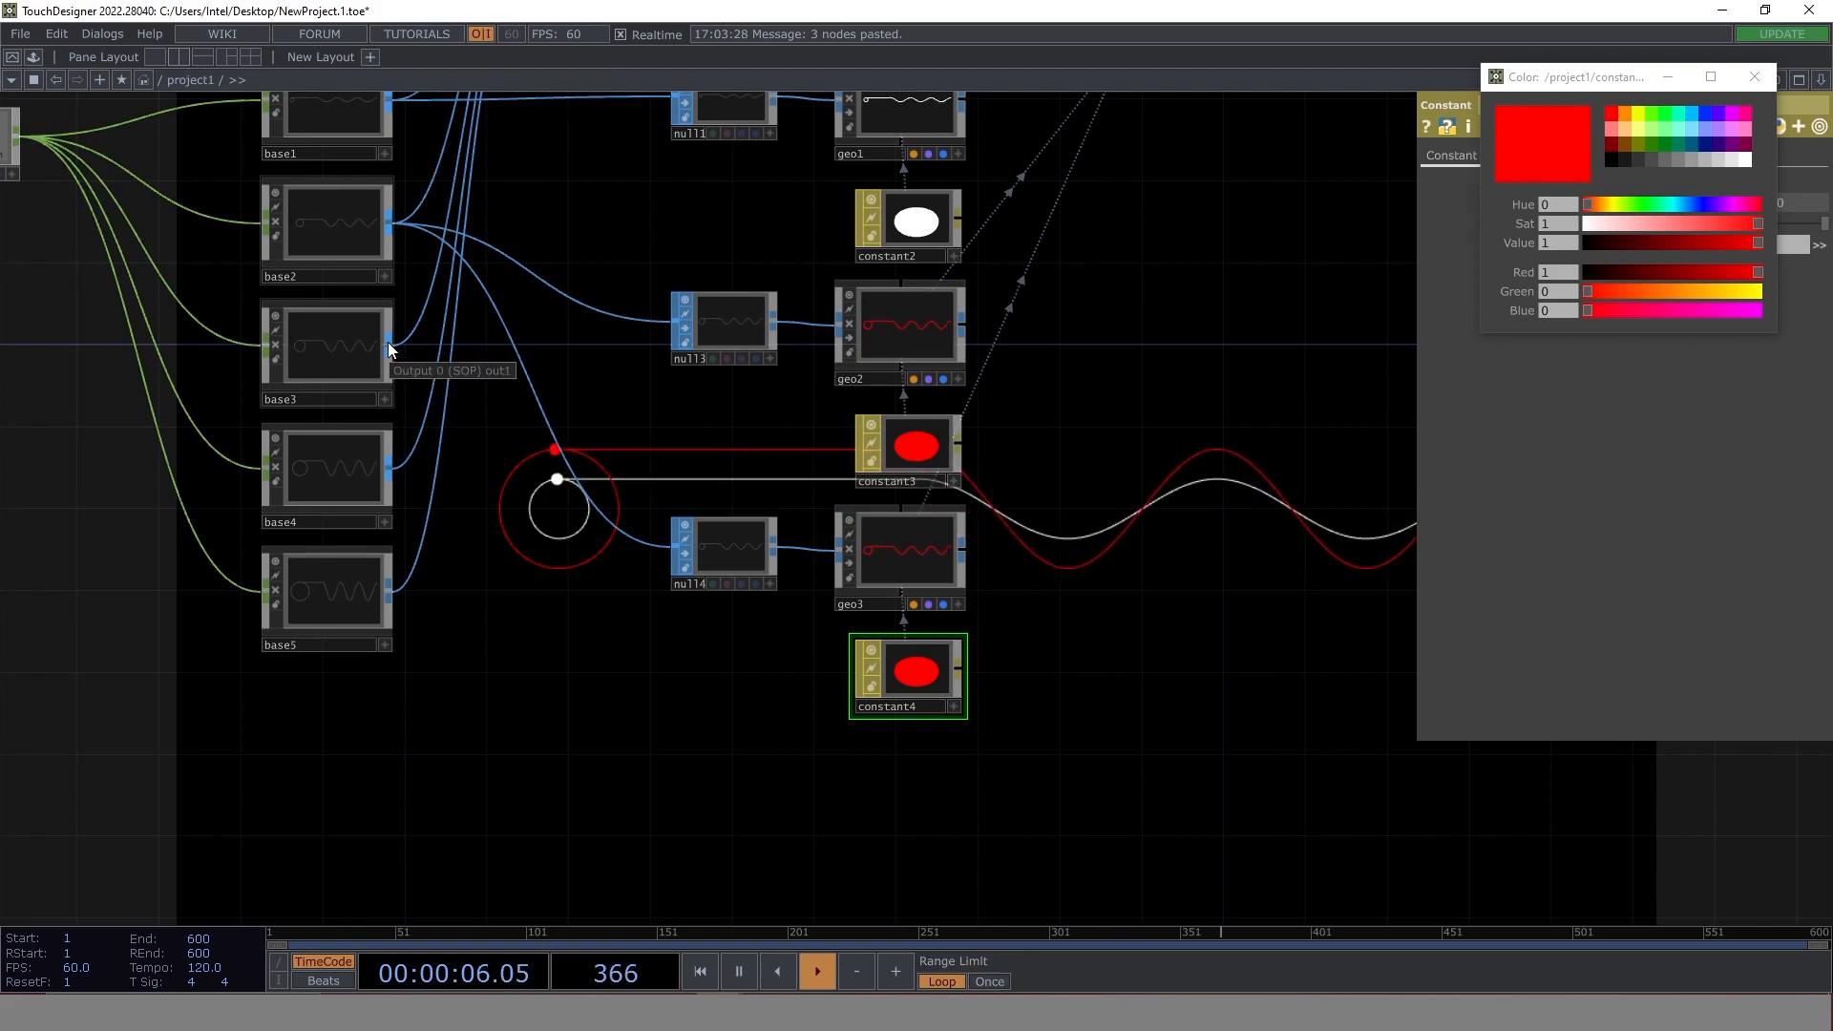
pyautogui.moveTo(387, 343); pyautogui.dragTo(675, 548)
pyautogui.moveTo(1105, 621); pyautogui.dragTo(1017, 562)
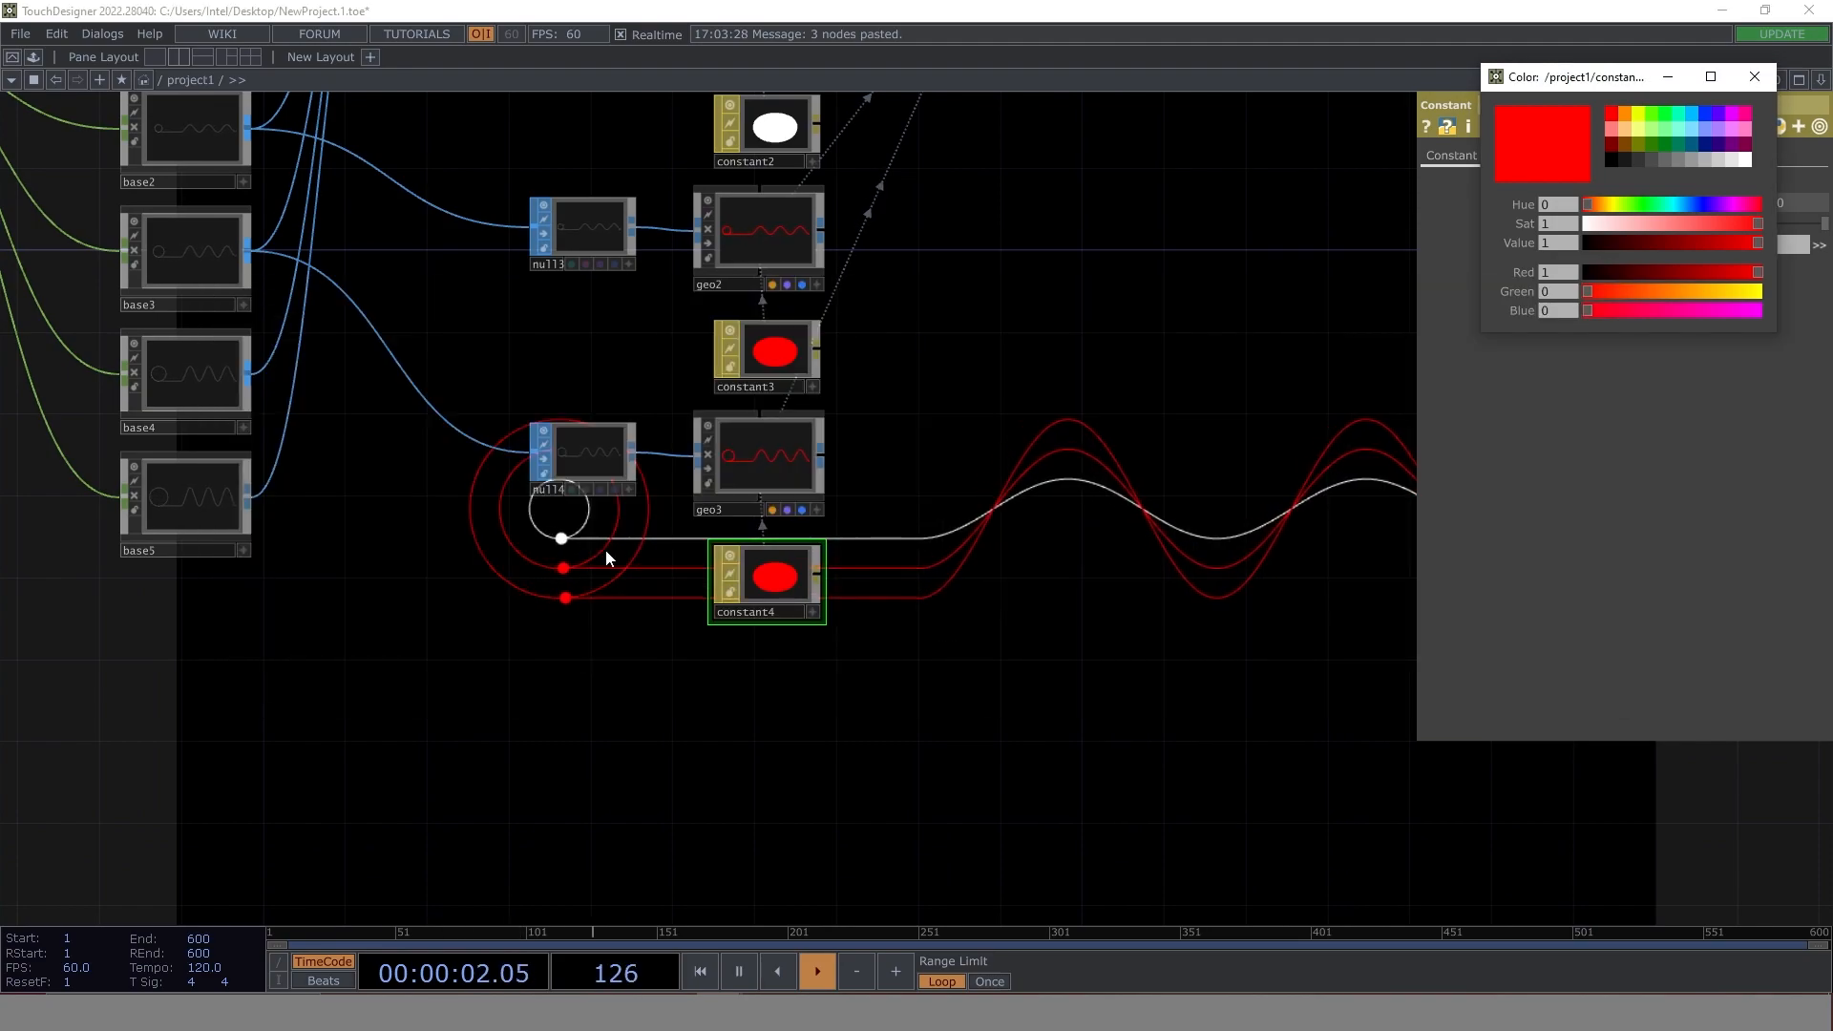
# - Check the third circle's colour in the reference project and set the constant4 material to yellow (0.91, 1, 0)
pyautogui.moveTo(582, 514); pyautogui.dragTo(578, 515)
pyautogui.click(1755, 77)
pyautogui.hotkey('alt', 'Tab')
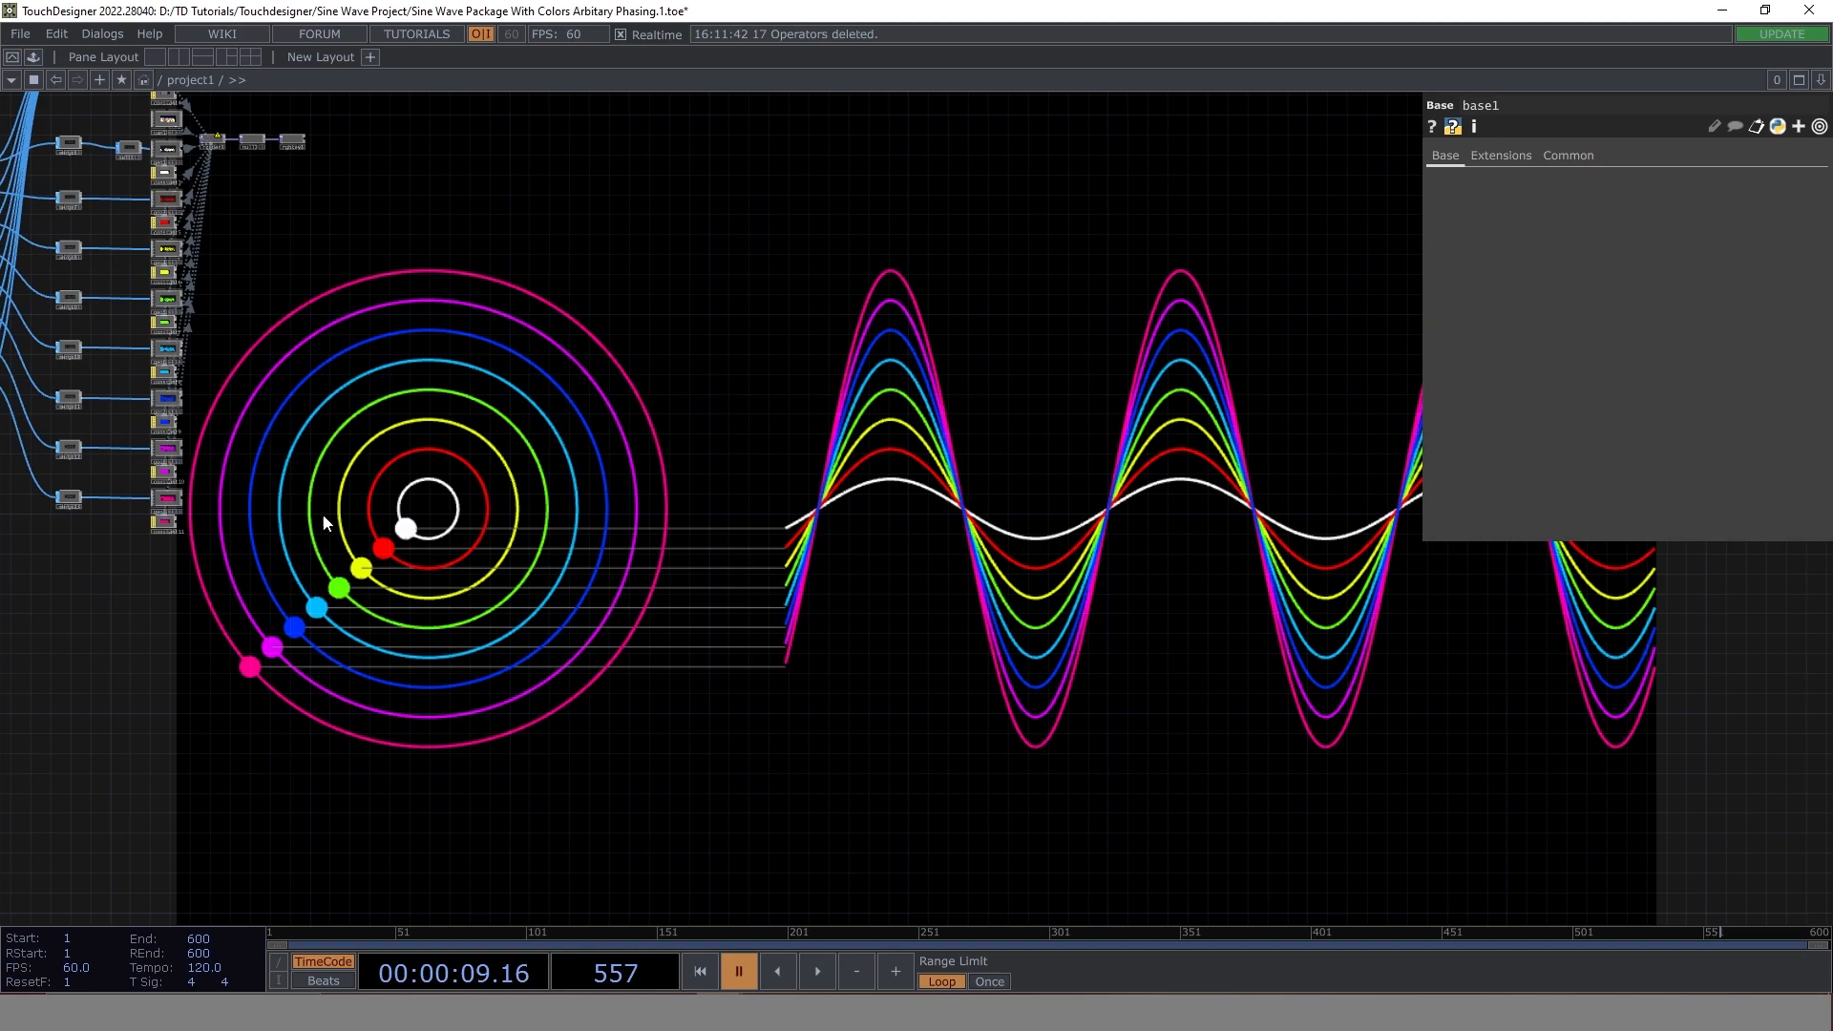
pyautogui.hotkey('alt', 'Tab')
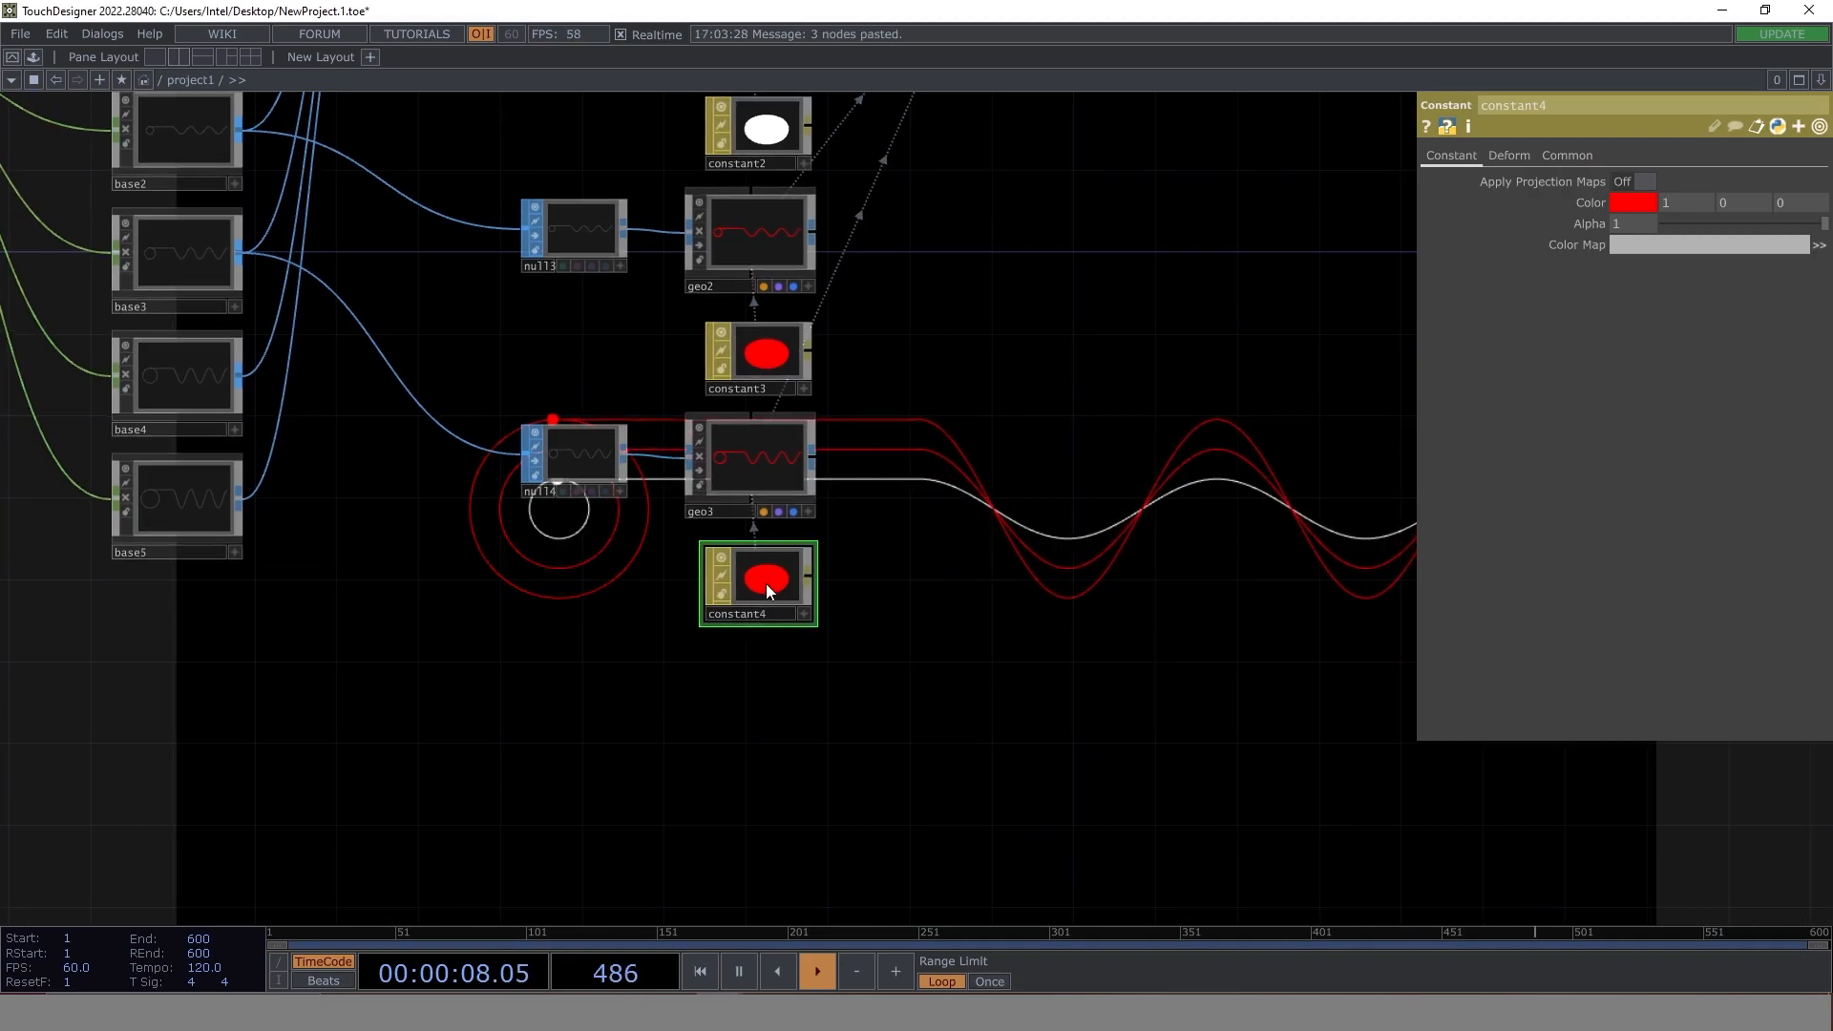
pyautogui.click(1644, 205)
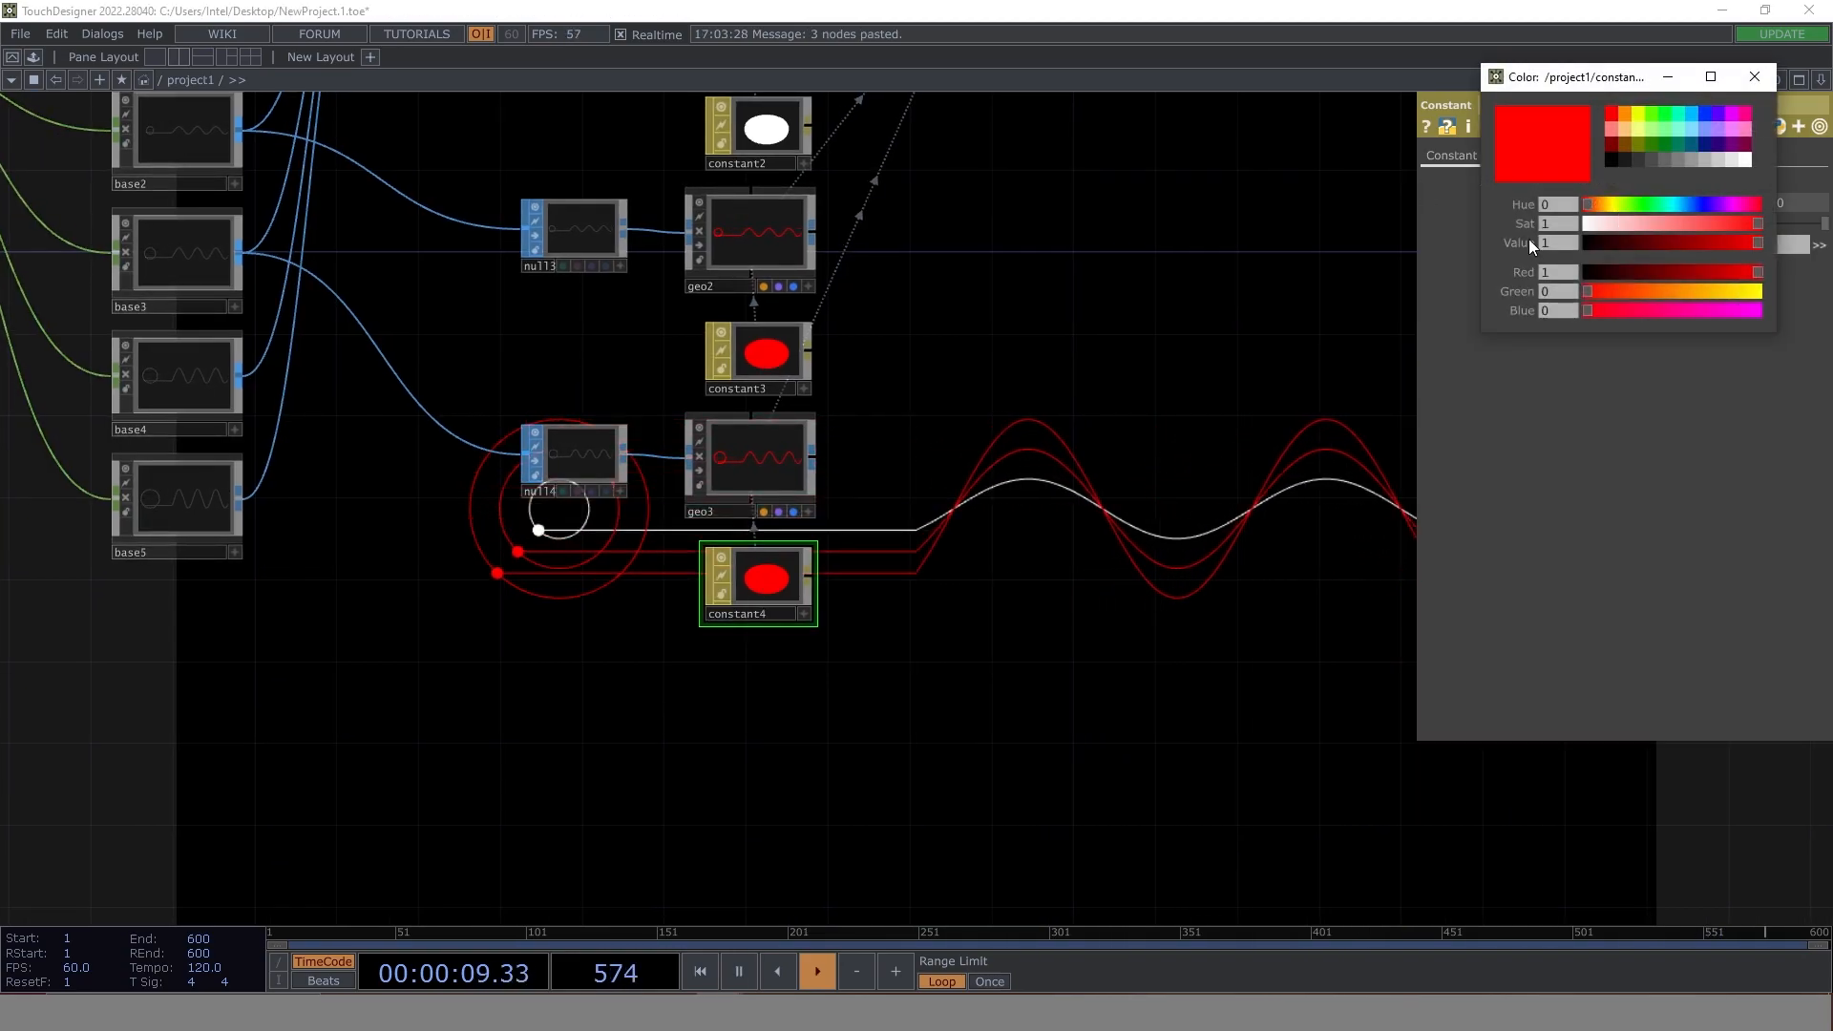
pyautogui.click(1648, 113)
# - Set the constant2 material's wire frame to GPU Tesselated Wire Frame with a line width of 2
pyautogui.moveTo(743, 737); pyautogui.dragTo(798, 765)
pyautogui.moveTo(1125, 315); pyautogui.dragTo(1046, 439)
pyautogui.moveTo(951, 352); pyautogui.dragTo(805, 346)
pyautogui.moveTo(917, 482); pyautogui.dragTo(816, 366)
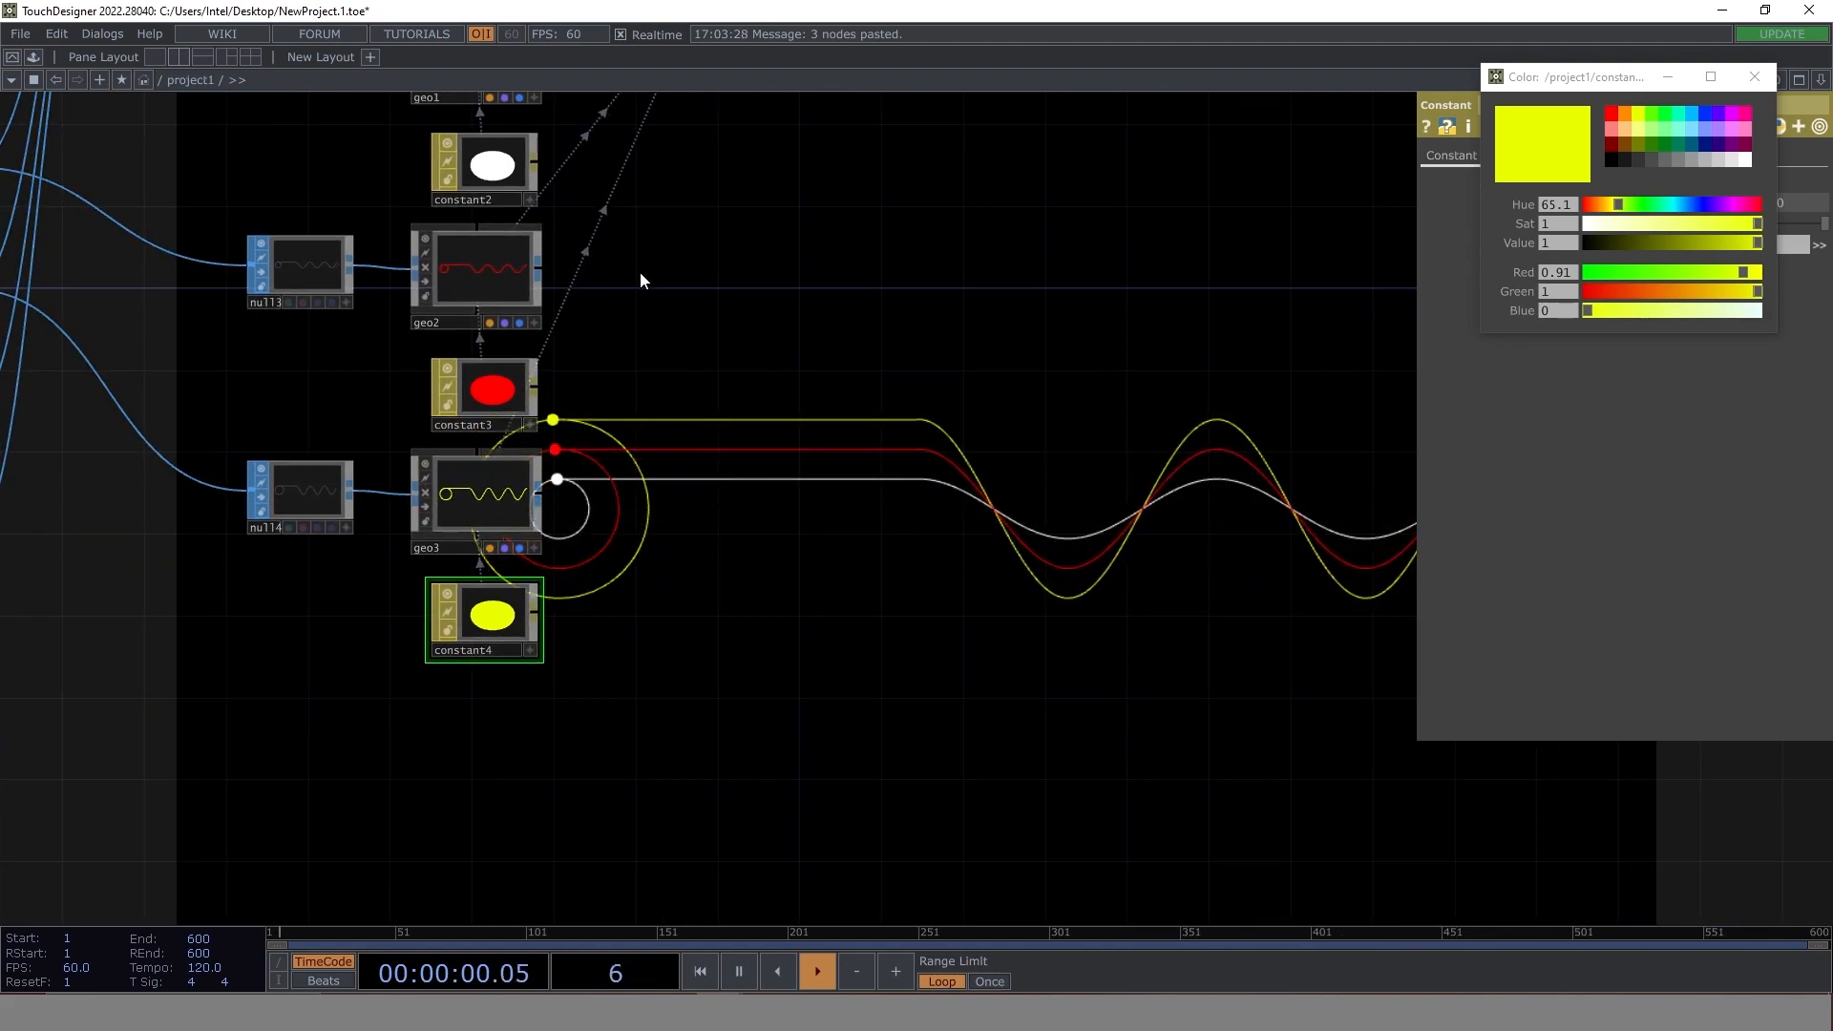
pyautogui.moveTo(907, 334); pyautogui.dragTo(913, 514)
pyautogui.click(492, 347)
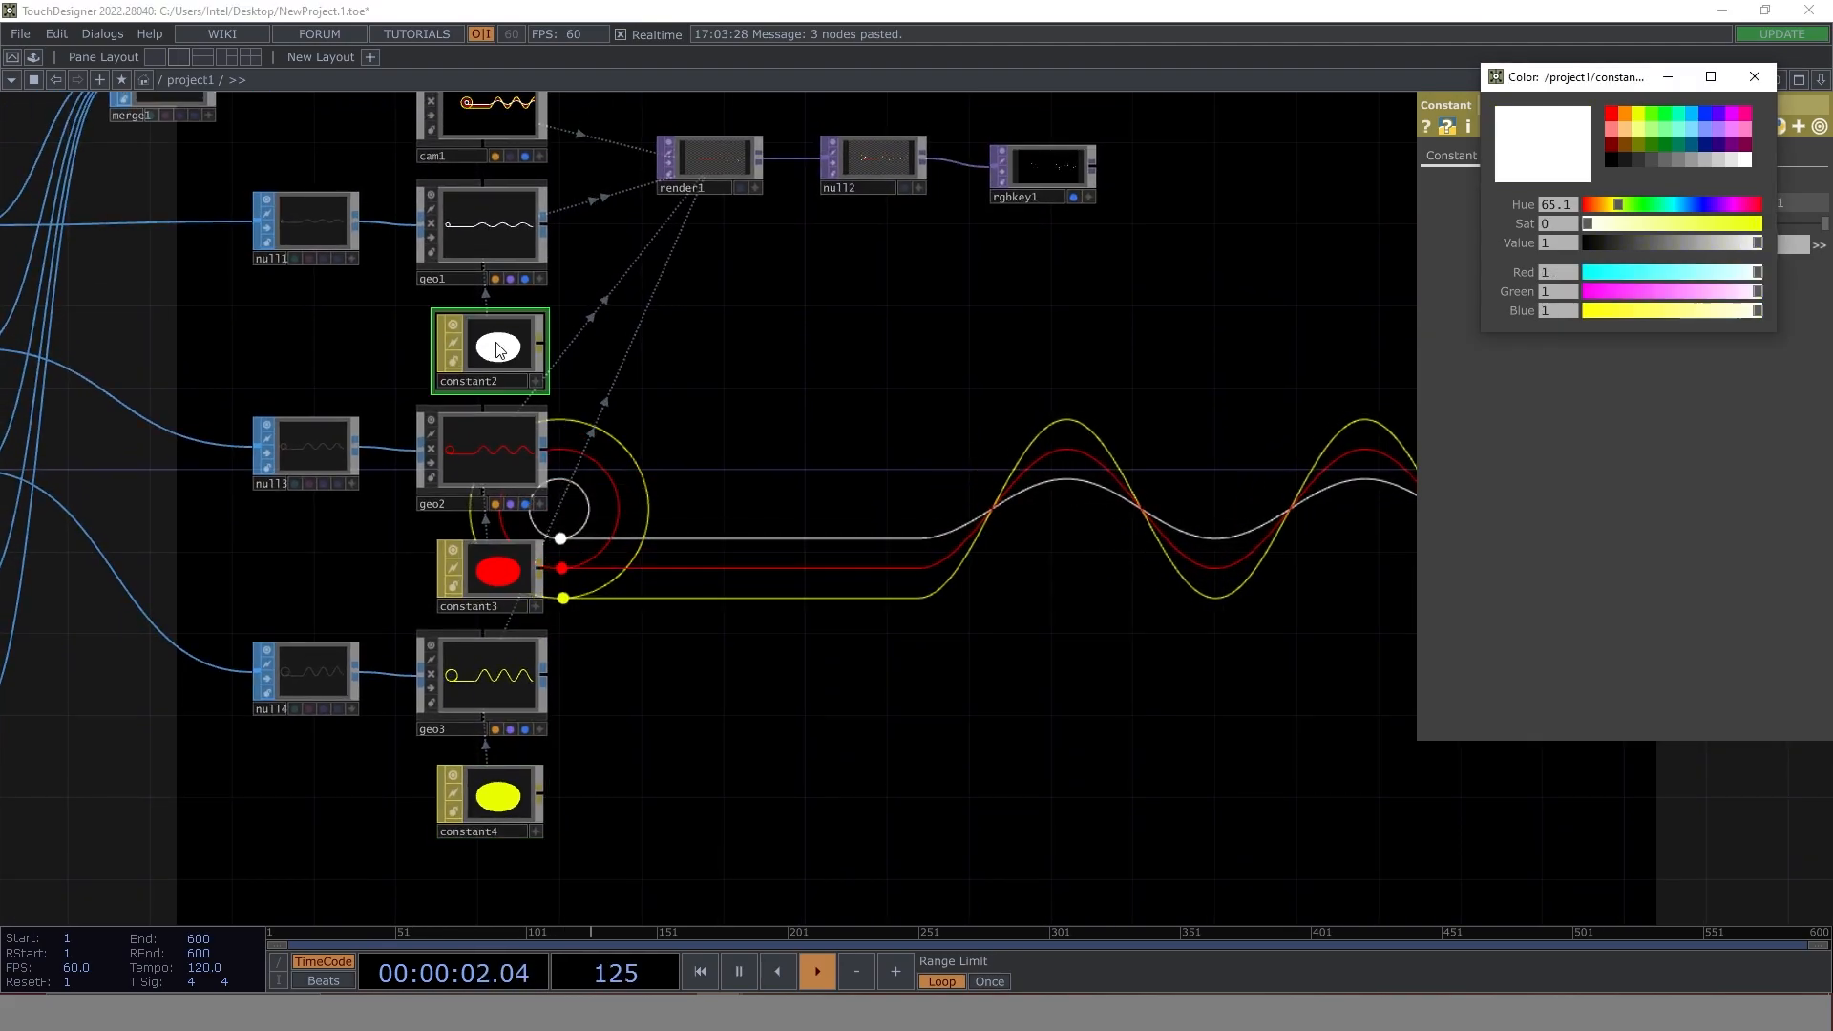
pyautogui.click(1755, 77)
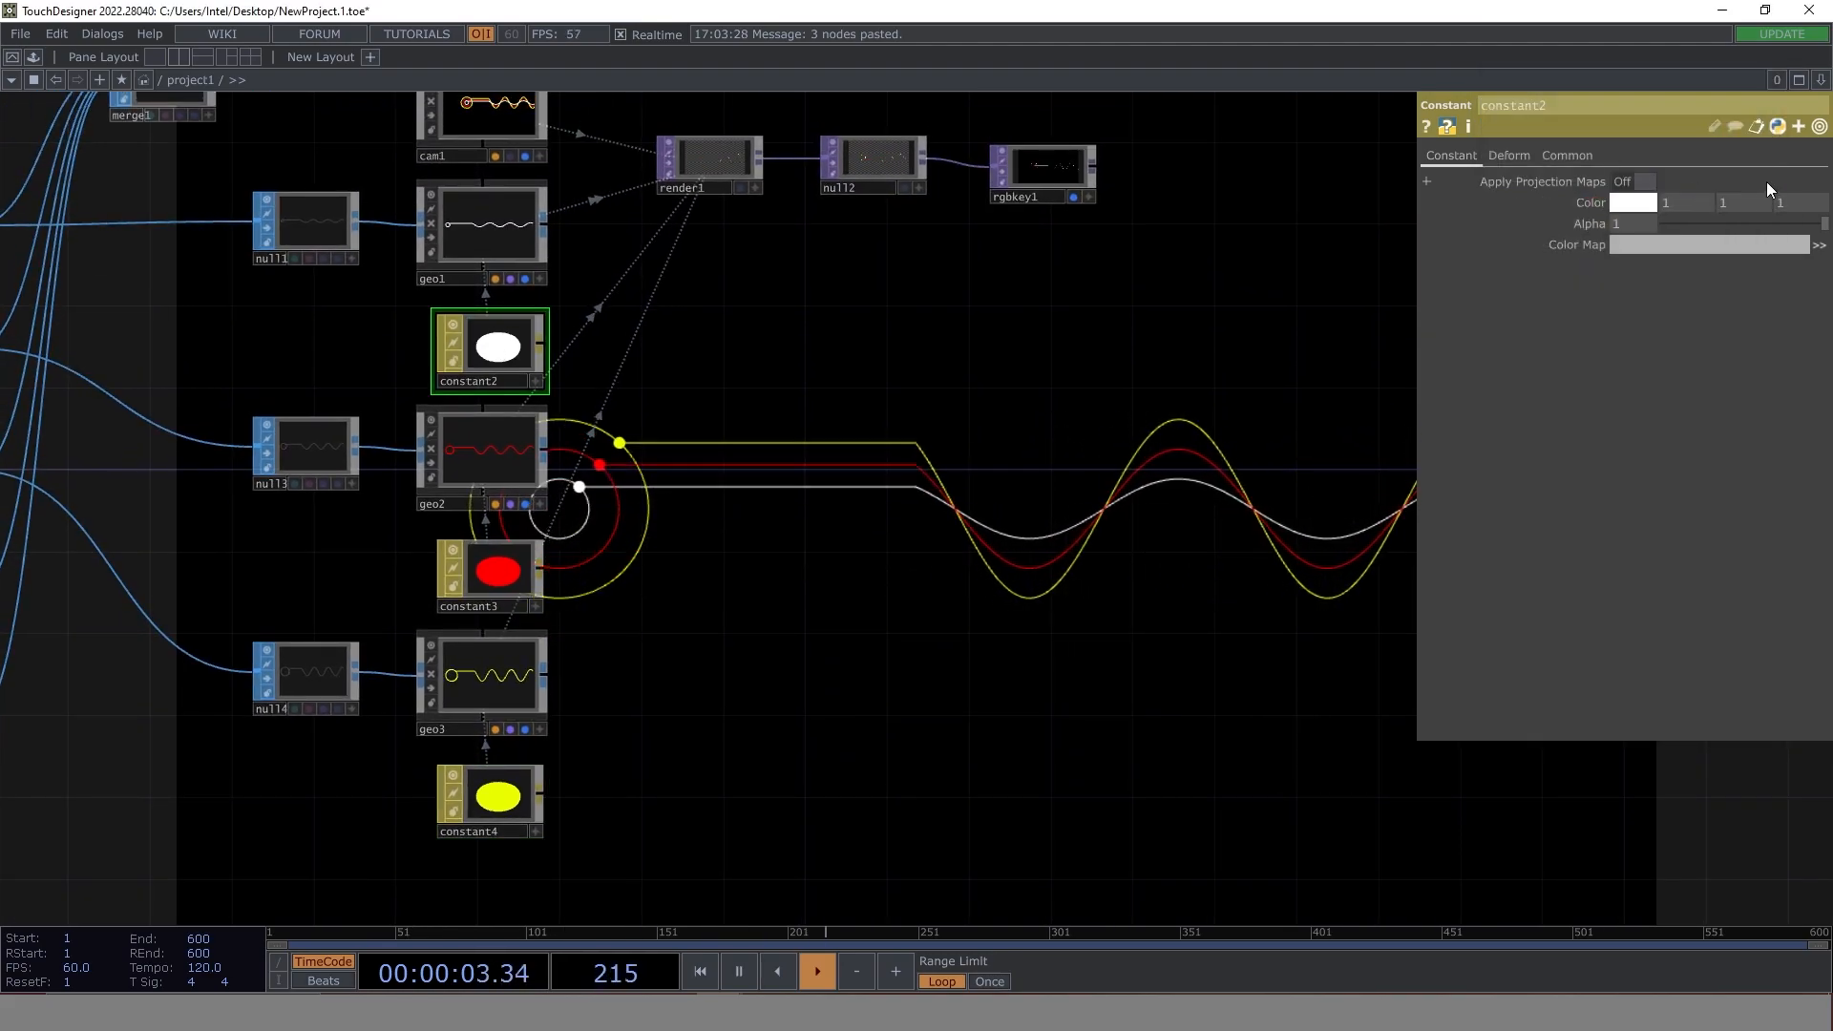
pyautogui.click(1570, 155)
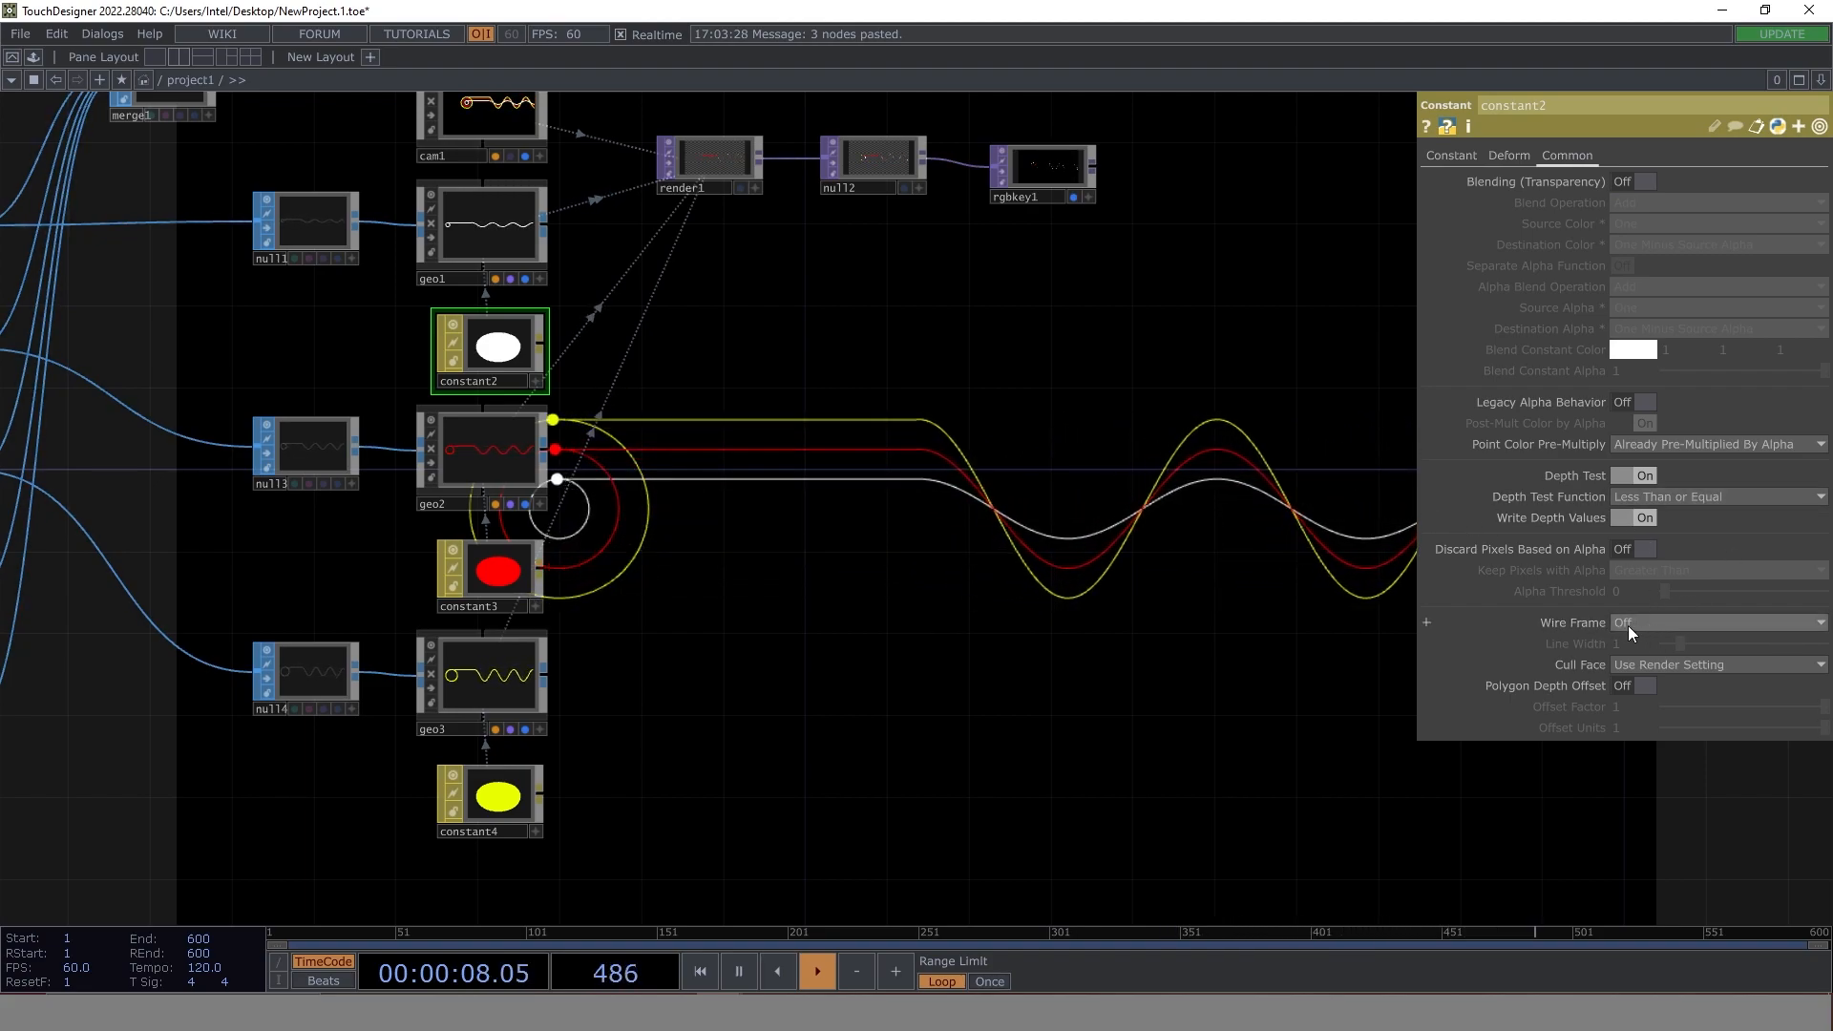
pyautogui.click(1688, 622)
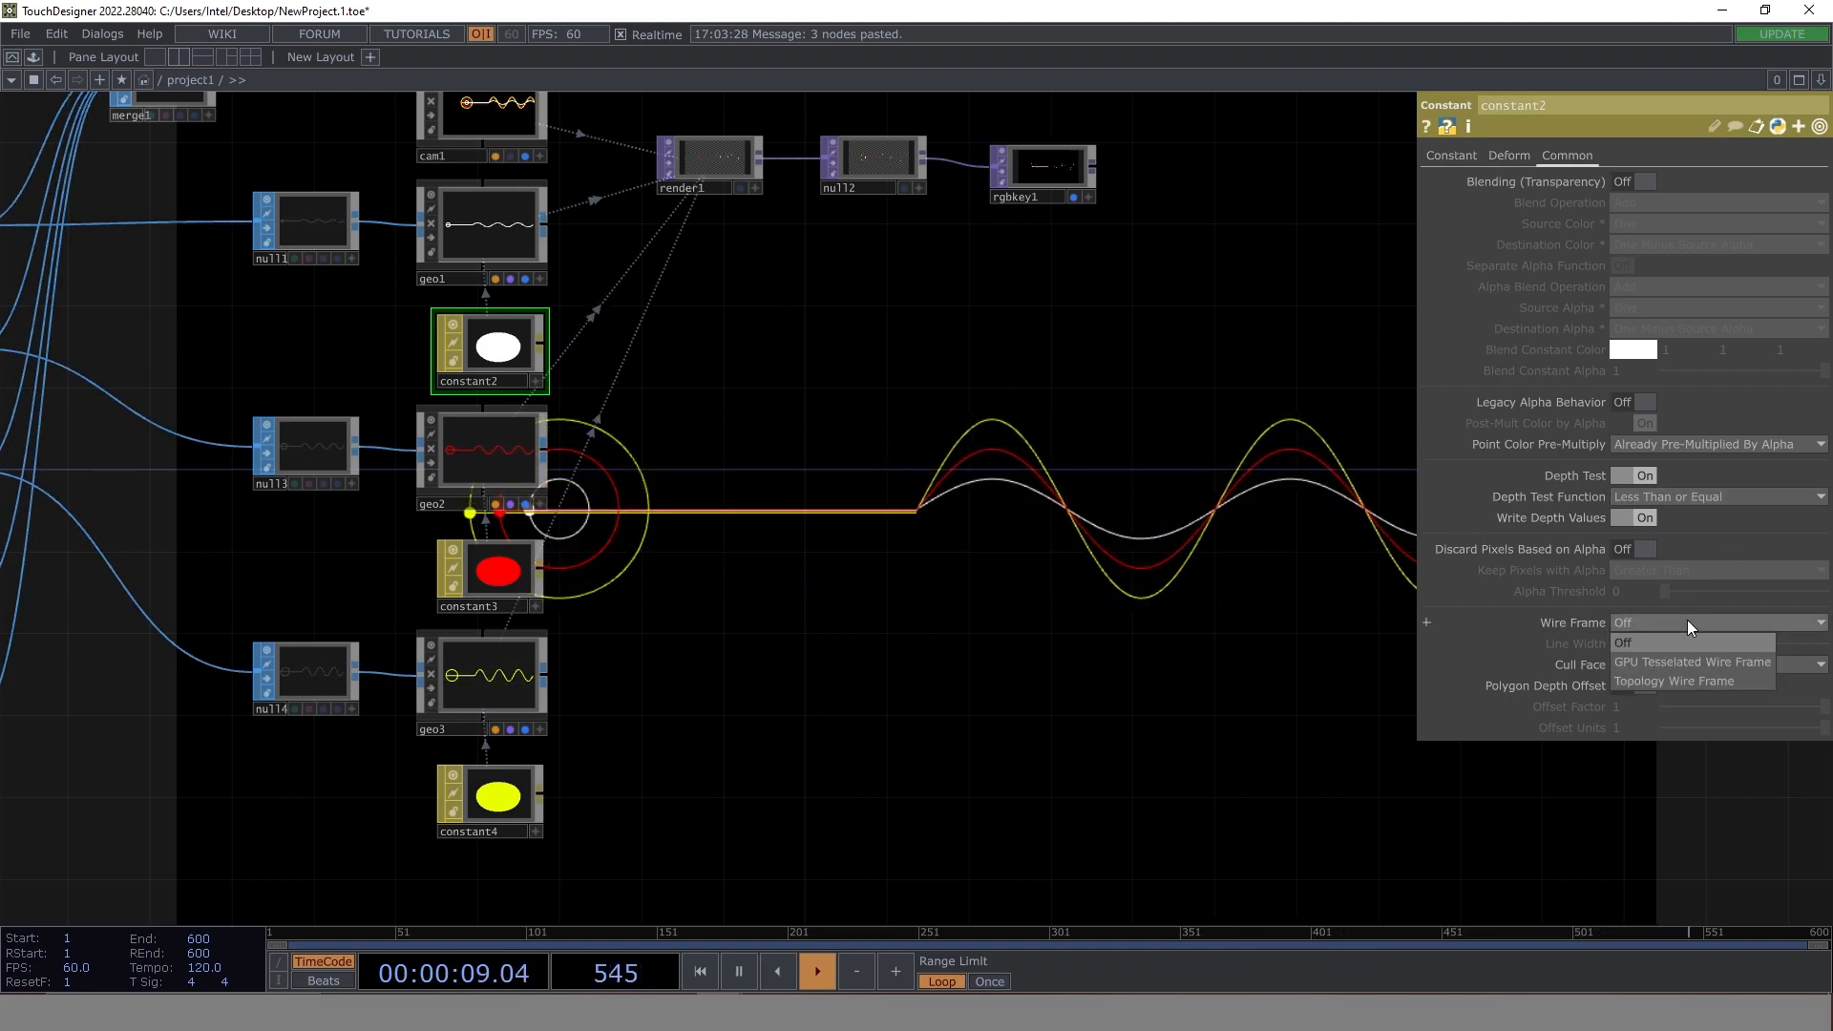
pyautogui.click(1738, 662)
pyautogui.moveTo(869, 562); pyautogui.dragTo(708, 428)
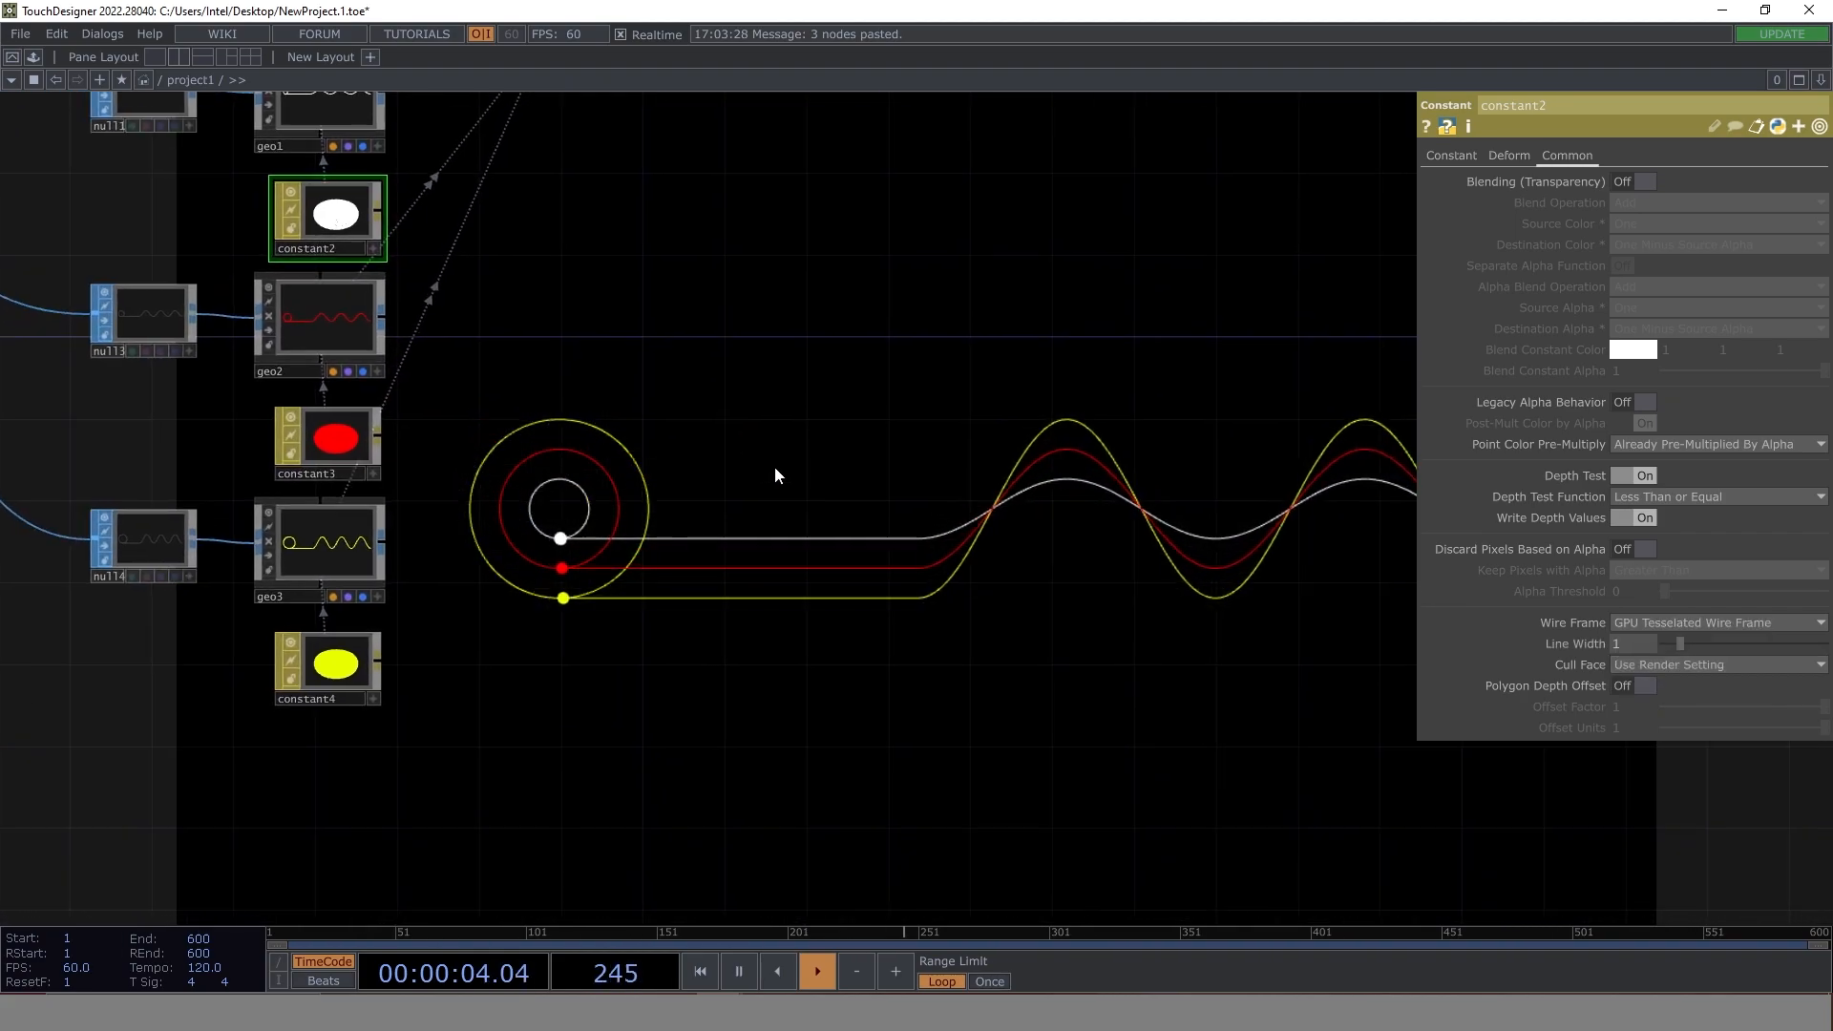
pyautogui.write('2')
pyautogui.press('Return')
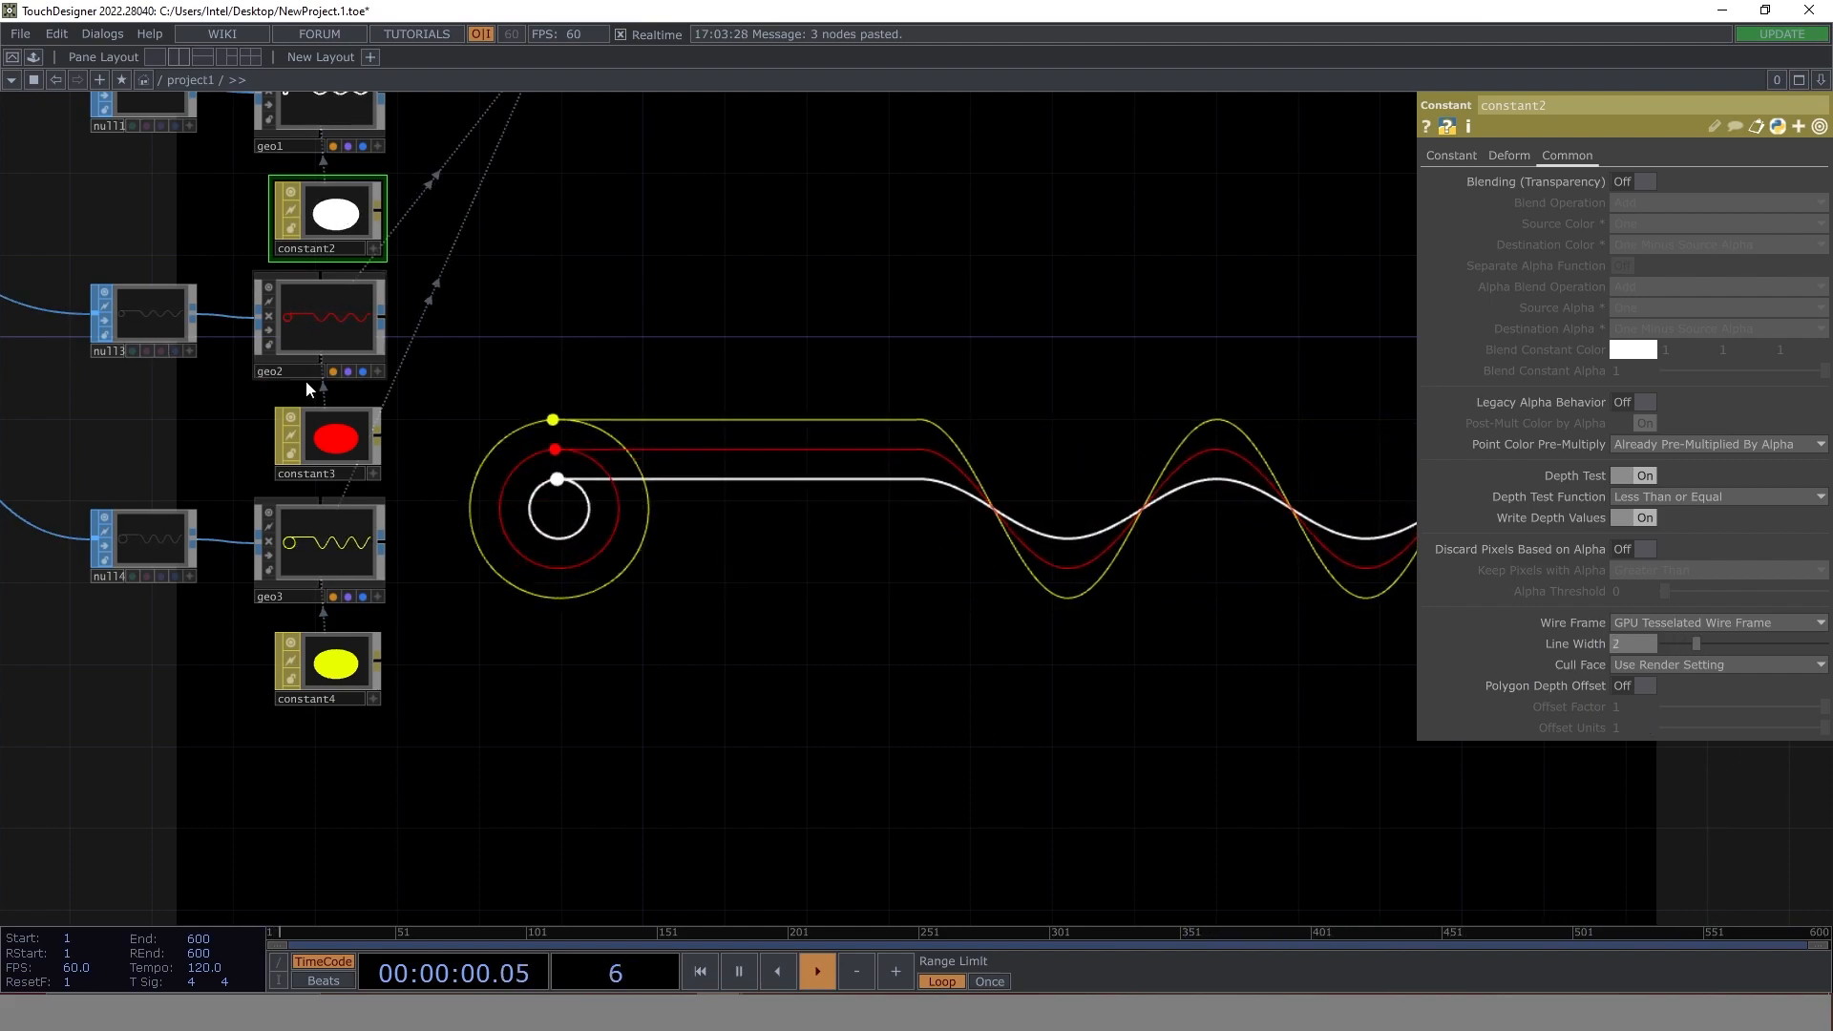
# - Set the constant3 material's wire frame to GPU Tesselated Wire Frame with a line width of 2
pyautogui.click(347, 442)
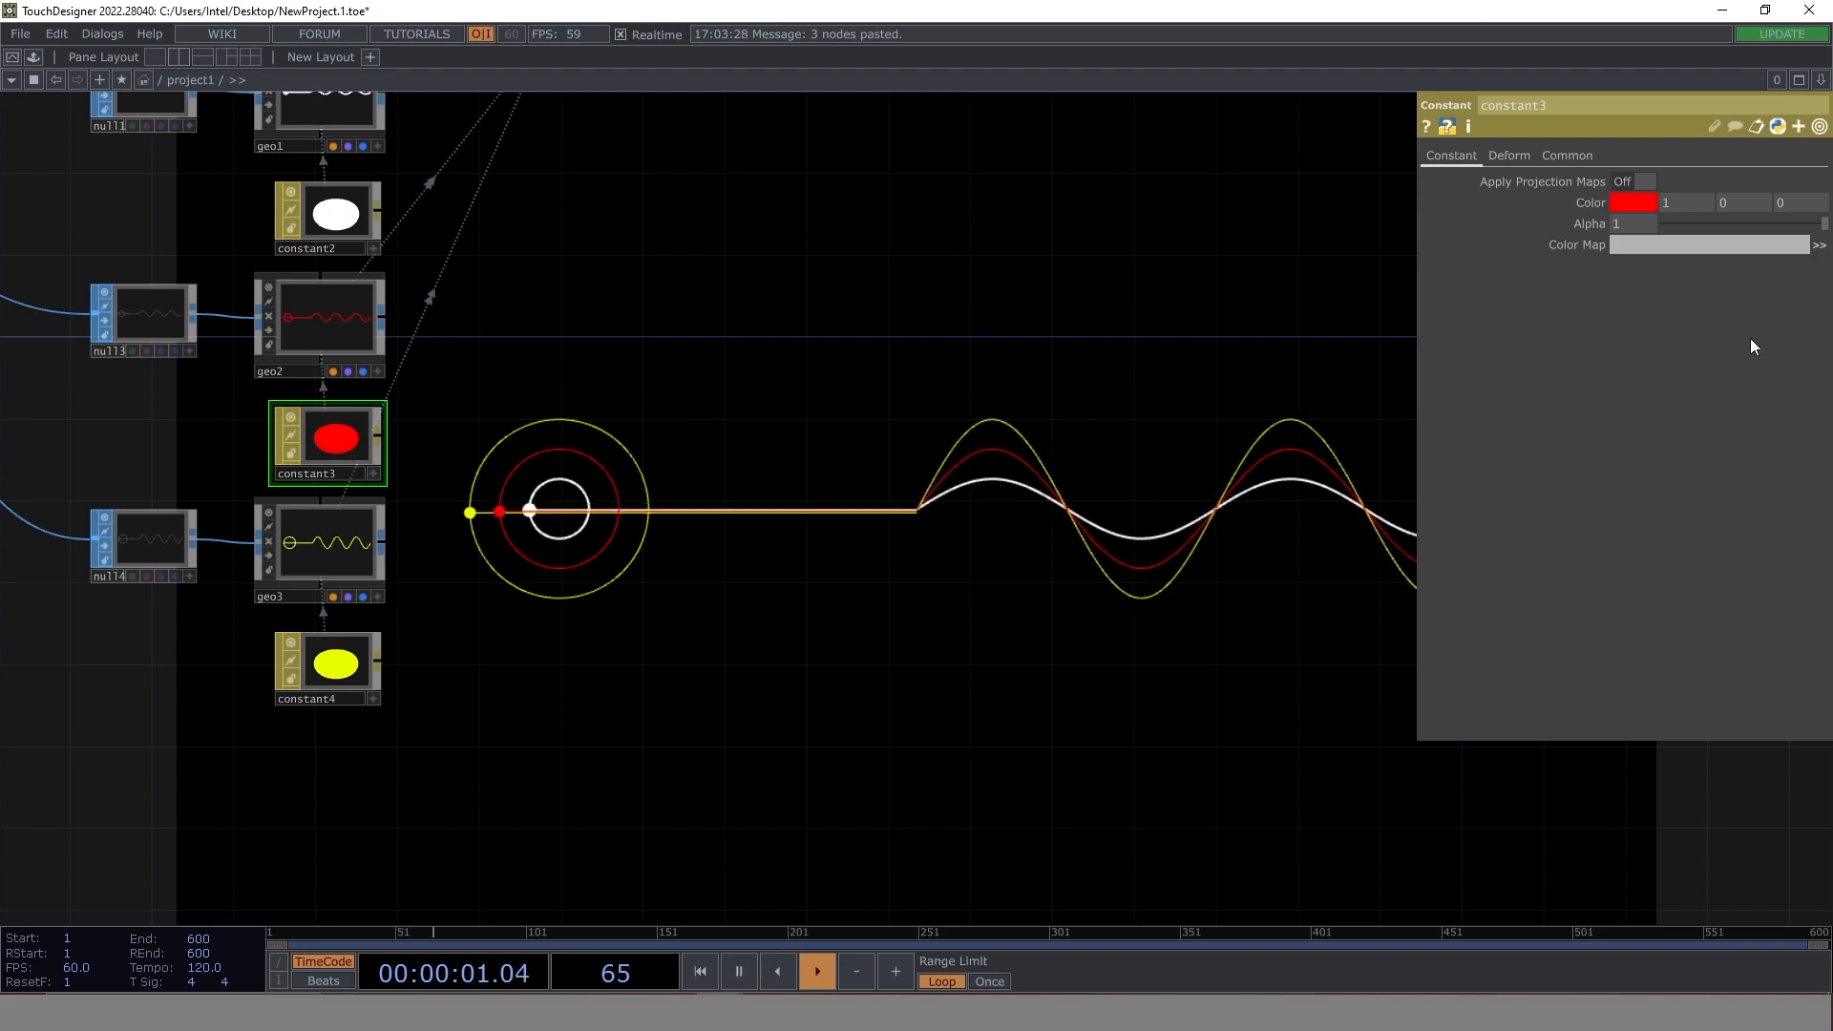
pyautogui.click(1580, 157)
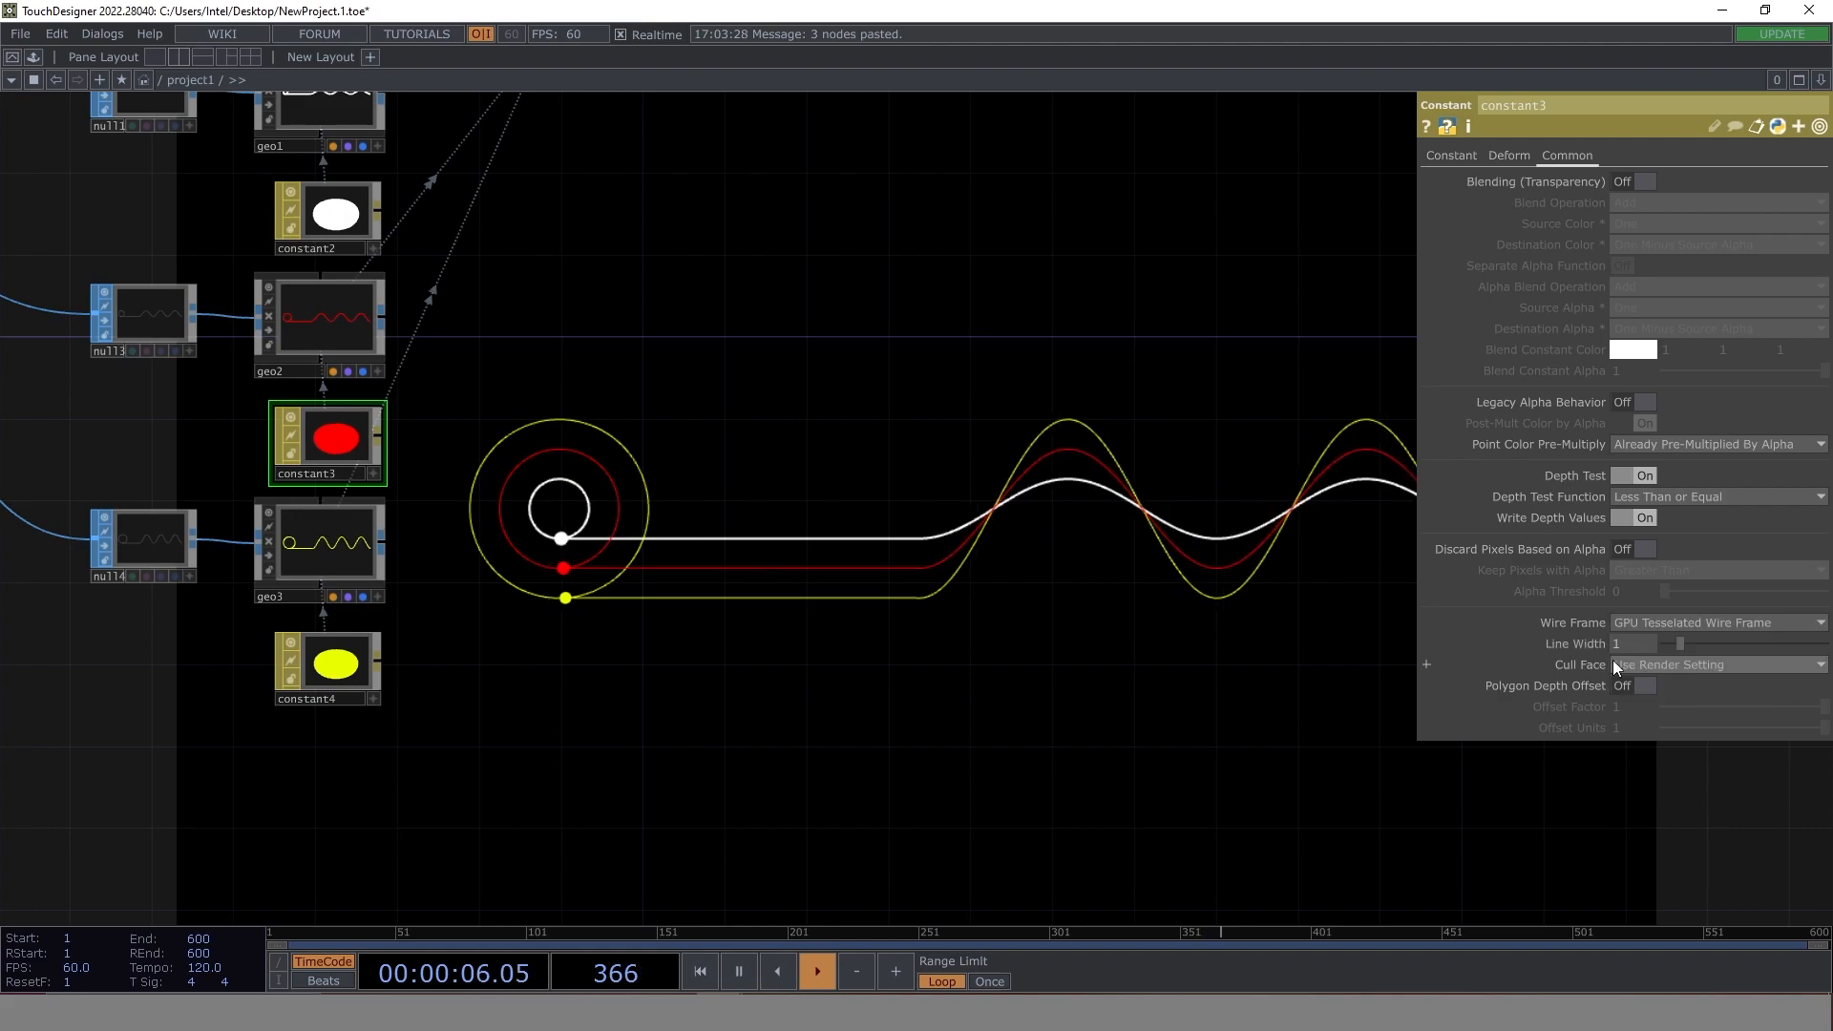
pyautogui.moveTo(1631, 643); pyautogui.dragTo(1385, 677)
pyautogui.write('2')
pyautogui.press('Return')
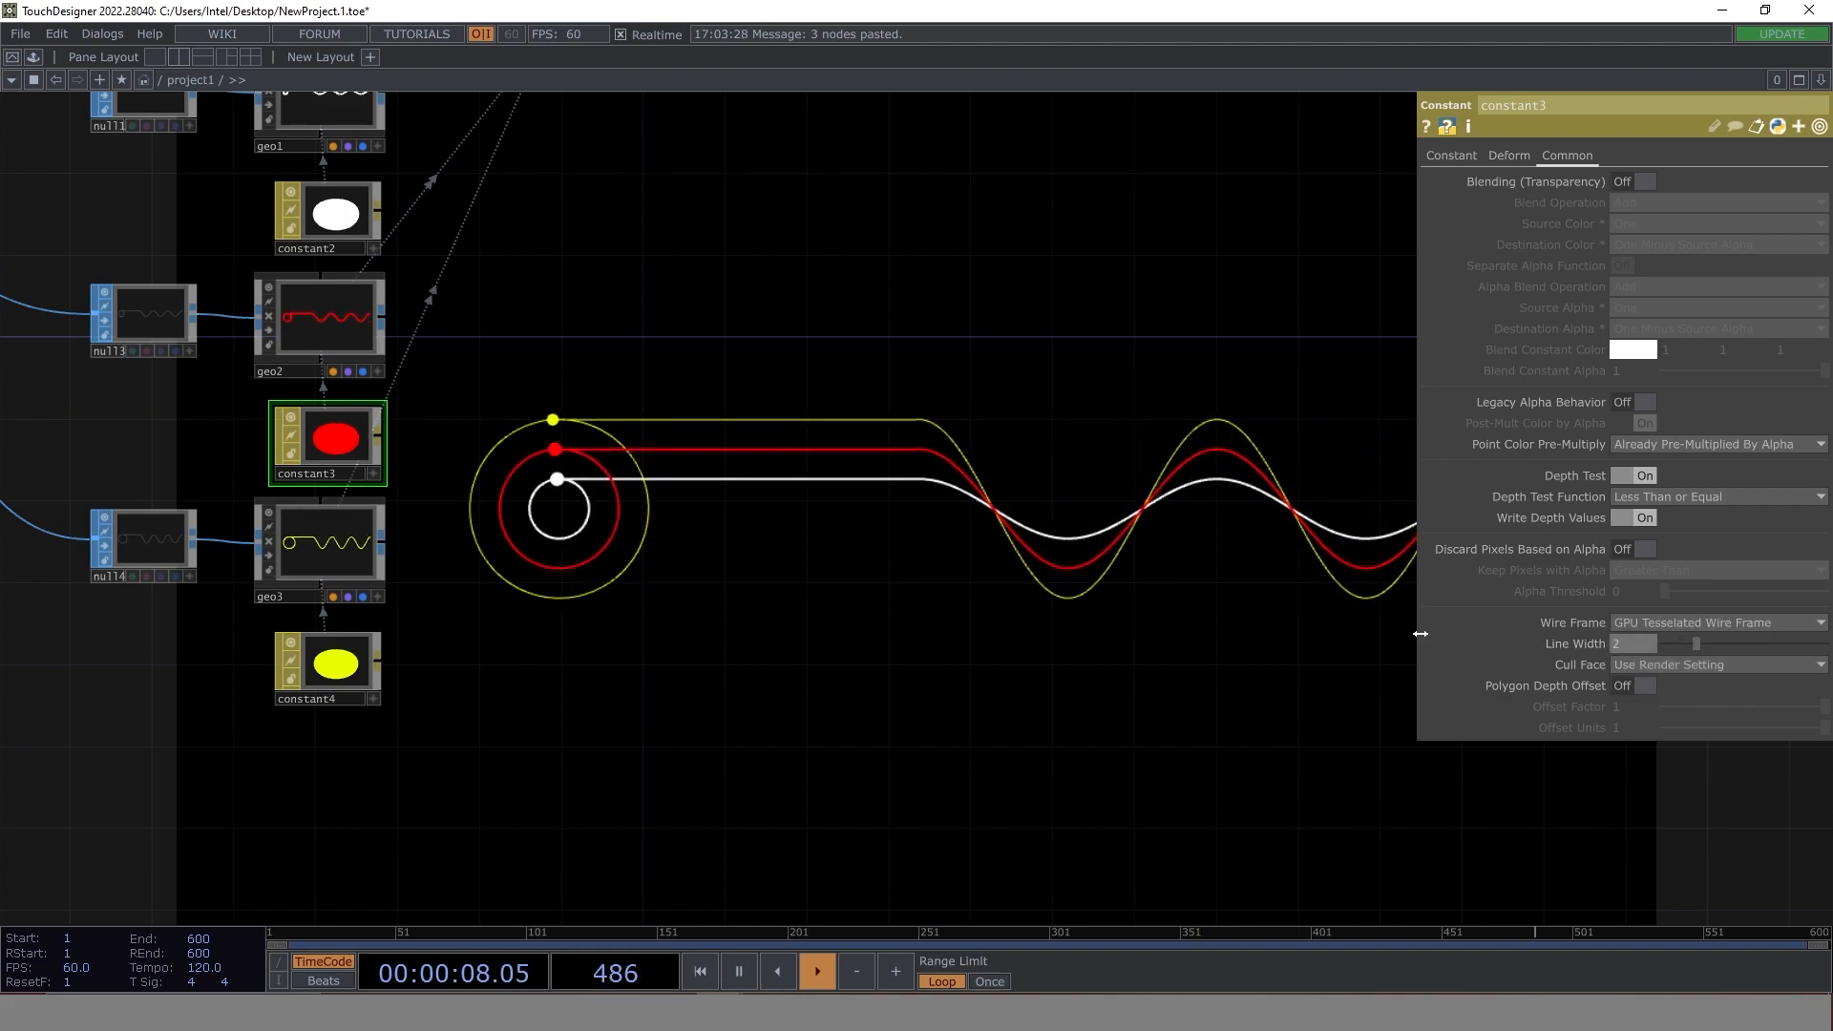
# - Give the constant4 material a GPU Tesselated Wire Frame, trying a line width of 4 before setting it to 2
pyautogui.click(295, 694)
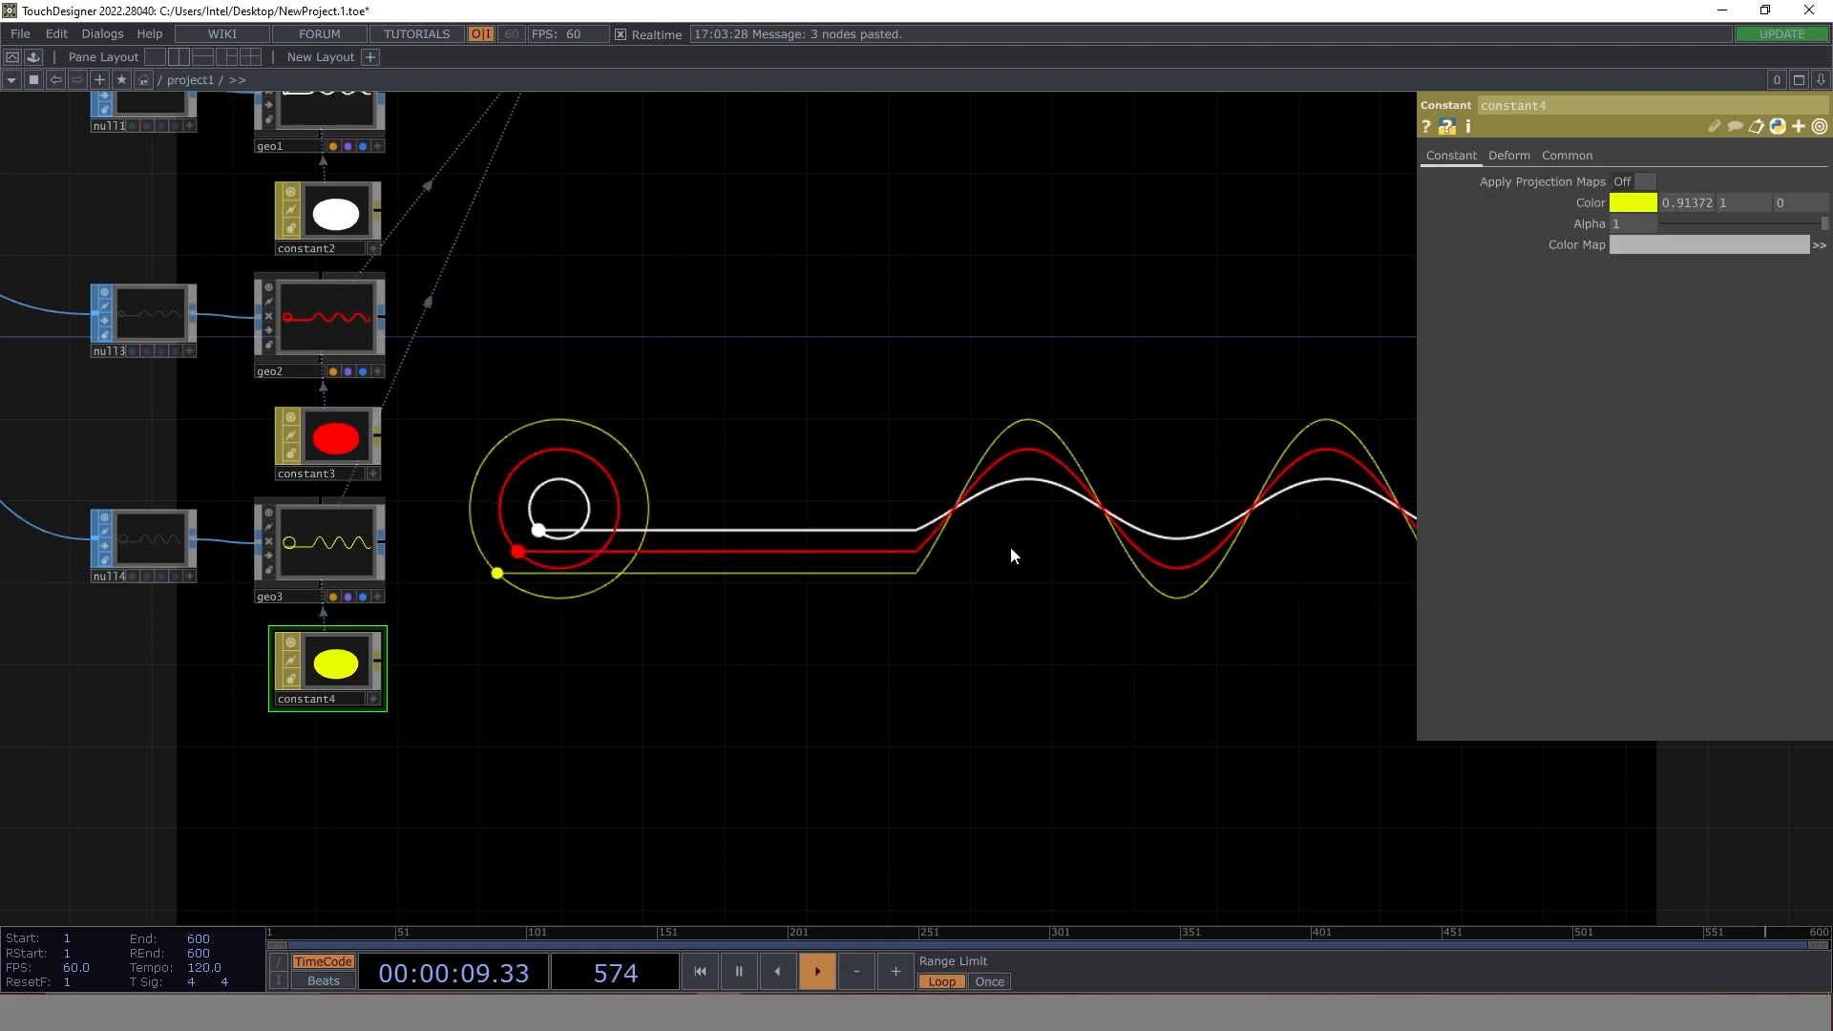
pyautogui.click(1559, 155)
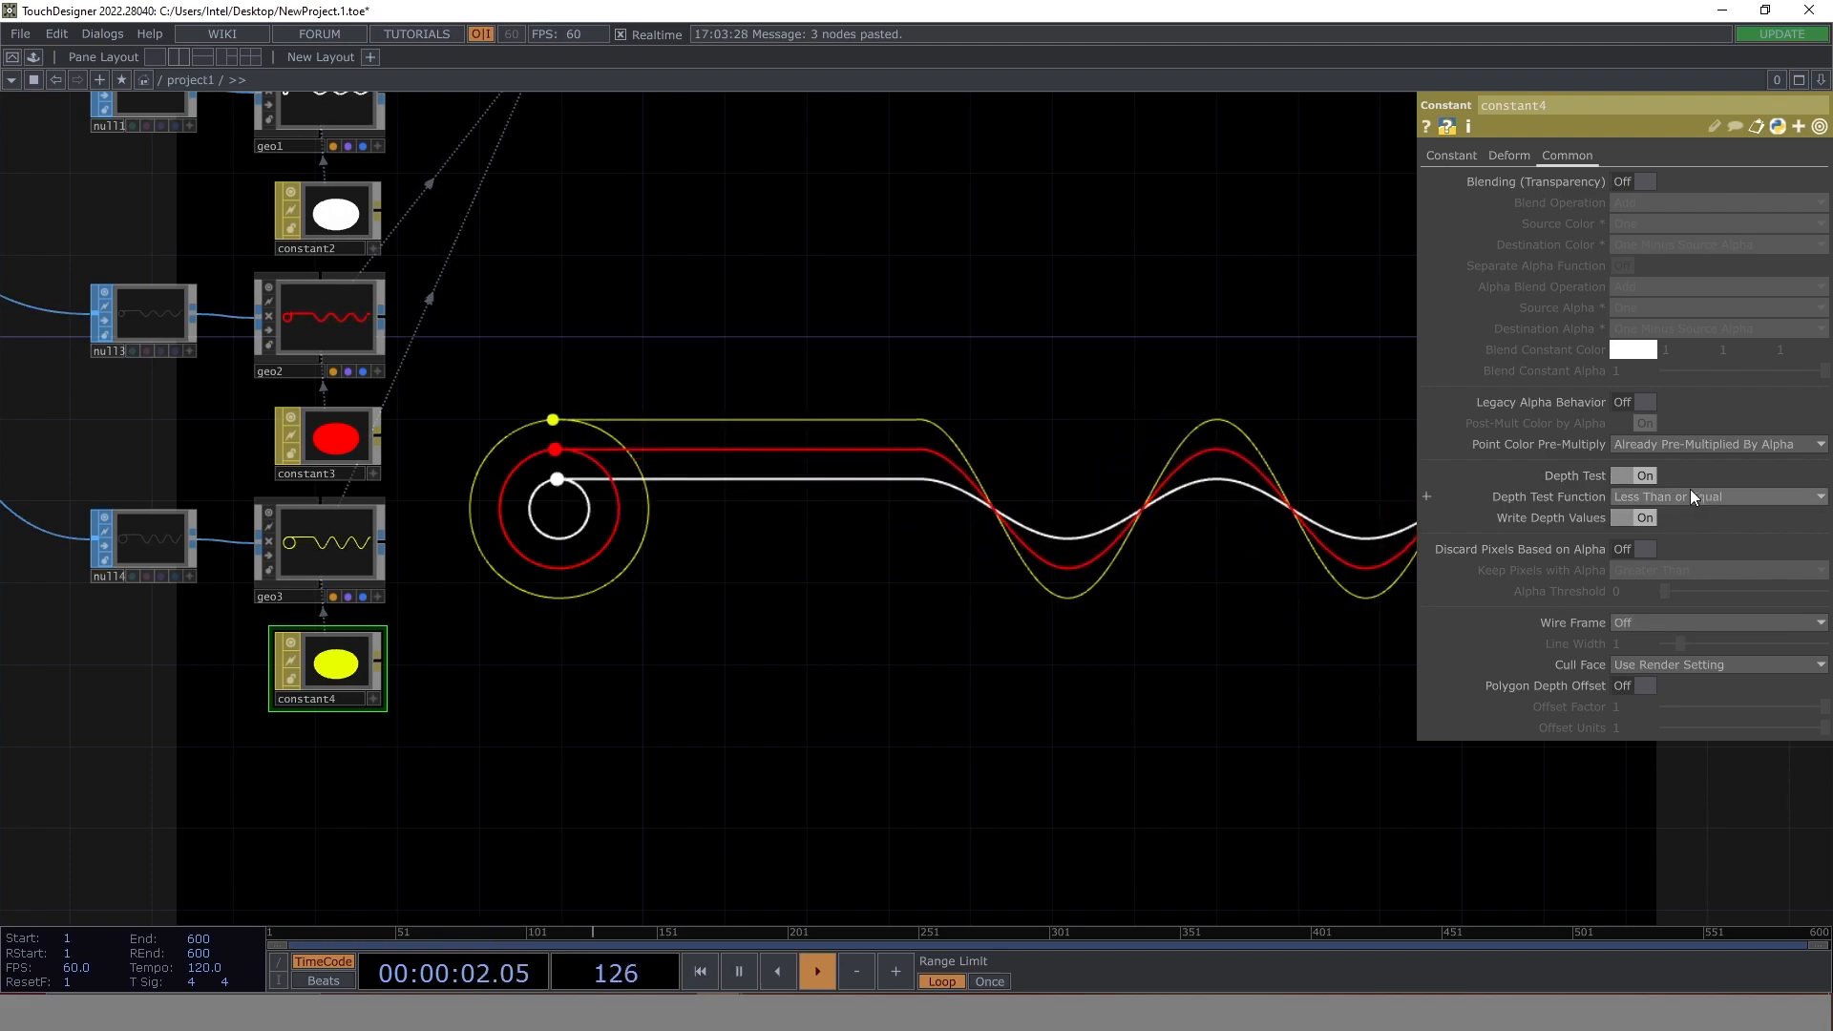
pyautogui.click(1659, 624)
pyautogui.click(1645, 671)
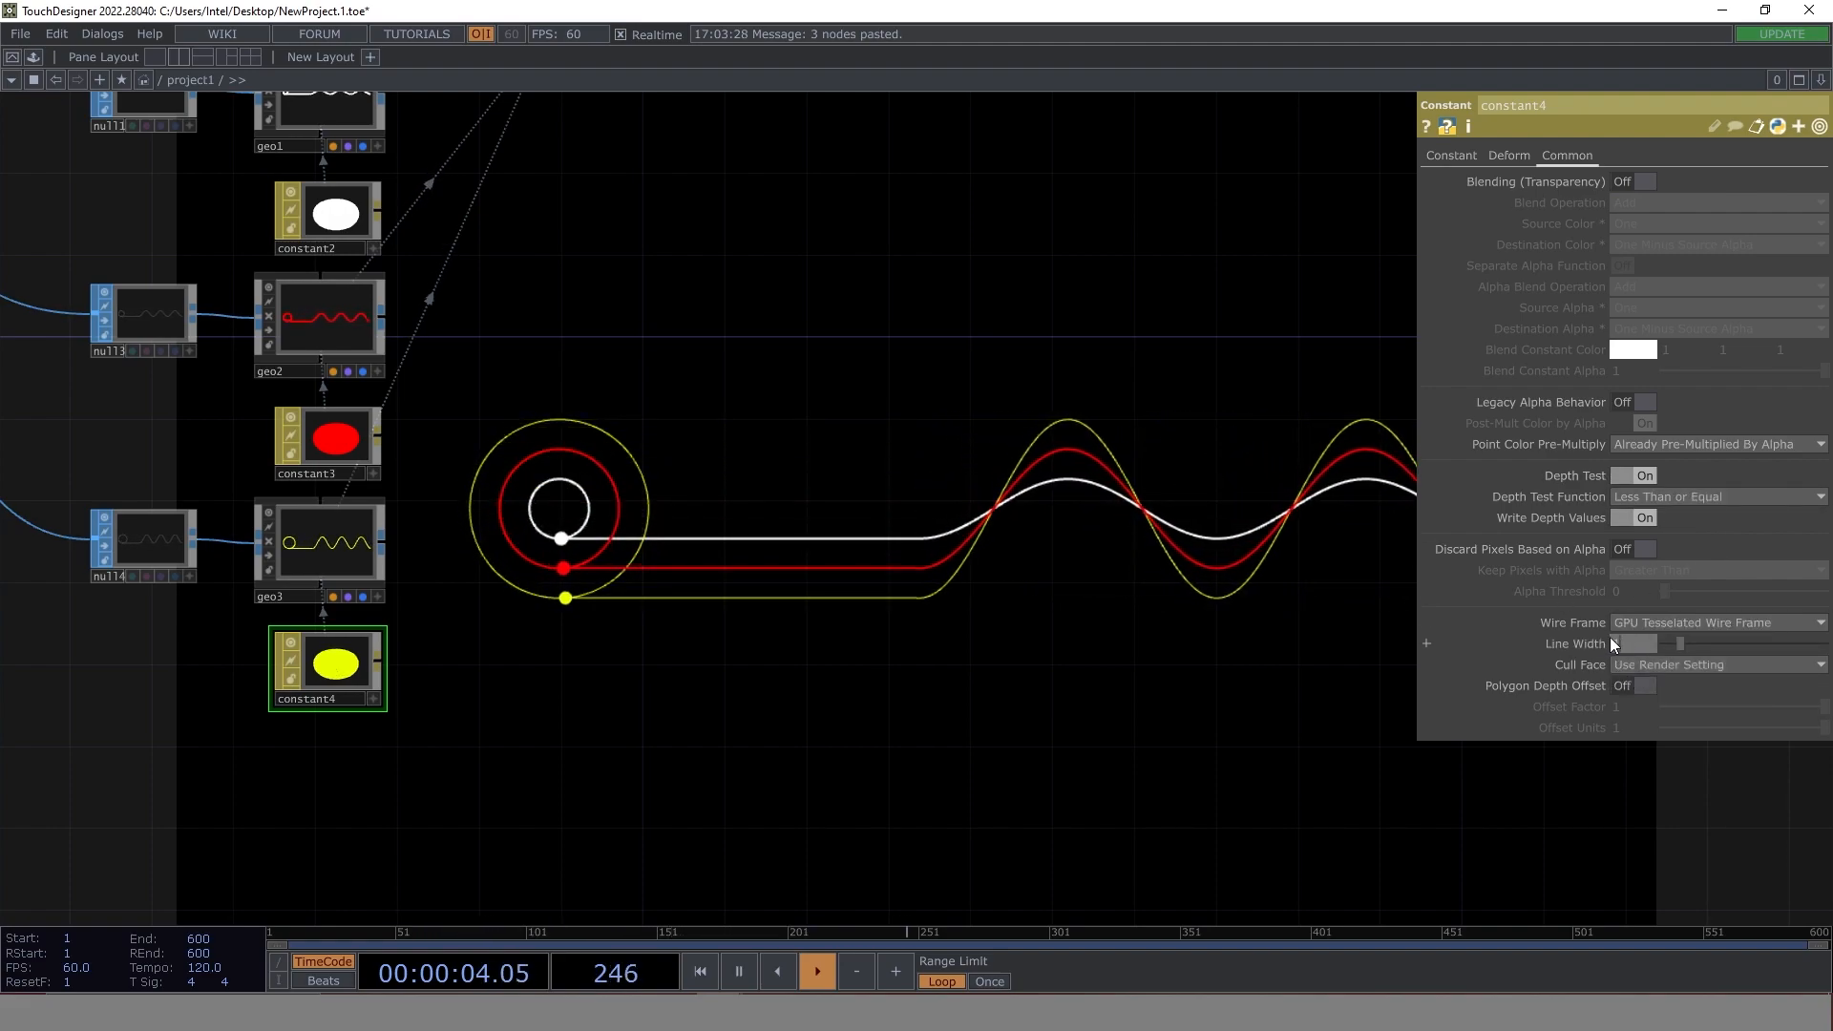
pyautogui.write('4')
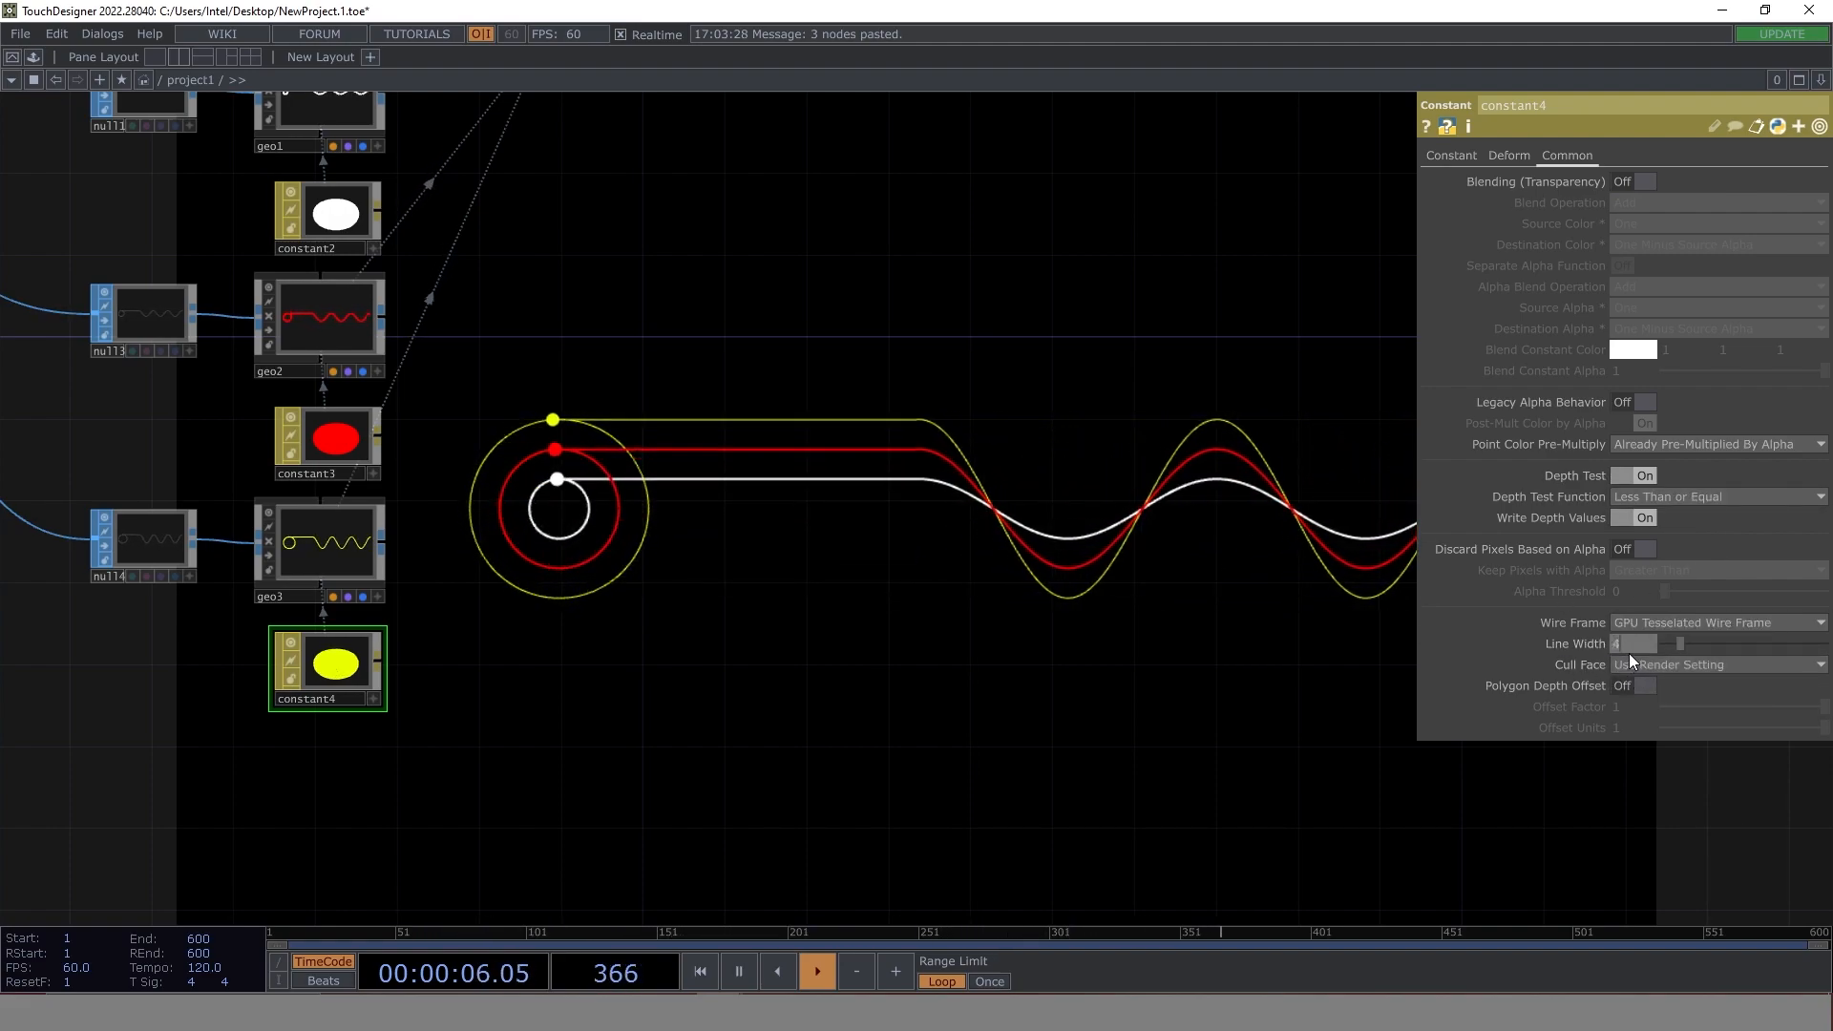
pyautogui.press('Return')
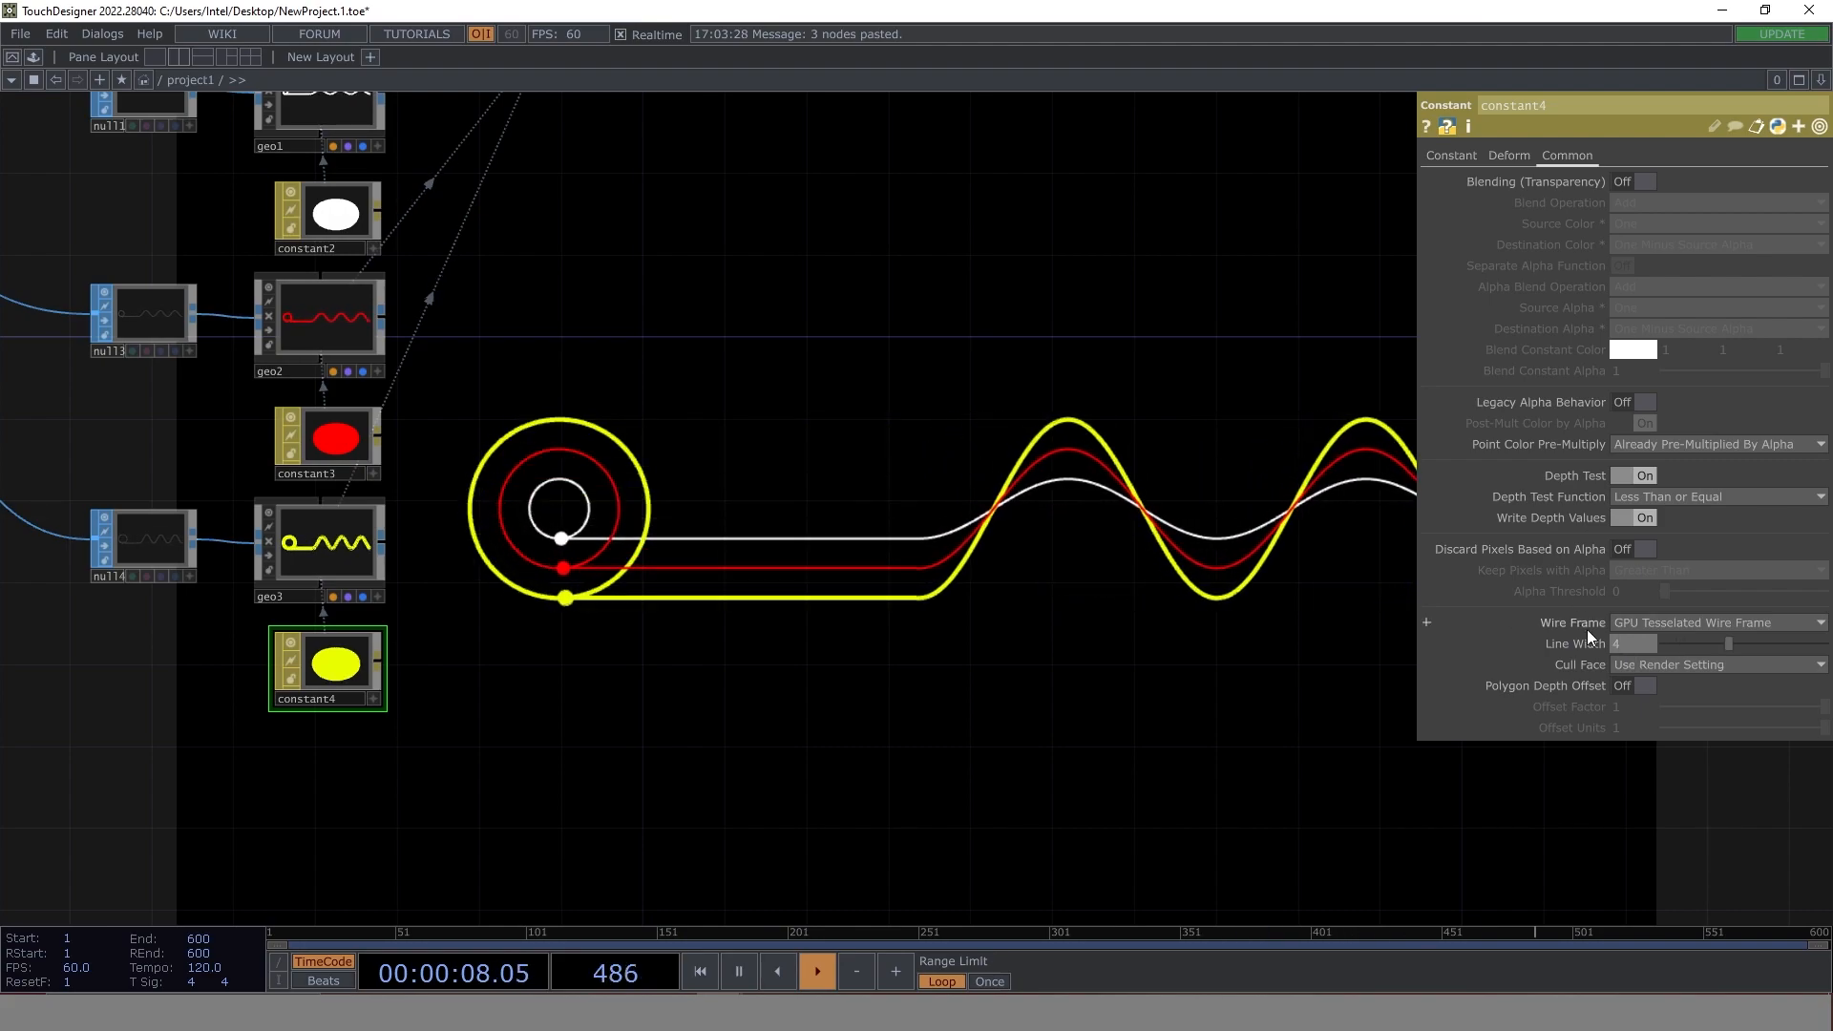
pyautogui.write('2')
pyautogui.press('Return')
# - Duplicate null4, geo3 and constant4 below the originals and connect base4's output to the copied null
pyautogui.moveTo(661, 643); pyautogui.dragTo(926, 631)
pyautogui.scroll(-3, 925, 630)
pyautogui.moveTo(626, 716); pyautogui.dragTo(628, 630)
pyautogui.scroll(2, 839, 625)
pyautogui.moveTo(812, 641); pyautogui.dragTo(810, 672)
pyautogui.moveTo(838, 618); pyautogui.dragTo(642, 413, button='right')
pyautogui.hotkey('ctrl', 'v')
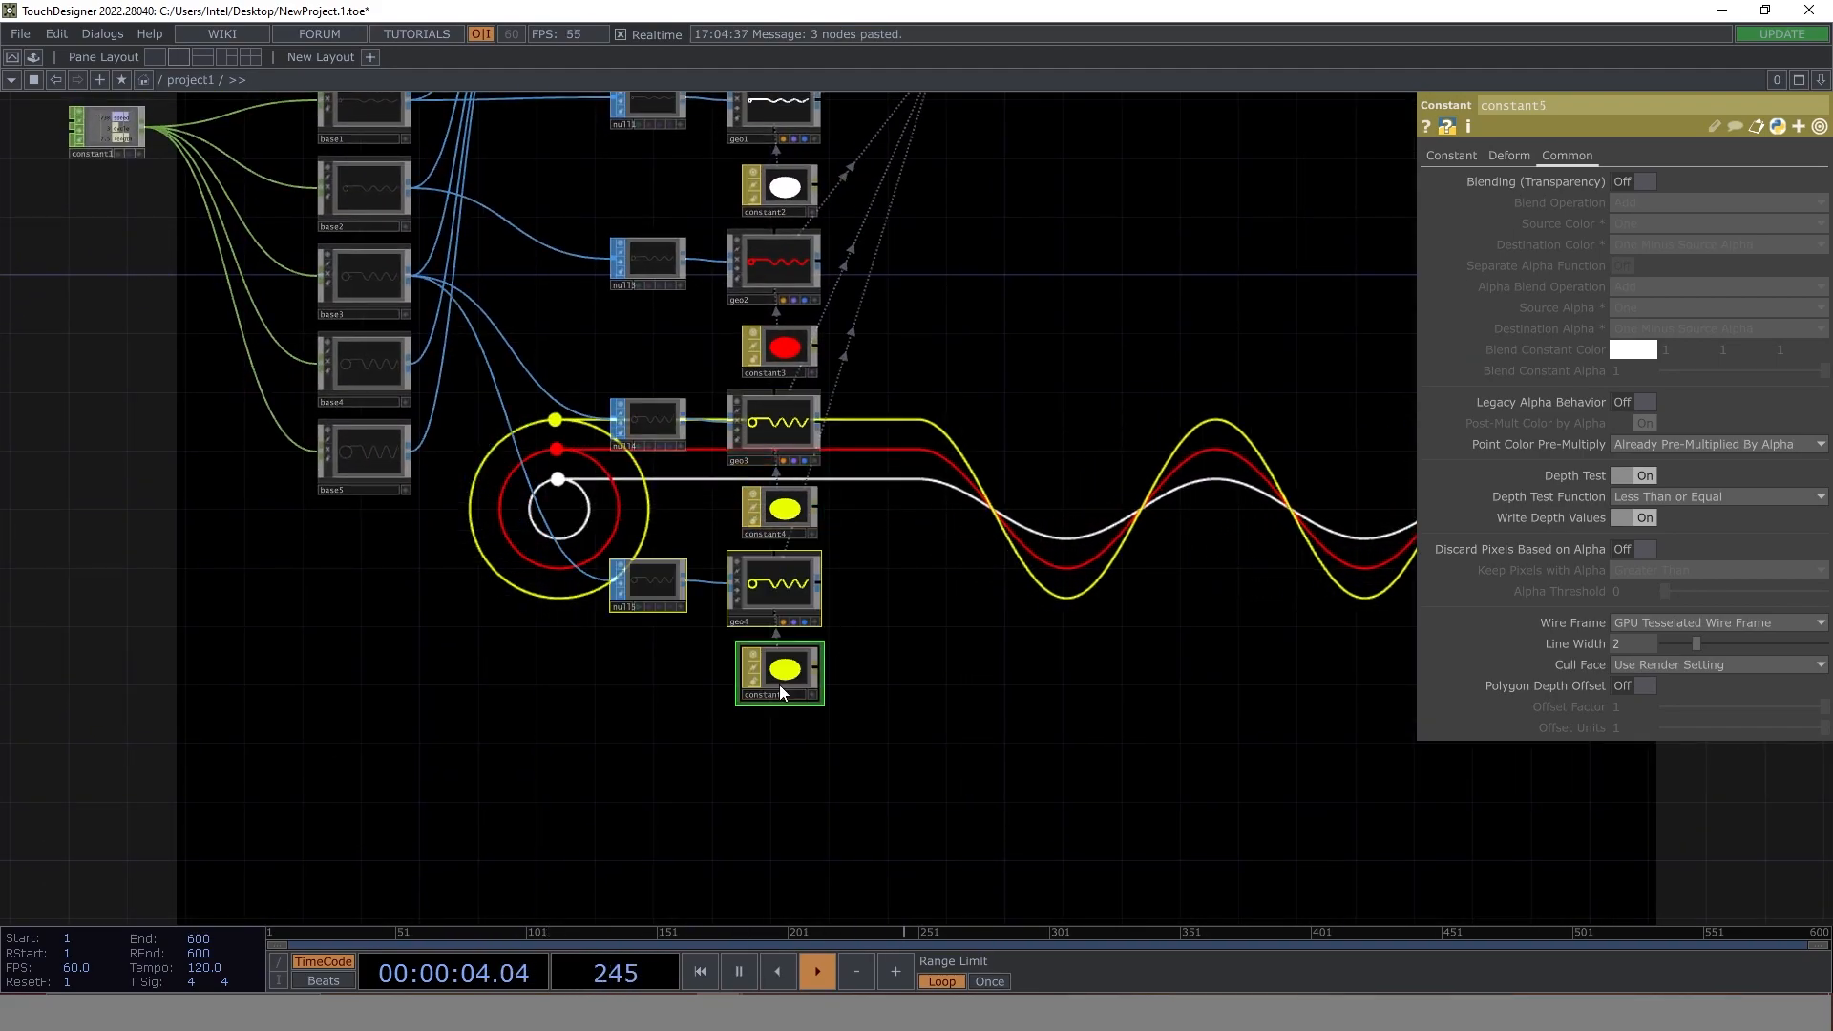
pyautogui.click(415, 359)
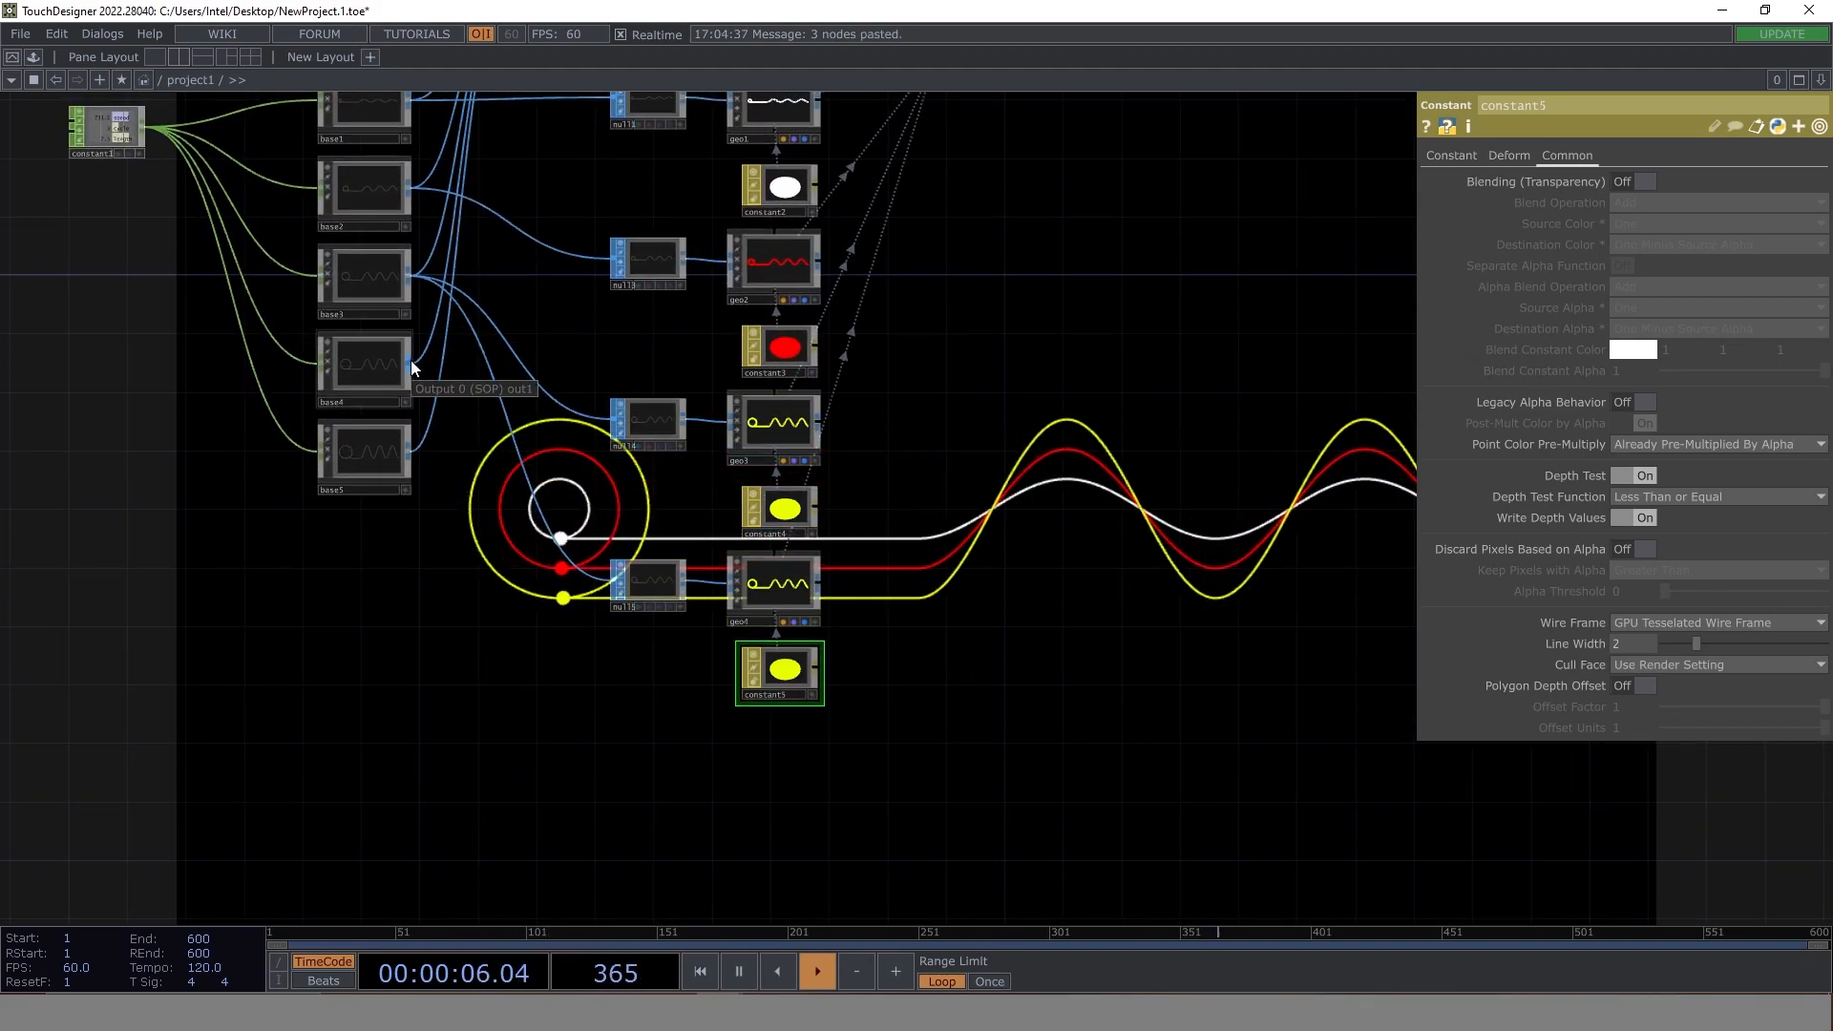
pyautogui.click(615, 580)
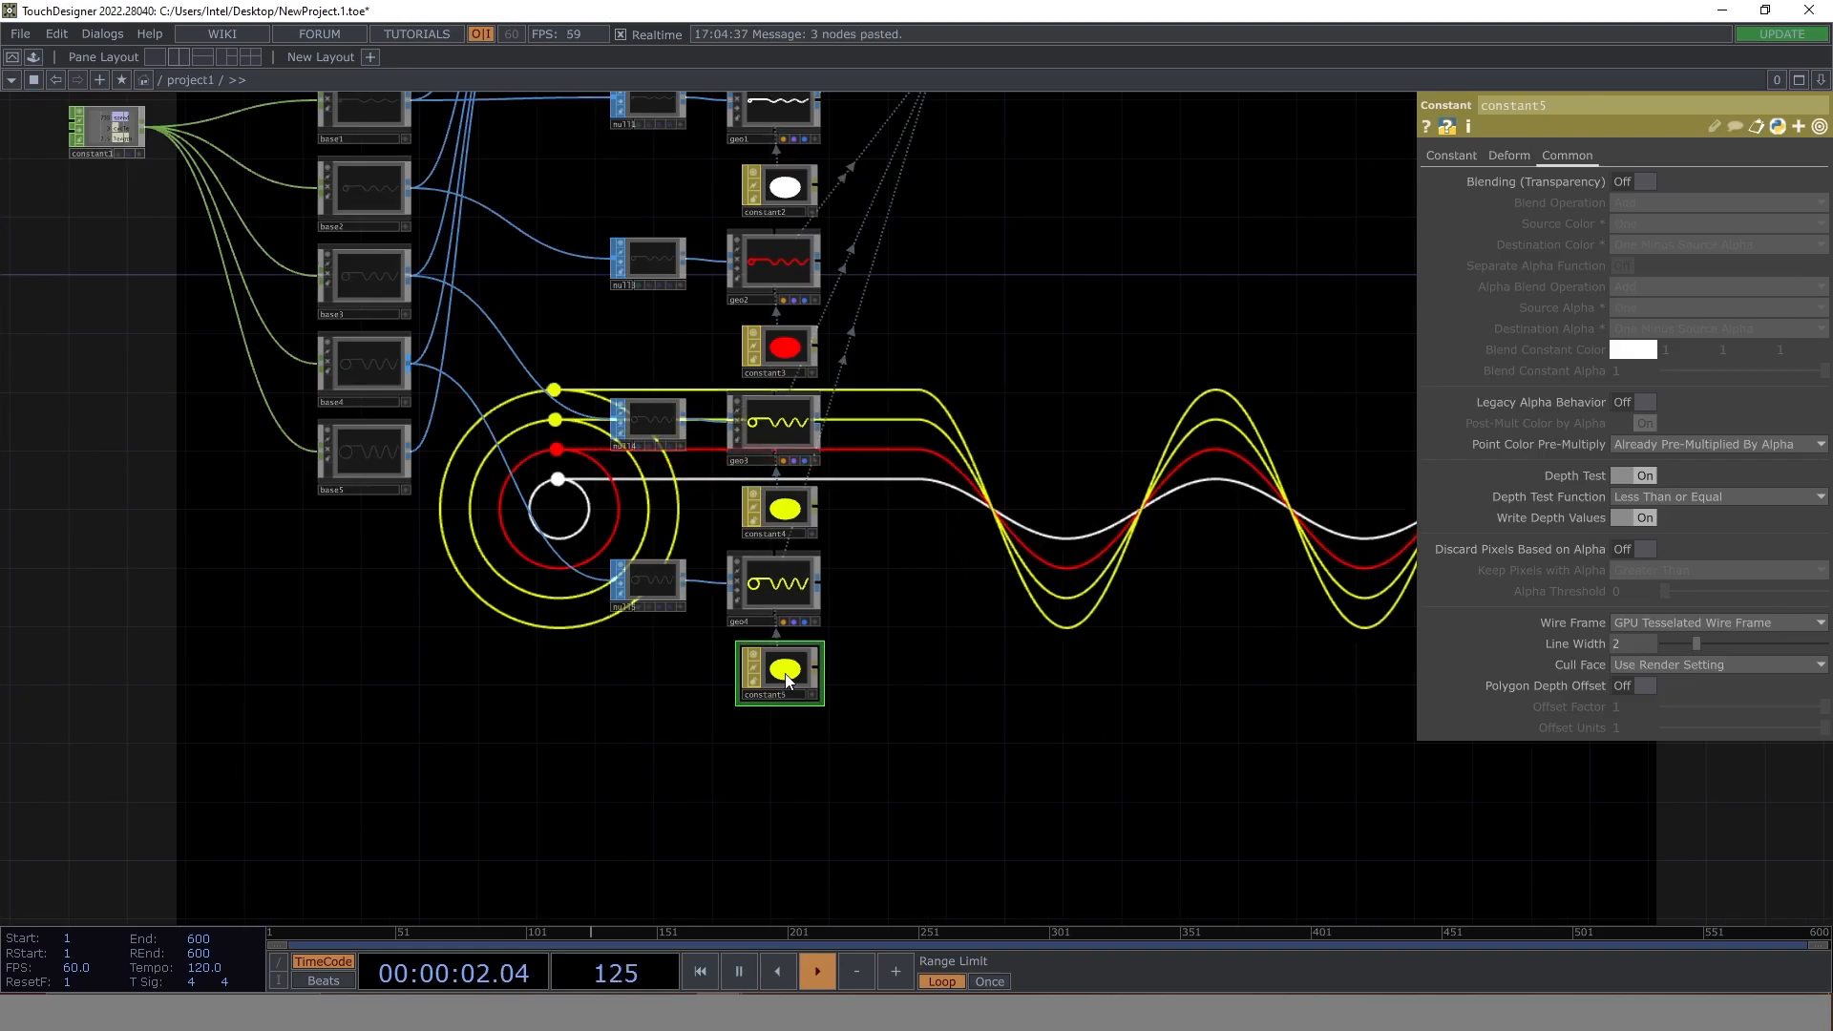
# - Set the colour of the constant5 material to green (0.36, 1, 0)
pyautogui.click(1452, 156)
pyautogui.click(1634, 192)
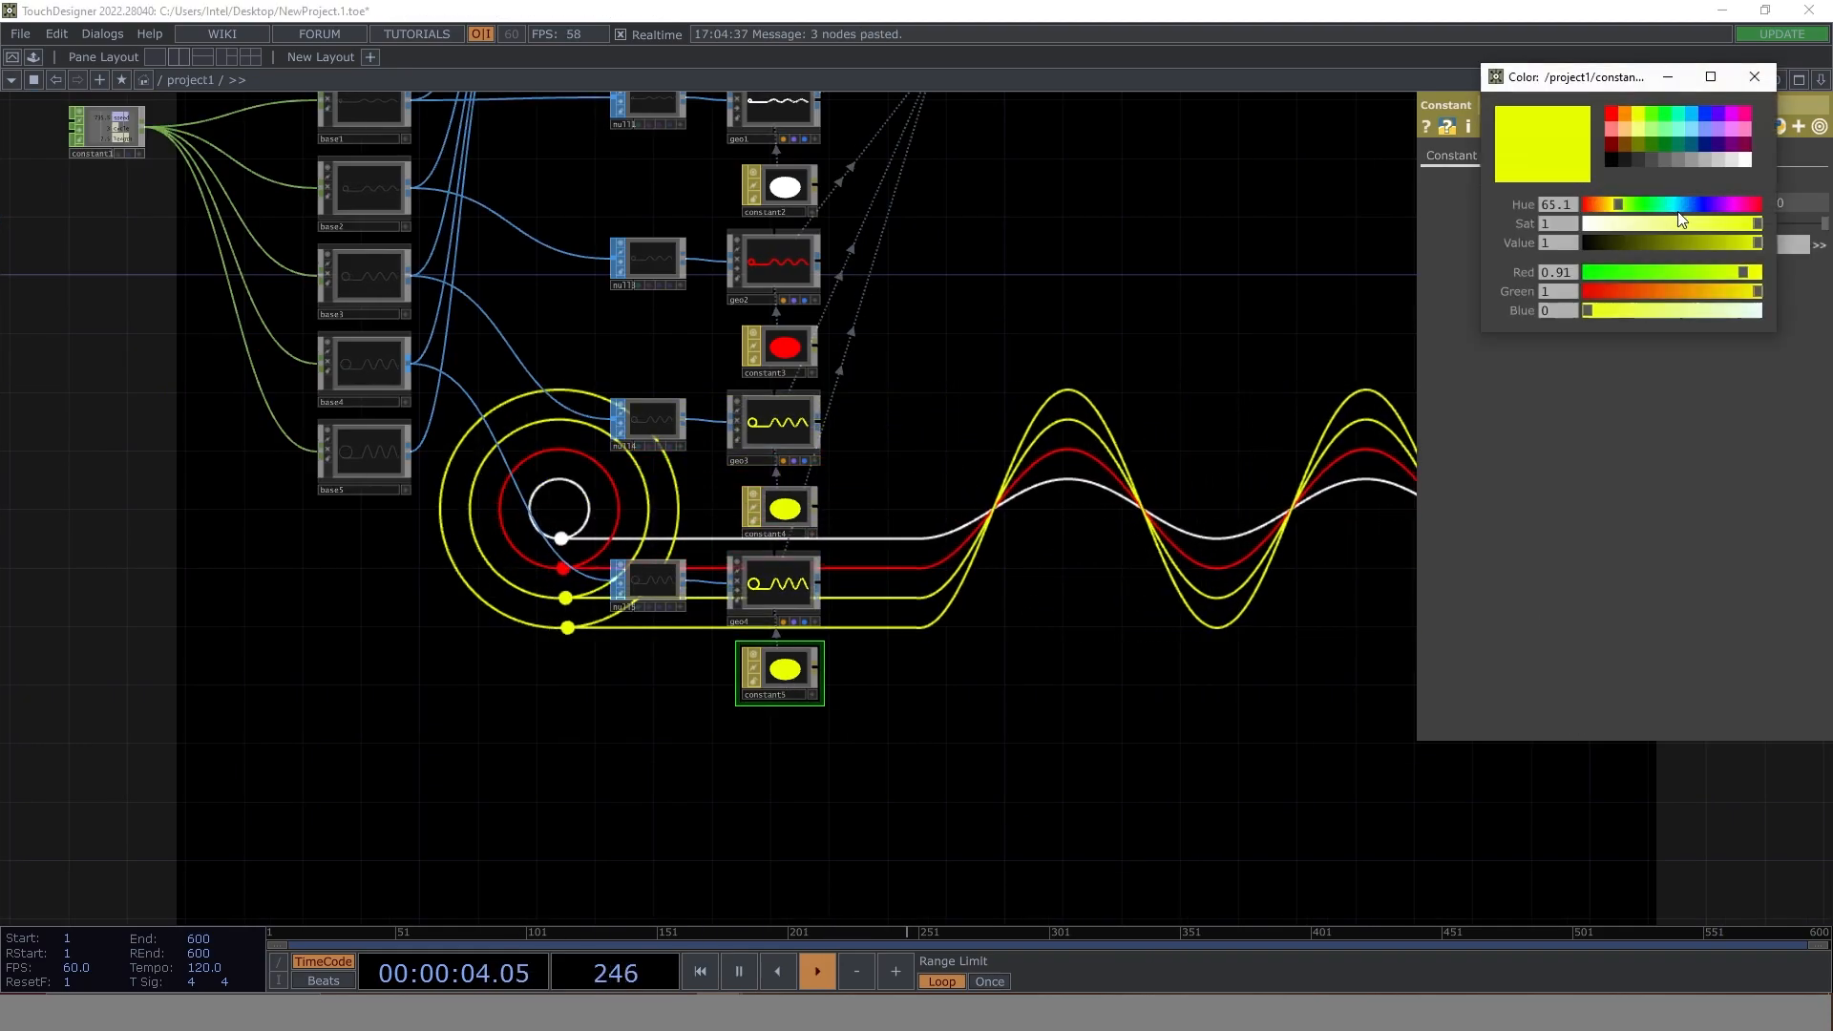
pyautogui.click(1652, 113)
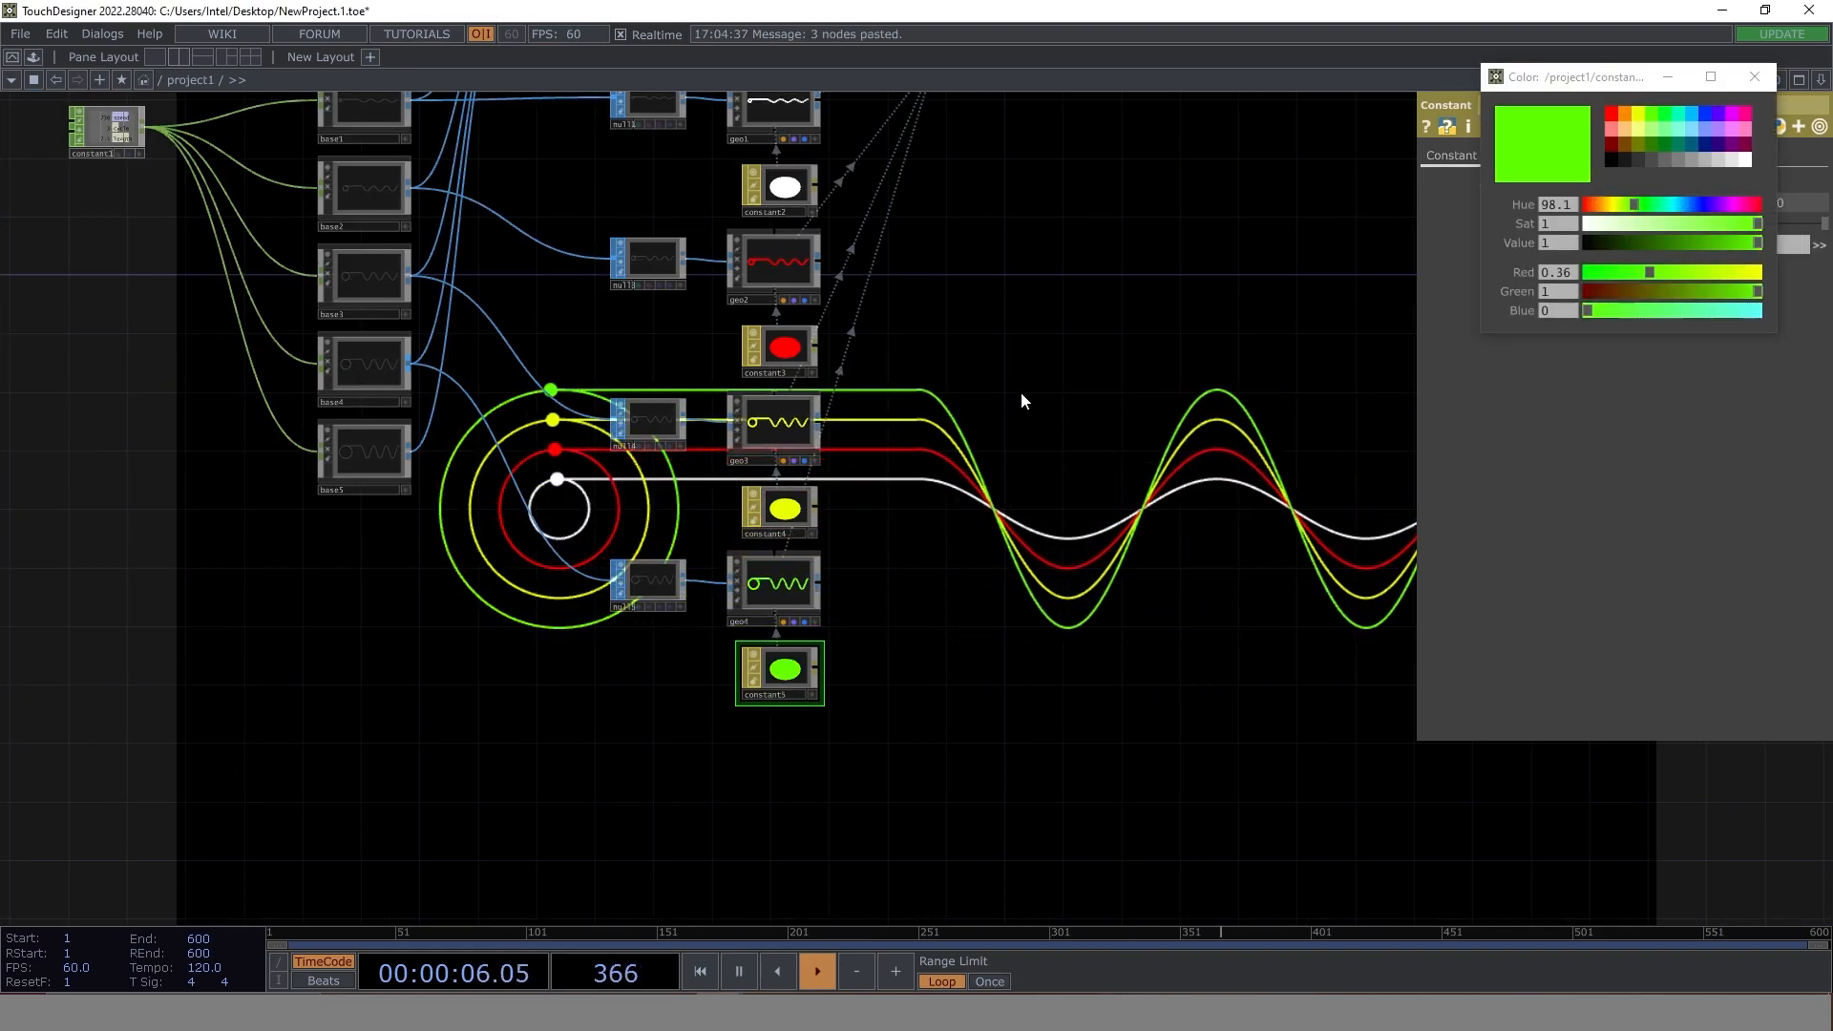
# - Duplicate null5, geo4 and constant5 below the originals and connect base5's output to the copied null
pyautogui.moveTo(319, 617); pyautogui.dragTo(322, 616)
pyautogui.moveTo(840, 769); pyautogui.dragTo(642, 569)
pyautogui.hotkey('ctrl', 'v')
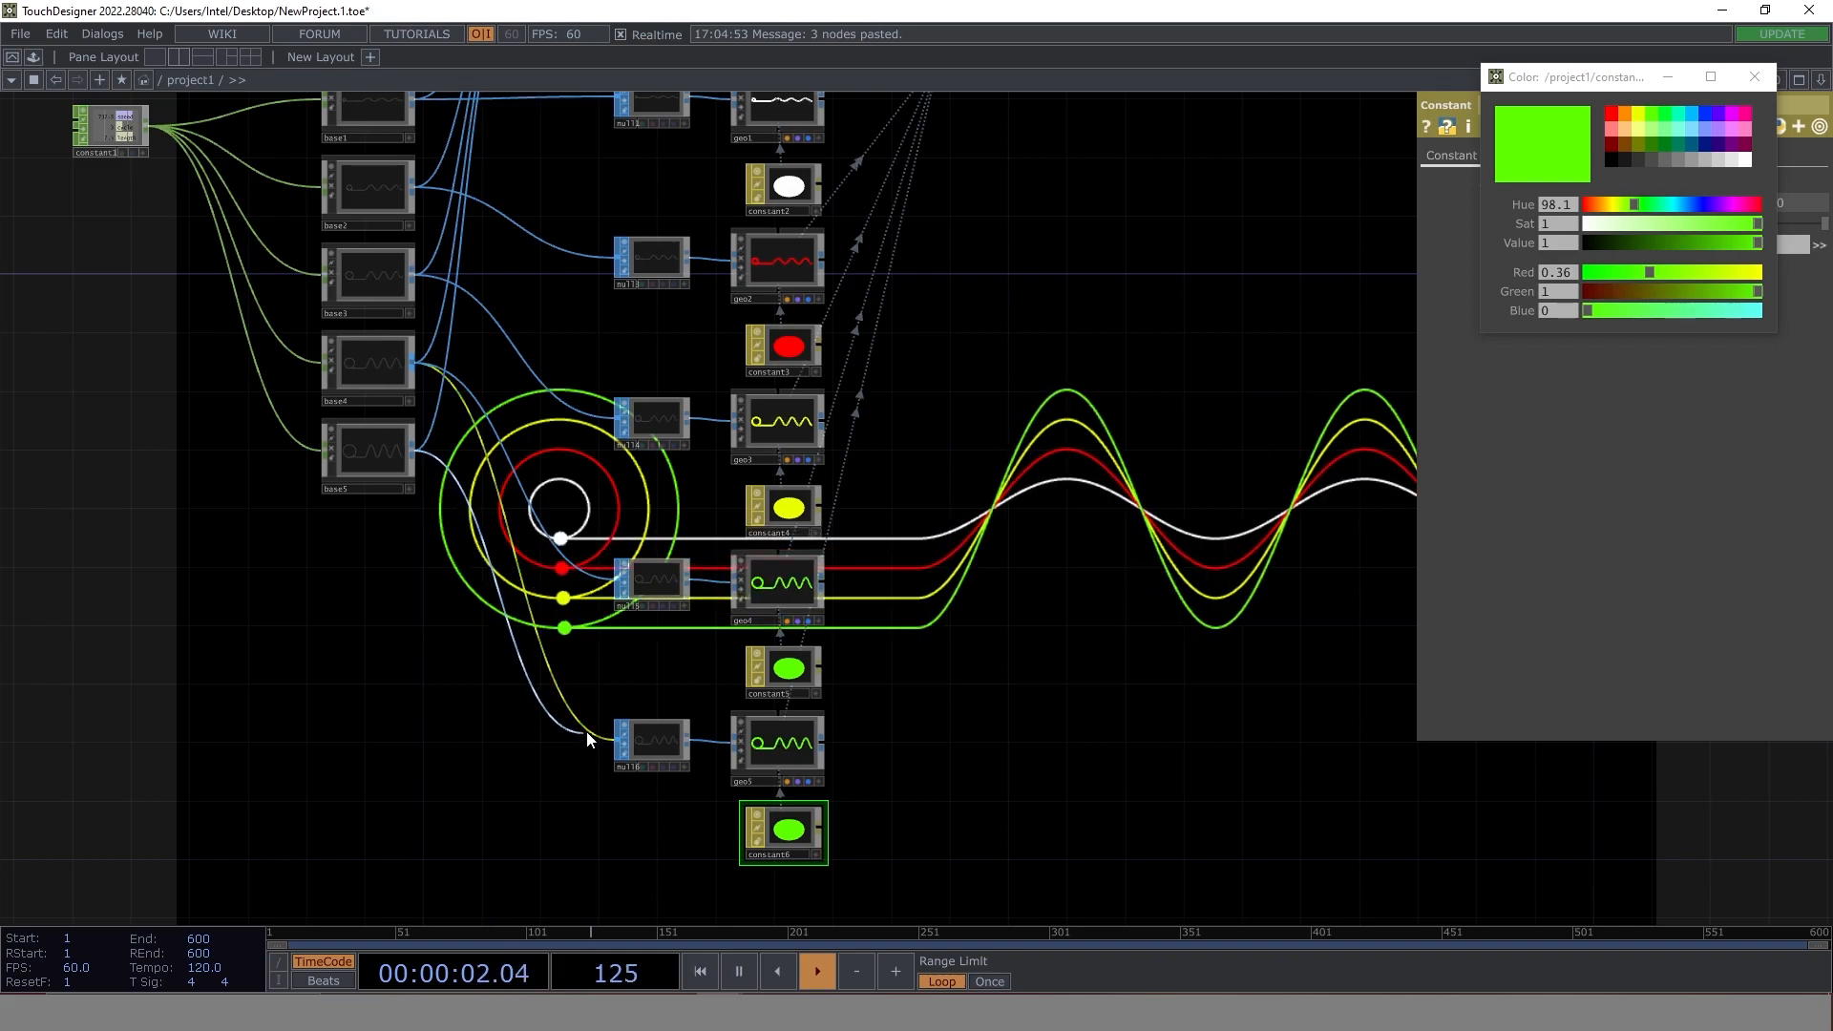
# - Set the colour of the constant6 material to blue (0, 0.18, 1)
pyautogui.moveTo(824, 656); pyautogui.dragTo(623, 480)
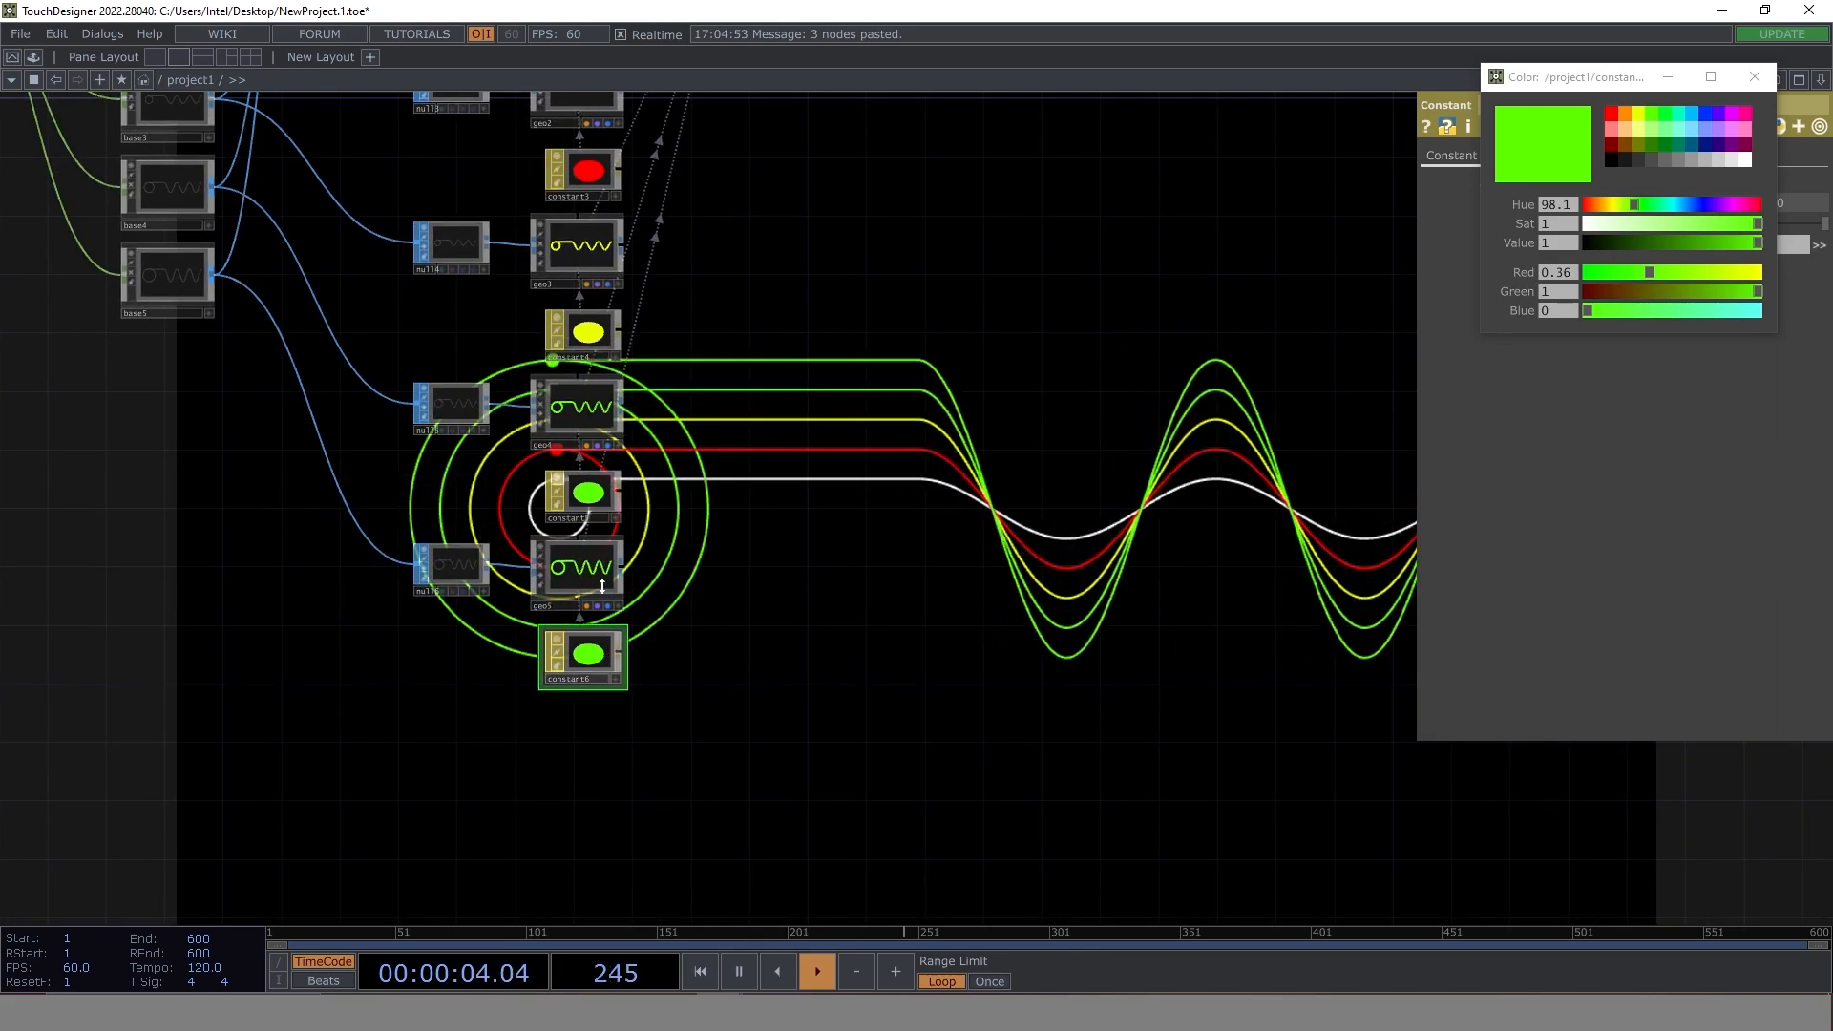
pyautogui.click(1706, 112)
pyautogui.moveTo(911, 673); pyautogui.dragTo(581, 729)
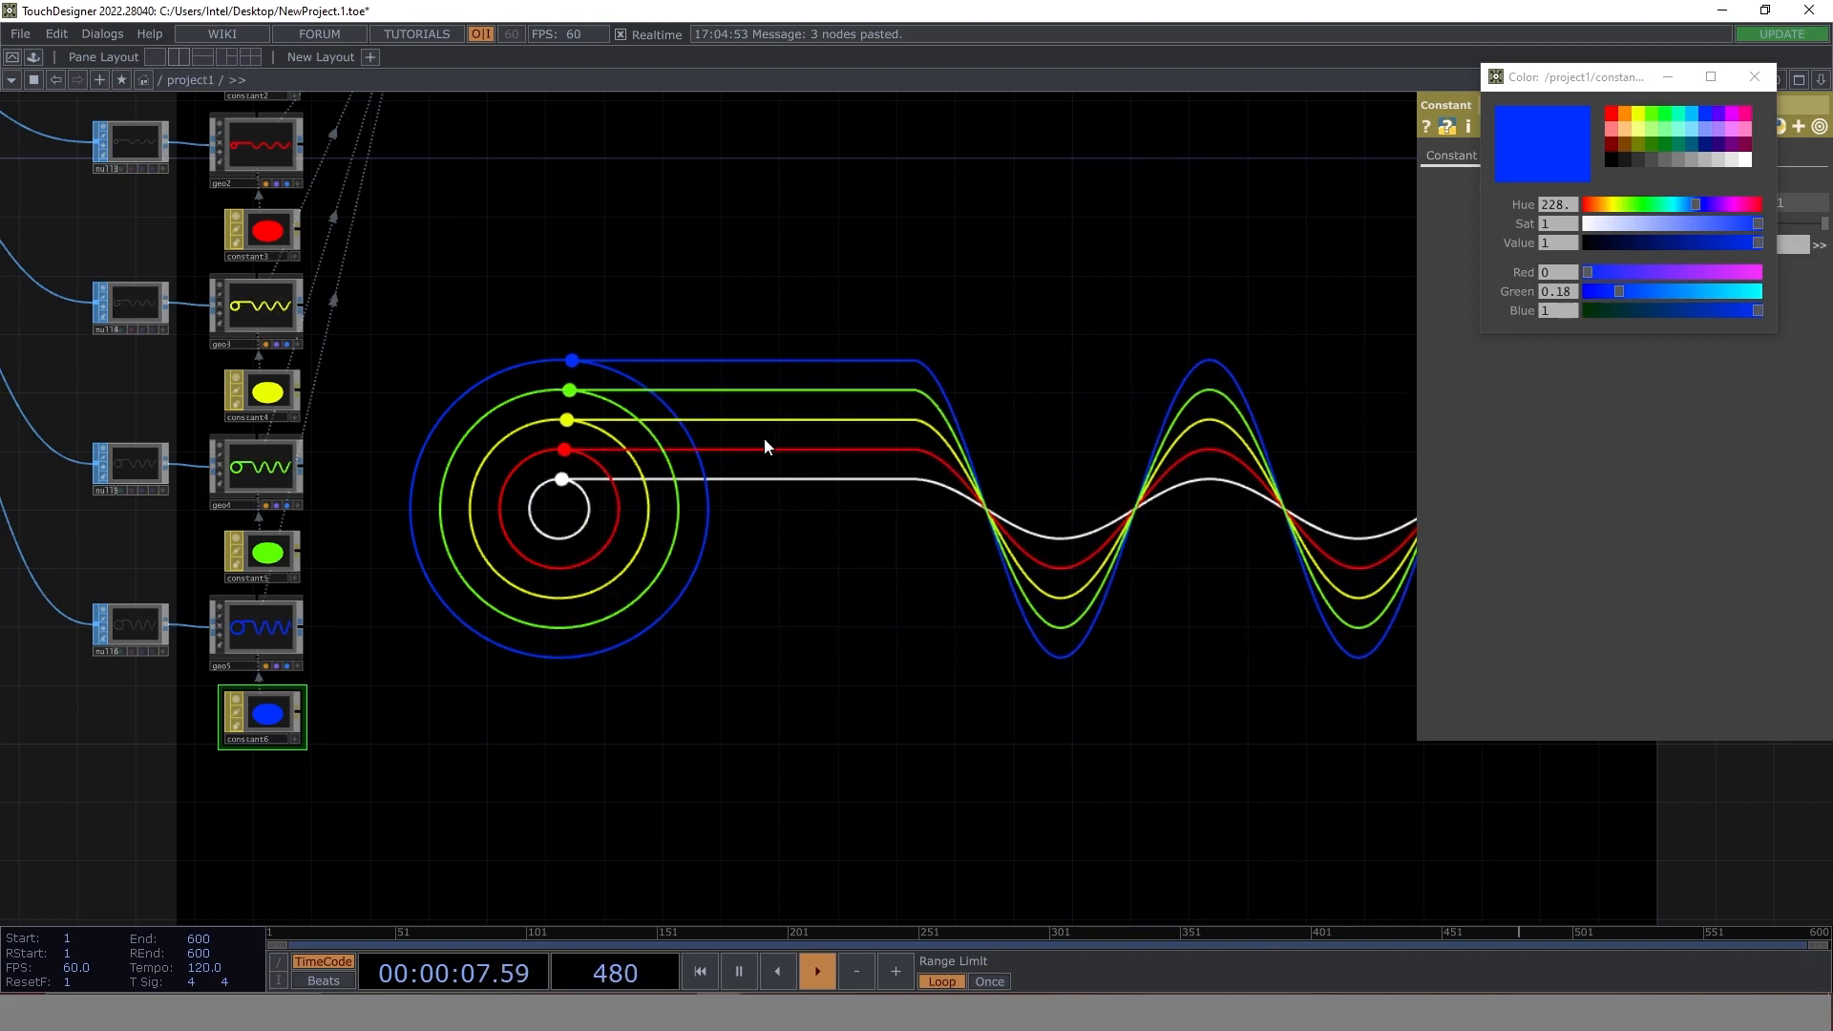
# - Open the base1 component and add a second Out SOP below out1
pyautogui.moveTo(646, 295); pyautogui.dragTo(1003, 422)
pyautogui.scroll(-3, 889, 288)
pyautogui.moveTo(892, 387); pyautogui.dragTo(894, 537)
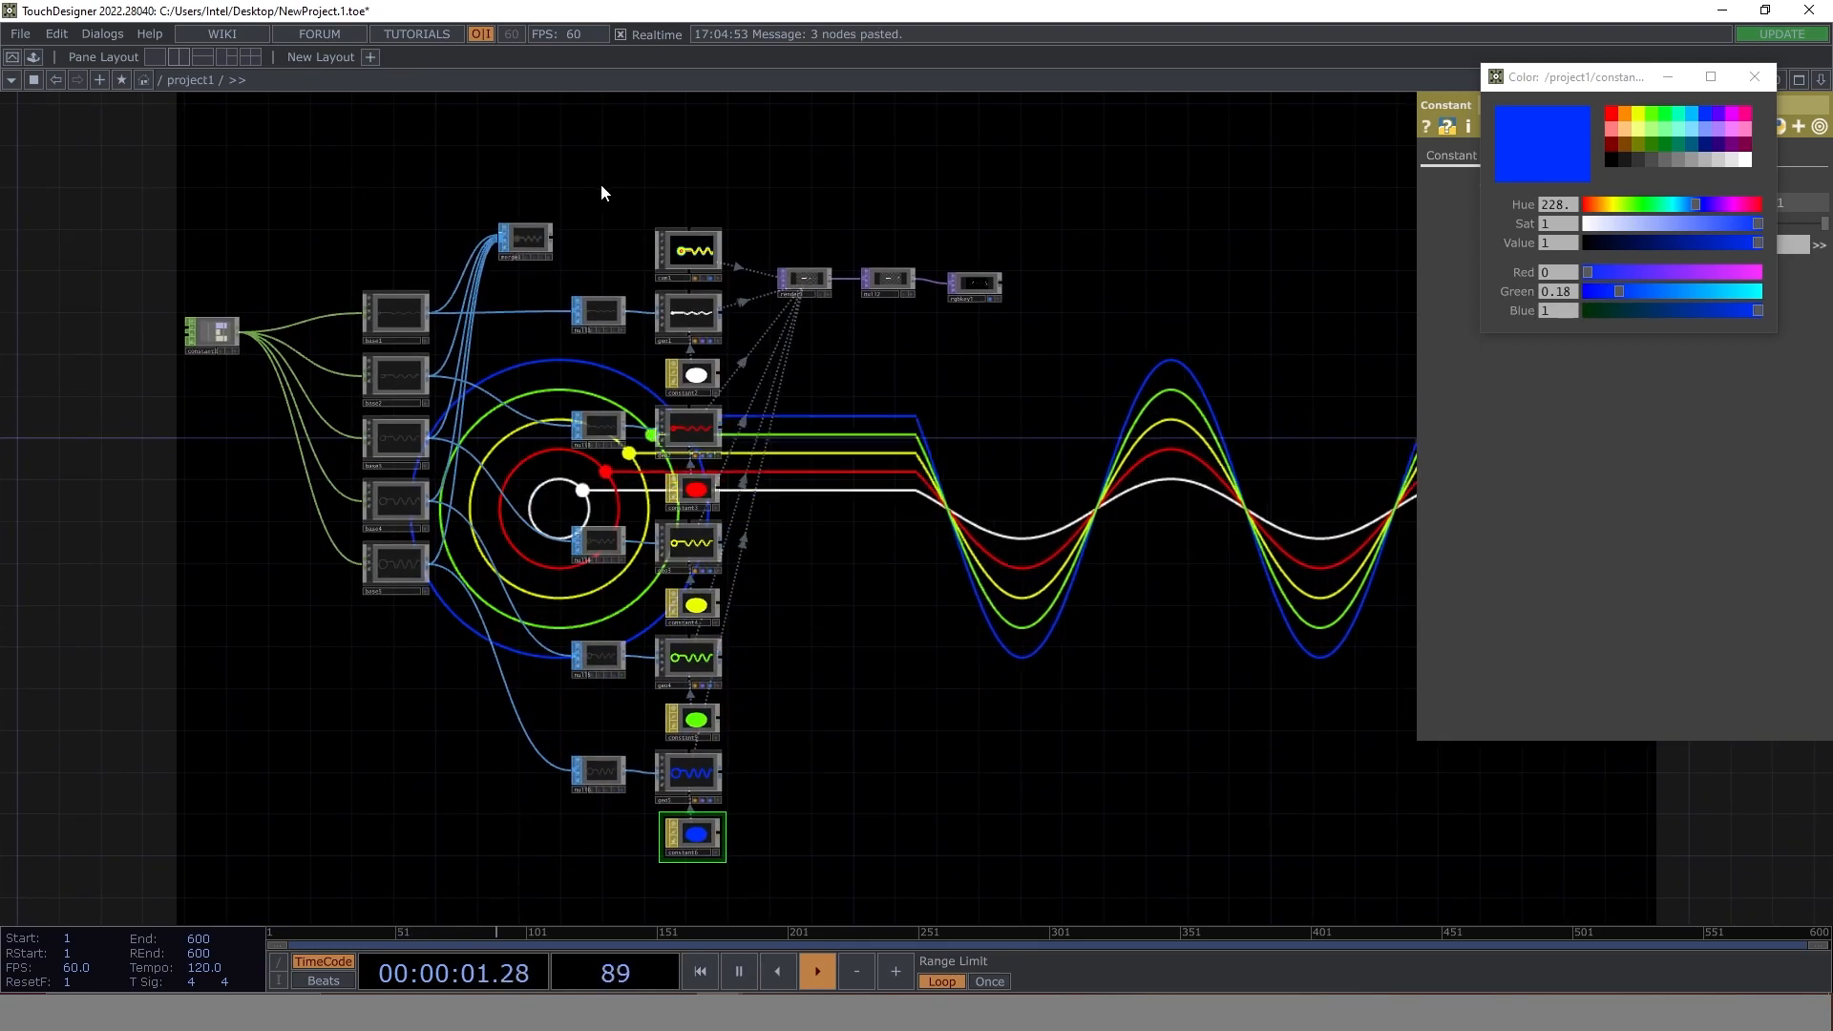
pyautogui.doubleClick(397, 312)
pyautogui.moveTo(1643, 769); pyautogui.dragTo(1144, 665)
pyautogui.scroll(-5, 816, 392)
pyautogui.moveTo(1430, 492); pyautogui.dragTo(947, 502)
pyautogui.scroll(5, 1059, 496)
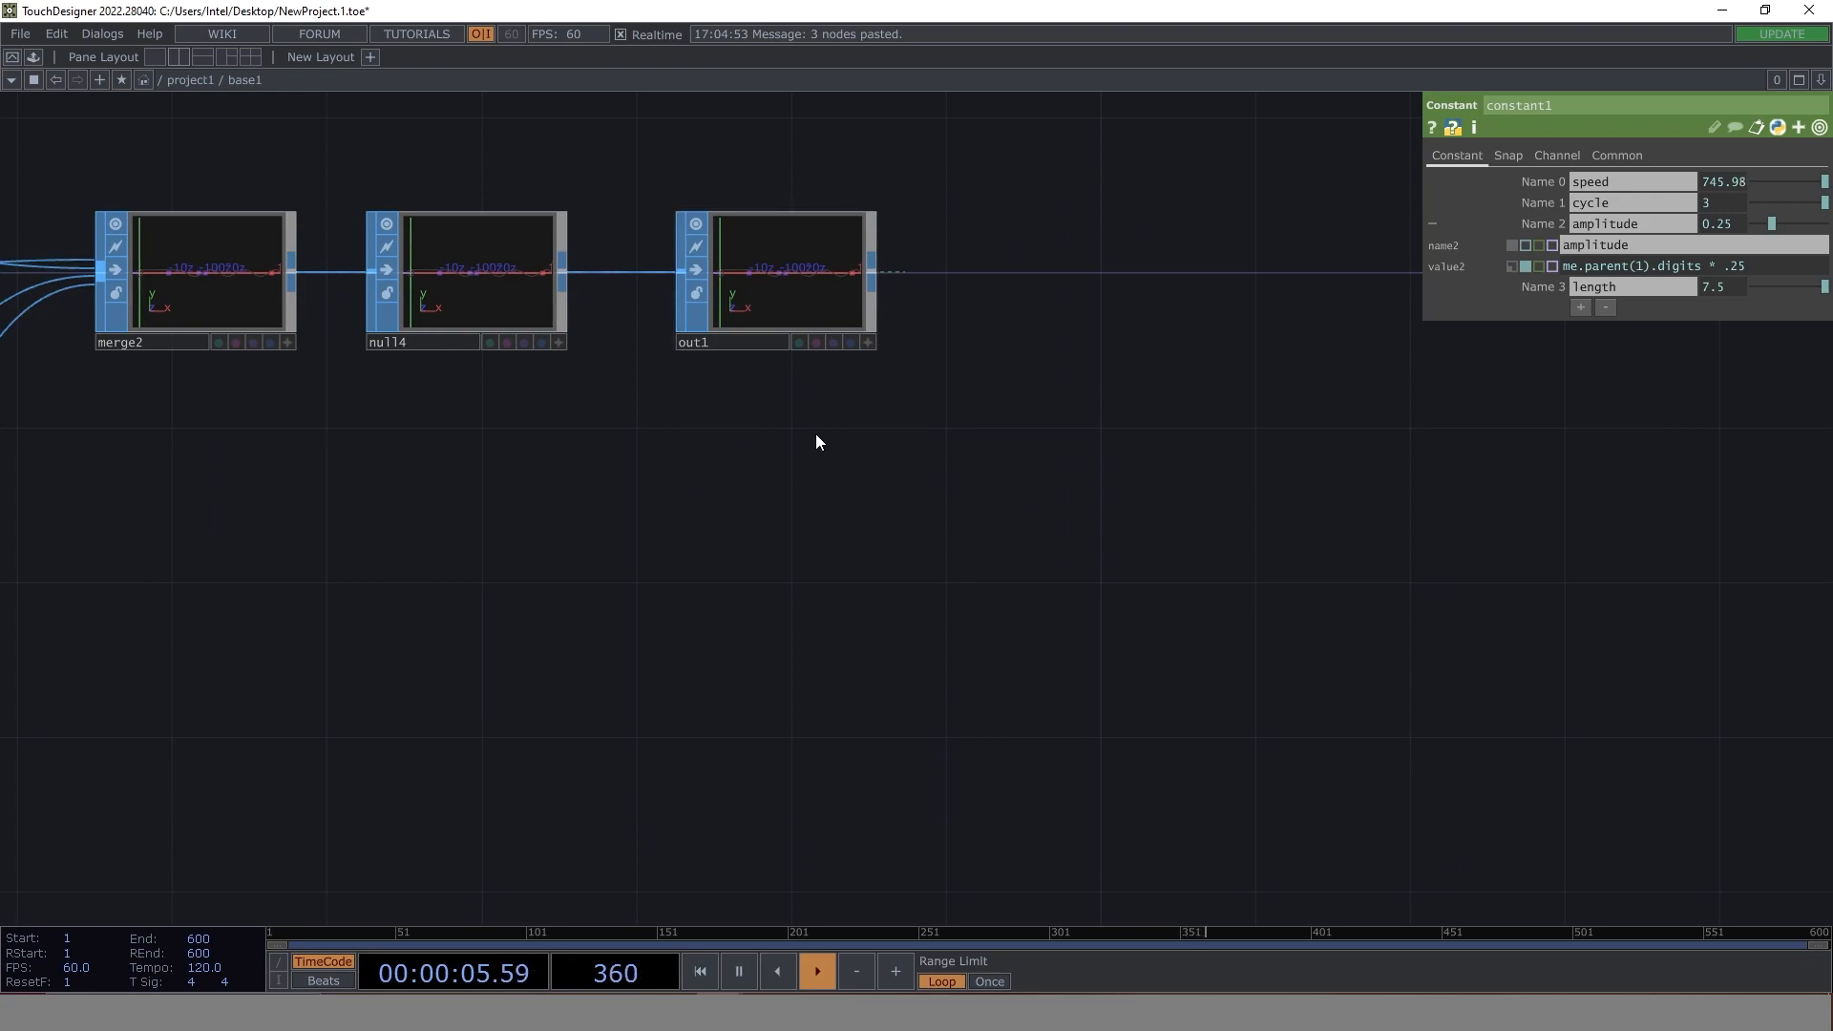
pyautogui.click(783, 268)
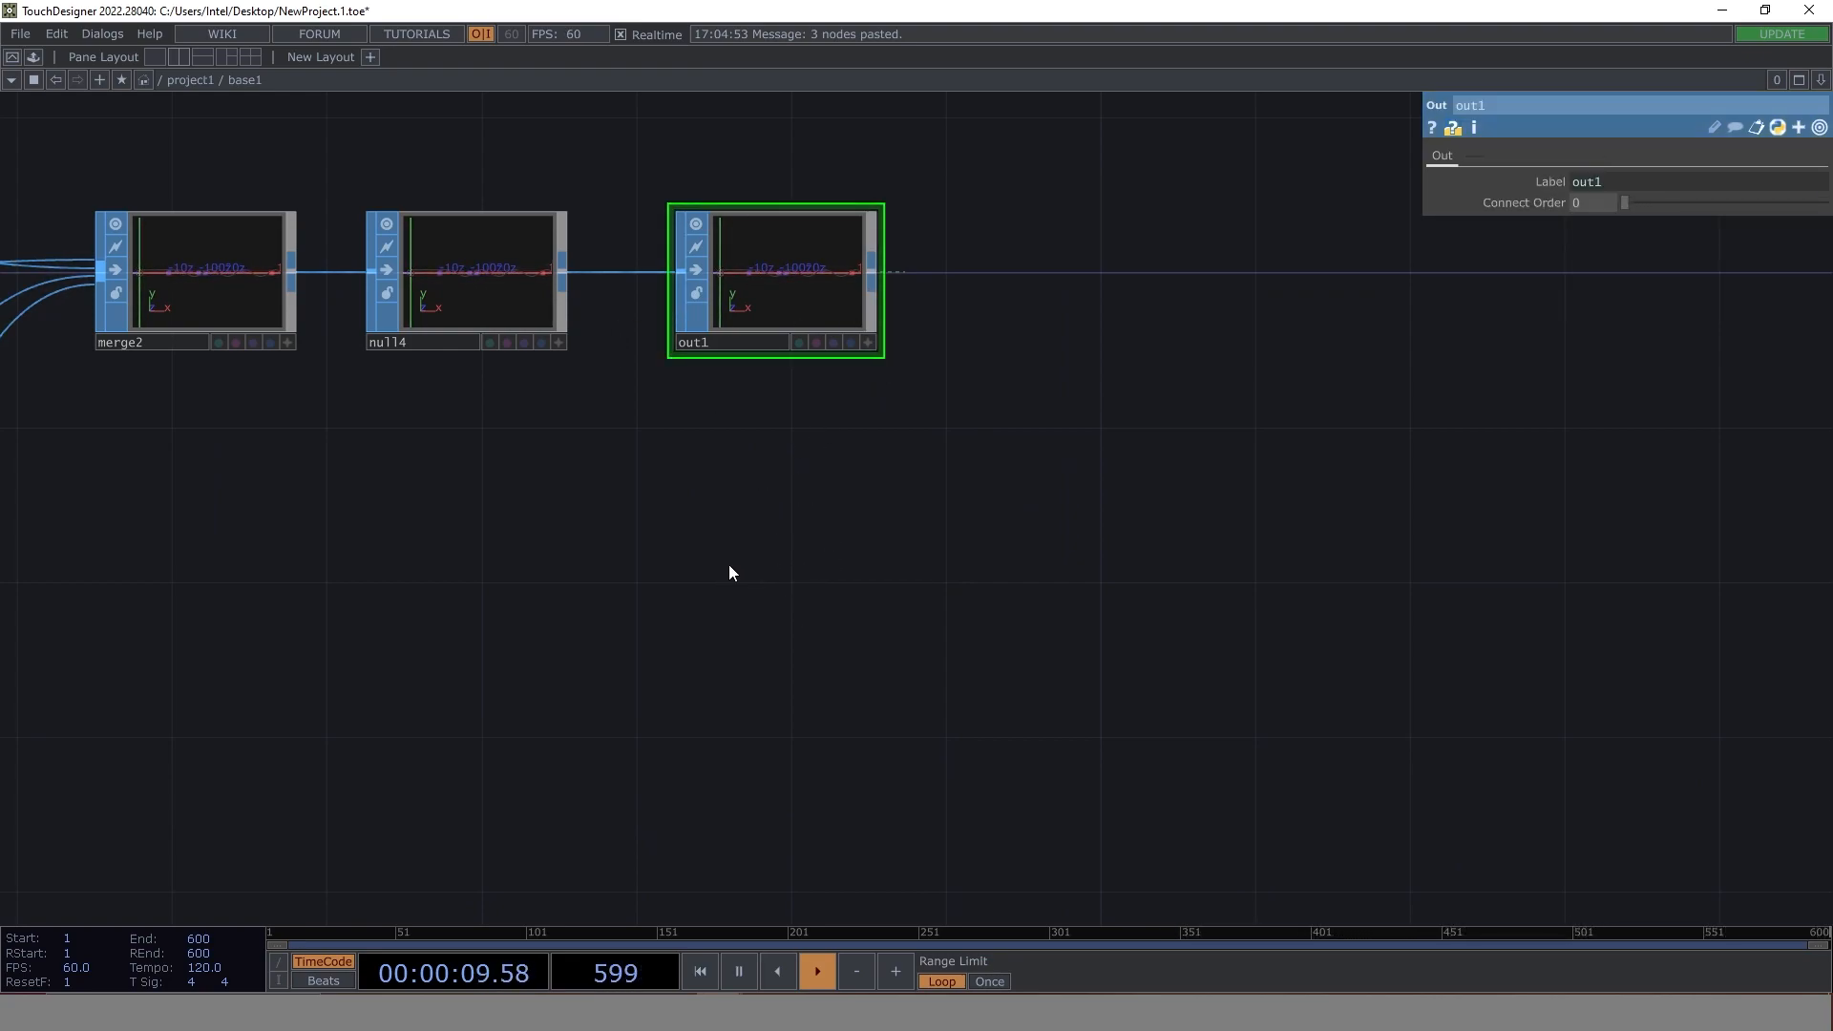
pyautogui.press('Tab')
pyautogui.write('ou')
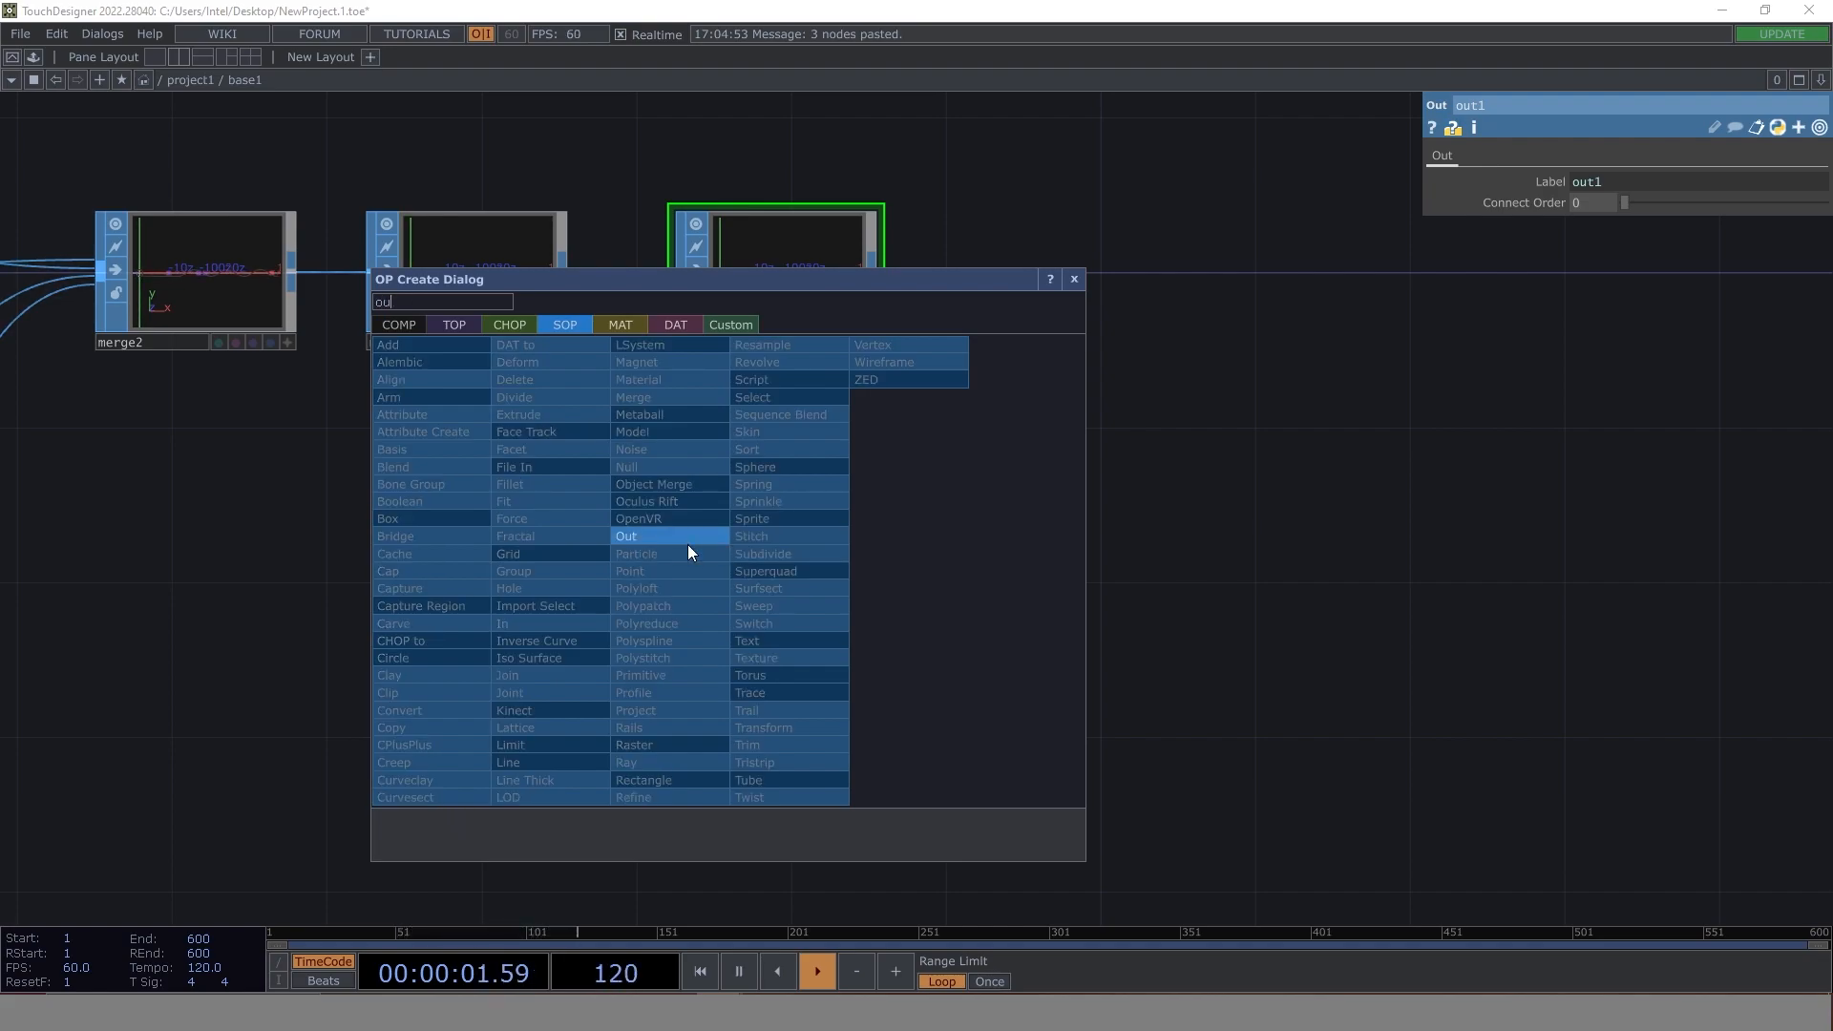
pyautogui.click(683, 537)
pyautogui.click(763, 539)
# - Disconnect line1 from merge2, wire it into out2 instead, and return to the project1 network
pyautogui.scroll(-3, 596, 649)
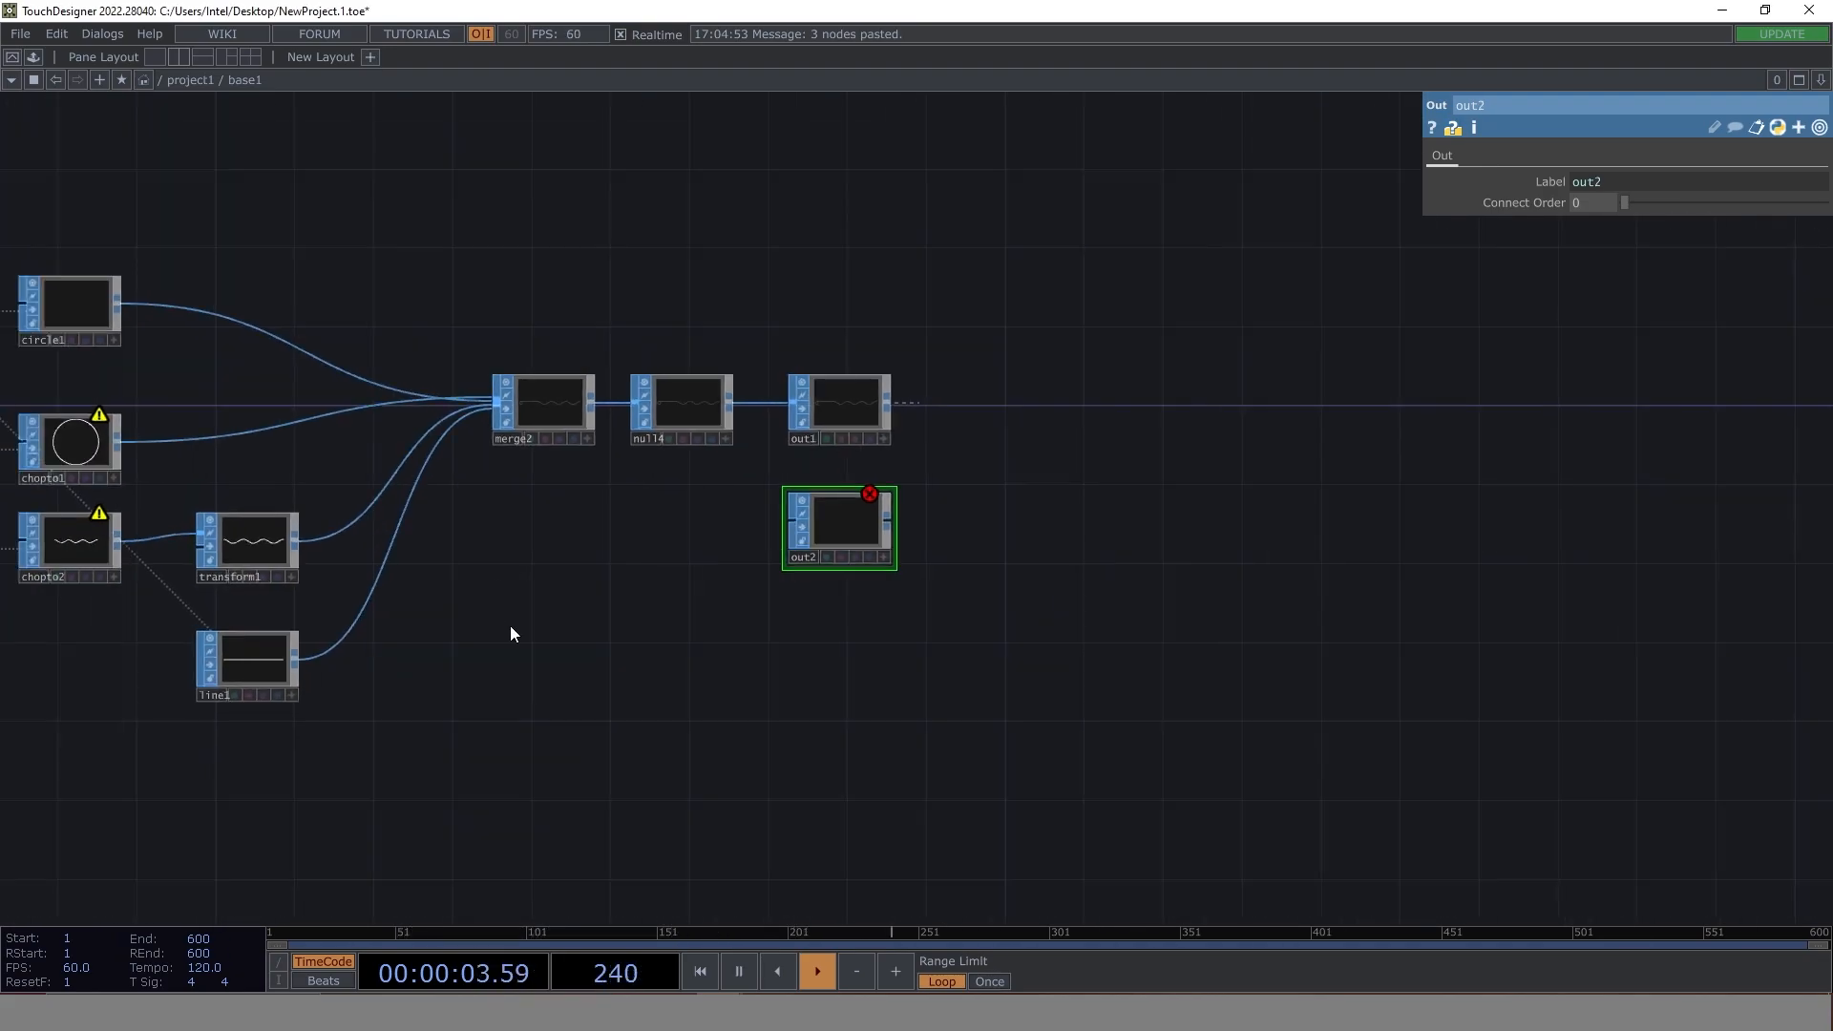
pyautogui.rightClick(386, 559)
pyautogui.click(426, 614)
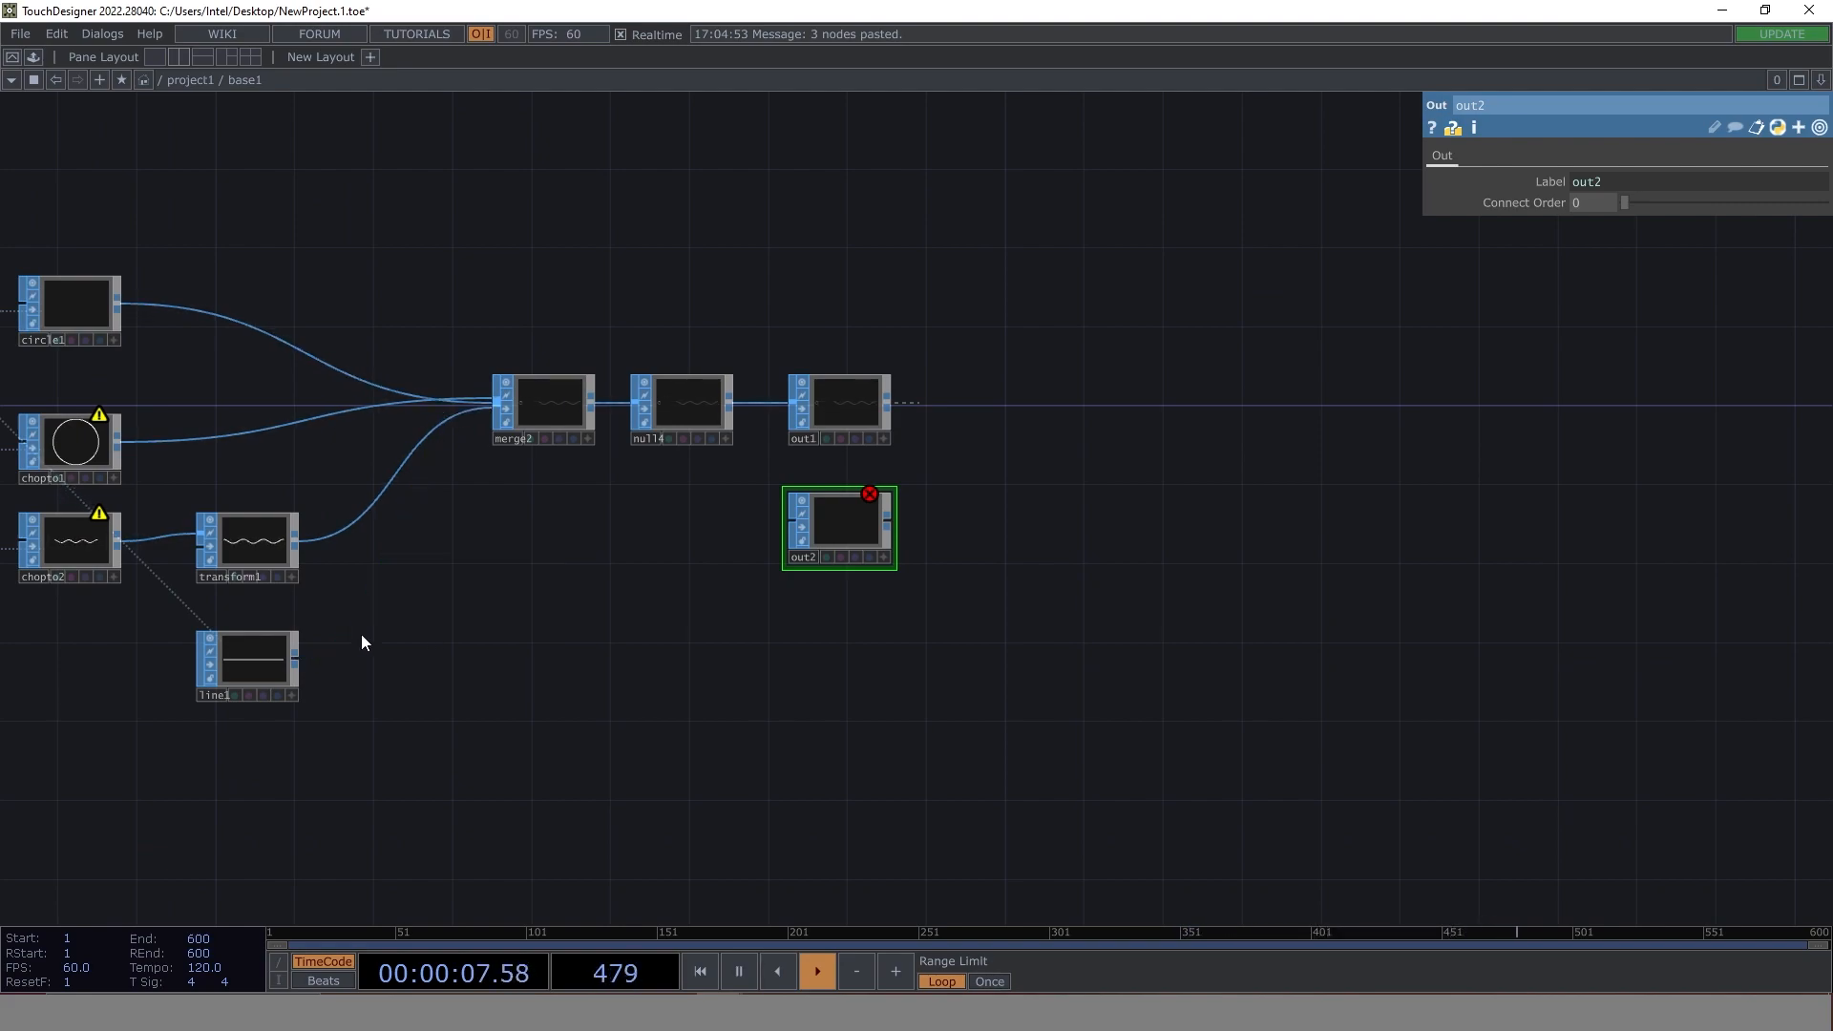
pyautogui.moveTo(296, 656); pyautogui.dragTo(785, 523)
pyautogui.click(190, 80)
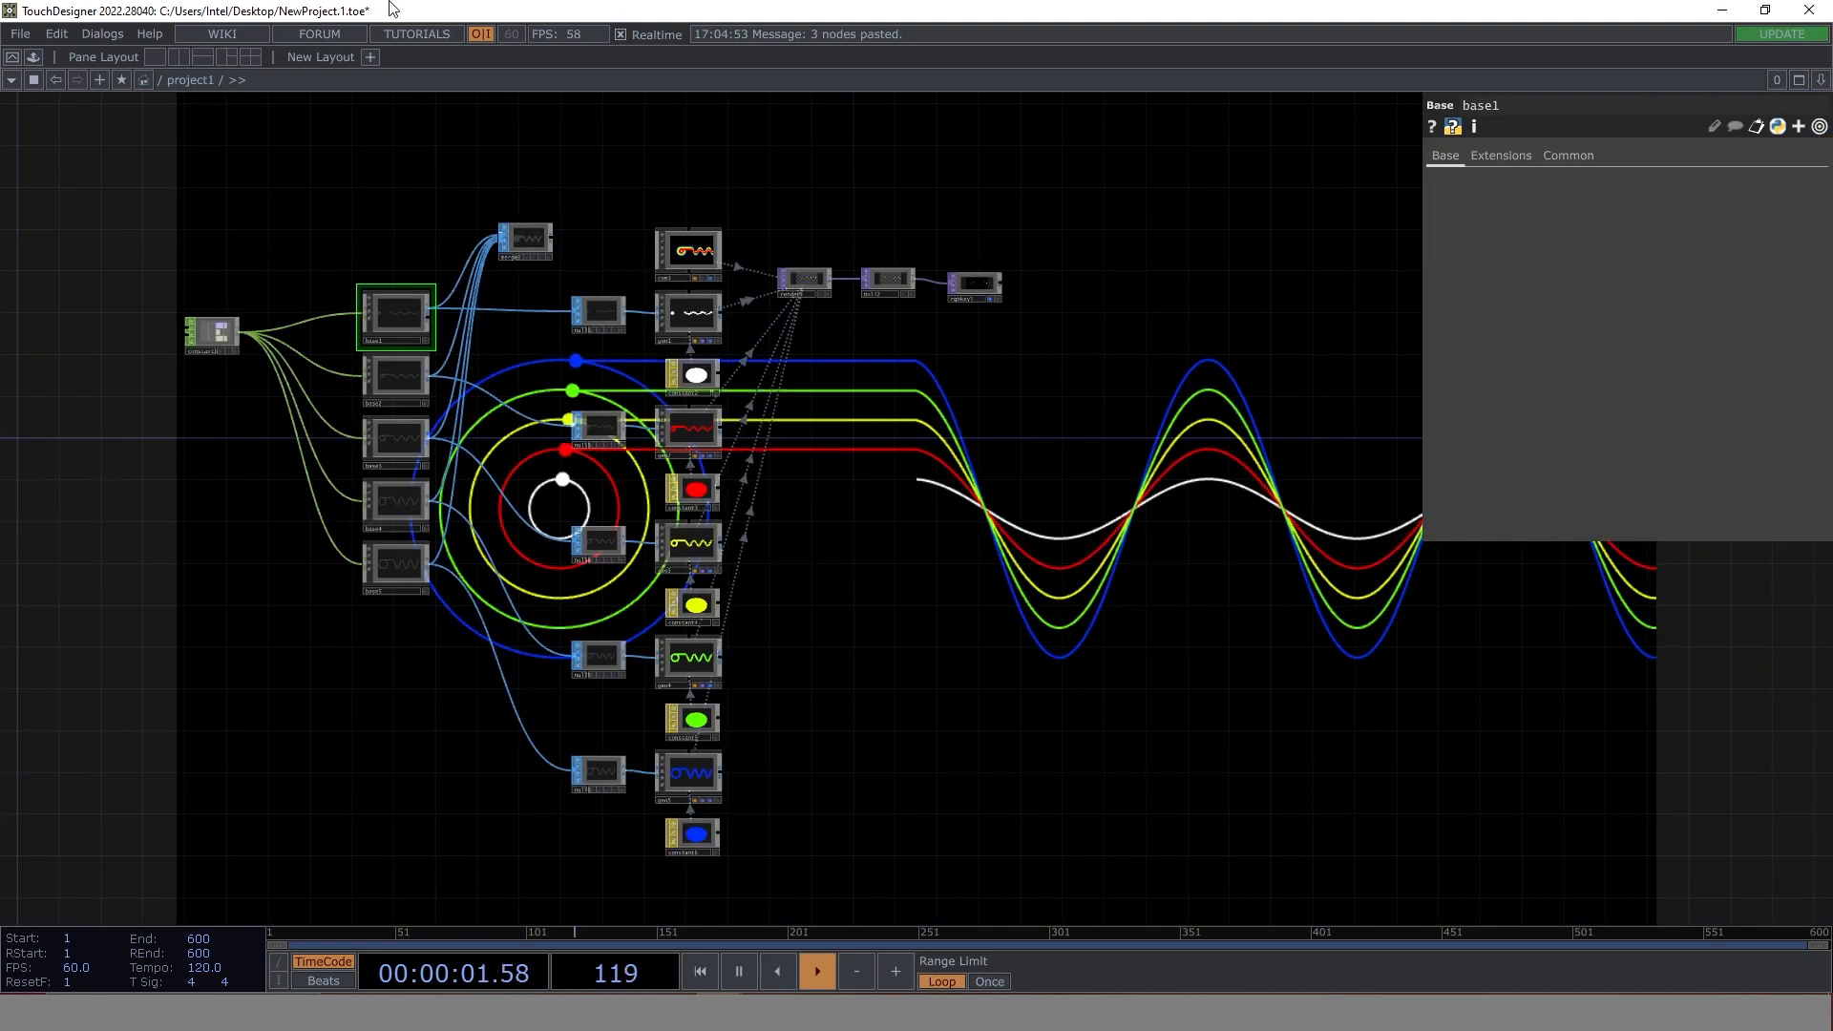
# - Replace base2 to base5 with four copies of the modified base1, connected to constant1 and to the nulls of geo2 to geo5
pyautogui.moveTo(401, 653); pyautogui.dragTo(374, 365)
pyautogui.press('Delete')
pyautogui.click(397, 315)
pyautogui.hotkey('ctrl', 'c')
pyautogui.hotkey('ctrl', 'v')
pyautogui.hotkey('ctrl', 'v')
pyautogui.hotkey('ctrl', 'v')
pyautogui.hotkey('ctrl', 'v')
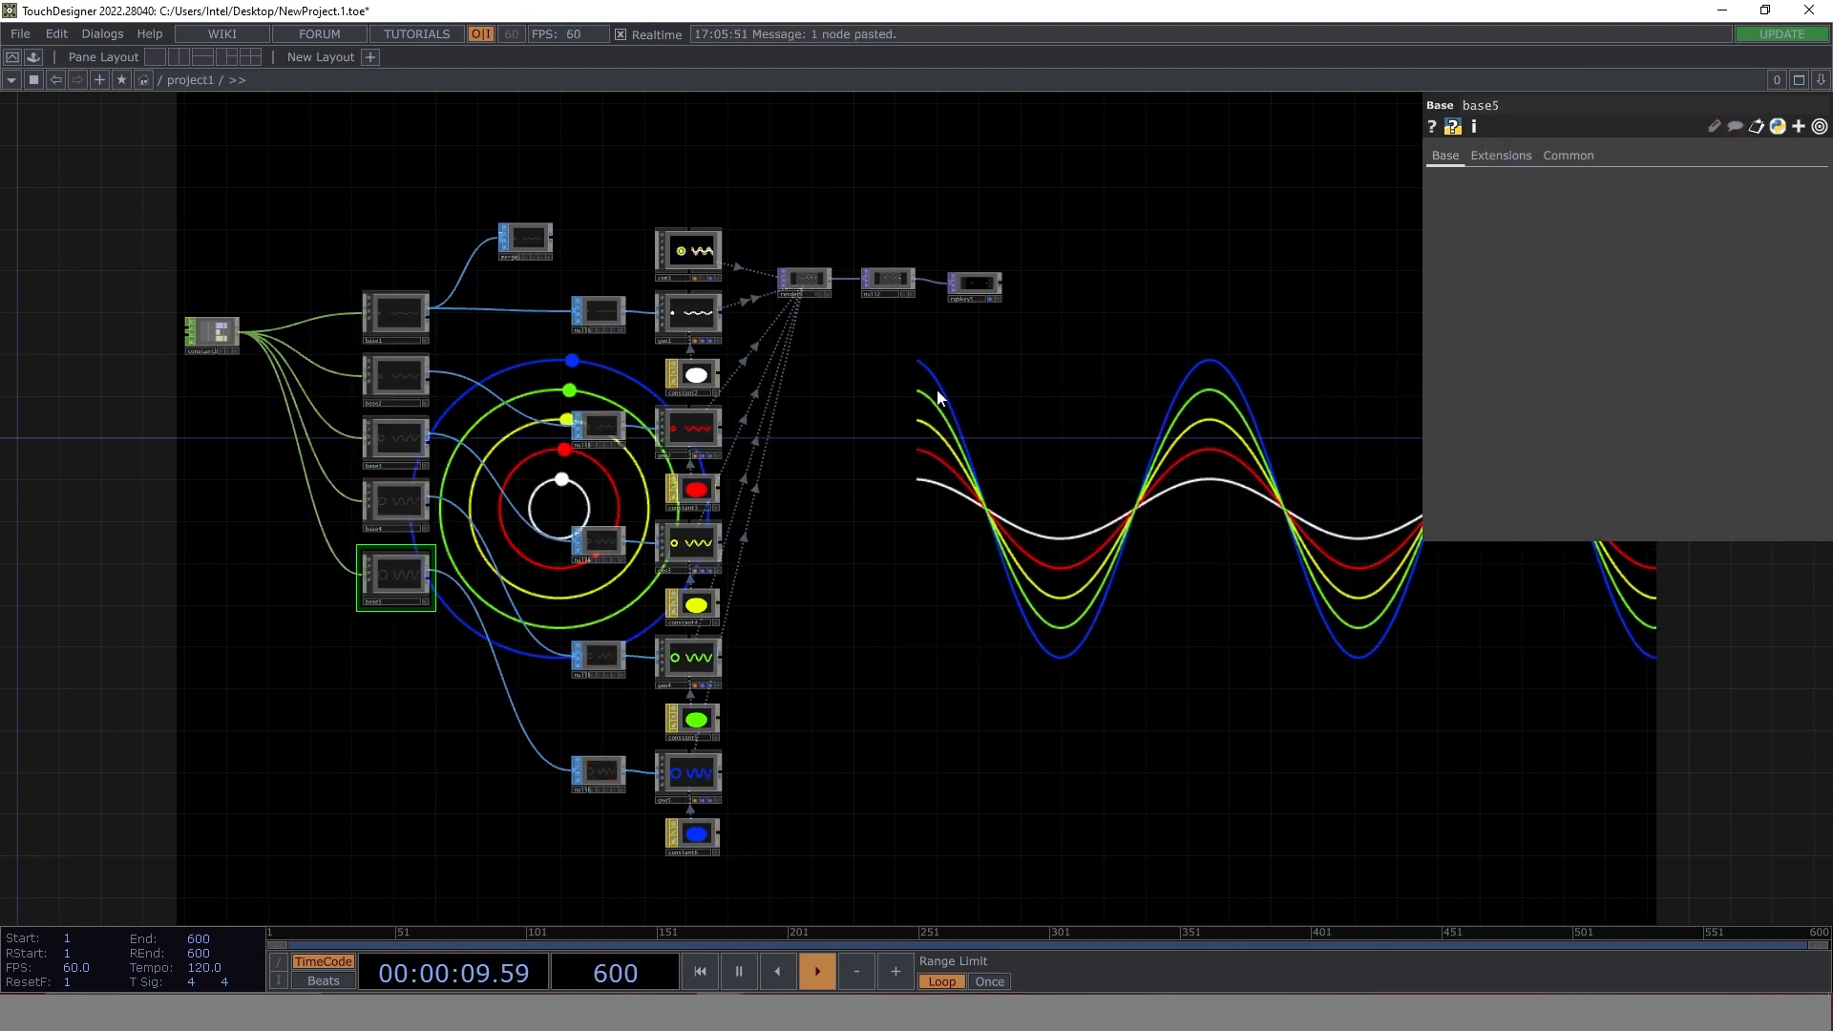
pyautogui.scroll(4, 649, 372)
pyautogui.moveTo(401, 332); pyautogui.dragTo(527, 414)
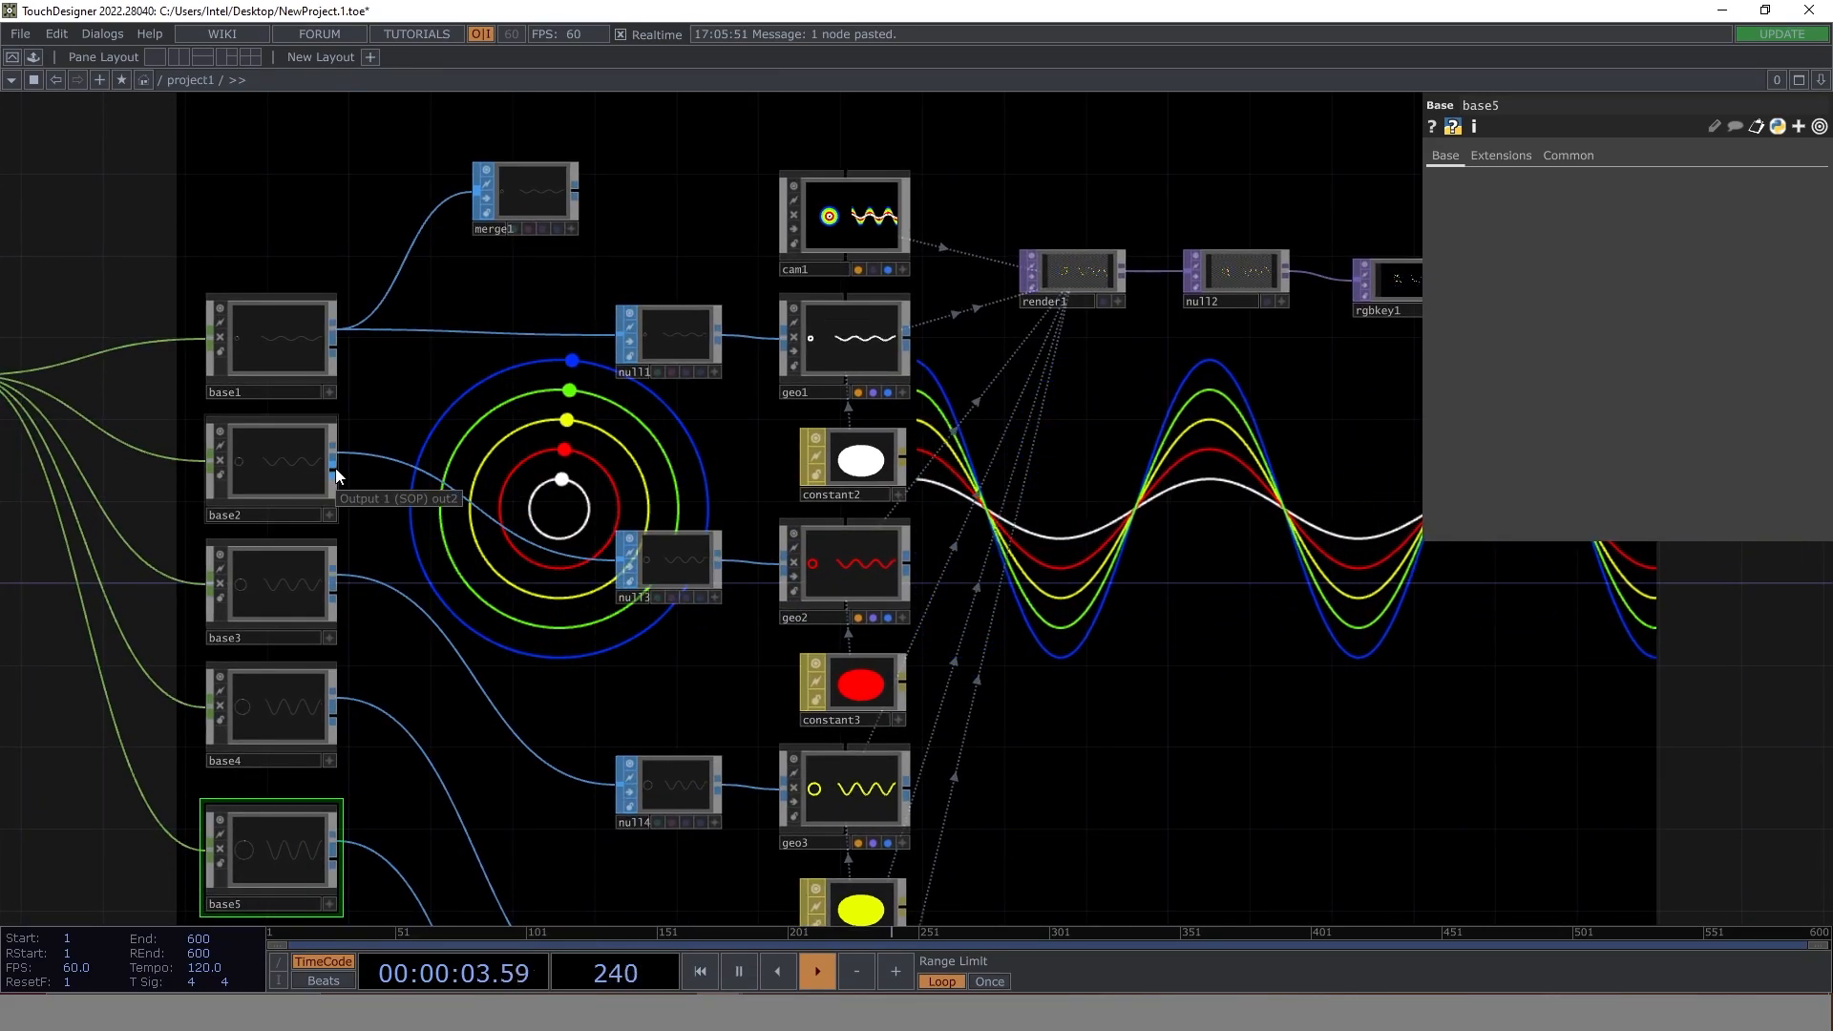
# - Disconnect merge1 from its old input and wire the second output of base1 to base5 into it
pyautogui.rightClick(391, 270)
pyautogui.click(425, 351)
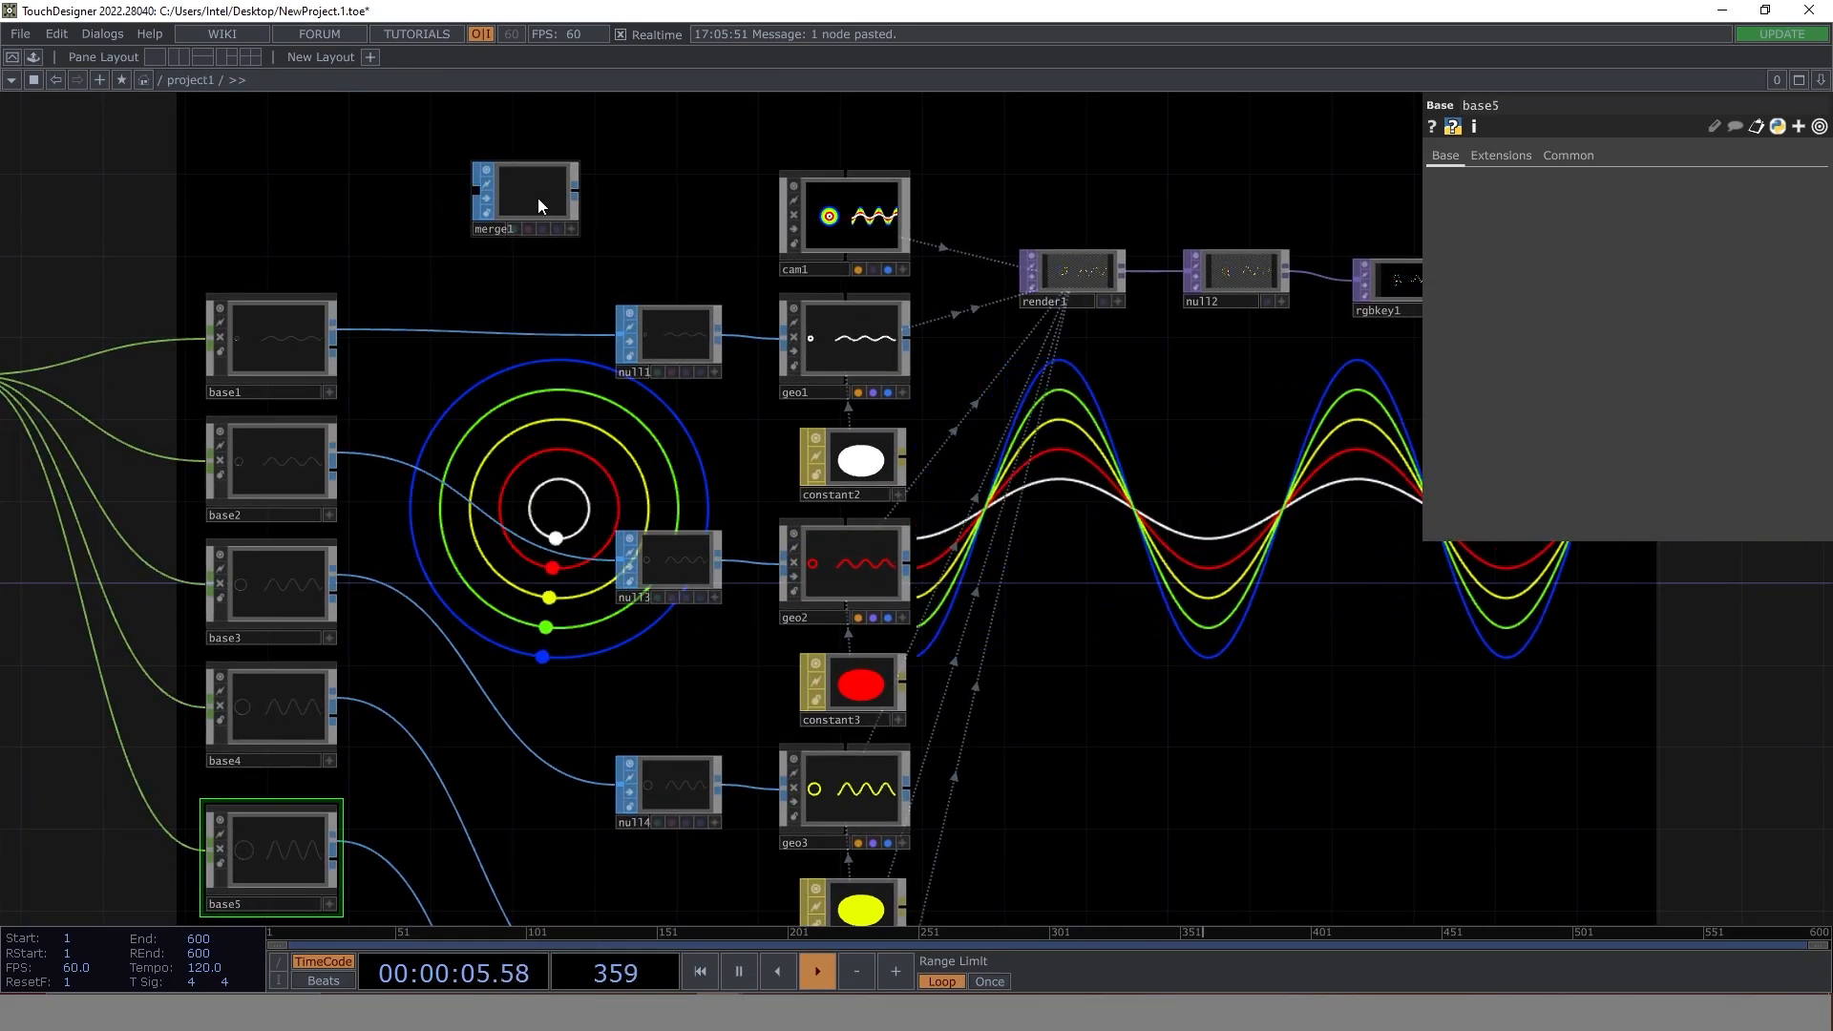
pyautogui.click(533, 194)
pyautogui.moveTo(336, 346); pyautogui.dragTo(474, 225)
pyautogui.moveTo(336, 717); pyautogui.dragTo(469, 227)
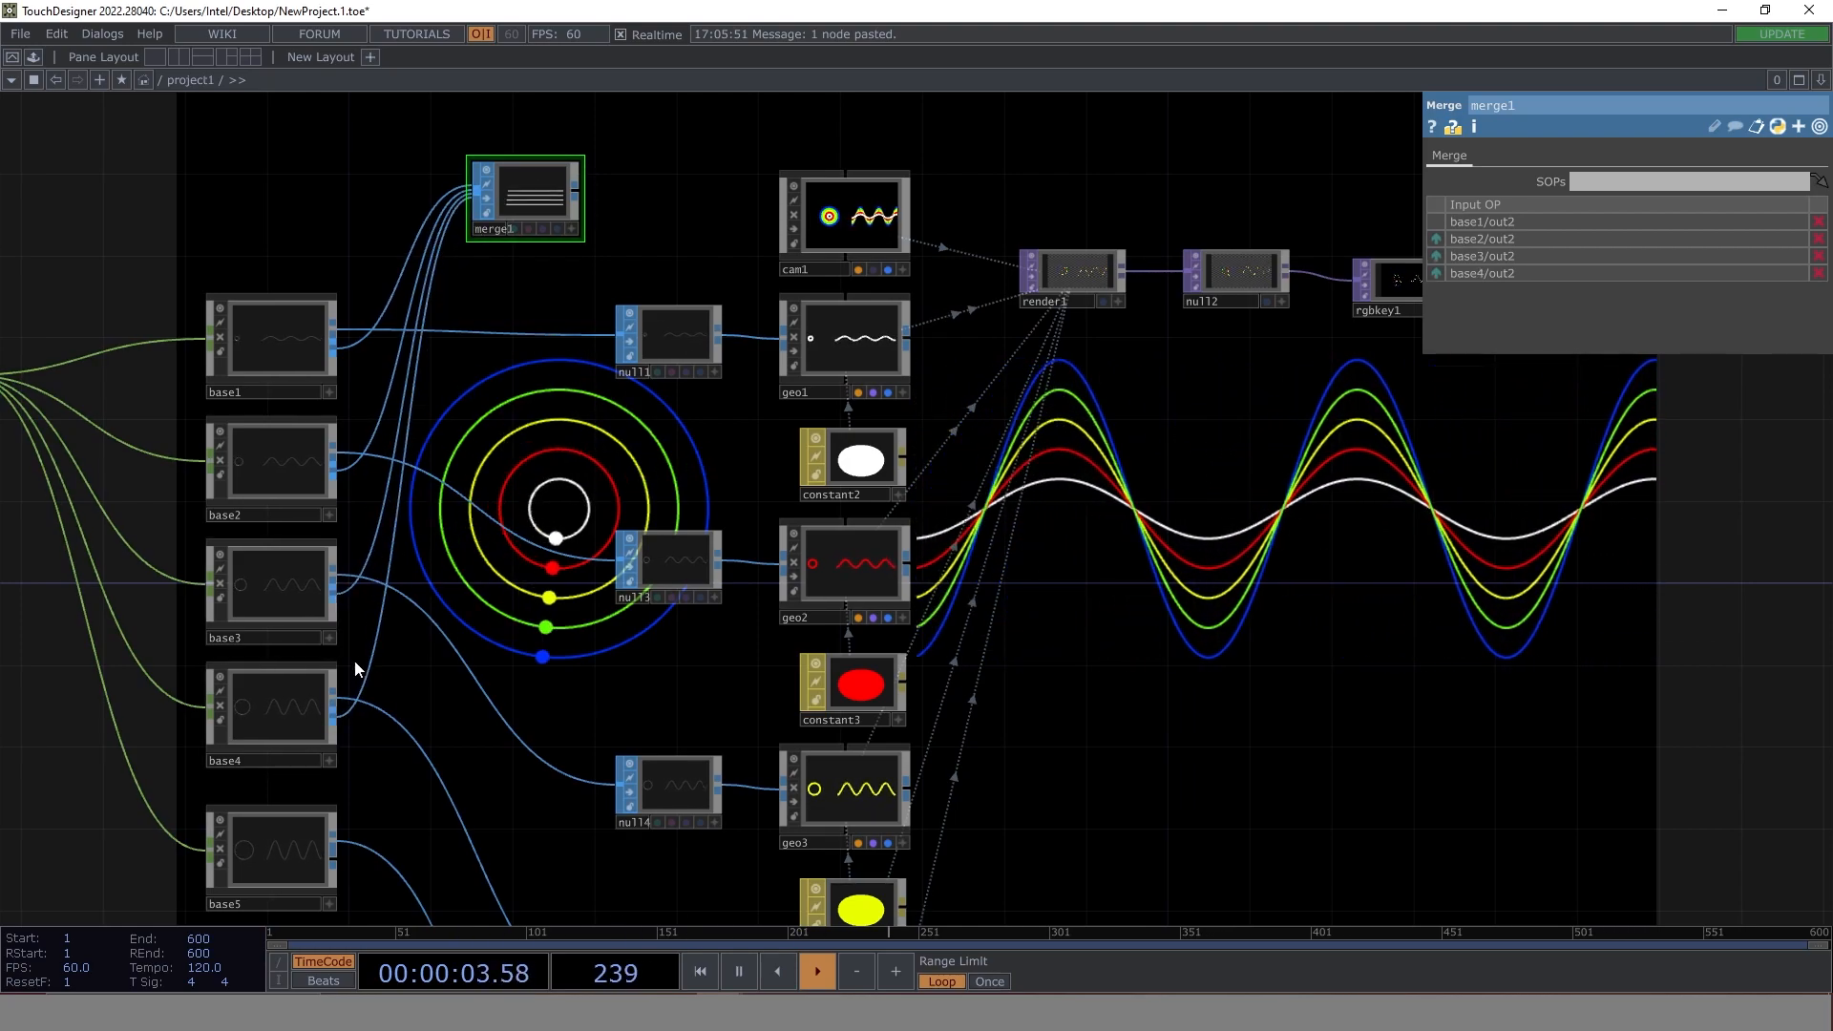
pyautogui.moveTo(340, 853); pyautogui.dragTo(474, 221)
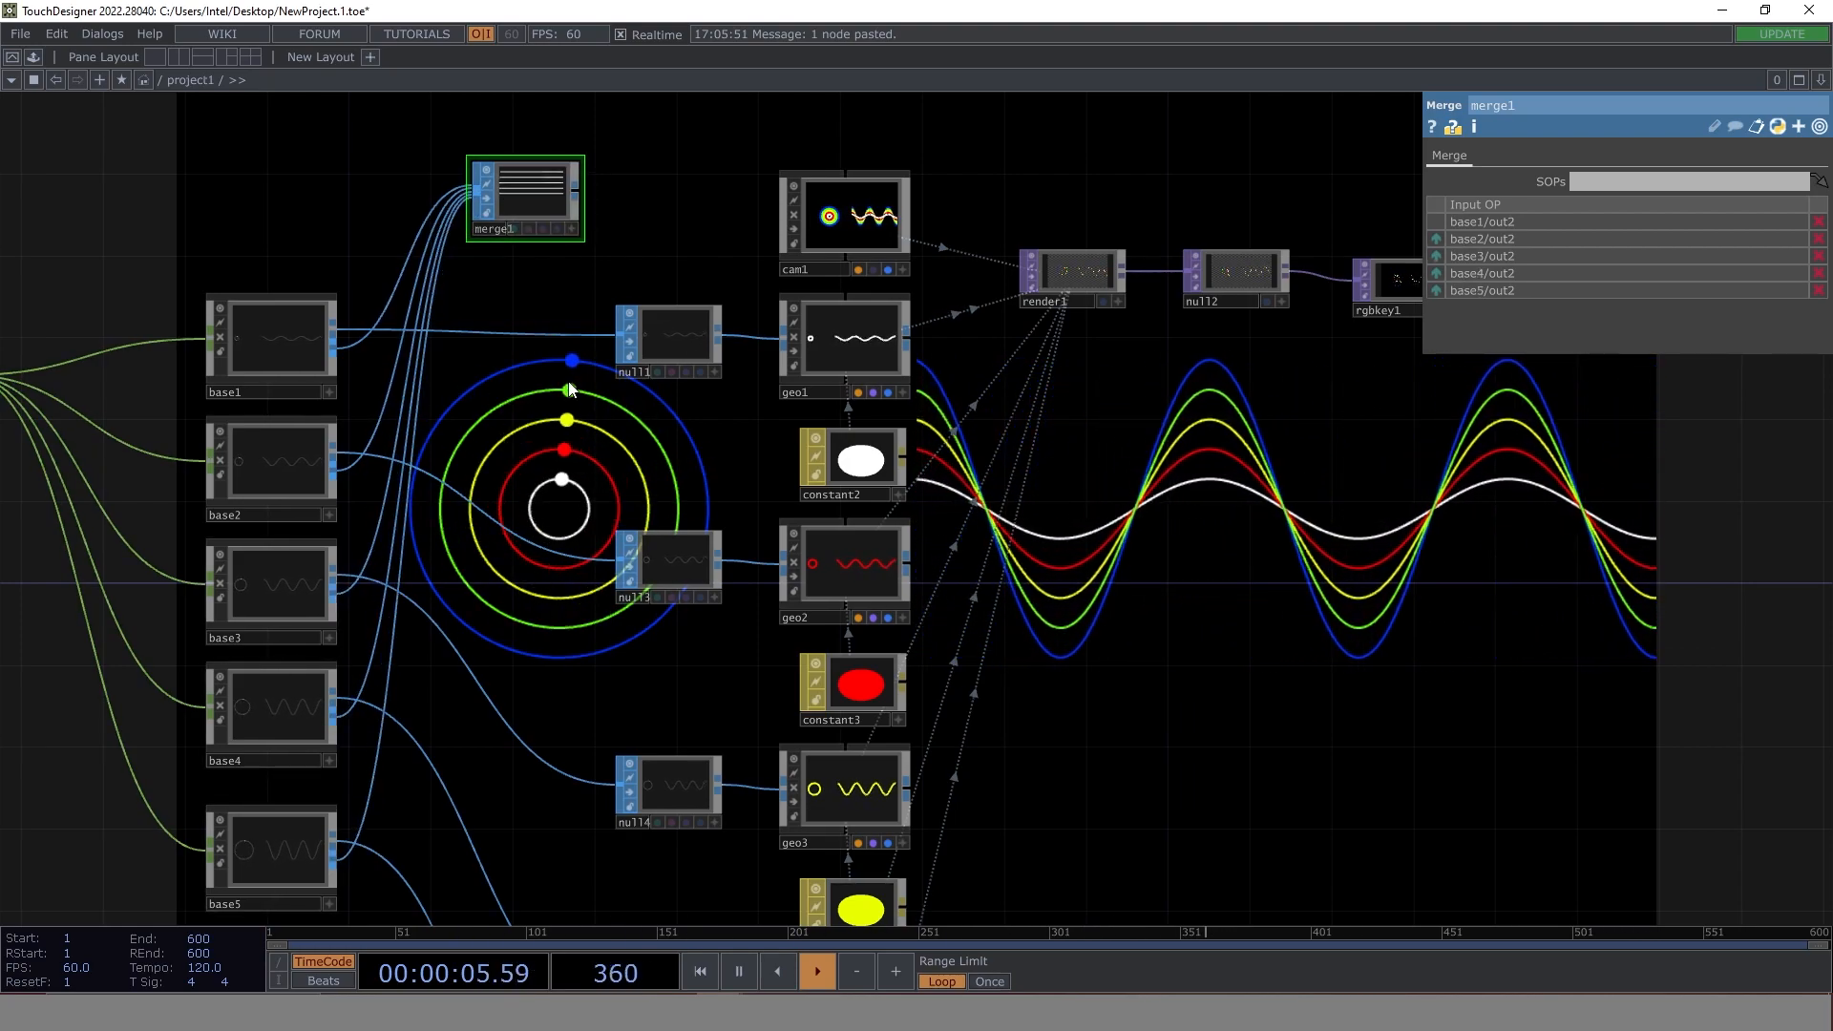
# - Duplicate geo5 with its input null and constant6 material, and place the copies beside merge1
pyautogui.scroll(-4, 573, 389)
pyautogui.moveTo(542, 292); pyautogui.dragTo(542, 197)
pyautogui.moveTo(844, 835); pyautogui.dragTo(850, 734)
pyautogui.moveTo(746, 827); pyautogui.dragTo(615, 720, button='right')
pyautogui.hotkey('ctrl', 'c')
pyautogui.hotkey('ctrl', 'v')
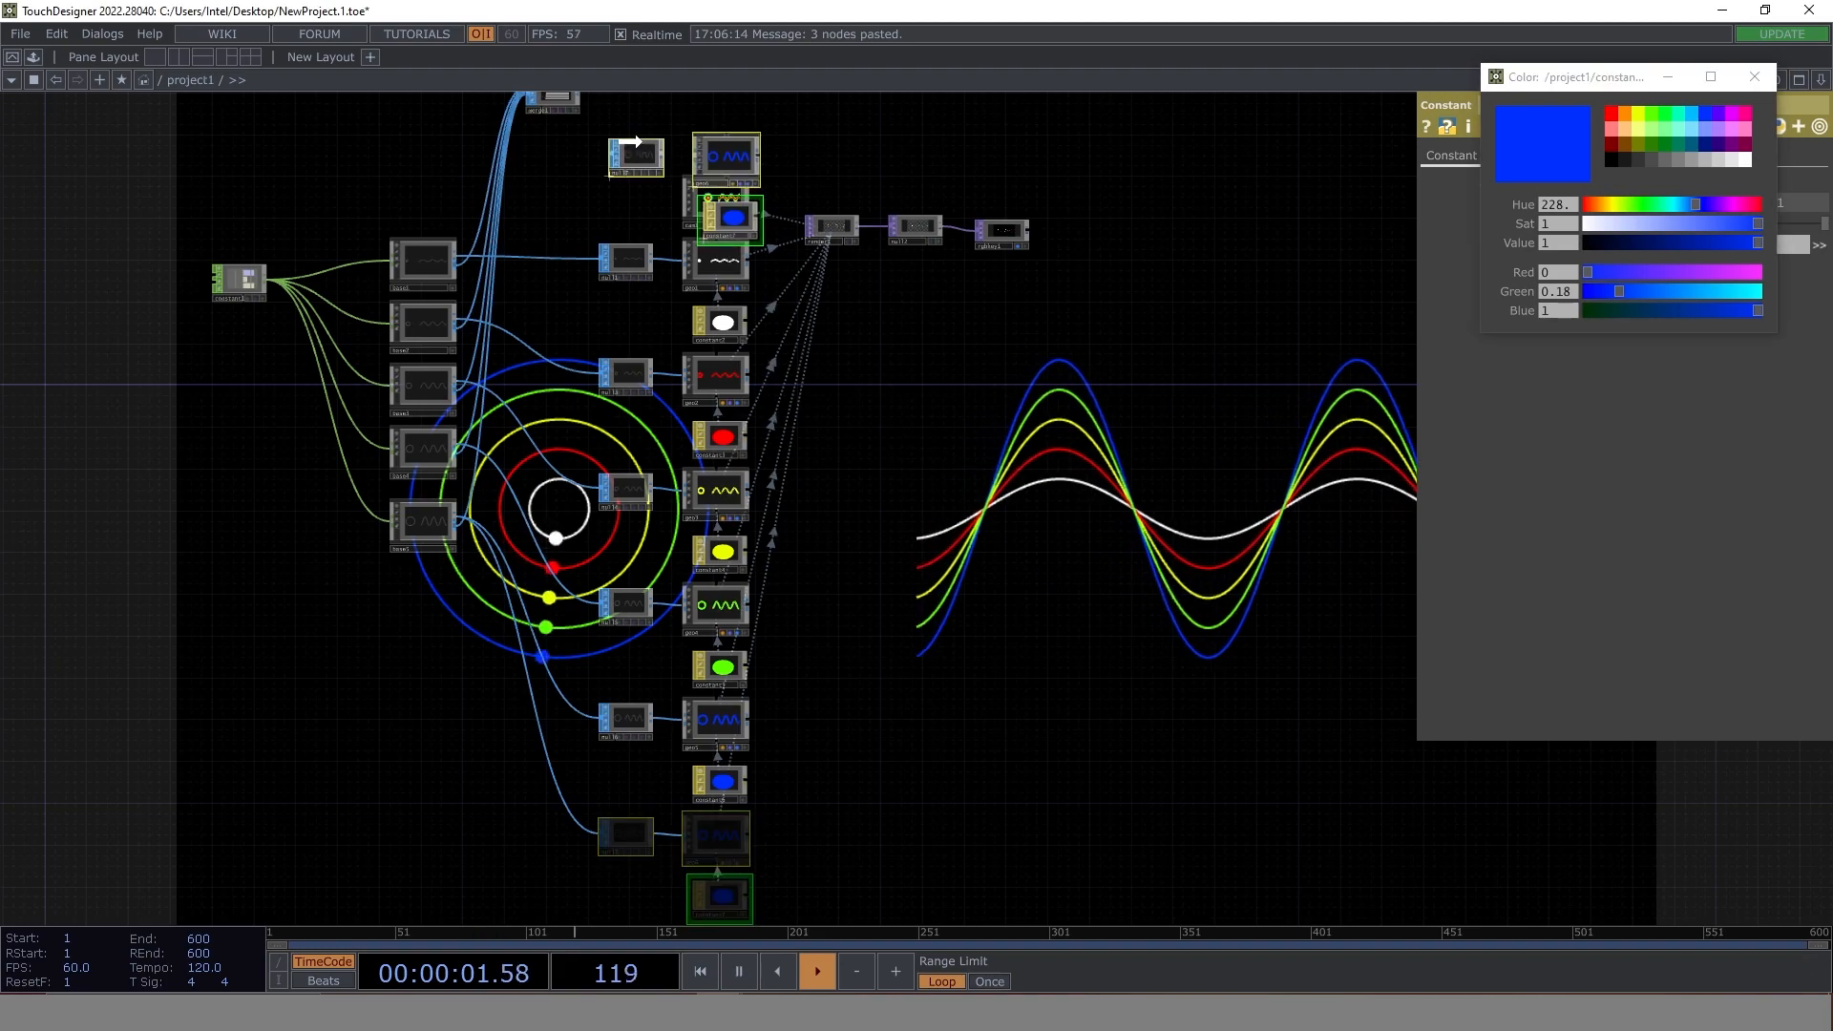
pyautogui.click(626, 201)
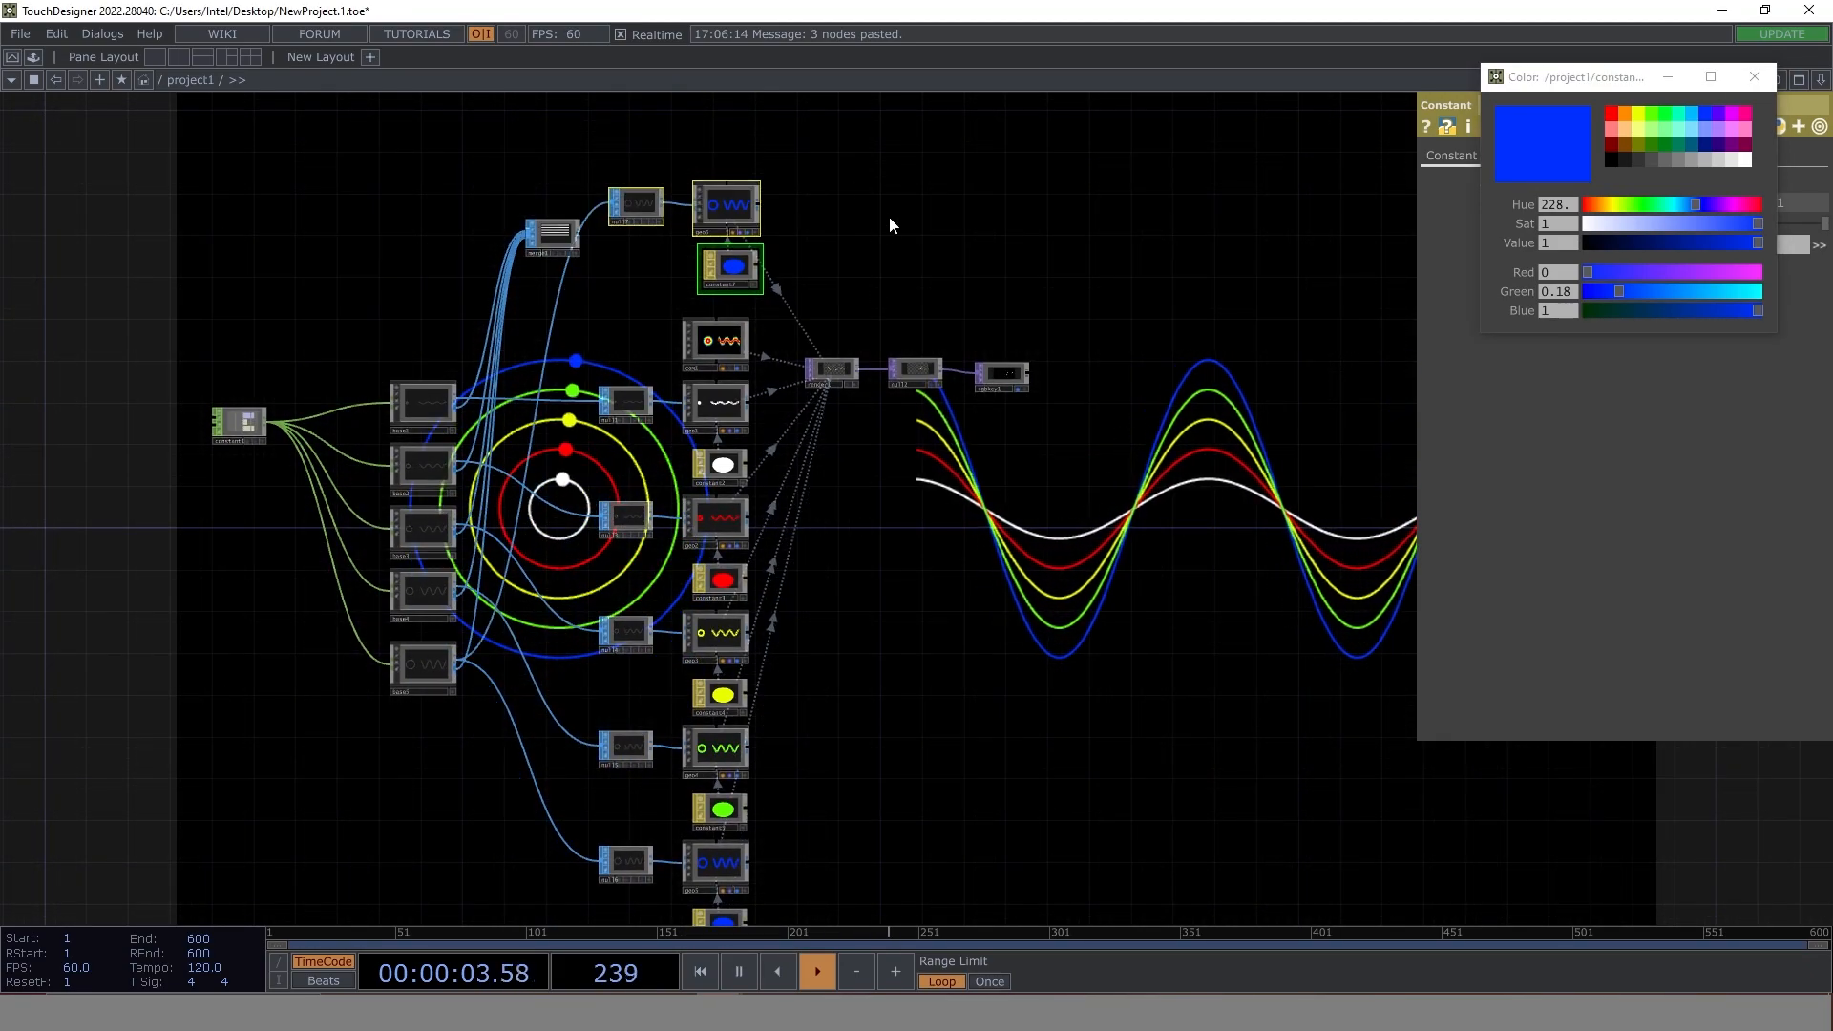
# - Wire the output of merge1 into null7 so that geo6 receives the connecting lines
pyautogui.moveTo(894, 212); pyautogui.dragTo(913, 292)
pyautogui.scroll(5, 912, 292)
pyautogui.scroll(-5, 334, 449)
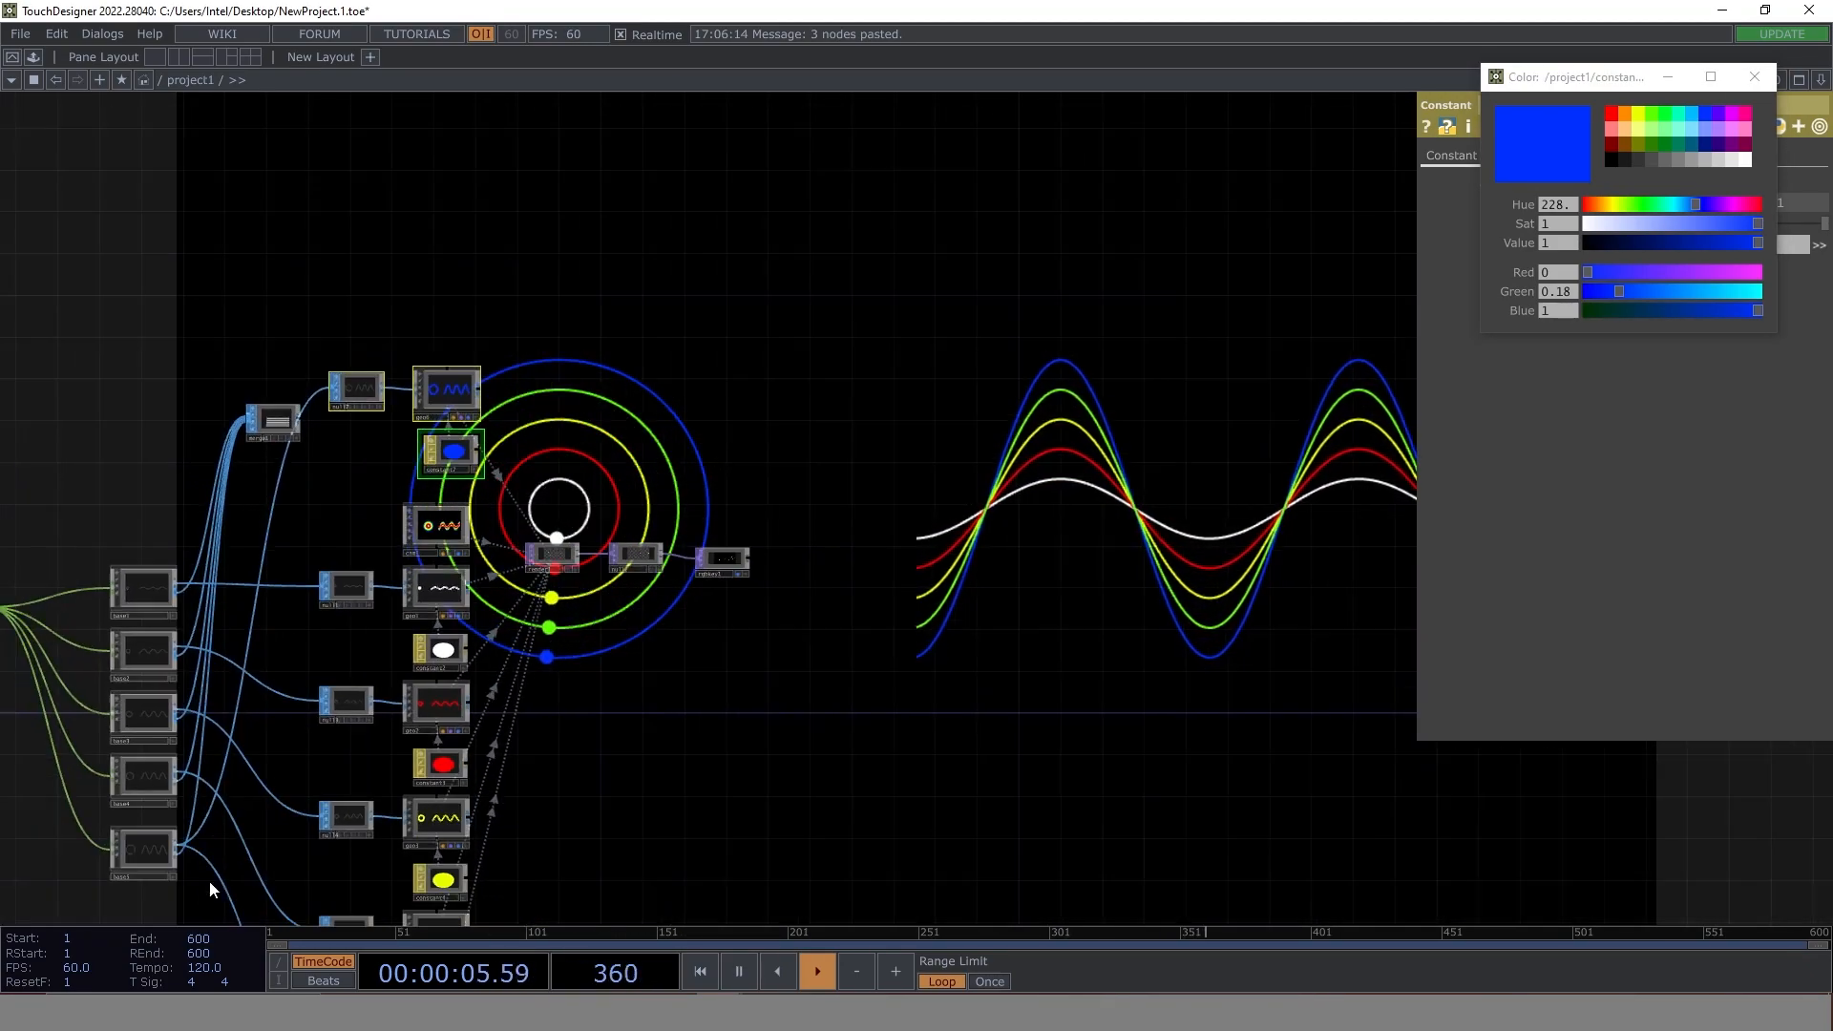
pyautogui.scroll(5, 334, 515)
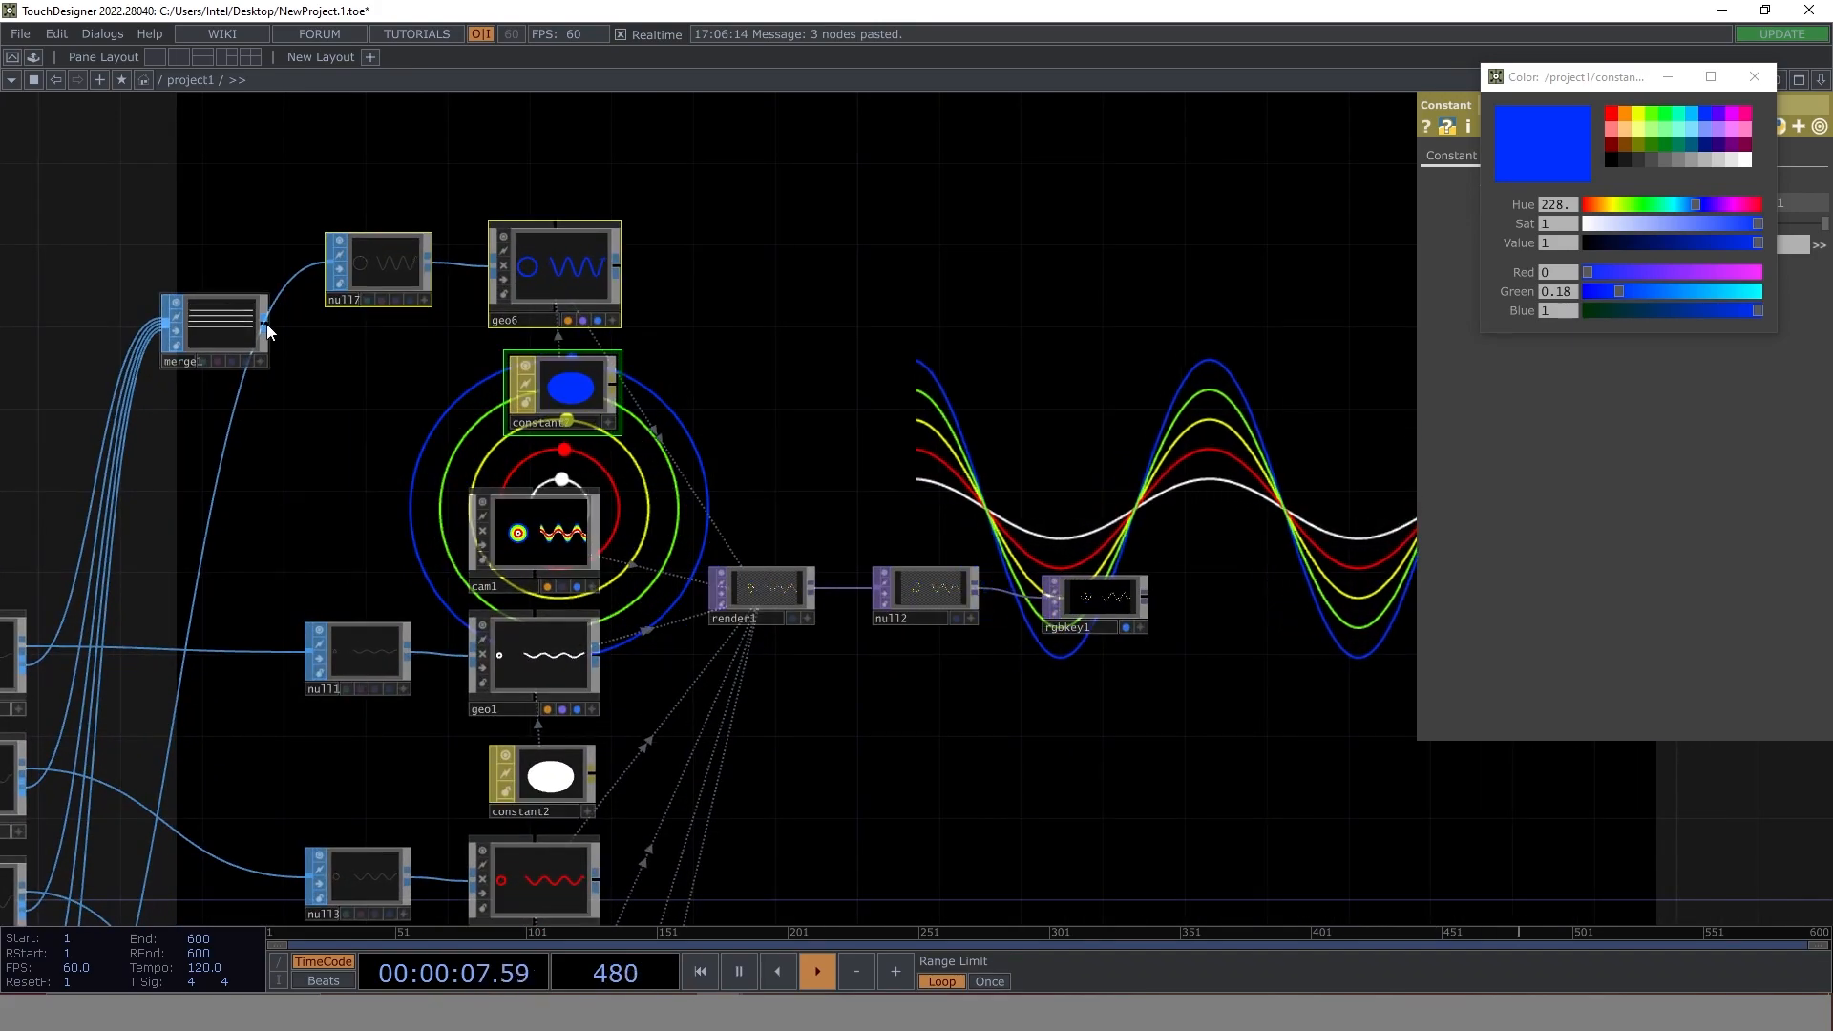
pyautogui.moveTo(265, 321); pyautogui.dragTo(292, 284)
pyautogui.scroll(2, 741, 238)
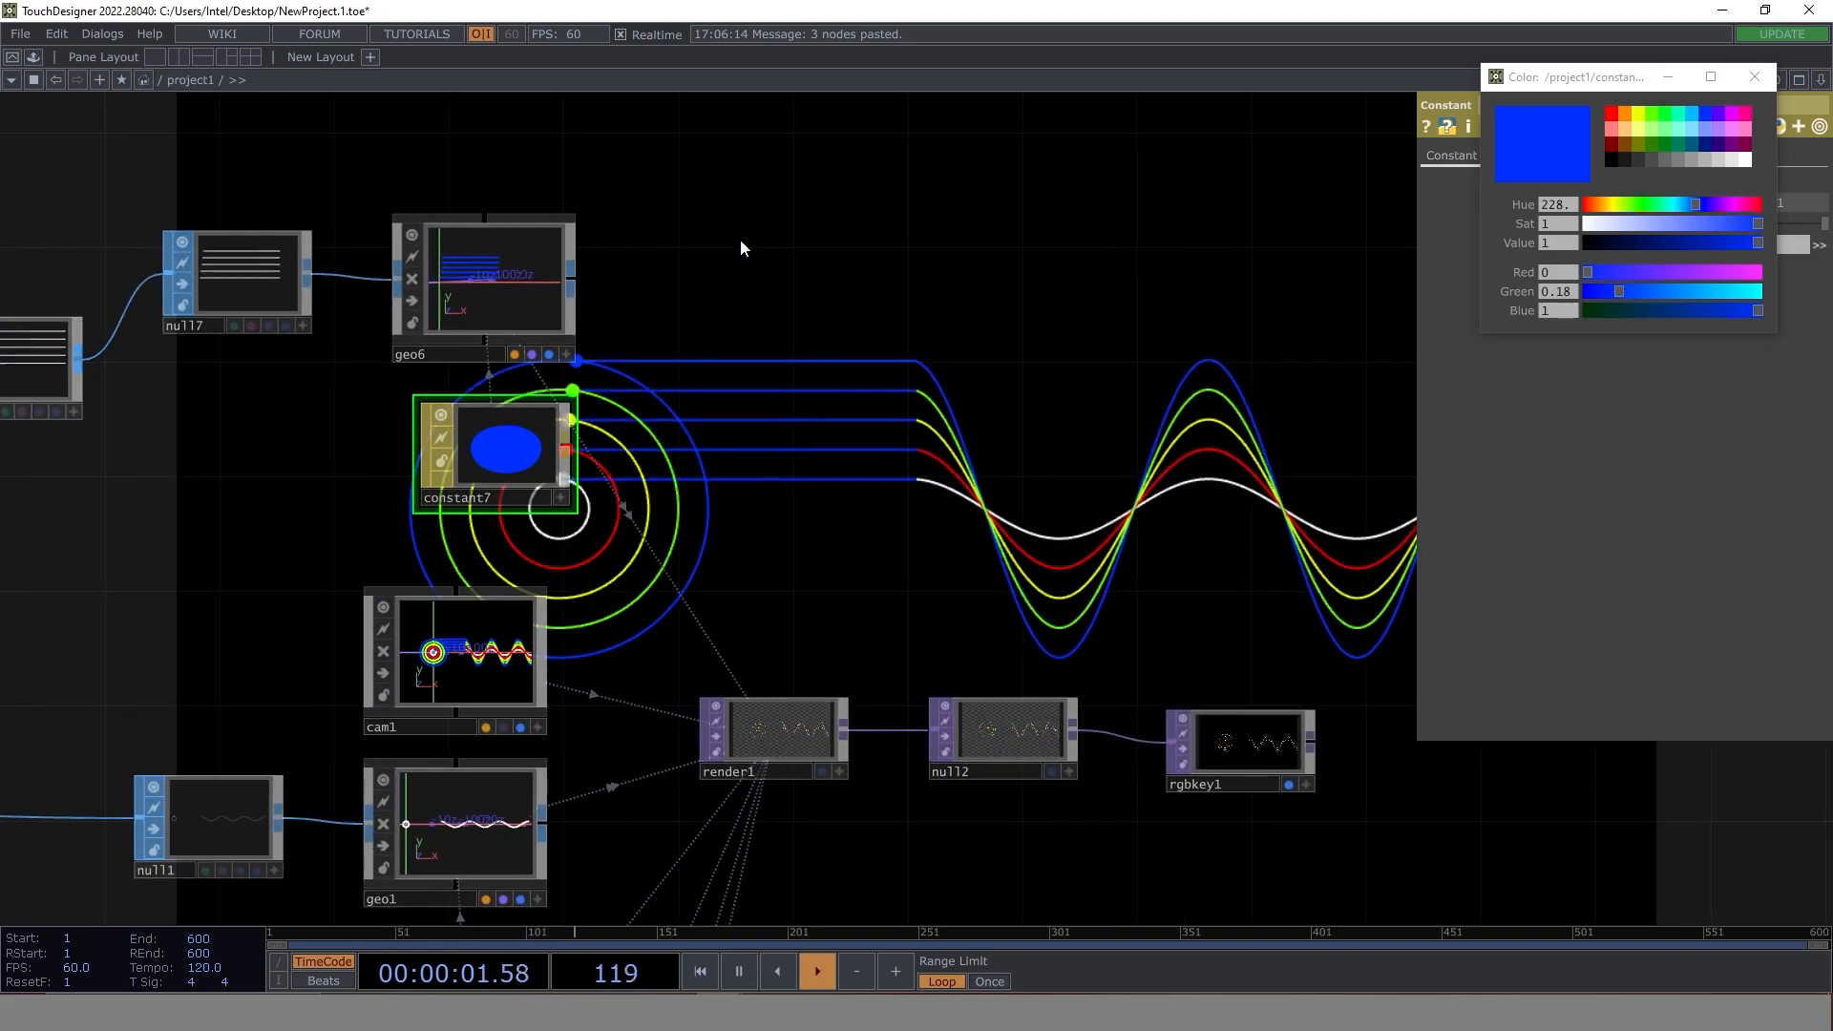
# - Set constant7's colour to dark grey (0.2, 0.2, 0.2) after trying white, and set its wireframe line width to 1
pyautogui.moveTo(741, 239); pyautogui.dragTo(780, 403)
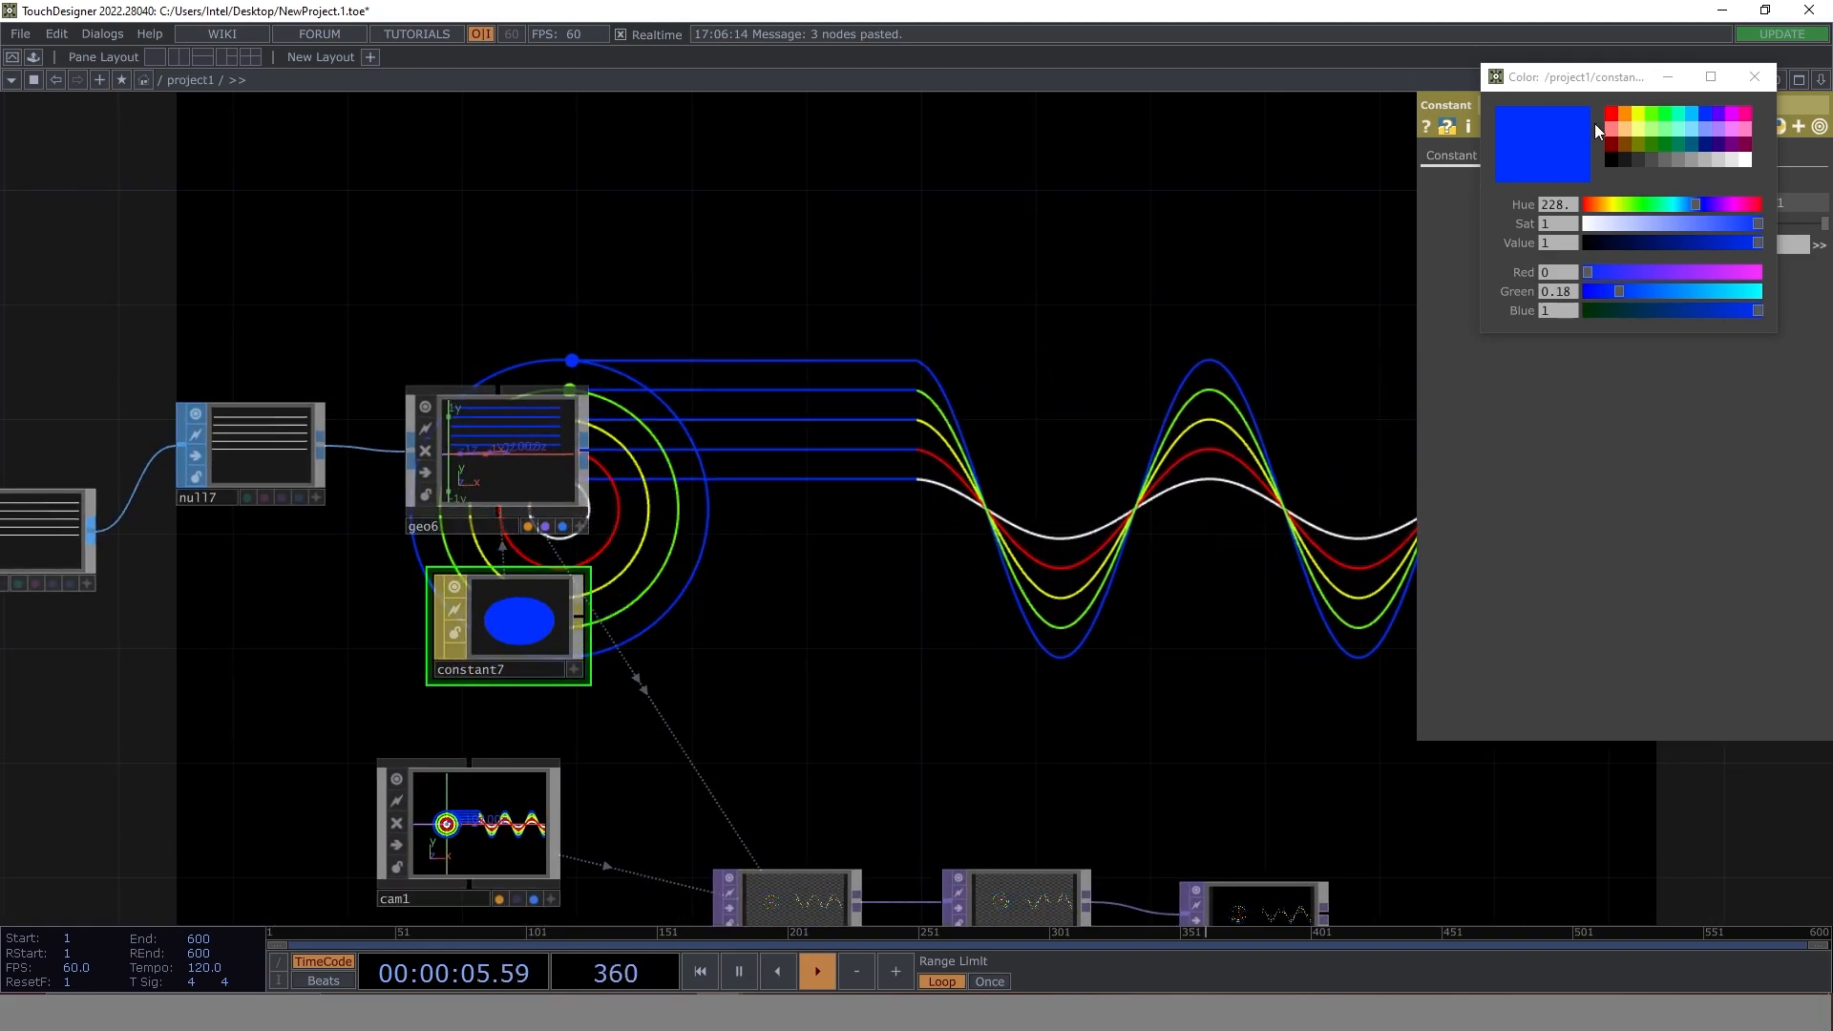
pyautogui.click(1749, 158)
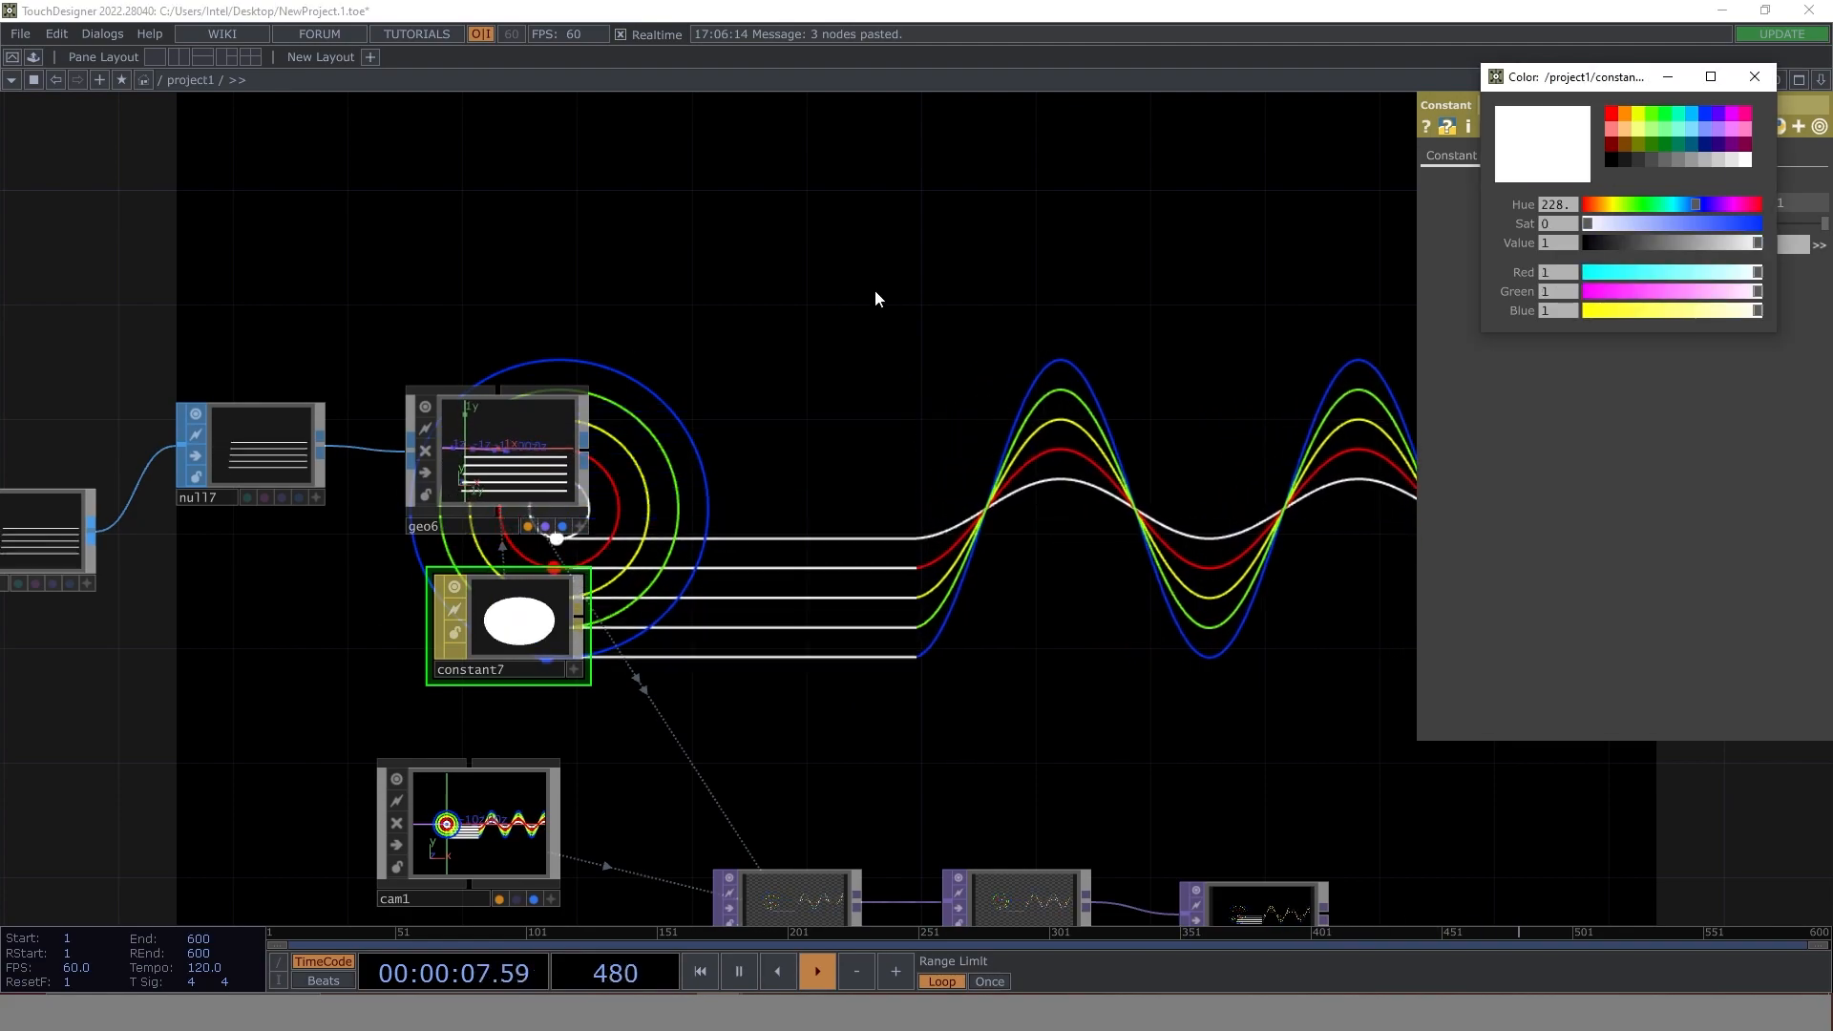
pyautogui.moveTo(921, 717); pyautogui.dragTo(613, 795)
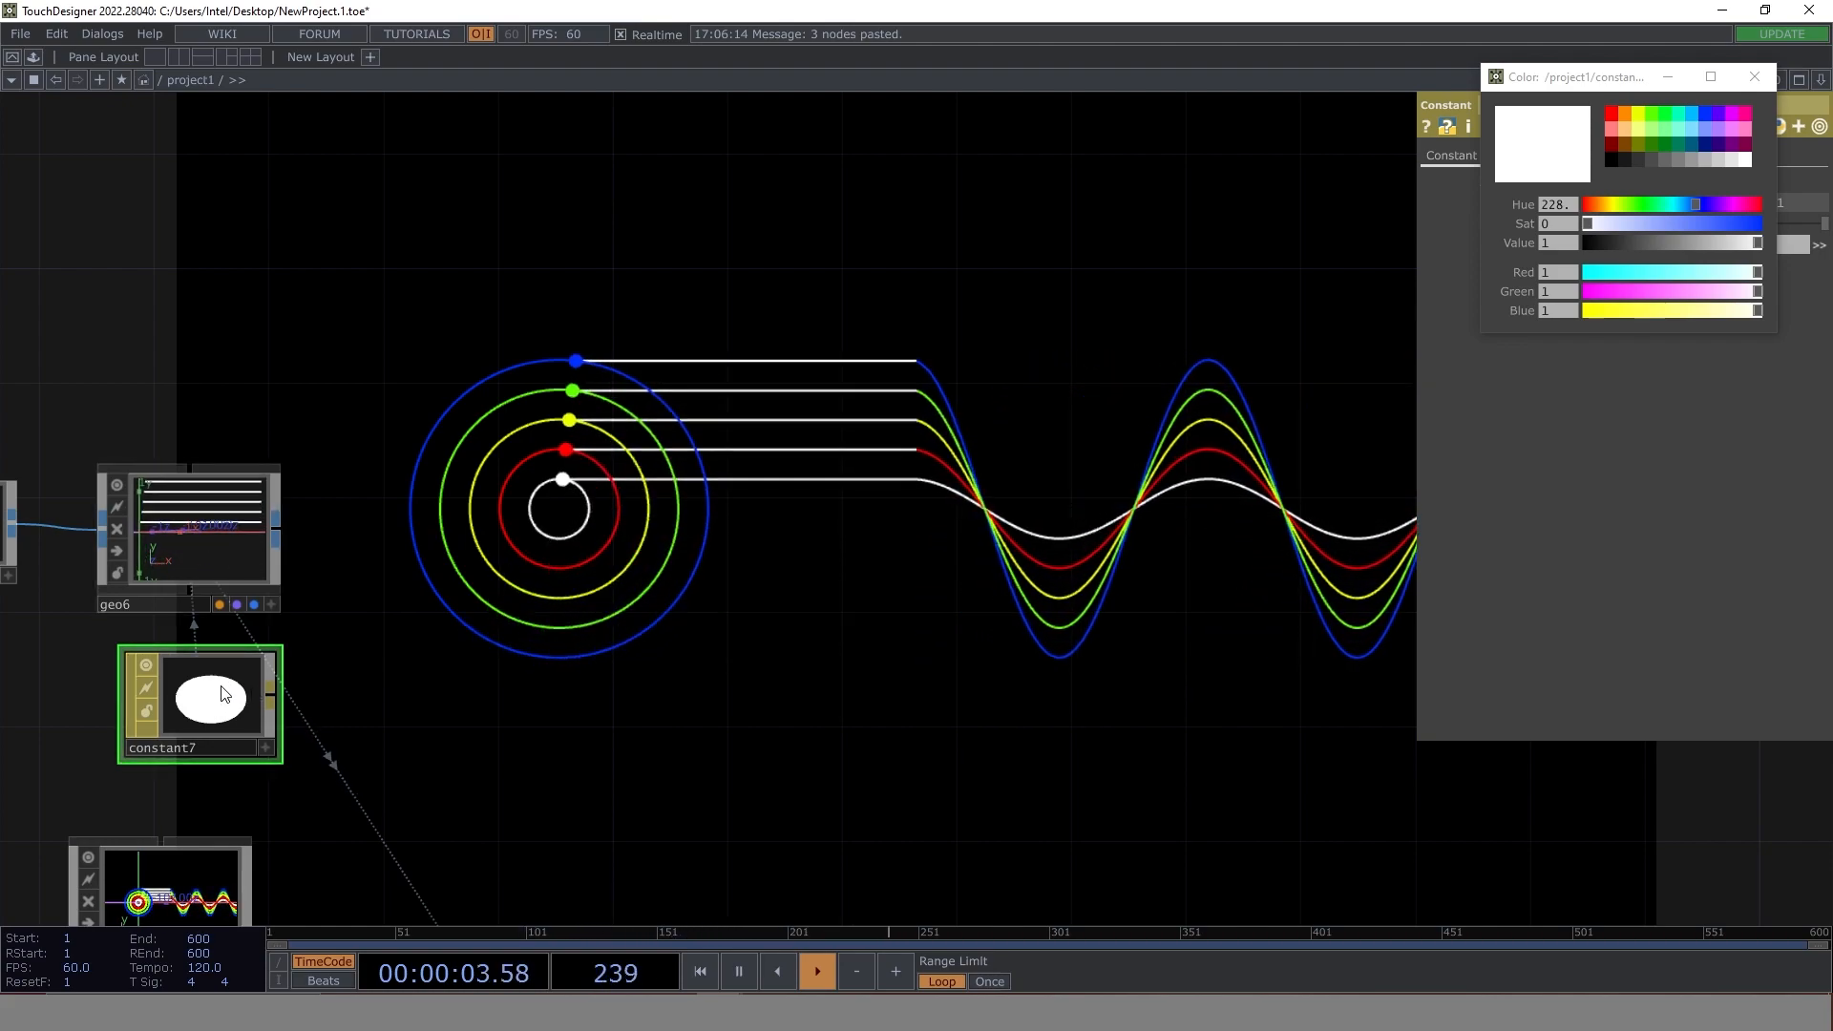
pyautogui.click(1651, 164)
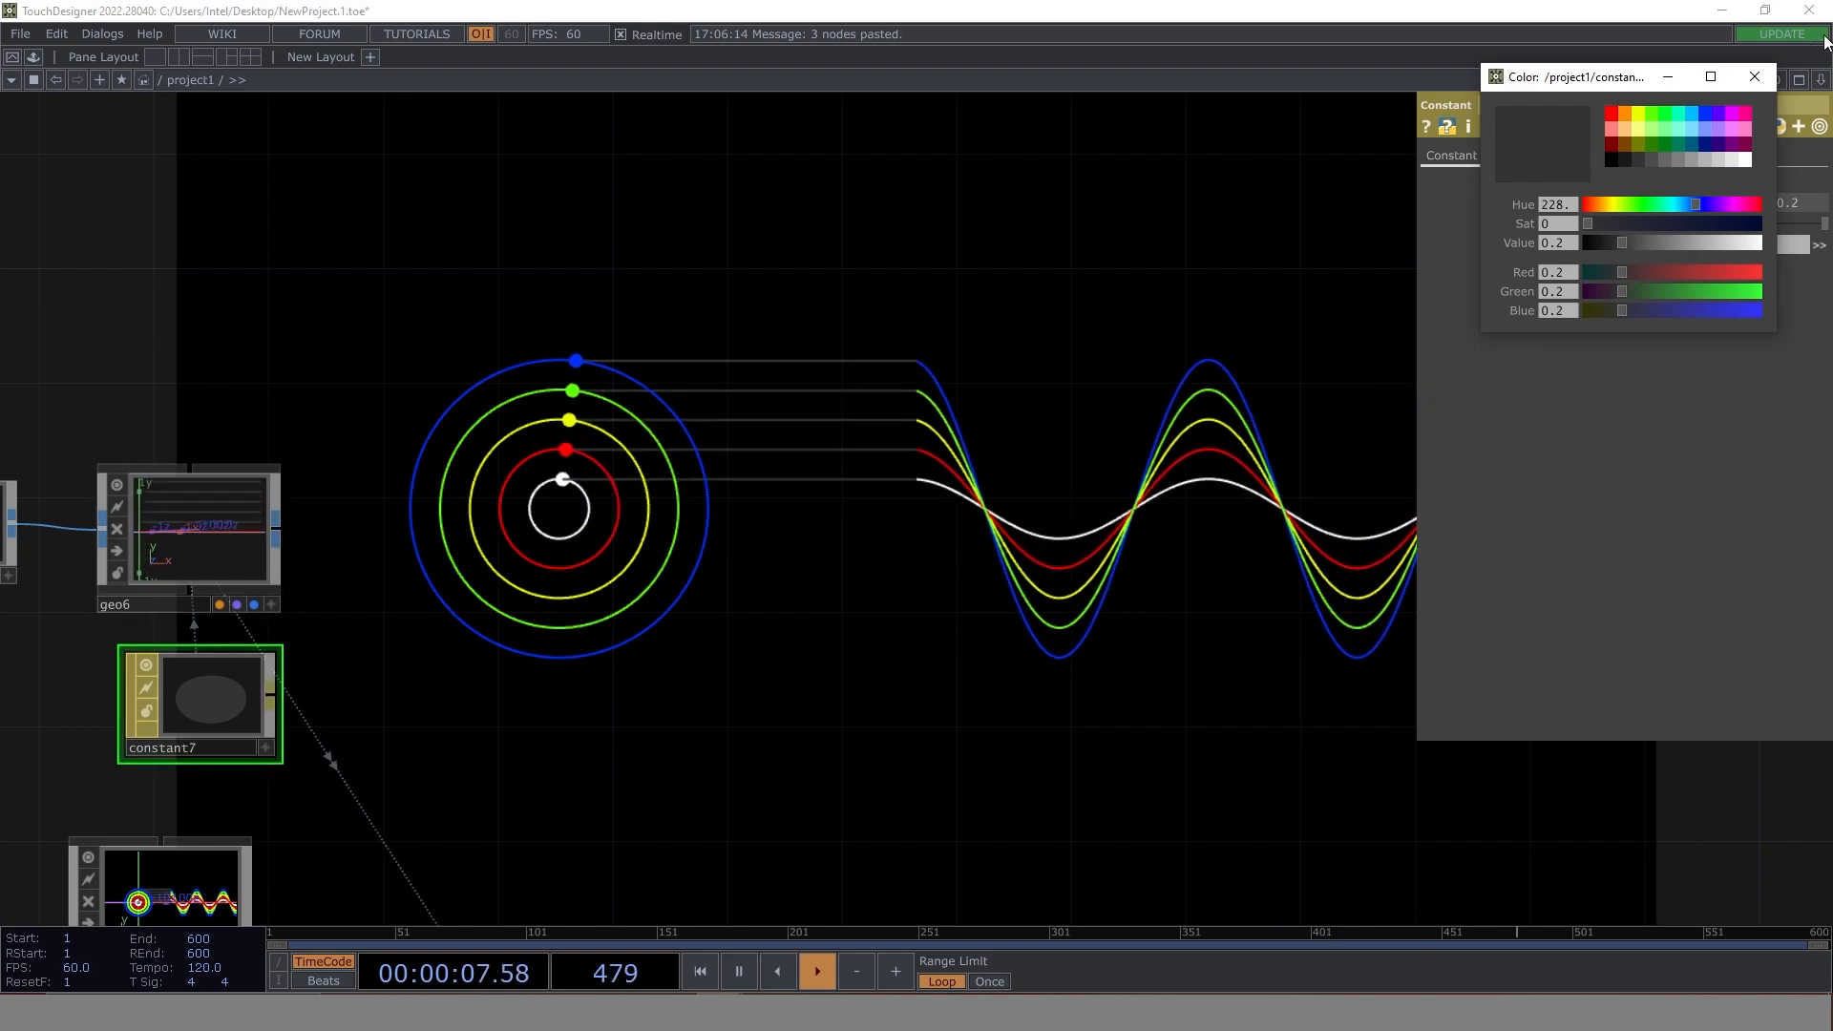
pyautogui.click(1755, 77)
pyautogui.click(1570, 154)
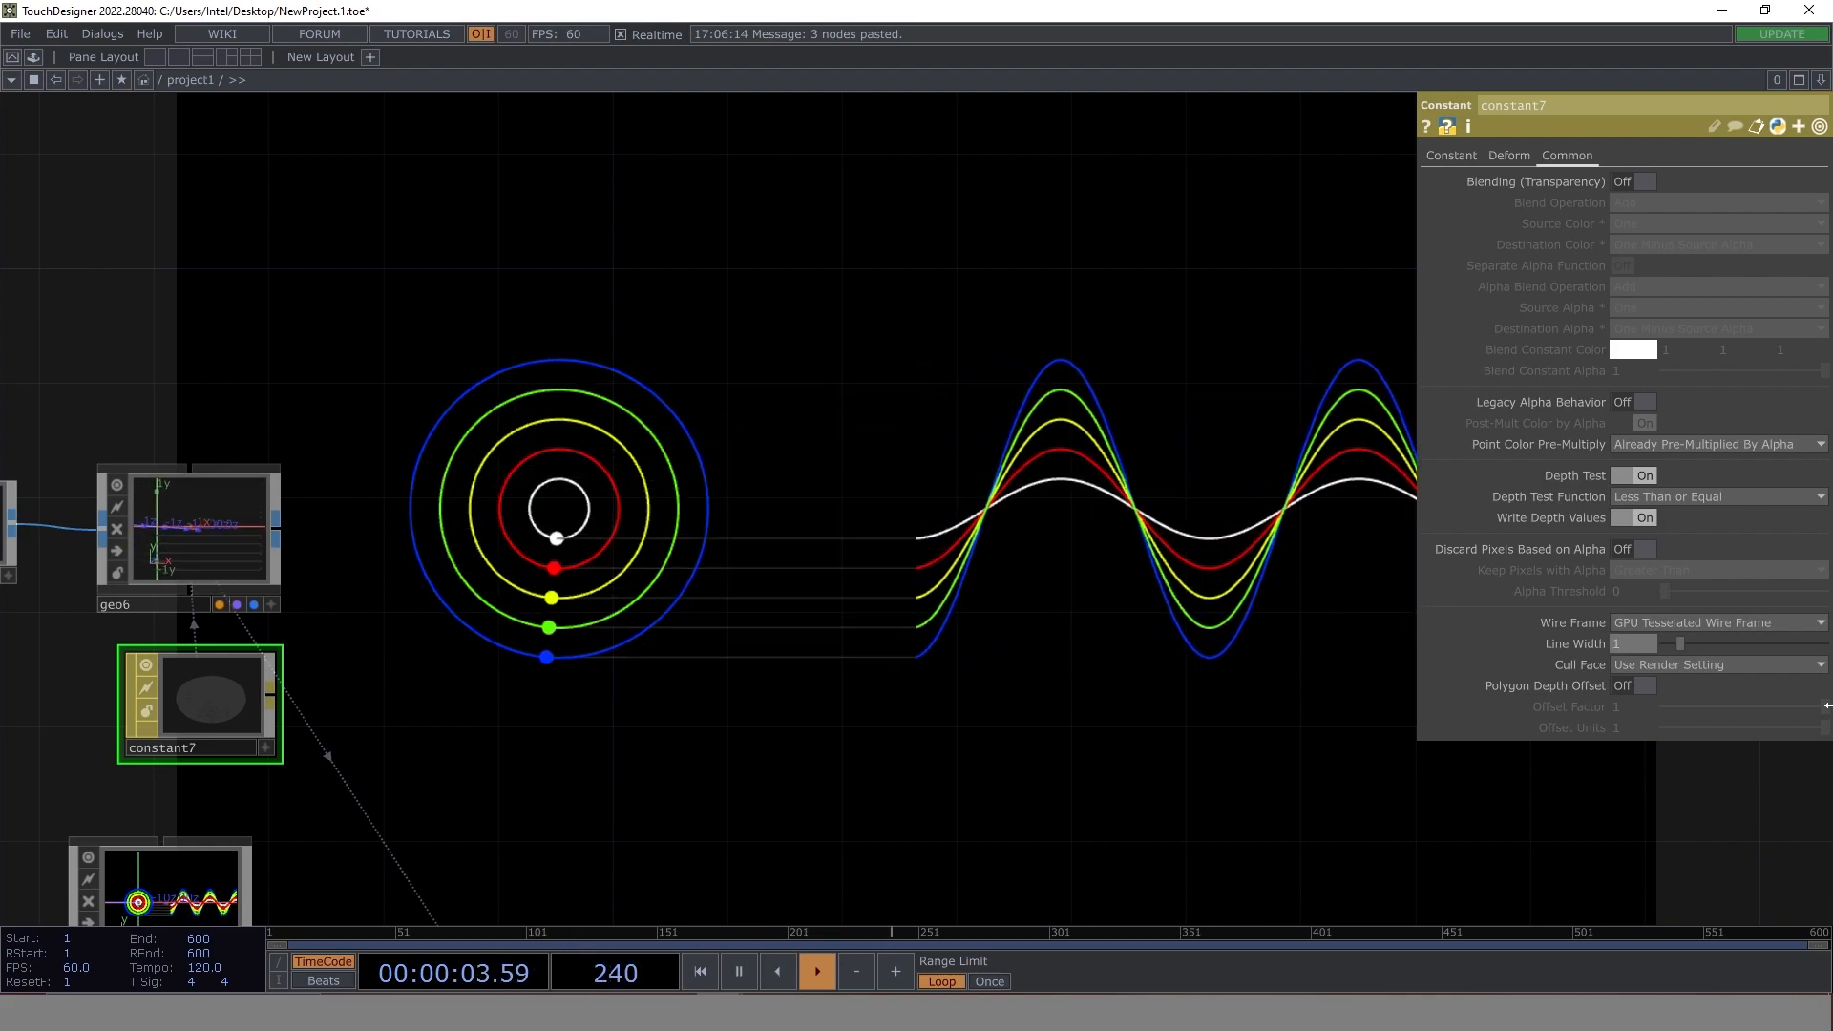
# - Examine the whole project1 network together with the rendered circles, waves and connecting lines
pyautogui.scroll(-3, 757, 531)
pyautogui.moveTo(857, 604); pyautogui.dragTo(800, 618)
pyautogui.moveTo(1098, 603); pyautogui.dragTo(743, 546)
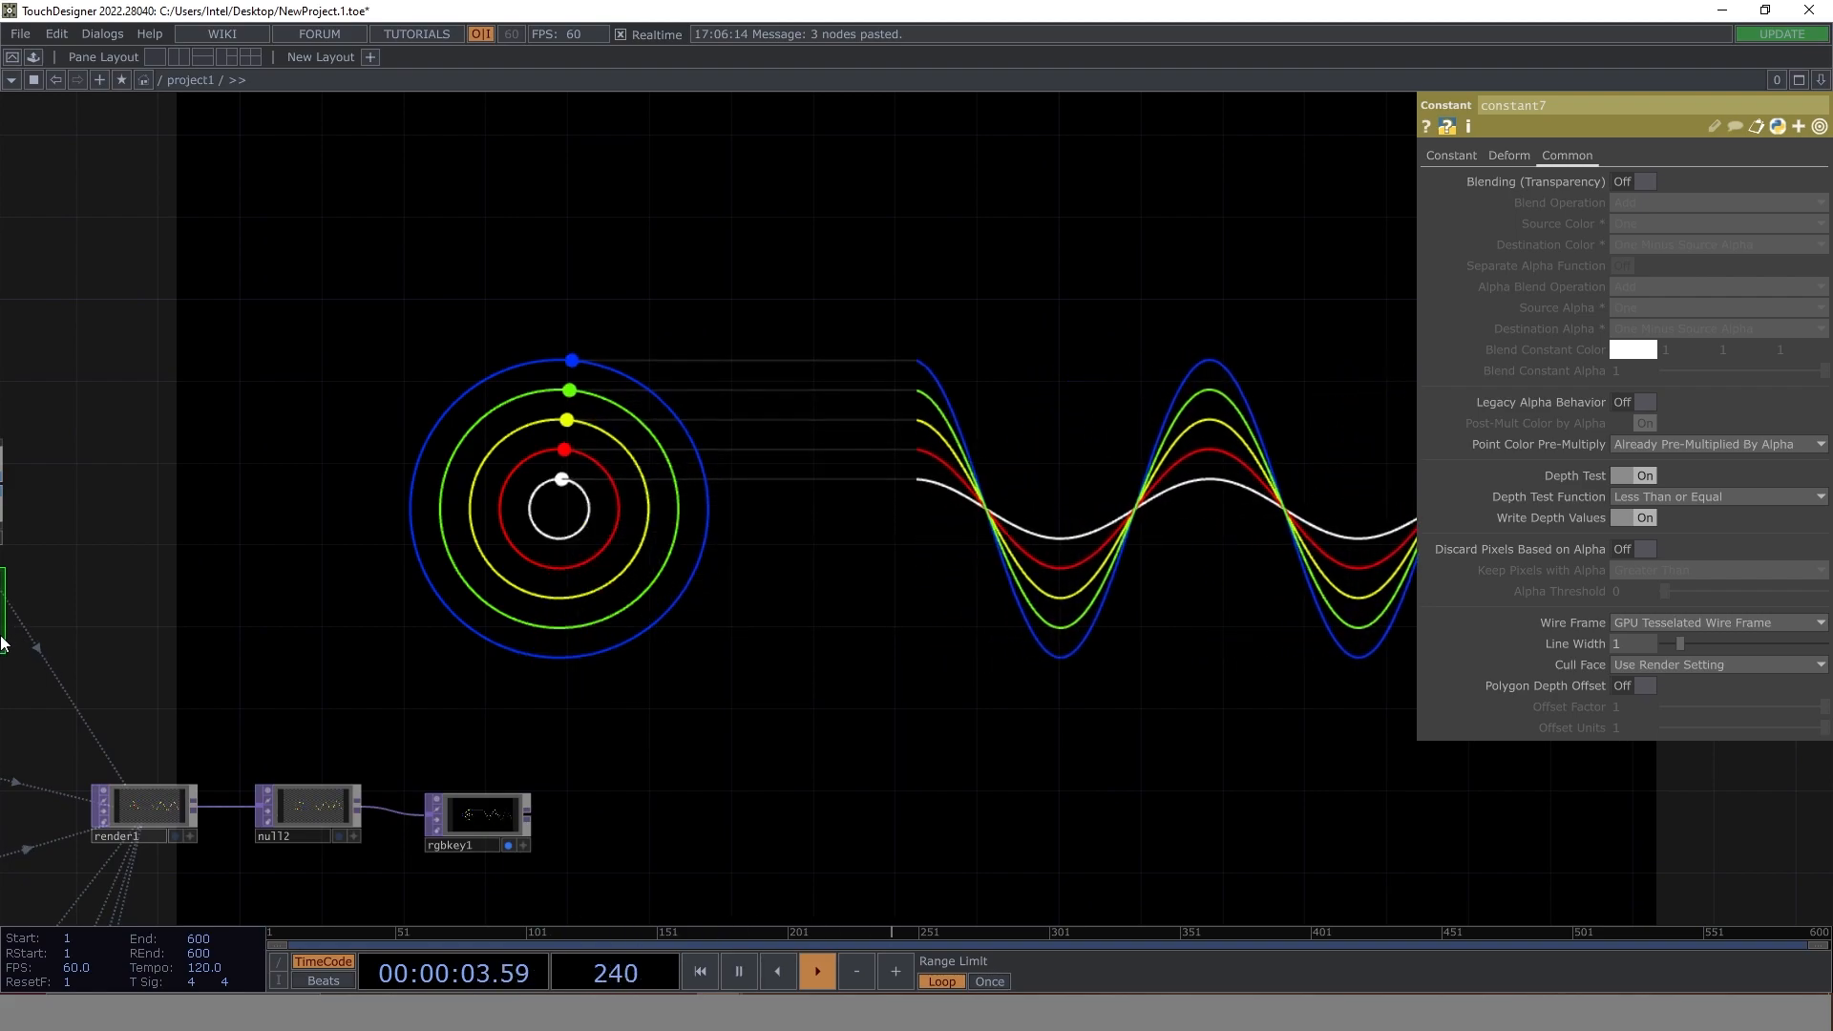
pyautogui.moveTo(769, 675); pyautogui.dragTo(1318, 607)
pyautogui.scroll(-3, 955, 534)
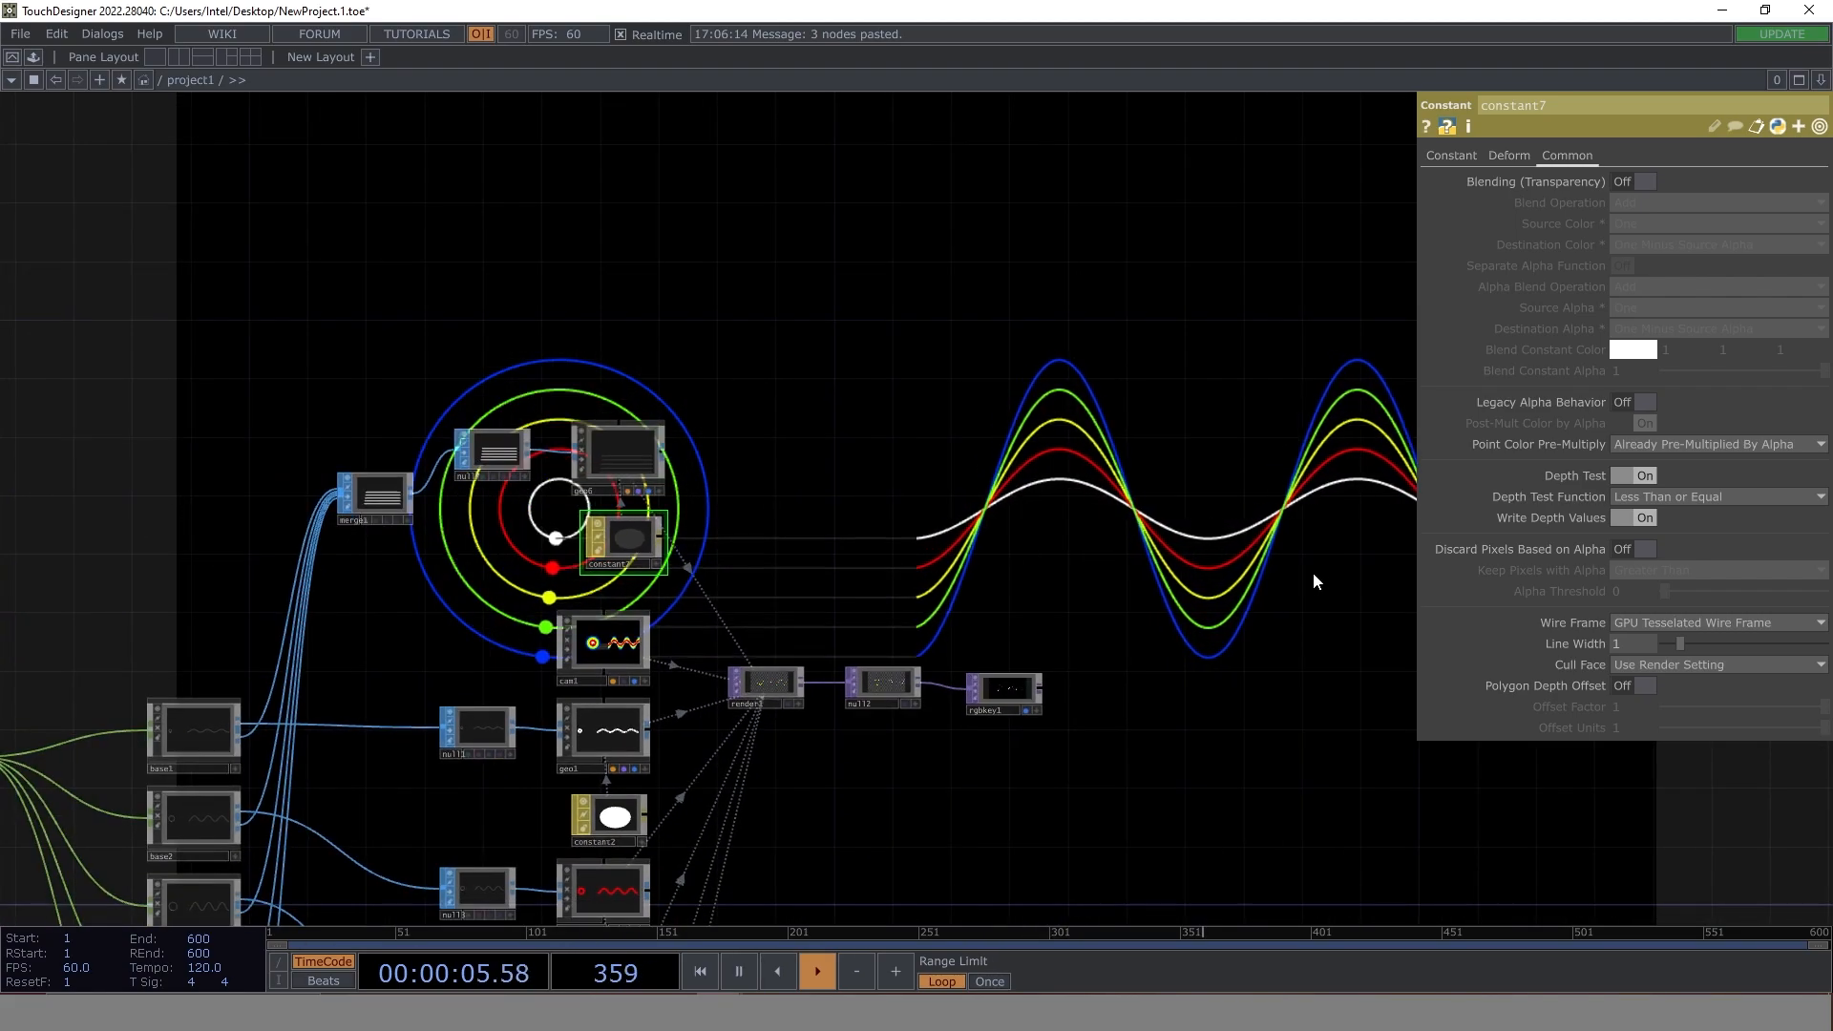
pyautogui.moveTo(1123, 675); pyautogui.dragTo(920, 506)
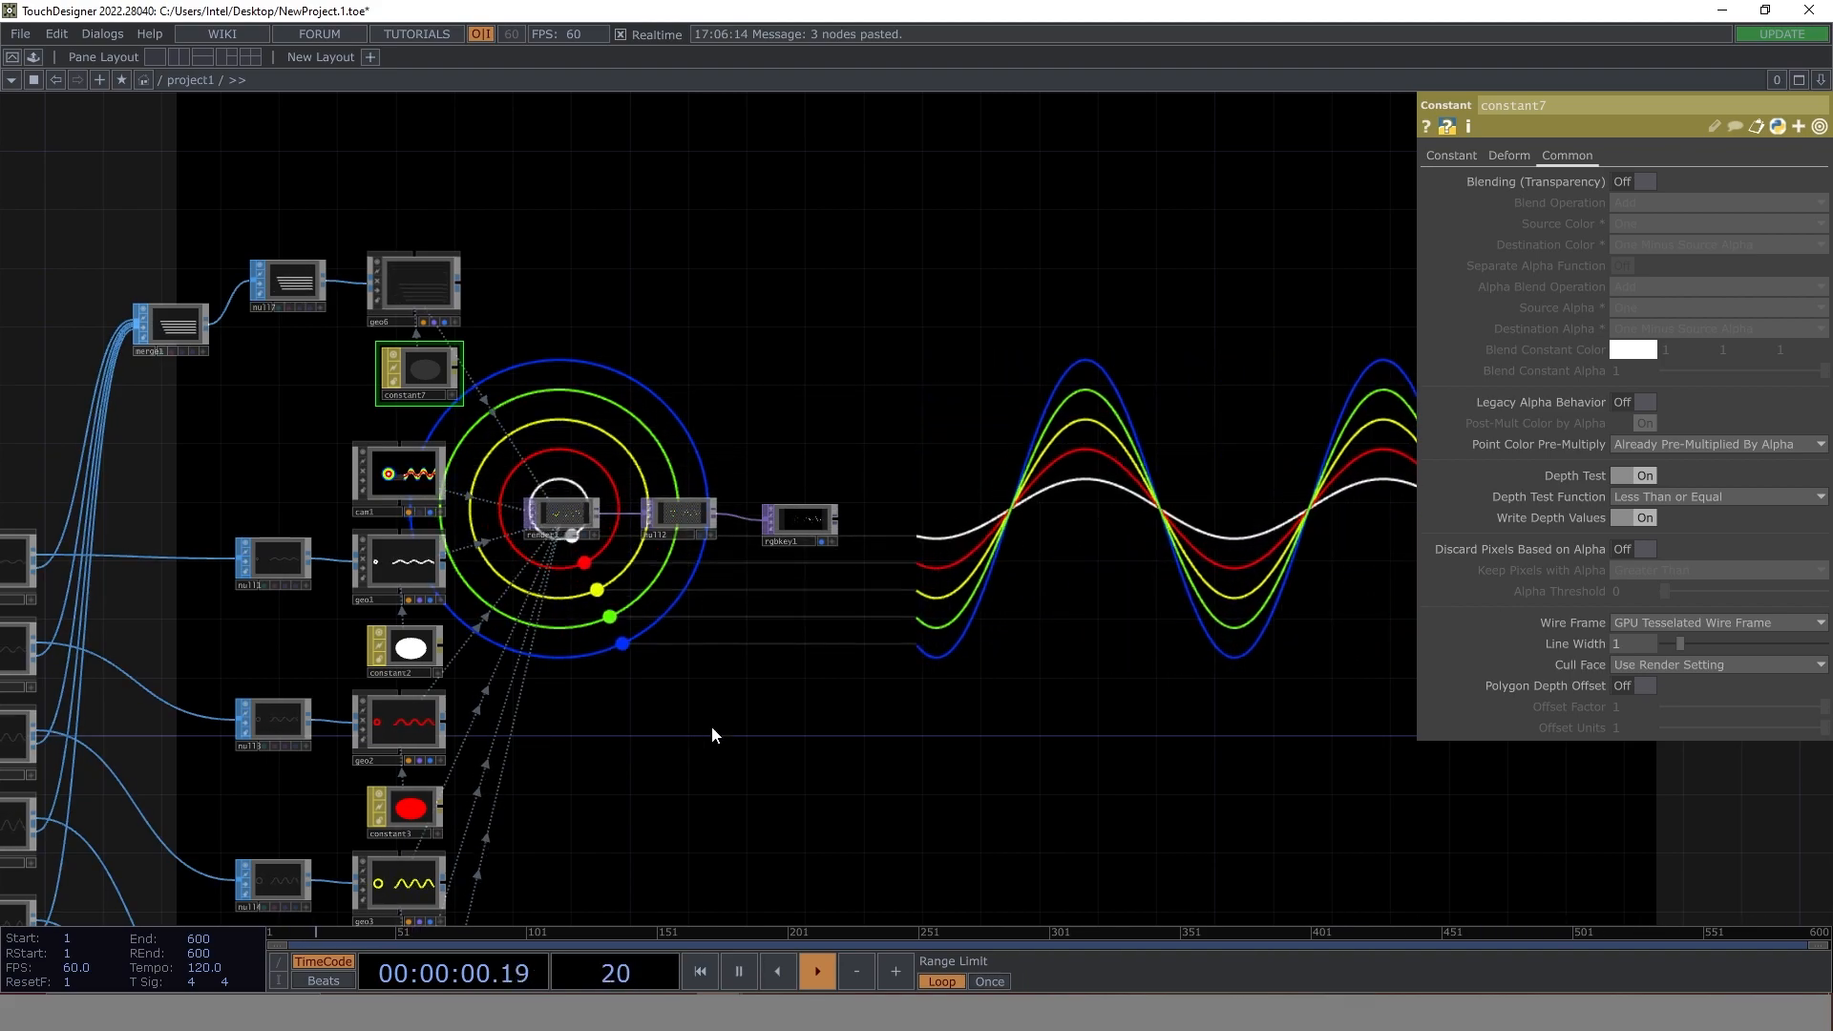
pyautogui.moveTo(496, 733); pyautogui.dragTo(917, 418)
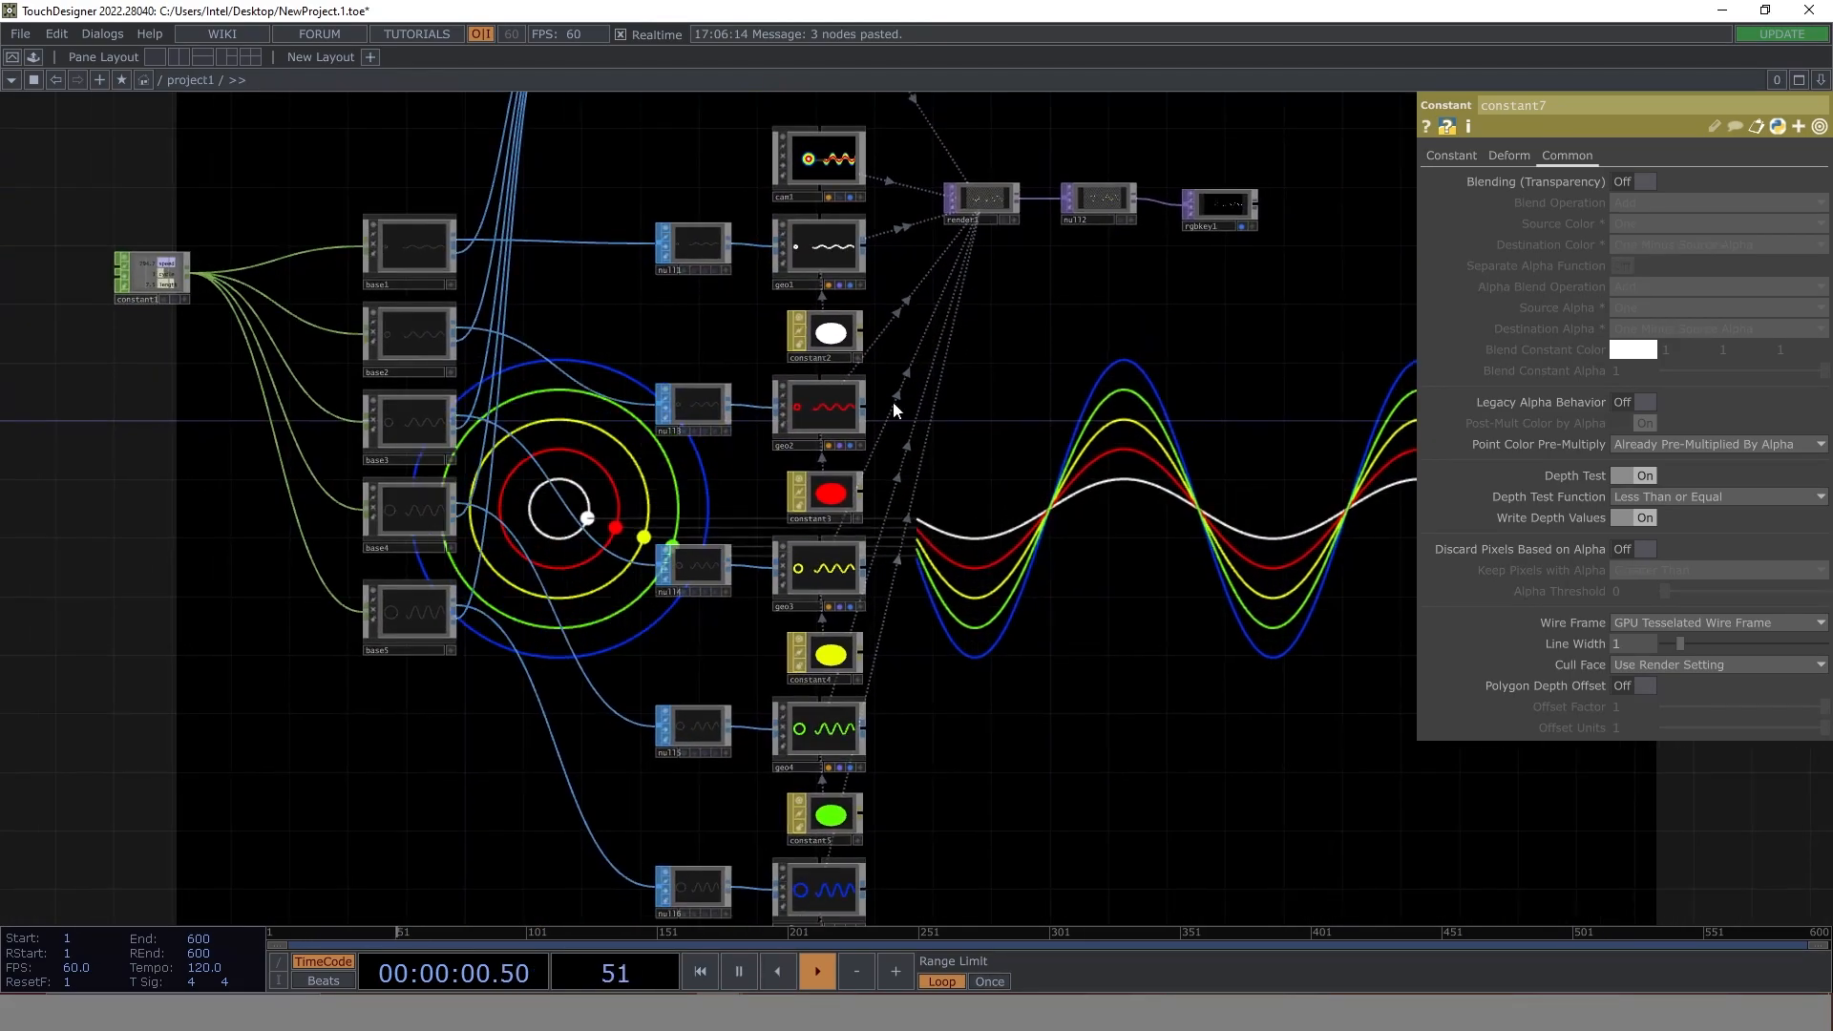
pyautogui.scroll(3, 55, 475)
pyautogui.moveTo(172, 479); pyautogui.dragTo(143, 728)
pyautogui.moveTo(1051, 583); pyautogui.dragTo(542, 922)
pyautogui.scroll(-3, 833, 414)
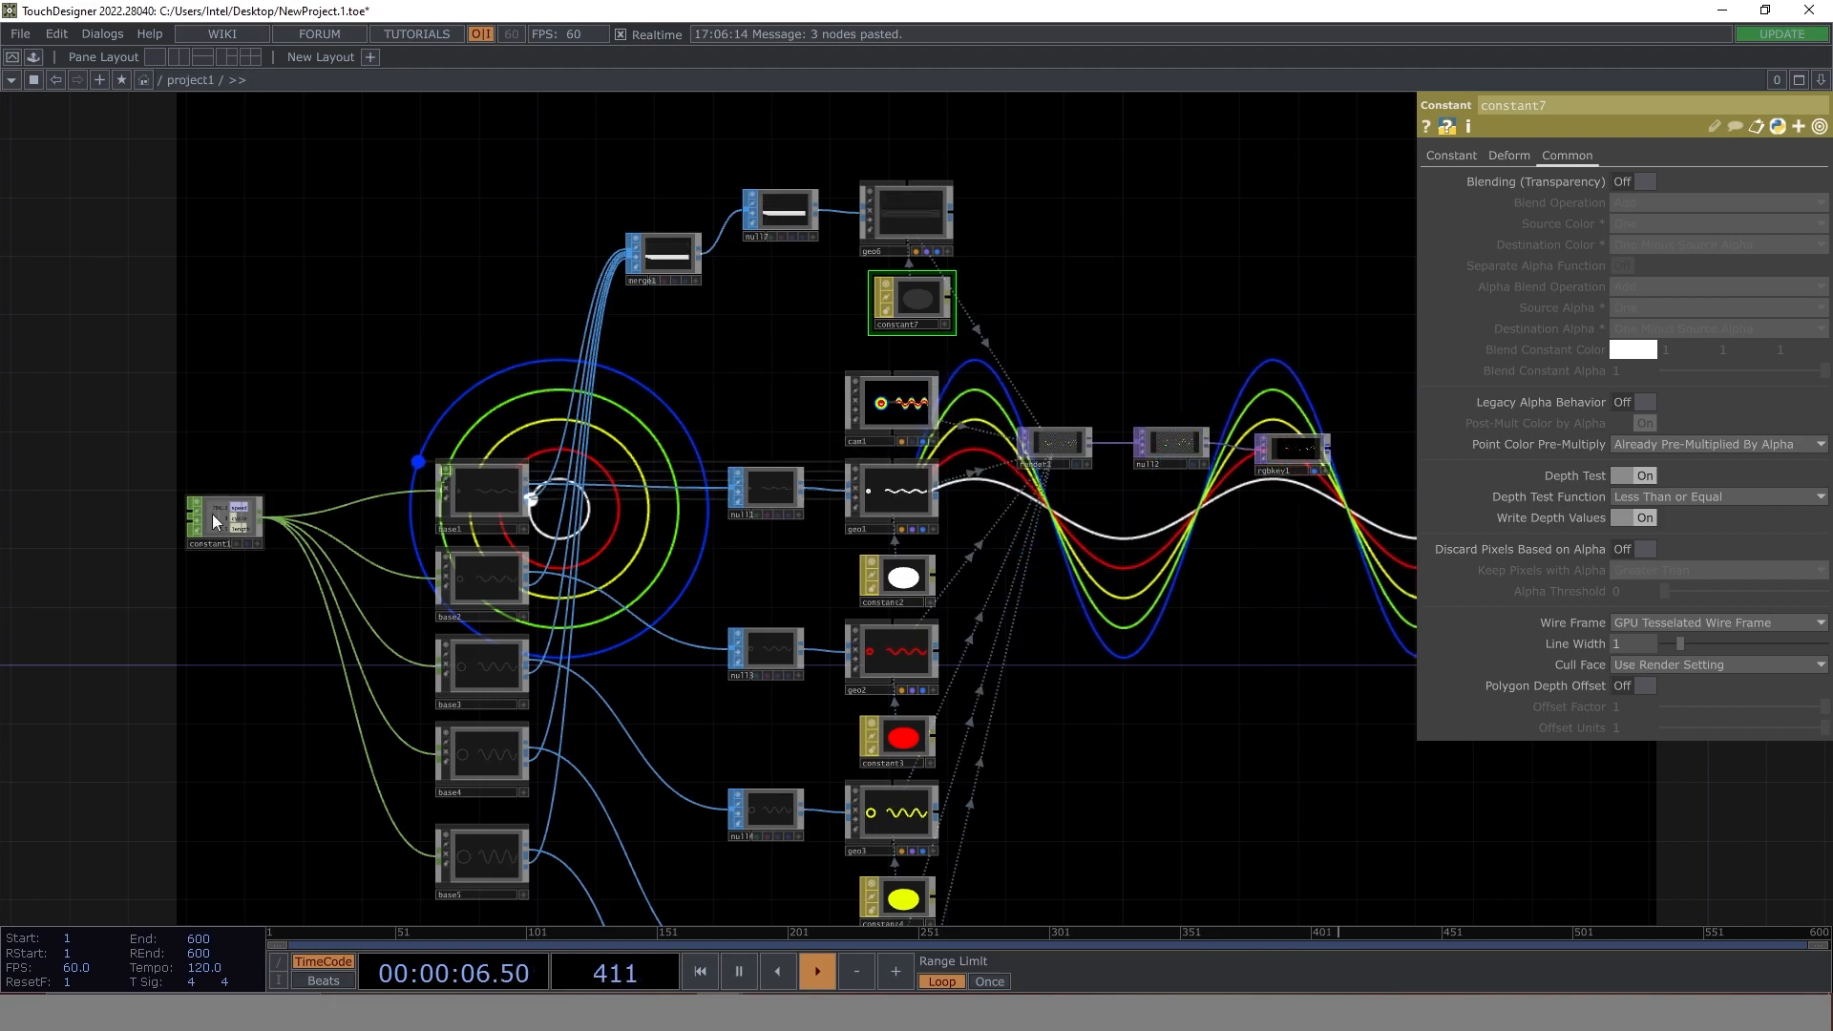
# - Change constant1's speed expression to absTime.seconds * .50
pyautogui.click(244, 534)
pyautogui.moveTo(1418, 548); pyautogui.dragTo(714, 252)
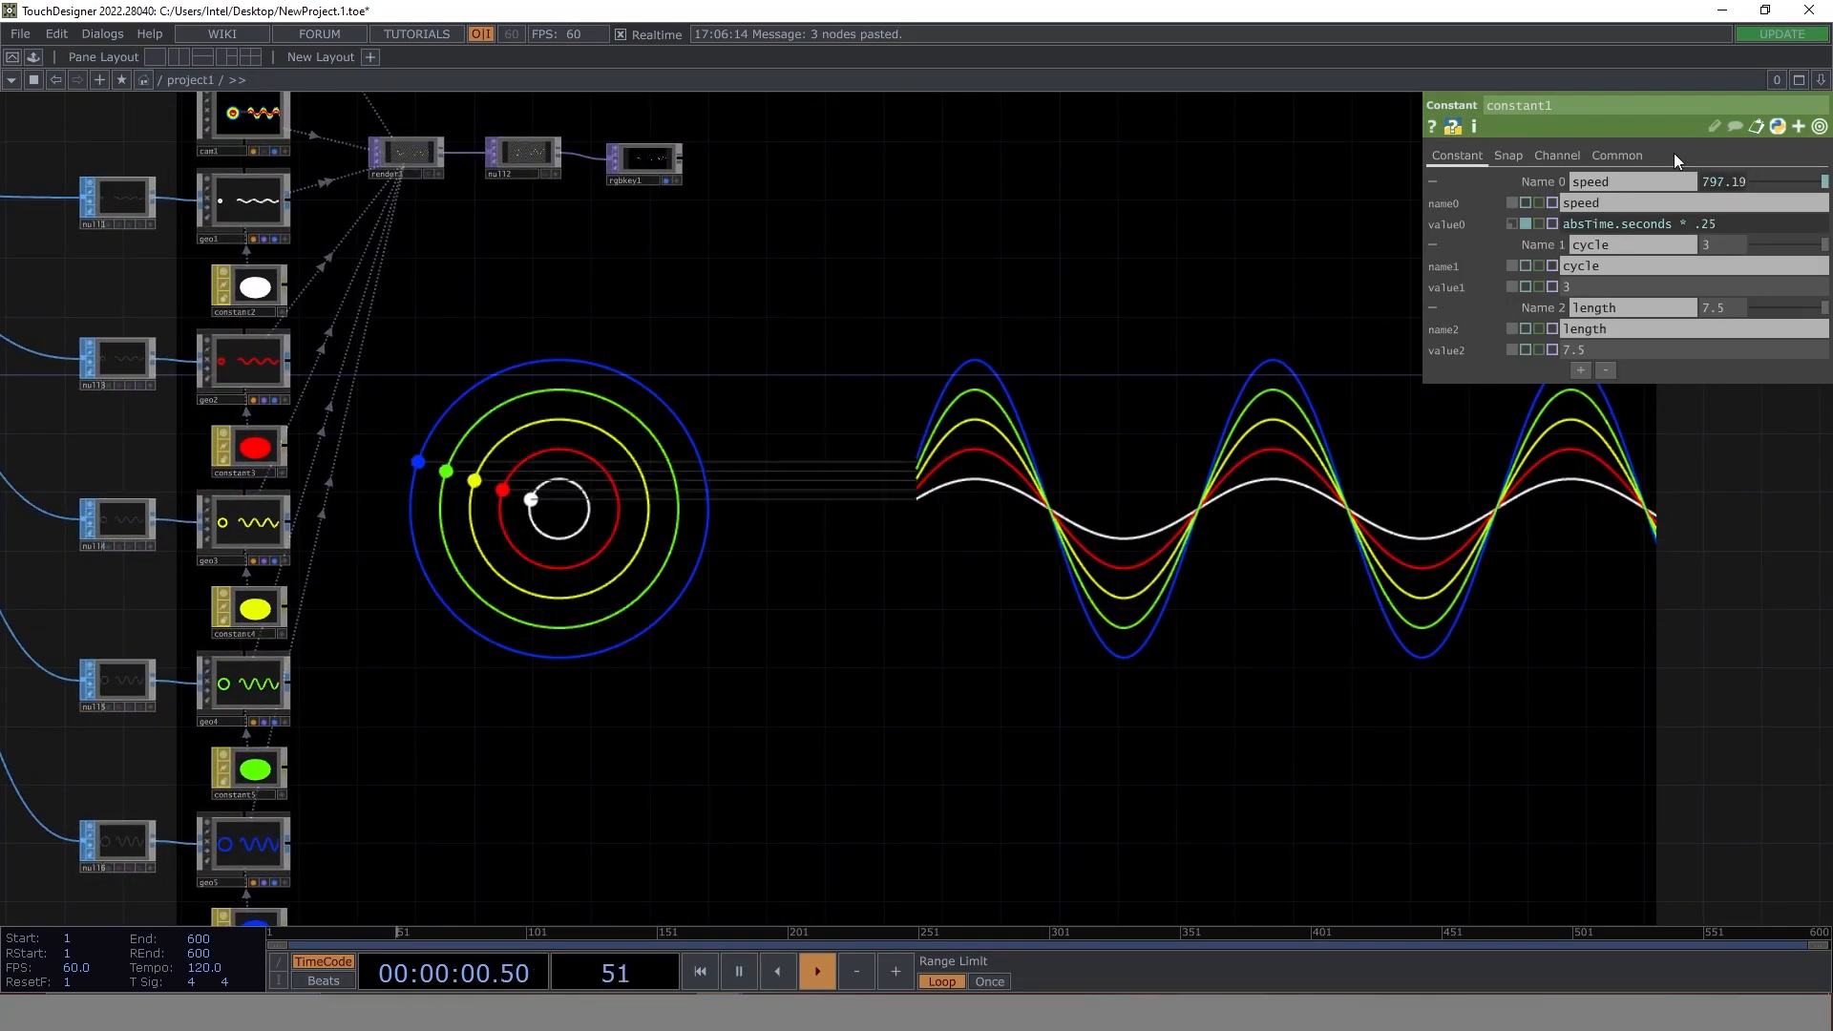
pyautogui.doubleClick(1712, 224)
pyautogui.write('50')
pyautogui.press('Return')
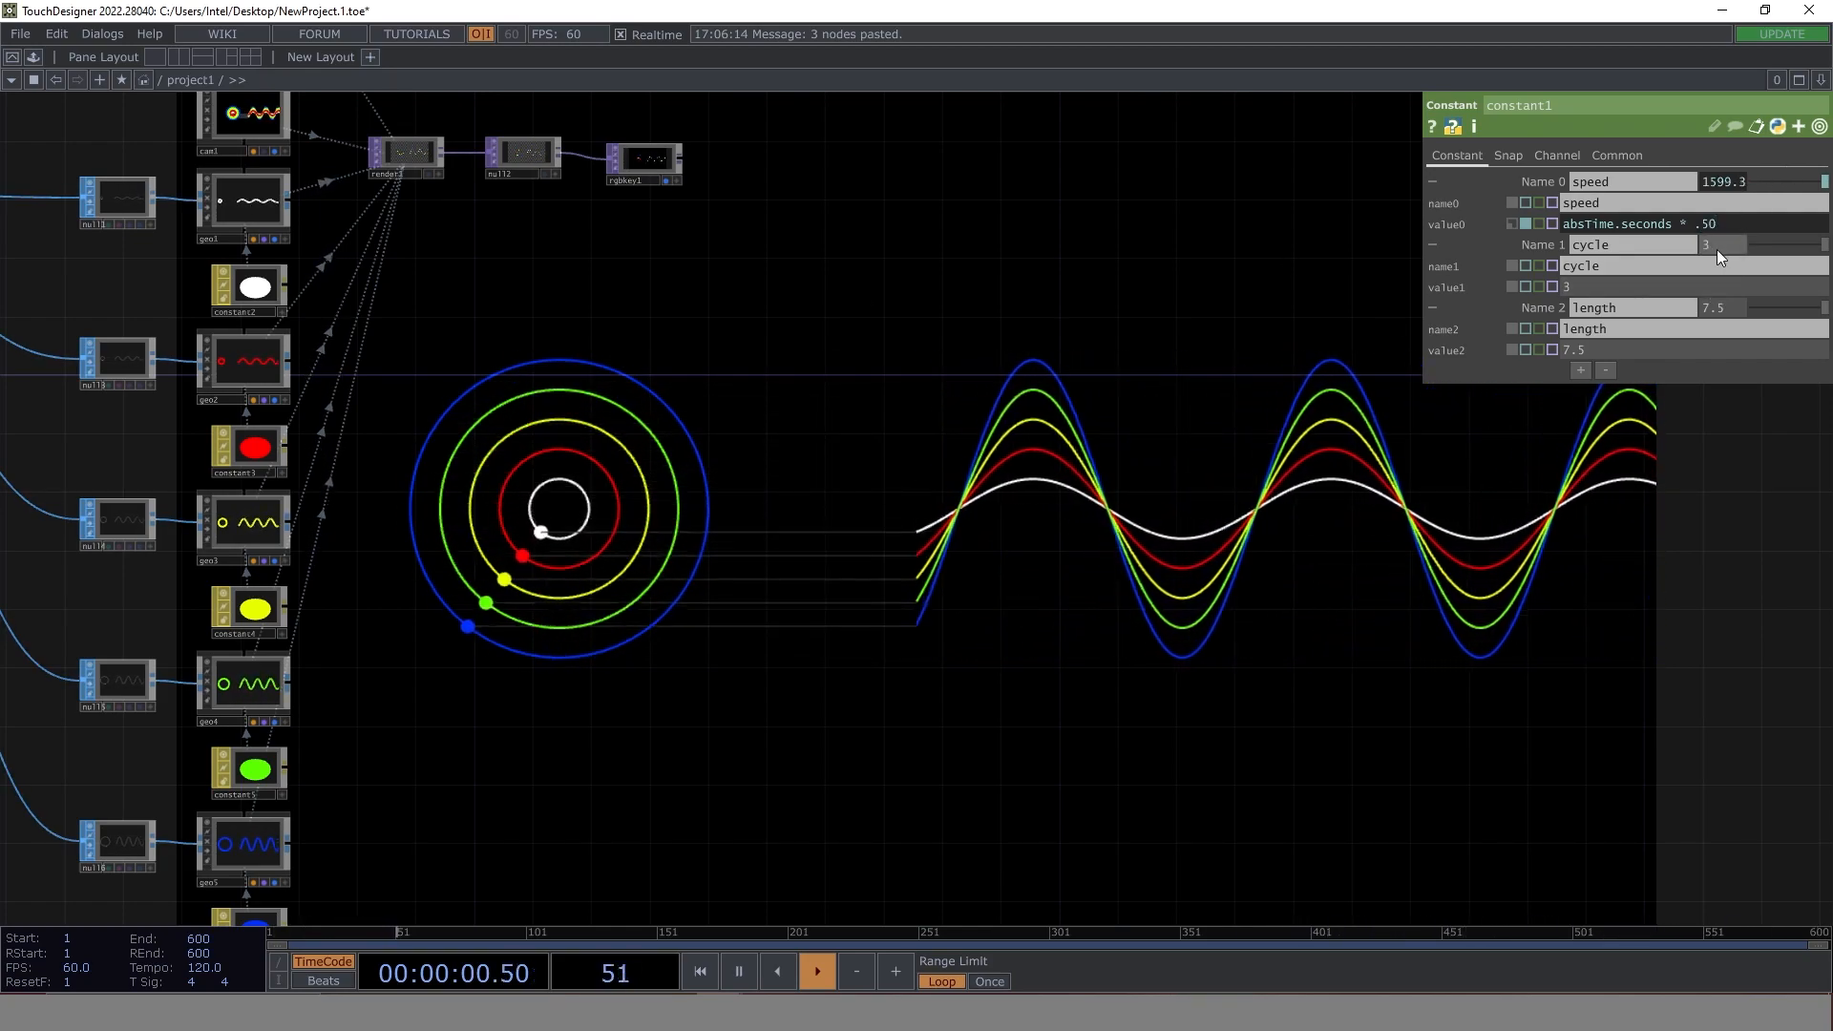
# - Test constant1 with cycle 6 and length 24.5, and finish with cycle 1 and length 7.5
pyautogui.moveTo(1722, 248); pyautogui.dragTo(1729, 209, button='middle')
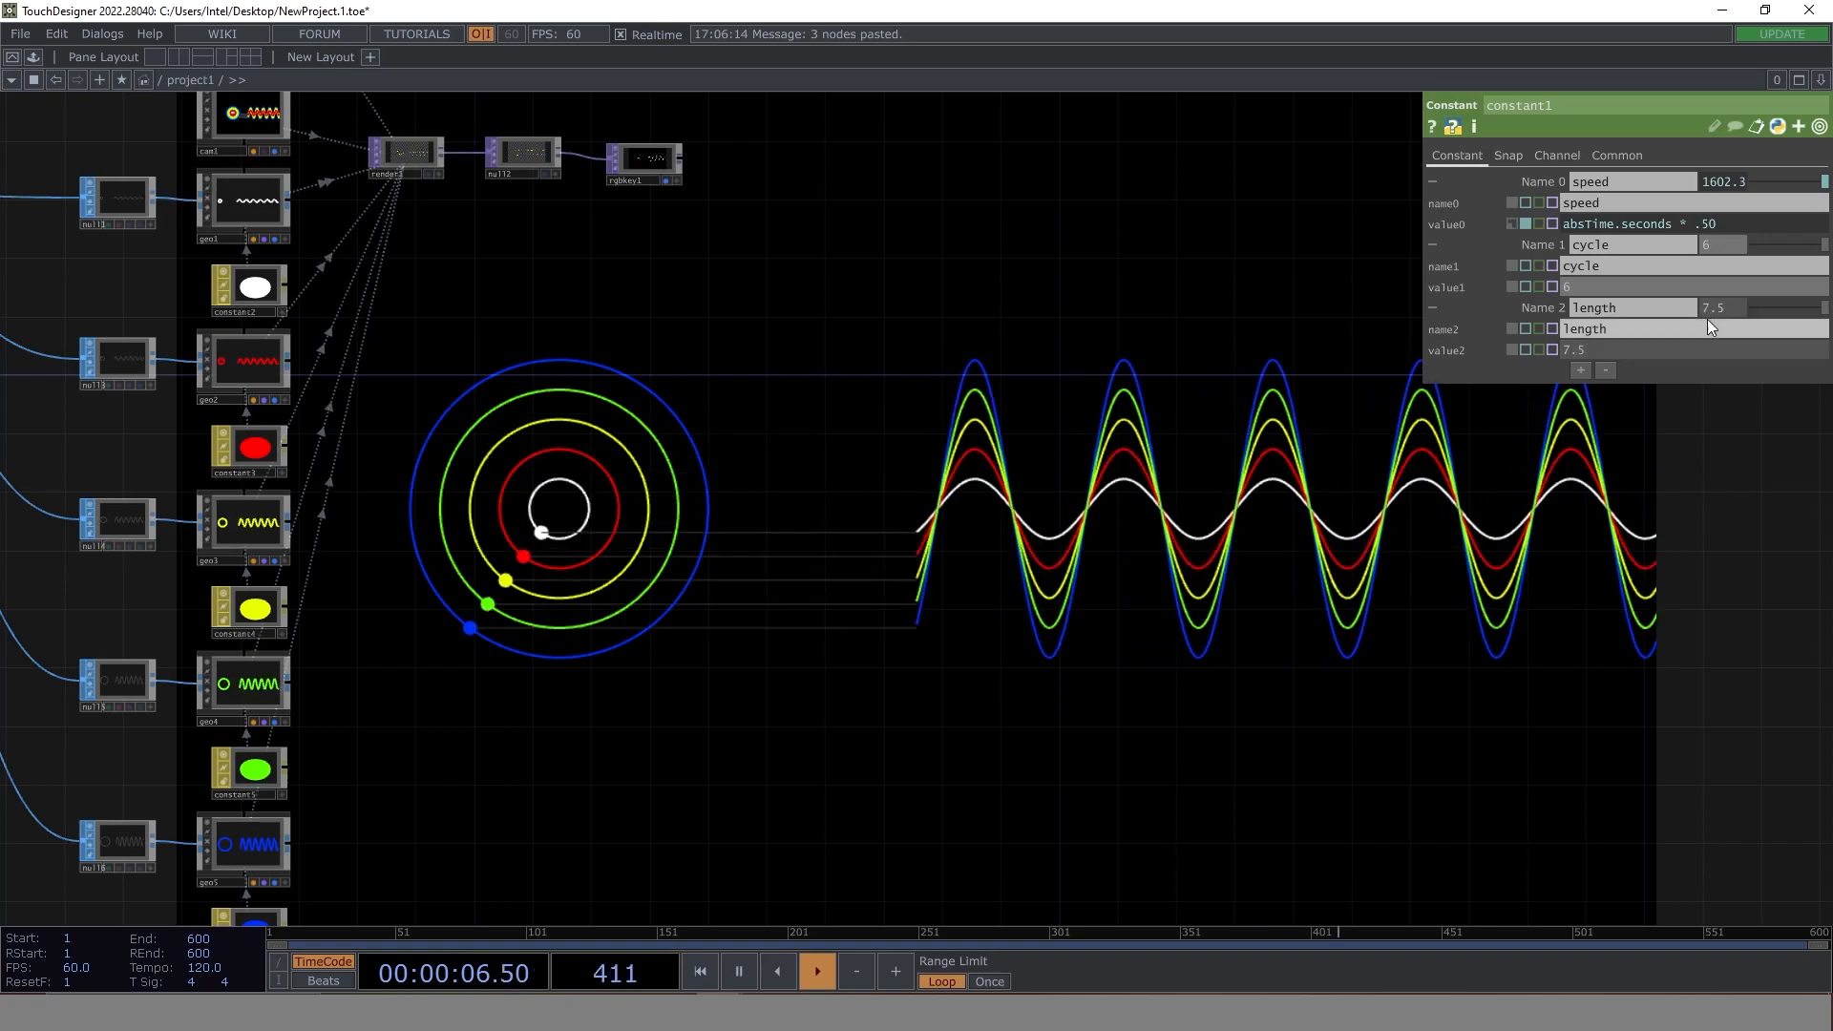
pyautogui.moveTo(1727, 311); pyautogui.dragTo(1736, 271, button='middle')
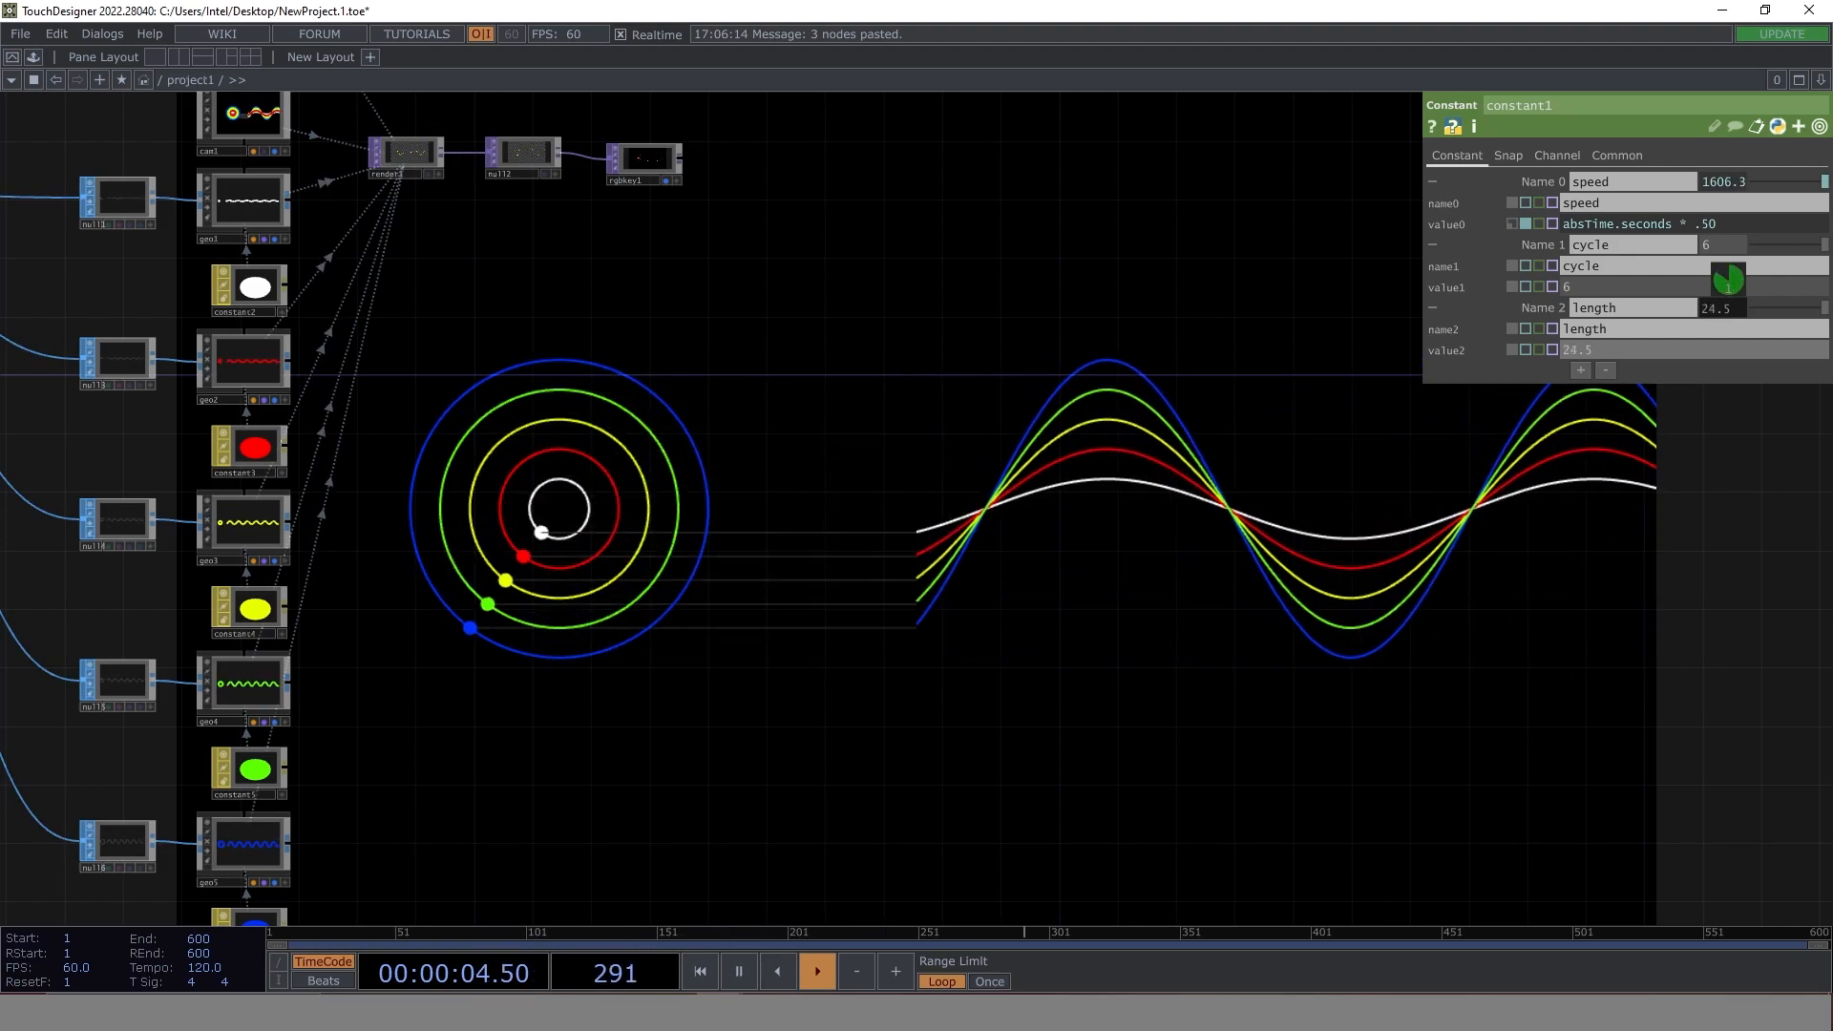
pyautogui.moveTo(1736, 272); pyautogui.dragTo(1713, 229, button='middle')
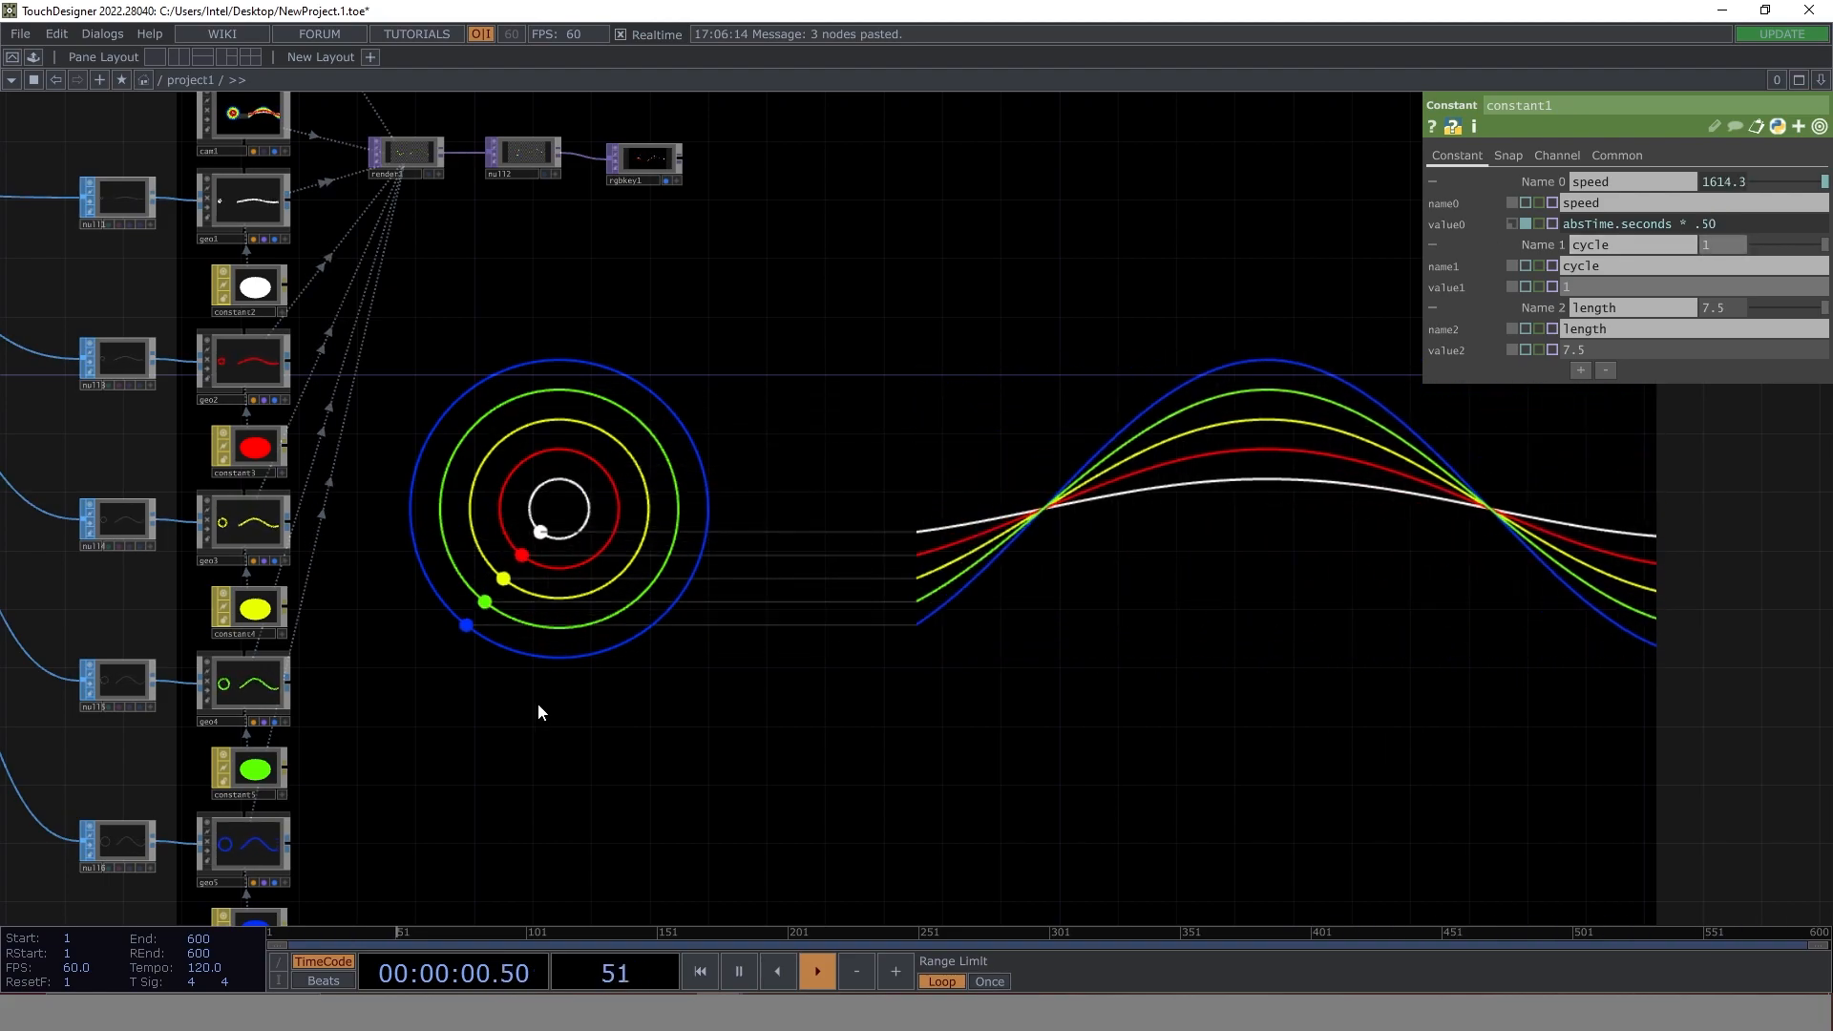
# - Paste a copy of the base component below base5 with constant1 connected to its input
pyautogui.scroll(-2, 537, 703)
pyautogui.moveTo(97, 629); pyautogui.dragTo(374, 450)
pyautogui.scroll(3, 326, 489)
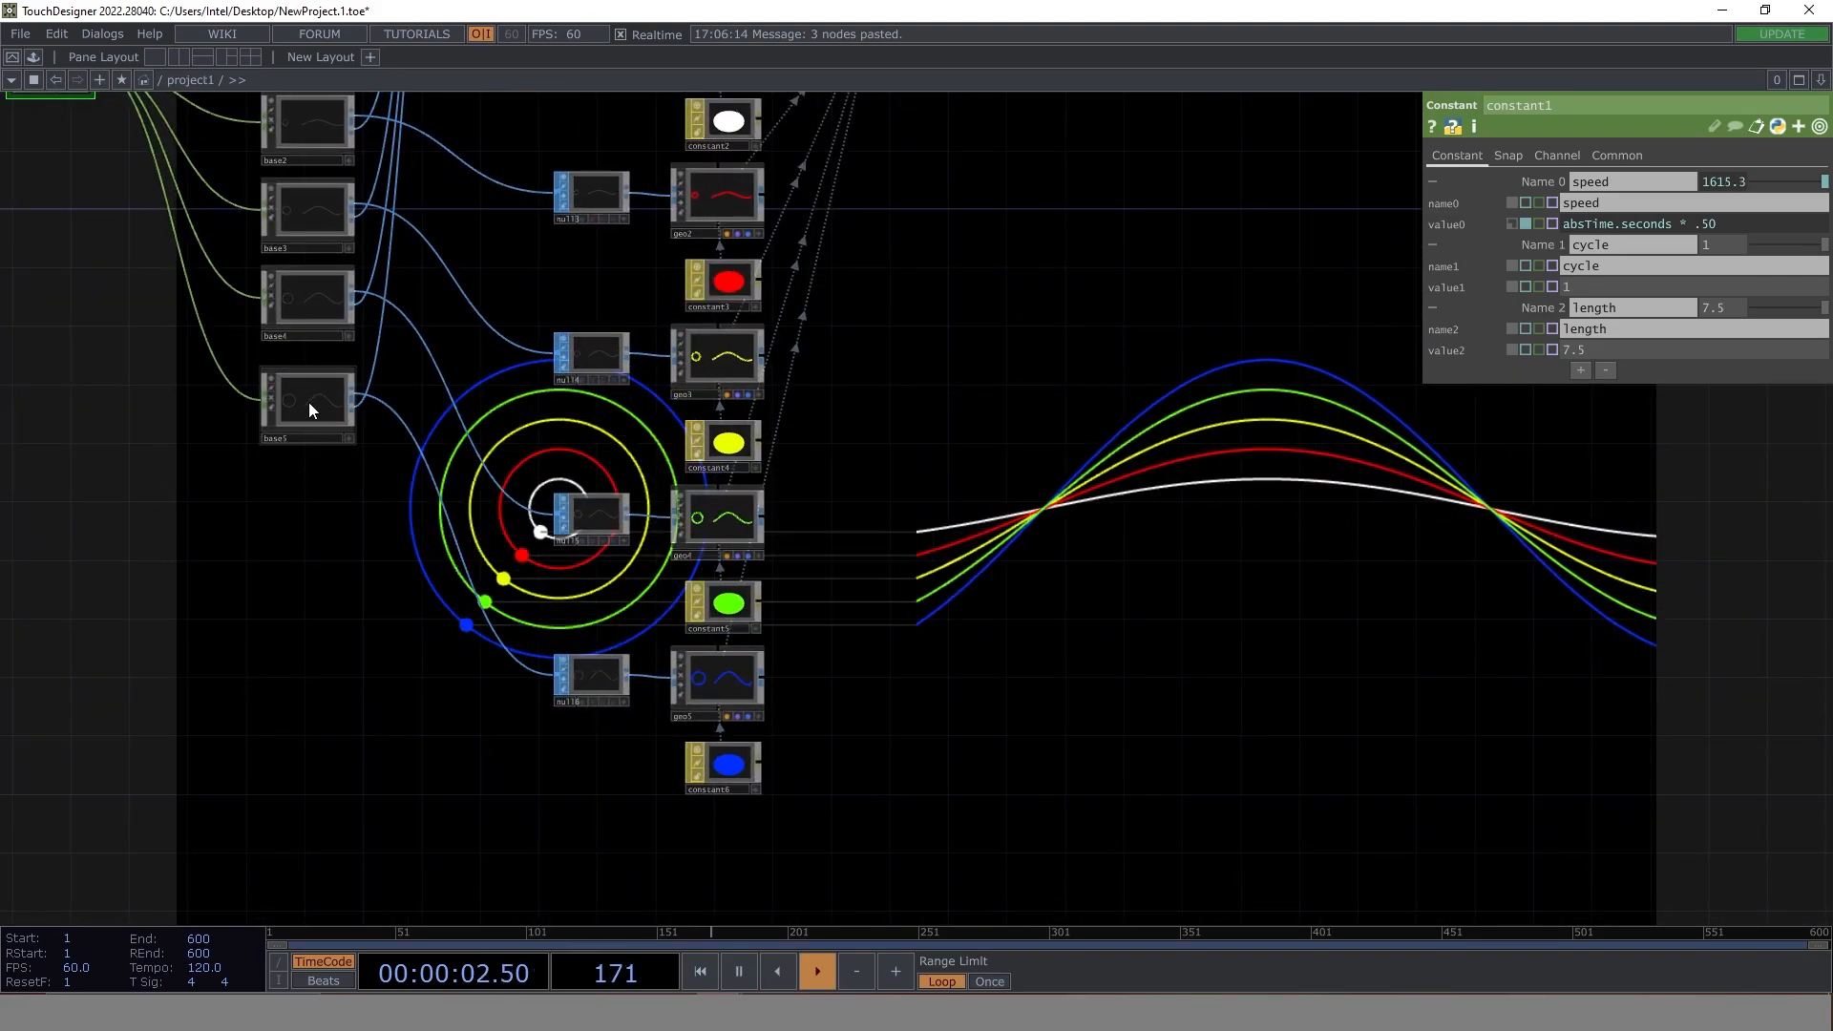
pyautogui.click(307, 402)
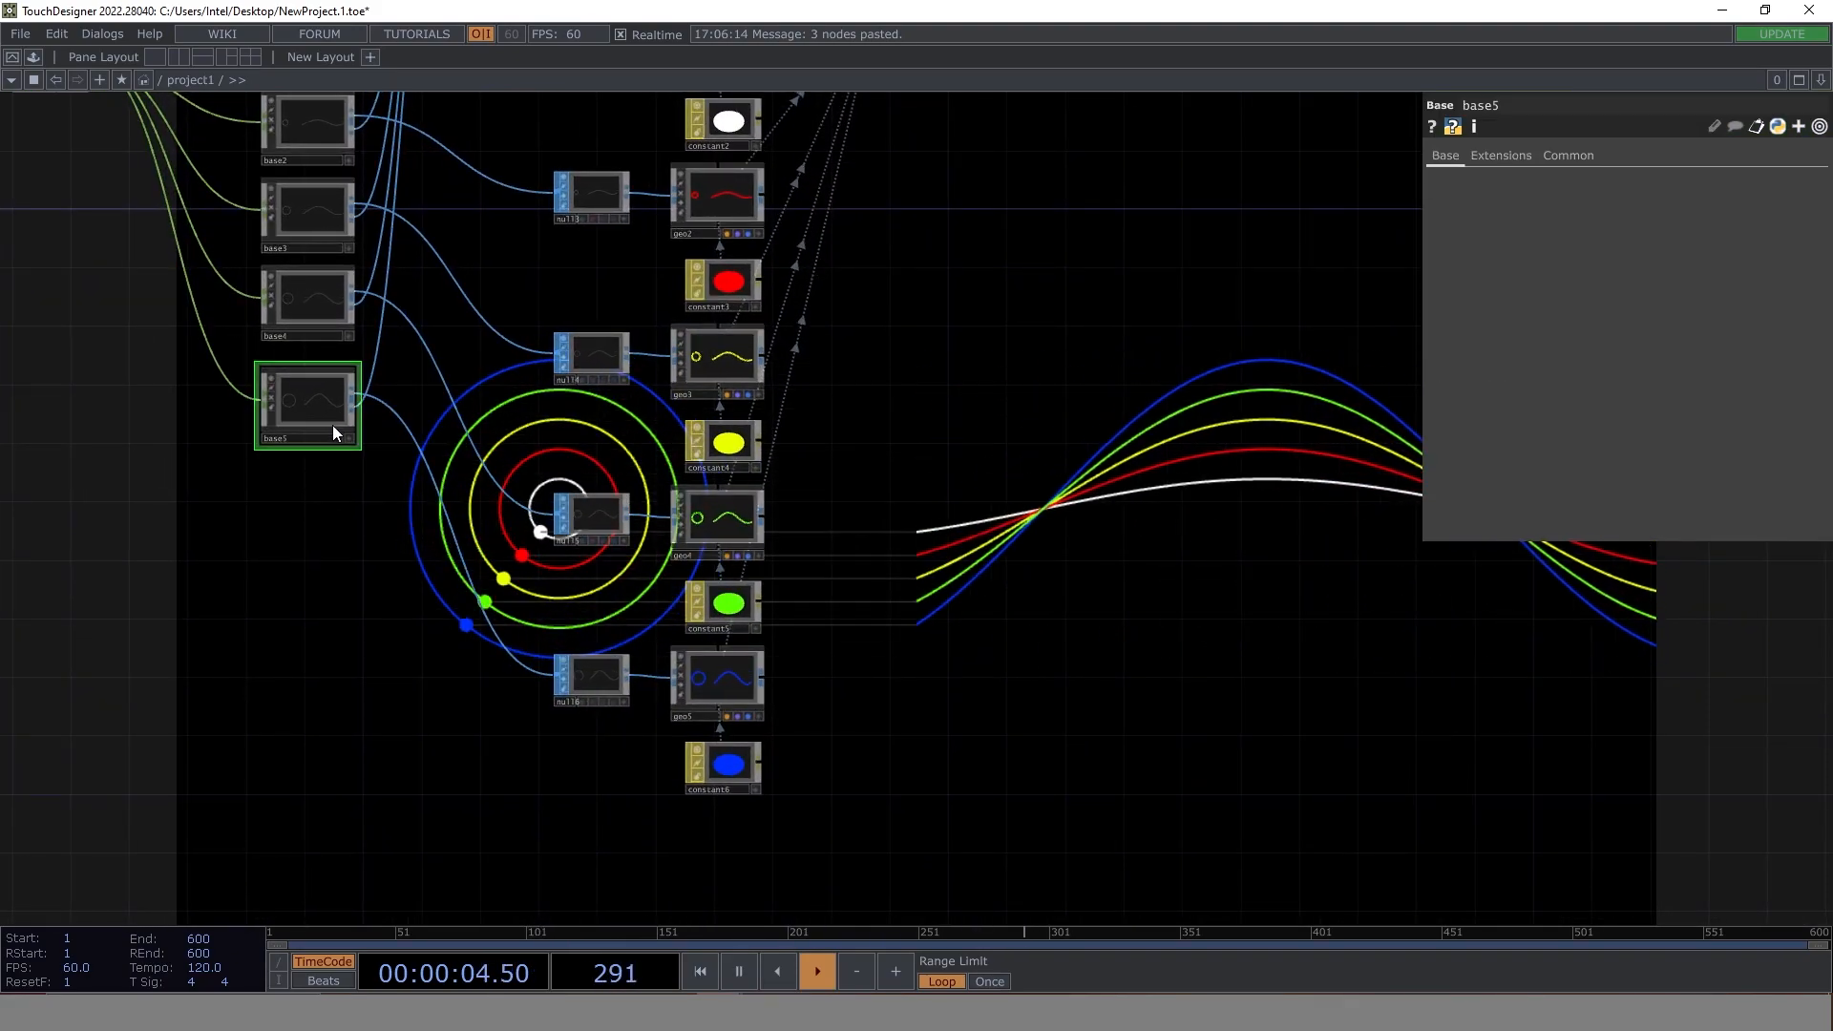
pyautogui.hotkey('ctrl', 'v')
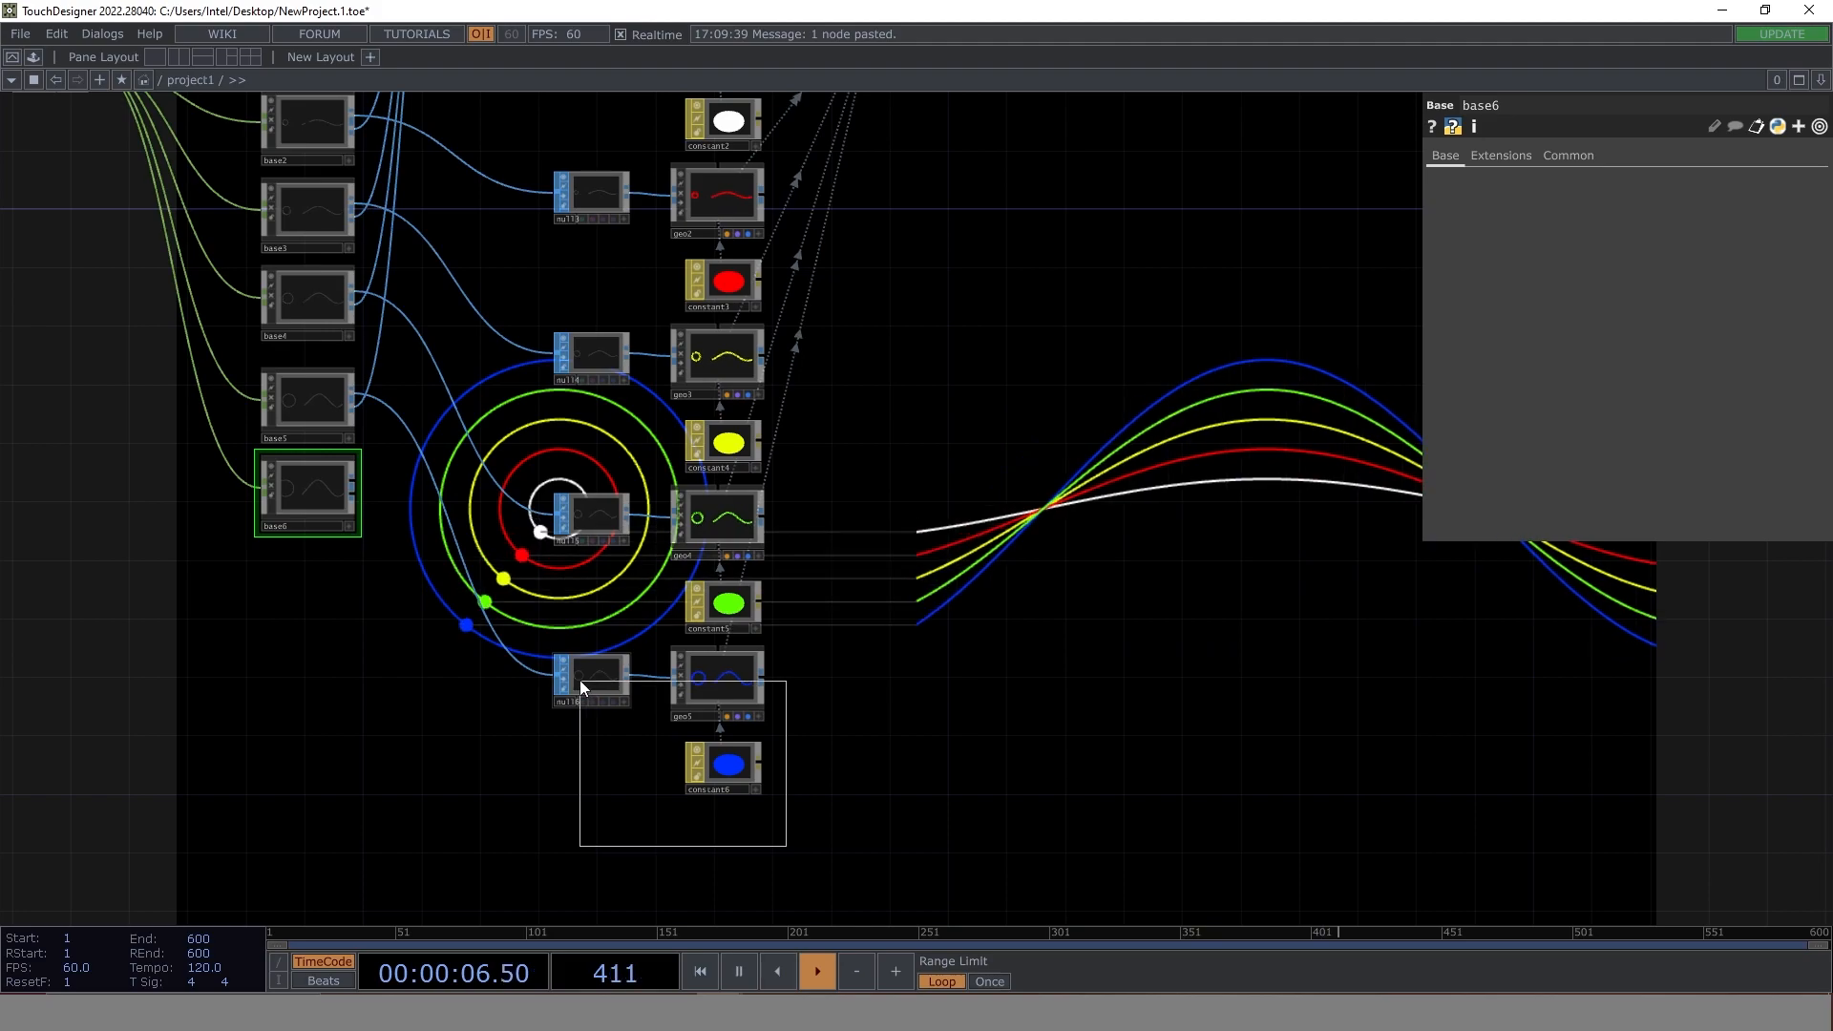
# - Duplicate geo5 with its null and constant6 below the originals, and wire base6's first output into the new null
pyautogui.moveTo(580, 680); pyautogui.dragTo(582, 678, button='right')
pyautogui.hotkey('ctrl', 'c')
pyautogui.hotkey('ctrl', 'v')
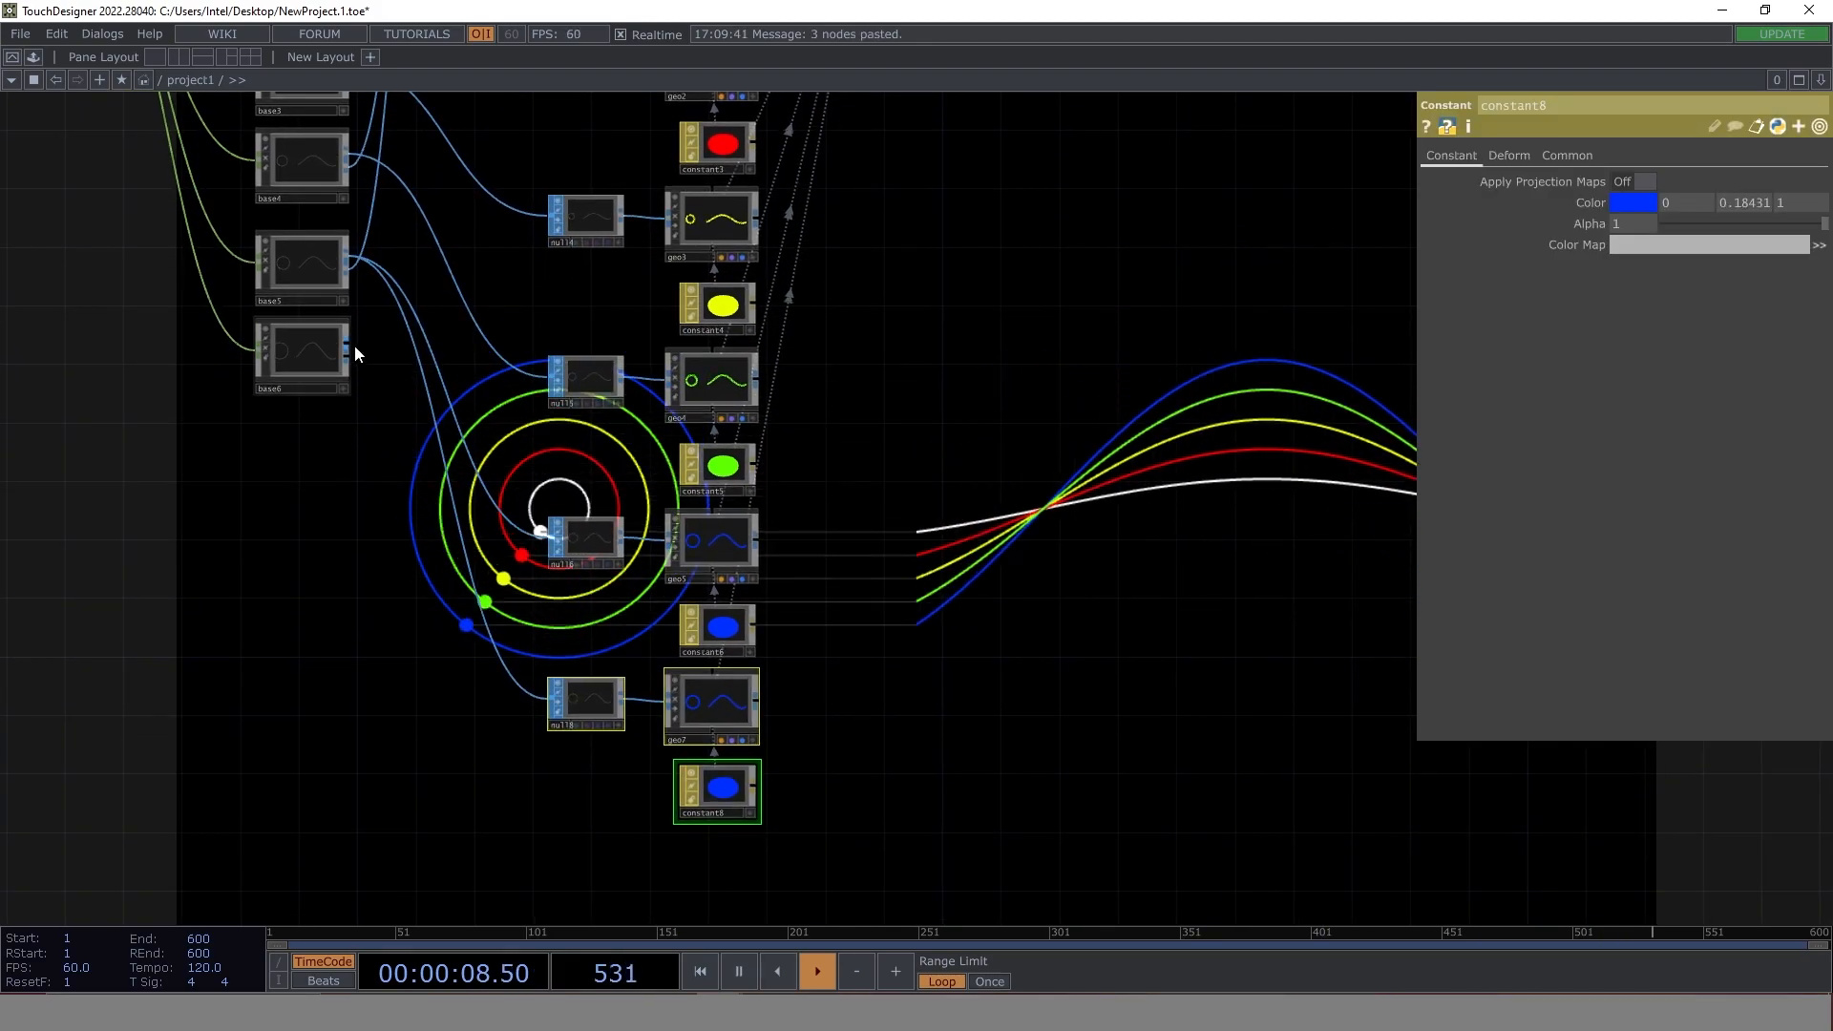
pyautogui.moveTo(495, 681); pyautogui.dragTo(549, 698)
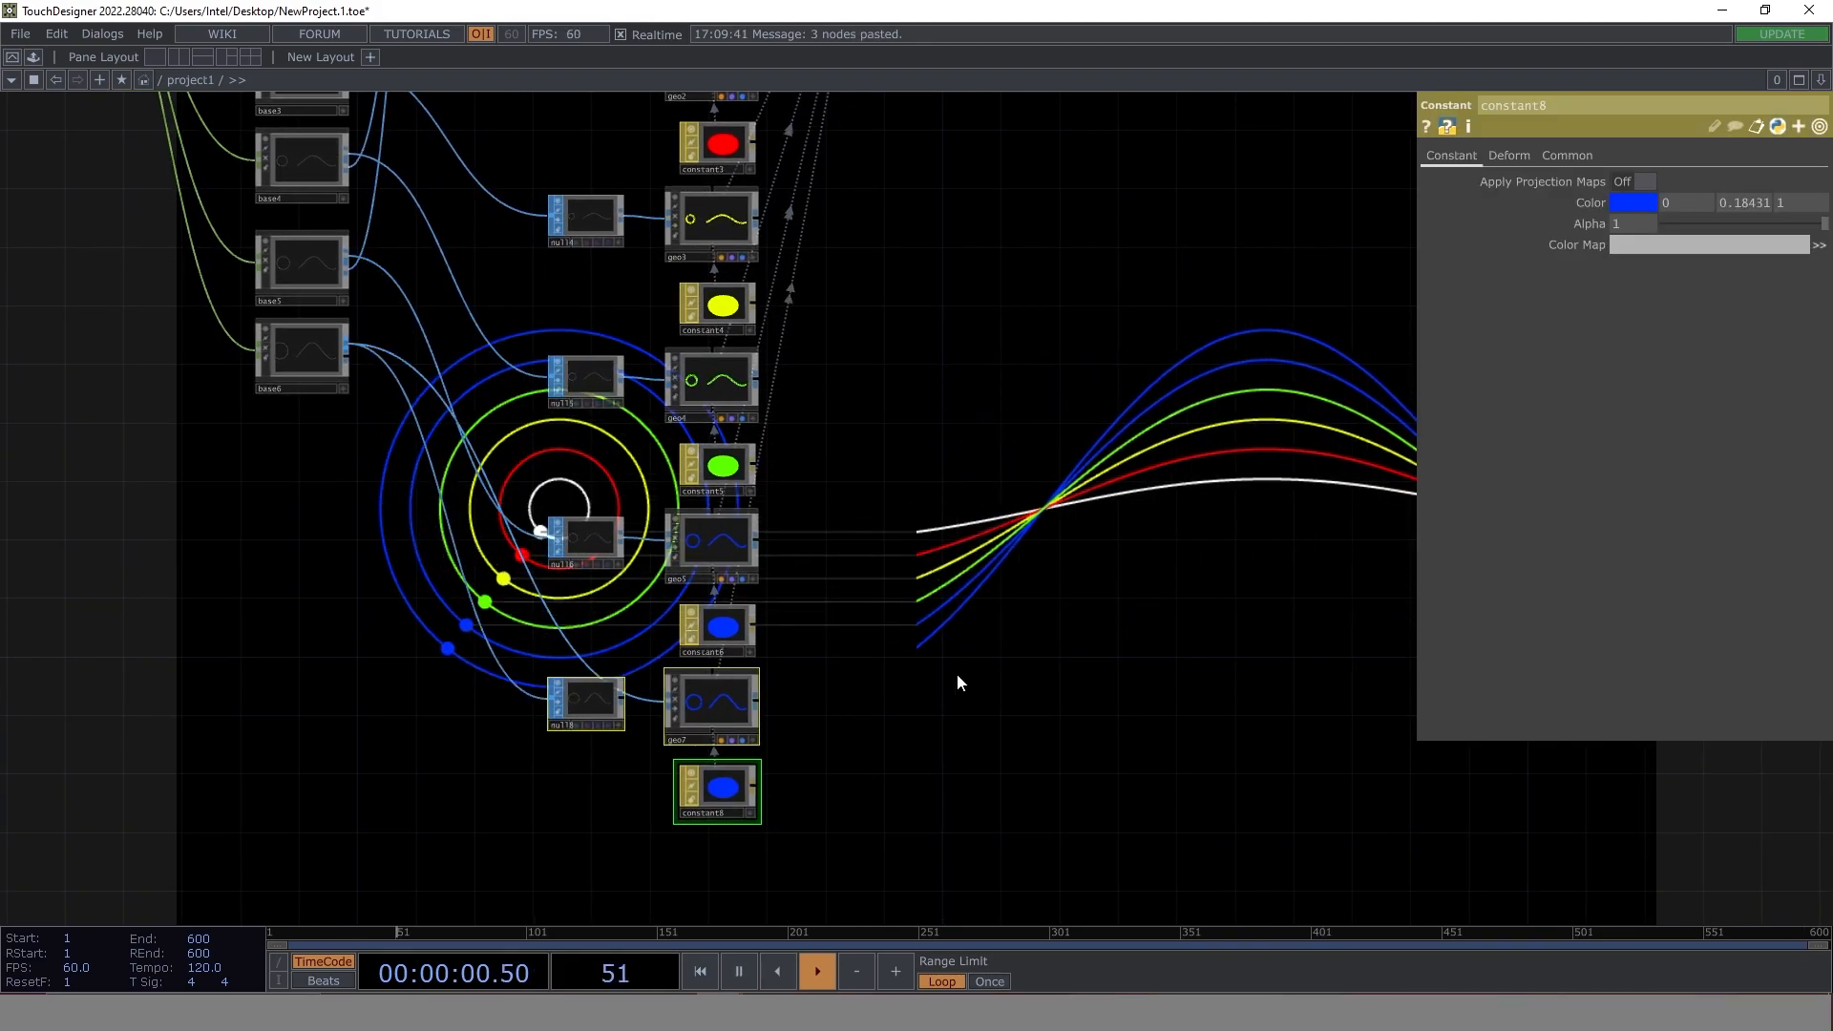
# - Set the colour of the constant8 material to magenta (0.90, 0, 1)
pyautogui.moveTo(955, 674); pyautogui.dragTo(926, 673)
pyautogui.click(675, 781)
pyautogui.click(1634, 202)
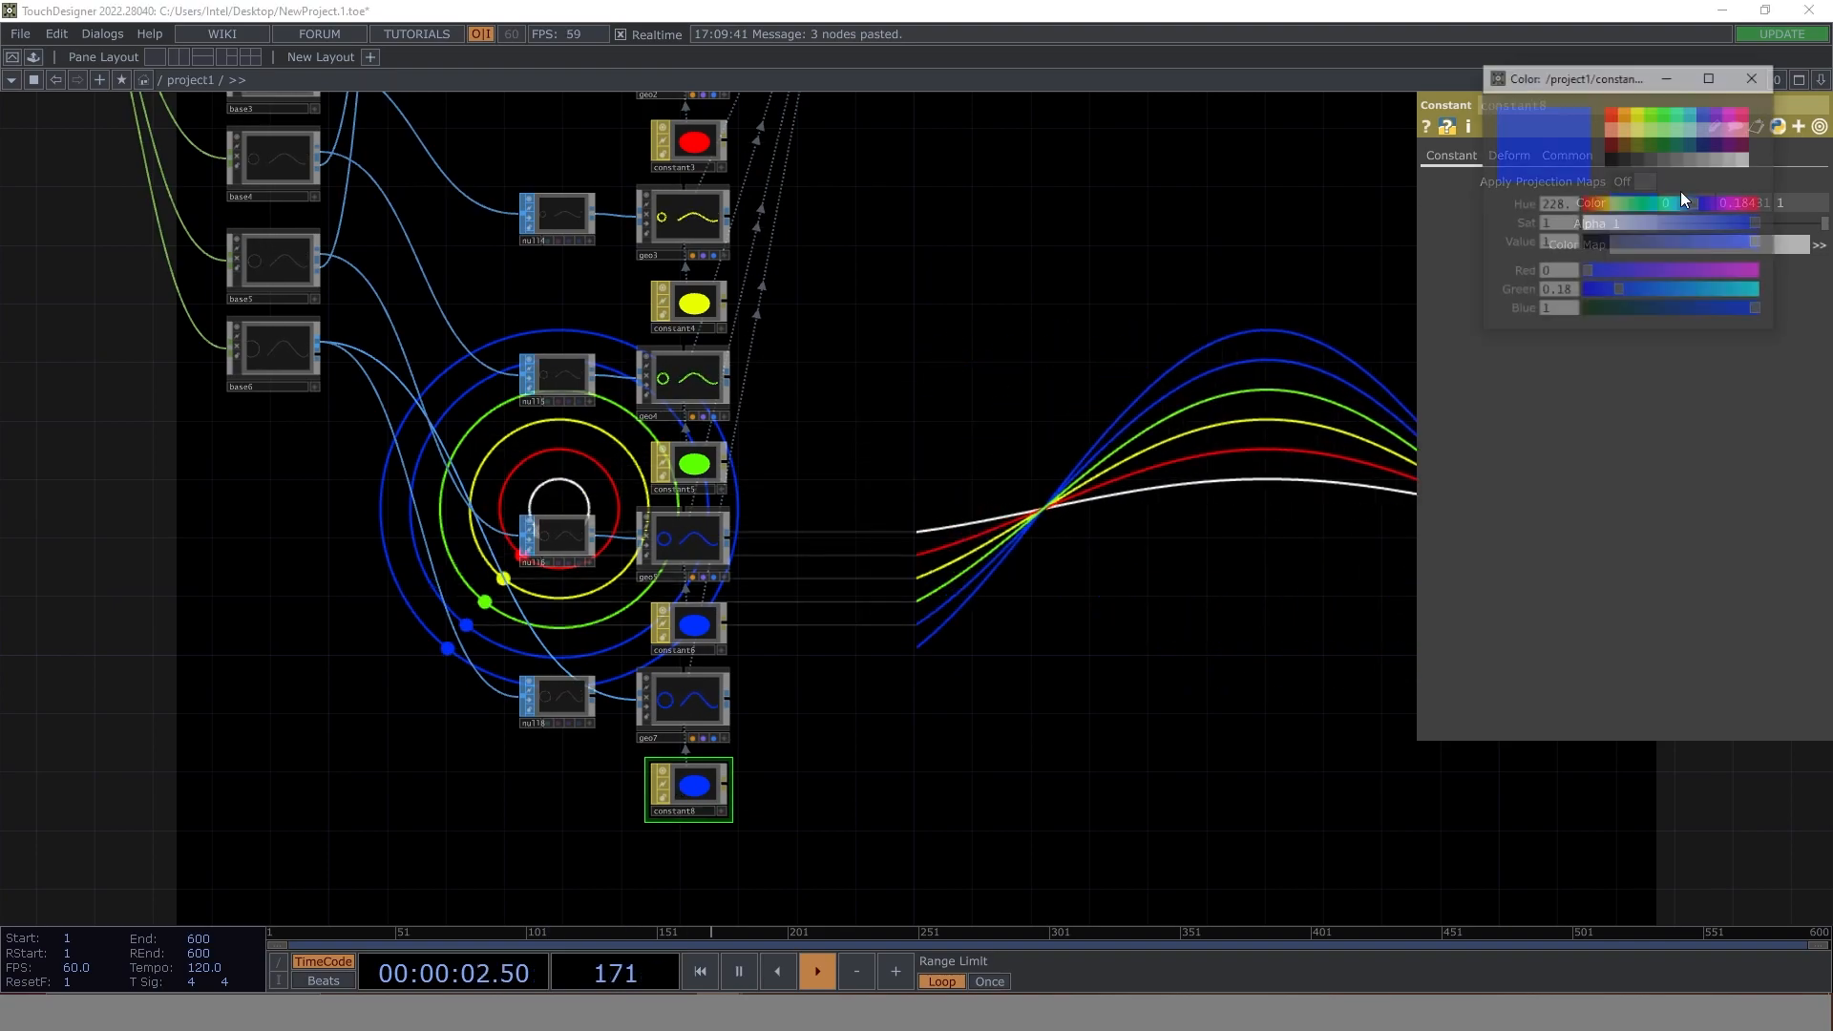
pyautogui.click(1732, 111)
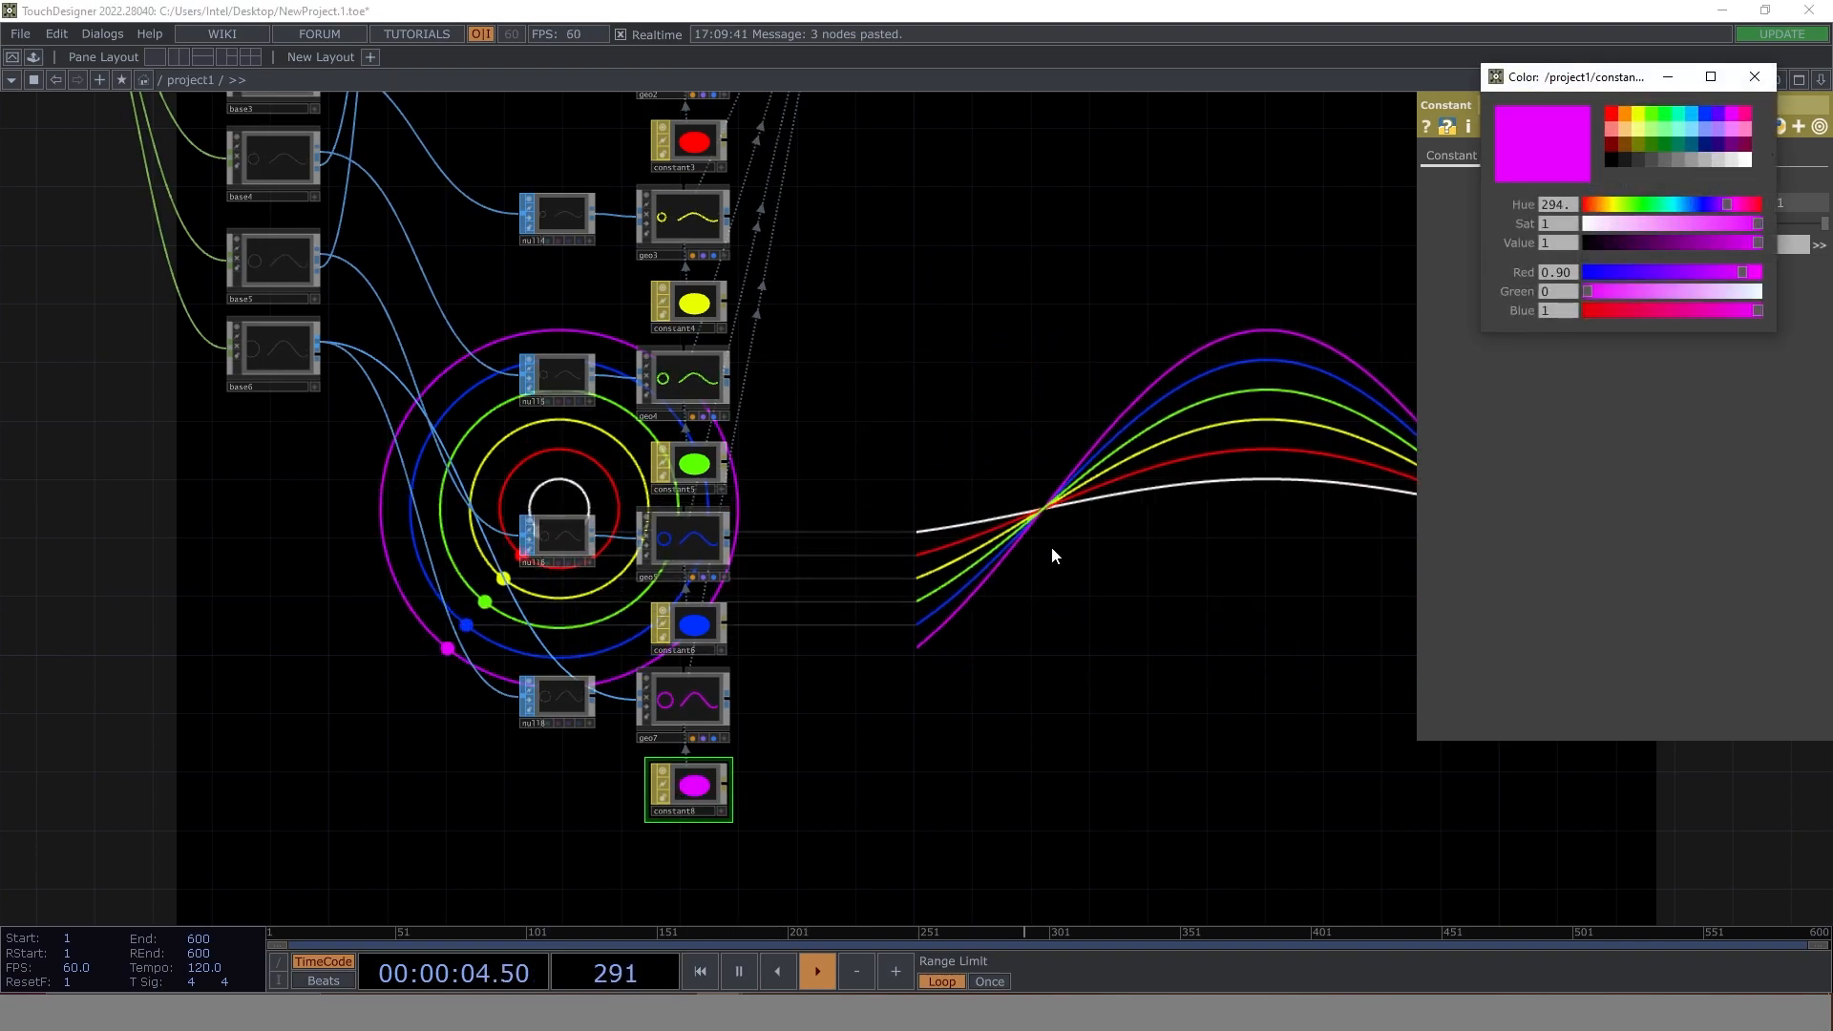
# - Wire base6's second output into merge1 and close the constant8 colour picker
pyautogui.scroll(-3, 904, 295)
pyautogui.moveTo(828, 516); pyautogui.dragTo(767, 561)
pyautogui.scroll(3, 592, 403)
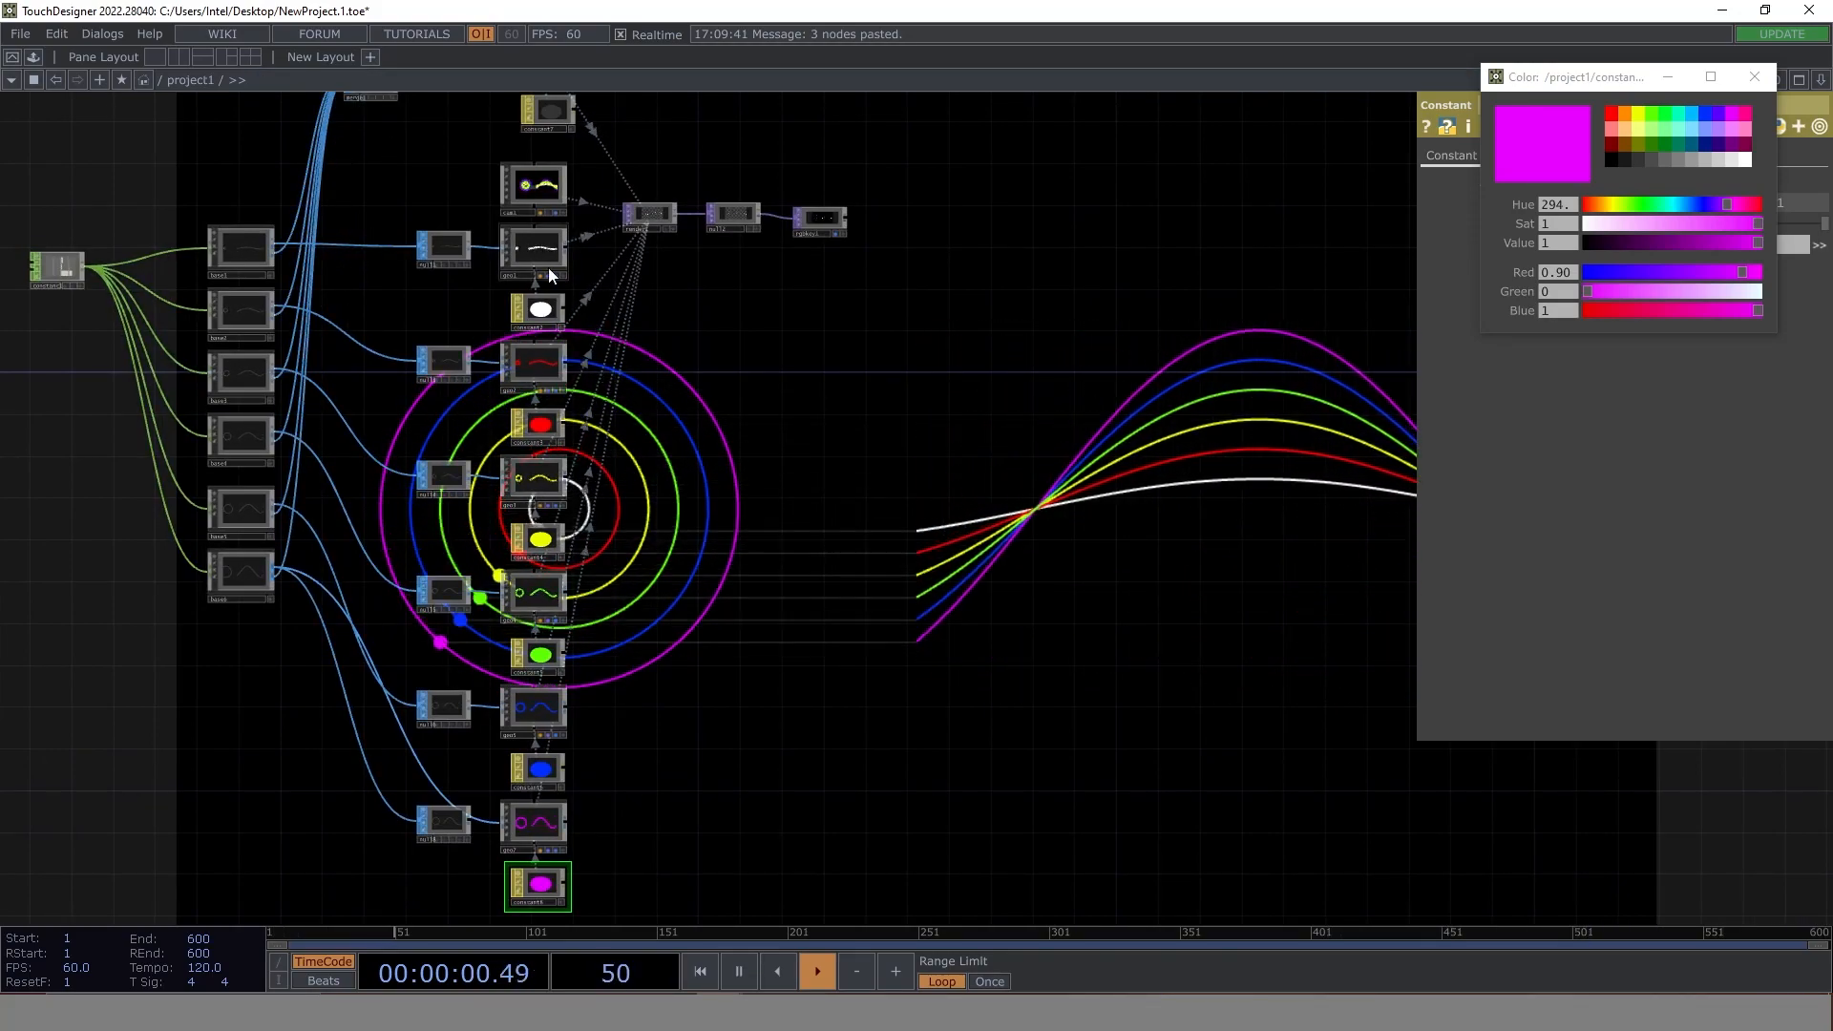
pyautogui.moveTo(953, 749); pyautogui.dragTo(439, 579)
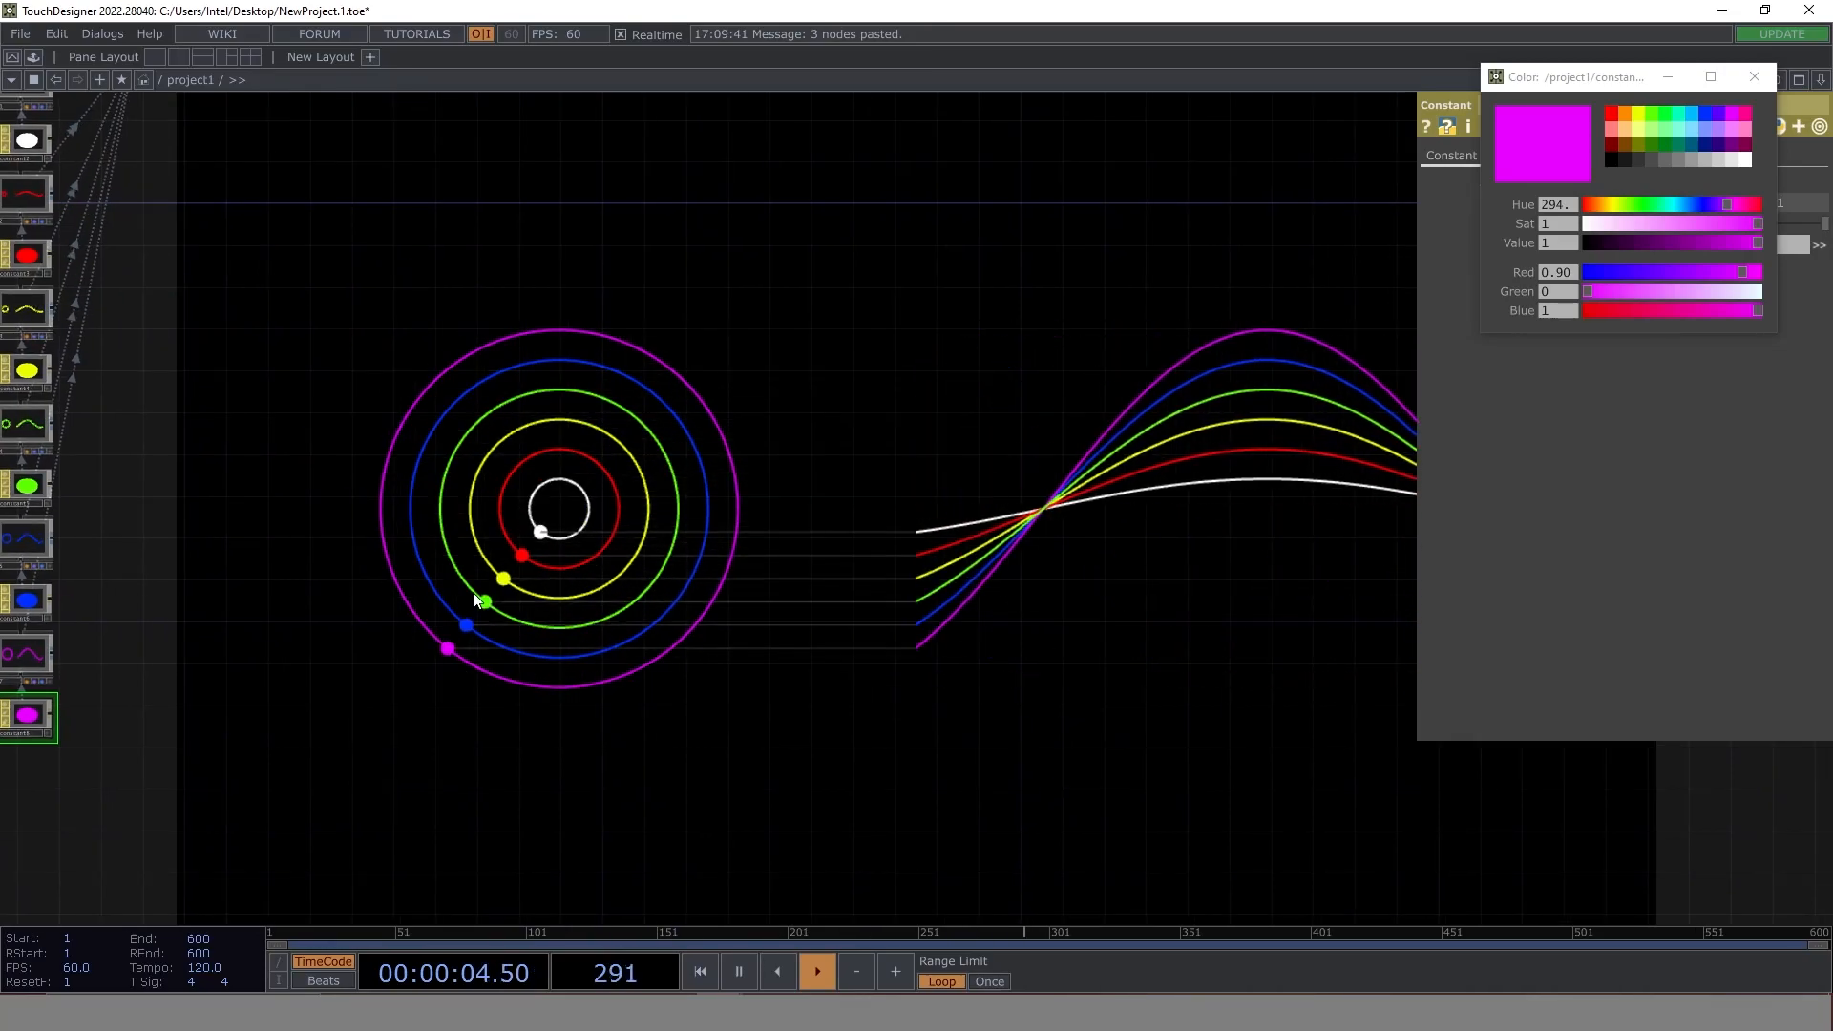
pyautogui.scroll(-3, 523, 539)
pyautogui.click(1756, 76)
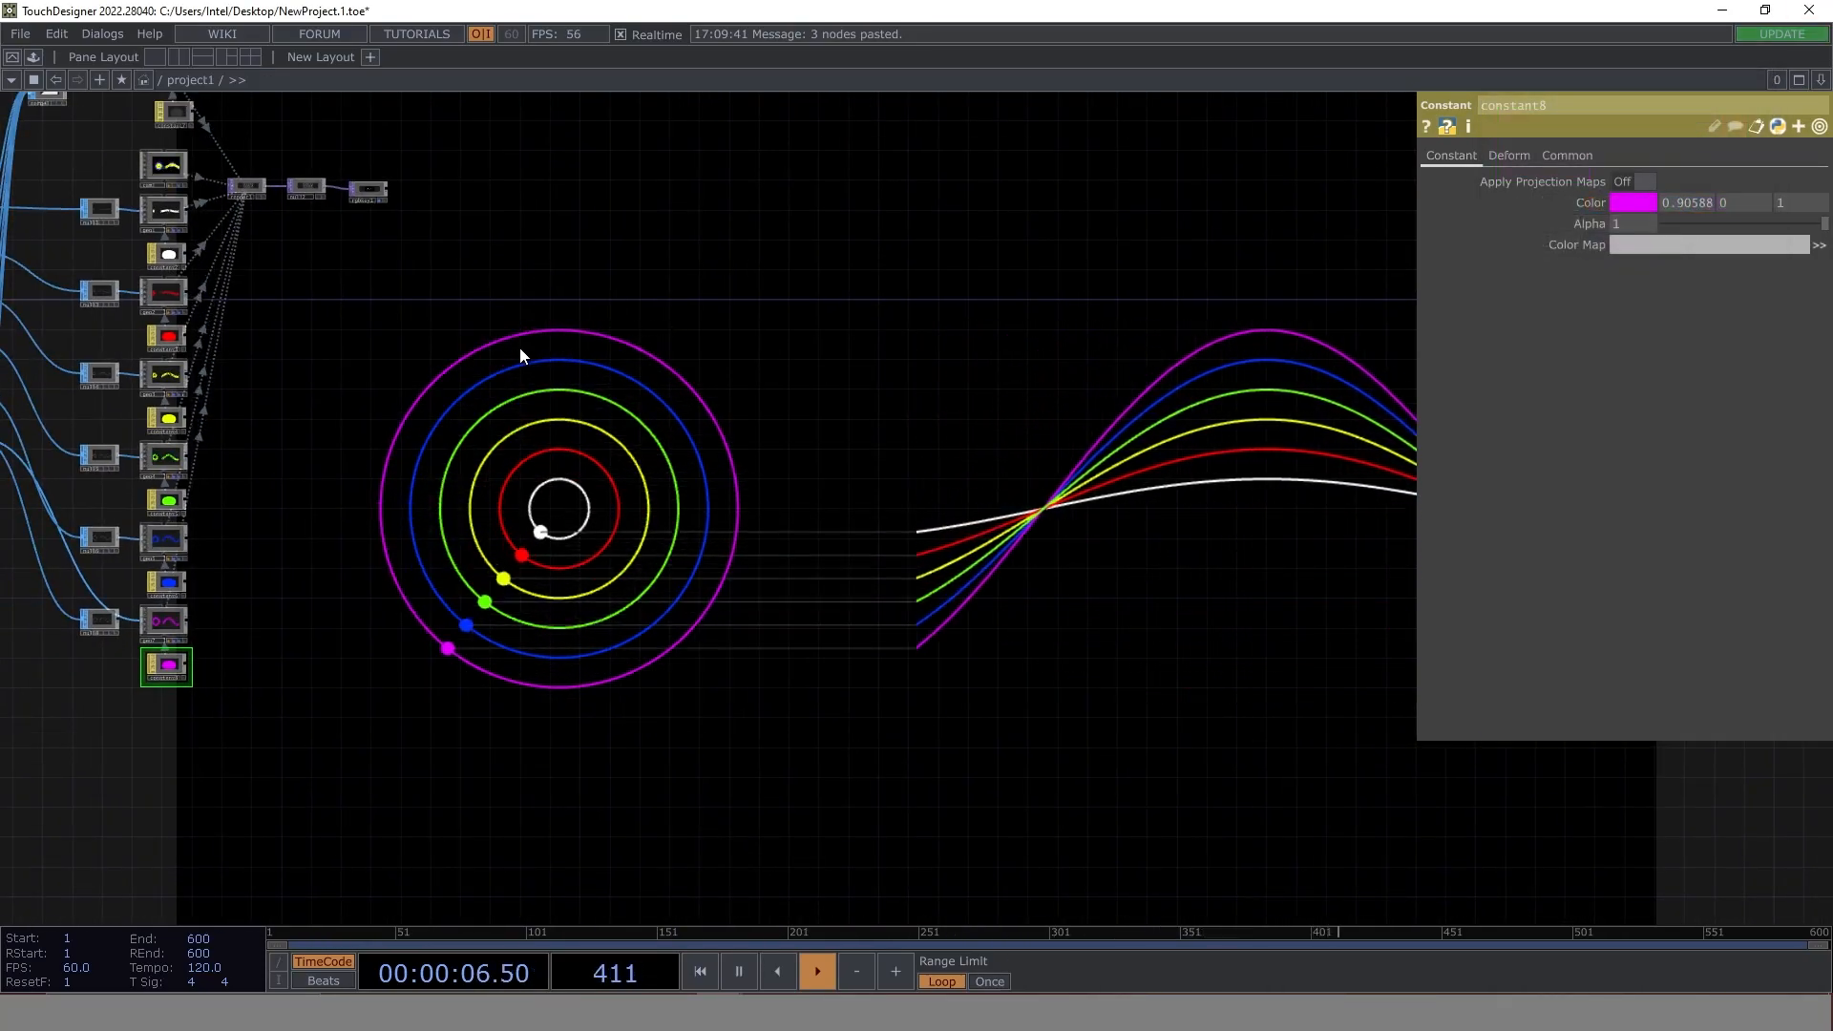
# - Select the constant1 operator and set its speed expression to absTime.seconds * .1
pyautogui.moveTo(519, 349); pyautogui.dragTo(1113, 494)
pyautogui.click(425, 369)
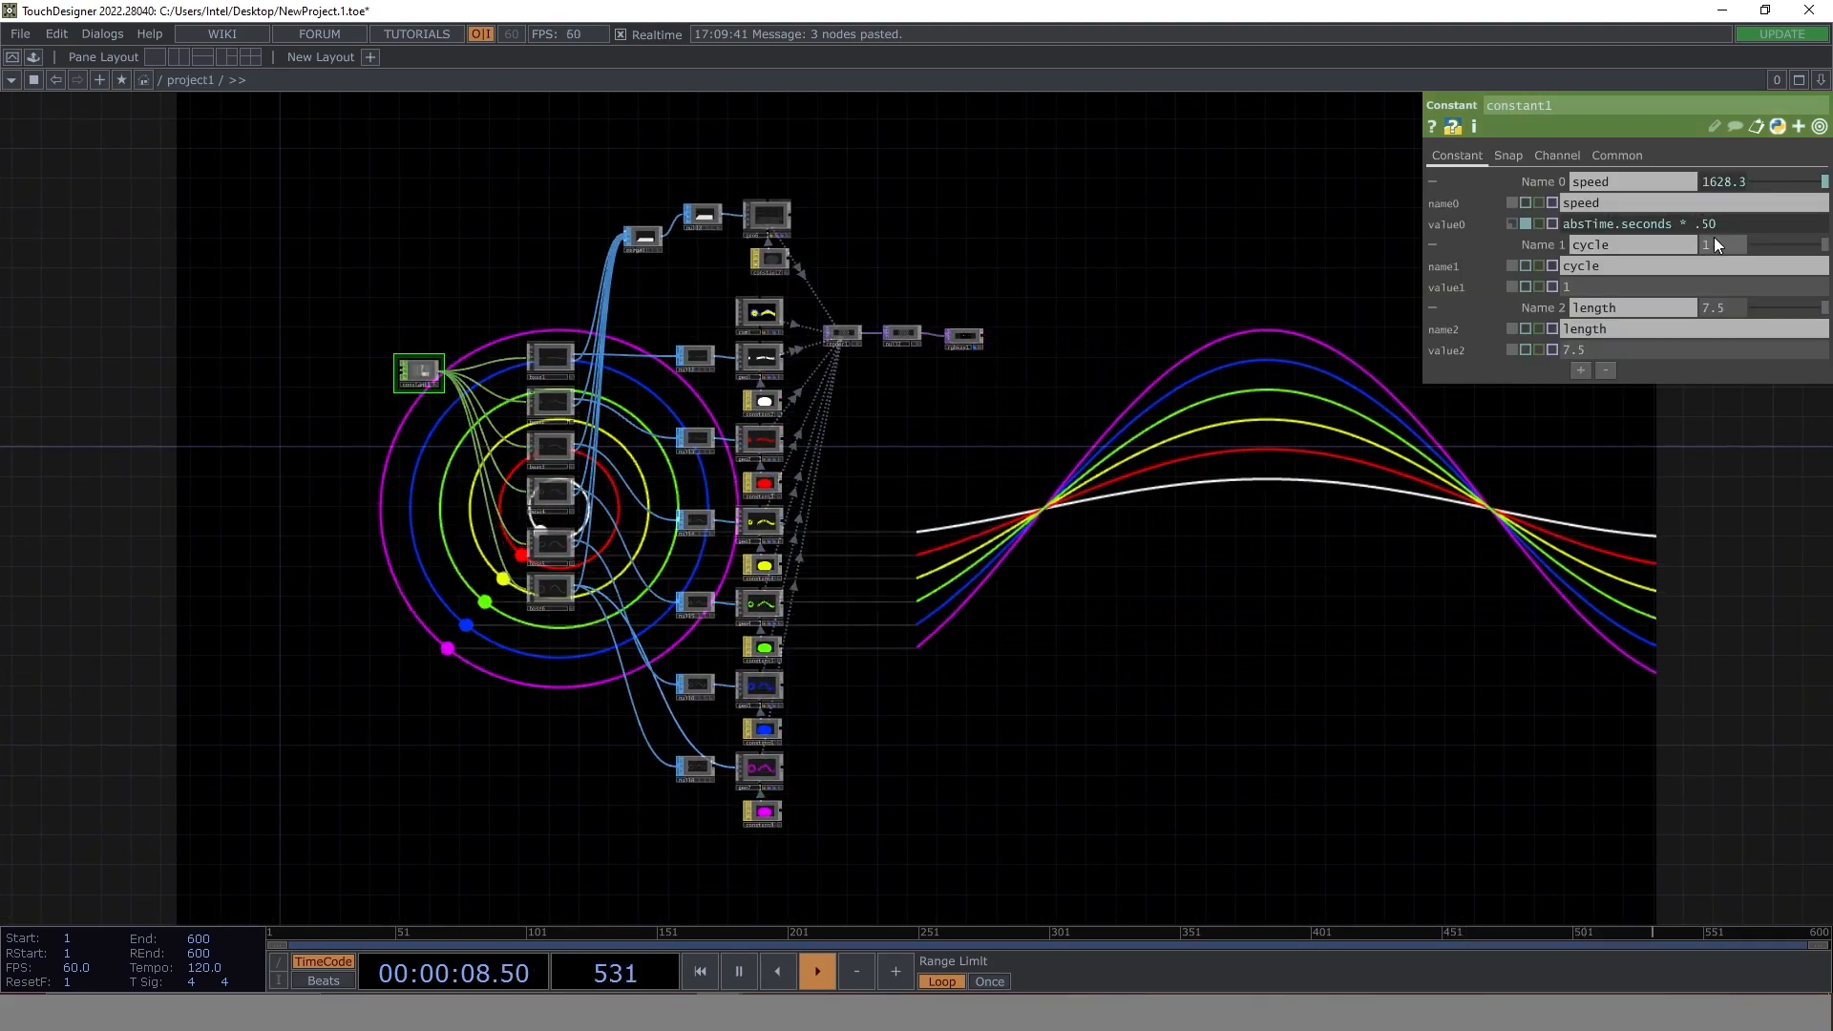
pyautogui.moveTo(1160, 312); pyautogui.dragTo(653, 328)
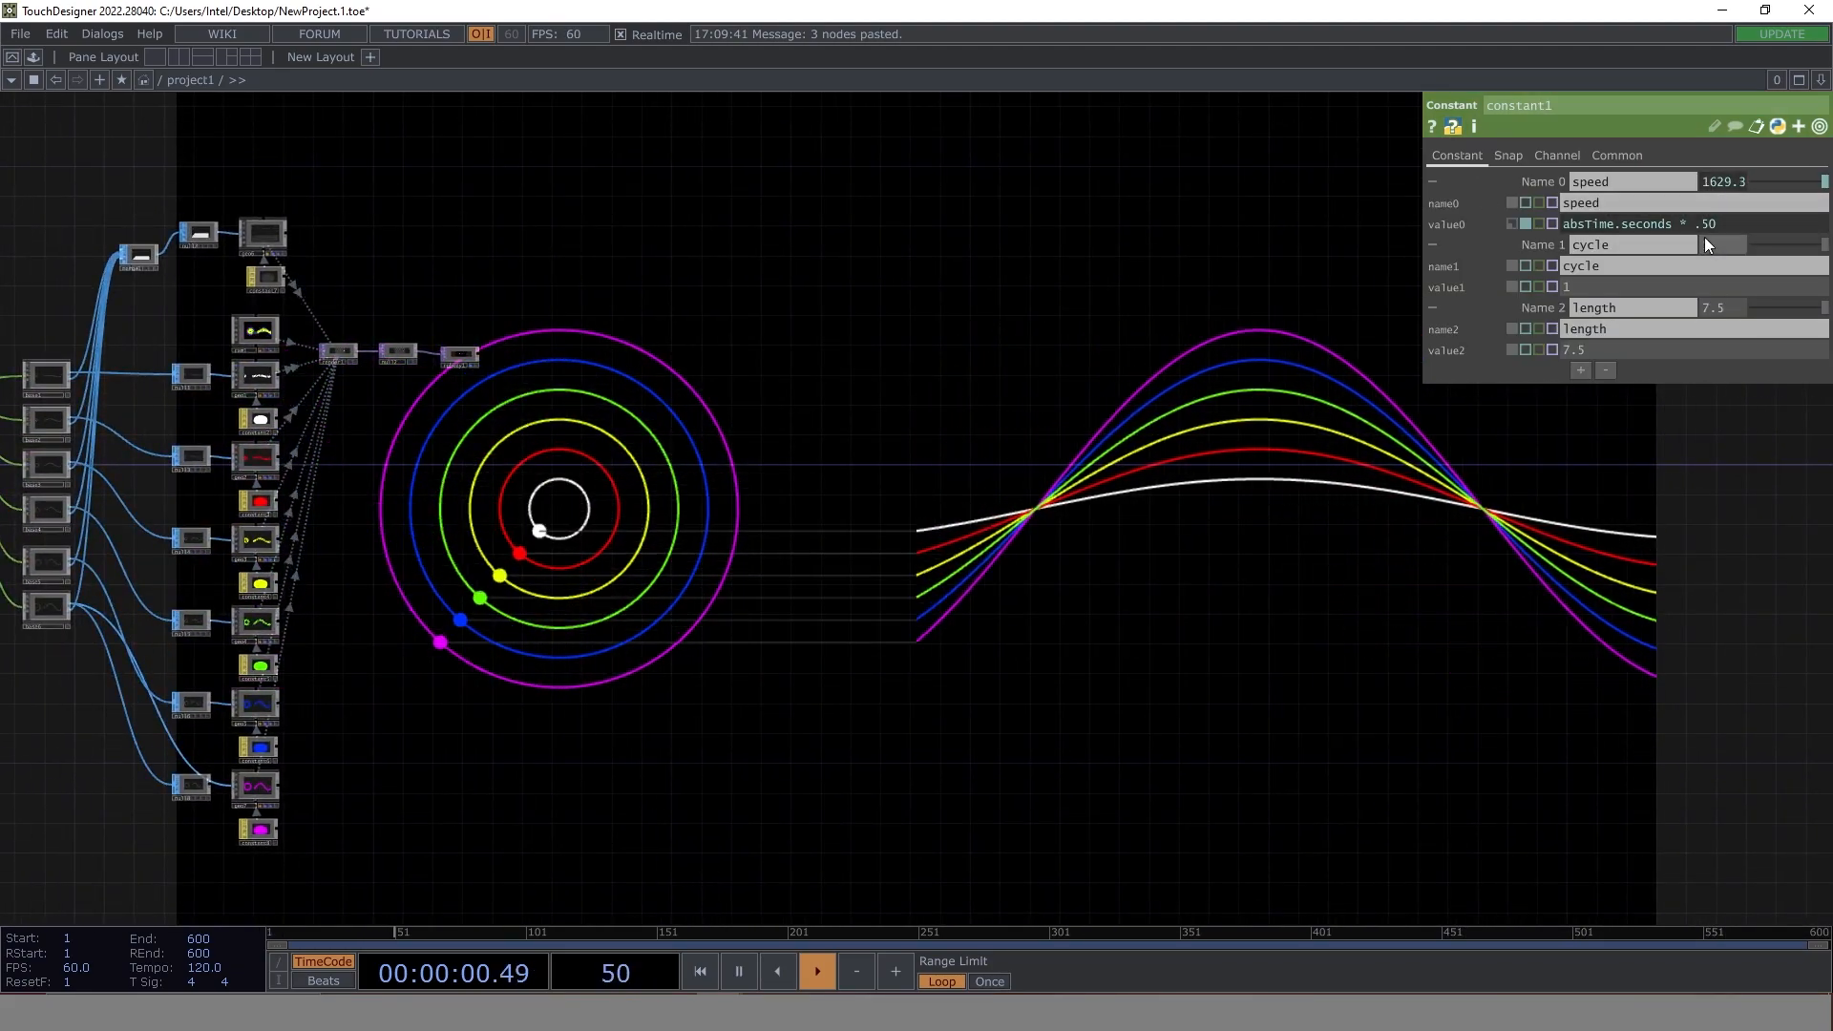
pyautogui.moveTo(1722, 229)
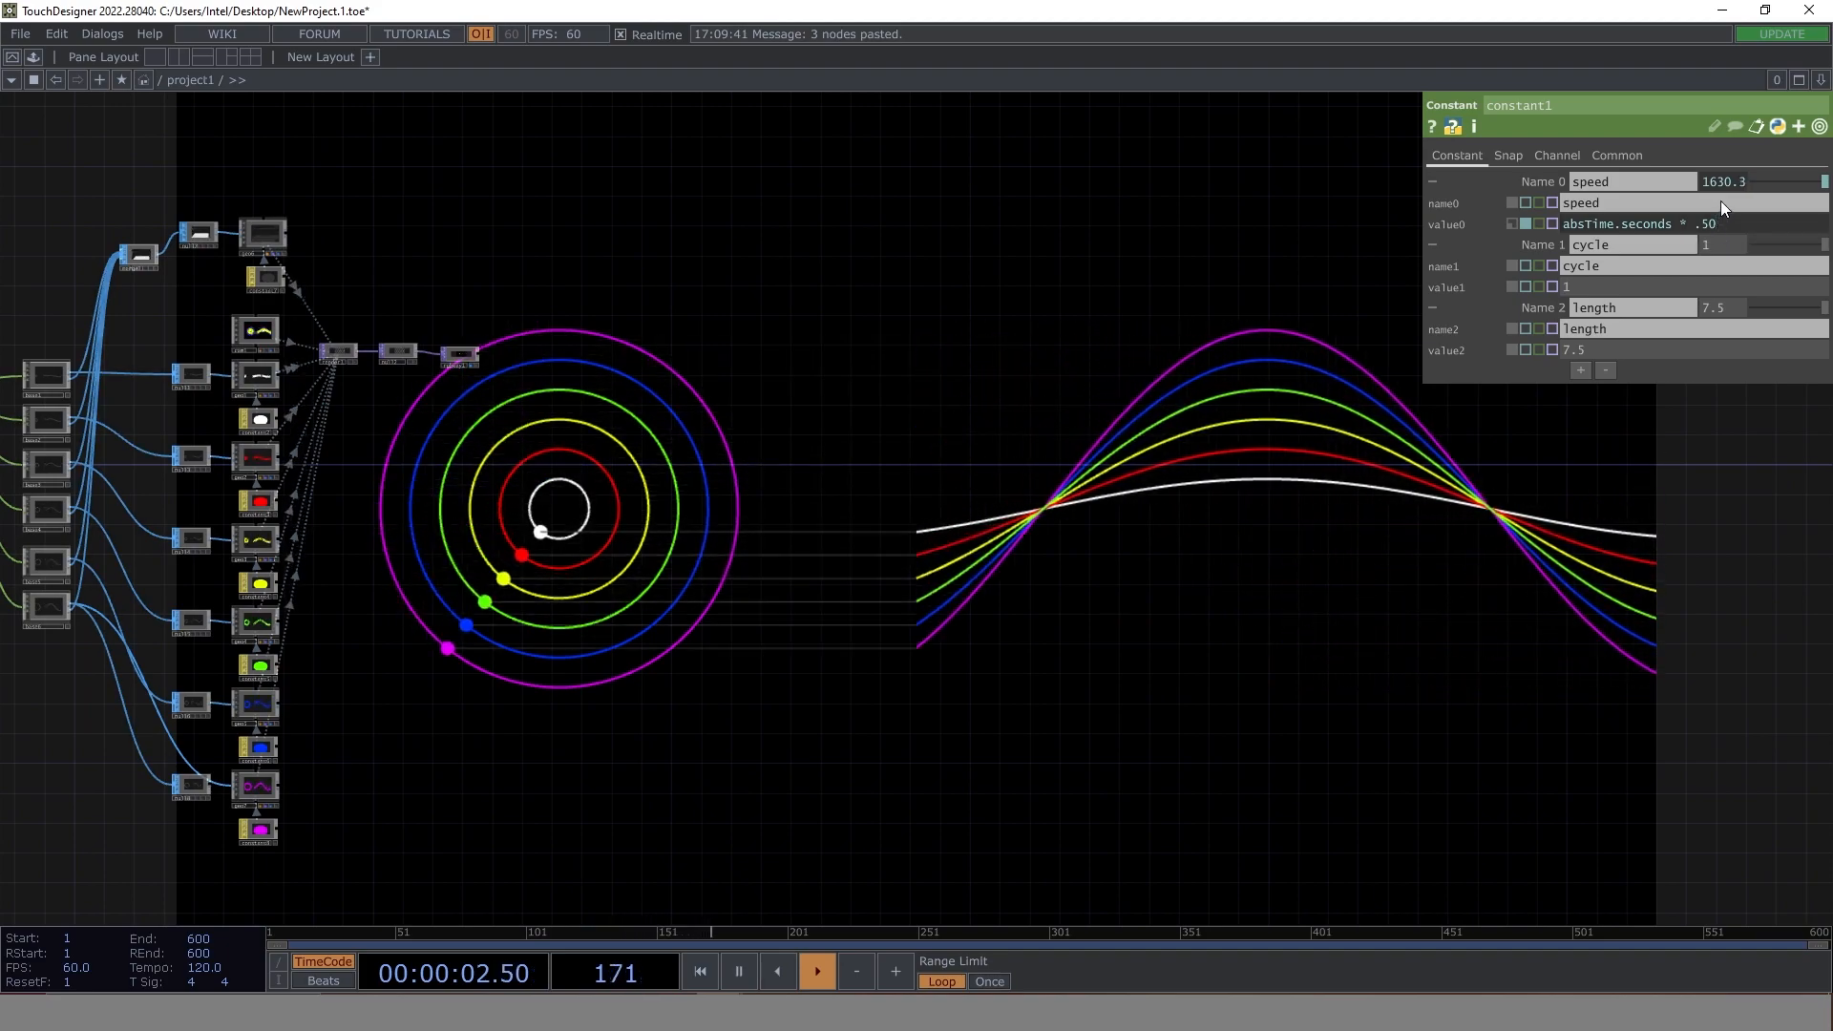
pyautogui.moveTo(1719, 226); pyautogui.dragTo(1700, 225)
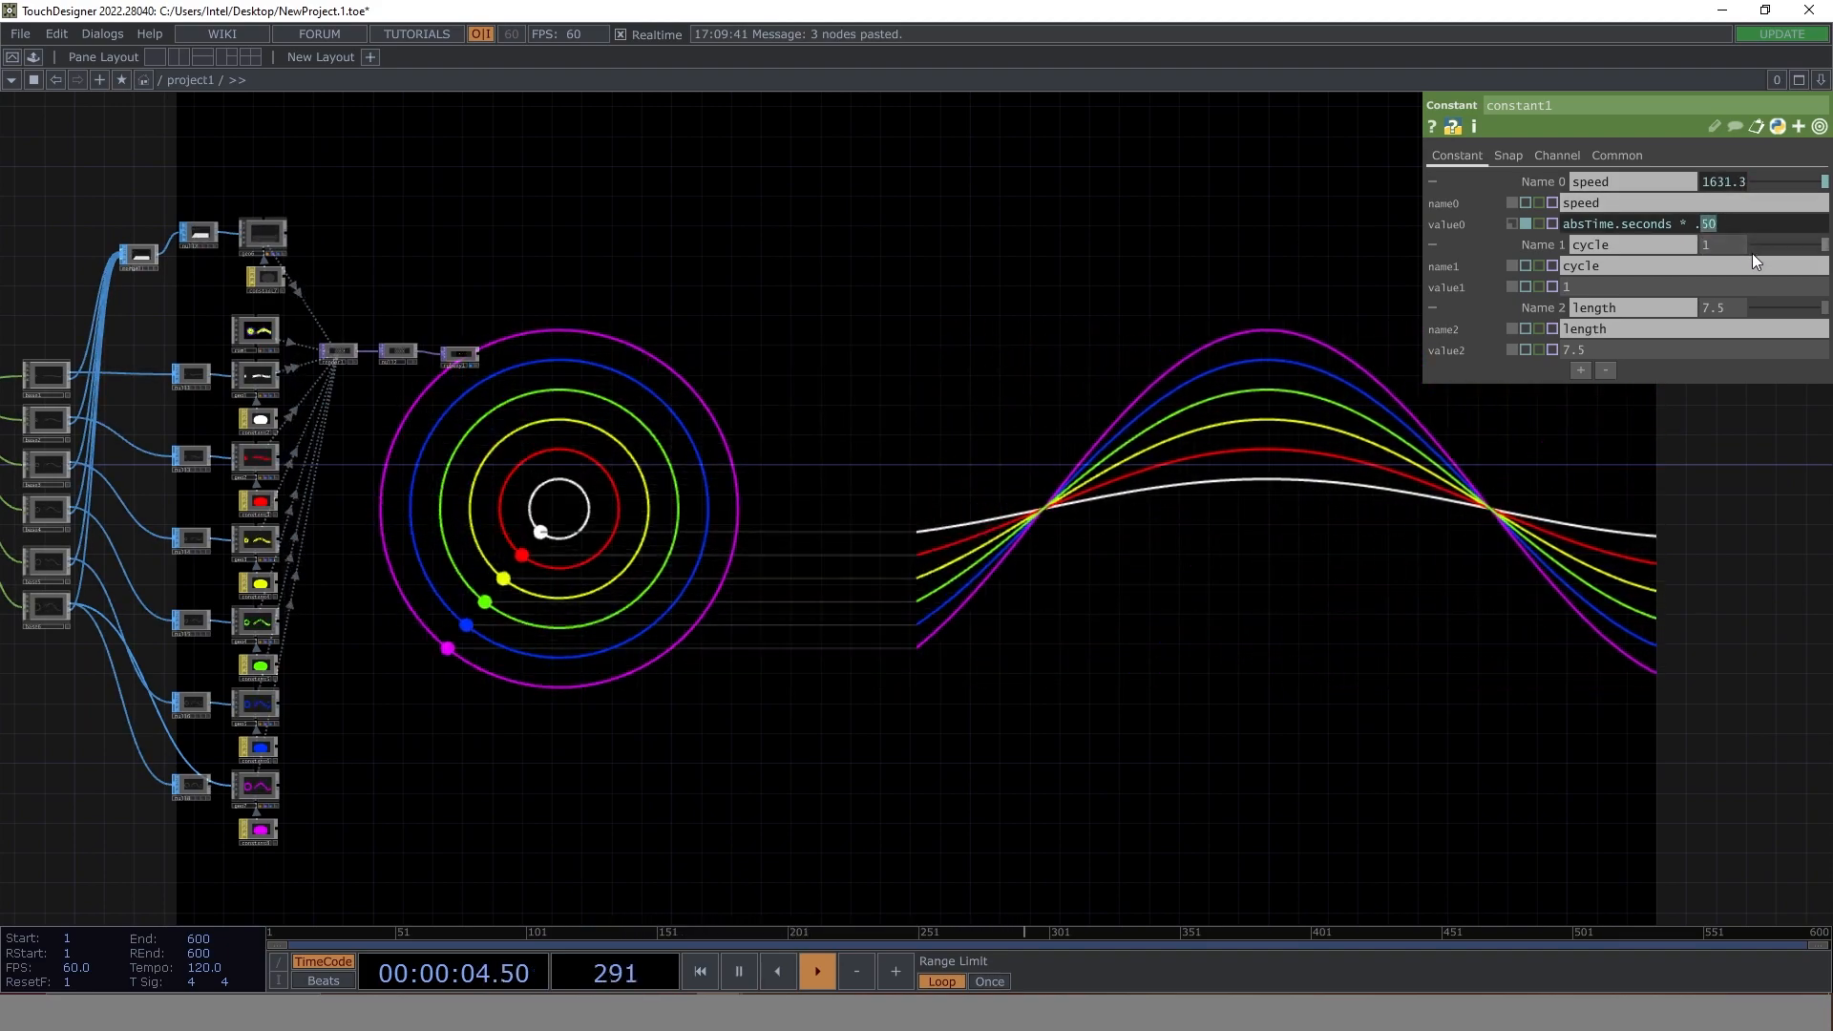
pyautogui.write('1')
pyautogui.press('Return')
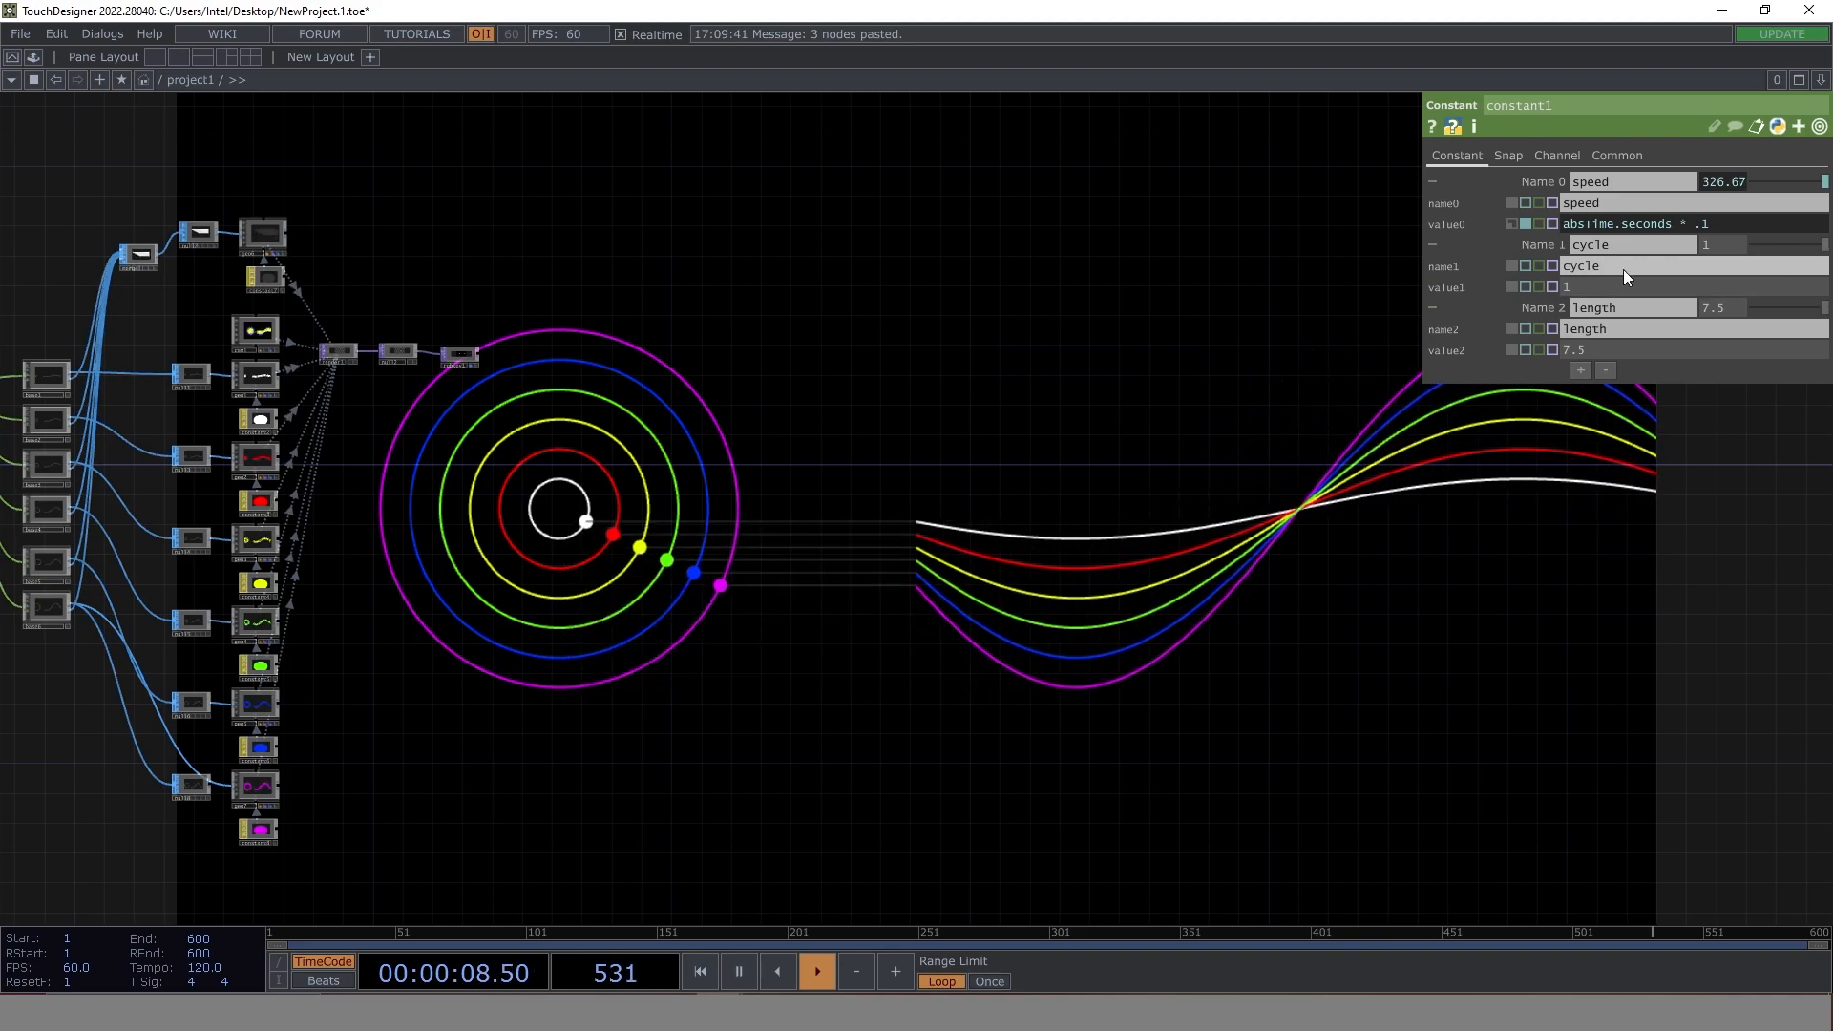
# - Change the constant1 speed expression to absTime.seconds * 1.1
pyautogui.click(1695, 226)
pyautogui.write('1')
pyautogui.press('Return')
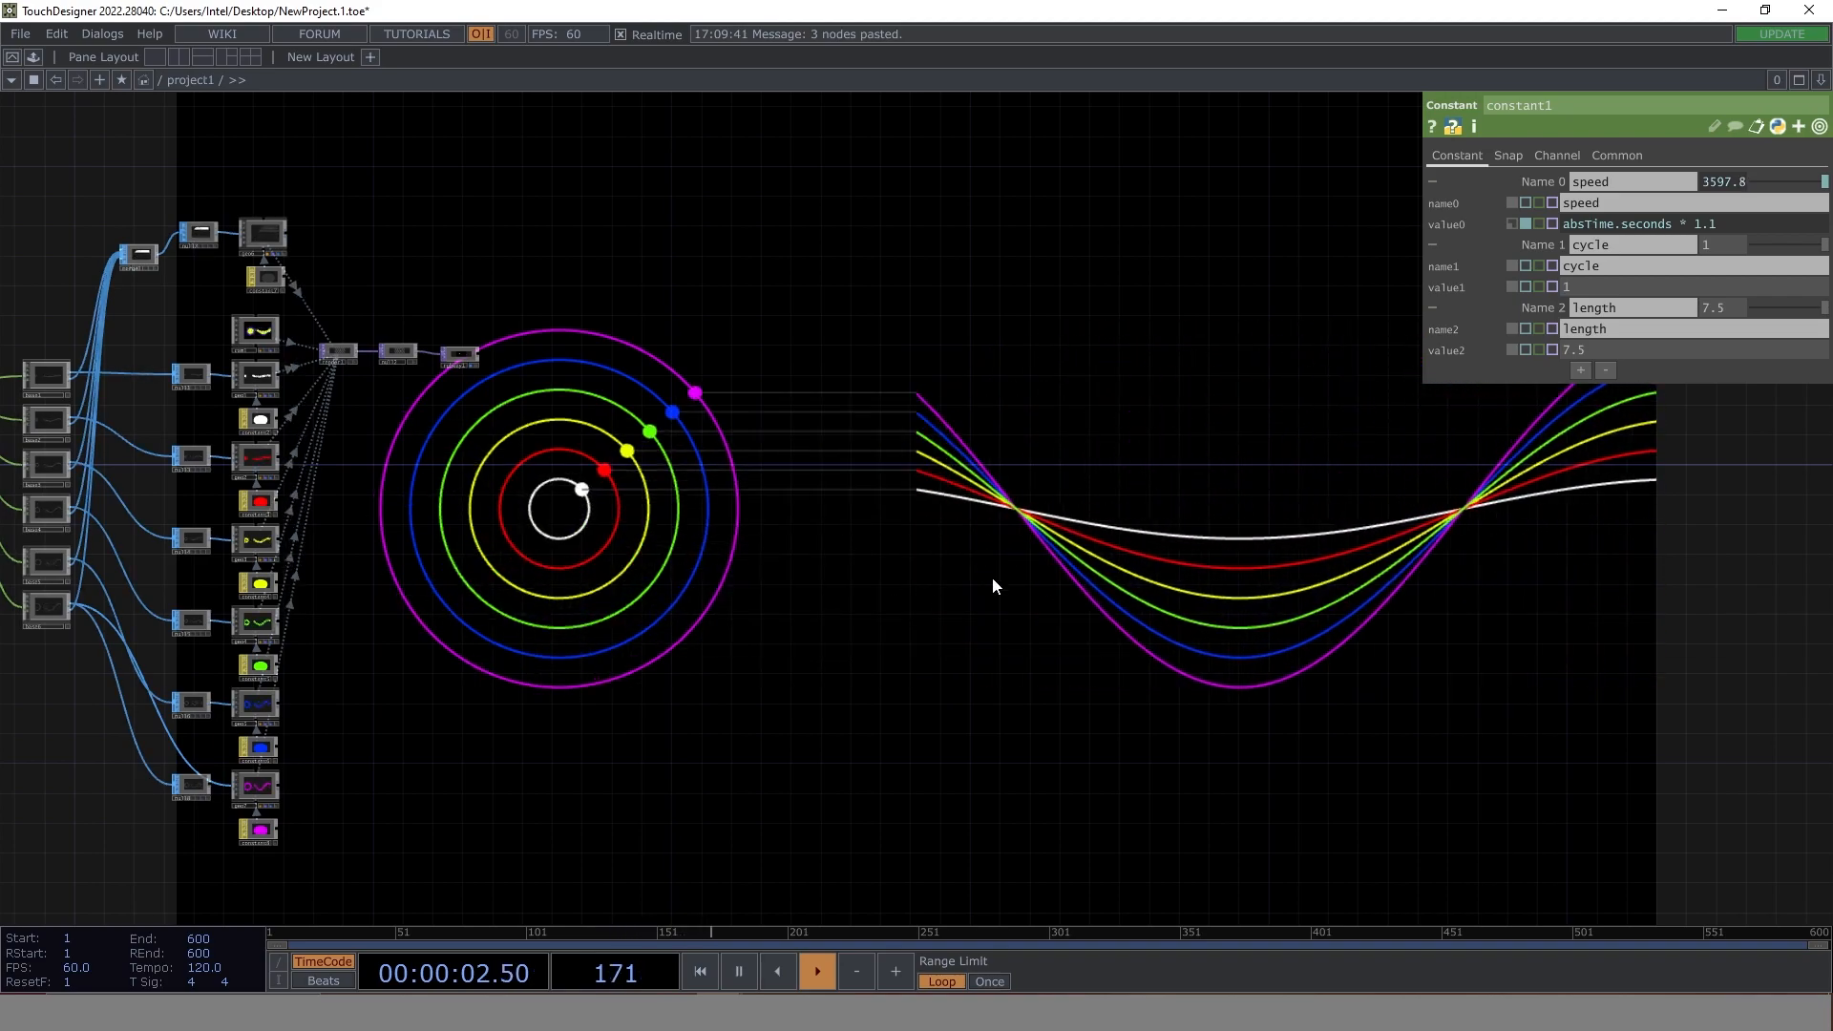
# - Set the constant1 speed expression to absTime.seconds * .25 and raise its cycle value
pyautogui.moveTo(1715, 226); pyautogui.dragTo(1693, 228)
pyautogui.write('.25')
pyautogui.press('Return')
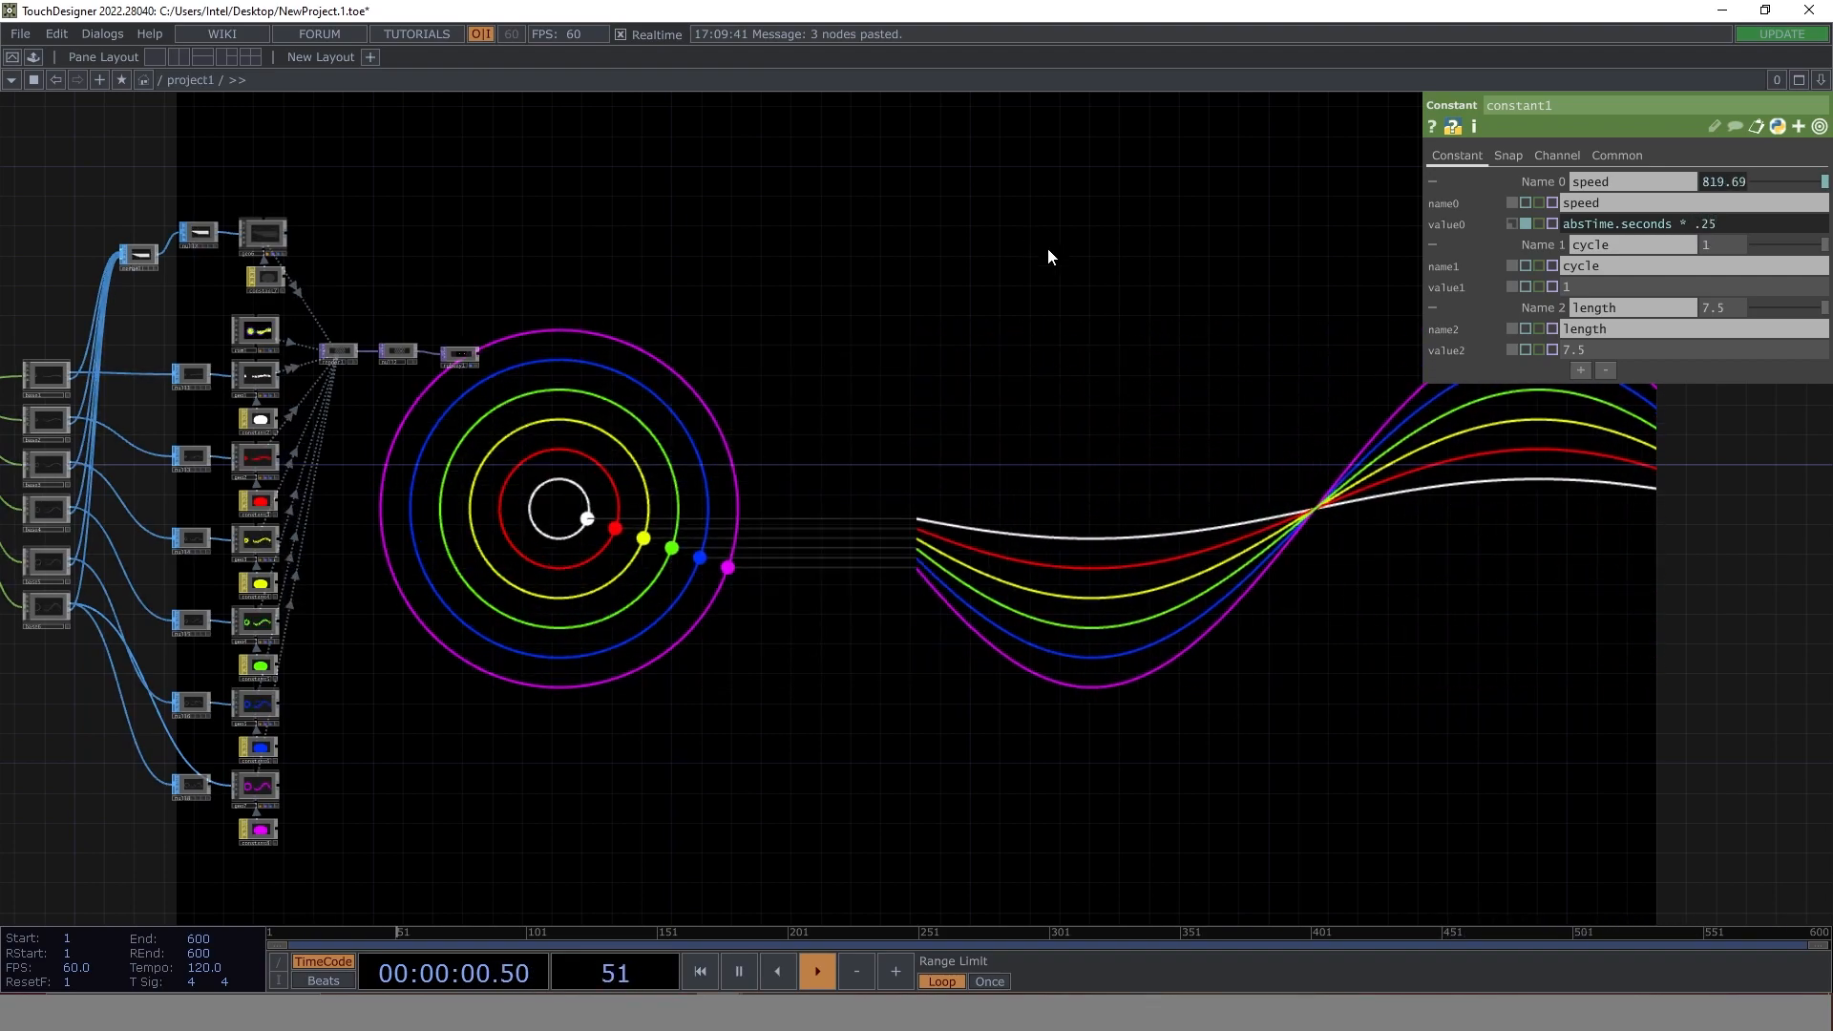
pyautogui.moveTo(1715, 243); pyautogui.dragTo(1737, 226, button='middle')
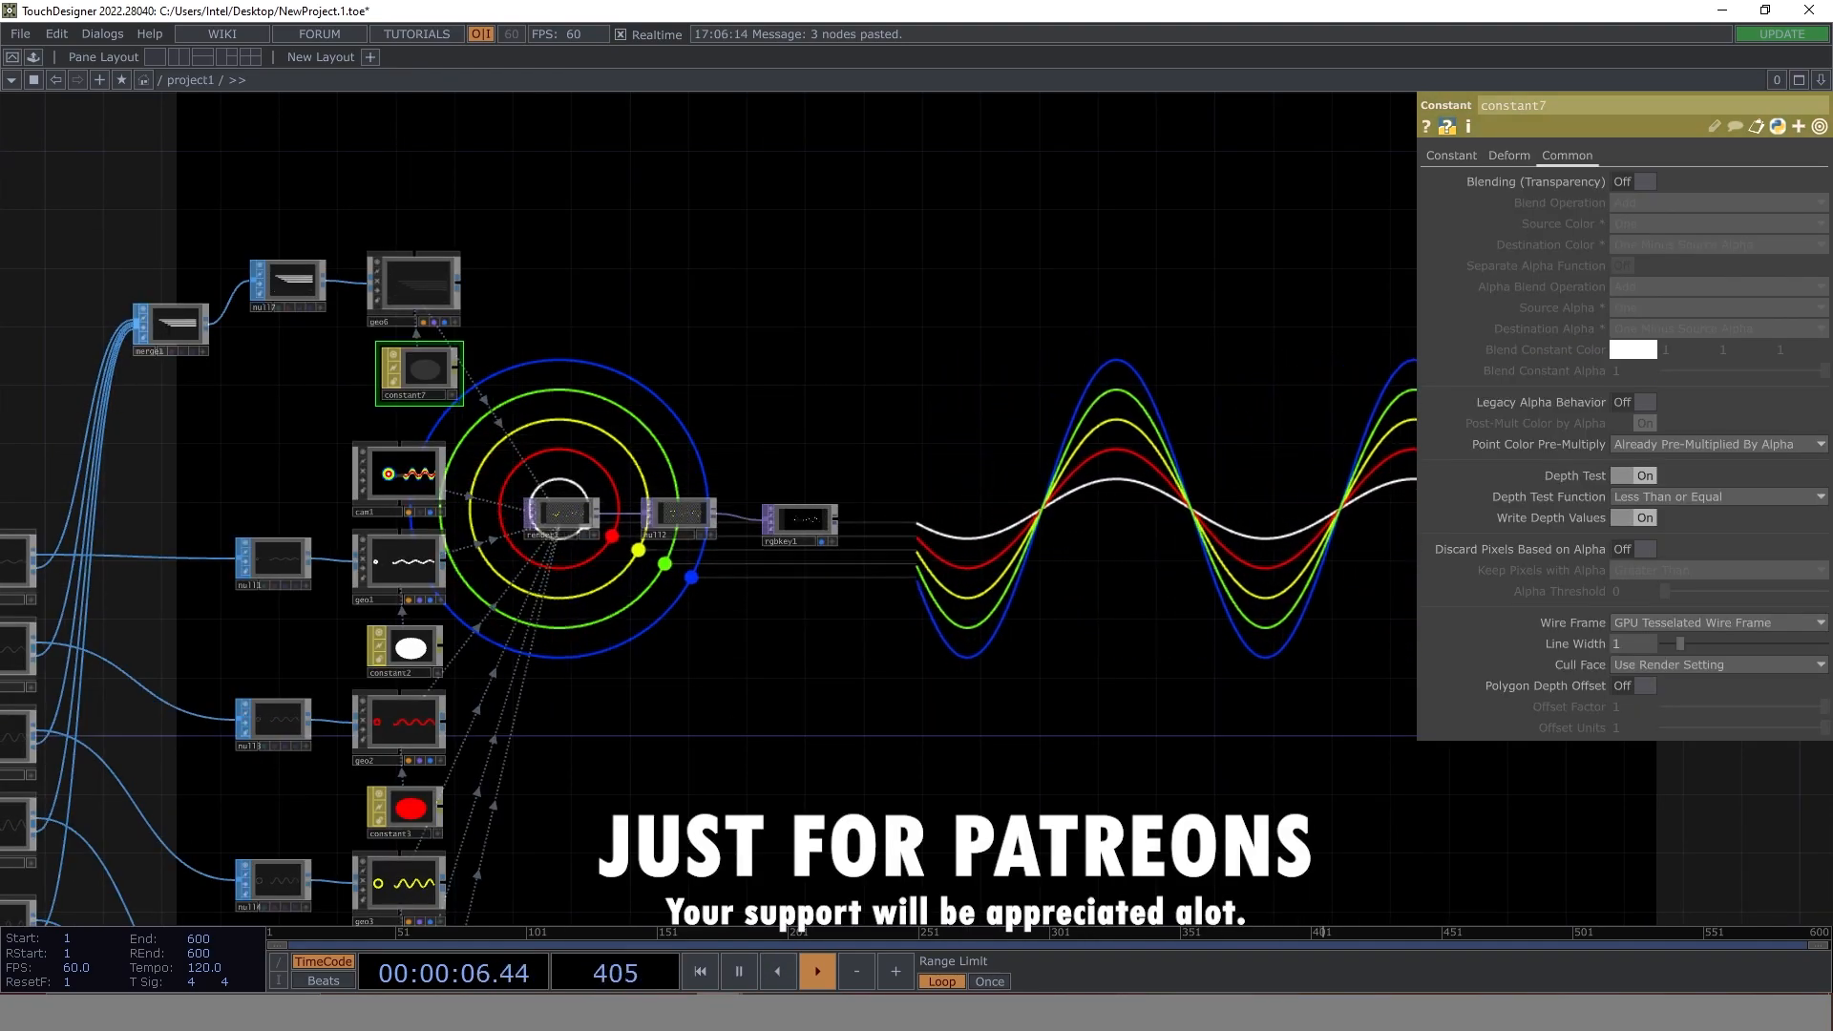
# - Switch to the Sine Wave Package With Colors Arbitary Phasing.1.toe project, bring its whole network into view and start timeline playback
pyautogui.click(719, 994)
pyautogui.click(565, 943)
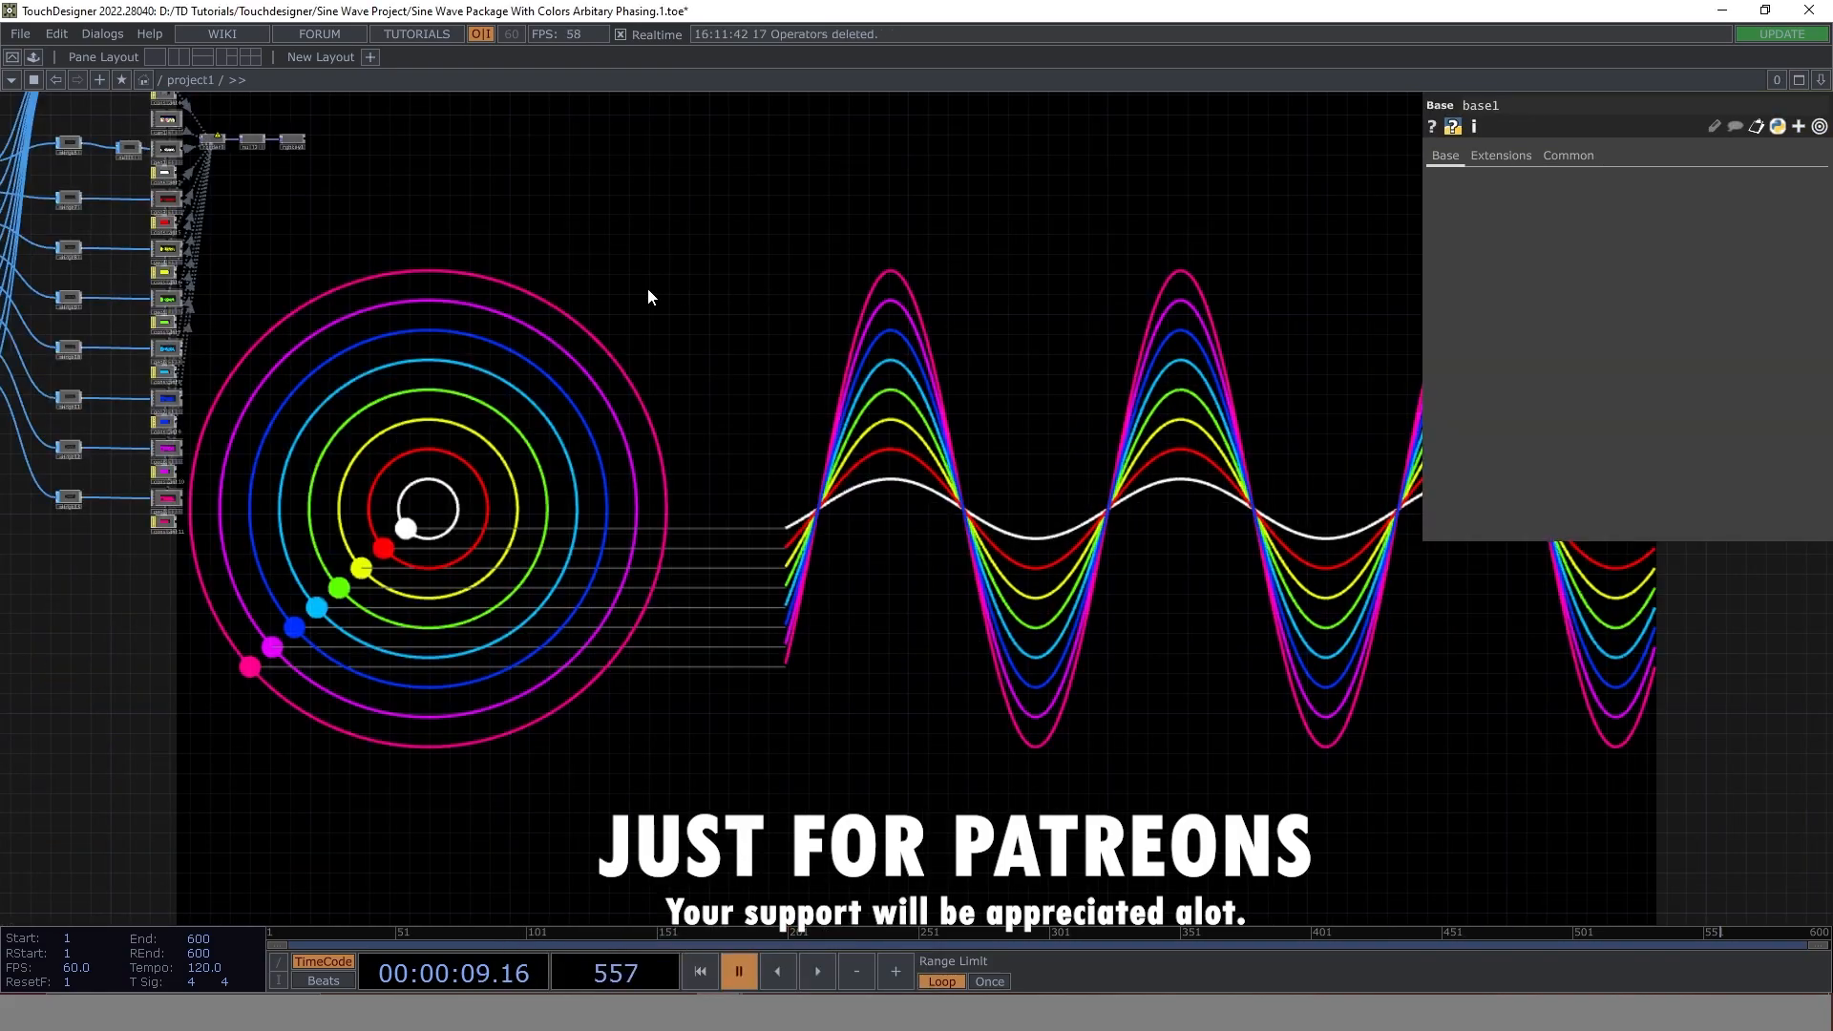
pyautogui.scroll(-6, 661, 288)
pyautogui.moveTo(661, 254); pyautogui.dragTo(675, 528)
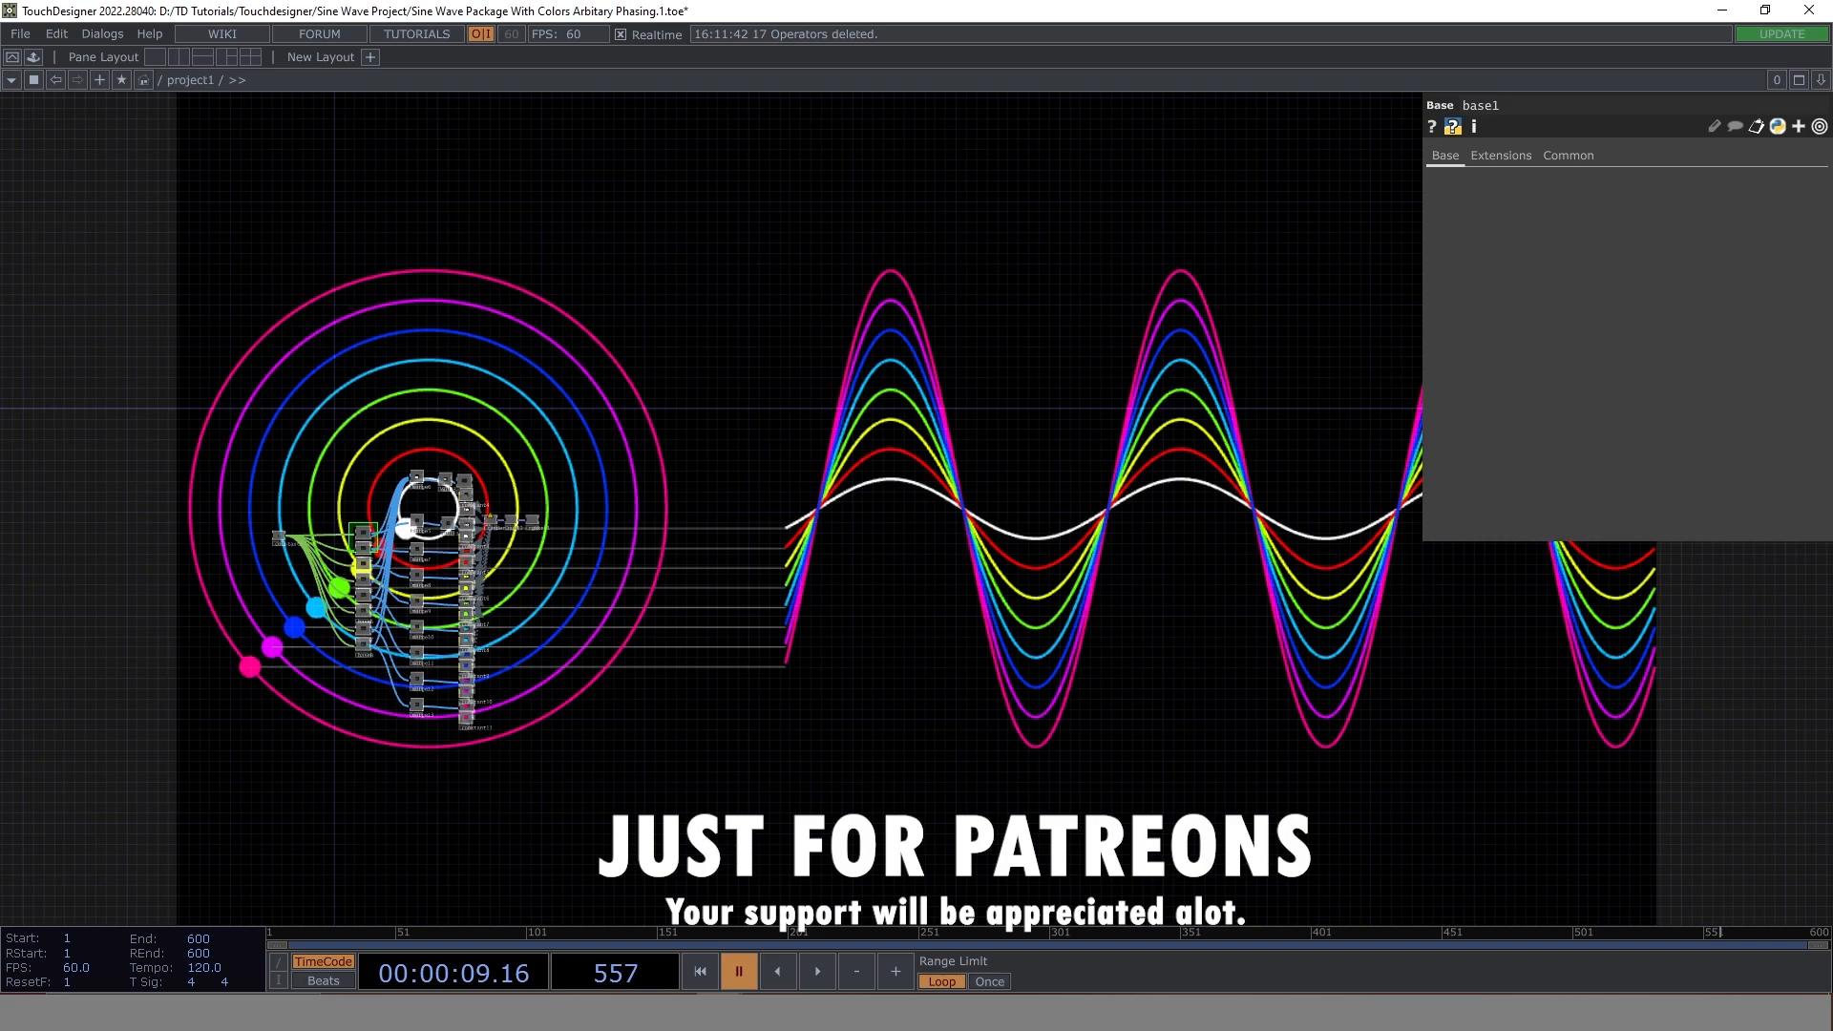
pyautogui.click(807, 978)
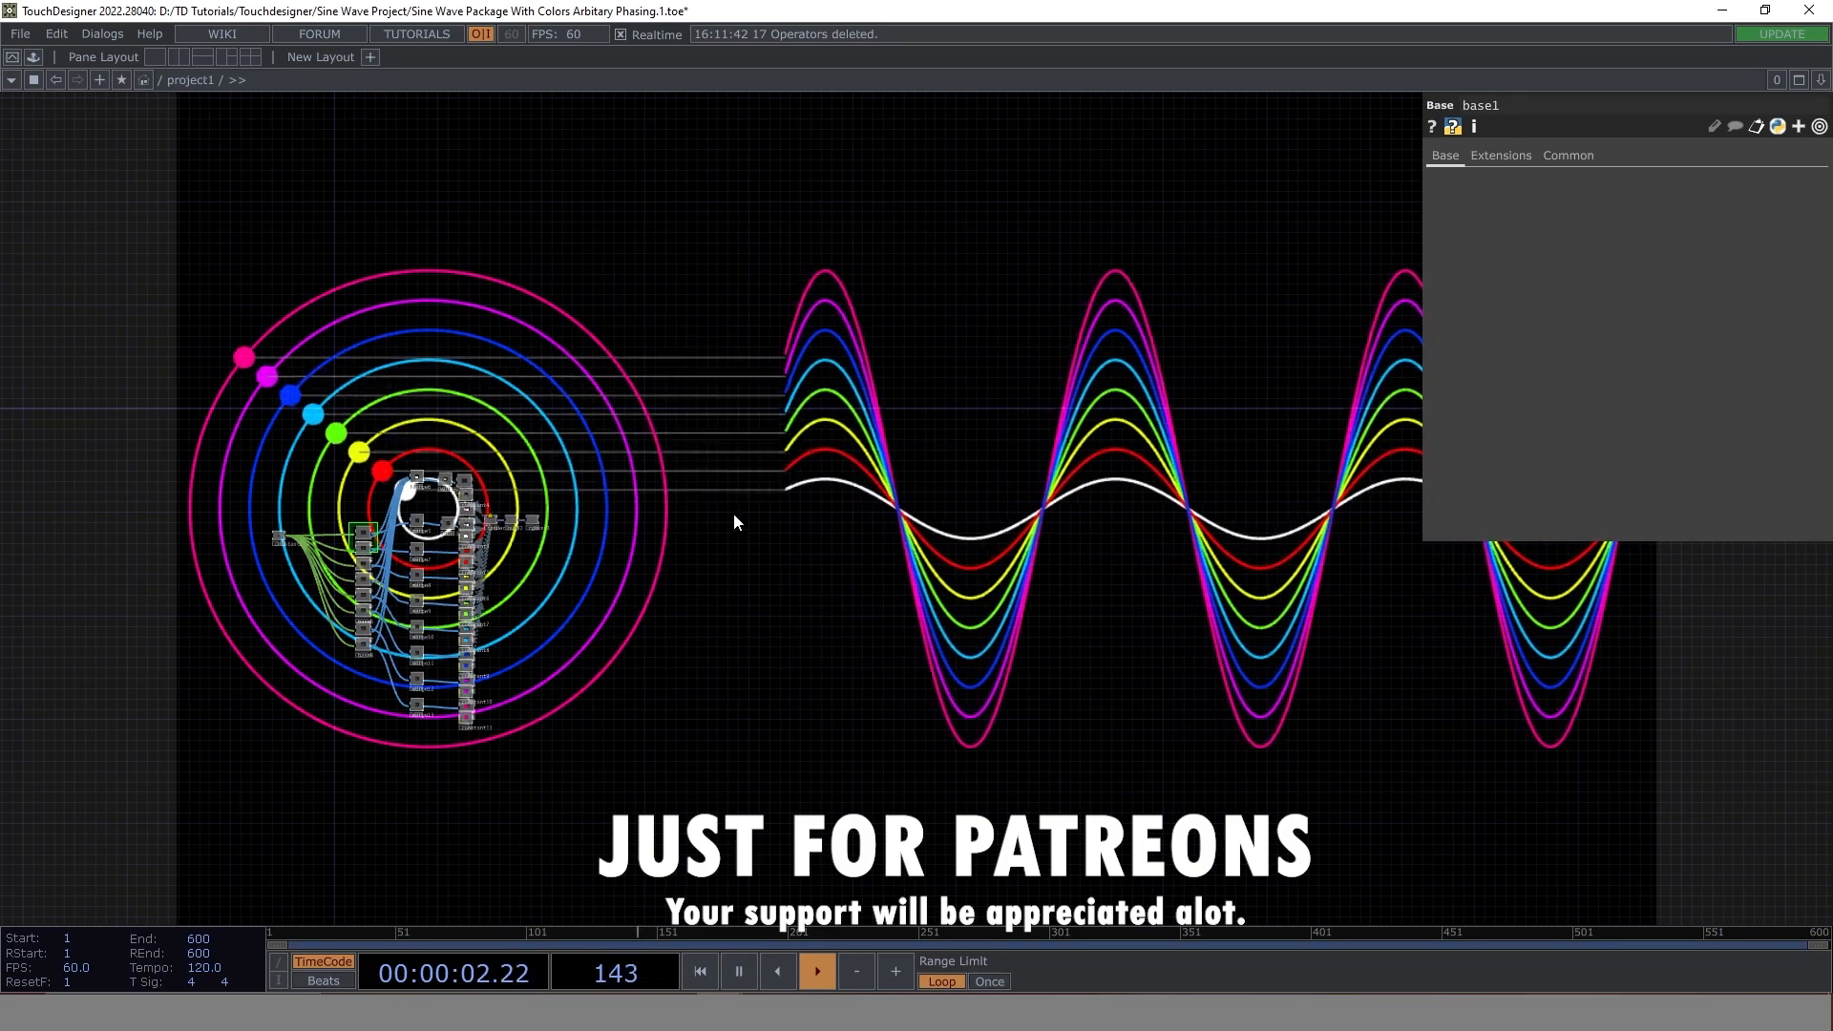
# - Select the constant2 operator feeding the base components and collapse the details of its Speed parameter
pyautogui.scroll(8, 253, 535)
pyautogui.moveTo(255, 649); pyautogui.dragTo(212, 714)
pyautogui.click(226, 541)
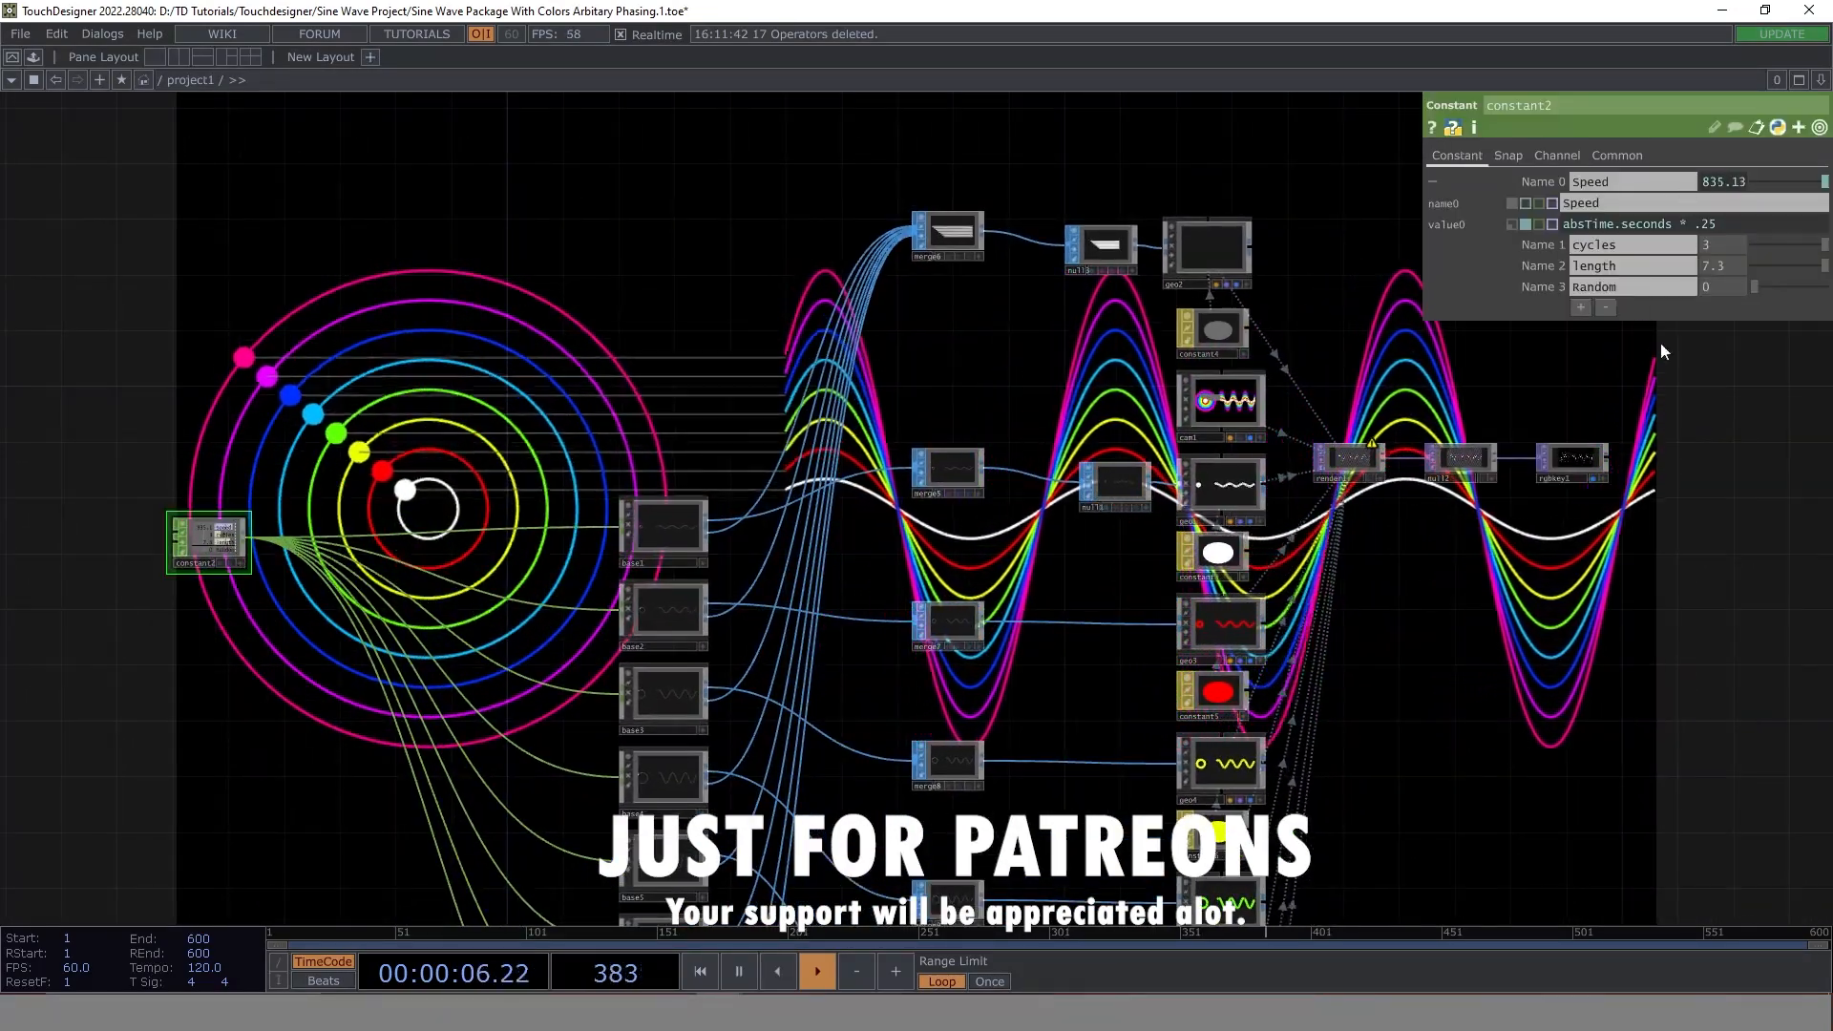
pyautogui.click(1543, 180)
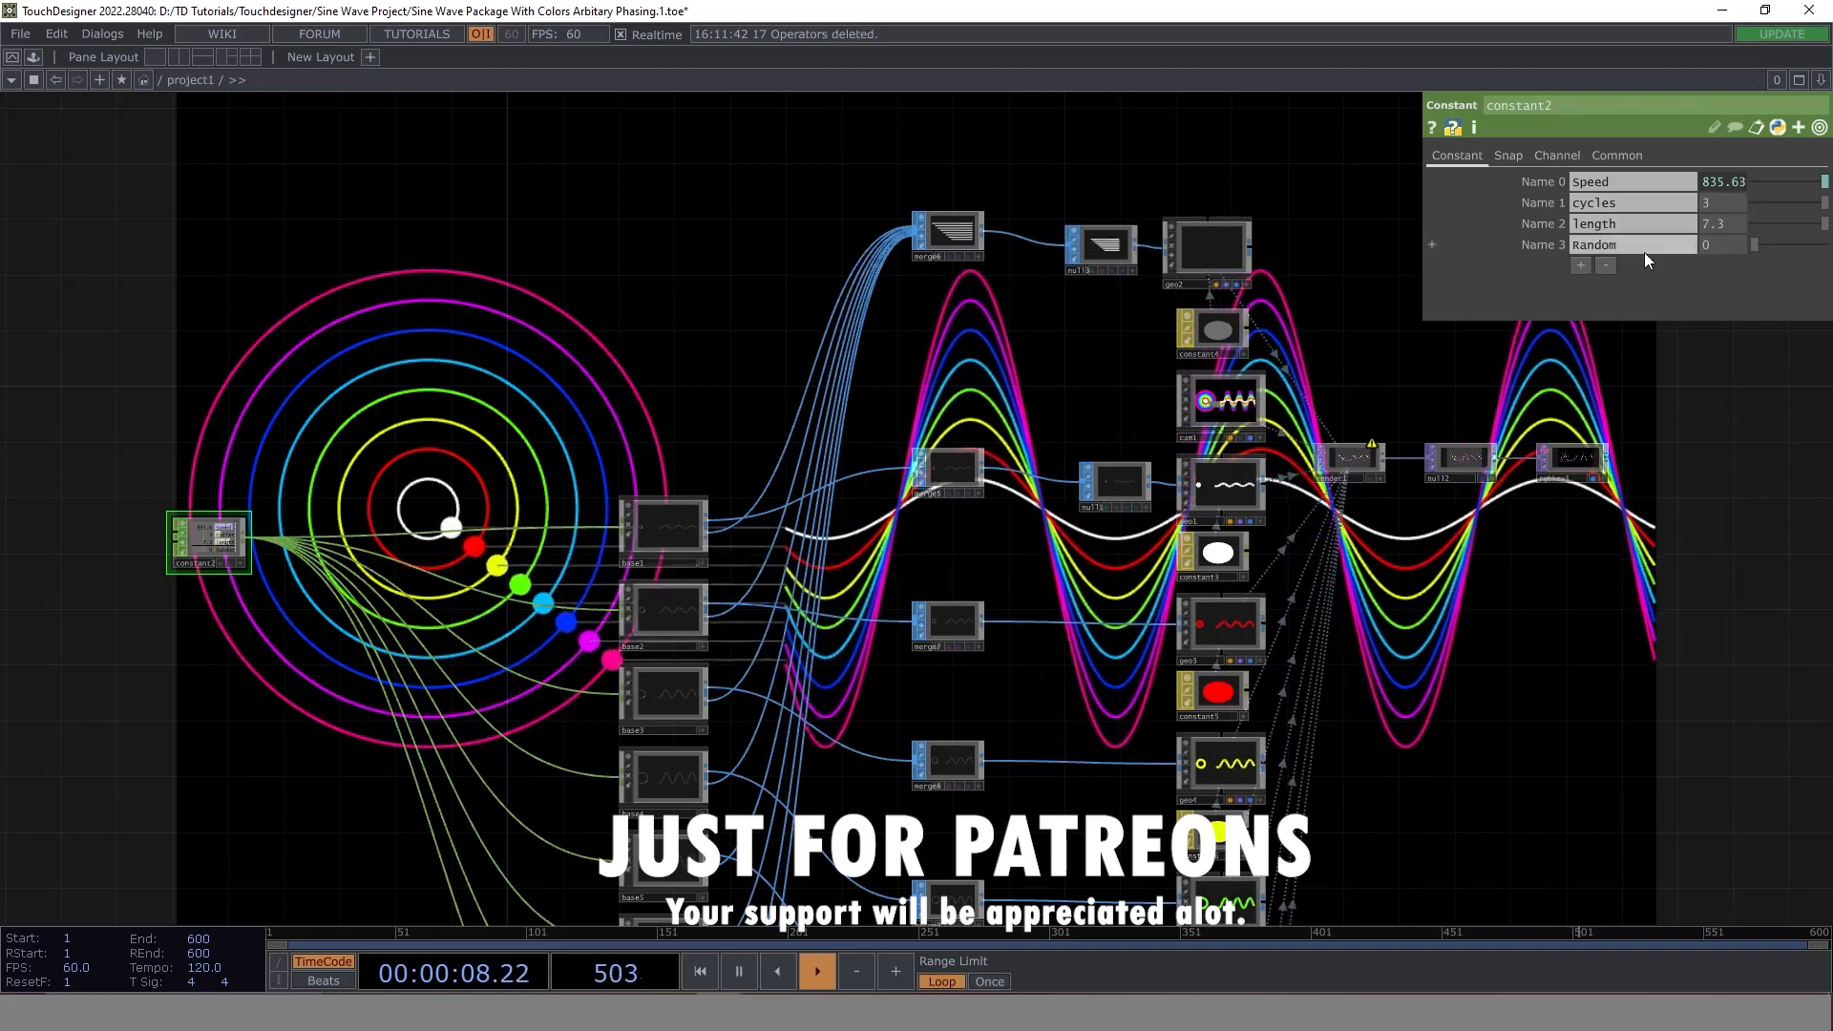
# - Set the Random value of constant2 to 2 to offset the phases of the circles and waves
pyautogui.moveTo(1585, 375); pyautogui.dragTo(616, 273)
pyautogui.scroll(-3, 949, 406)
pyautogui.moveTo(1034, 605); pyautogui.dragTo(474, 537)
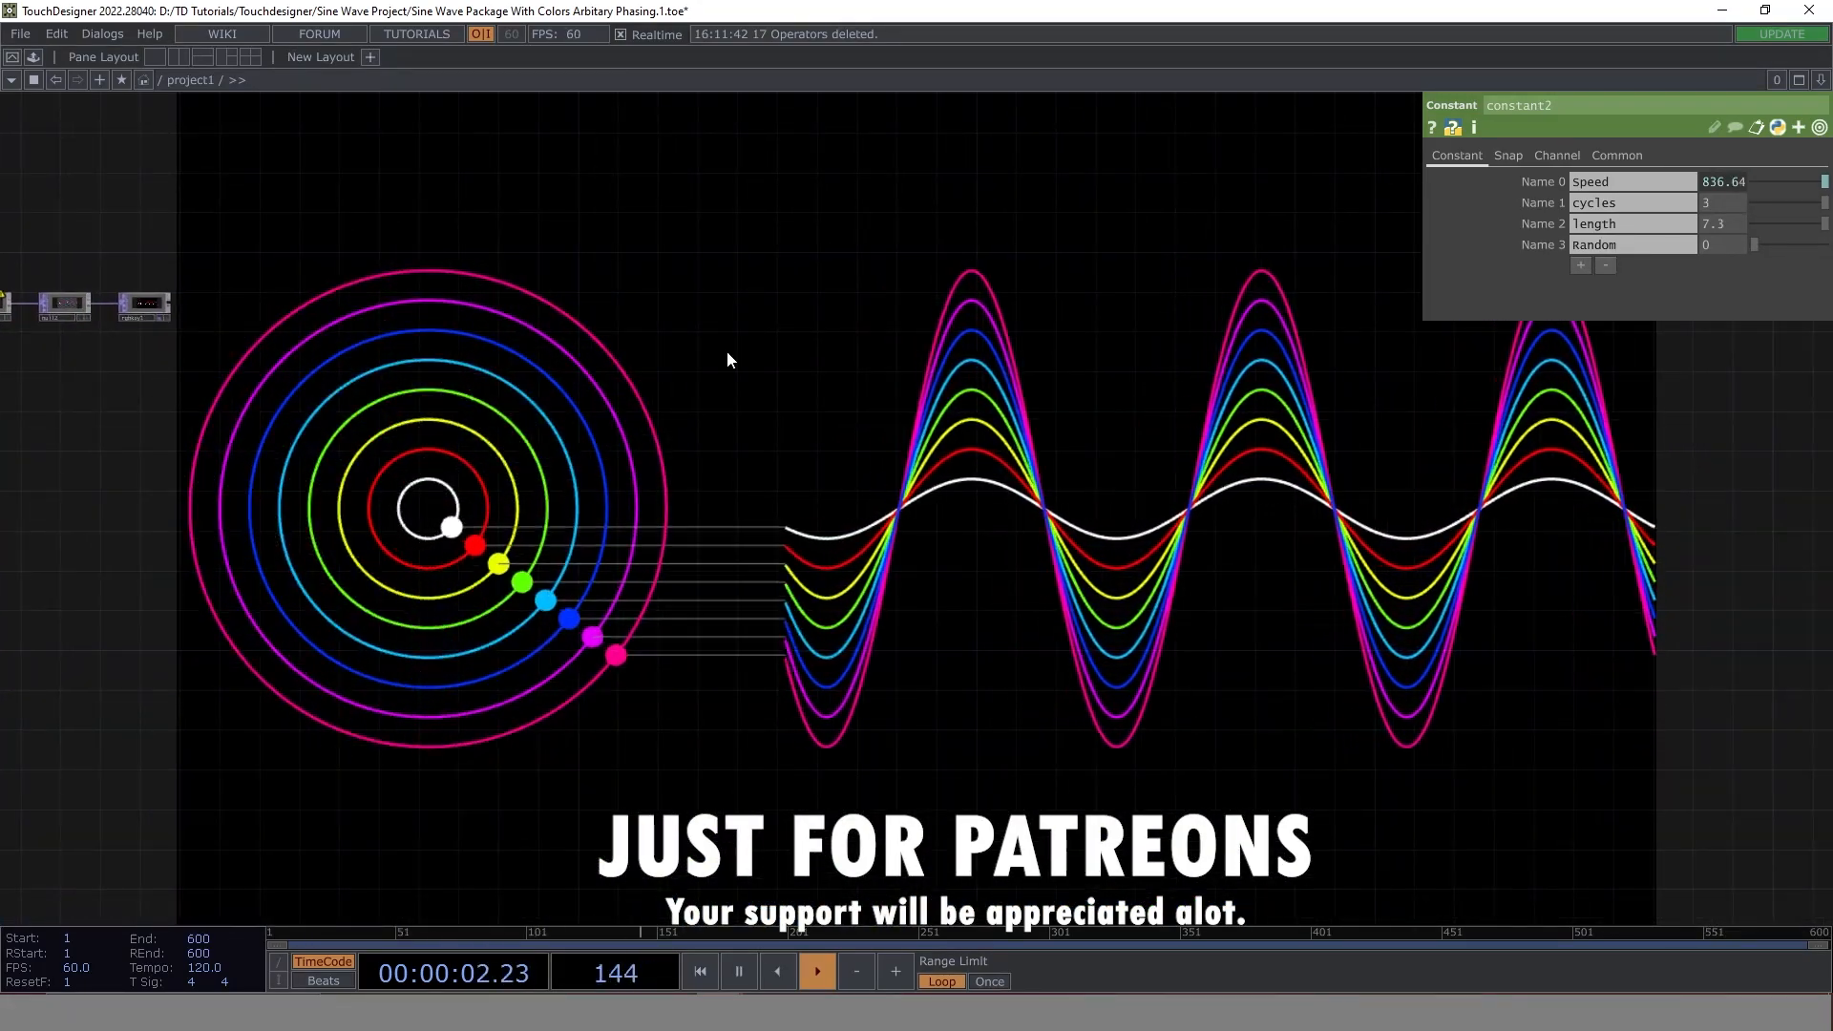
pyautogui.moveTo(667, 233); pyautogui.dragTo(875, 295)
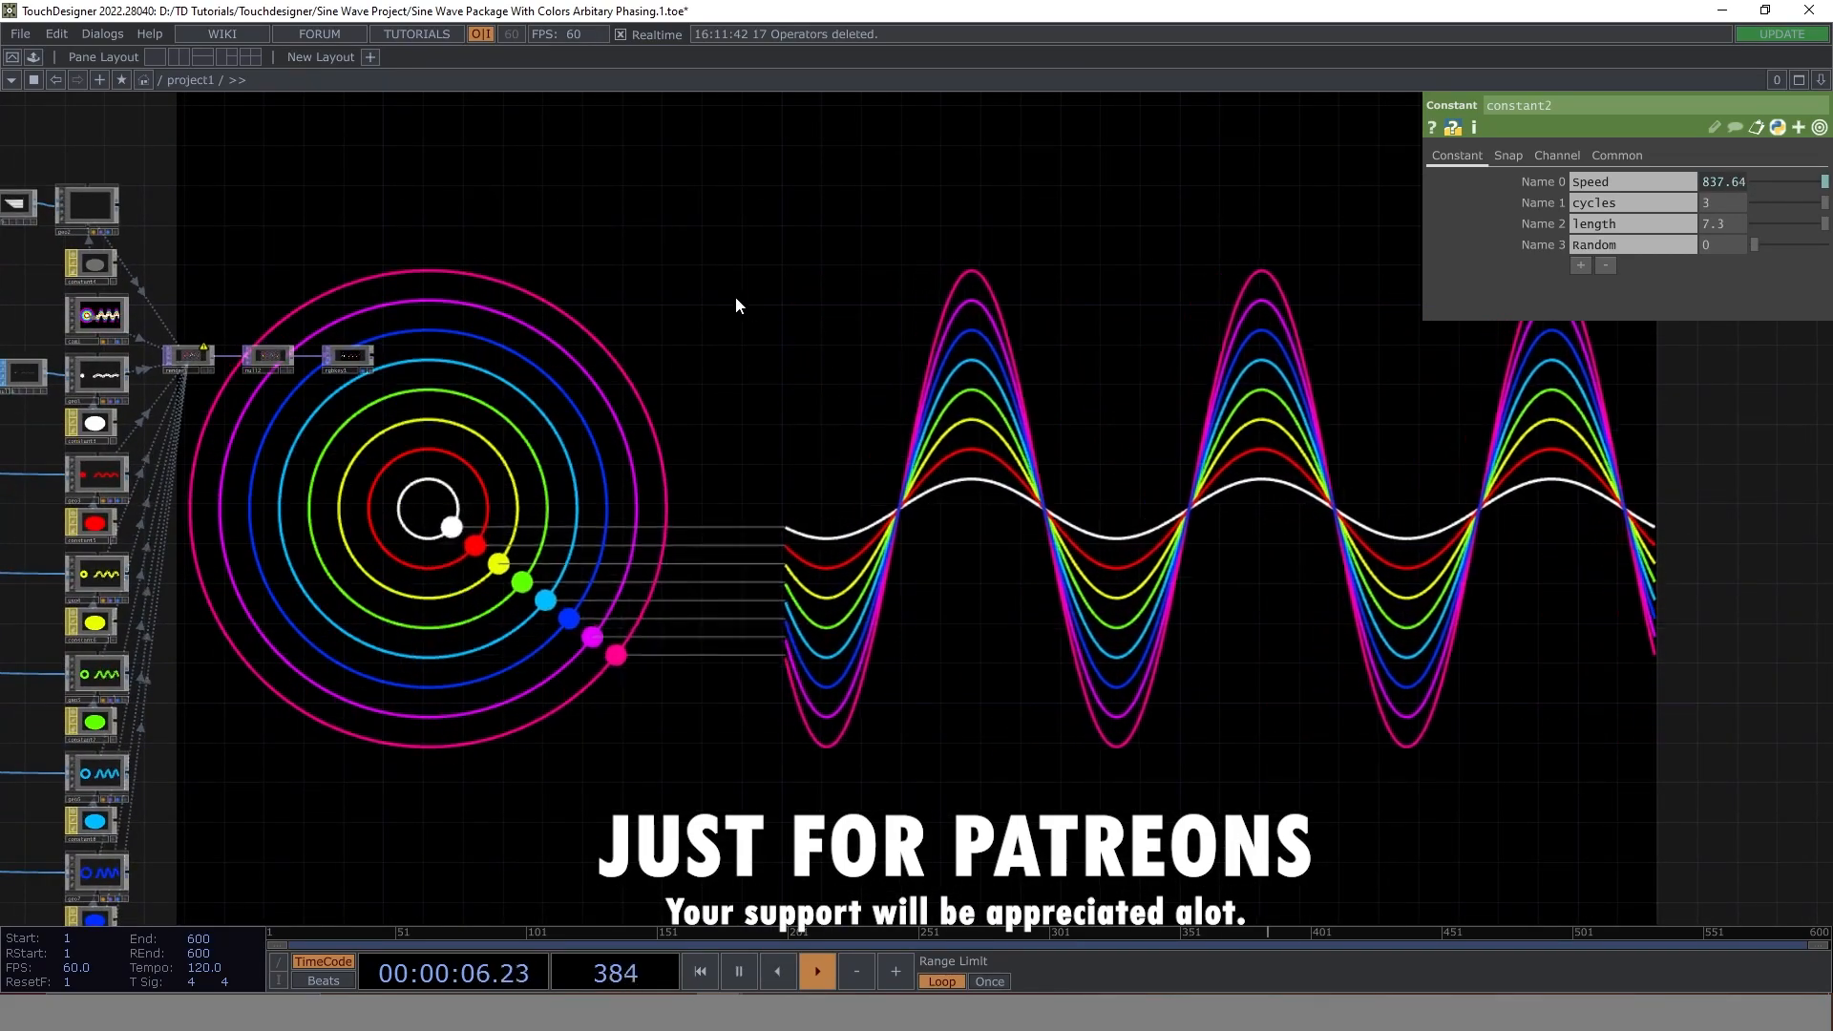
pyautogui.moveTo(1719, 242); pyautogui.dragTo(1752, 221, button='middle')
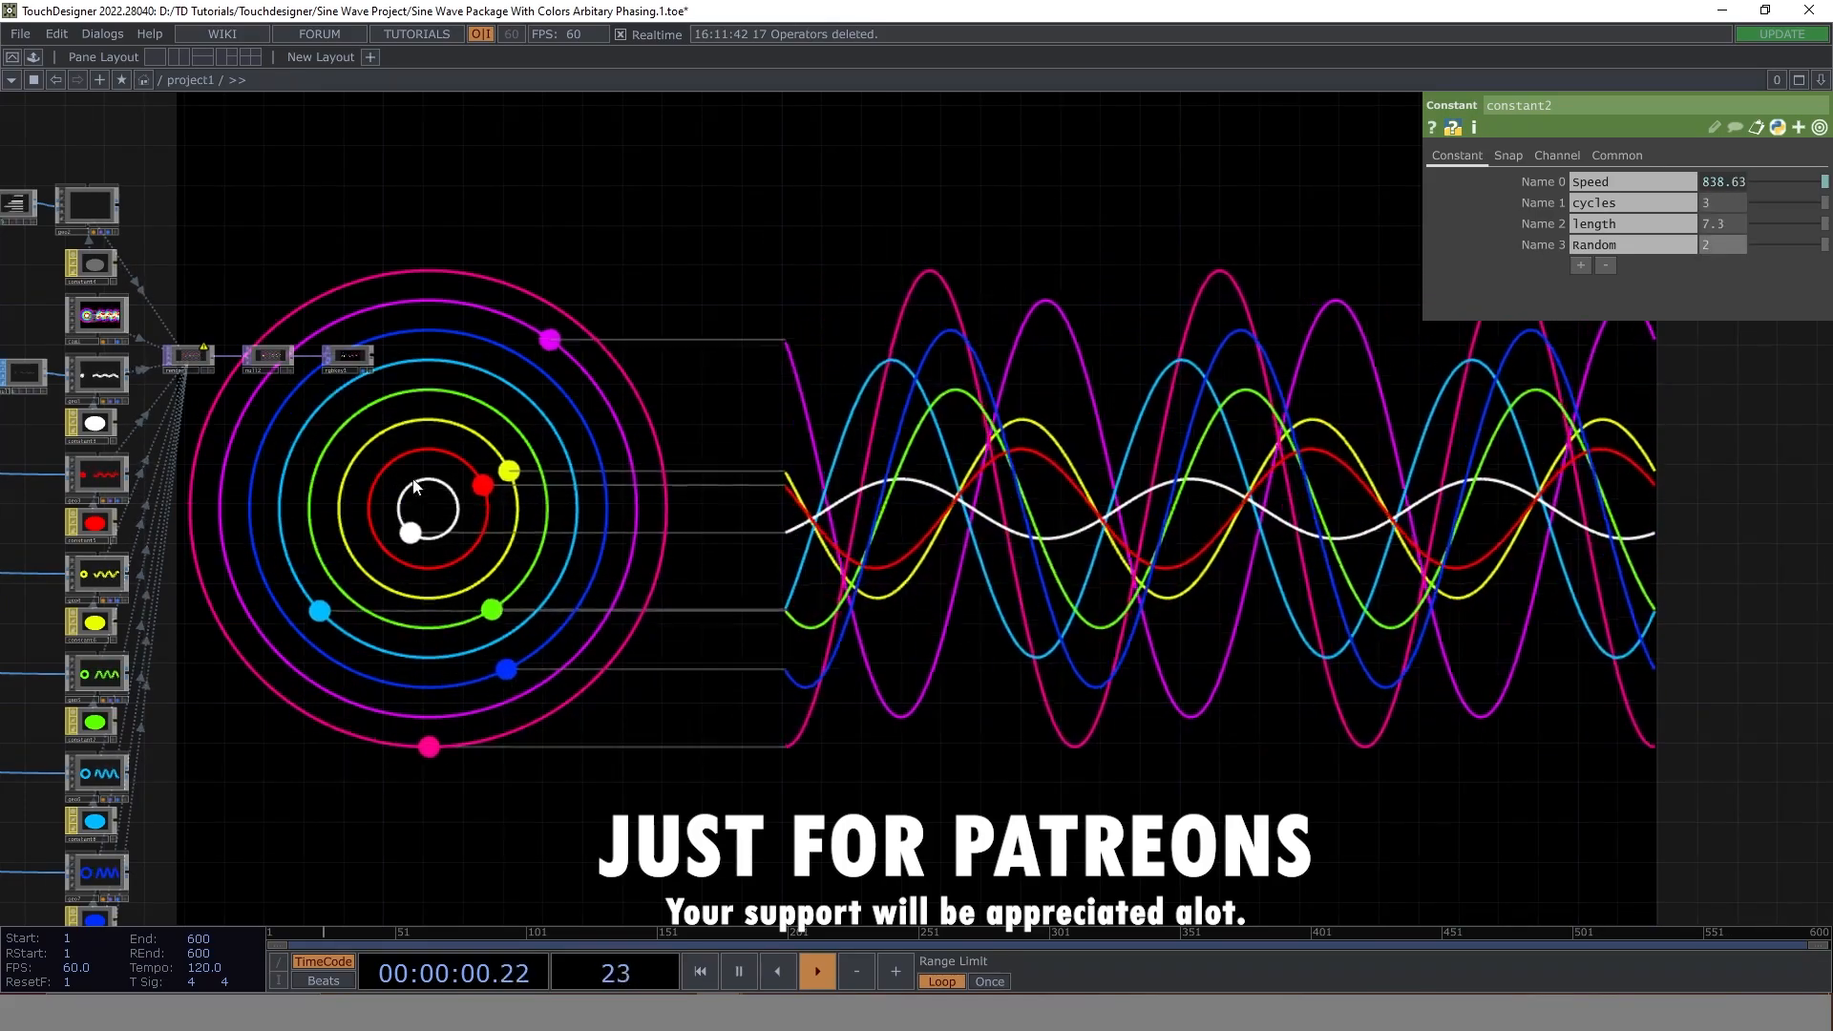
pyautogui.moveTo(792, 227); pyautogui.dragTo(524, 179)
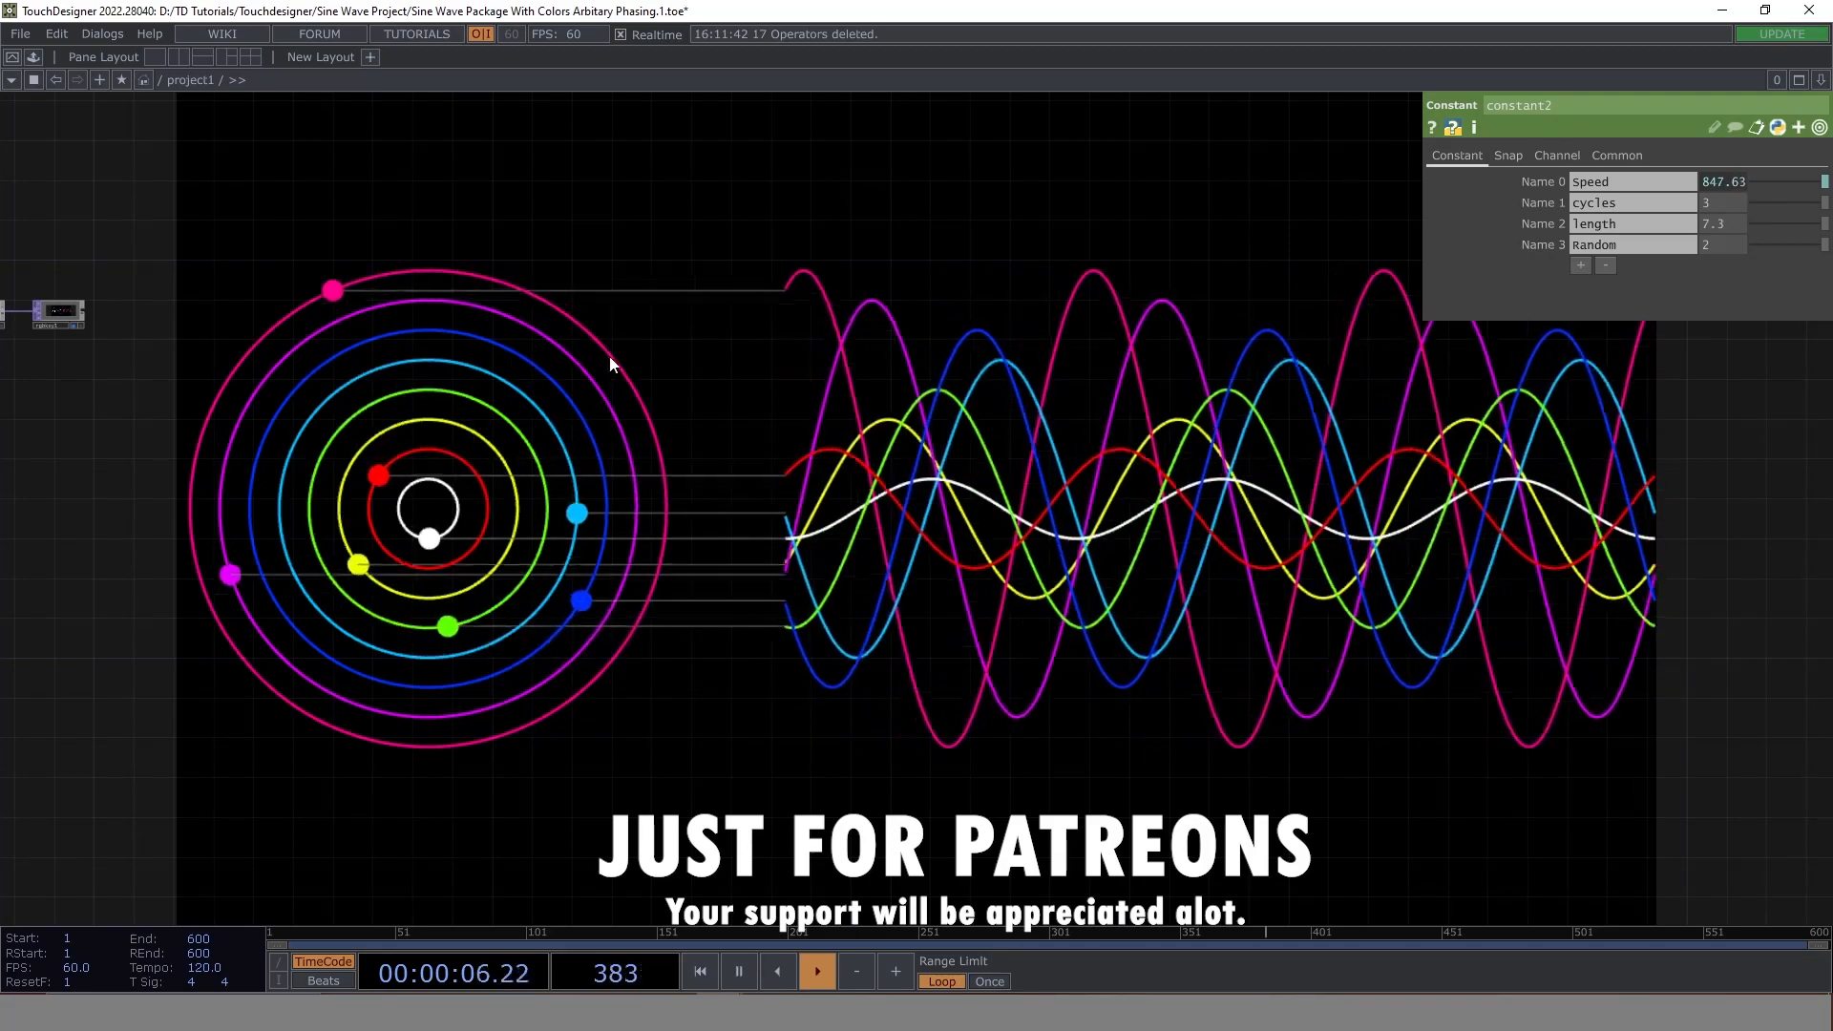
pyautogui.scroll(-3, 670, 380)
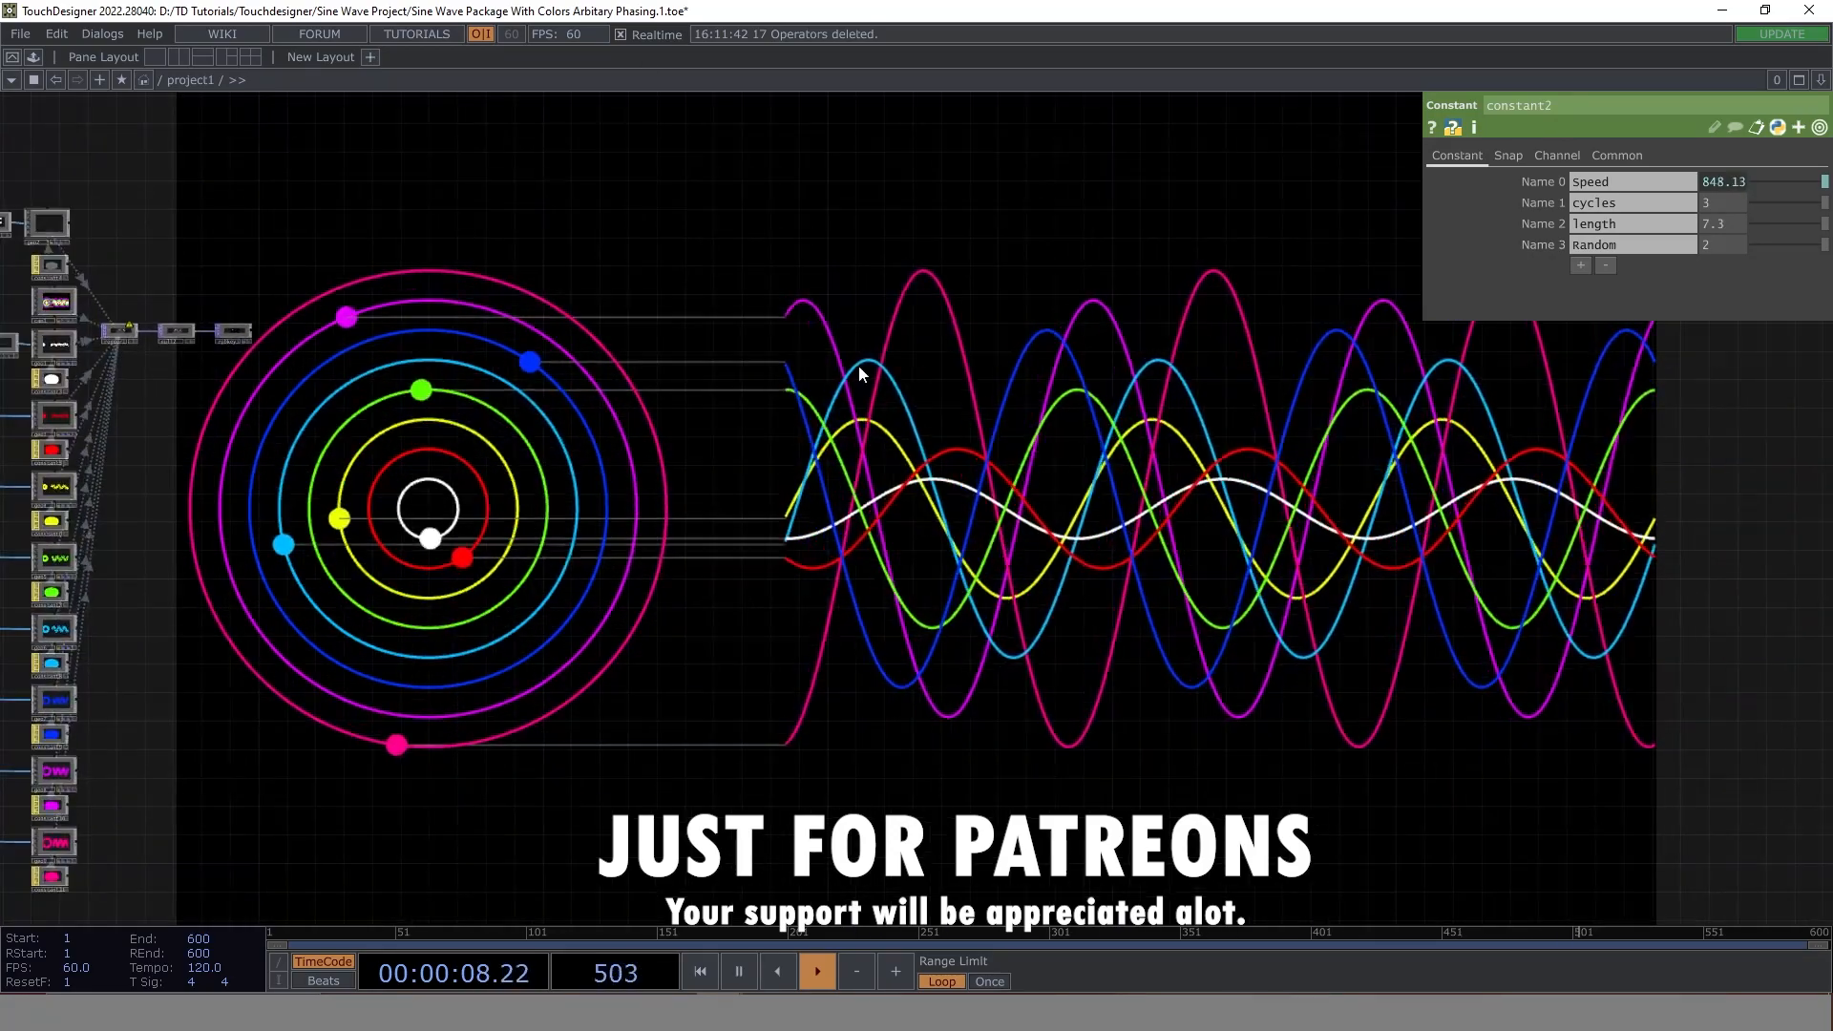